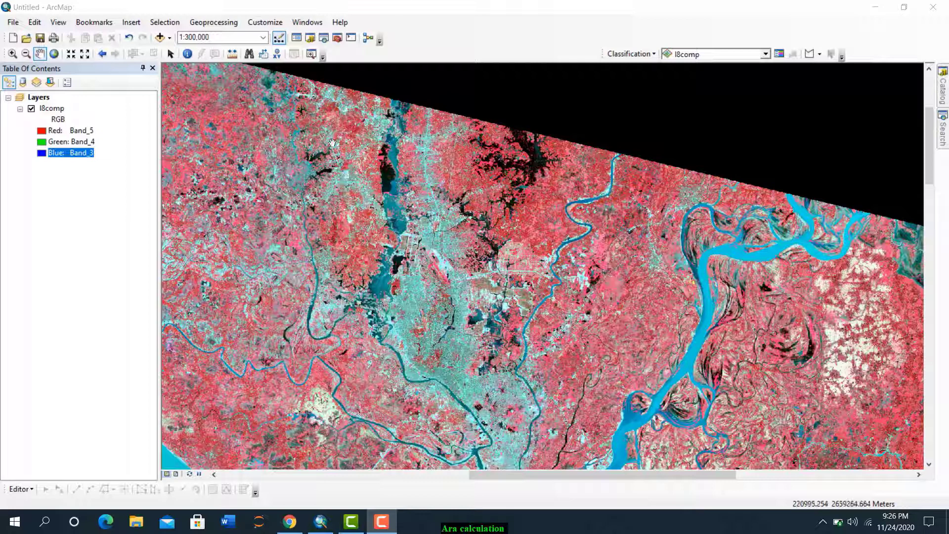
Step: Look over the river region of the false-colour l8comp image and remove that layer from the map
{"action": "scroll", "coordinate": [422, 226], "scroll_direction": "down", "scroll_amount": 2}
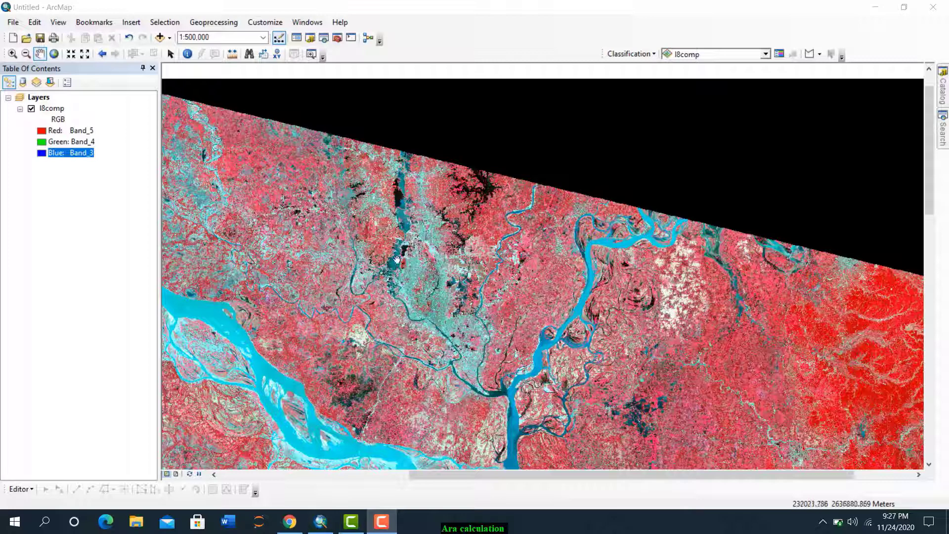
{"action": "left_click_drag", "start_coordinate": [446, 257], "coordinate": [513, 211]}
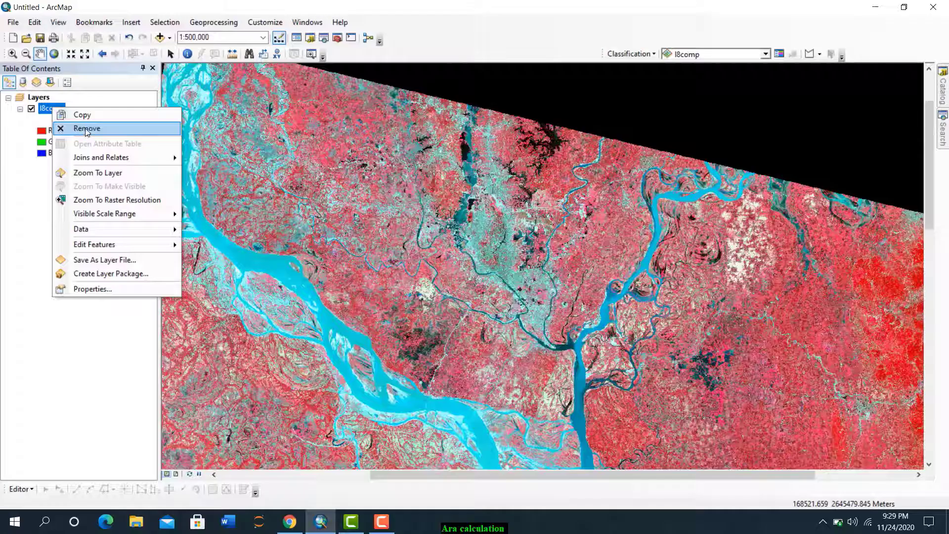
{"action": "left_click", "coordinate": [85, 127]}
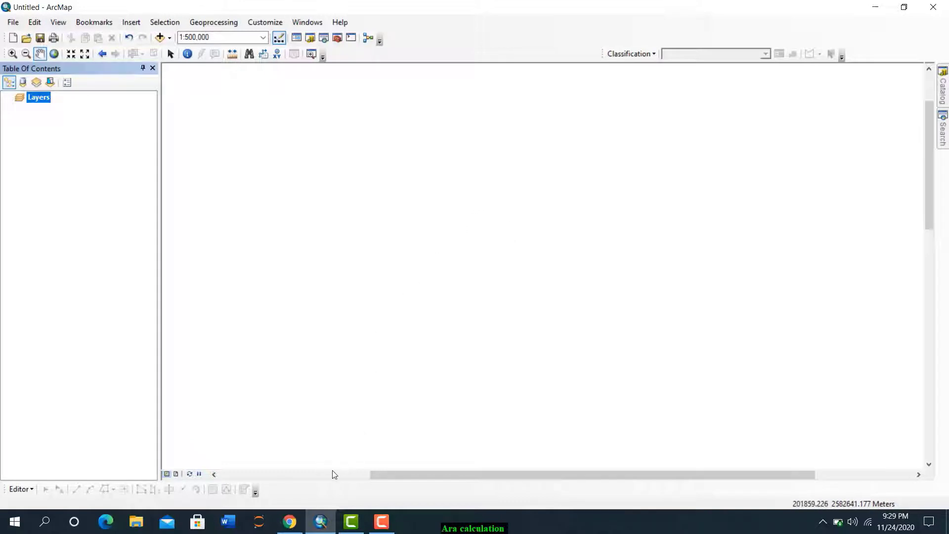
Step: Switch to Chrome and bring up the EarthExplorer site at earthexplorer.usgs.gov
{"action": "left_click", "coordinate": [290, 521]}
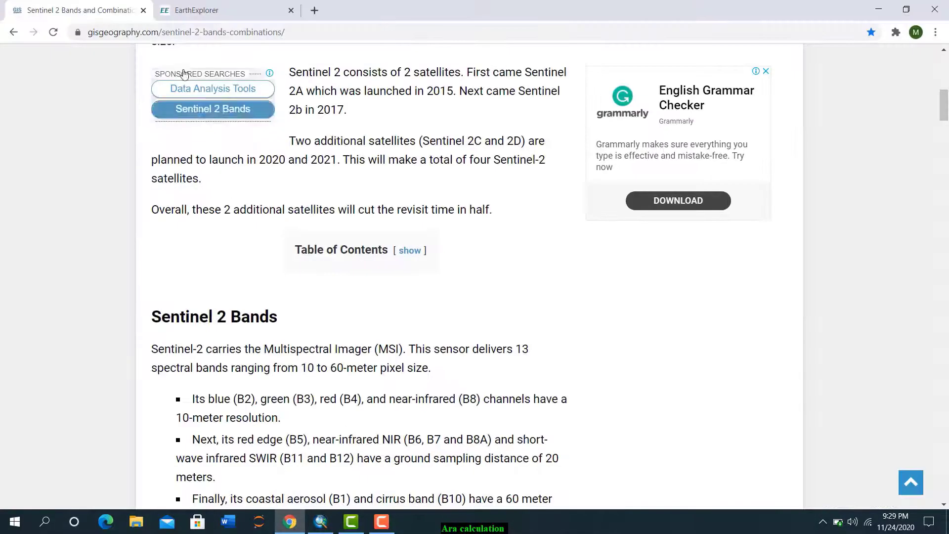
{"action": "left_click", "coordinate": [200, 10]}
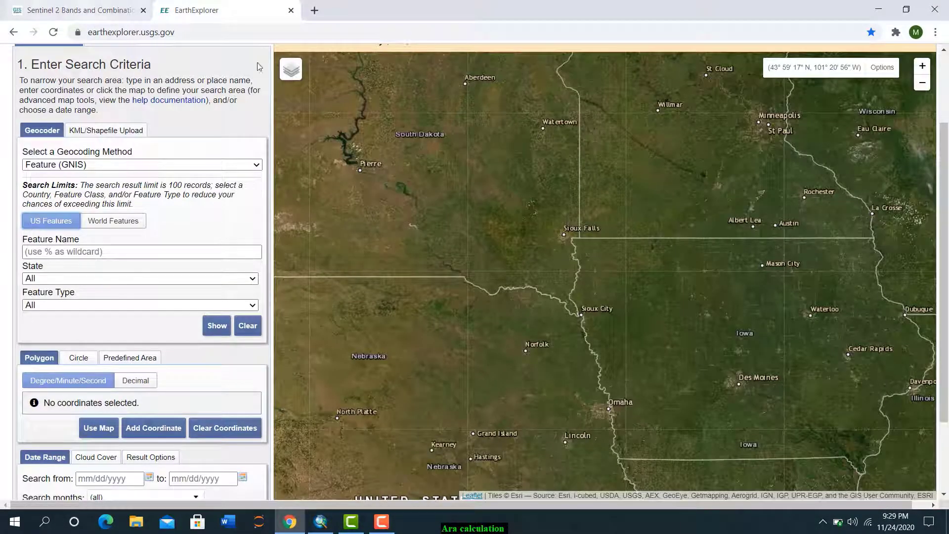
{"action": "left_click_drag", "start_coordinate": [179, 32], "coordinate": [86, 30]}
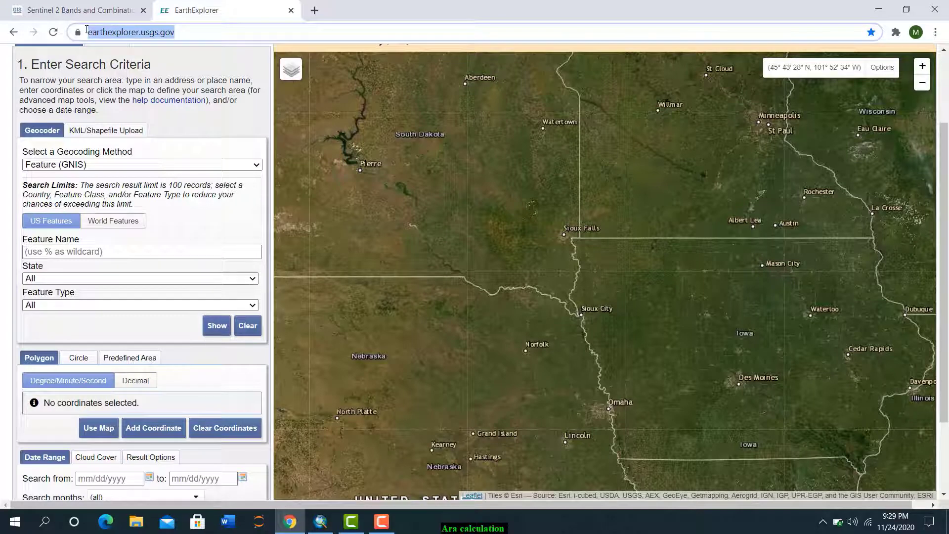
{"action": "left_click", "coordinate": [205, 31]}
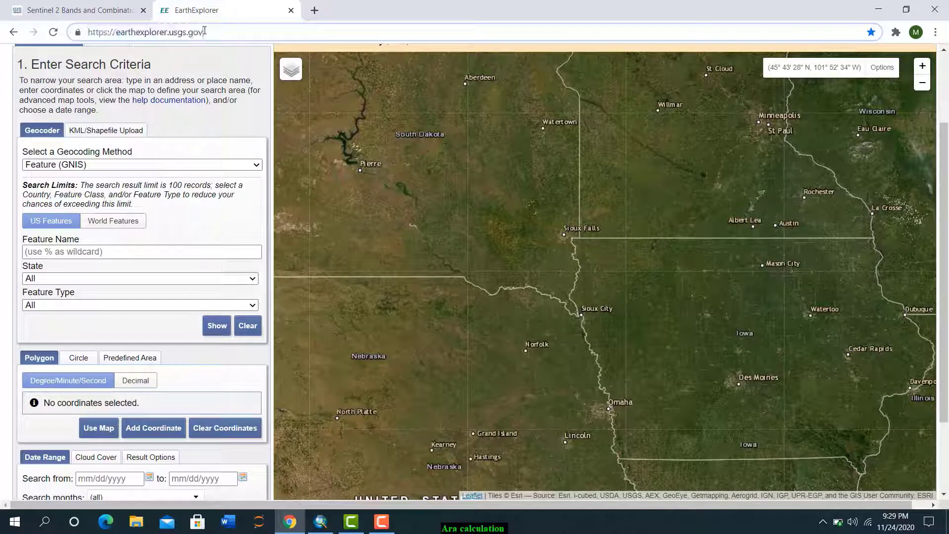
Step: Set the geocoder to search world features with Bangladesh as the country
{"action": "left_click", "coordinate": [113, 223]}
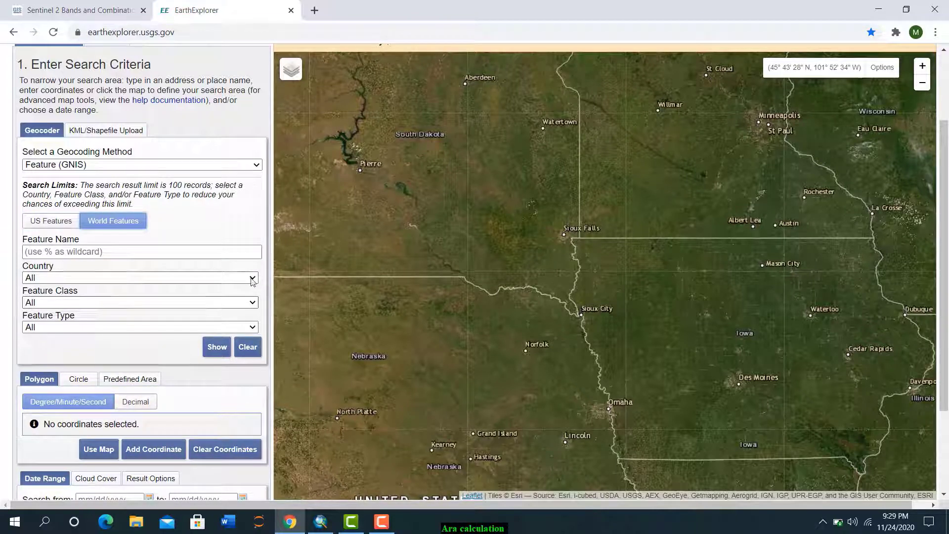
{"action": "left_click", "coordinate": [168, 278]}
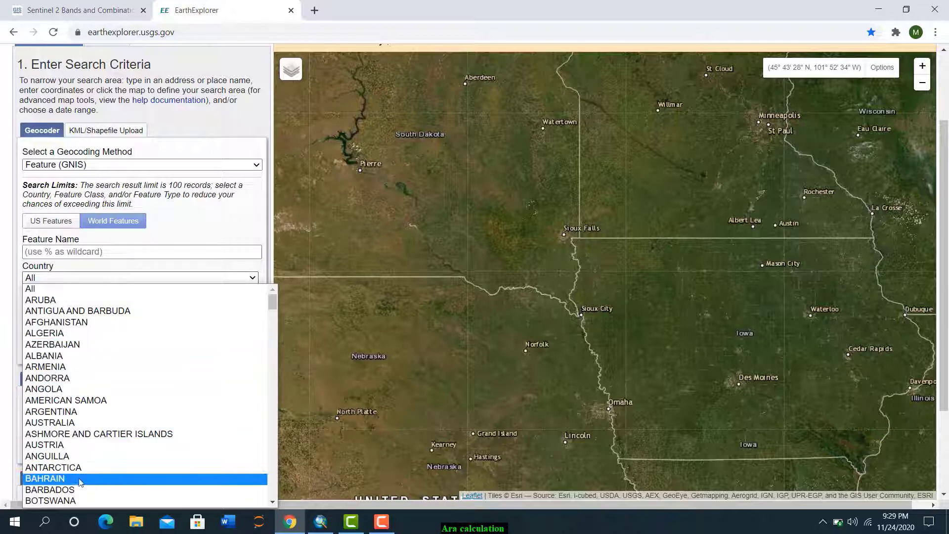
{"action": "scroll", "coordinate": [69, 491], "scroll_direction": "down", "scroll_amount": 3}
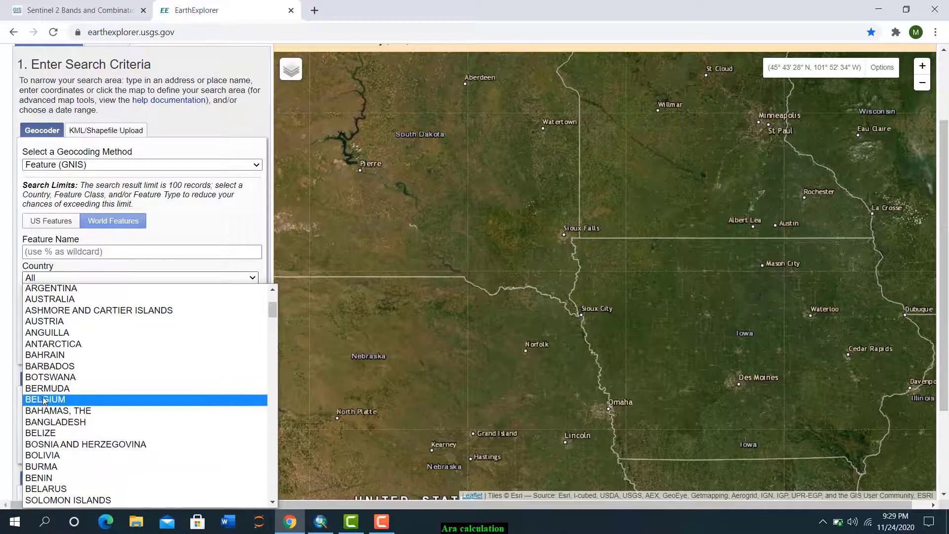
{"action": "left_click", "coordinate": [47, 422]}
Step: Search for the feature name Dhaka and add the capital-city match as the area-of-interest coordinate
{"action": "left_click", "coordinate": [54, 253]}
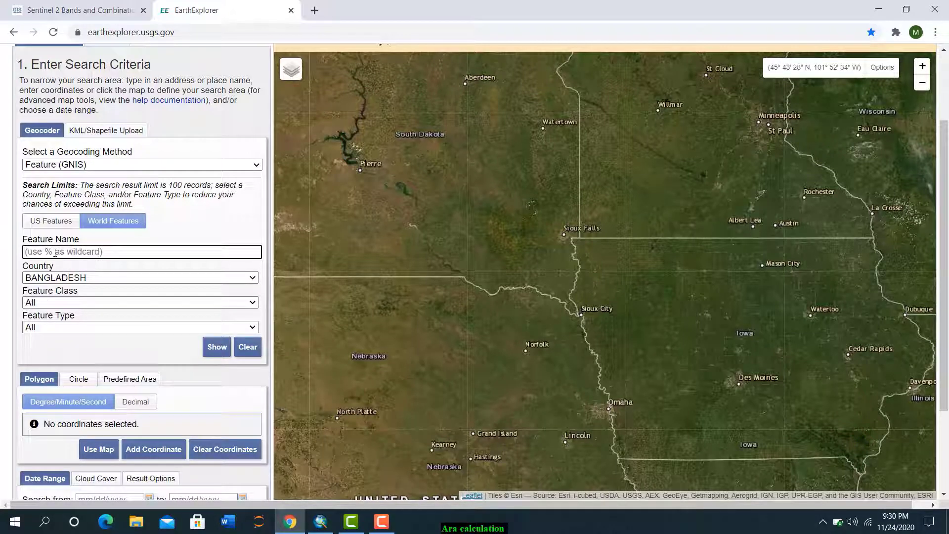
{"action": "type", "text": "Fa"}
{"action": "key", "text": "BackSpace"}
{"action": "key", "text": "BackSpace"}
{"action": "key", "text": "BackSpace"}
{"action": "type", "text": "Dhaka"}
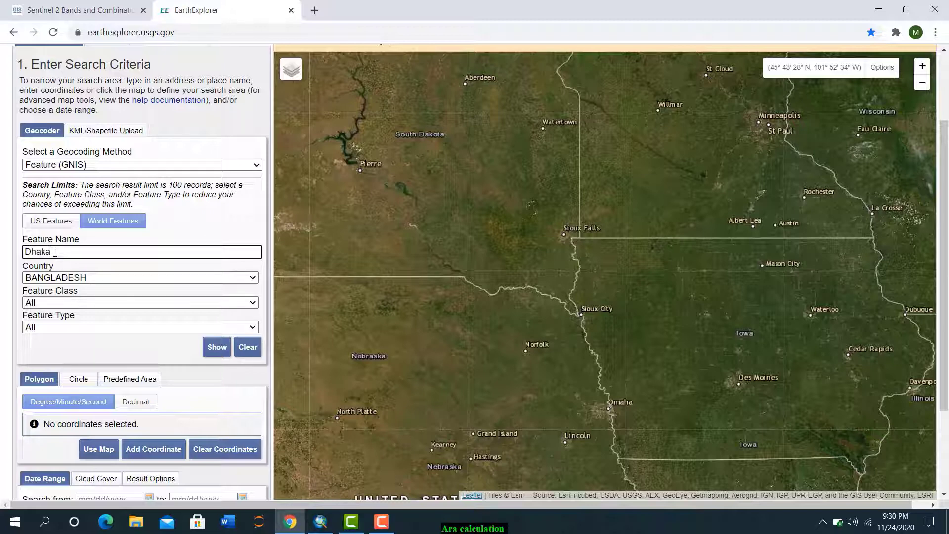
{"action": "key", "text": "Return"}
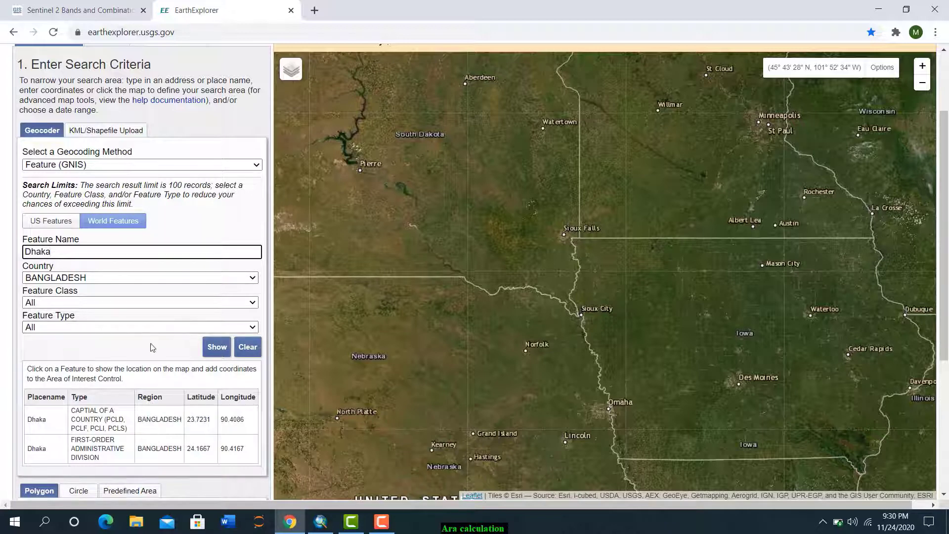
{"action": "scroll", "coordinate": [42, 390], "scroll_direction": "down", "scroll_amount": 1}
{"action": "left_click", "coordinate": [37, 361]}
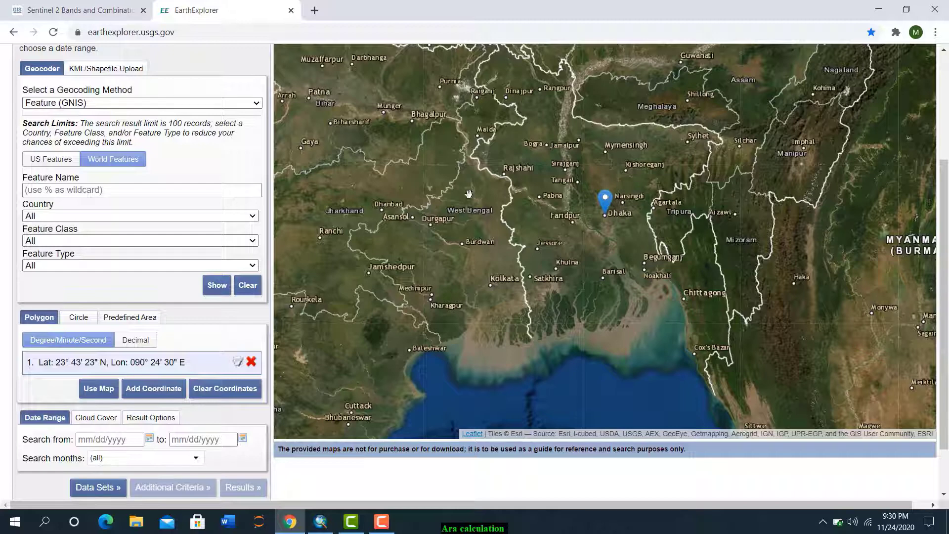
Step: Browse the start-date calendar to November 2019 without choosing a day, and set the search end date to 11/17/2020
{"action": "scroll", "coordinate": [30, 412], "scroll_direction": "down", "scroll_amount": 1}
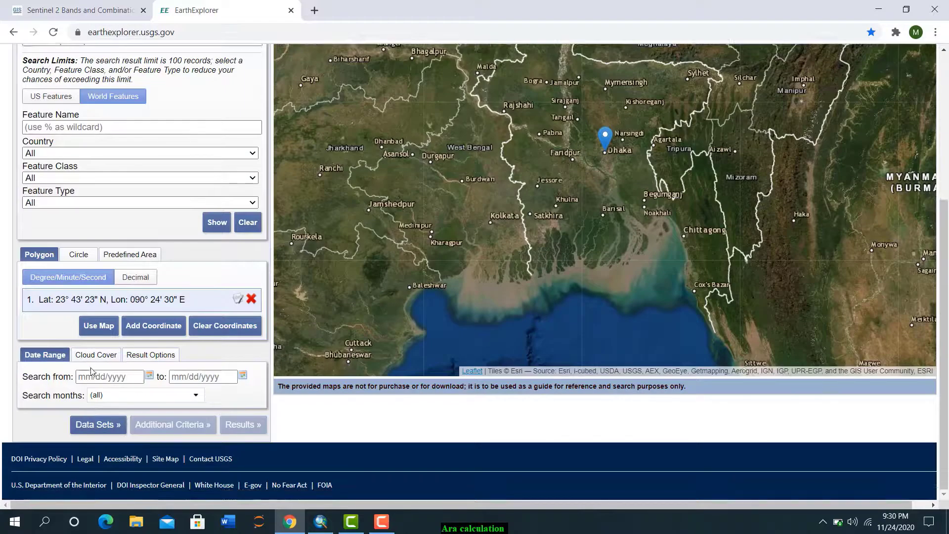
{"action": "left_click", "coordinate": [149, 375]}
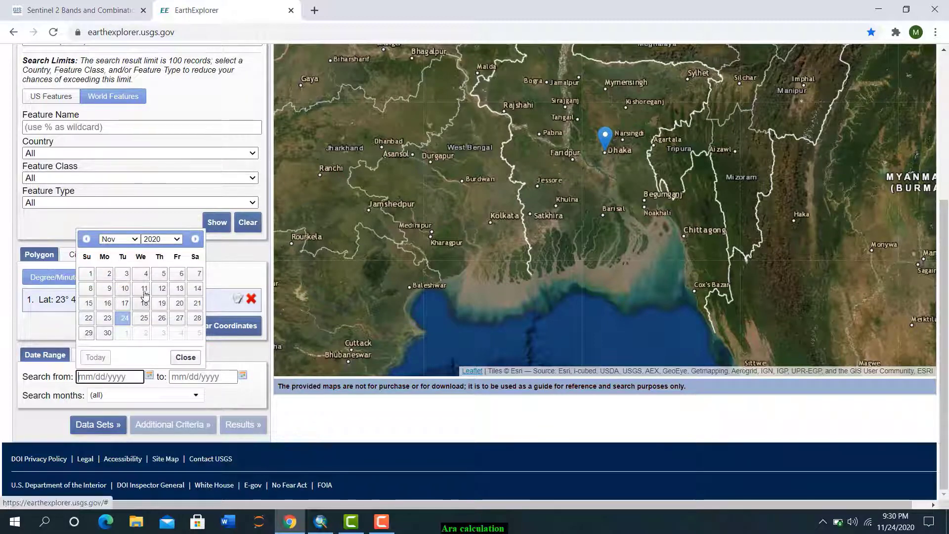
{"action": "left_click", "coordinate": [177, 240]}
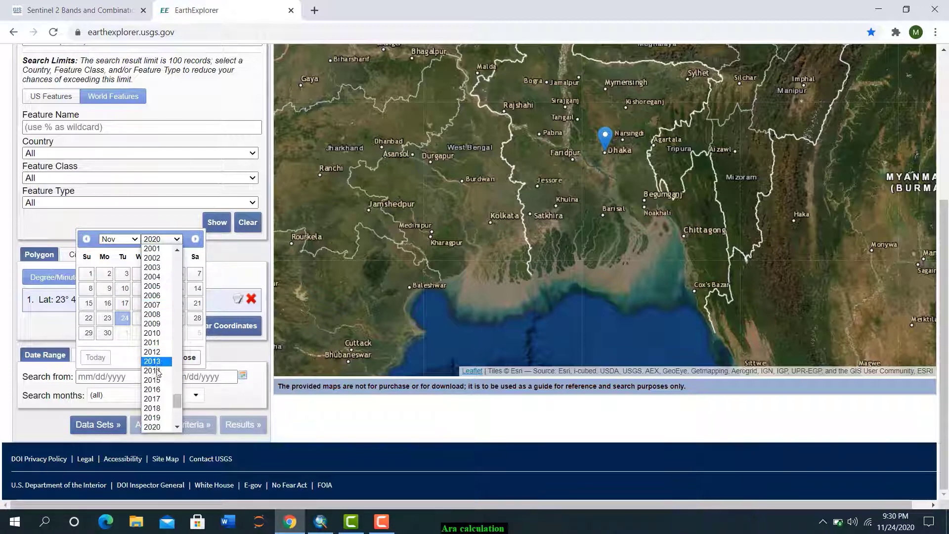
{"action": "left_click", "coordinate": [151, 418]}
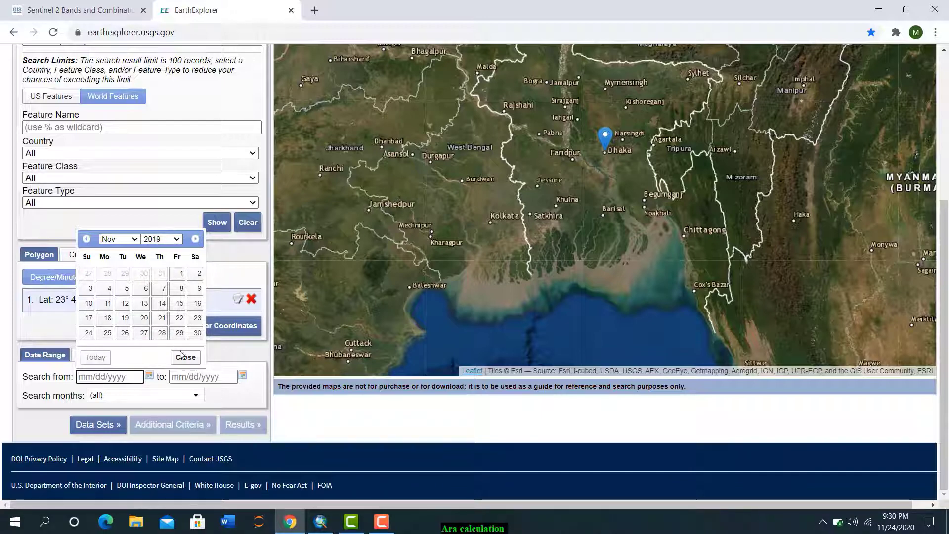
{"action": "left_click", "coordinate": [242, 378]}
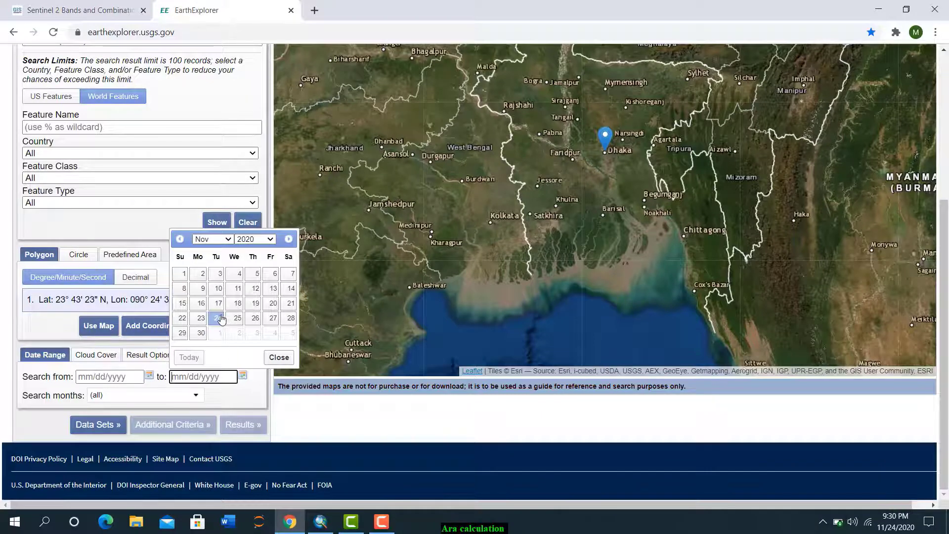
{"action": "left_click", "coordinate": [218, 303]}
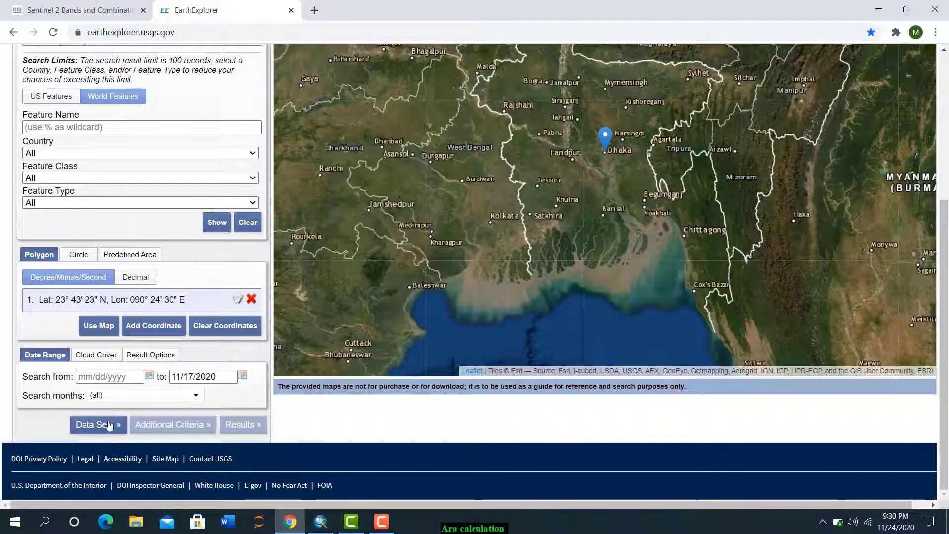
Step: Limit the cloud cover range to 0% - 8%
{"action": "left_click", "coordinate": [102, 357]}
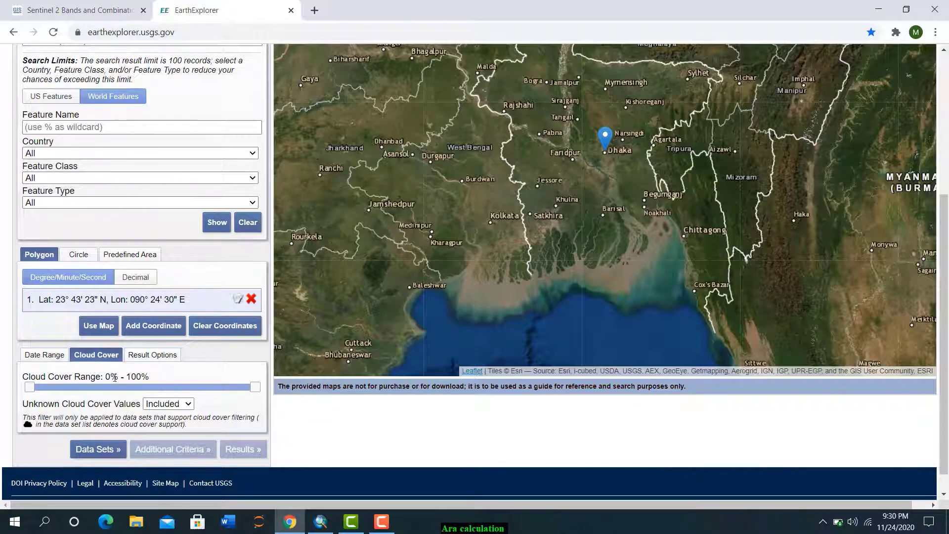
{"action": "scroll", "coordinate": [250, 383], "scroll_direction": "down", "scroll_amount": 1}
{"action": "left_click_drag", "start_coordinate": [254, 364], "coordinate": [47, 361]}
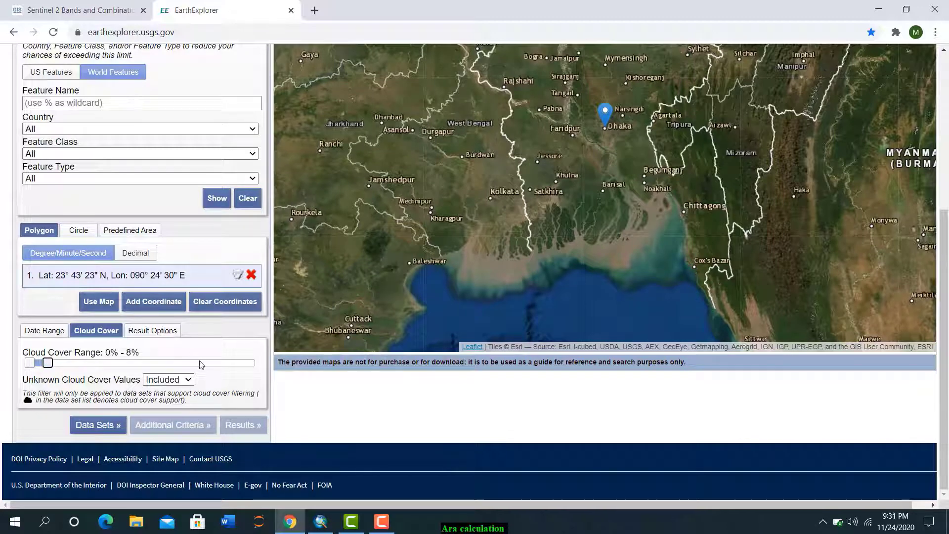
Step: Select the Landsat 8 OLI/TIRS C1 Level-1 data set under Landsat Collection 1 Level-1
{"action": "left_click", "coordinate": [96, 425]}
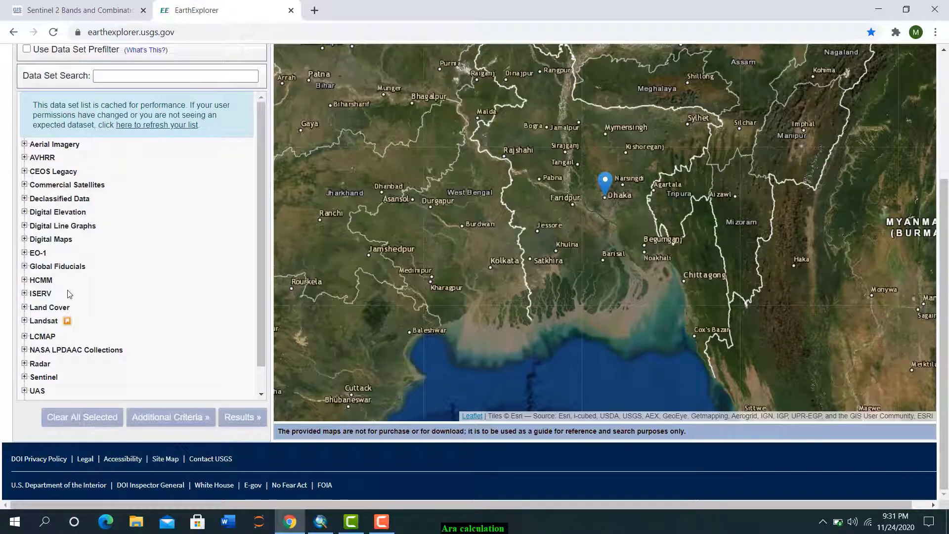
{"action": "scroll", "coordinate": [141, 296], "scroll_direction": "down", "scroll_amount": 1}
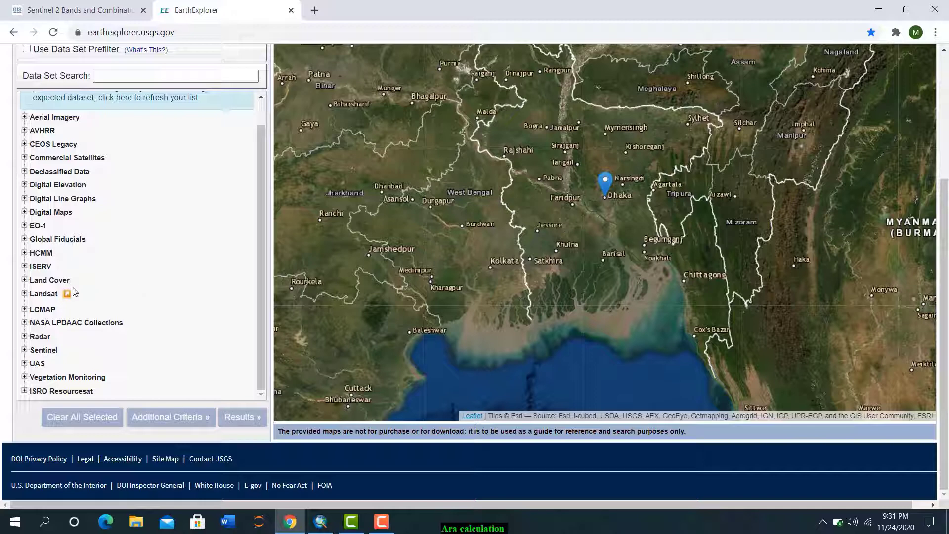
{"action": "left_click", "coordinate": [25, 293]}
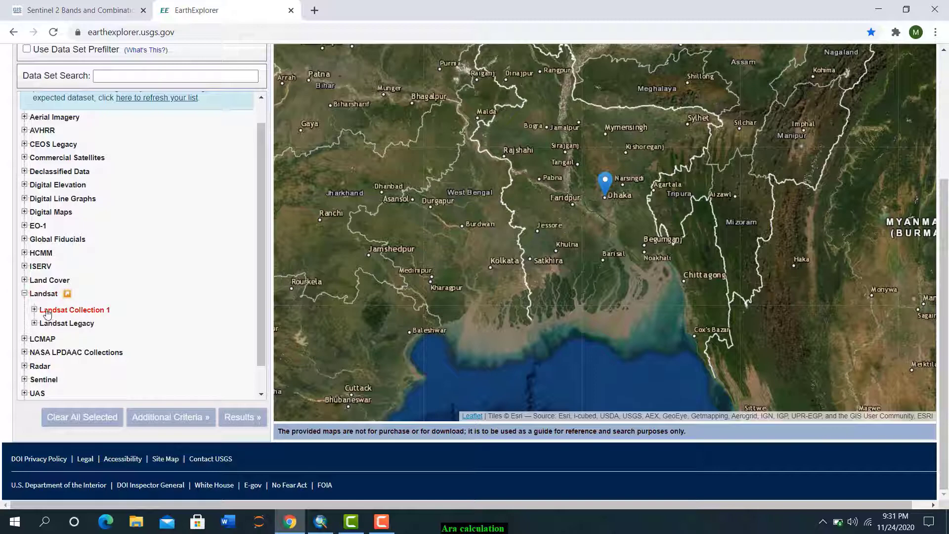
{"action": "left_click", "coordinate": [34, 310]}
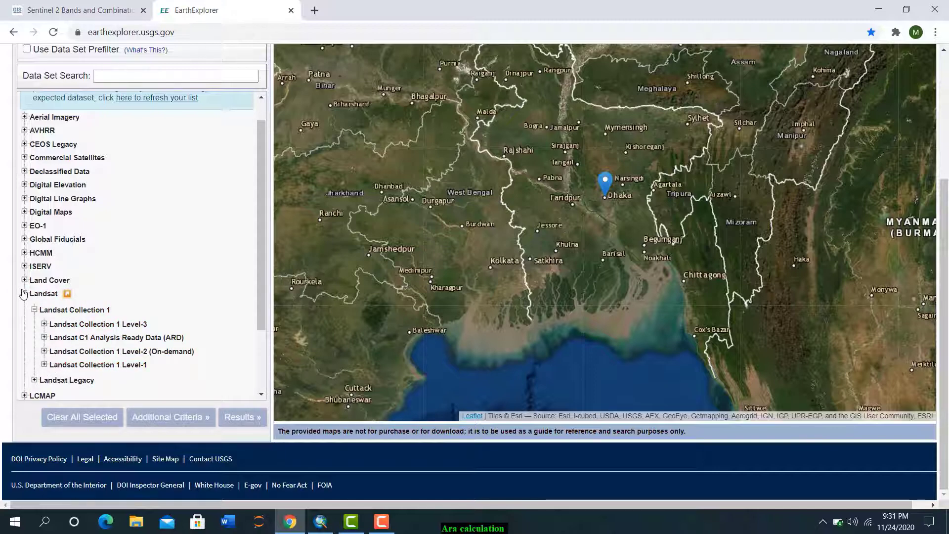
{"action": "left_click", "coordinate": [44, 365]}
{"action": "scroll", "coordinate": [55, 345], "scroll_direction": "down", "scroll_amount": 3}
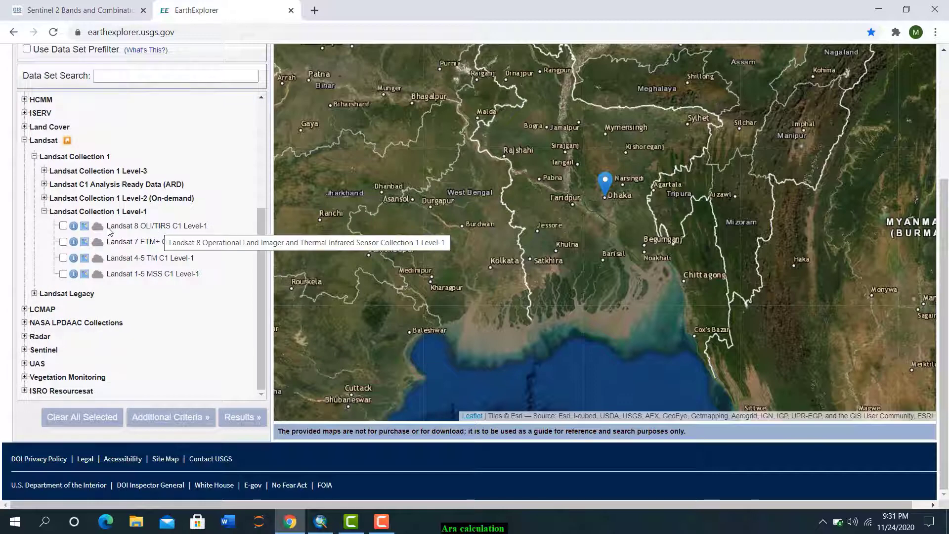
{"action": "left_click", "coordinate": [64, 226]}
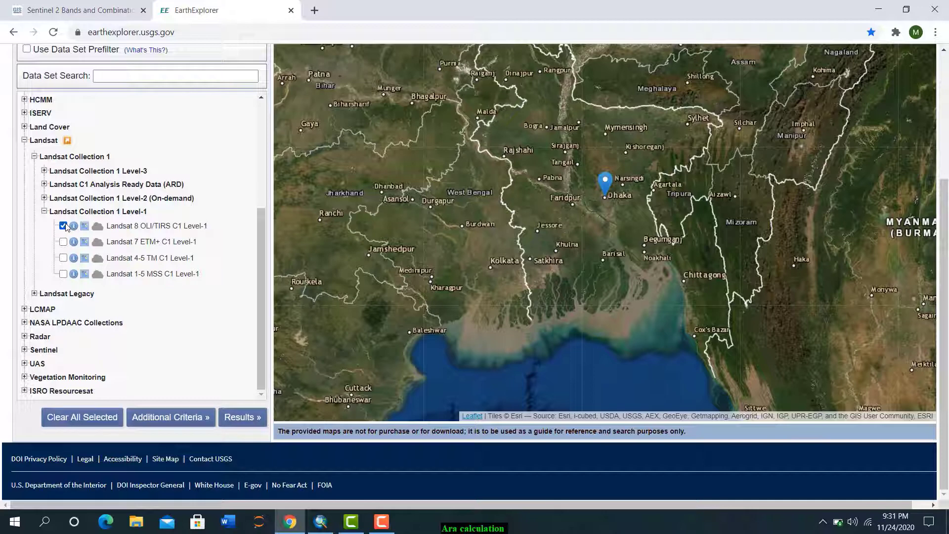
Step: Run the search for the selected data set, accepting the data set message, and open its results
{"action": "left_click", "coordinate": [242, 417]}
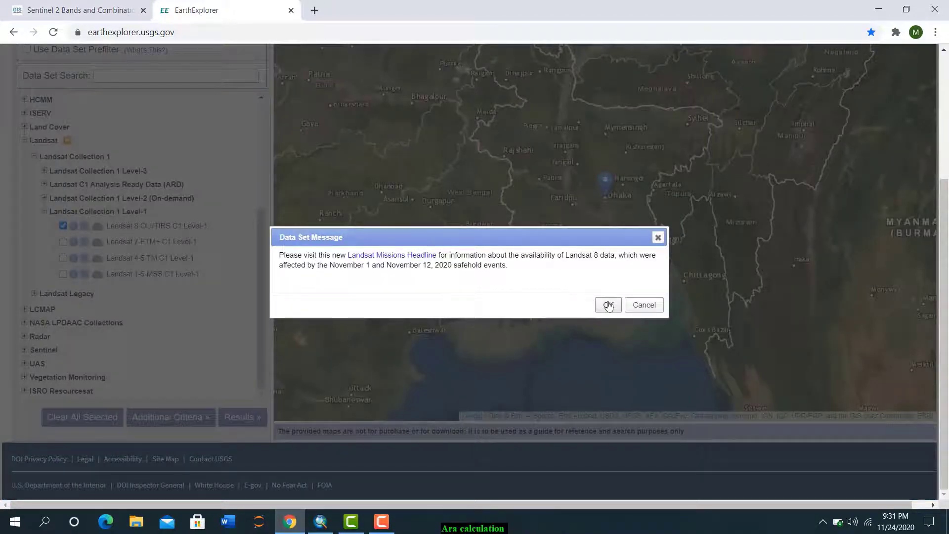
{"action": "left_click", "coordinate": [607, 305]}
{"action": "left_click", "coordinate": [235, 417]}
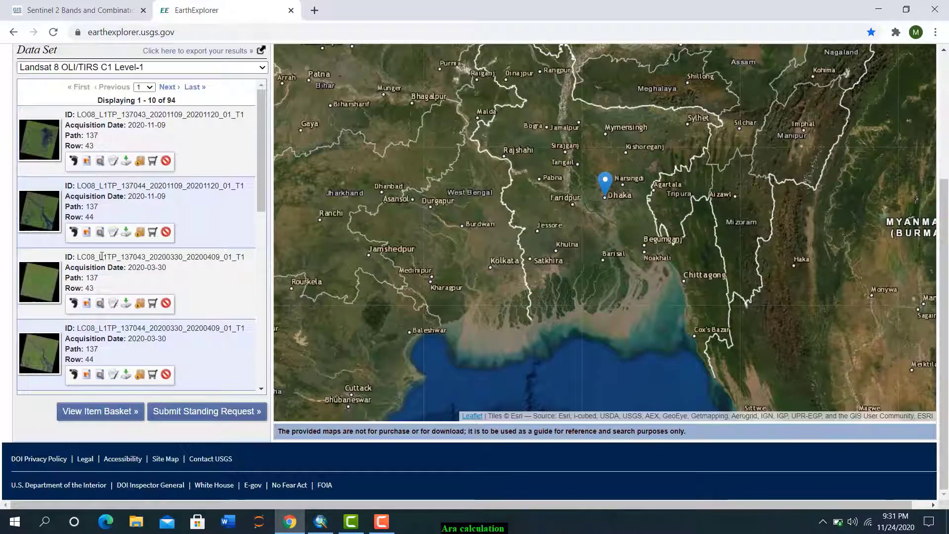
Step: Look through the first page of Landsat 8 scenes and view the wider map area around Dhaka
{"action": "scroll", "coordinate": [101, 256], "scroll_direction": "up", "scroll_amount": 4}
{"action": "scroll", "coordinate": [101, 256], "scroll_direction": "down", "scroll_amount": 5}
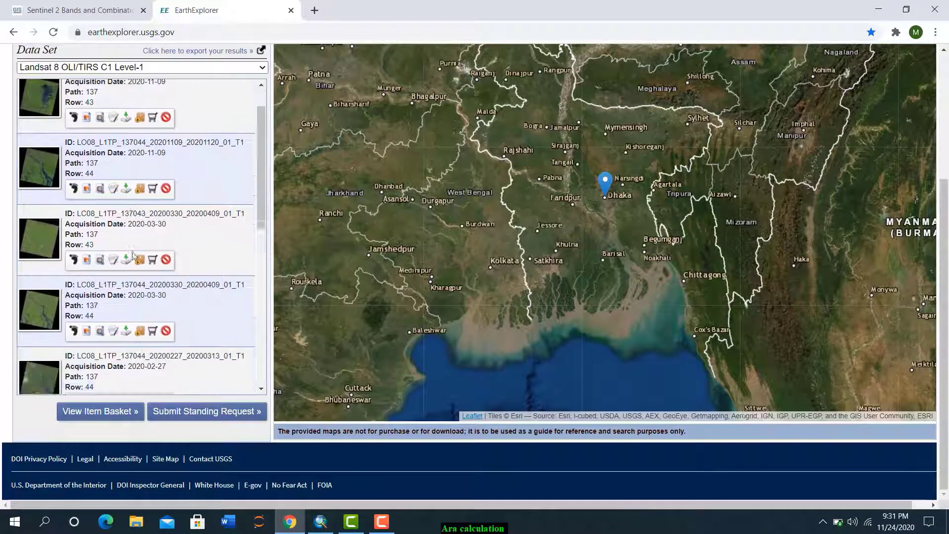
{"action": "scroll", "coordinate": [133, 254], "scroll_direction": "down", "scroll_amount": 6}
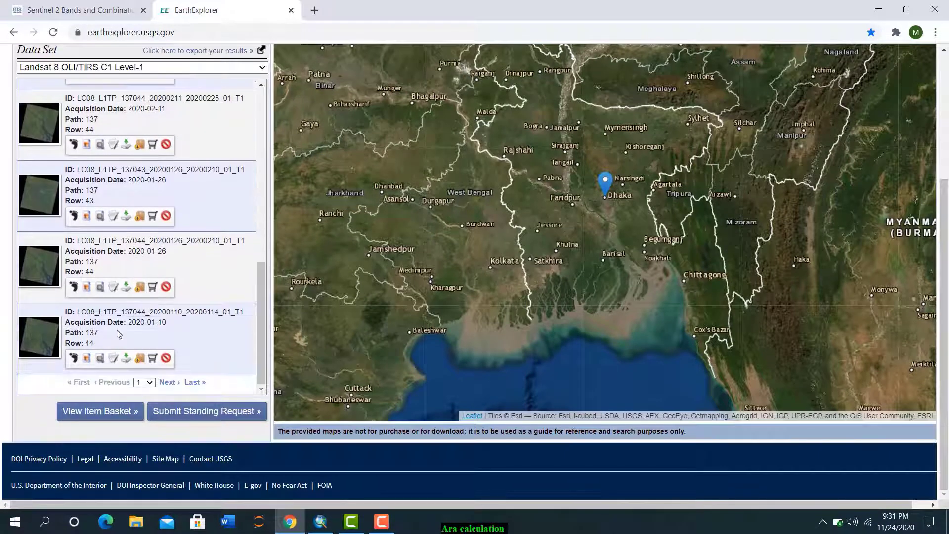
{"action": "scroll", "coordinate": [118, 334], "scroll_direction": "up", "scroll_amount": 10}
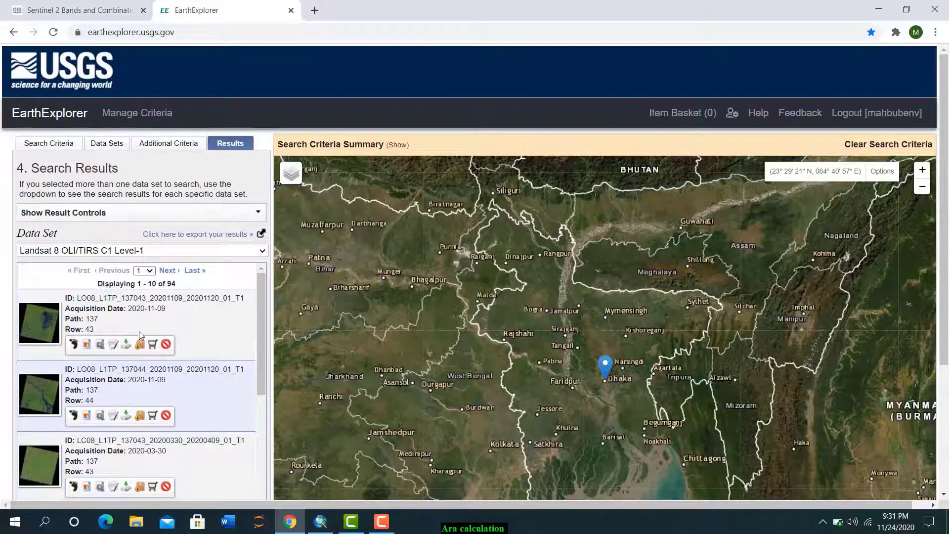
{"action": "scroll", "coordinate": [139, 335], "scroll_direction": "down", "scroll_amount": 3}
{"action": "scroll", "coordinate": [287, 351], "scroll_direction": "up", "scroll_amount": 3}
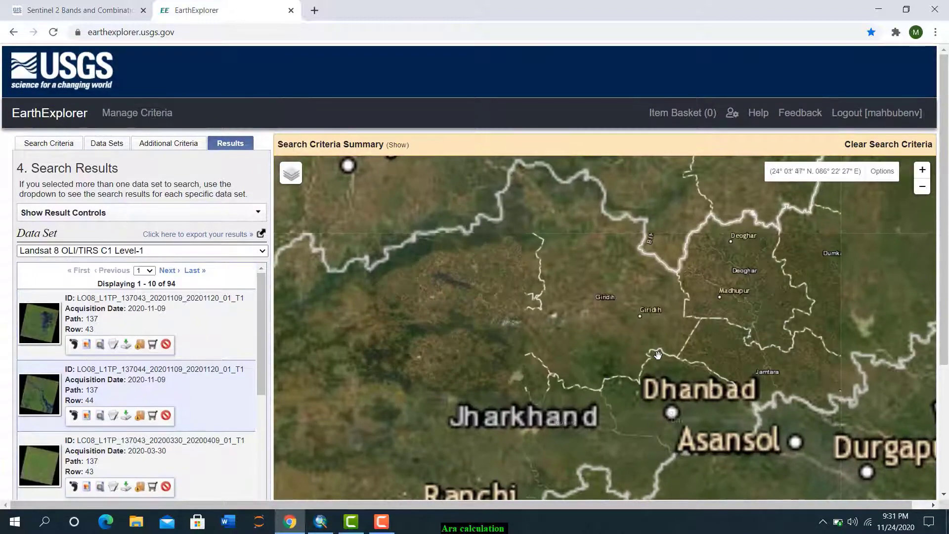
{"action": "scroll", "coordinate": [657, 354], "scroll_direction": "down", "scroll_amount": 4}
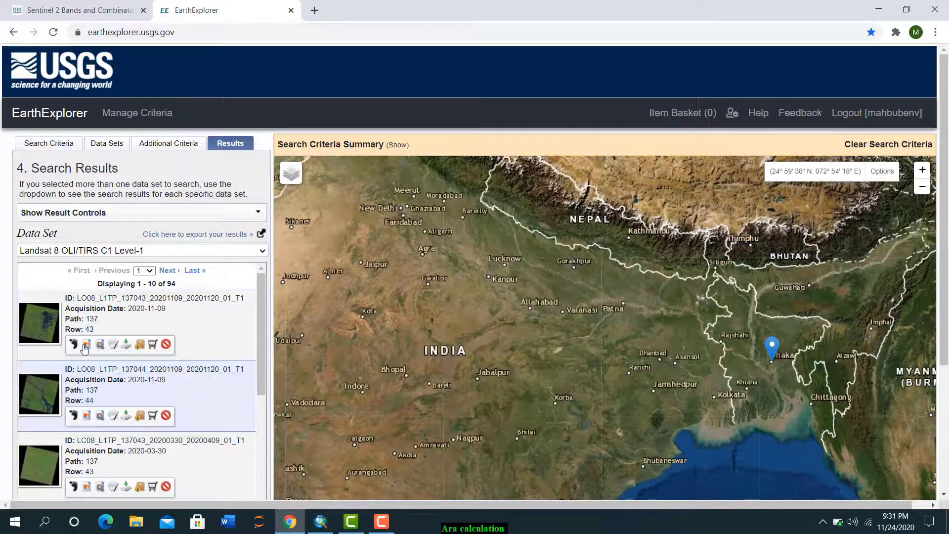
Step: Overlay the 2020-11-09 path 137, row 43 scene on the map, examine its coverage around Dhaka, and hide the overlay
{"action": "left_click", "coordinate": [86, 345]}
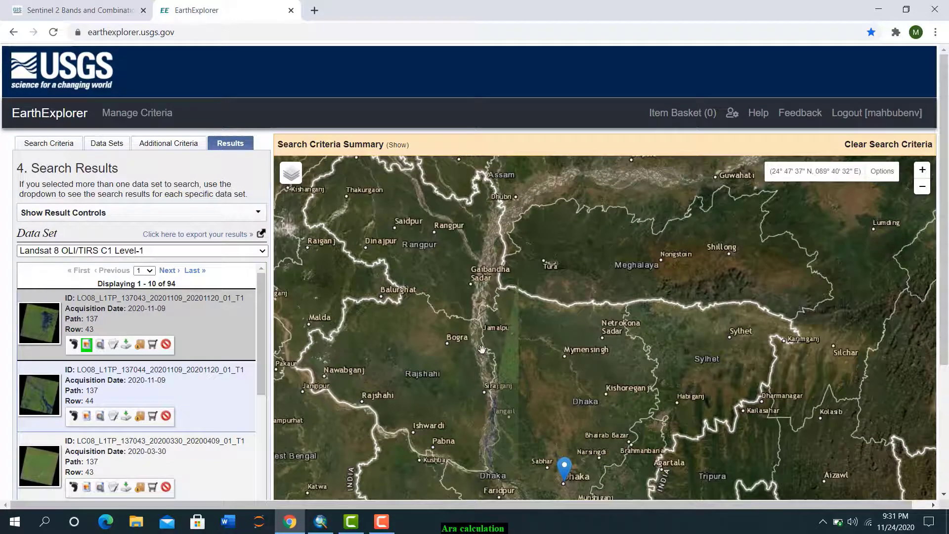
{"action": "scroll", "coordinate": [481, 349], "scroll_direction": "down", "scroll_amount": 1}
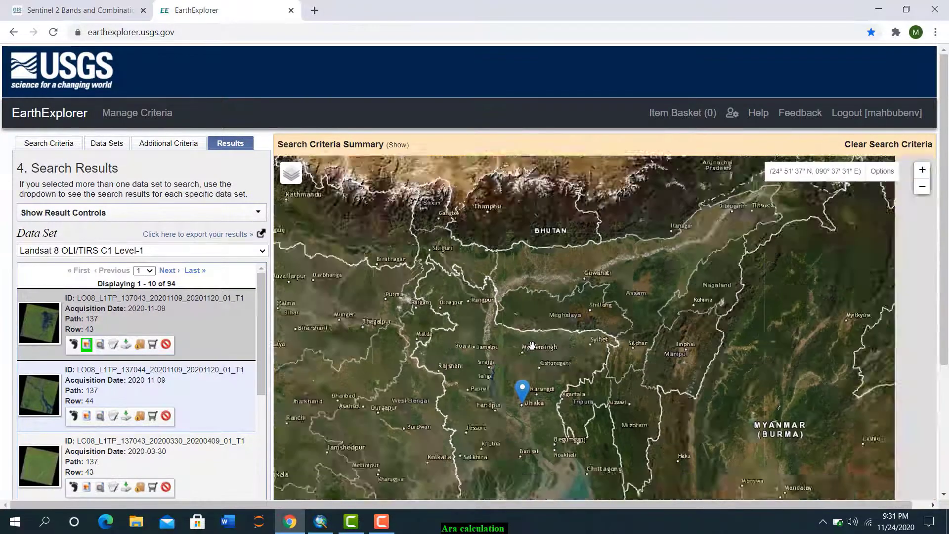
{"action": "scroll", "coordinate": [531, 345], "scroll_direction": "down", "scroll_amount": 1}
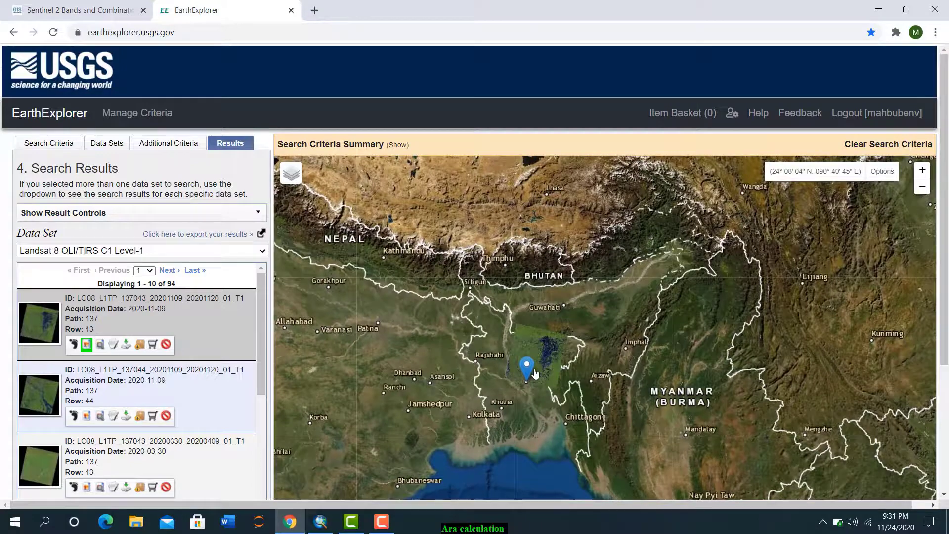
{"action": "scroll", "coordinate": [535, 374], "scroll_direction": "up", "scroll_amount": 2}
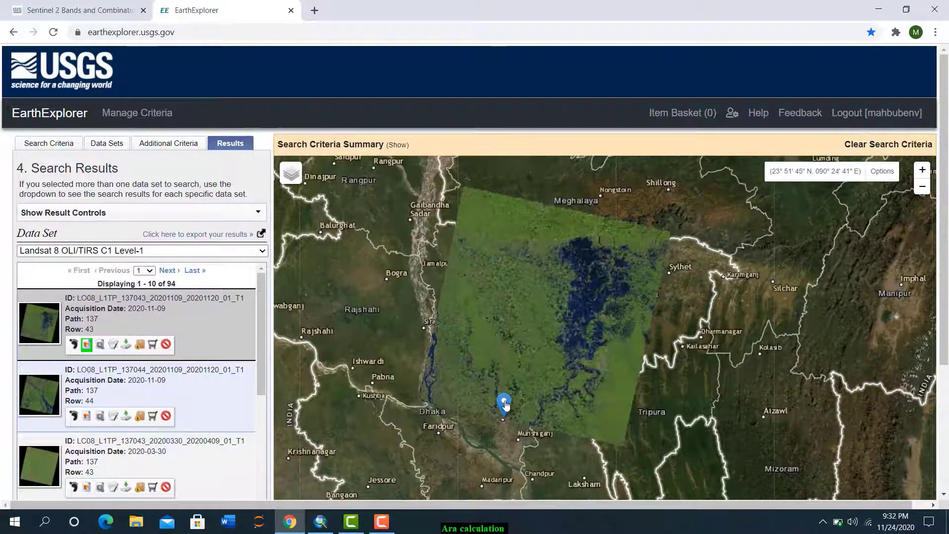
{"action": "scroll", "coordinate": [505, 404], "scroll_direction": "up", "scroll_amount": 1}
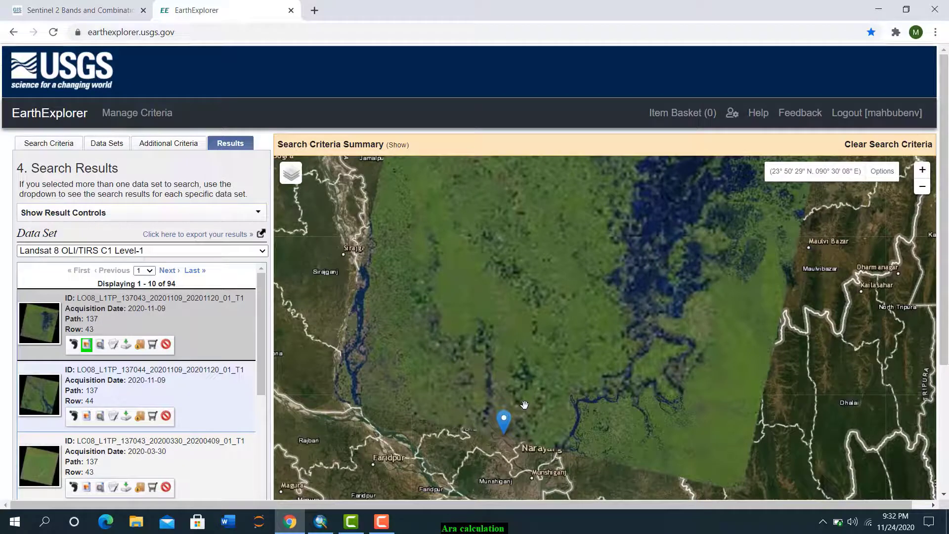
{"action": "scroll", "coordinate": [531, 386], "scroll_direction": "down", "scroll_amount": 1}
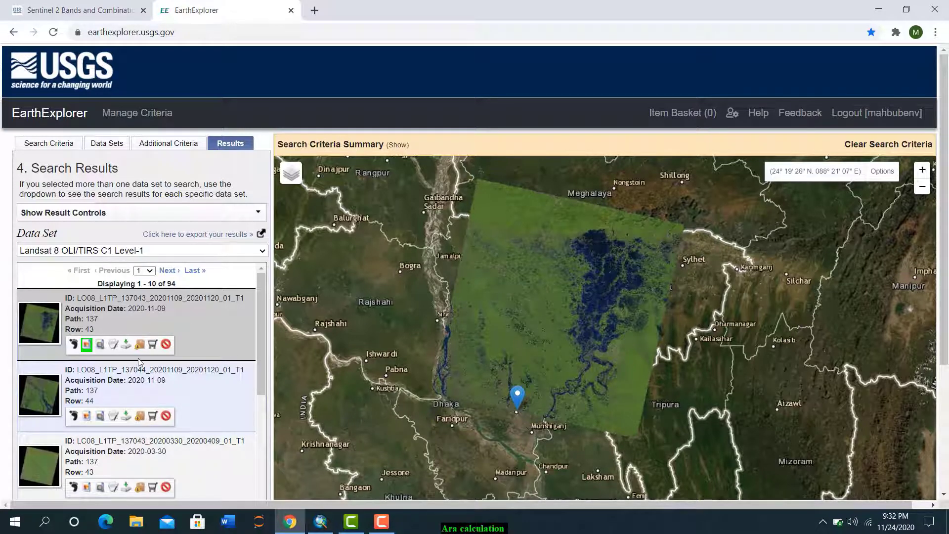
{"action": "left_click", "coordinate": [86, 344]}
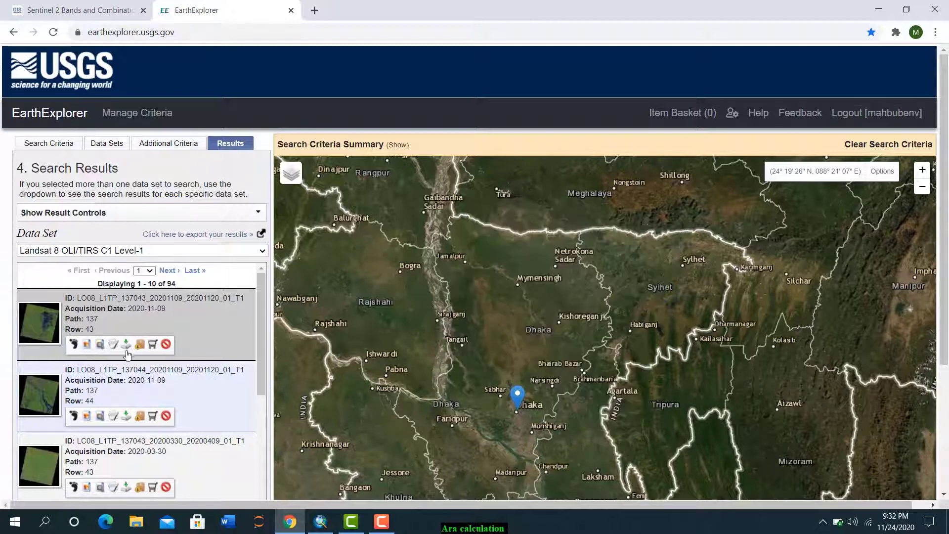
Step: Overlay the 2020-11-09 path 137, row 44 scene, examine its coverage around Dhaka, and look through the remaining results
{"action": "scroll", "coordinate": [87, 348], "scroll_direction": "down", "scroll_amount": 1}
{"action": "left_click", "coordinate": [85, 355]}
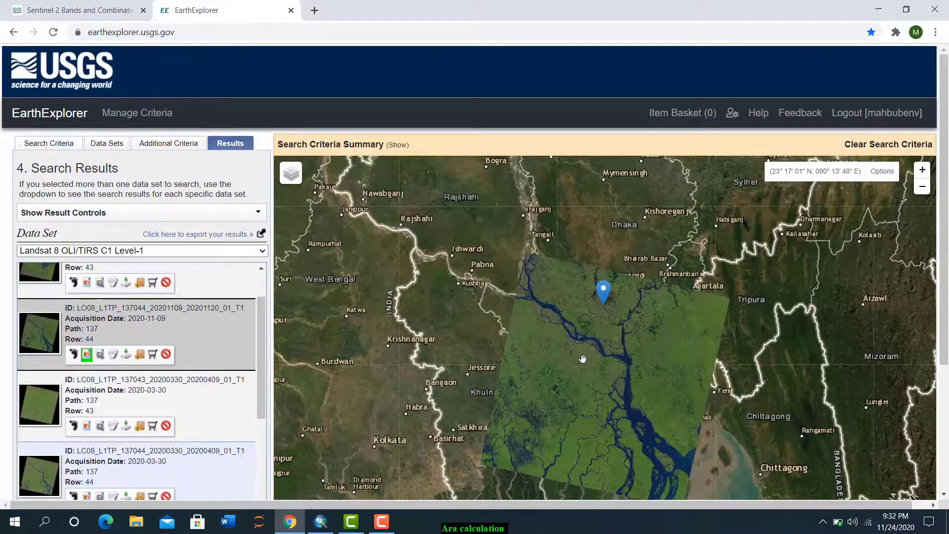
{"action": "scroll", "coordinate": [583, 359], "scroll_direction": "up", "scroll_amount": 1}
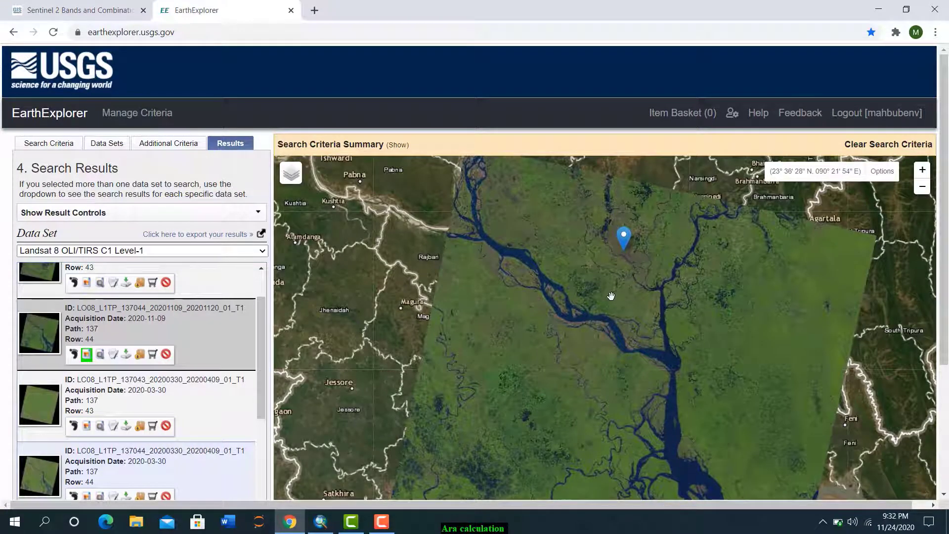
{"action": "mouse_move", "coordinate": [598, 396]}
{"action": "left_mouse_down"}
{"action": "mouse_move", "coordinate": [583, 291]}
{"action": "mouse_move", "coordinate": [578, 386]}
{"action": "left_mouse_up"}
{"action": "left_click_drag", "start_coordinate": [510, 228], "coordinate": [505, 344]}
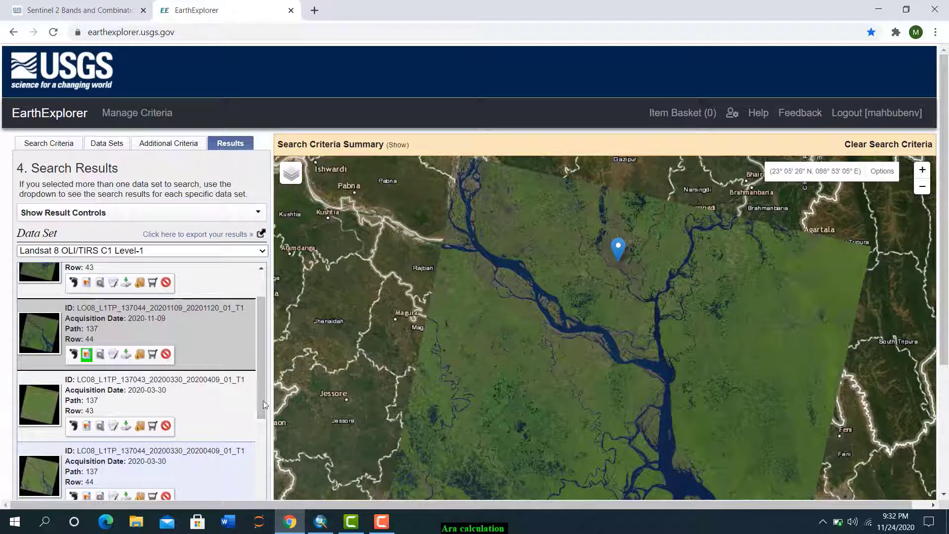
{"action": "left_click_drag", "start_coordinate": [261, 404], "coordinate": [246, 505]}
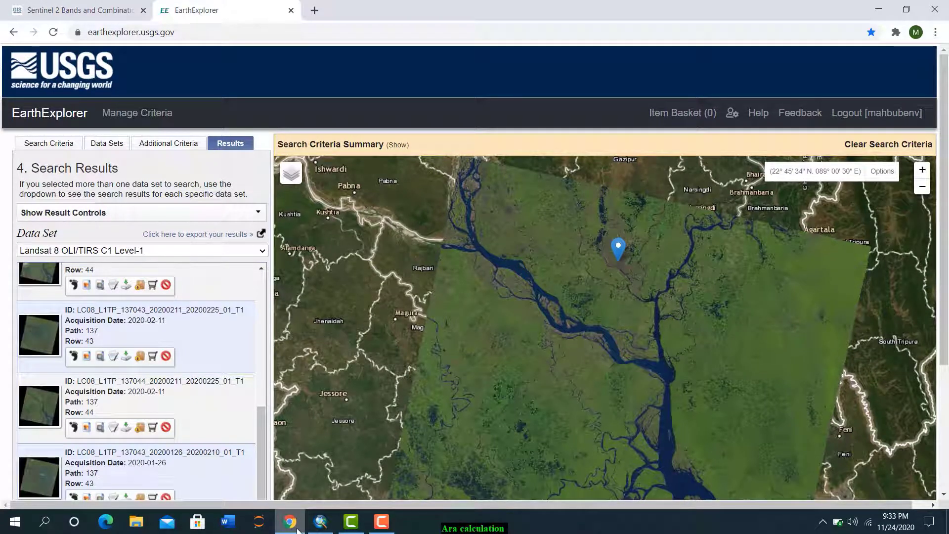
Step: Switch to the GISGeography Sentinel 2 Bands and Combinations page in the browser and look through its introduction and band table
{"action": "mouse_move", "coordinate": [298, 530]}
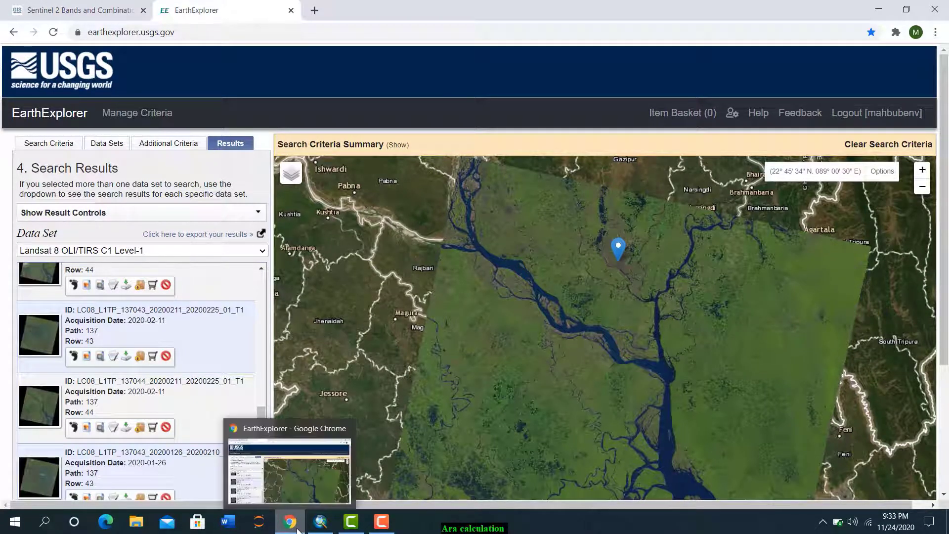
{"action": "left_click", "coordinate": [325, 525]}
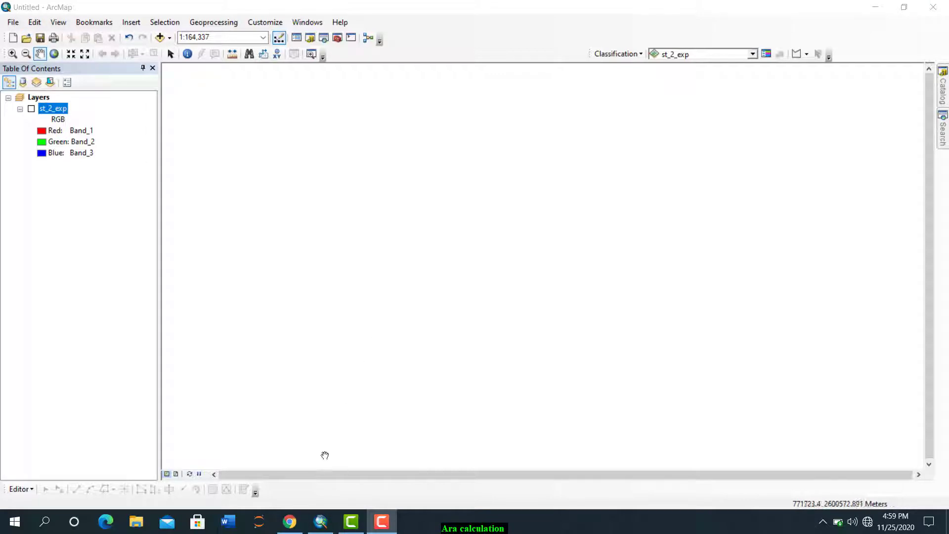
{"action": "left_click", "coordinate": [294, 526]}
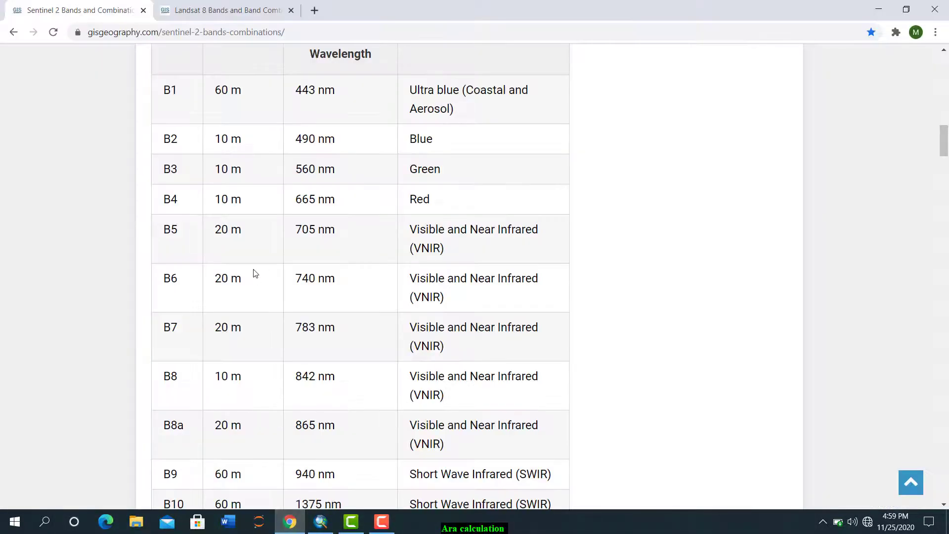
{"action": "scroll", "coordinate": [255, 274], "scroll_direction": "up", "scroll_amount": 3}
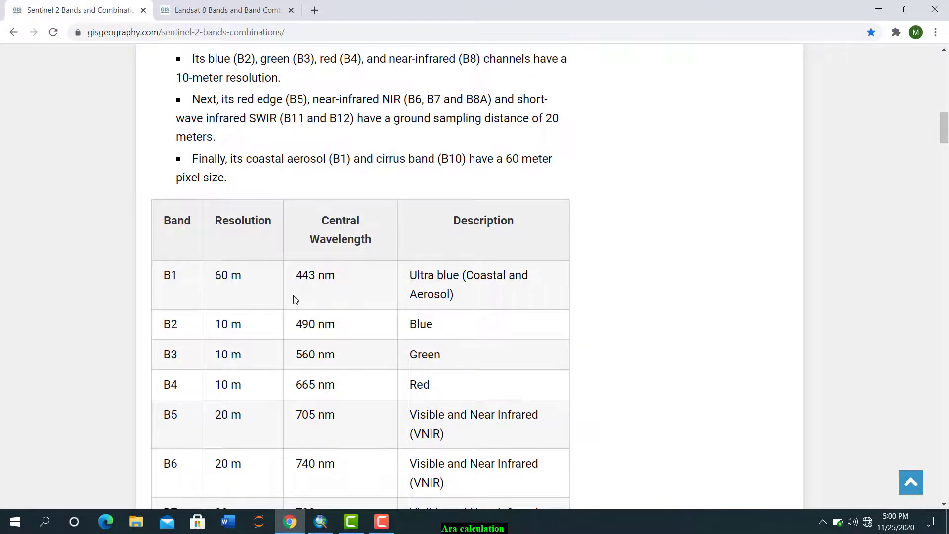
{"action": "scroll", "coordinate": [296, 296], "scroll_direction": "up", "scroll_amount": 10}
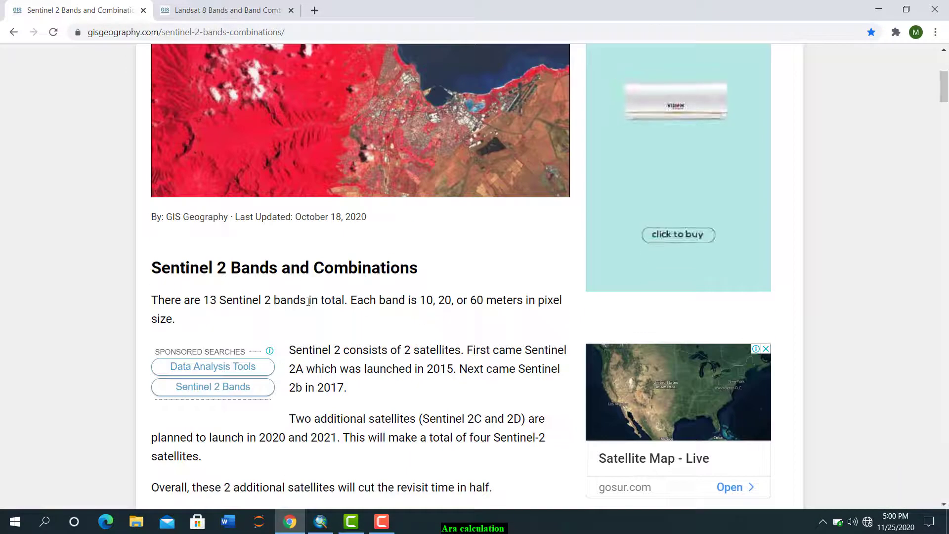
{"action": "scroll", "coordinate": [308, 301], "scroll_direction": "up", "scroll_amount": 5}
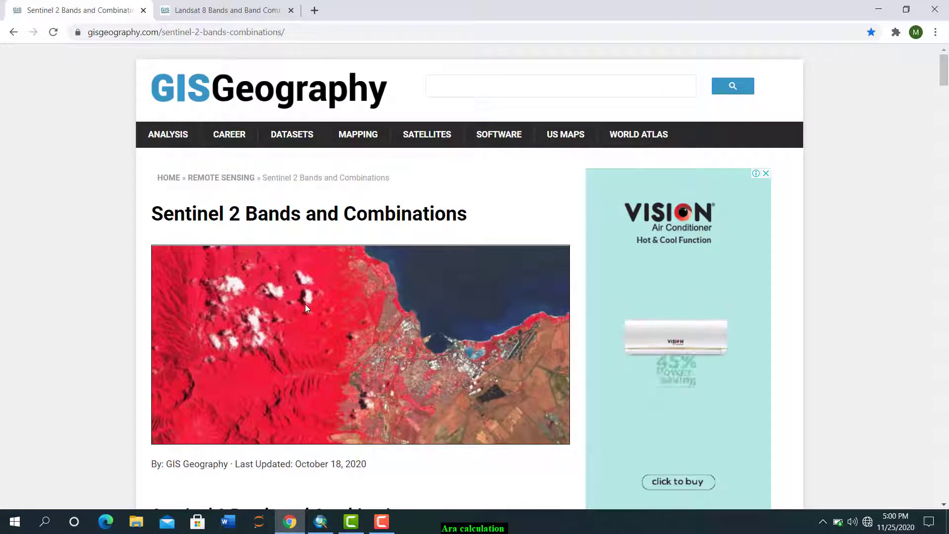
{"action": "scroll", "coordinate": [303, 293], "scroll_direction": "down", "scroll_amount": 5}
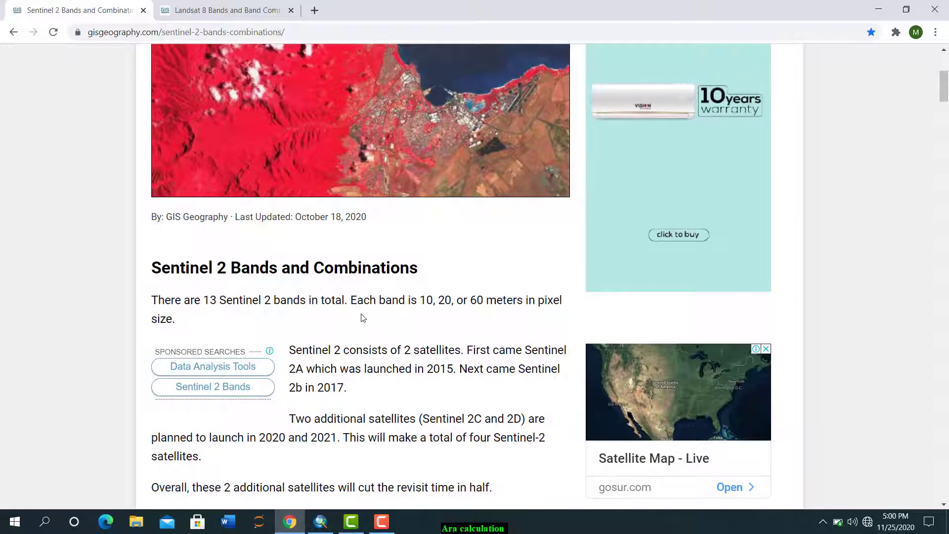
{"action": "scroll", "coordinate": [363, 318], "scroll_direction": "down", "scroll_amount": 10}
{"action": "scroll", "coordinate": [360, 324], "scroll_direction": "down", "scroll_amount": 5}
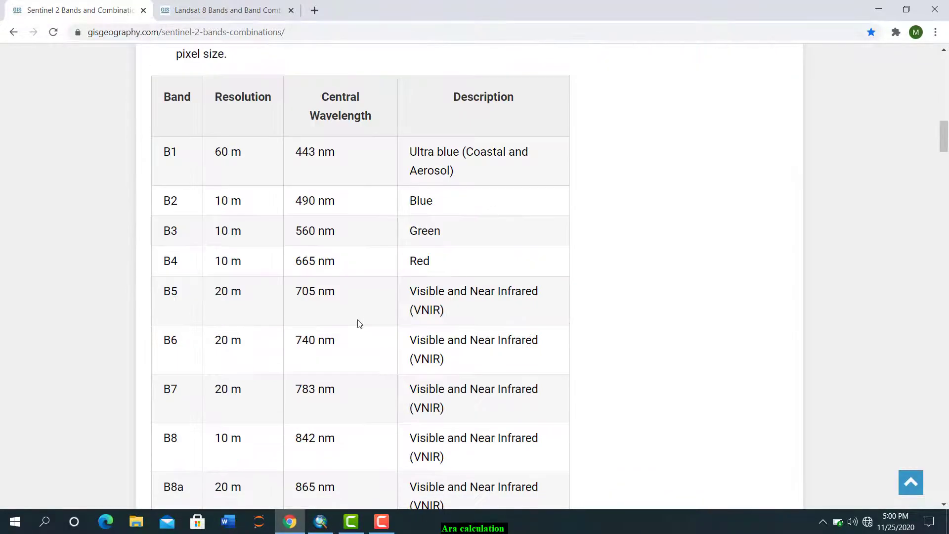
{"action": "scroll", "coordinate": [197, 257], "scroll_direction": "down", "scroll_amount": 3}
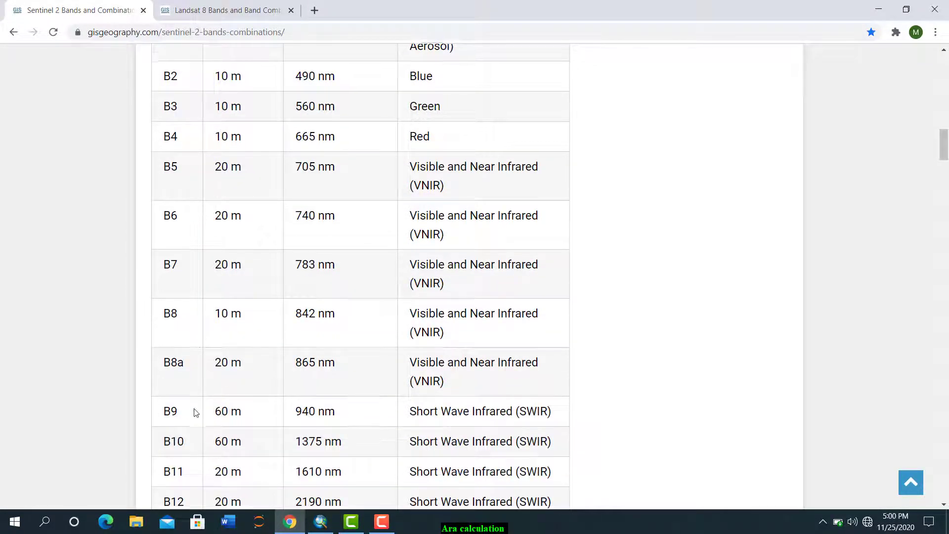
{"action": "scroll", "coordinate": [194, 413], "scroll_direction": "down", "scroll_amount": 5}
Step: Examine the range of Sentinel 2 bands in the table, from B1 through B12
{"action": "scroll", "coordinate": [212, 405], "scroll_direction": "up", "scroll_amount": 6}
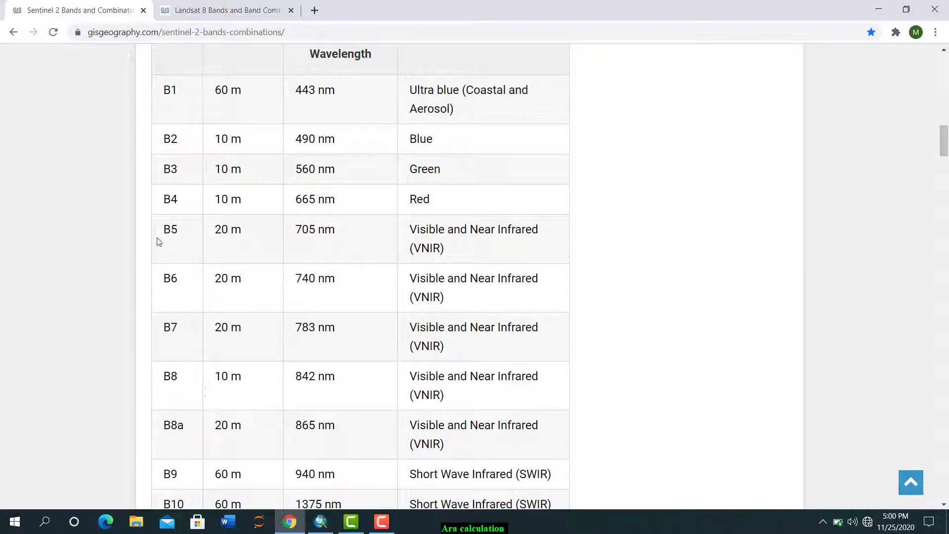
{"action": "left_click_drag", "start_coordinate": [163, 90], "coordinate": [206, 101]}
{"action": "scroll", "coordinate": [159, 226], "scroll_direction": "down", "scroll_amount": 8}
{"action": "left_click_drag", "start_coordinate": [164, 132], "coordinate": [302, 133]}
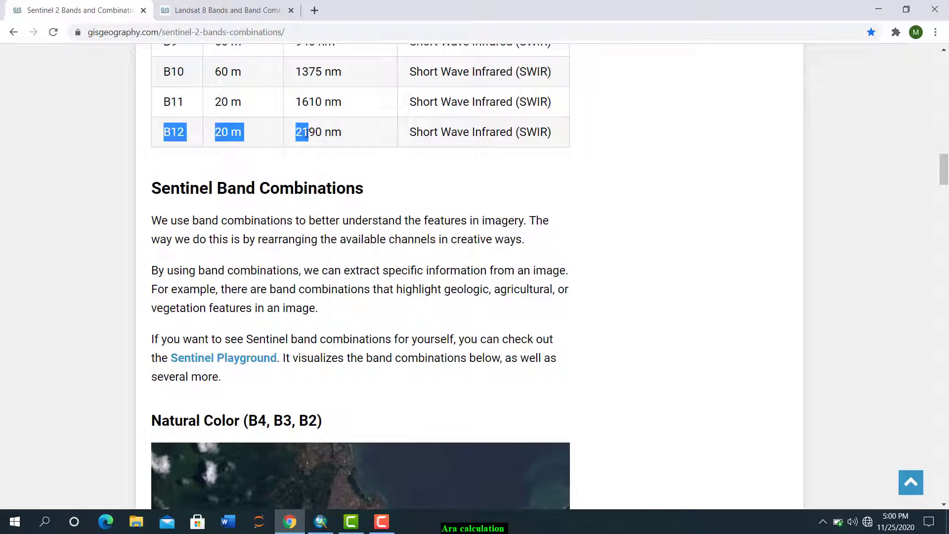
{"action": "left_click", "coordinate": [384, 174]}
{"action": "scroll", "coordinate": [384, 173], "scroll_direction": "up", "scroll_amount": 6}
{"action": "scroll", "coordinate": [384, 173], "scroll_direction": "up", "scroll_amount": 5}
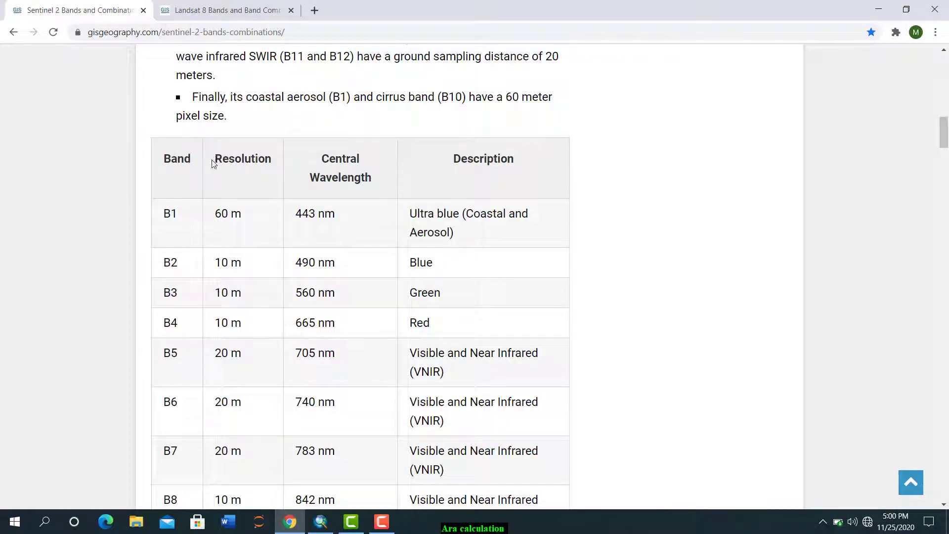
Step: Compare the resolutions of the Sentinel 2 bands in the table, focusing on the blue, green and red bands
{"action": "left_click_drag", "start_coordinate": [214, 164], "coordinate": [289, 163]}
{"action": "left_click", "coordinate": [248, 219]}
{"action": "scroll", "coordinate": [263, 360], "scroll_direction": "down", "scroll_amount": 6}
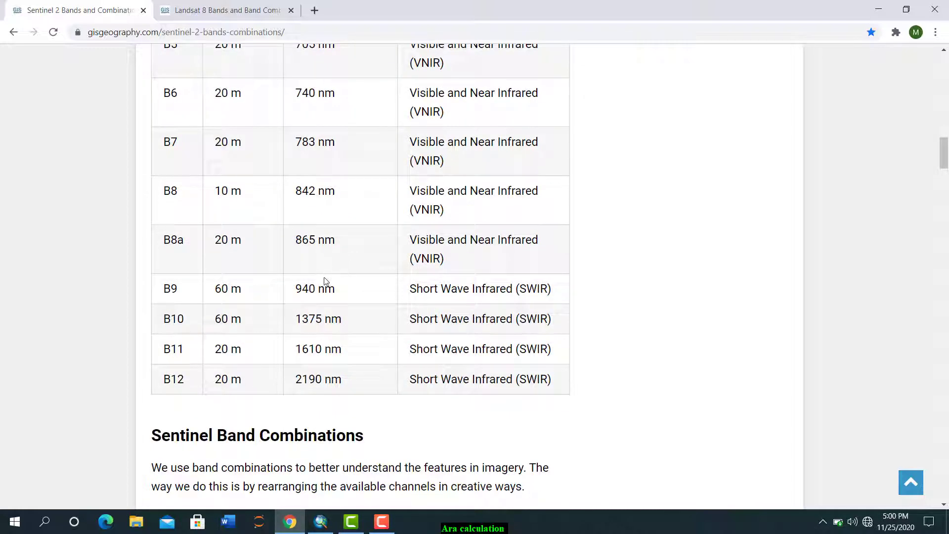
{"action": "scroll", "coordinate": [326, 281], "scroll_direction": "up", "scroll_amount": 6}
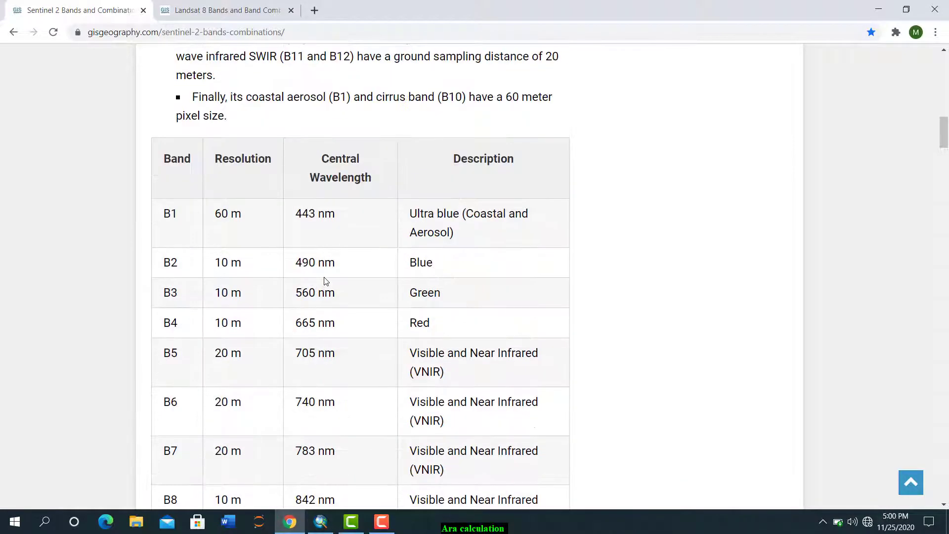
{"action": "scroll", "coordinate": [273, 303], "scroll_direction": "down", "scroll_amount": 1}
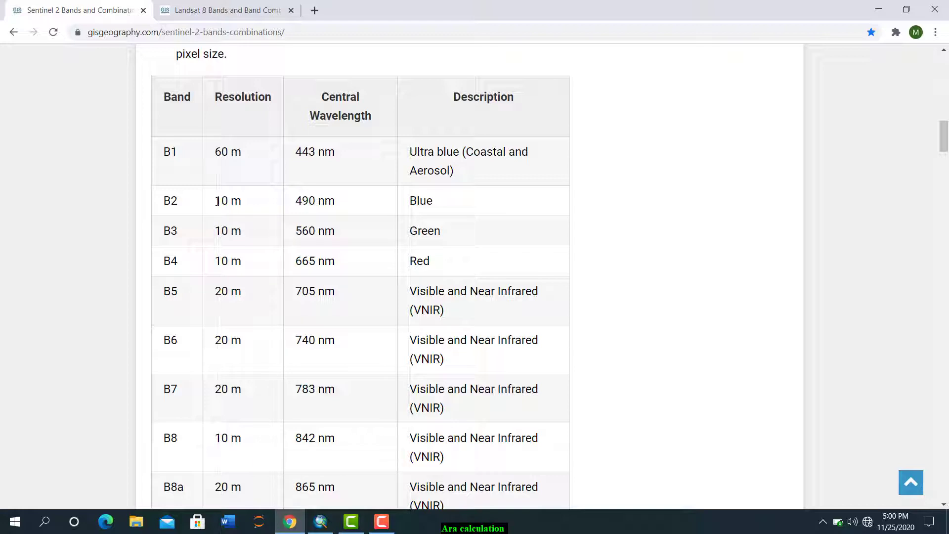
{"action": "left_click_drag", "start_coordinate": [217, 201], "coordinate": [263, 215]}
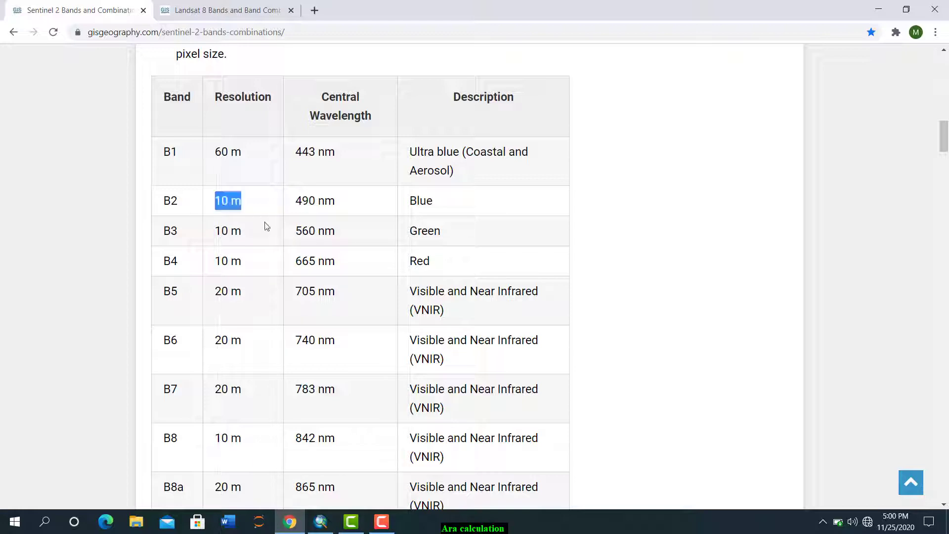
{"action": "left_click", "coordinate": [258, 269]}
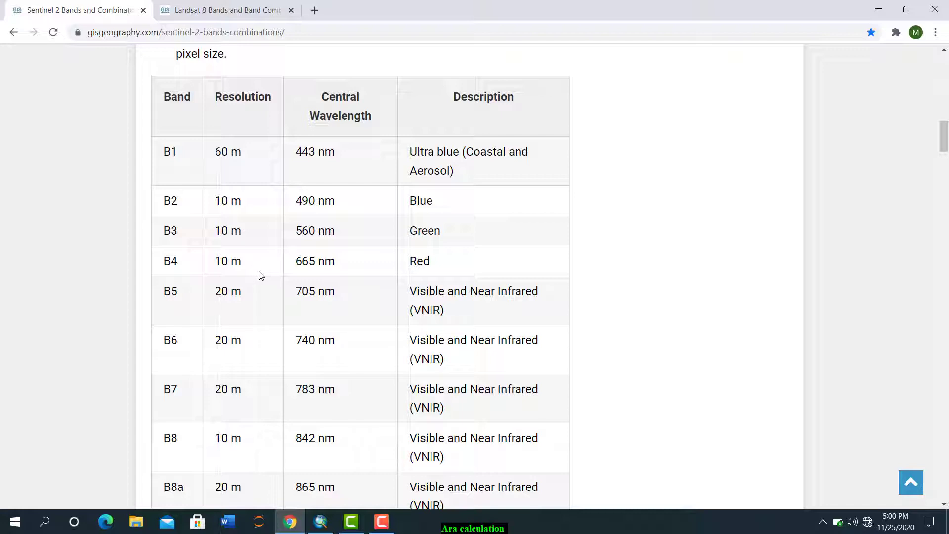
{"action": "scroll", "coordinate": [257, 278], "scroll_direction": "down", "scroll_amount": 6}
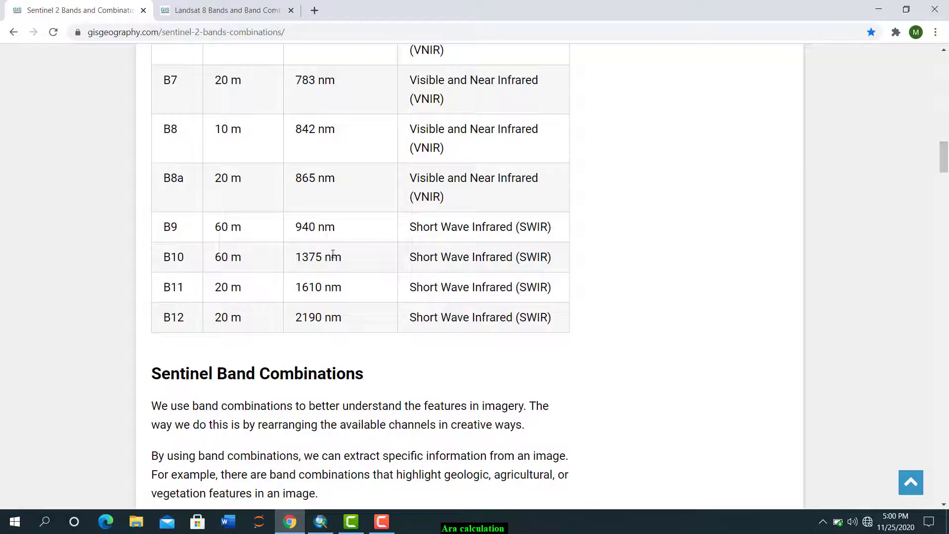
{"action": "scroll", "coordinate": [292, 254], "scroll_direction": "up", "scroll_amount": 2}
{"action": "scroll", "coordinate": [292, 256], "scroll_direction": "up", "scroll_amount": 3}
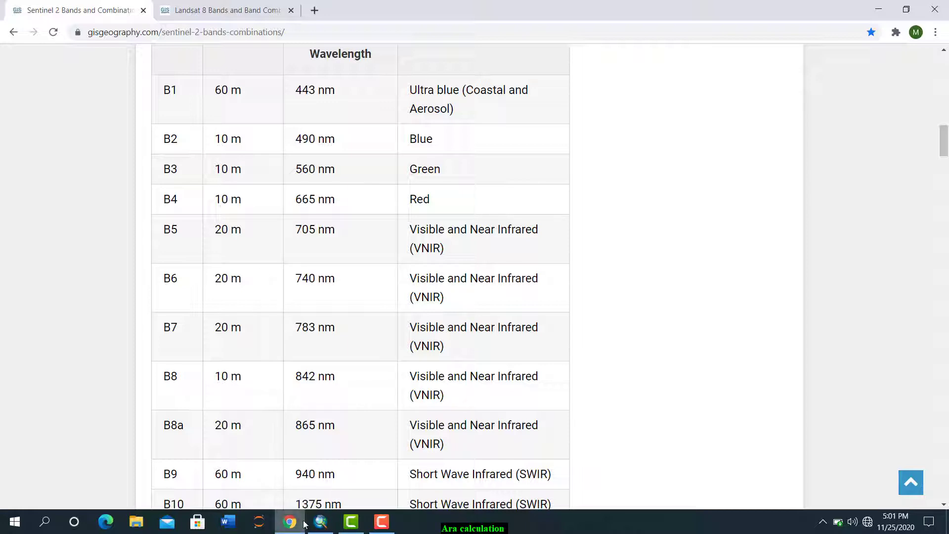
Step: Switch to ArcMap and add the st_2_exp raster from New File Geodatabase.gdb to the map
{"action": "left_click", "coordinate": [321, 521]}
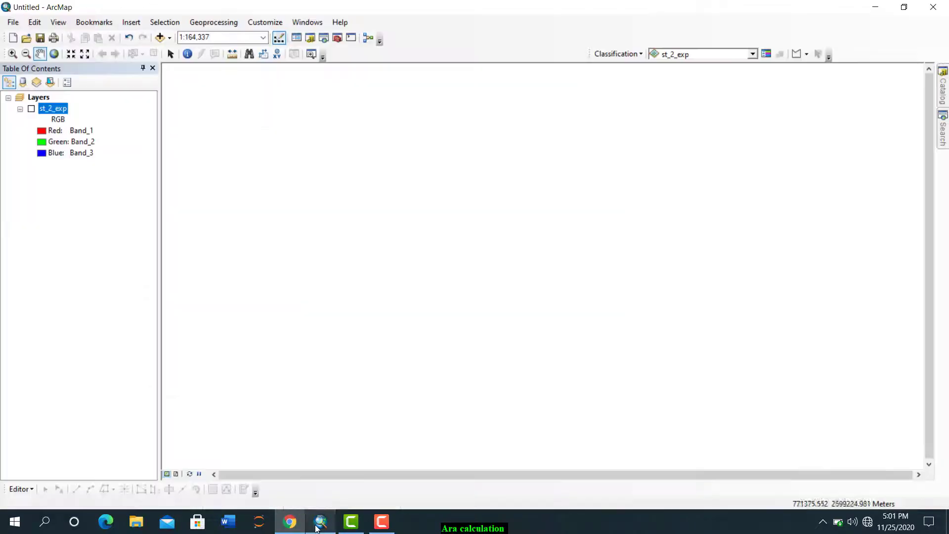
{"action": "left_click", "coordinate": [165, 38]}
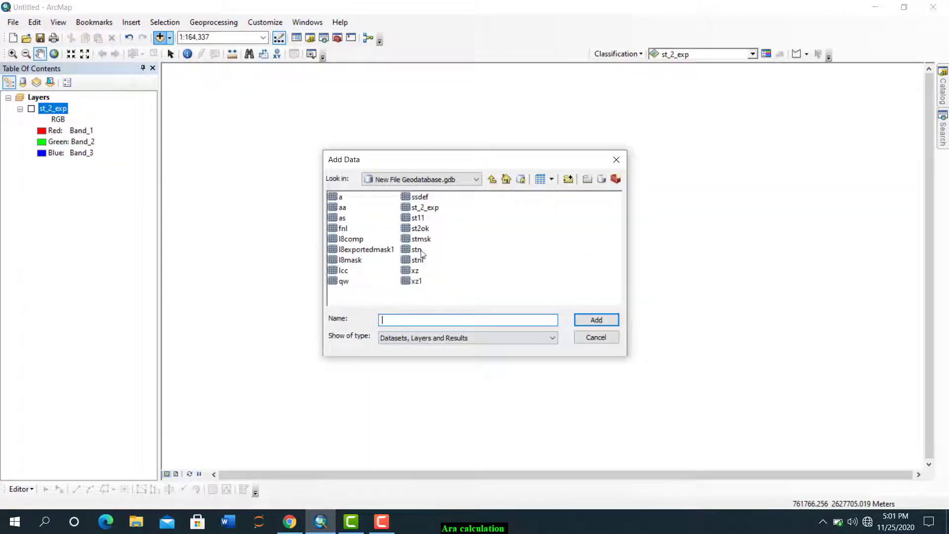
{"action": "left_click", "coordinate": [424, 207]}
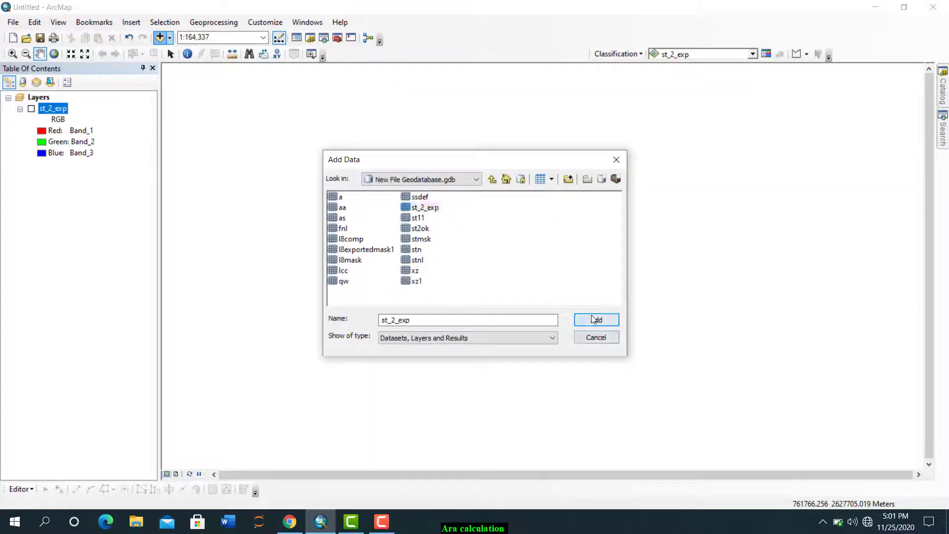
{"action": "left_click", "coordinate": [595, 319]}
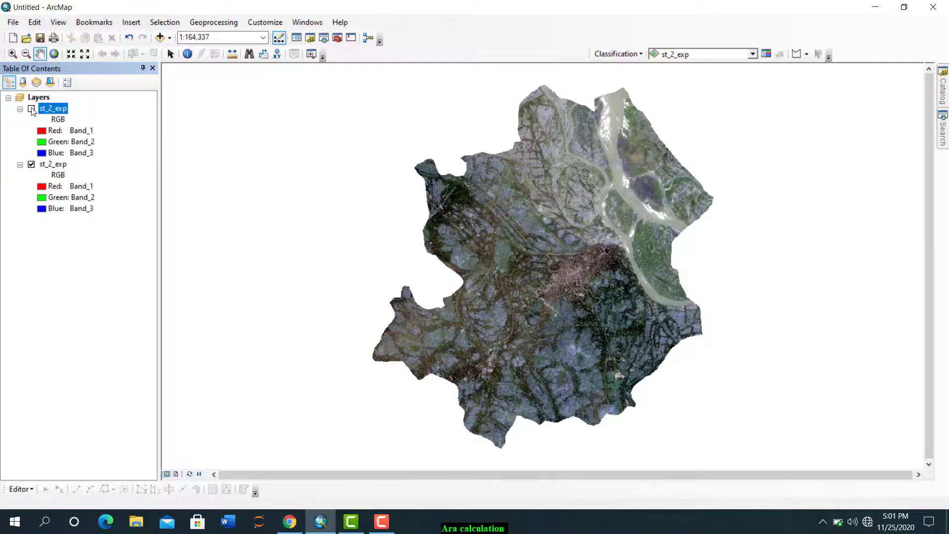
Step: Remove the hidden duplicate st_2_exp layer from the map
{"action": "right_click", "coordinate": [60, 120]}
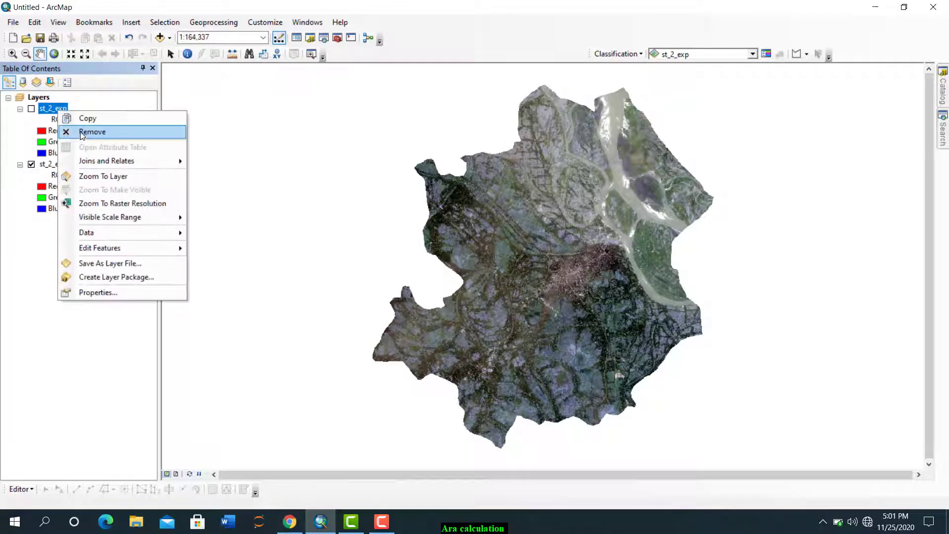
{"action": "left_click", "coordinate": [78, 131]}
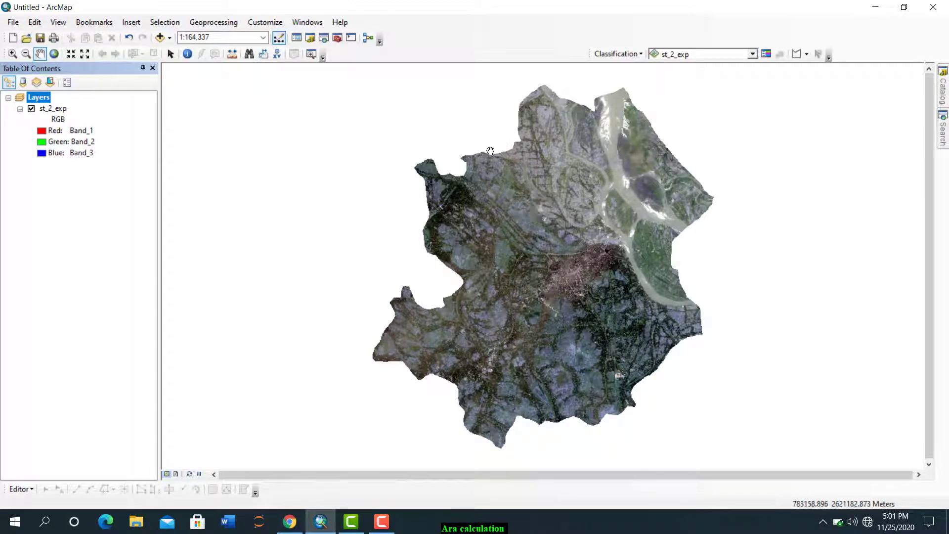
{"action": "left_click_drag", "start_coordinate": [549, 238], "coordinate": [483, 216]}
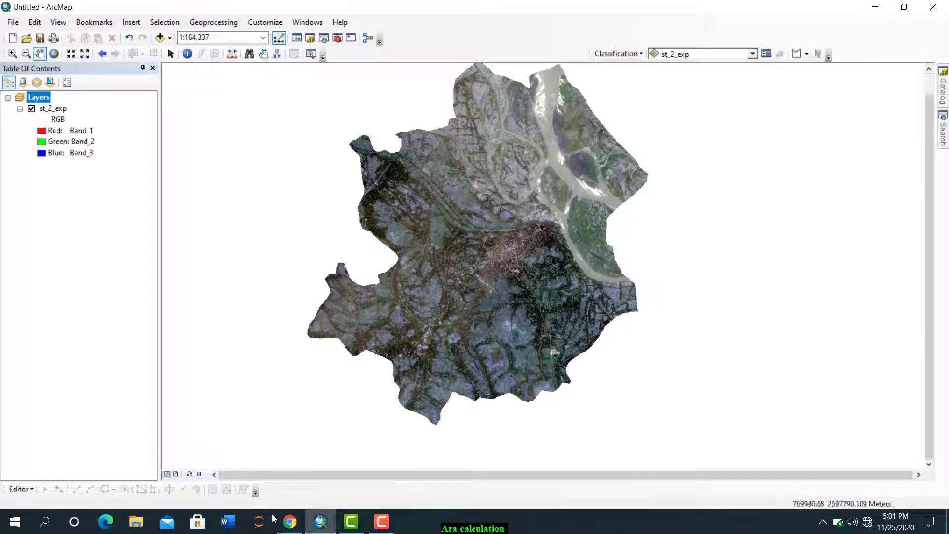
Step: Switch to the Sentinel 2 bands page in the browser and check the resolution of near-infrared bands B8 and B8a
{"action": "left_click", "coordinate": [289, 521]}
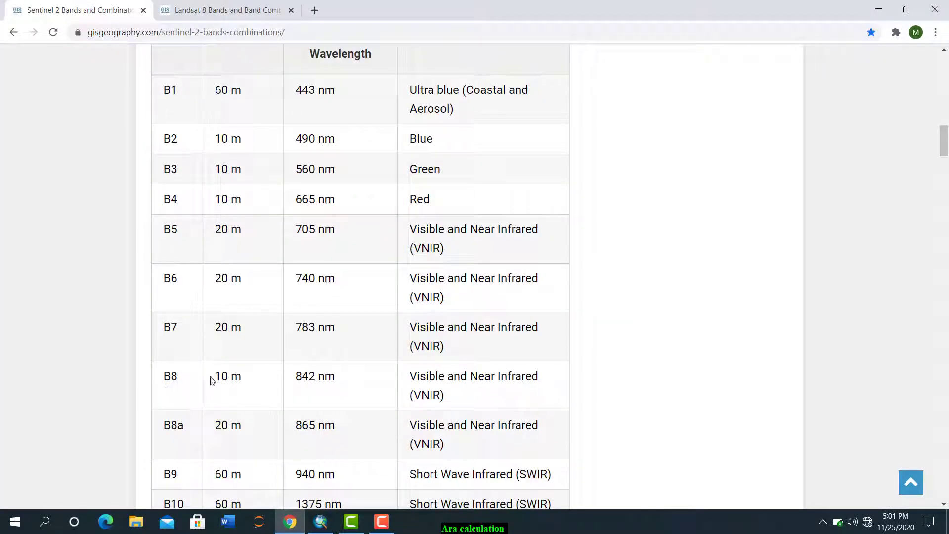
{"action": "left_click_drag", "start_coordinate": [243, 377], "coordinate": [145, 378]}
{"action": "left_click", "coordinate": [236, 396]}
{"action": "triple_click", "coordinate": [238, 377]}
{"action": "left_click", "coordinate": [251, 424]}
Step: Switch to ArcMap and display st_2_exp with Band_3 as red, Band_2 as green and Band_1 as blue
{"action": "left_click", "coordinate": [320, 521]}
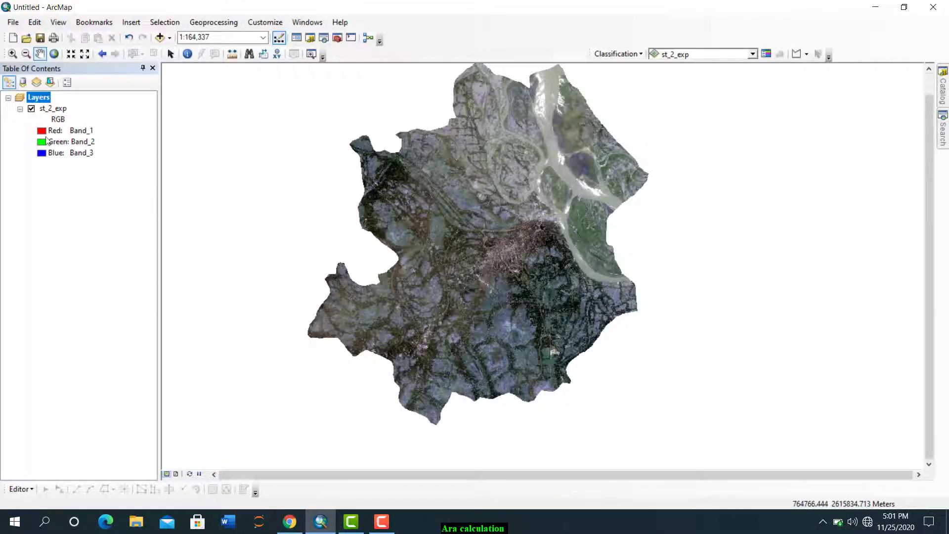
{"action": "left_click", "coordinate": [41, 132]}
{"action": "left_click", "coordinate": [60, 185]}
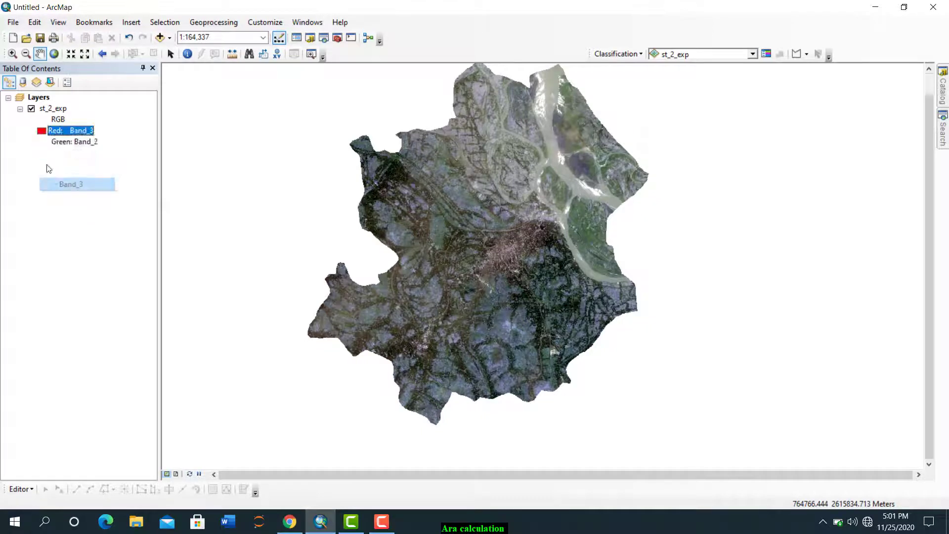
{"action": "left_click", "coordinate": [42, 144]}
{"action": "left_click", "coordinate": [60, 181]}
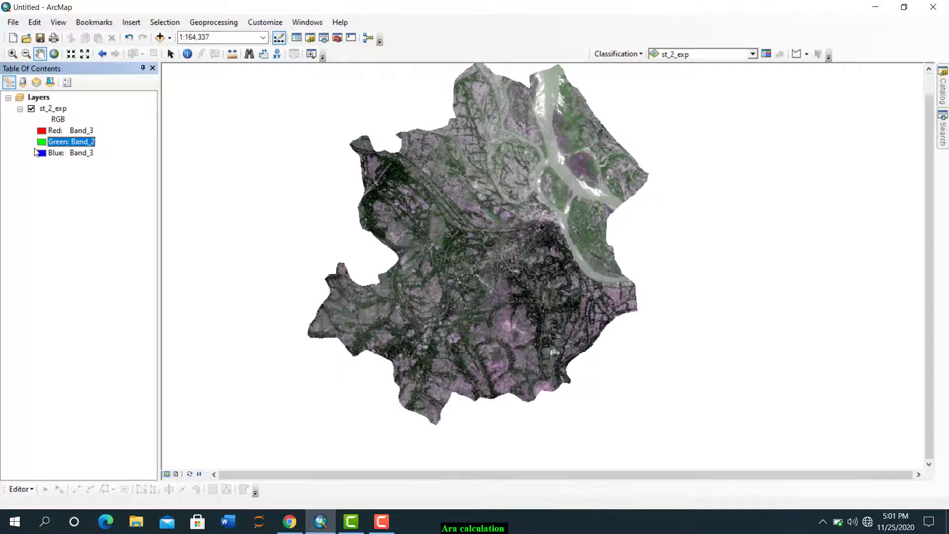
{"action": "left_click", "coordinate": [42, 154]}
{"action": "left_click", "coordinate": [73, 180]}
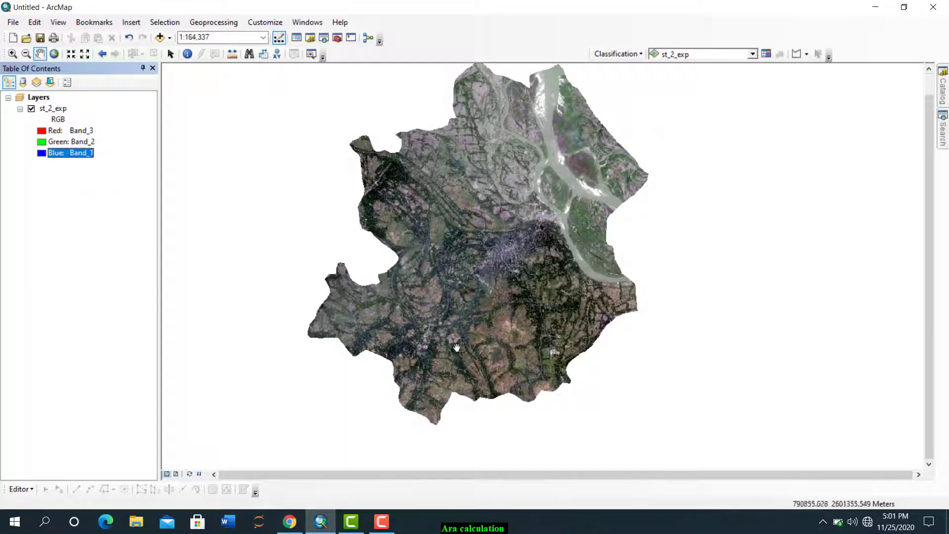
Step: Examine the level of detail of the st_2_exp raster around the town, the river and the farmland to the south
{"action": "left_click", "coordinate": [12, 53]}
{"action": "left_click", "coordinate": [490, 254]}
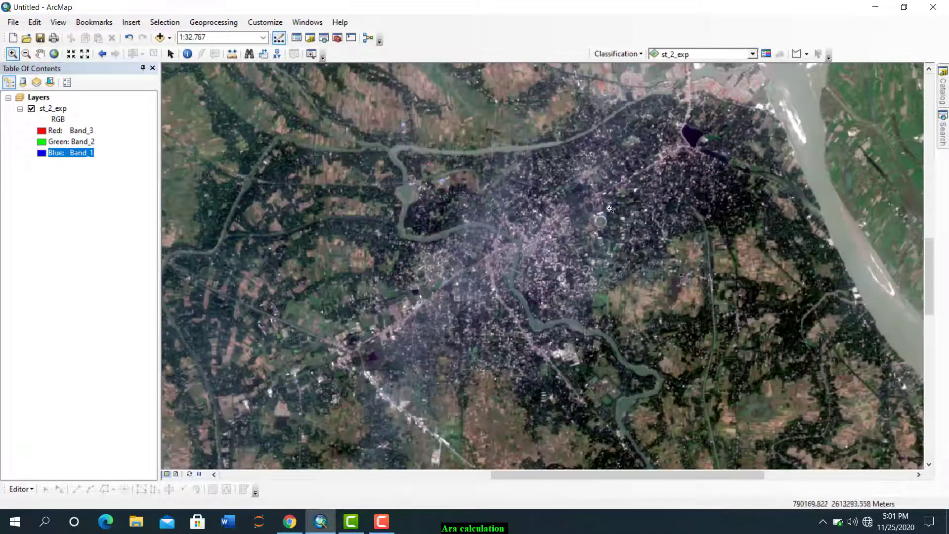
{"action": "scroll", "coordinate": [512, 205], "scroll_direction": "up", "scroll_amount": 2}
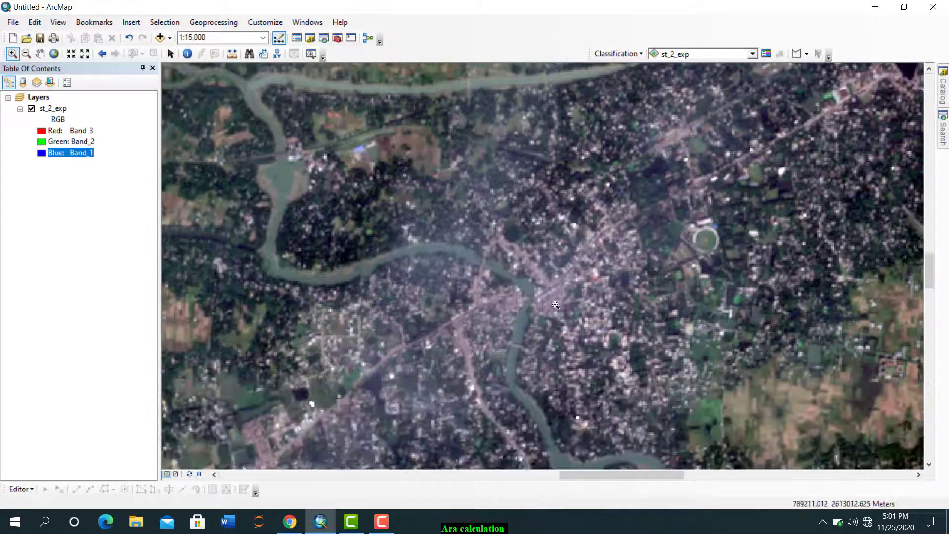
{"action": "scroll", "coordinate": [555, 281], "scroll_direction": "up", "scroll_amount": 1}
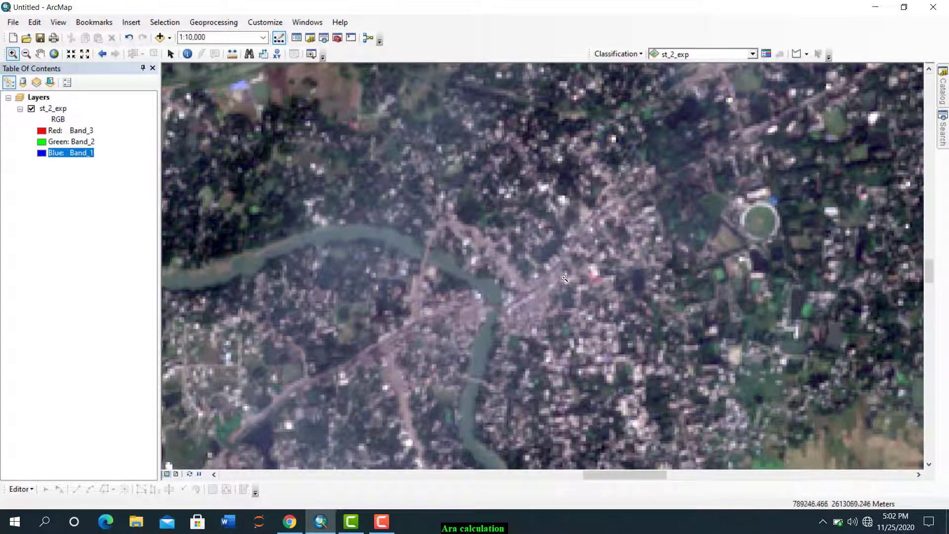
{"action": "scroll", "coordinate": [563, 278], "scroll_direction": "down", "scroll_amount": 2}
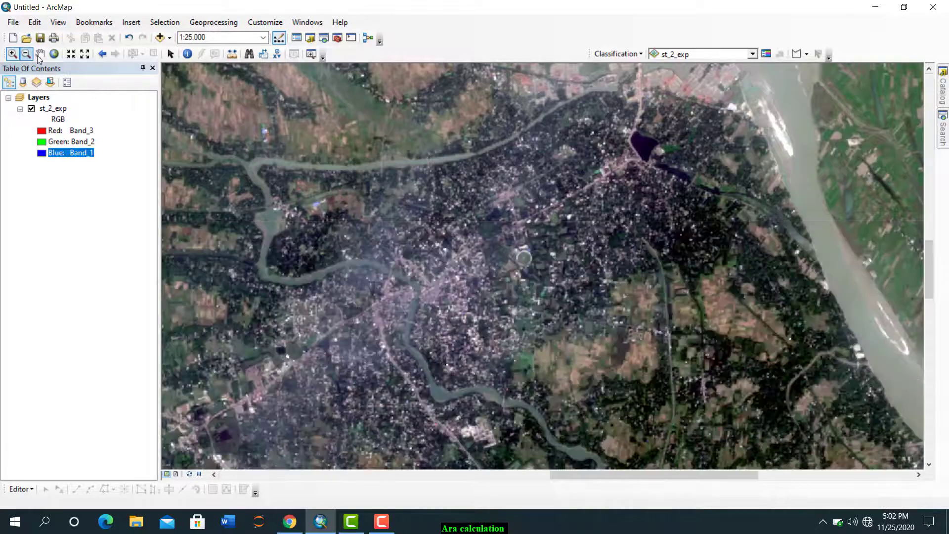
{"action": "left_click", "coordinate": [40, 53]}
{"action": "left_click_drag", "start_coordinate": [593, 414], "coordinate": [504, 226]}
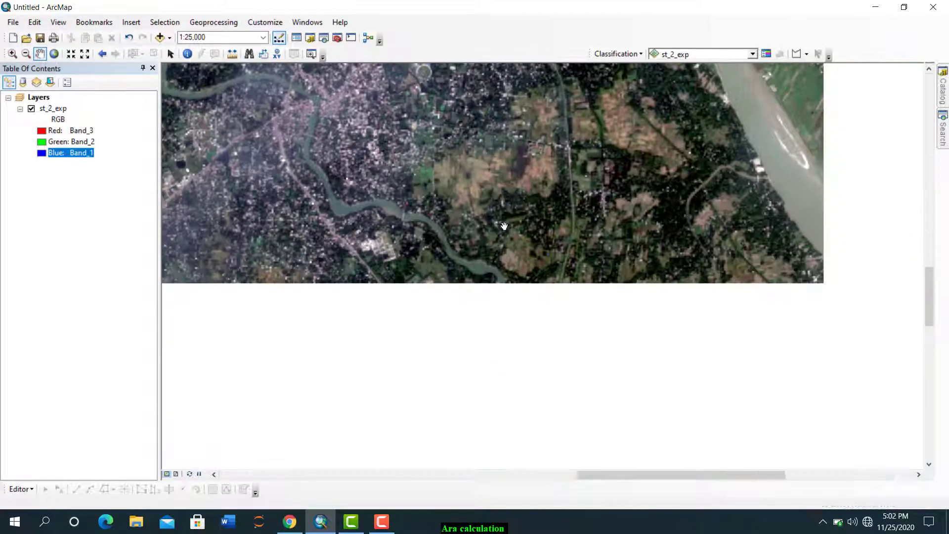
{"action": "scroll", "coordinate": [301, 351], "scroll_direction": "up", "scroll_amount": 1}
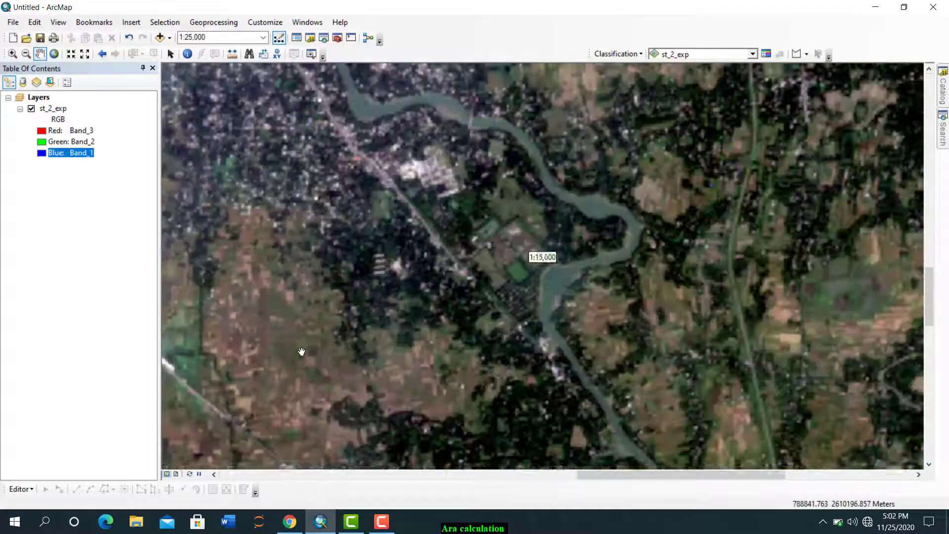
{"action": "scroll", "coordinate": [302, 351], "scroll_direction": "up", "scroll_amount": 2}
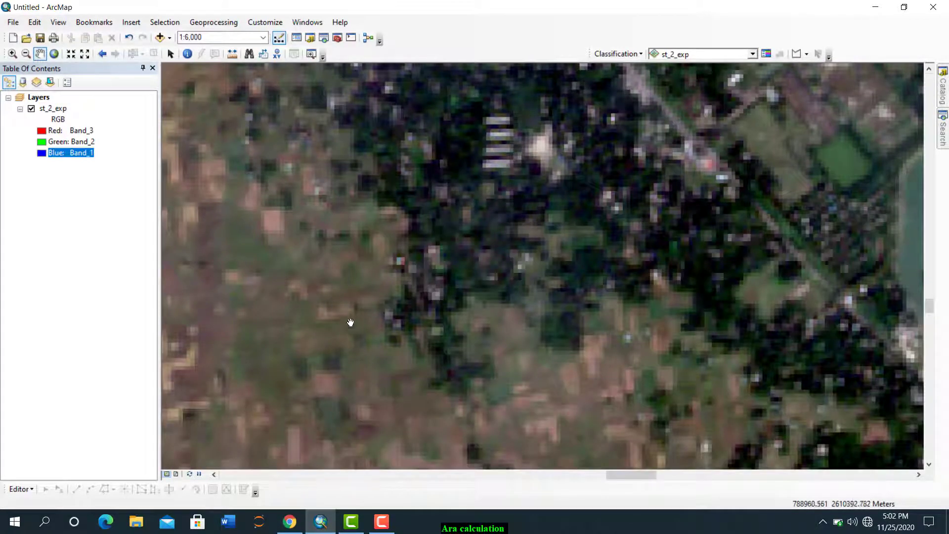
{"action": "scroll", "coordinate": [351, 322], "scroll_direction": "down", "scroll_amount": 2}
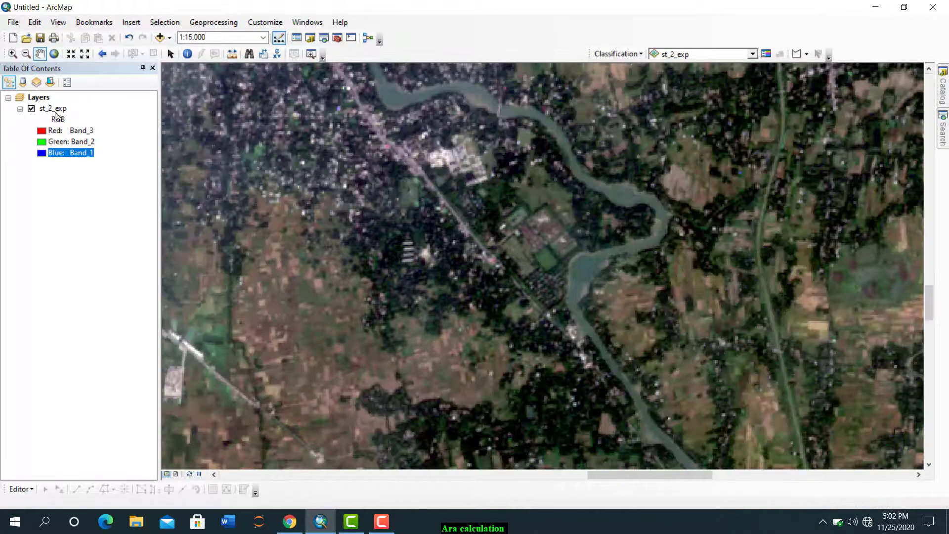
Step: Check the cell size of the st_2_exp raster in its source properties, leaving the settings as they are
{"action": "right_click", "coordinate": [54, 112]}
{"action": "left_click", "coordinate": [94, 293]}
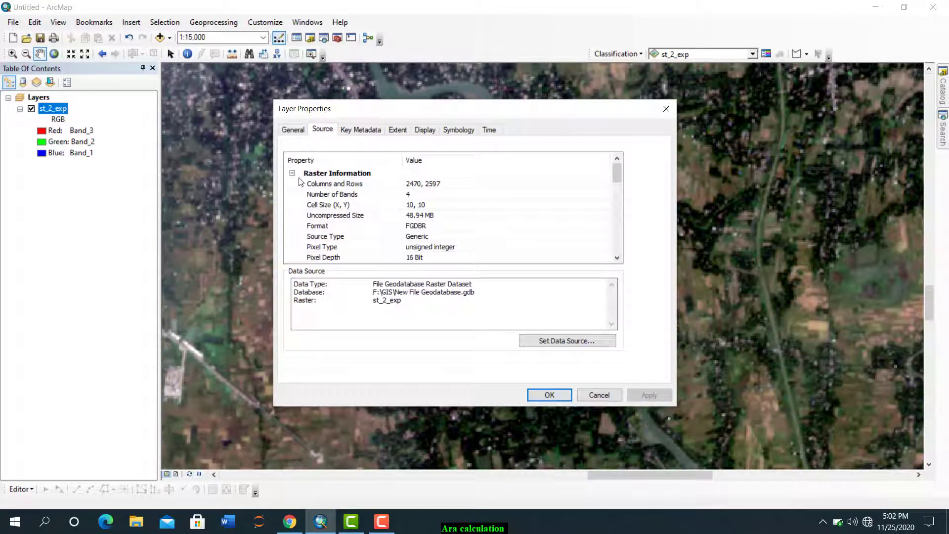
{"action": "left_click", "coordinate": [288, 130]}
{"action": "left_click", "coordinate": [325, 132]}
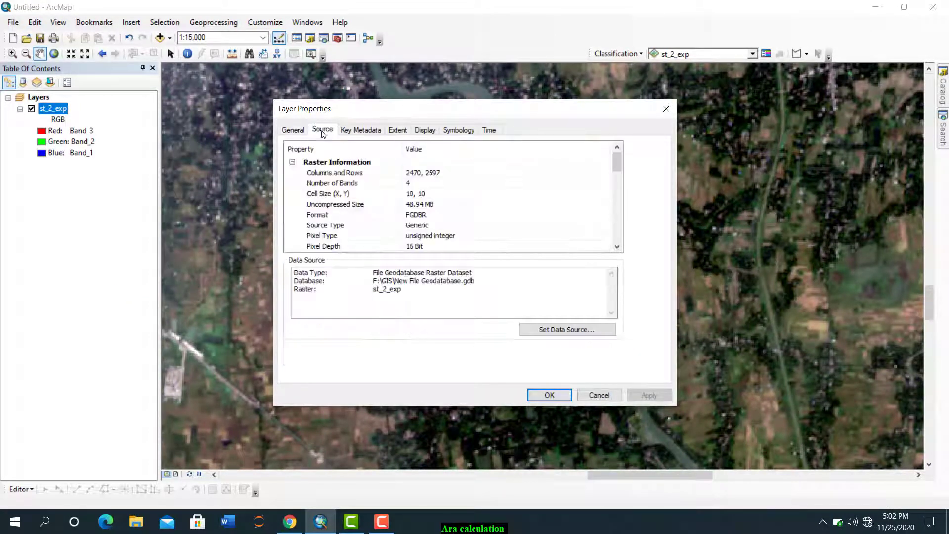
{"action": "left_click", "coordinate": [360, 194]}
{"action": "left_click", "coordinate": [443, 204]}
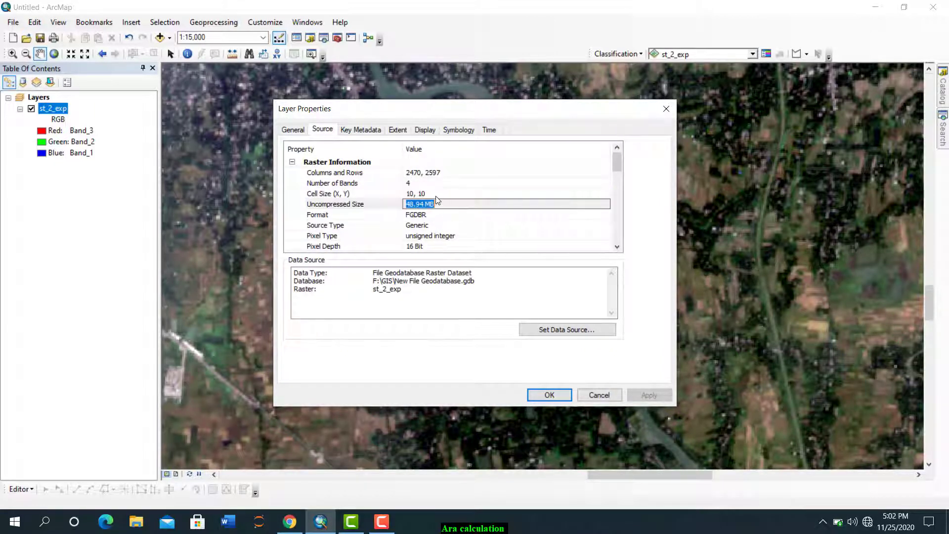
{"action": "left_click", "coordinate": [437, 194]}
{"action": "left_click", "coordinate": [437, 194]}
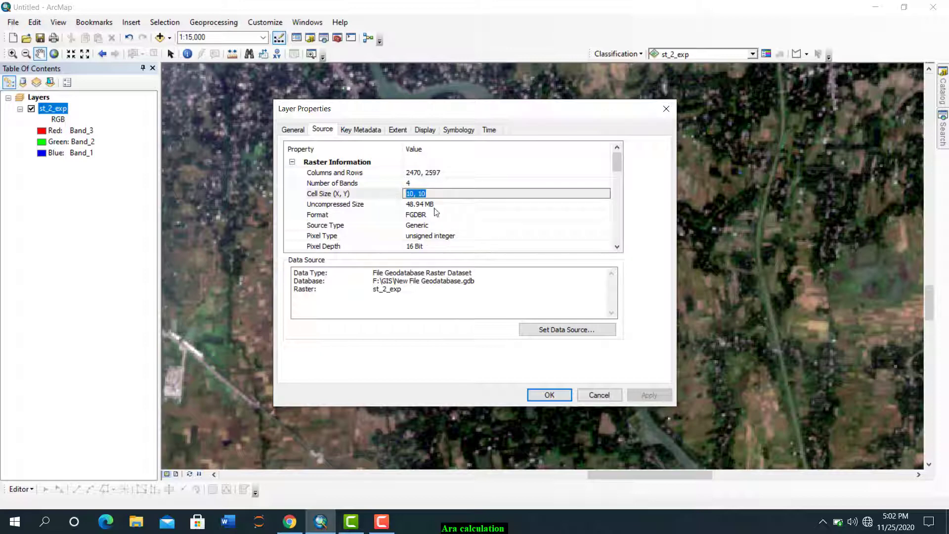
{"action": "left_click", "coordinate": [666, 109]}
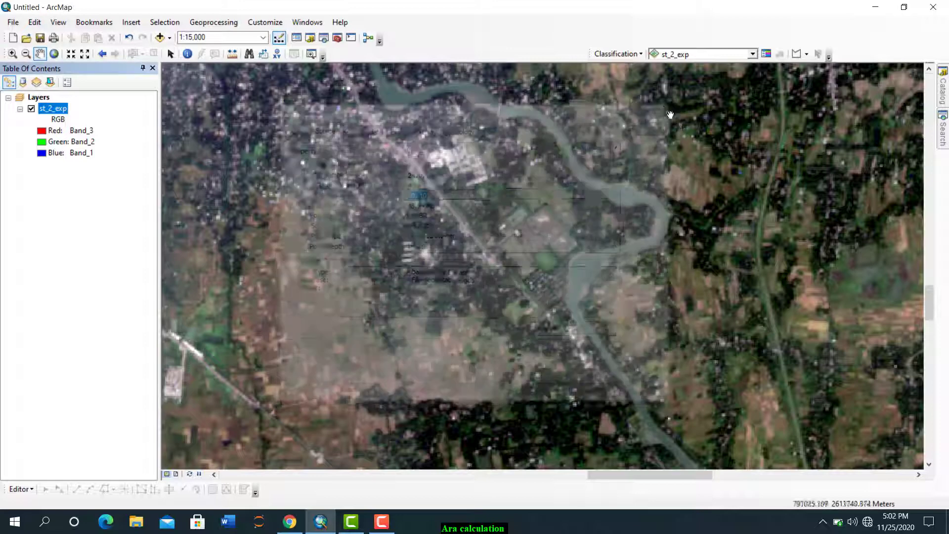
Step: Add the stnl raster from New File Geodatabase.gdb, compare it with st_2_exp, and hide the st_2_exp layer
{"action": "left_click", "coordinate": [160, 37]}
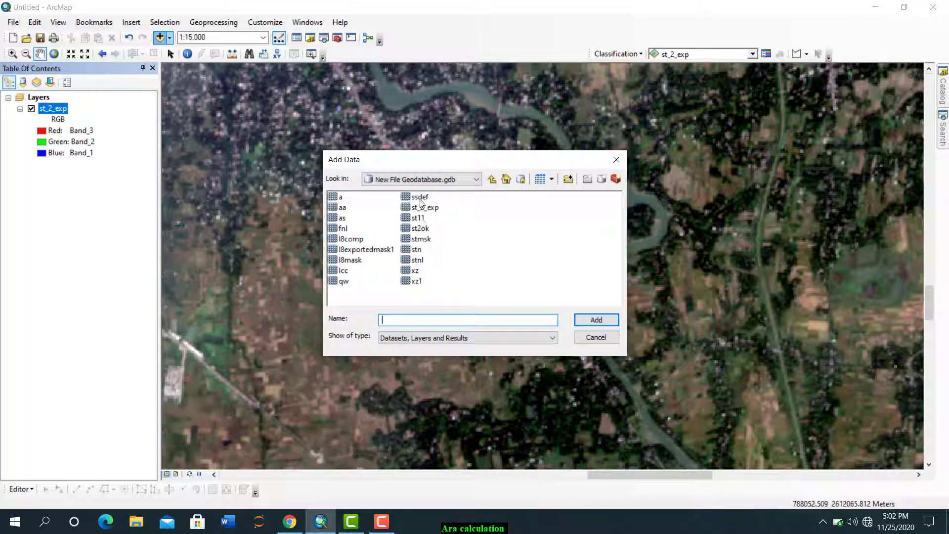
{"action": "left_click", "coordinate": [419, 260]}
{"action": "left_click", "coordinate": [595, 320]}
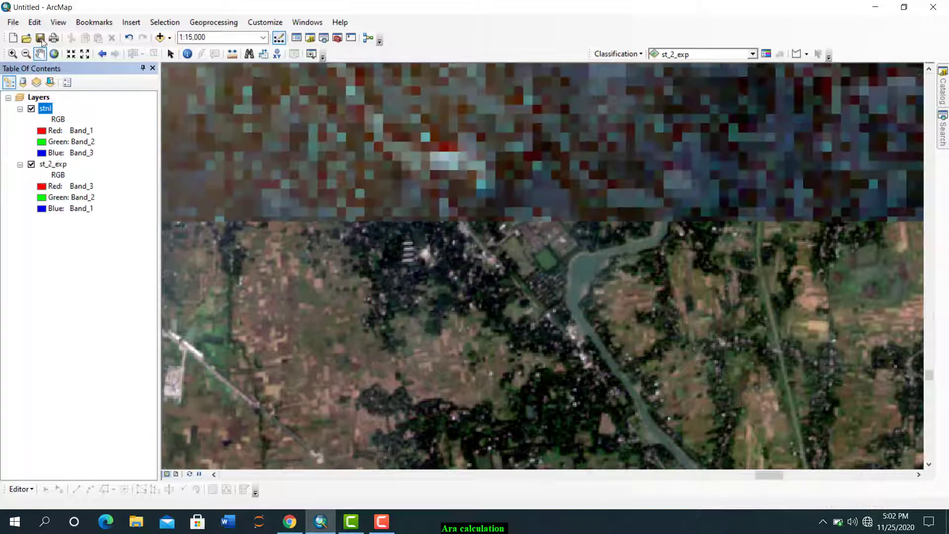
{"action": "left_click", "coordinate": [31, 109]}
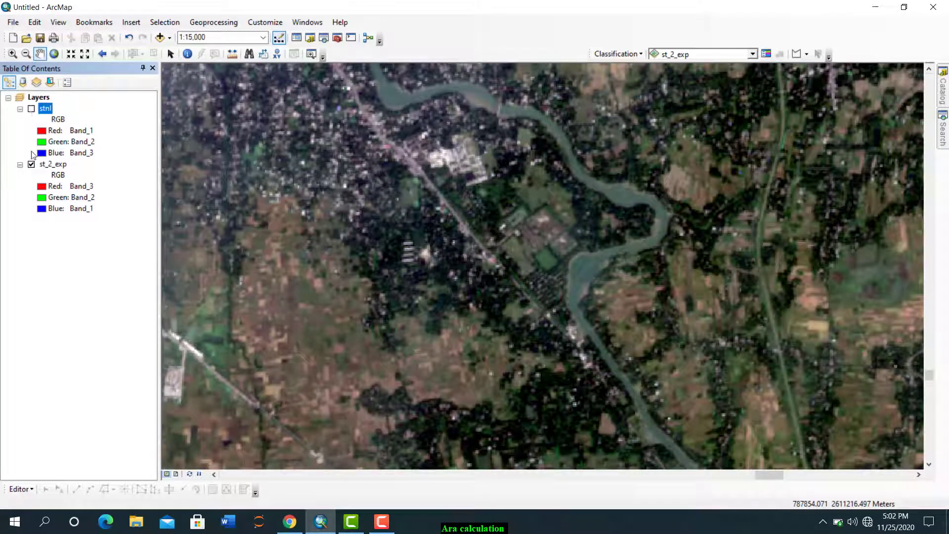
{"action": "left_click", "coordinate": [32, 109]}
{"action": "left_click", "coordinate": [31, 164]}
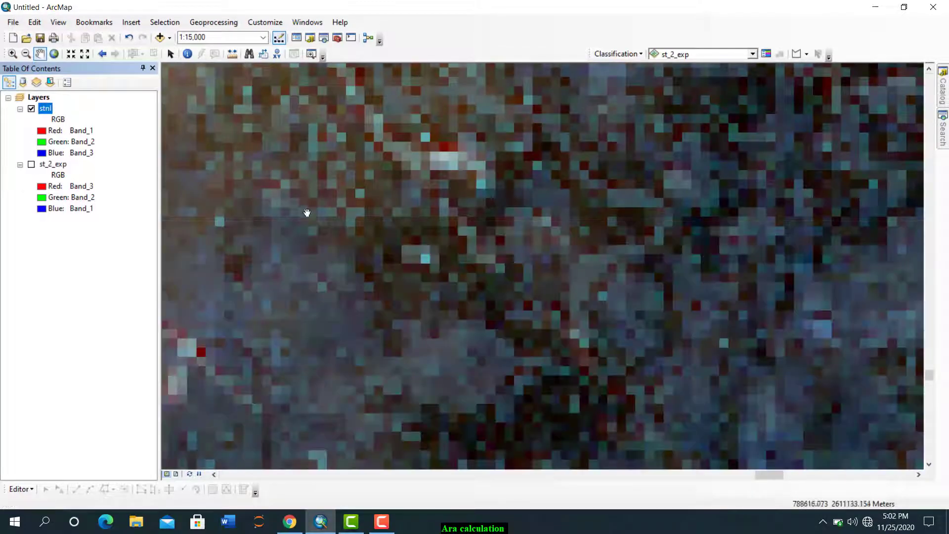
Step: Examine the pixel detail of the stnl raster over the built-up area and surrounding land at several scales
{"action": "scroll", "coordinate": [548, 314], "scroll_direction": "up", "scroll_amount": 2}
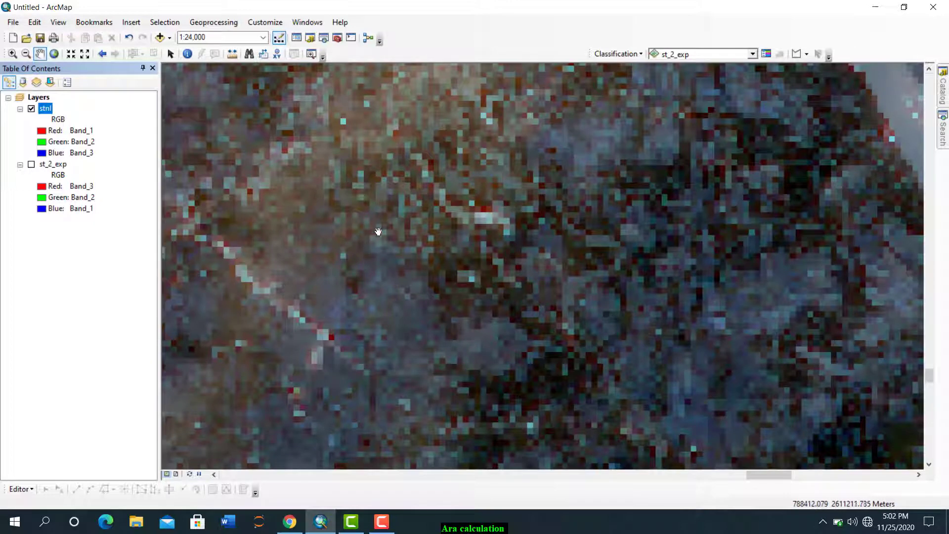
{"action": "left_click_drag", "start_coordinate": [355, 207], "coordinate": [539, 318]}
{"action": "left_click_drag", "start_coordinate": [606, 268], "coordinate": [570, 339]}
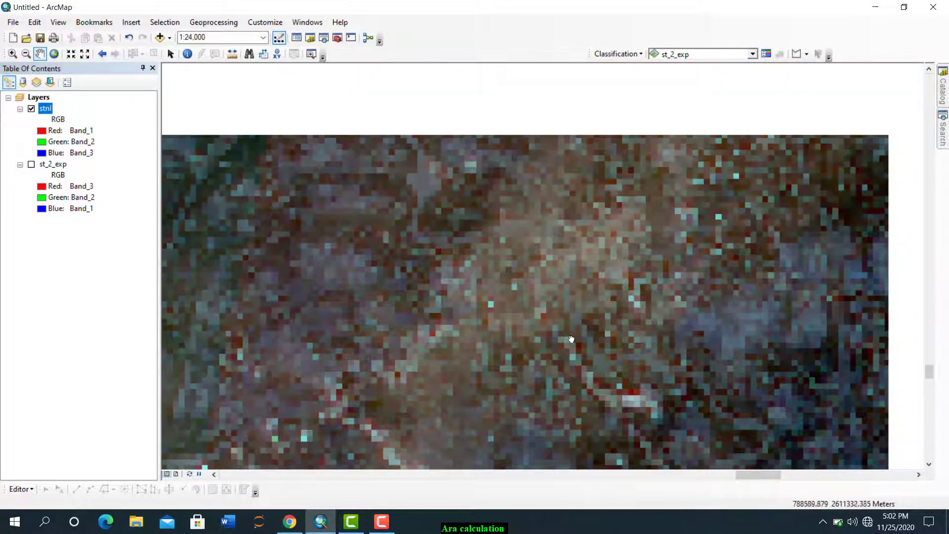
{"action": "scroll", "coordinate": [524, 329], "scroll_direction": "up", "scroll_amount": 1}
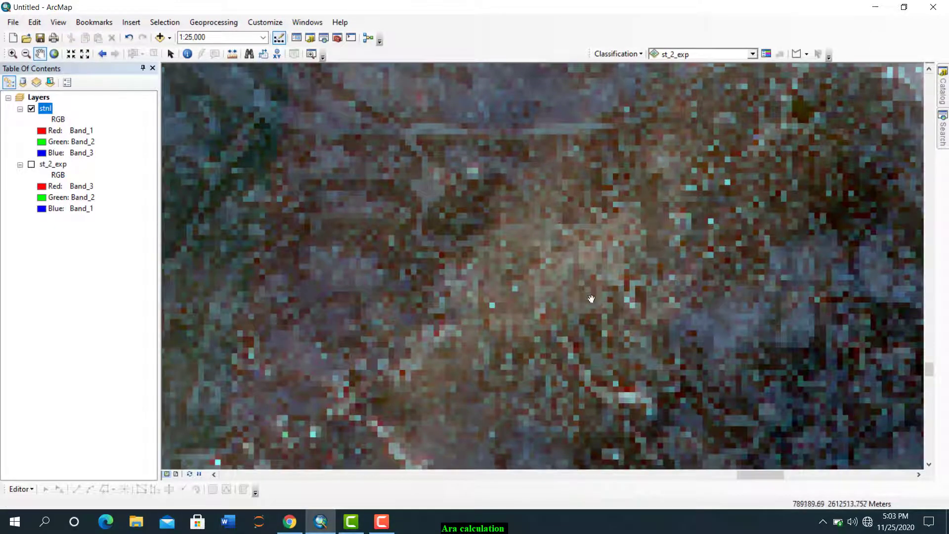
{"action": "scroll", "coordinate": [573, 279], "scroll_direction": "up", "scroll_amount": 1}
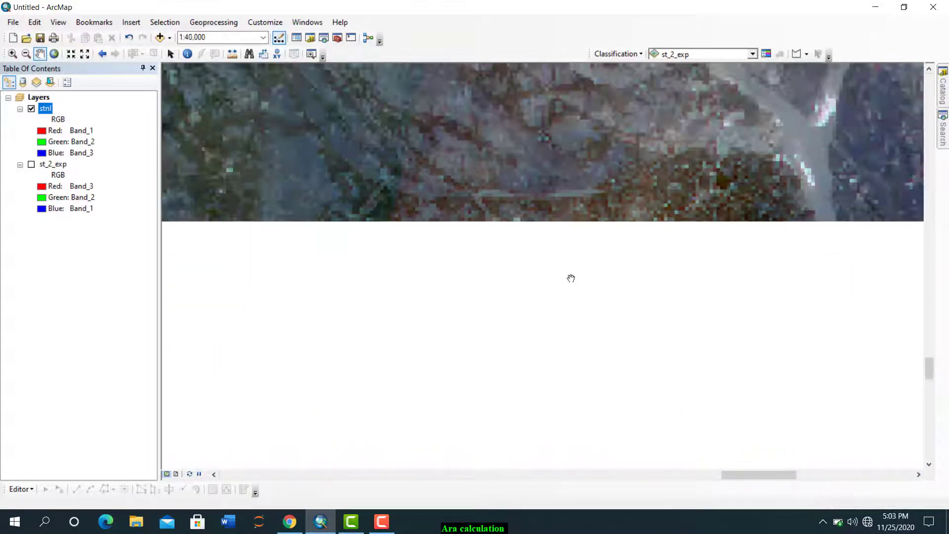
{"action": "left_click_drag", "start_coordinate": [571, 249], "coordinate": [513, 269]}
{"action": "left_click_drag", "start_coordinate": [486, 360], "coordinate": [546, 325]}
{"action": "left_click_drag", "start_coordinate": [460, 350], "coordinate": [553, 267]}
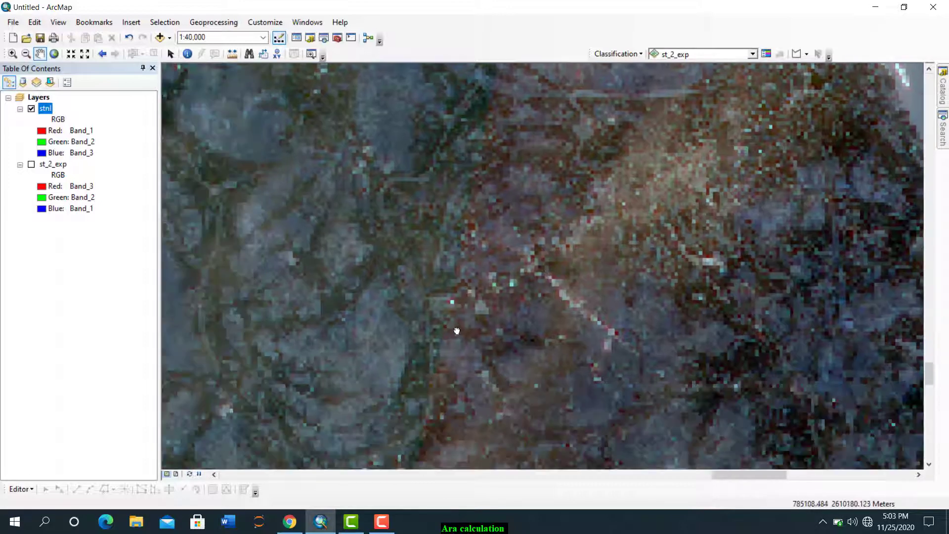
{"action": "left_click_drag", "start_coordinate": [455, 328], "coordinate": [578, 260]}
{"action": "left_click_drag", "start_coordinate": [696, 259], "coordinate": [633, 284]}
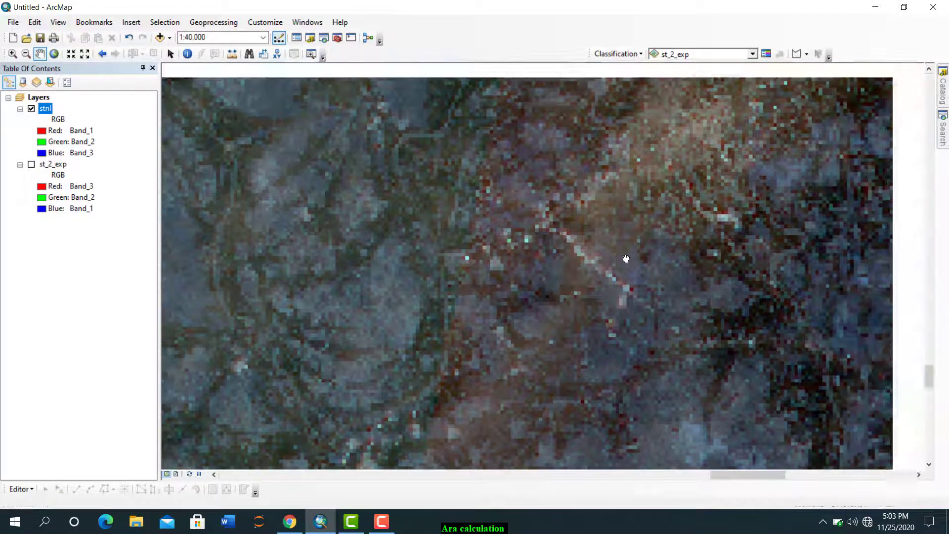
{"action": "scroll", "coordinate": [606, 273], "scroll_direction": "down", "scroll_amount": 2}
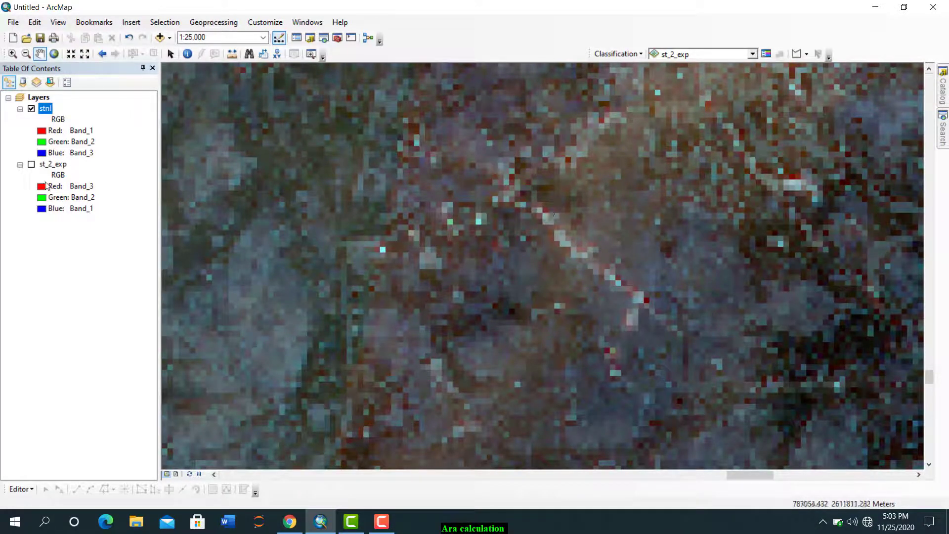
Step: Display the stnl raster with Band_8 as red and Band_4 as green
{"action": "left_click", "coordinate": [43, 130]}
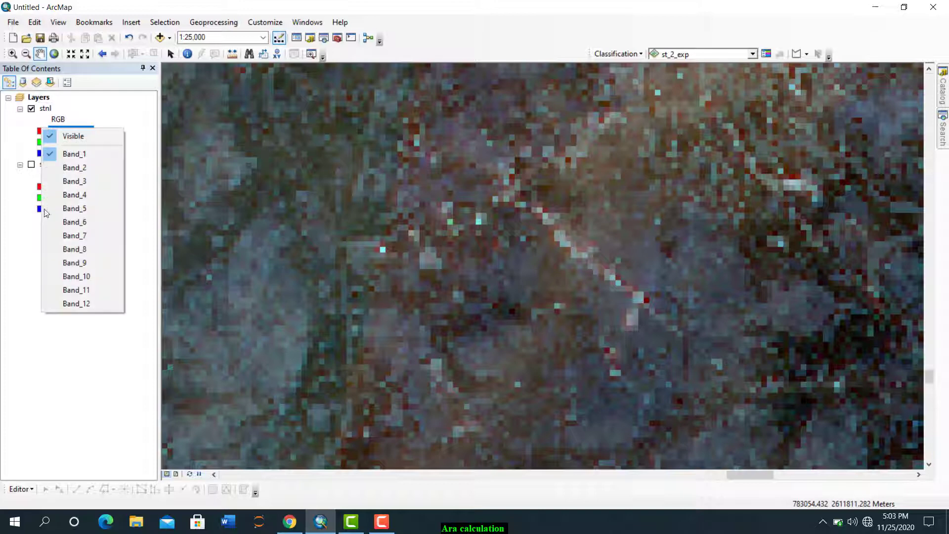
{"action": "left_click", "coordinate": [69, 249]}
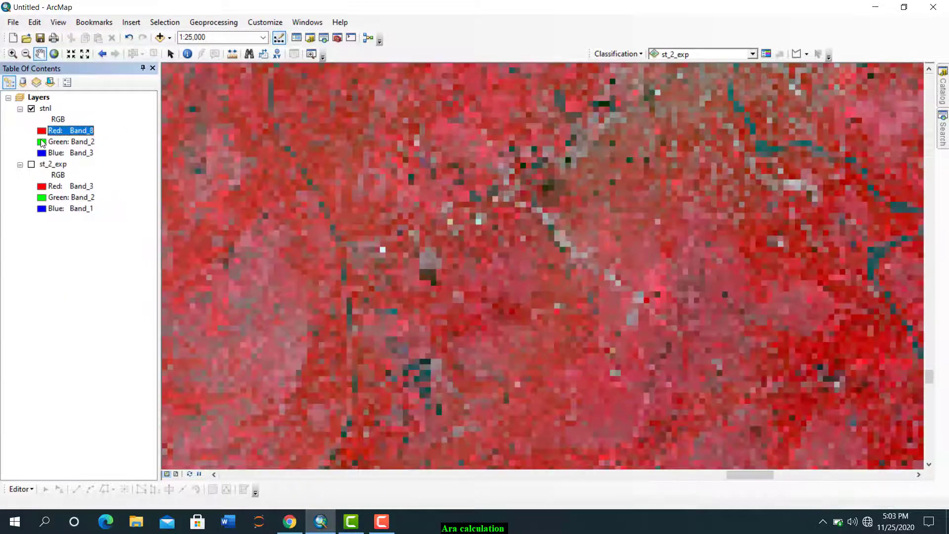
{"action": "left_click", "coordinate": [54, 142]}
{"action": "left_click", "coordinate": [73, 205]}
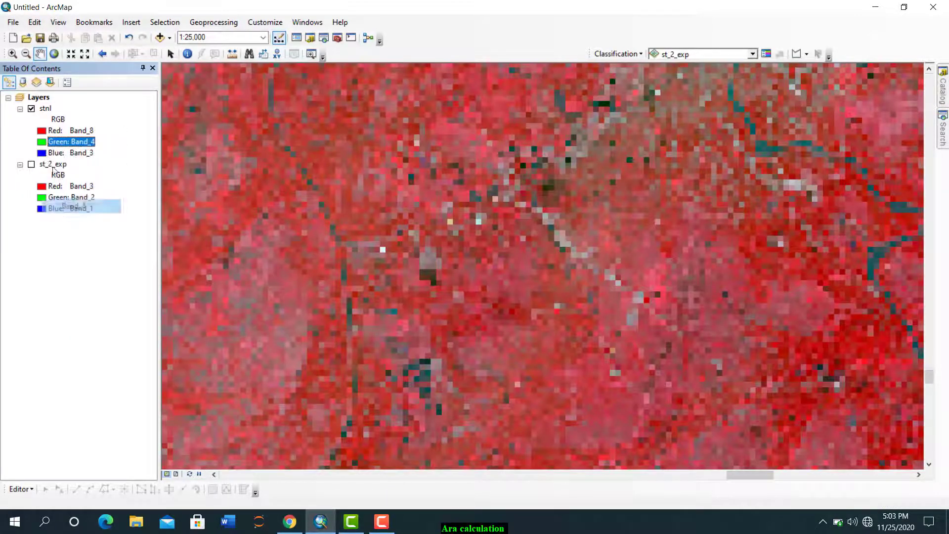
Step: Assign Band_3 to the blue channel of the stnl raster and view the river area at 1:50,000
{"action": "left_click", "coordinate": [55, 152]}
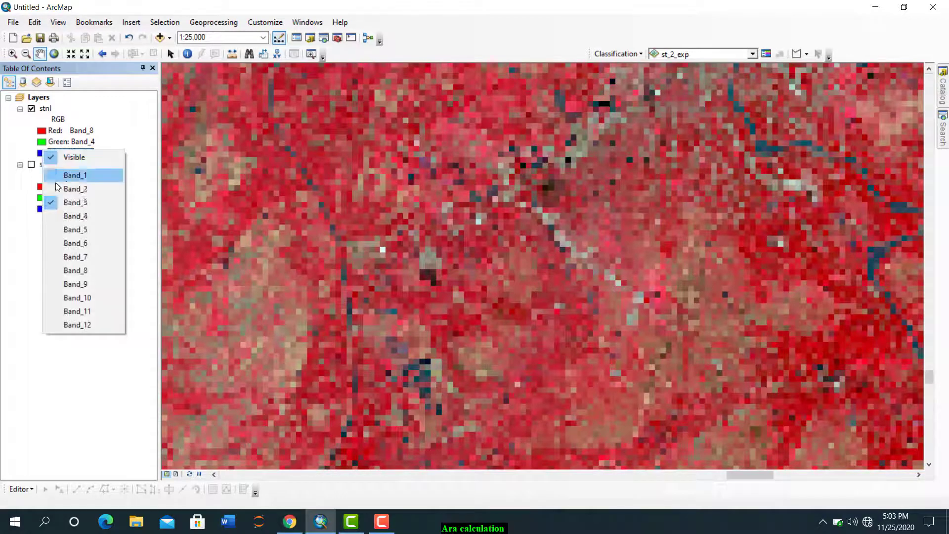
{"action": "left_click", "coordinate": [74, 203]}
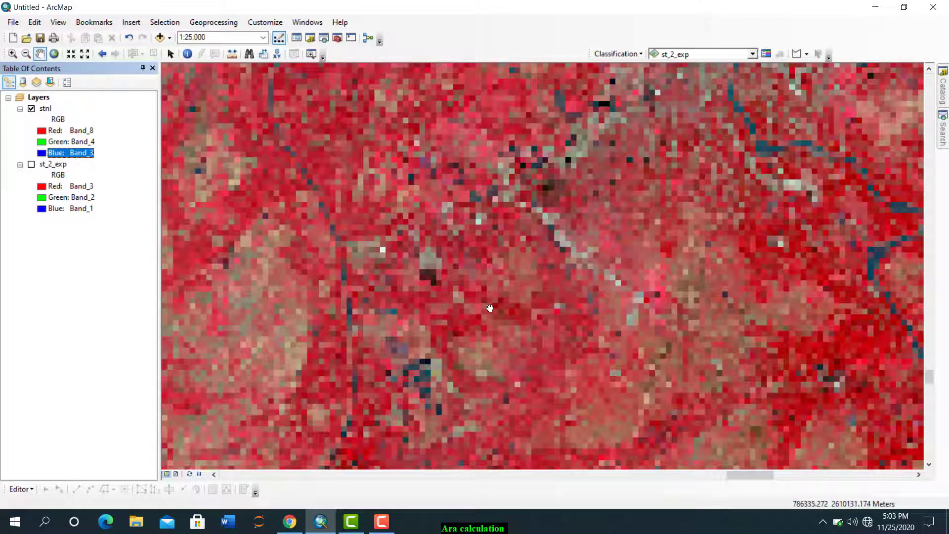
{"action": "scroll", "coordinate": [509, 295], "scroll_direction": "up", "scroll_amount": 1}
{"action": "scroll", "coordinate": [509, 296], "scroll_direction": "up", "scroll_amount": 2}
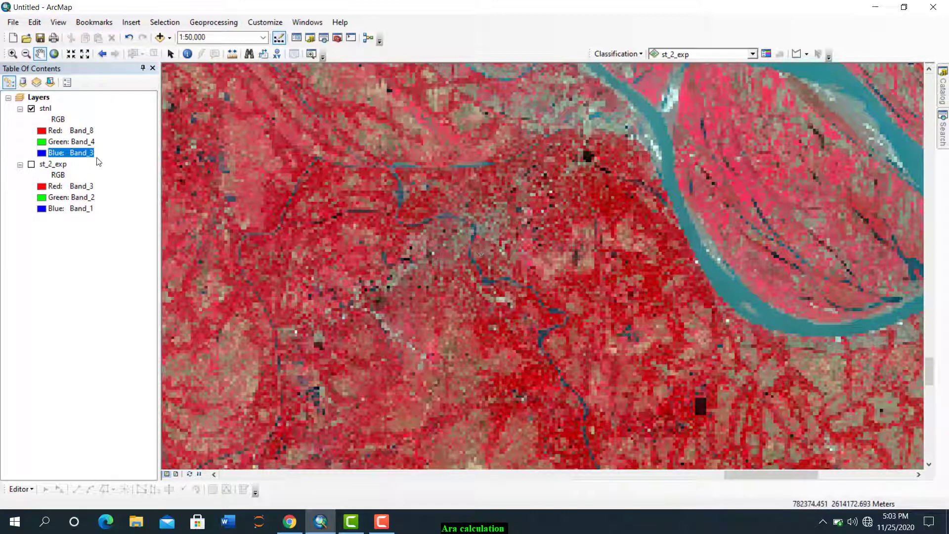
Step: Check the cell size of the stnl raster in its source properties, leaving the settings as they are
{"action": "right_click", "coordinate": [44, 107]}
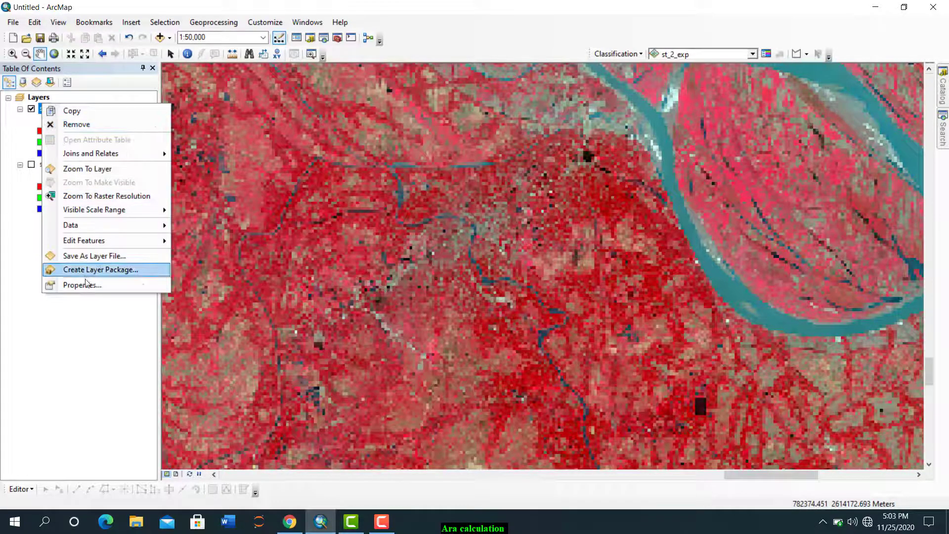
{"action": "left_click", "coordinate": [99, 268]}
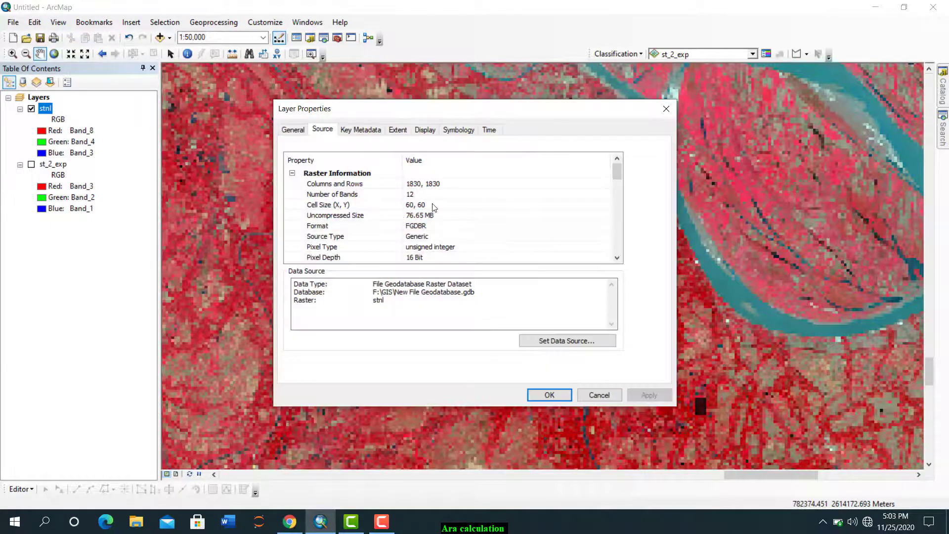
{"action": "left_click", "coordinate": [439, 207]}
{"action": "left_click", "coordinate": [439, 204]}
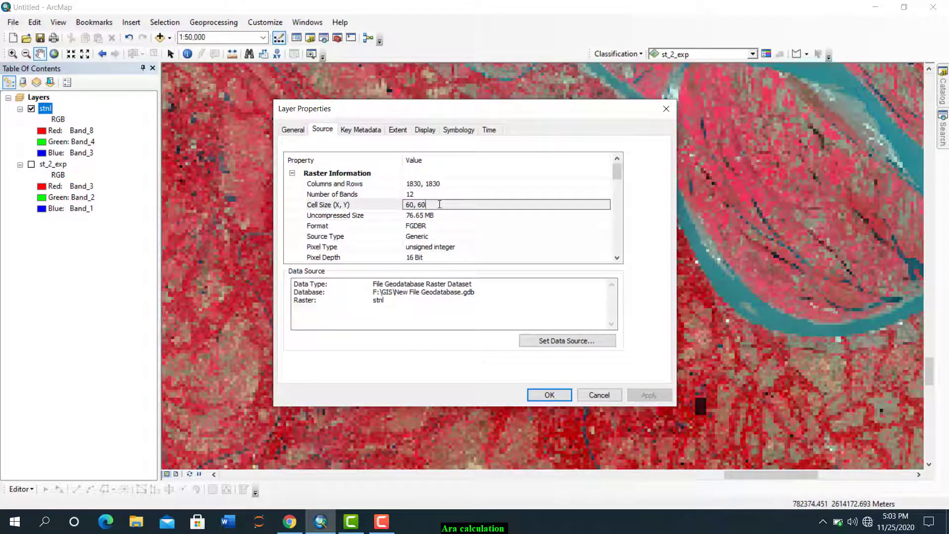
{"action": "left_click", "coordinate": [665, 109]}
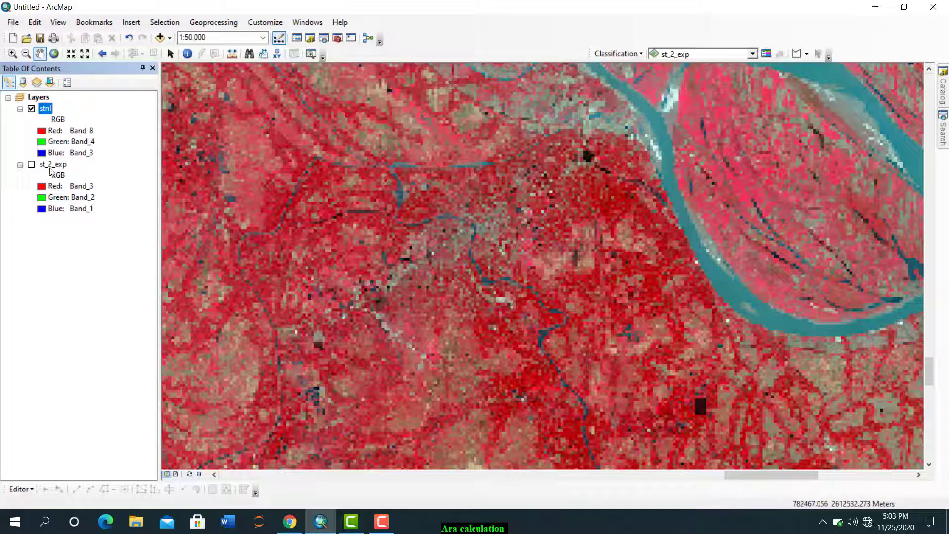
Step: Review the resolutions of bands B3 to B8 in the Sentinel 2 table in Chrome, and return to ArcMap
{"action": "left_click", "coordinate": [290, 521]}
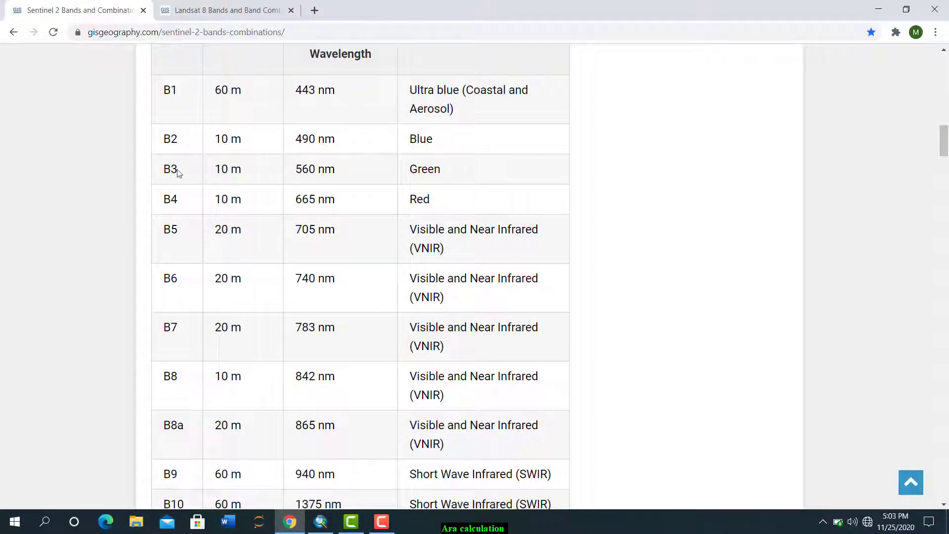
{"action": "left_click_drag", "start_coordinate": [177, 172], "coordinate": [159, 383]}
{"action": "left_click", "coordinate": [210, 403]}
{"action": "left_click", "coordinate": [321, 522]}
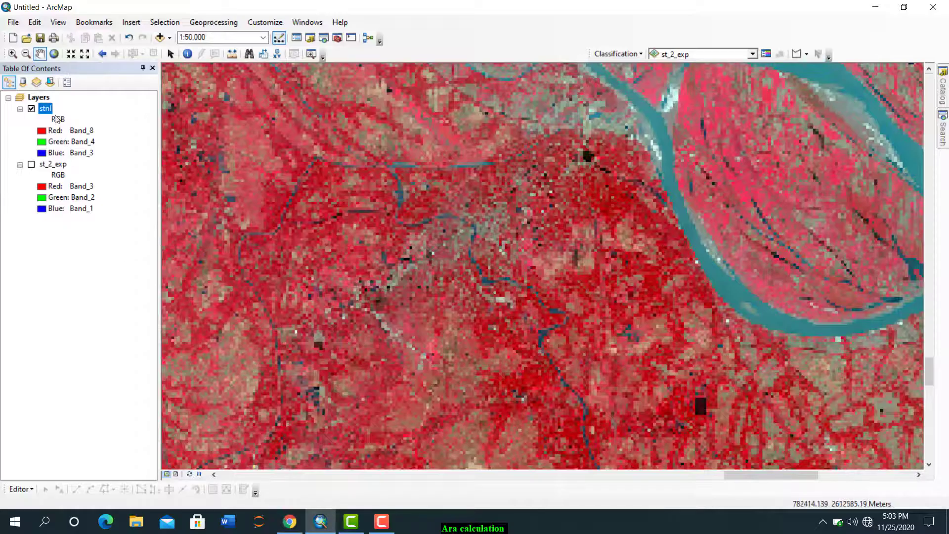
Step: Remove the stnl and st_2_exp rasters from the map
{"action": "right_click", "coordinate": [45, 108]}
{"action": "left_click", "coordinate": [52, 129]}
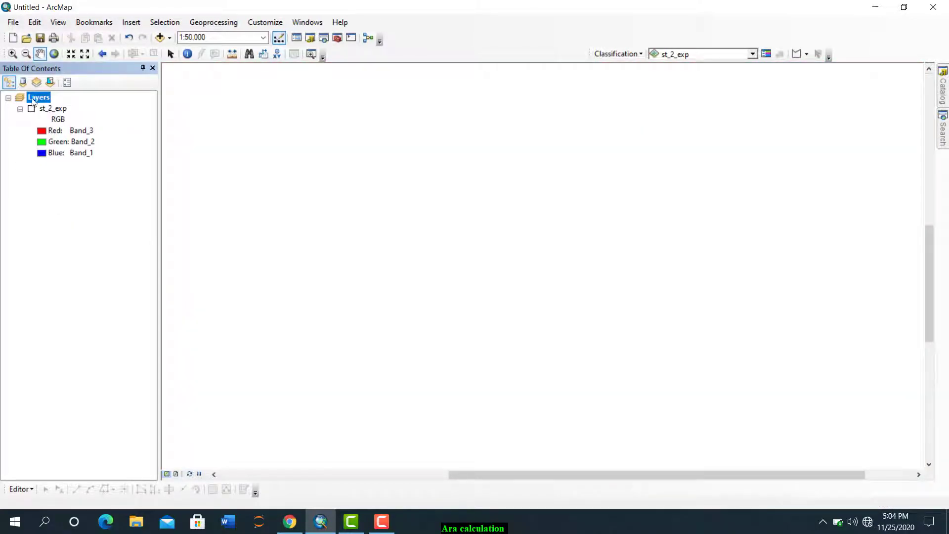
{"action": "left_click", "coordinate": [51, 109]}
{"action": "right_click", "coordinate": [51, 108]}
{"action": "left_click", "coordinate": [61, 128]}
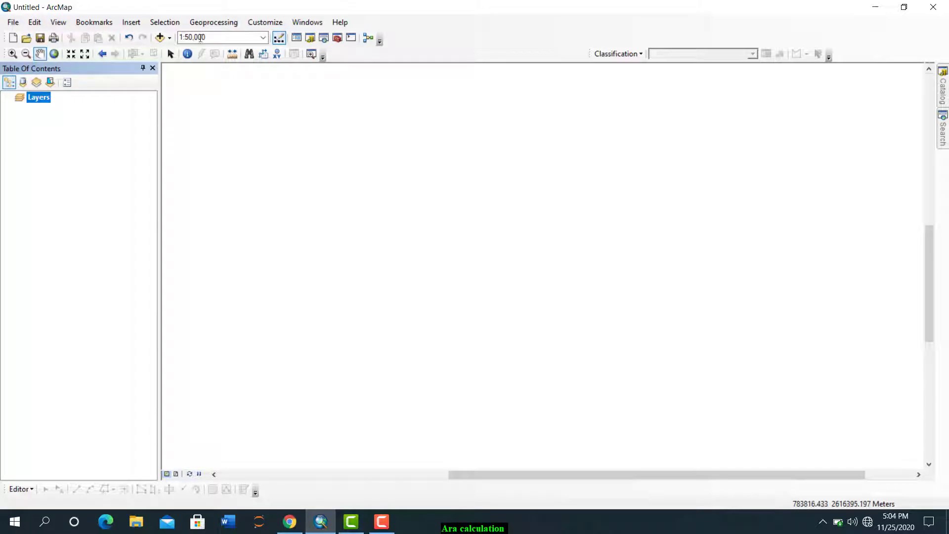
Step: Start adding data and browse from F:\GIS\sattellite\senti-2\senteinal through the scene's GRANULE folder to IMG_DATA
{"action": "left_click", "coordinate": [159, 38]}
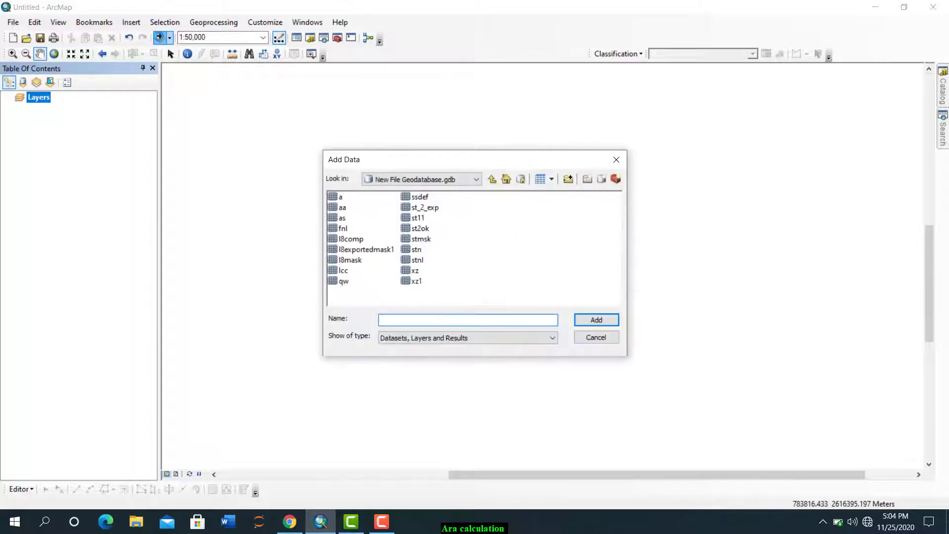
{"action": "left_click", "coordinate": [491, 179]}
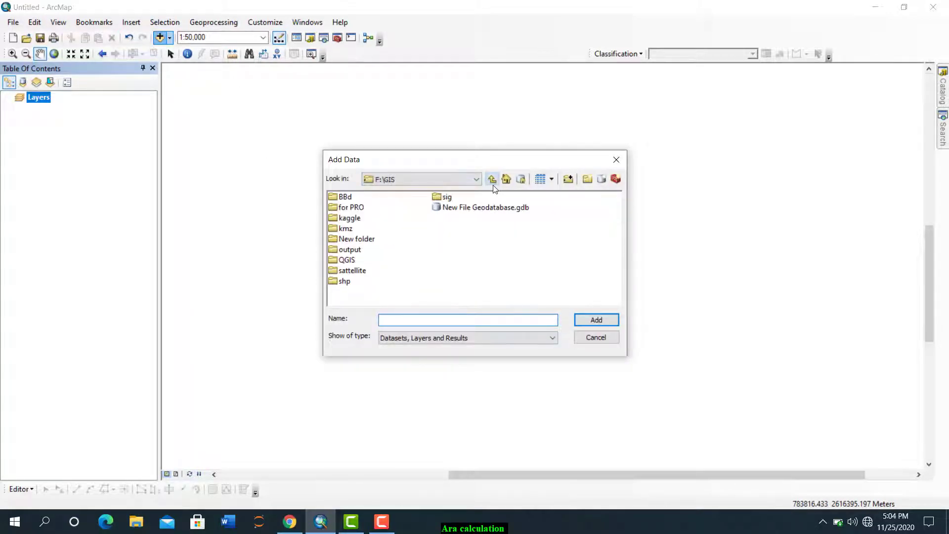
{"action": "left_click", "coordinate": [492, 180]}
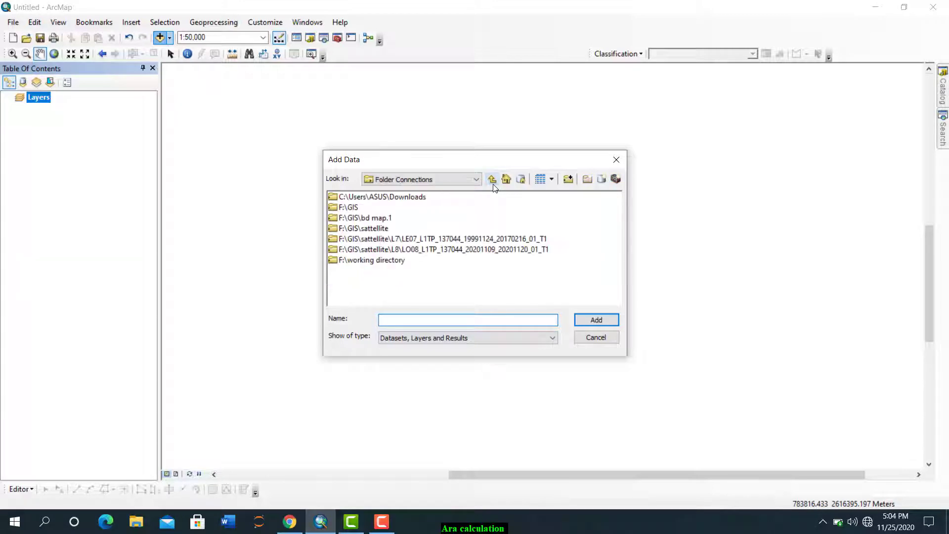
{"action": "double_click", "coordinate": [351, 208]}
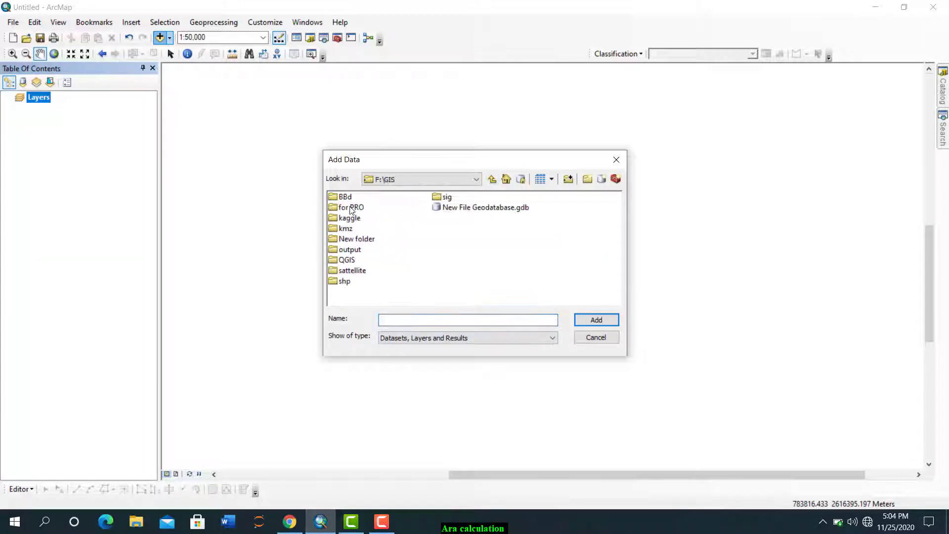
{"action": "double_click", "coordinate": [351, 271]}
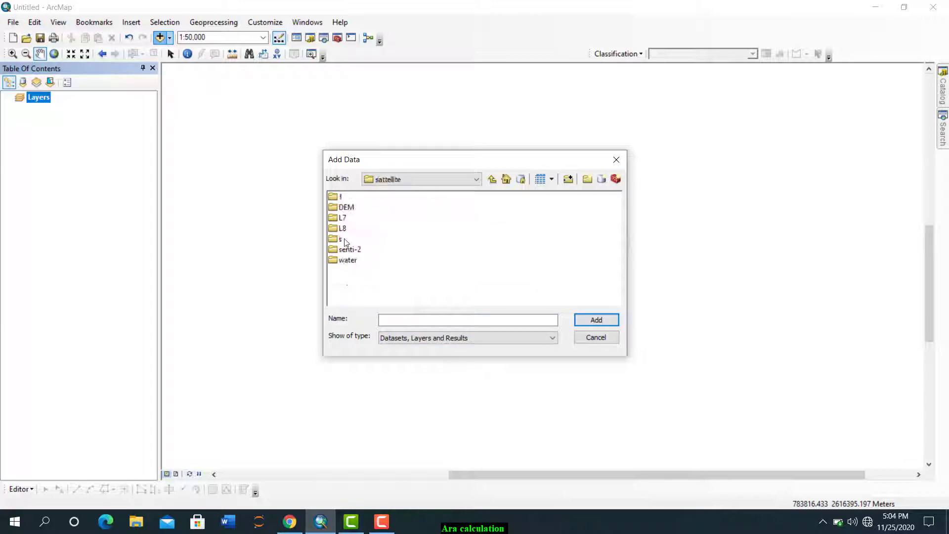
{"action": "double_click", "coordinate": [347, 250]}
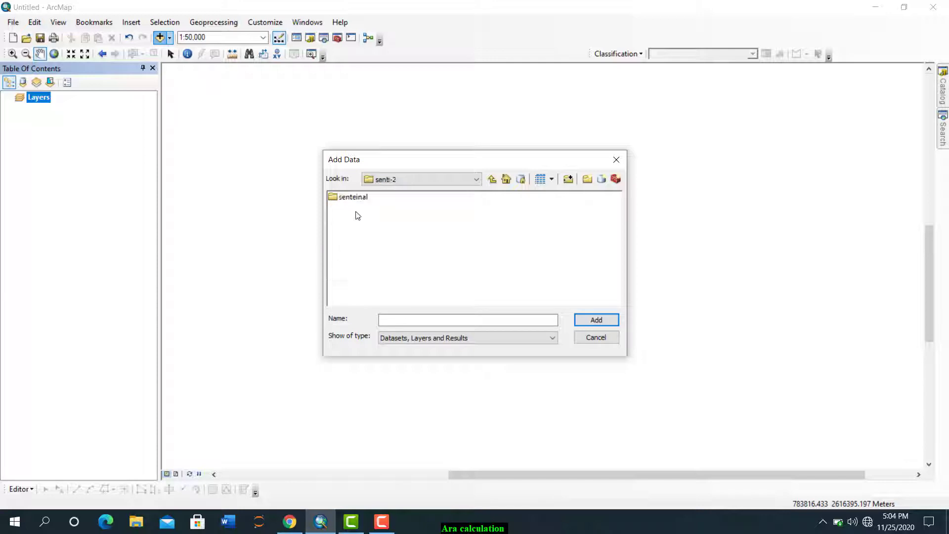
{"action": "left_click", "coordinate": [354, 198]}
{"action": "double_click", "coordinate": [356, 198]}
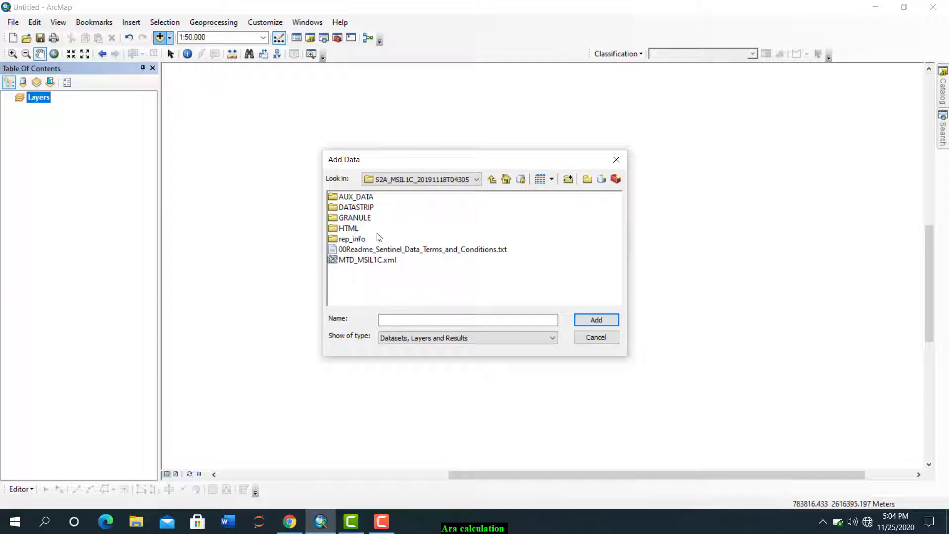
{"action": "double_click", "coordinate": [354, 217]}
{"action": "double_click", "coordinate": [355, 196]}
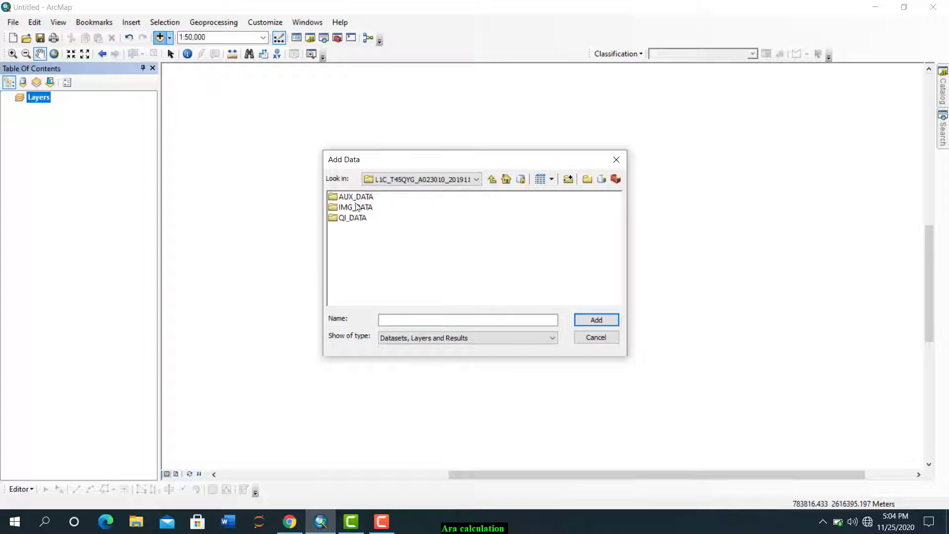
{"action": "double_click", "coordinate": [356, 207]}
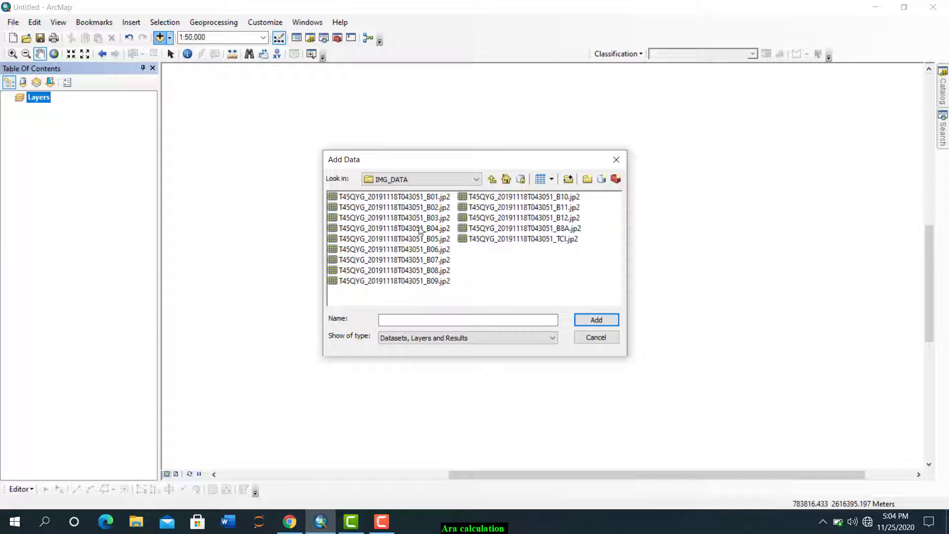
Step: Add the Sentinel 2 band images B02, B03, B04 and B08 from the IMG_DATA folder to the map
{"action": "left_click", "coordinate": [421, 210]}
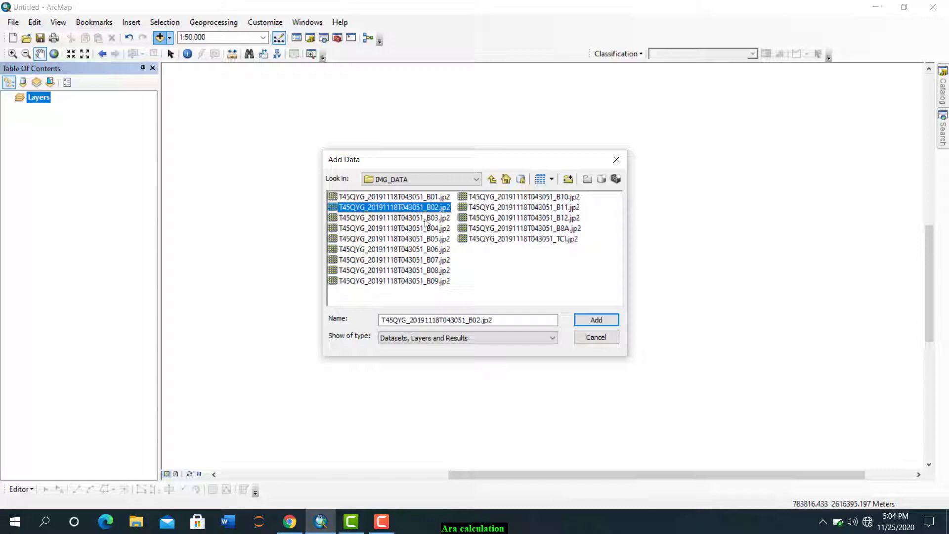
{"action": "left_click", "coordinate": [425, 220]}
{"action": "left_click", "coordinate": [421, 209]}
{"action": "left_click", "coordinate": [429, 219], "text": "shift"}
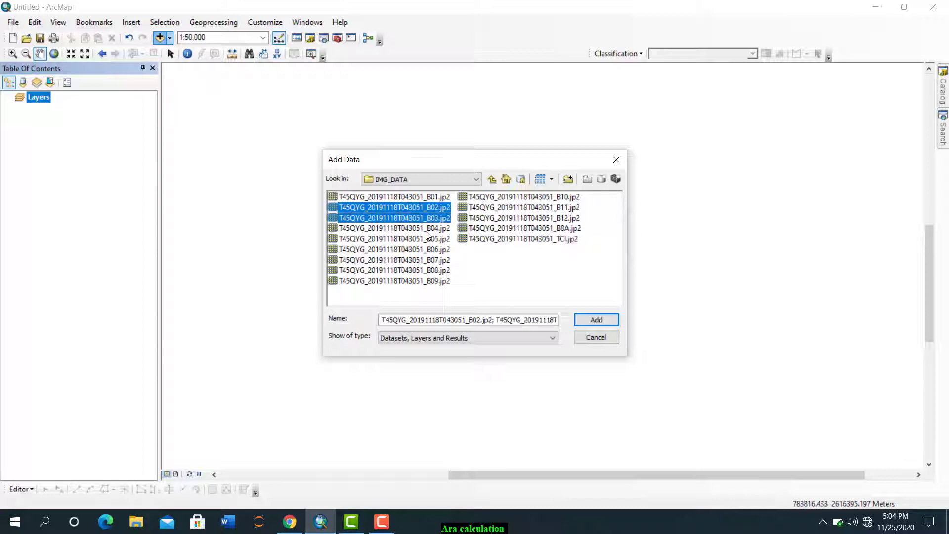
{"action": "left_click", "coordinate": [426, 230], "text": "shift"}
{"action": "left_click", "coordinate": [430, 271], "text": "ctrl"}
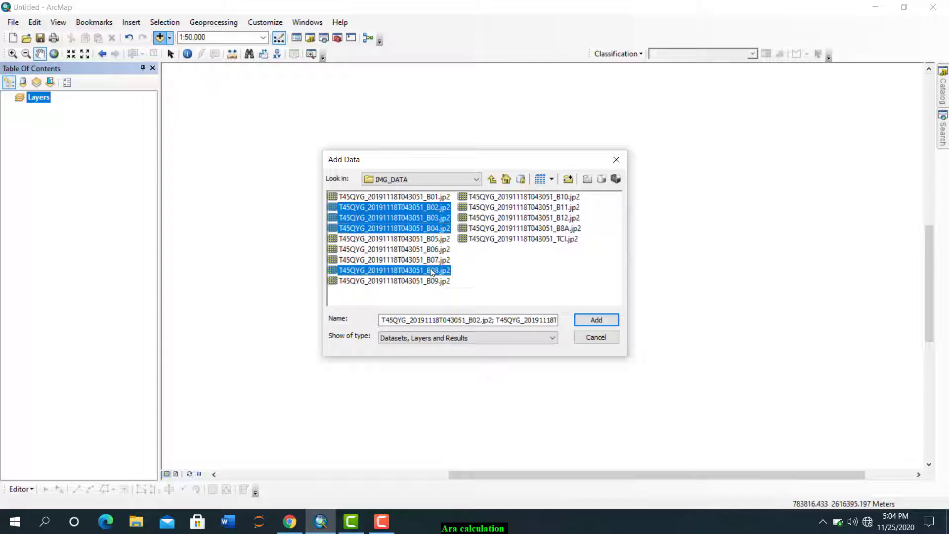
{"action": "left_click", "coordinate": [596, 320]}
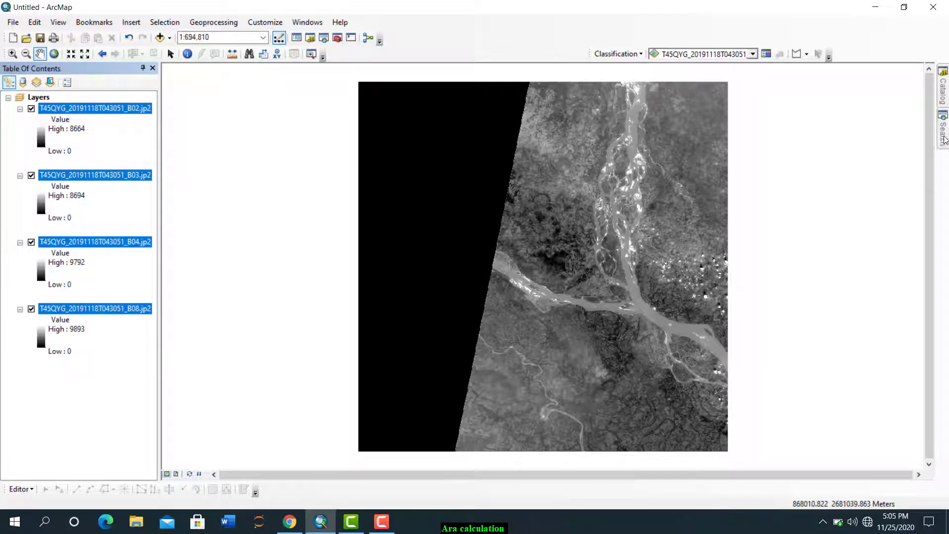
Step: Search the tools for "composite band" and open the Composite Bands tool
{"action": "mouse_move", "coordinate": [943, 140]}
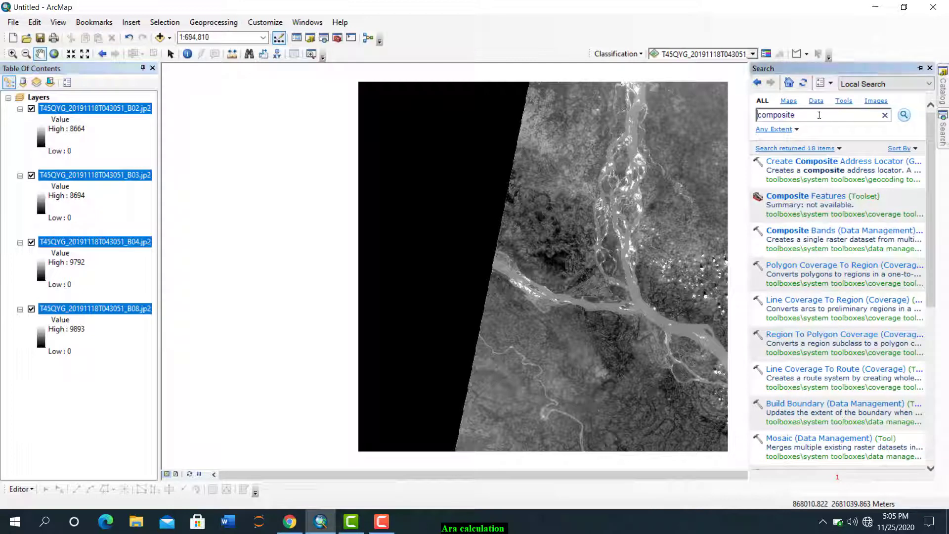
{"action": "left_click", "coordinate": [815, 115]}
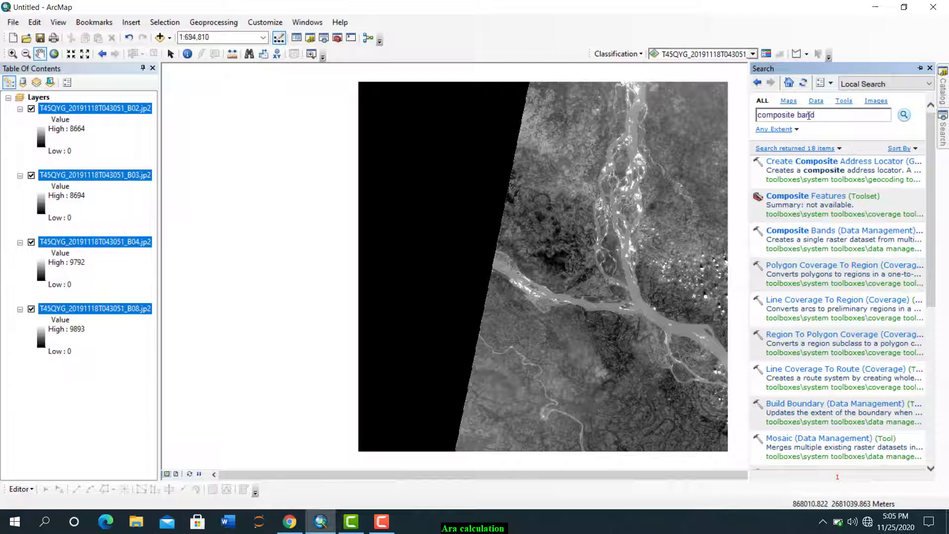
{"action": "key", "text": "Return"}
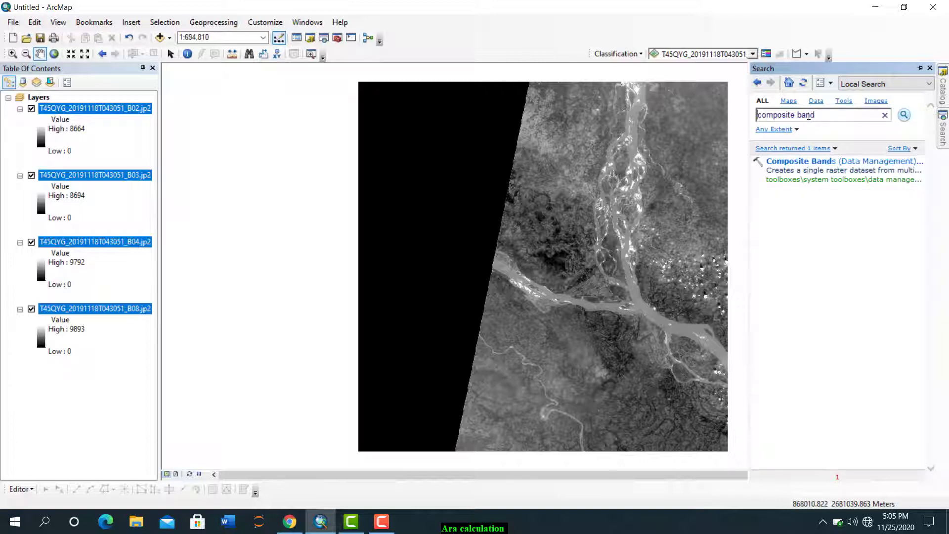
{"action": "left_click", "coordinate": [832, 166]}
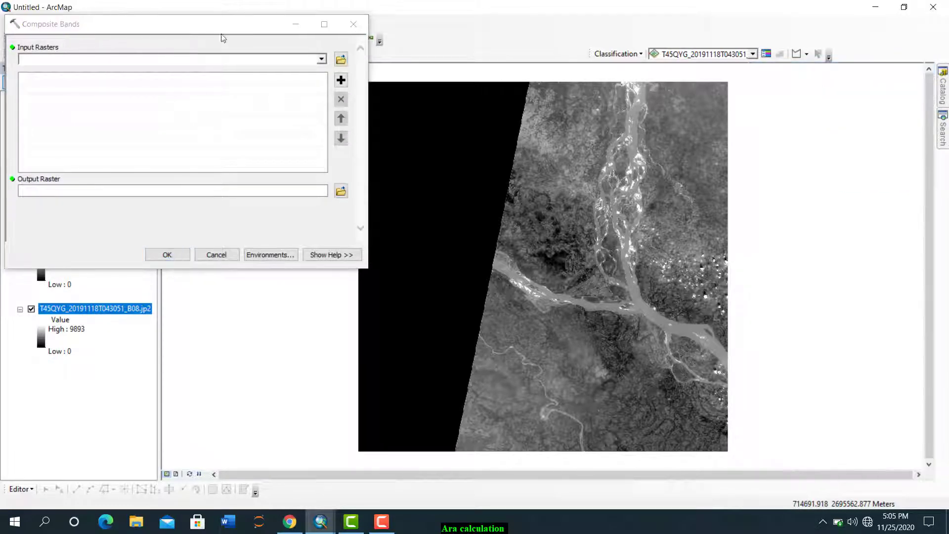
Step: Add the B02, B03, B04 and B08 images, in that order, as input rasters for Composite Bands
{"action": "left_click", "coordinate": [321, 60]}
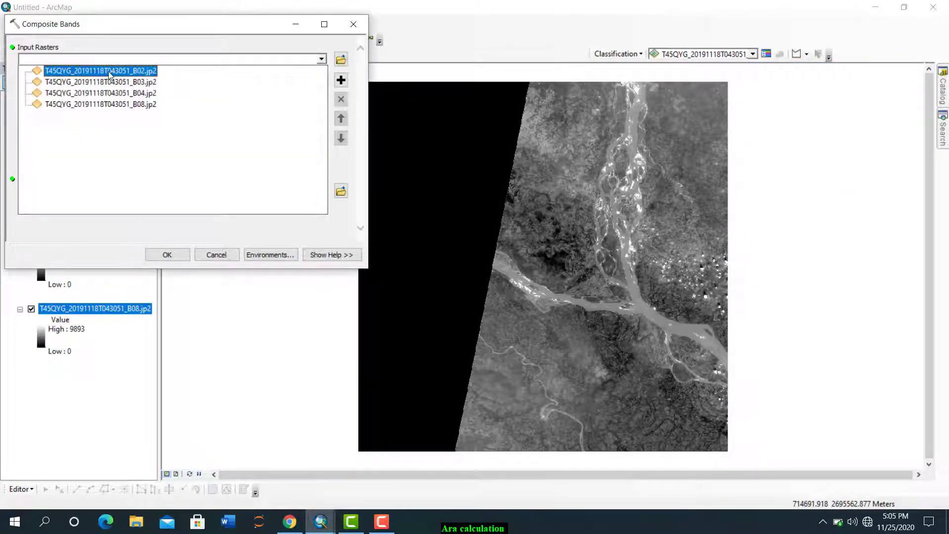
{"action": "left_click", "coordinate": [109, 75]}
{"action": "left_click", "coordinate": [322, 59]}
{"action": "left_click", "coordinate": [119, 85]}
{"action": "left_click", "coordinate": [322, 59]}
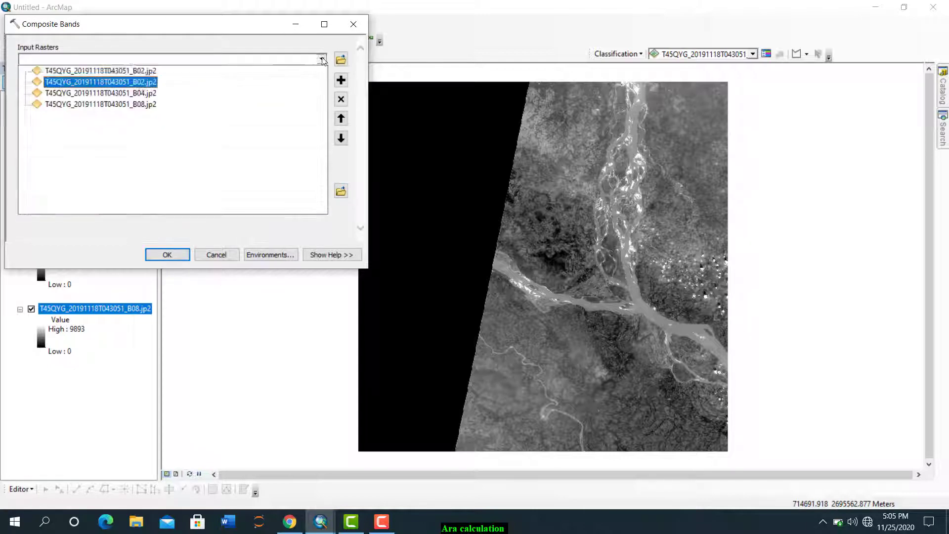
{"action": "left_click", "coordinate": [118, 95]}
{"action": "left_click", "coordinate": [322, 59]}
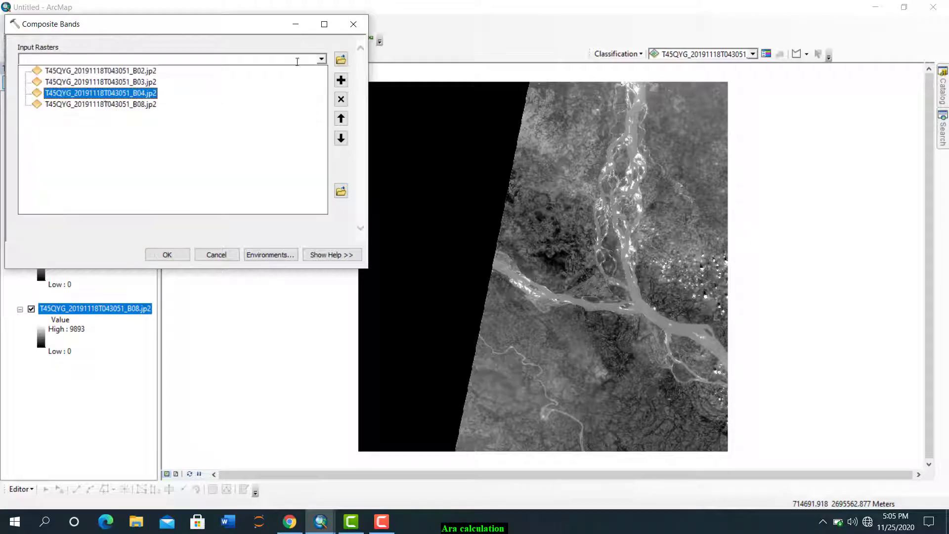
{"action": "left_click", "coordinate": [108, 105]}
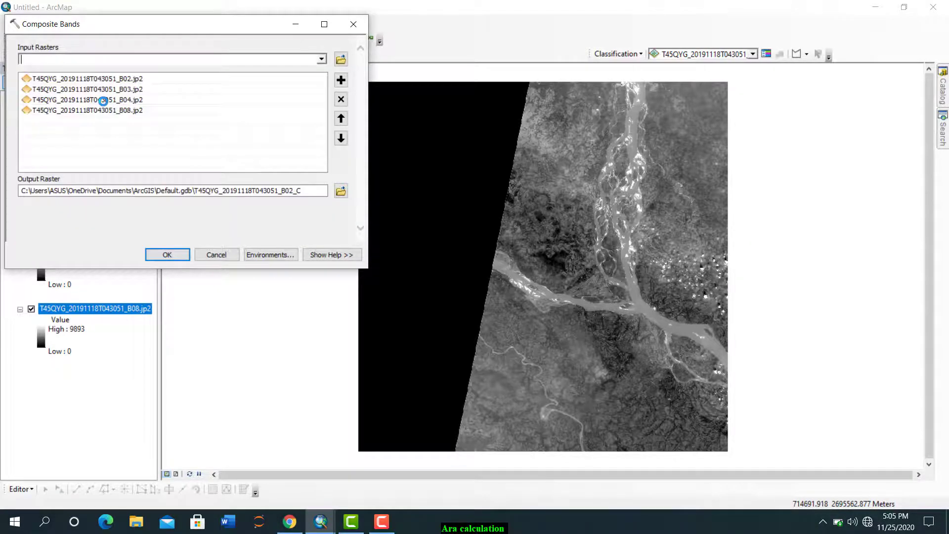
Step: Save the composite output as mnb in New File Geodatabase.gdb and run Composite Bands
{"action": "left_click", "coordinate": [341, 191]}
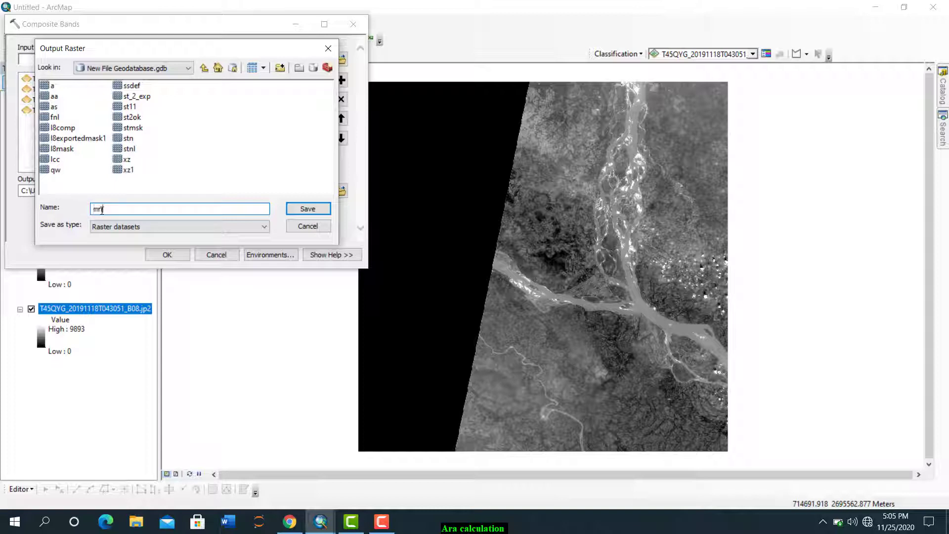
{"action": "key", "text": "Return"}
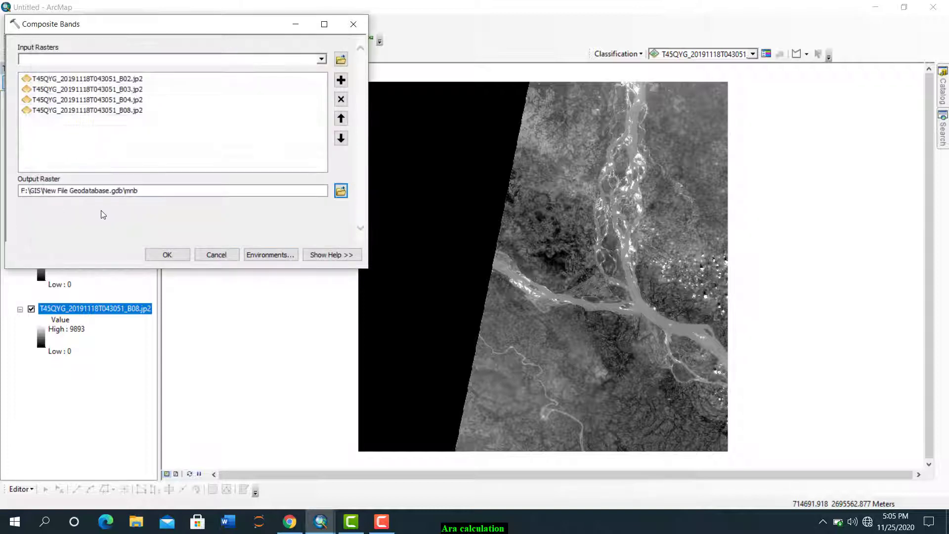
{"action": "left_click", "coordinate": [162, 253]}
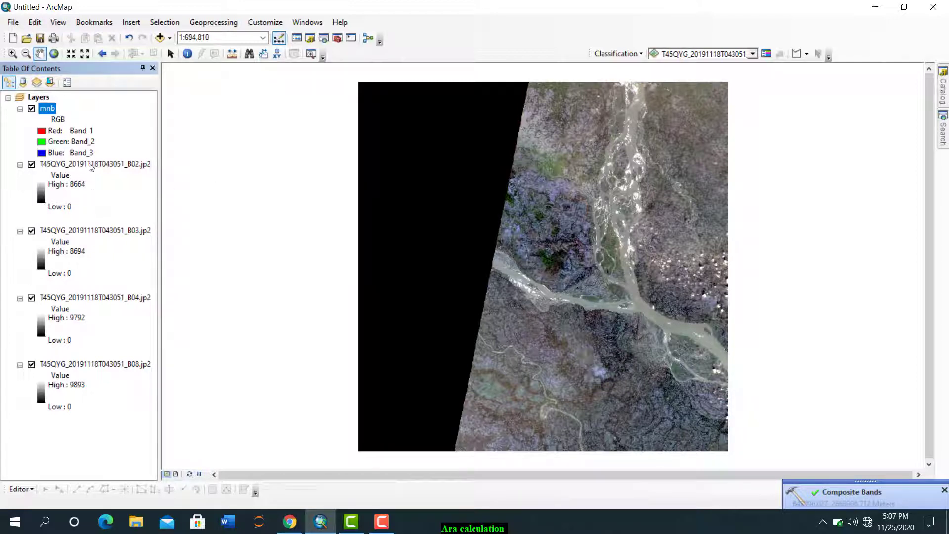
Step: Remove the four single-band layers B02, B03, B04 and B08 from the map, keeping the mnb composite
{"action": "left_click", "coordinate": [102, 165]}
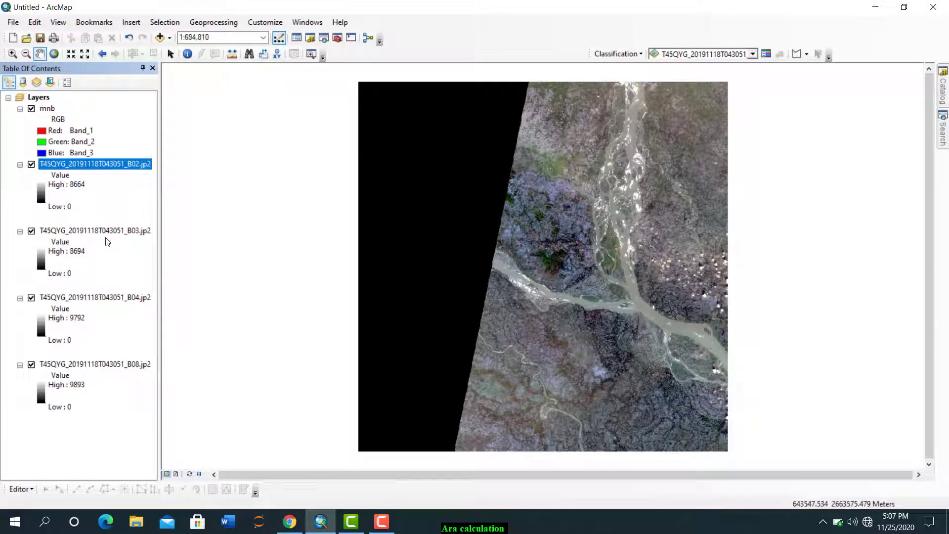
{"action": "left_click", "coordinate": [120, 366], "text": "shift"}
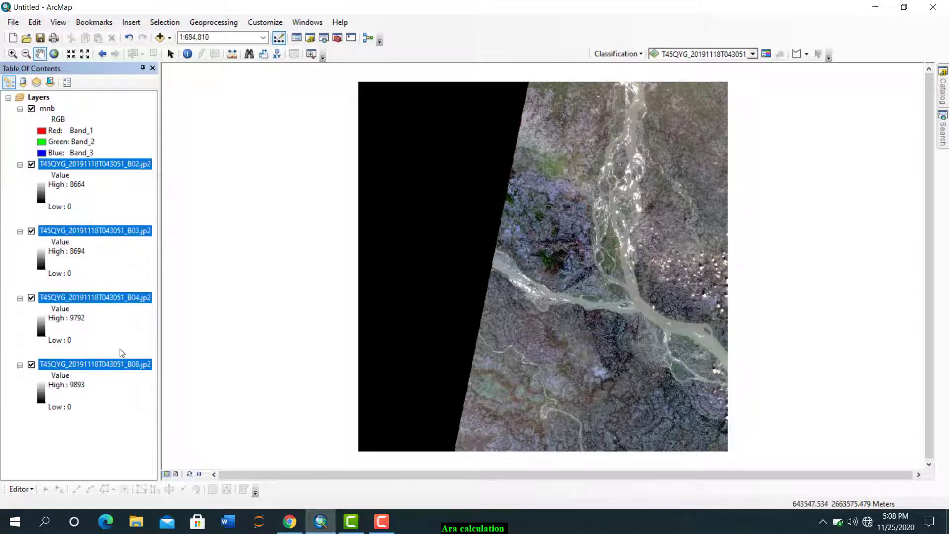
{"action": "right_click", "coordinate": [103, 232]}
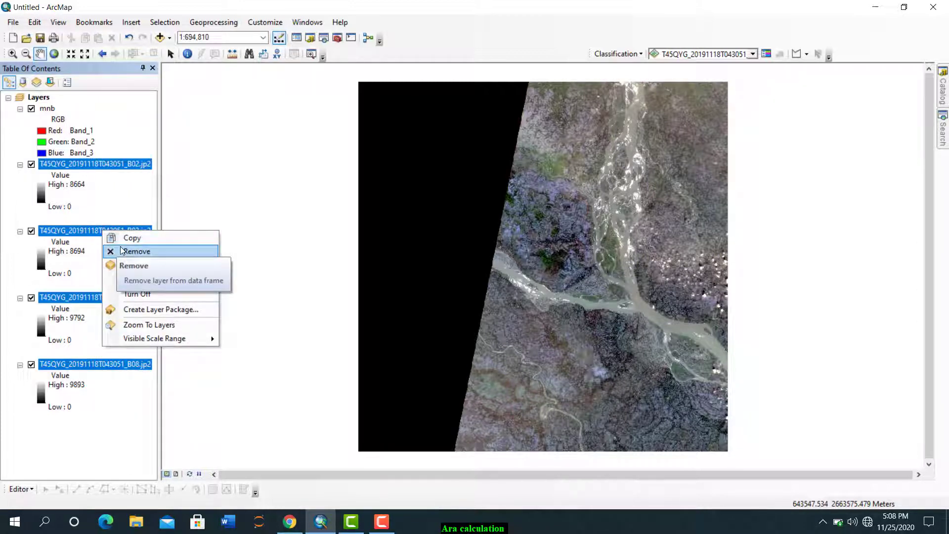
{"action": "left_click", "coordinate": [122, 251]}
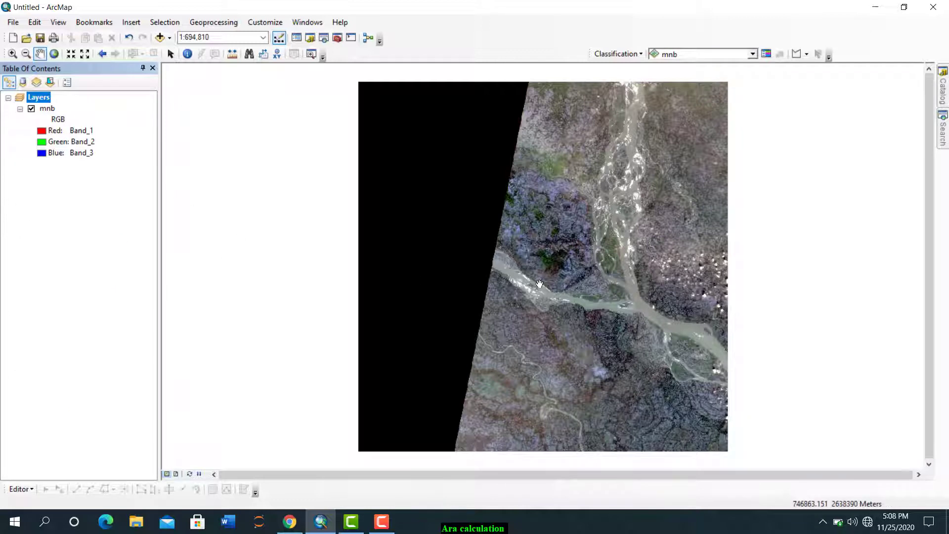
Step: Display the mnb composite in false colour with Band_4 as red, Band_3 as green and Band_2 as blue
{"action": "left_click_drag", "start_coordinate": [540, 284], "coordinate": [520, 287]}
{"action": "left_click", "coordinate": [39, 133]}
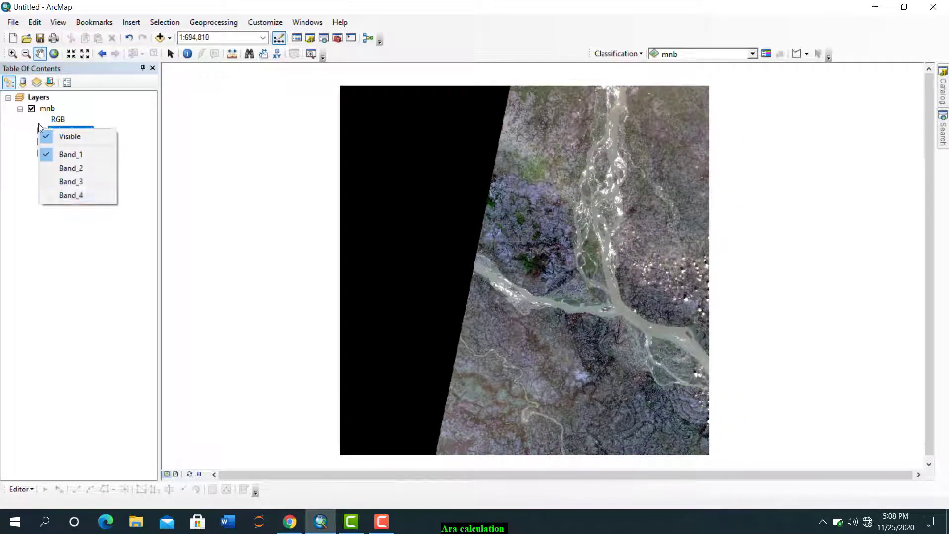
{"action": "left_click", "coordinate": [55, 197]}
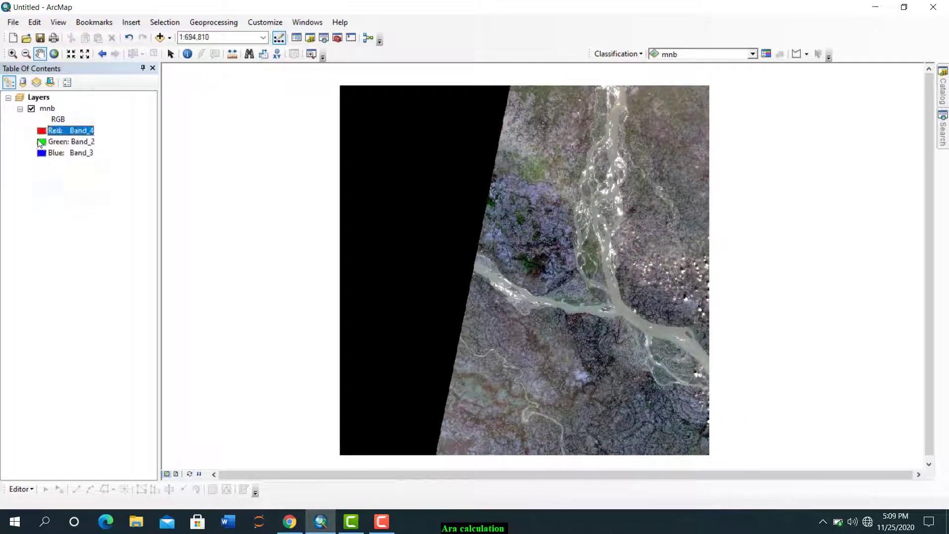
{"action": "left_click", "coordinate": [40, 143]}
{"action": "left_click", "coordinate": [56, 191]}
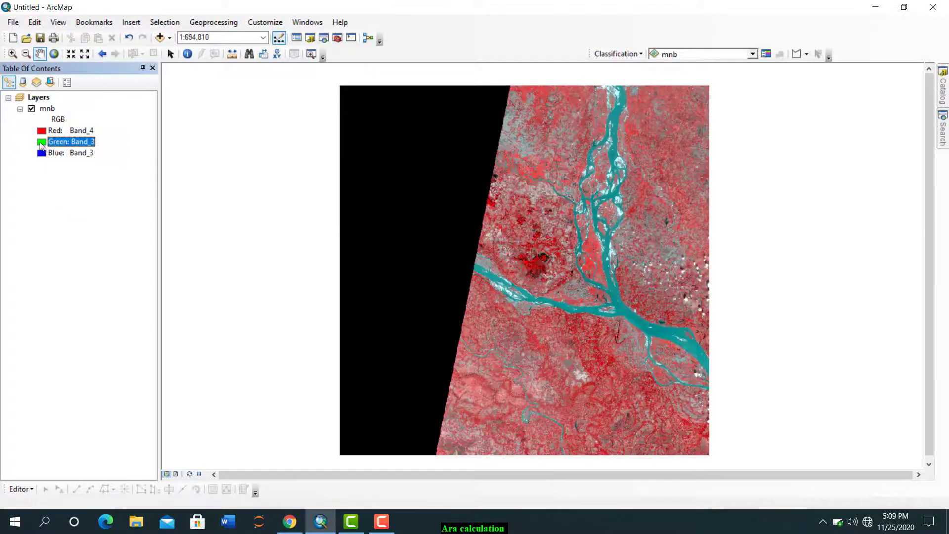
{"action": "left_click", "coordinate": [41, 153]}
{"action": "left_click", "coordinate": [57, 192]}
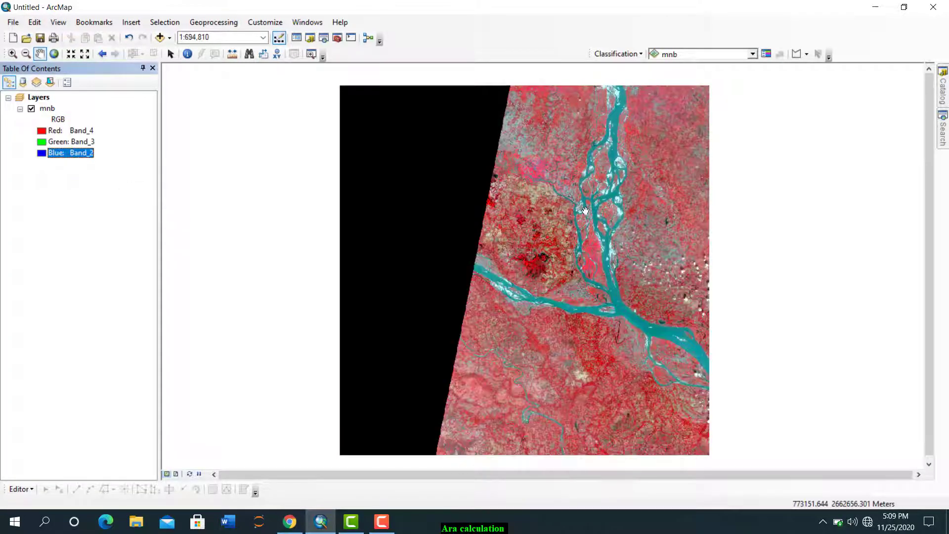
Step: Examine the false-colour composite up close along the rivers and around the built-up area south of the main river
{"action": "left_click_drag", "start_coordinate": [587, 357], "coordinate": [537, 319]}
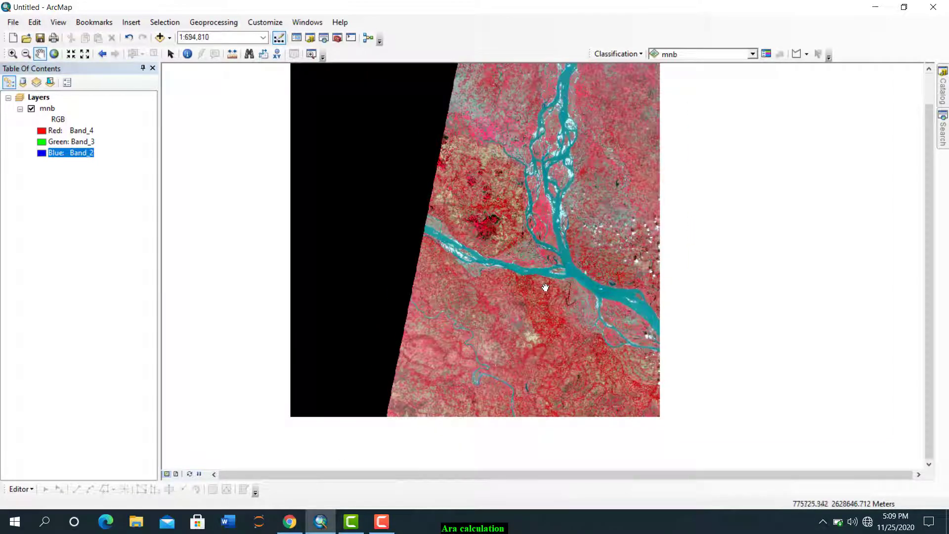
{"action": "scroll", "coordinate": [550, 288], "scroll_direction": "down", "scroll_amount": 3}
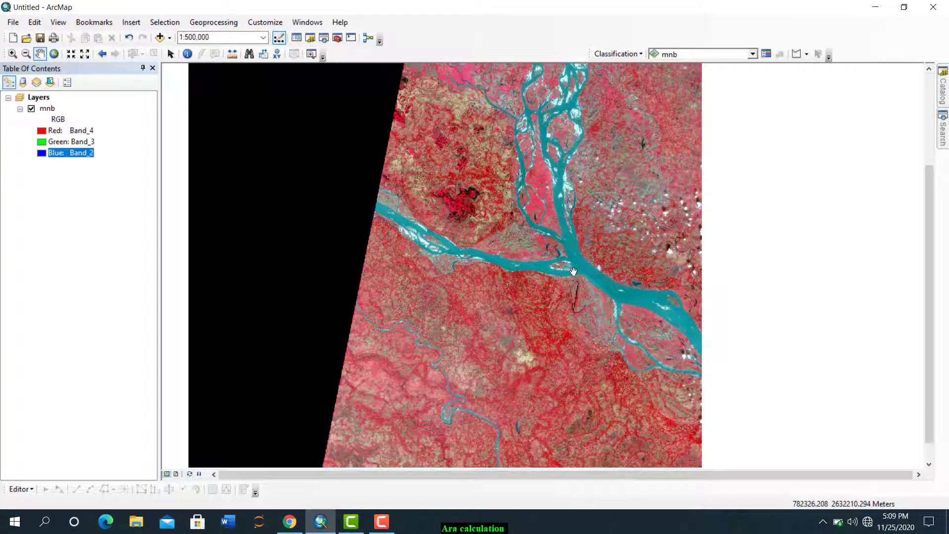
{"action": "scroll", "coordinate": [573, 272], "scroll_direction": "down", "scroll_amount": 3}
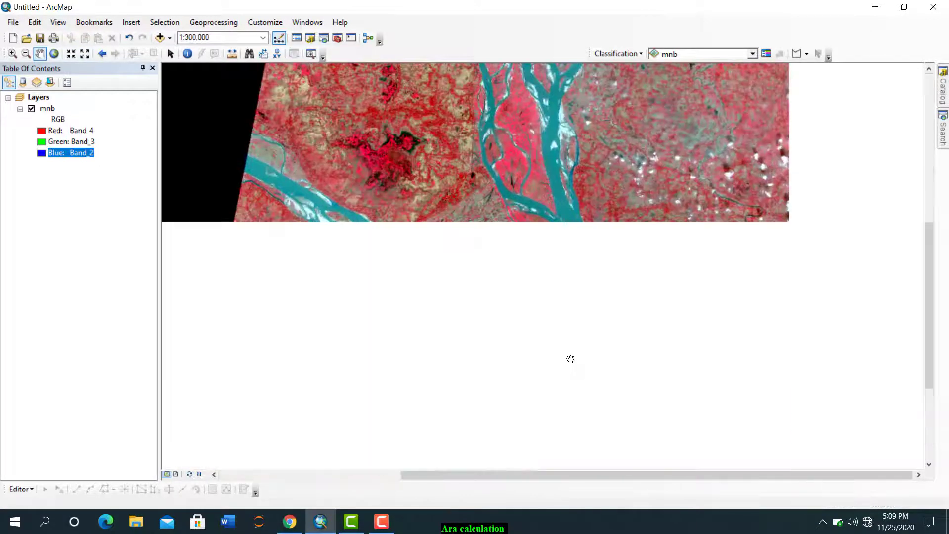
{"action": "left_click_drag", "start_coordinate": [540, 357], "coordinate": [570, 233]}
{"action": "scroll", "coordinate": [609, 316], "scroll_direction": "down", "scroll_amount": 1}
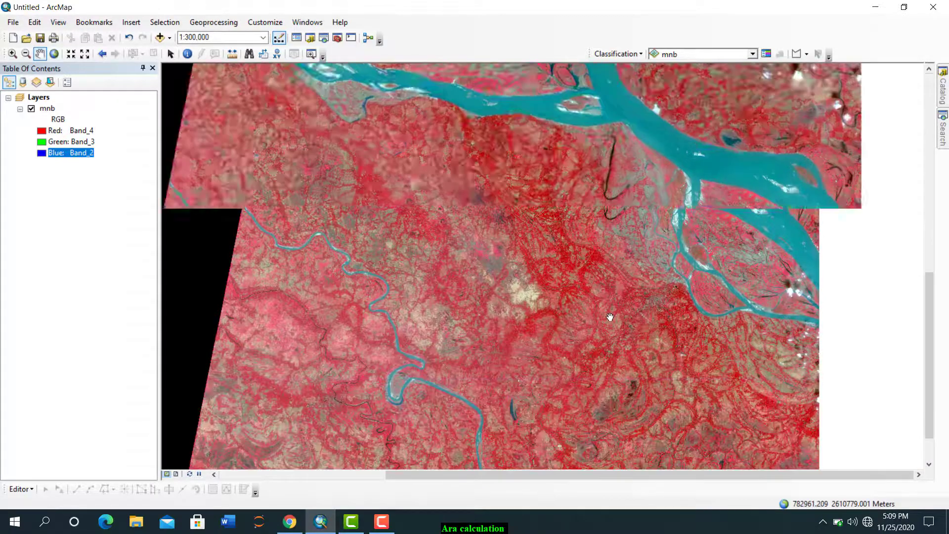
{"action": "scroll", "coordinate": [610, 317], "scroll_direction": "down", "scroll_amount": 8}
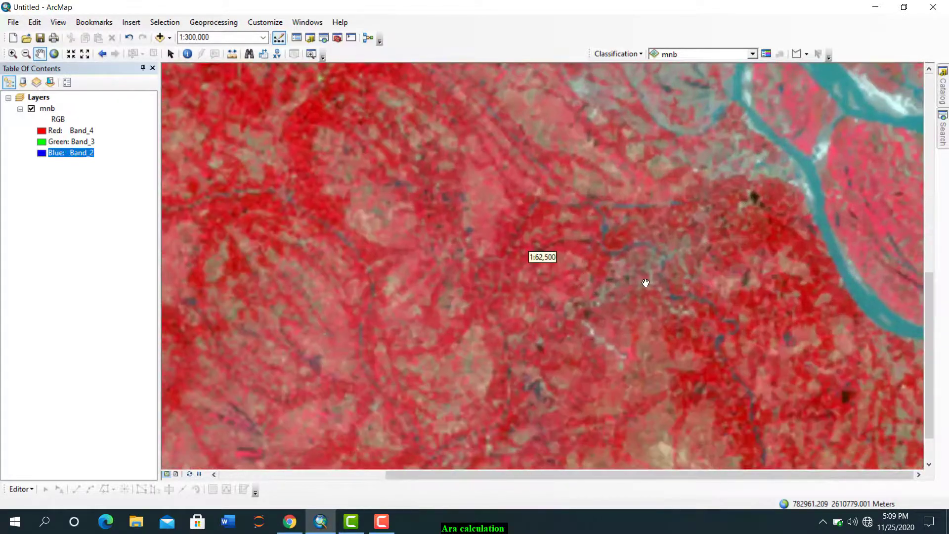
{"action": "scroll", "coordinate": [658, 271], "scroll_direction": "down", "scroll_amount": 5}
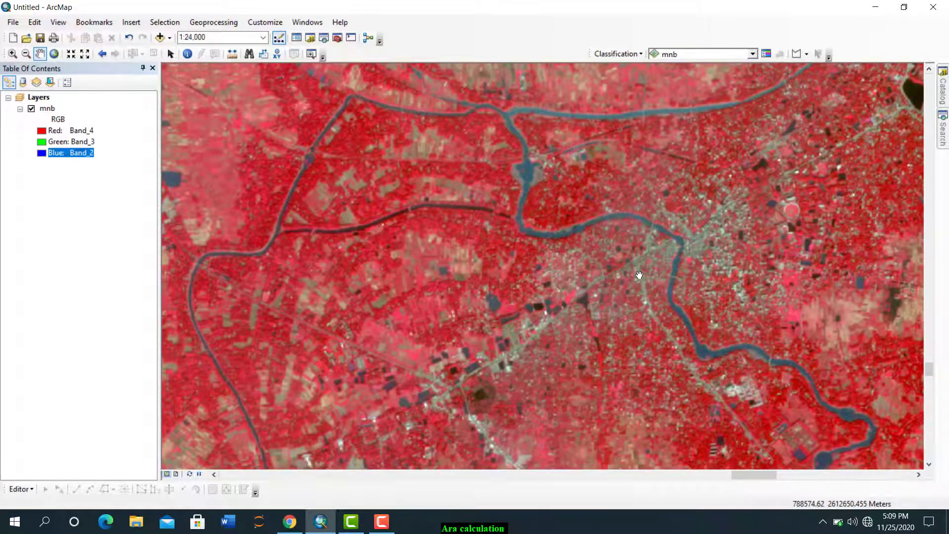
{"action": "scroll", "coordinate": [639, 274], "scroll_direction": "down", "scroll_amount": 2}
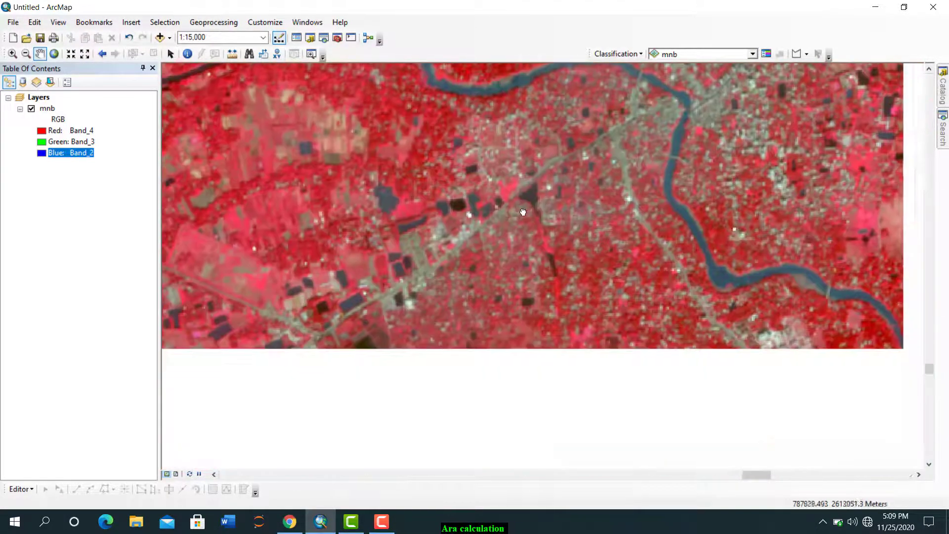
{"action": "scroll", "coordinate": [446, 303], "scroll_direction": "down", "scroll_amount": 2}
{"action": "scroll", "coordinate": [446, 303], "scroll_direction": "down", "scroll_amount": 1}
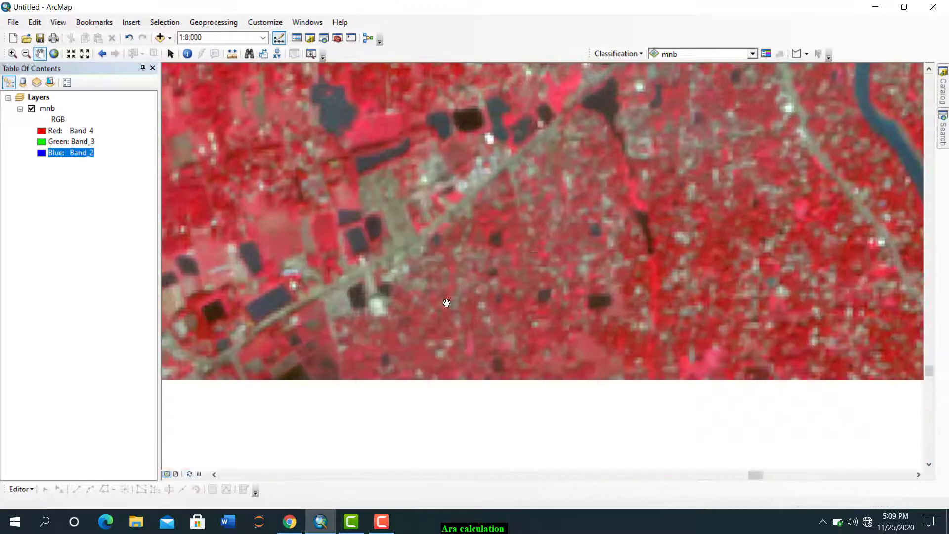
{"action": "scroll", "coordinate": [456, 302], "scroll_direction": "up", "scroll_amount": 2}
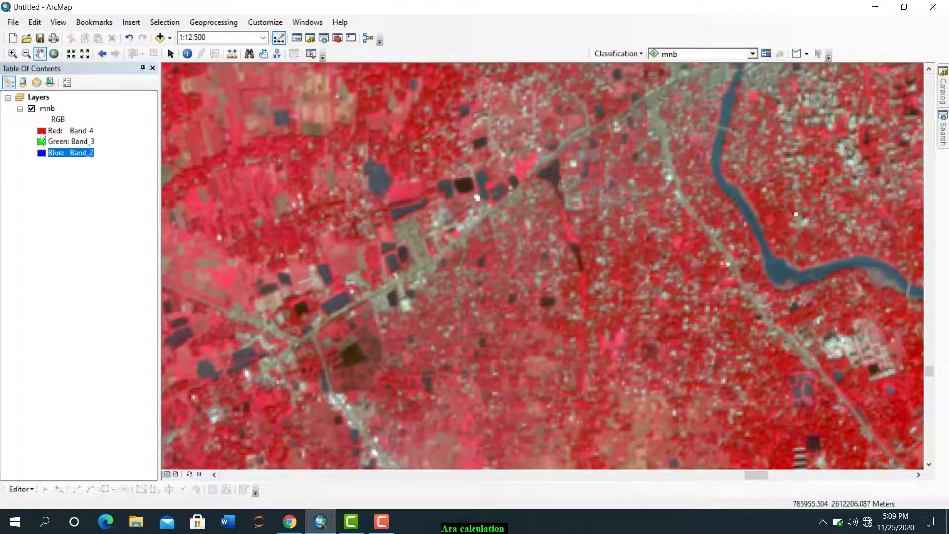
Step: Display the mnb composite in natural colour with Band_3 as red, Band_2 as green and Band_1 as blue
{"action": "left_click", "coordinate": [62, 131]}
{"action": "left_click", "coordinate": [55, 181]}
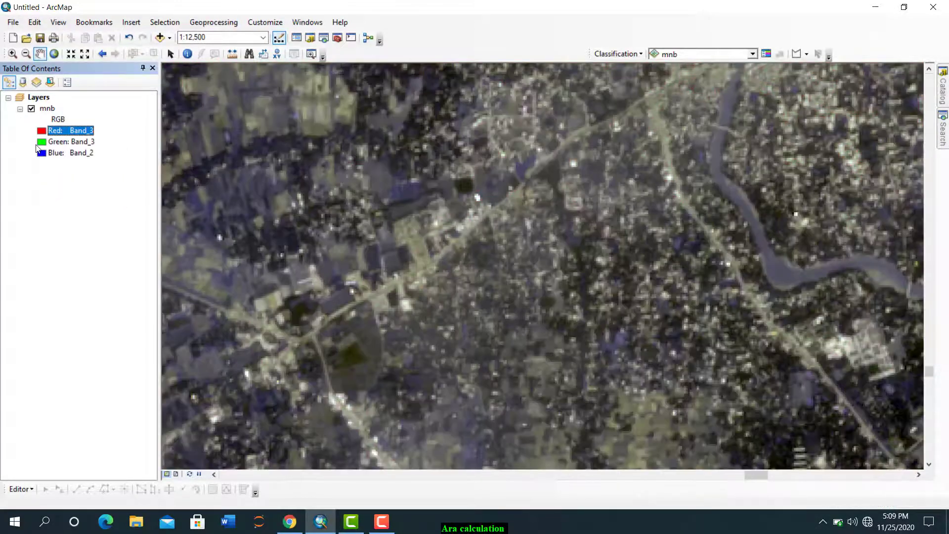
{"action": "left_click", "coordinate": [64, 141]}
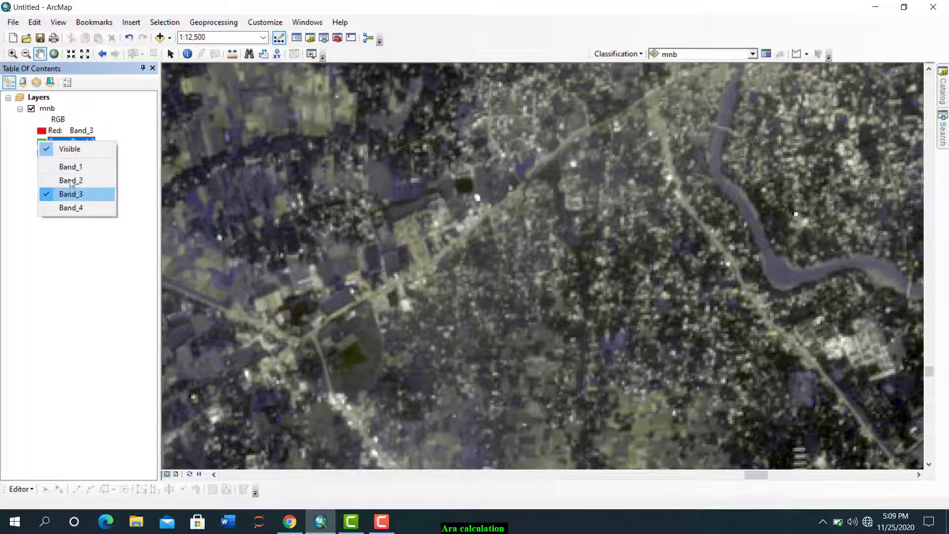
{"action": "left_click", "coordinate": [71, 181]}
{"action": "left_click", "coordinate": [65, 152]}
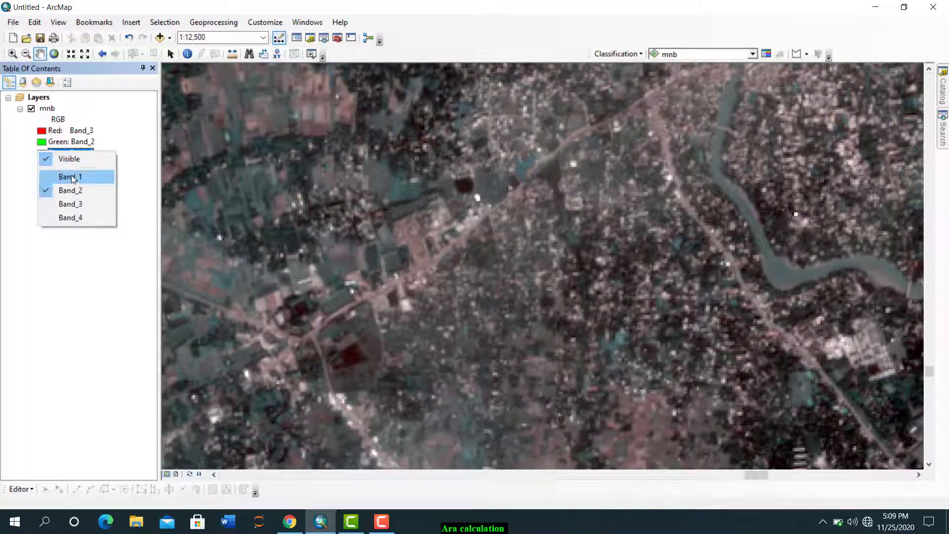
{"action": "left_click", "coordinate": [69, 177]}
Step: Examine the town, farmland and round stadium in the natural-colour composite, then return to the full extent
{"action": "scroll", "coordinate": [442, 306], "scroll_direction": "down", "scroll_amount": 2}
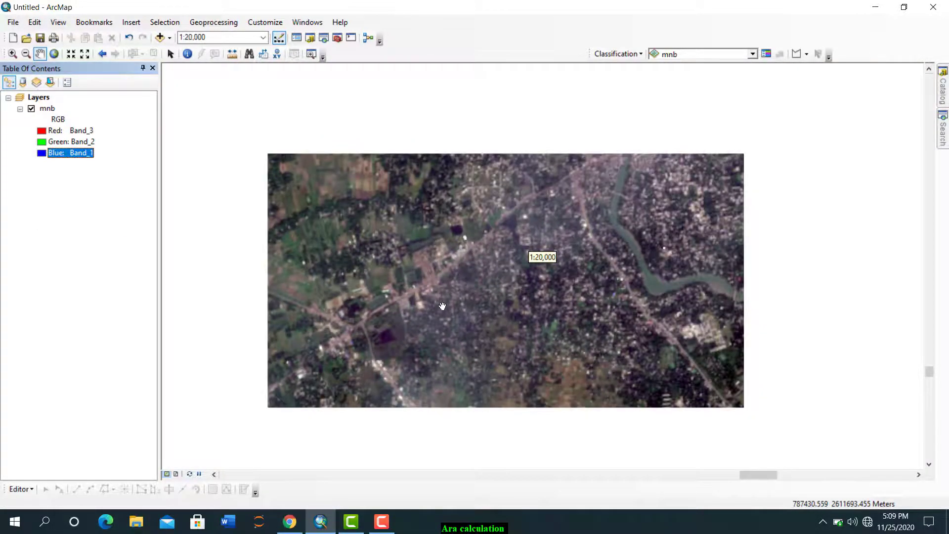
{"action": "scroll", "coordinate": [442, 306], "scroll_direction": "up", "scroll_amount": 1}
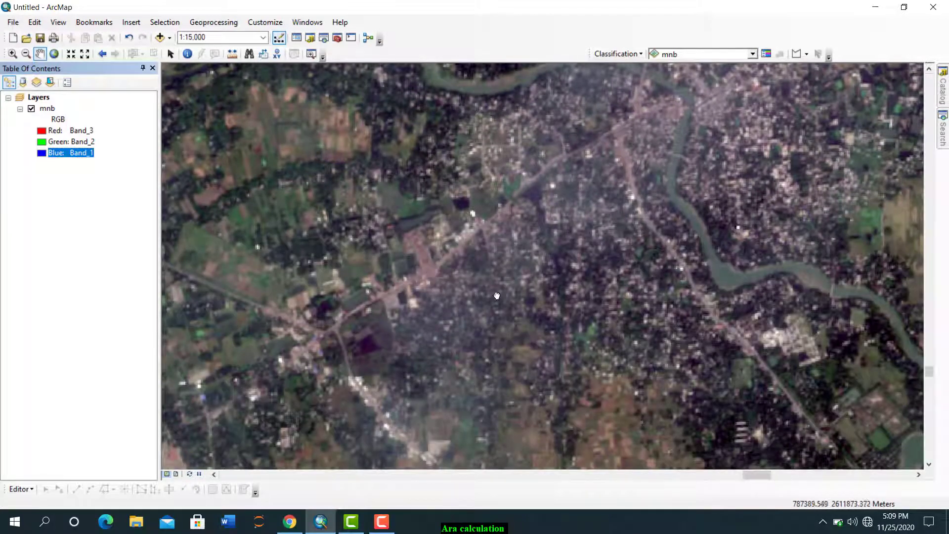
{"action": "left_click_drag", "start_coordinate": [350, 272], "coordinate": [482, 317]}
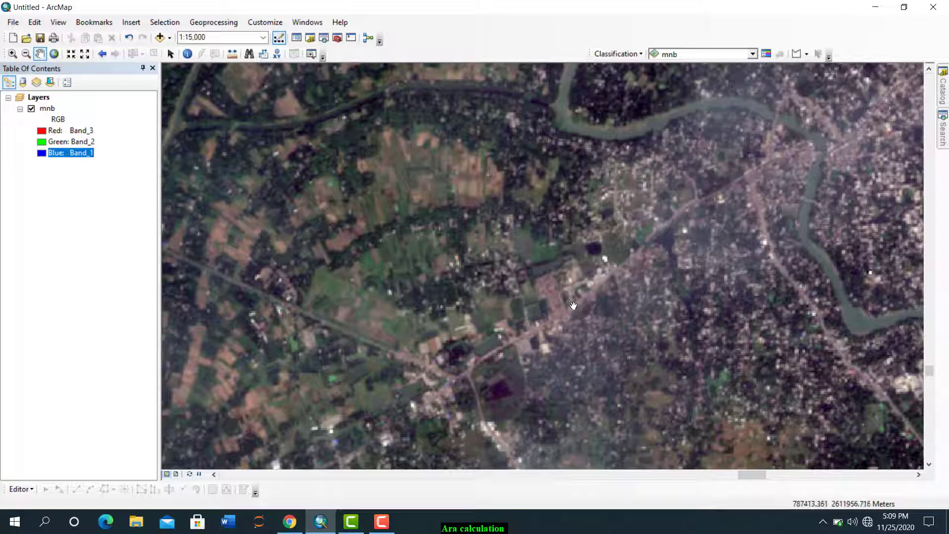
{"action": "left_click_drag", "start_coordinate": [589, 306], "coordinate": [423, 313]}
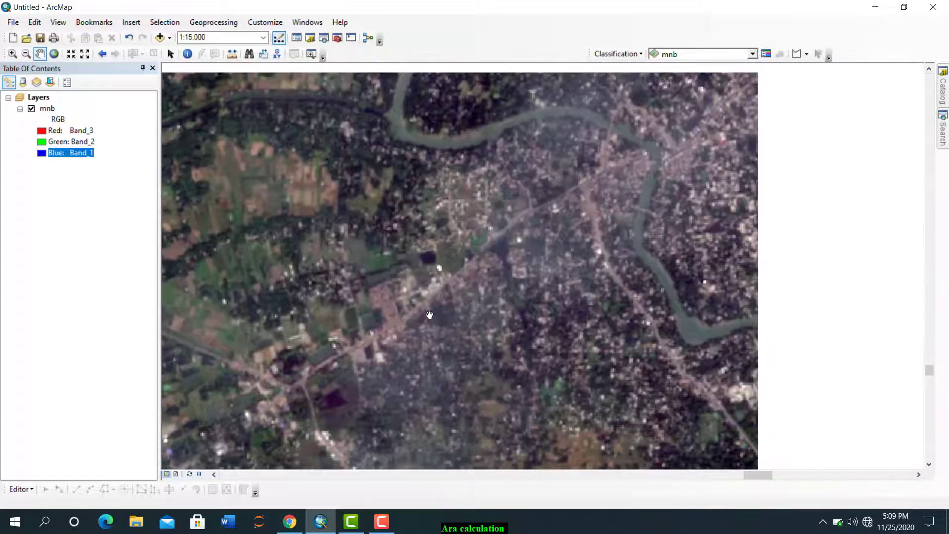
{"action": "left_click_drag", "start_coordinate": [741, 247], "coordinate": [443, 348]}
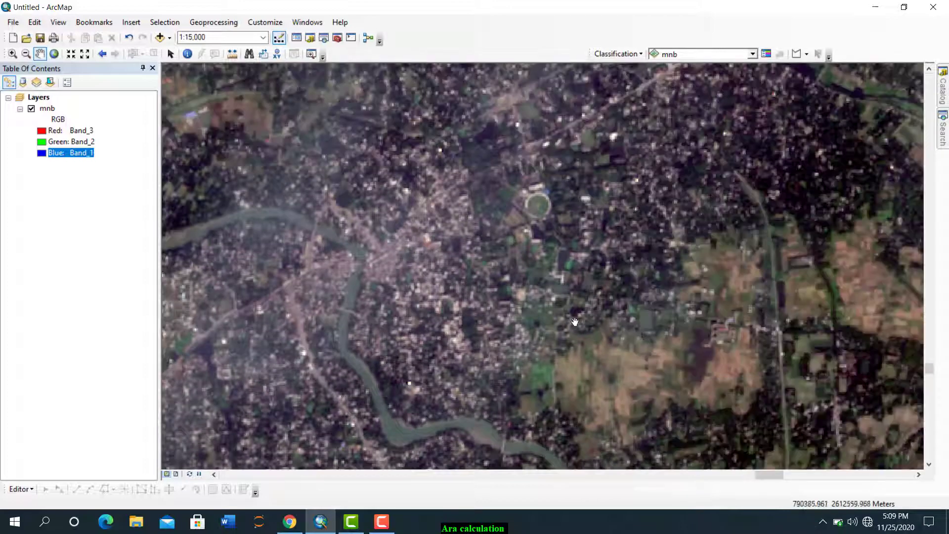
{"action": "left_click_drag", "start_coordinate": [552, 313], "coordinate": [405, 296]}
{"action": "scroll", "coordinate": [559, 361], "scroll_direction": "down", "scroll_amount": 1}
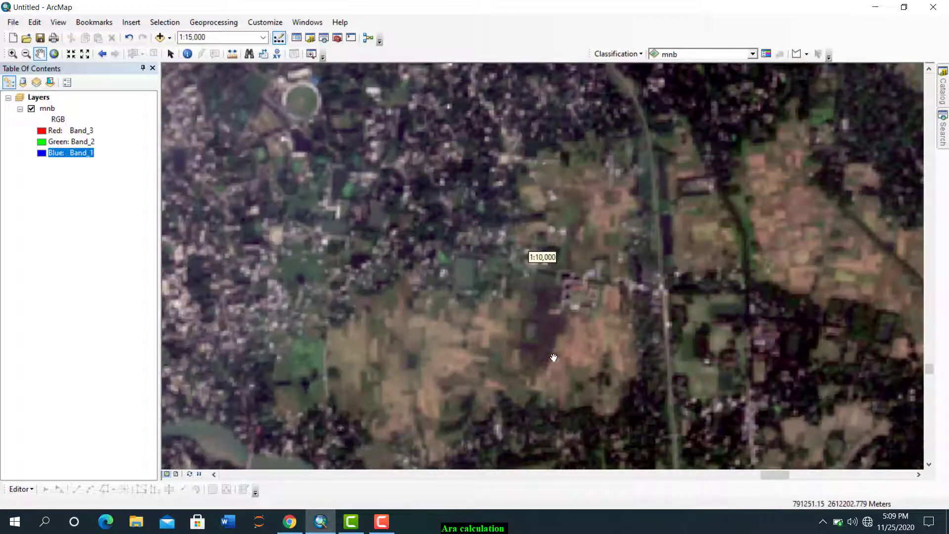
{"action": "scroll", "coordinate": [491, 315], "scroll_direction": "up", "scroll_amount": 1}
{"action": "left_click_drag", "start_coordinate": [320, 173], "coordinate": [426, 295]}
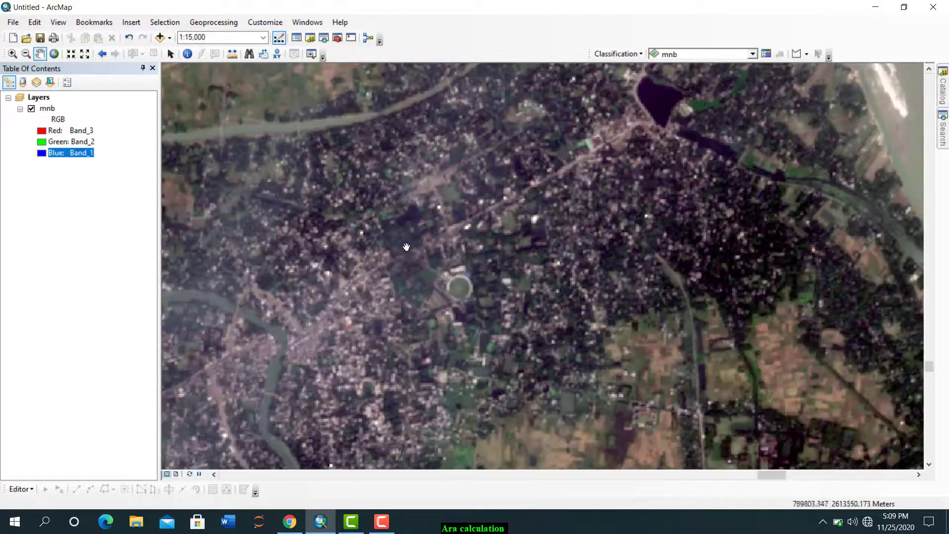
{"action": "scroll", "coordinate": [446, 307], "scroll_direction": "down", "scroll_amount": 2}
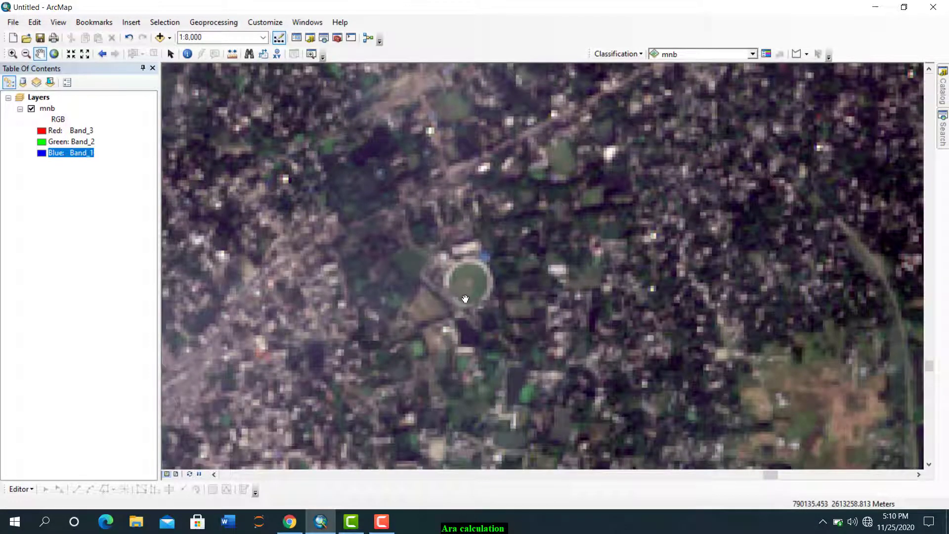
{"action": "scroll", "coordinate": [440, 303], "scroll_direction": "up", "scroll_amount": 2}
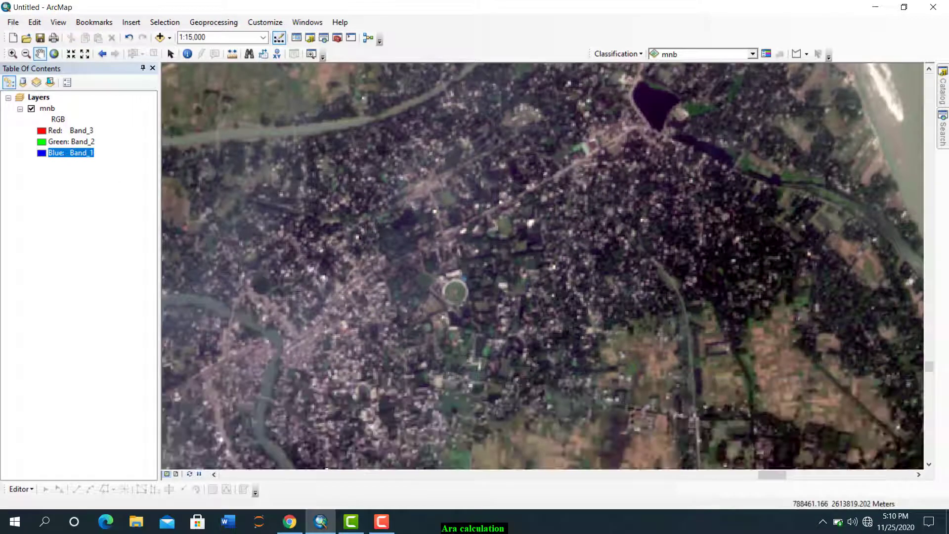
{"action": "left_click", "coordinate": [54, 53]}
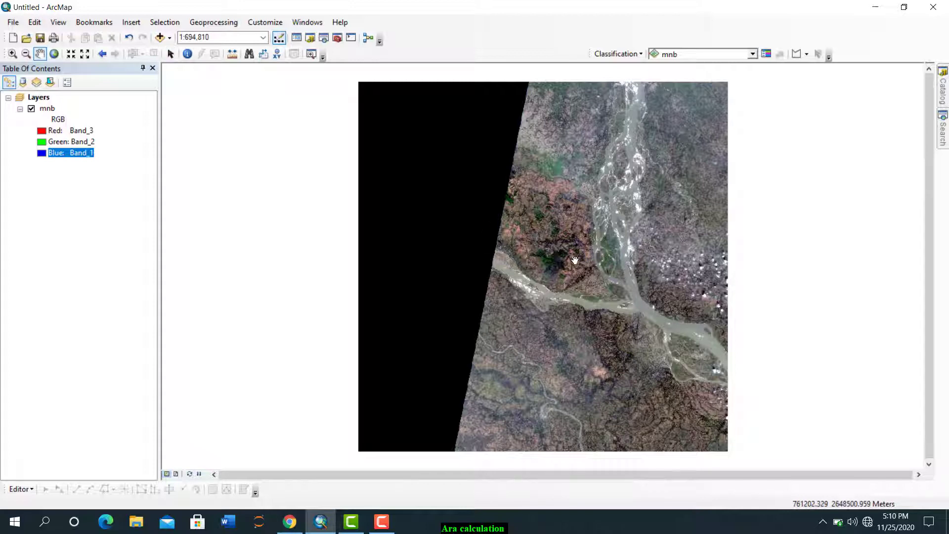
Step: Add the study_aret.shp boundary from the shp folder in F:\GIS to the map
{"action": "left_click", "coordinate": [160, 37]}
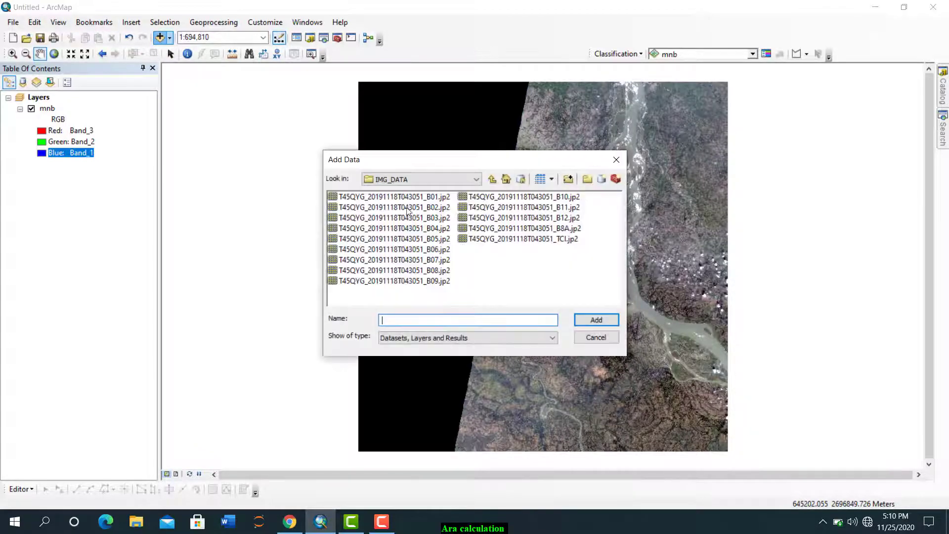
{"action": "left_click", "coordinate": [492, 179]}
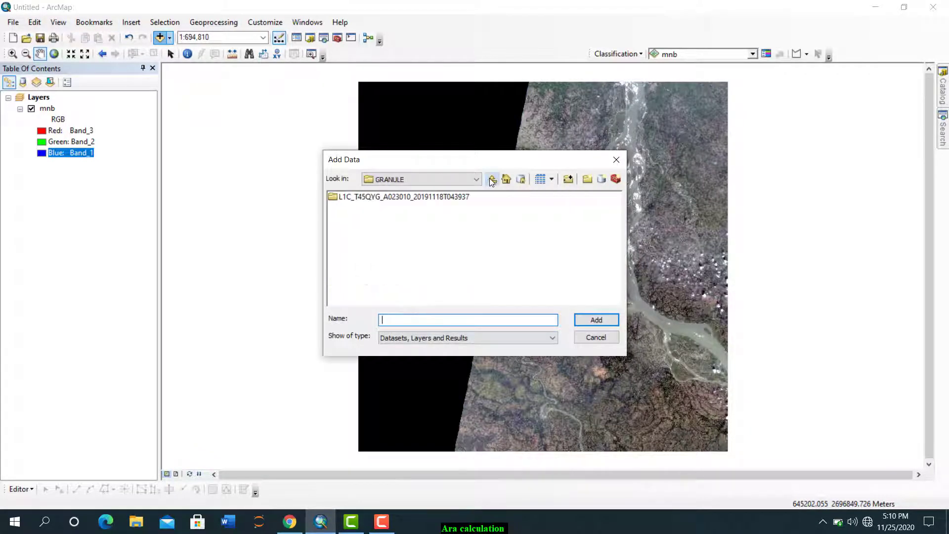
{"action": "left_click", "coordinate": [491, 180]}
{"action": "left_click", "coordinate": [492, 180]}
{"action": "left_click", "coordinate": [492, 180]}
{"action": "left_click", "coordinate": [492, 180]}
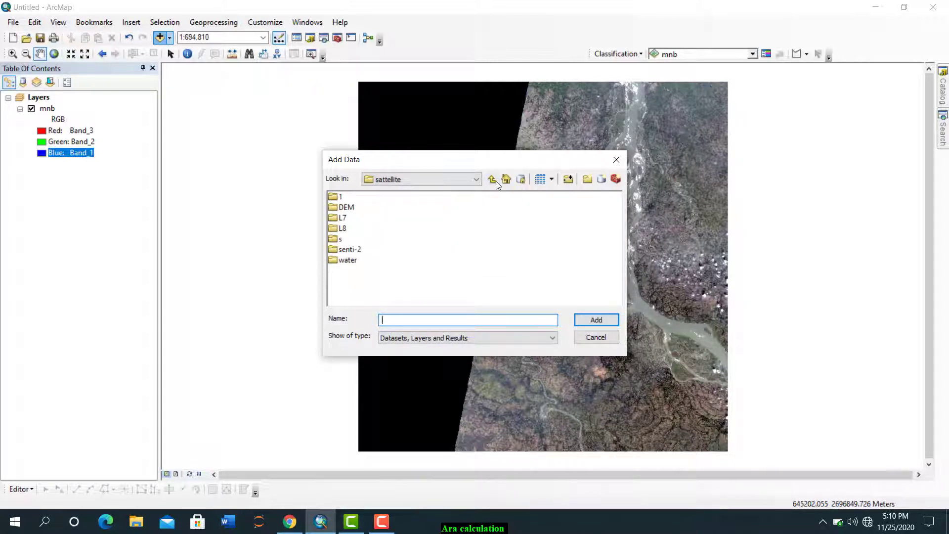
{"action": "left_click", "coordinate": [495, 181]}
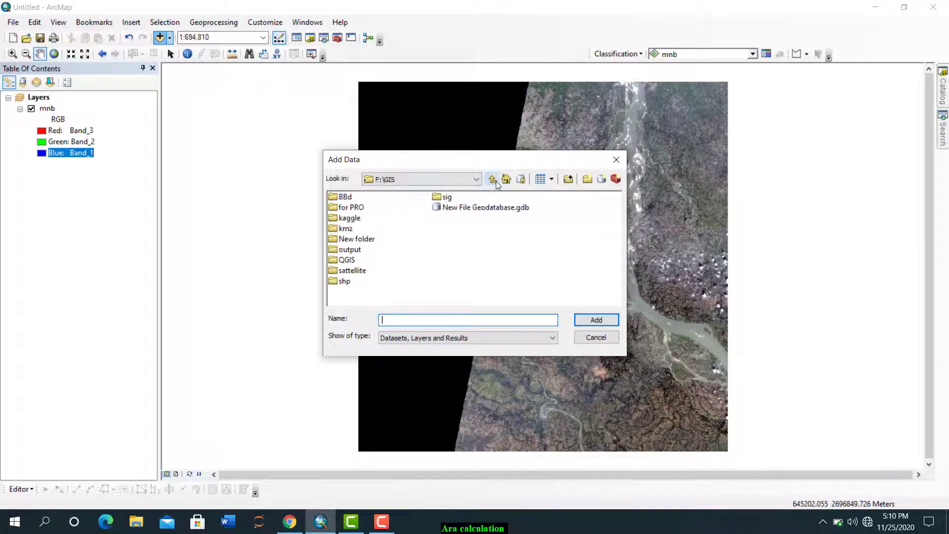
{"action": "double_click", "coordinate": [344, 281]}
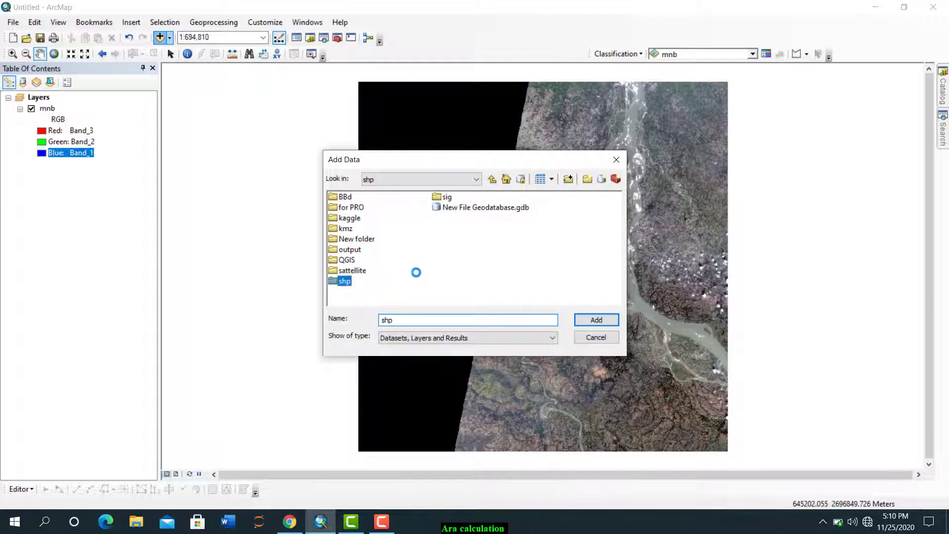
{"action": "left_click", "coordinate": [489, 275]}
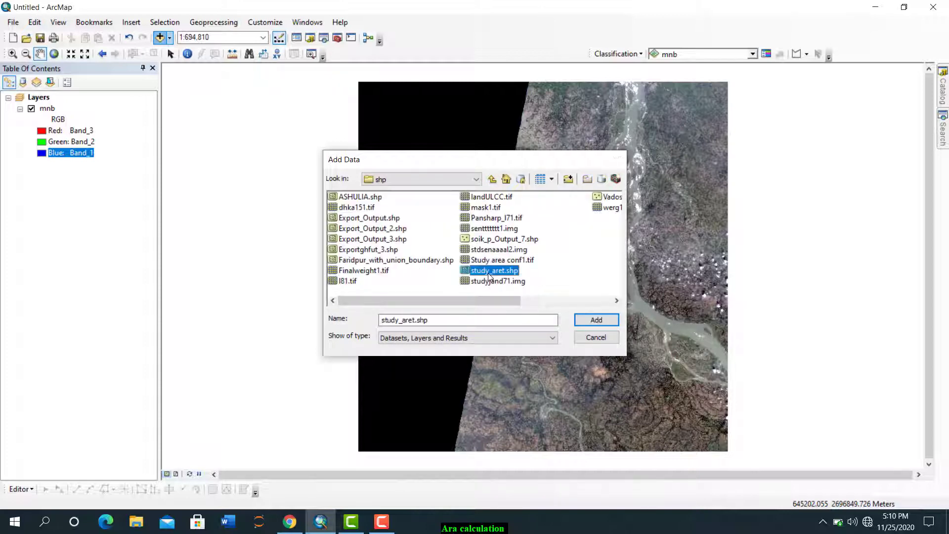
{"action": "double_click", "coordinate": [490, 274]}
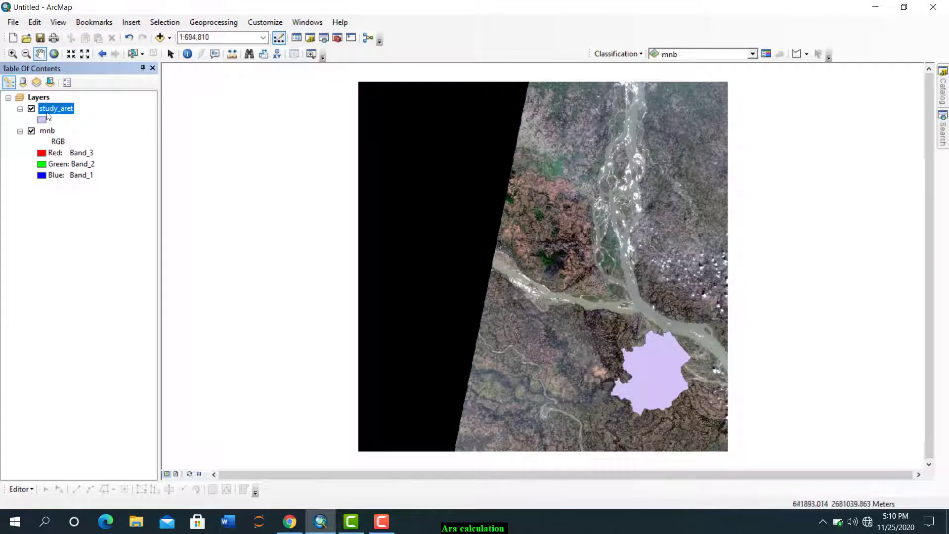
Step: Search for "extract by mask" and open the Extract by Mask tool from Spatial Analyst
{"action": "left_click", "coordinate": [943, 140]}
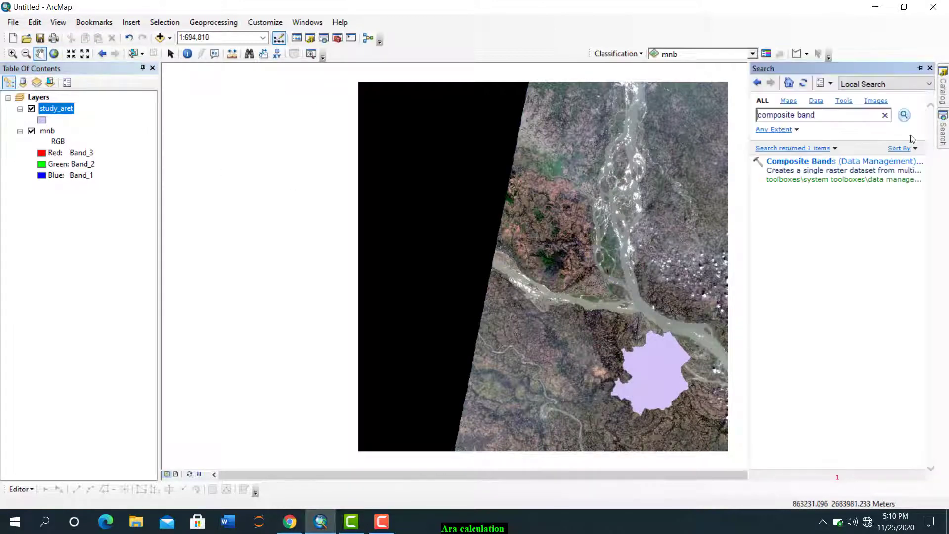
{"action": "left_click_drag", "start_coordinate": [820, 119], "coordinate": [756, 116]}
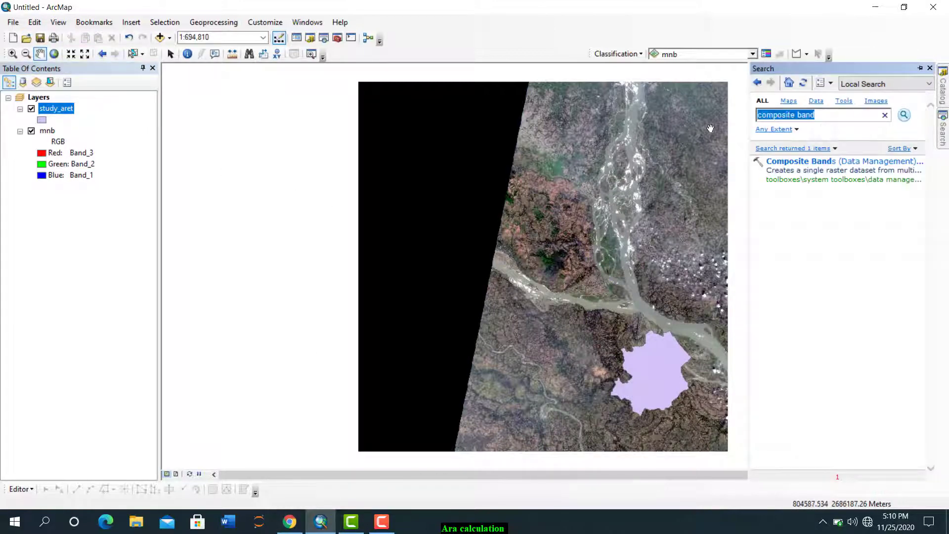
{"action": "type", "text": "extract by mask"}
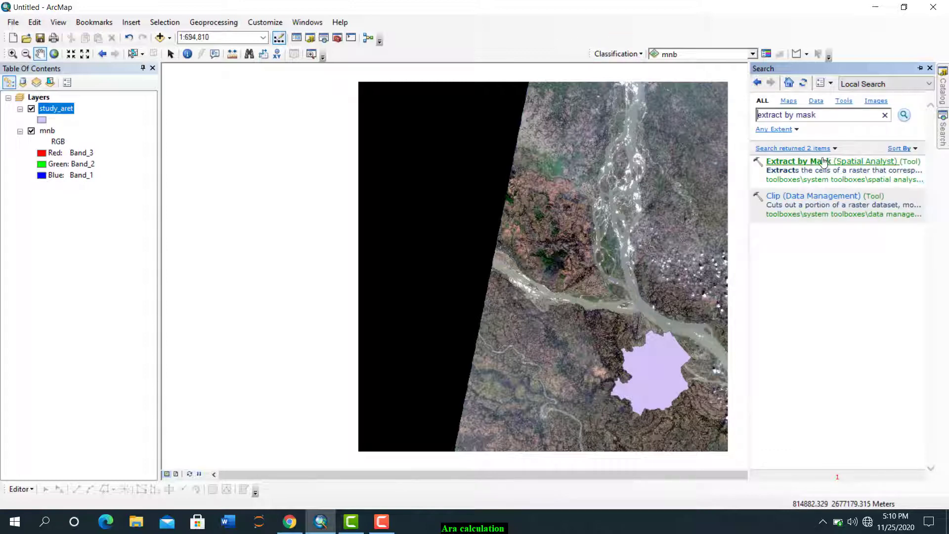
{"action": "left_click", "coordinate": [809, 163]}
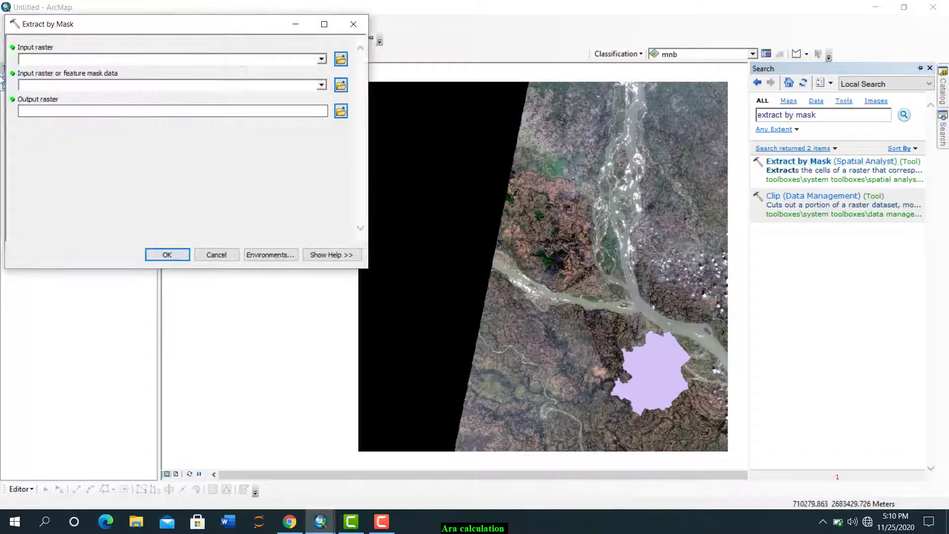
Step: Extract the mnb raster using study_aret as the mask and save the output as asd in New File Geodatabase.gdb
{"action": "left_click", "coordinate": [321, 60]}
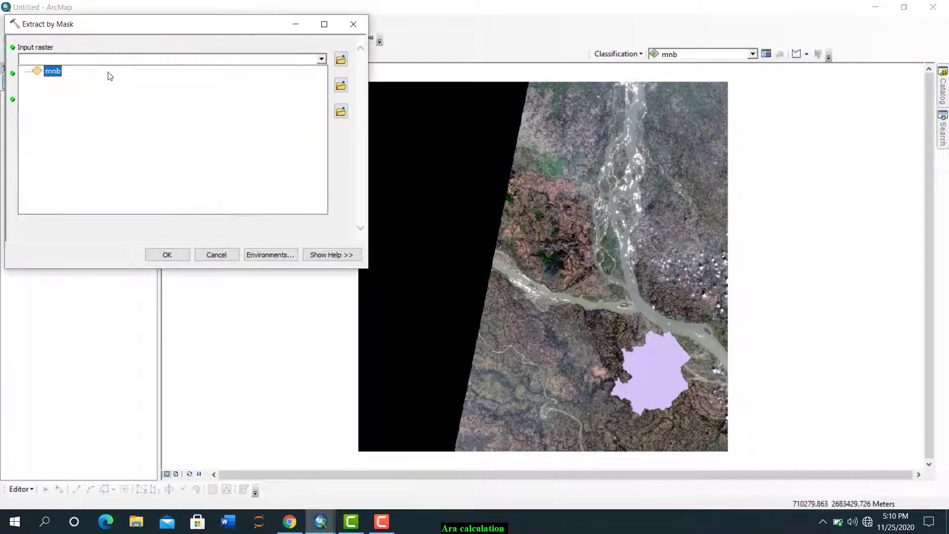
{"action": "left_click", "coordinate": [53, 71]}
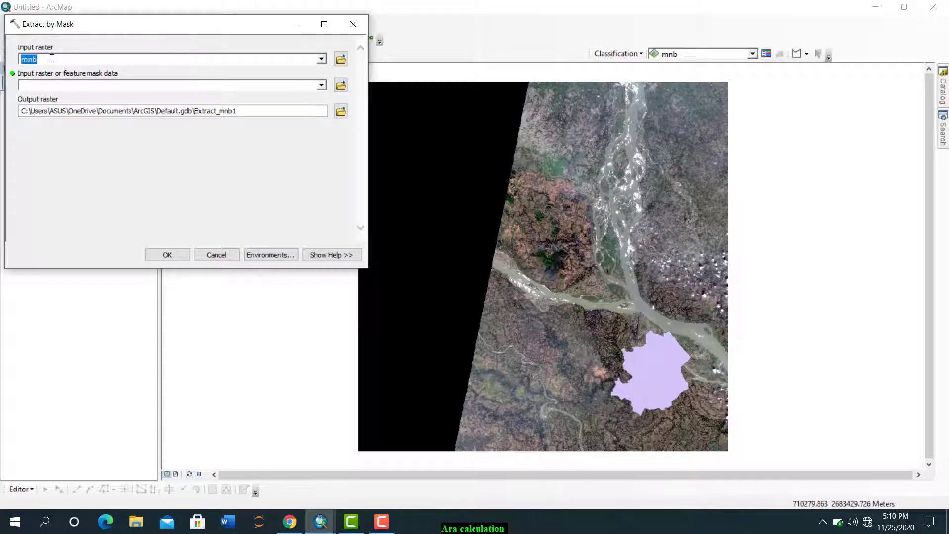
{"action": "left_click", "coordinate": [321, 85]}
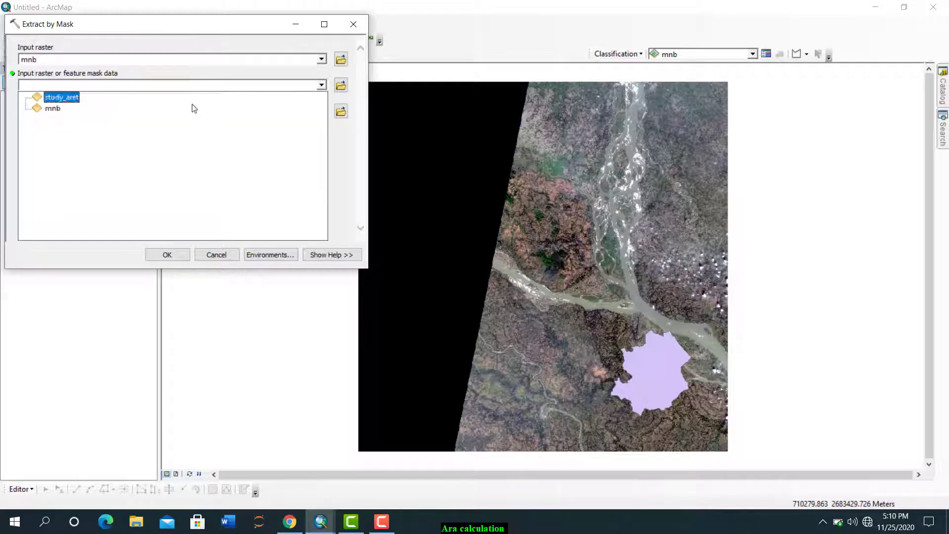
{"action": "left_click", "coordinate": [56, 101]}
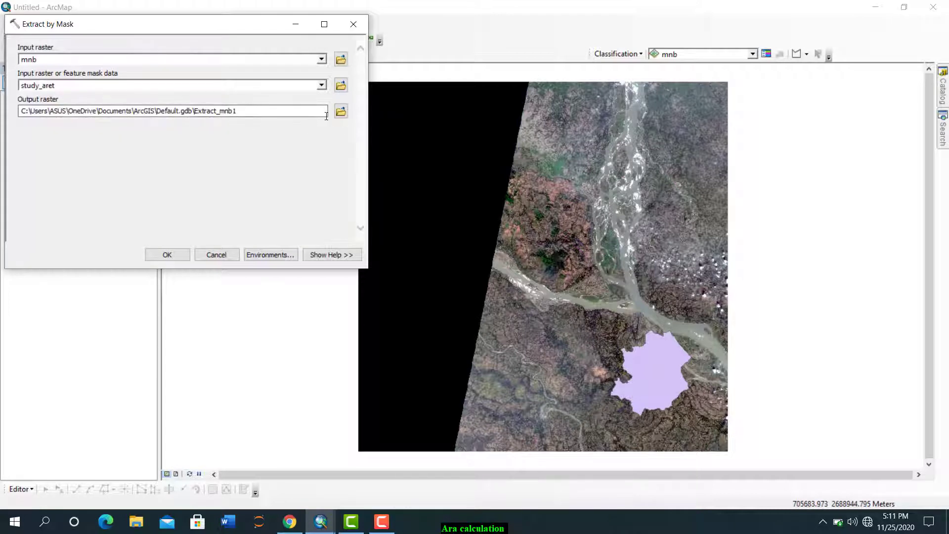
{"action": "left_click", "coordinate": [341, 112]}
{"action": "type", "text": "asd"}
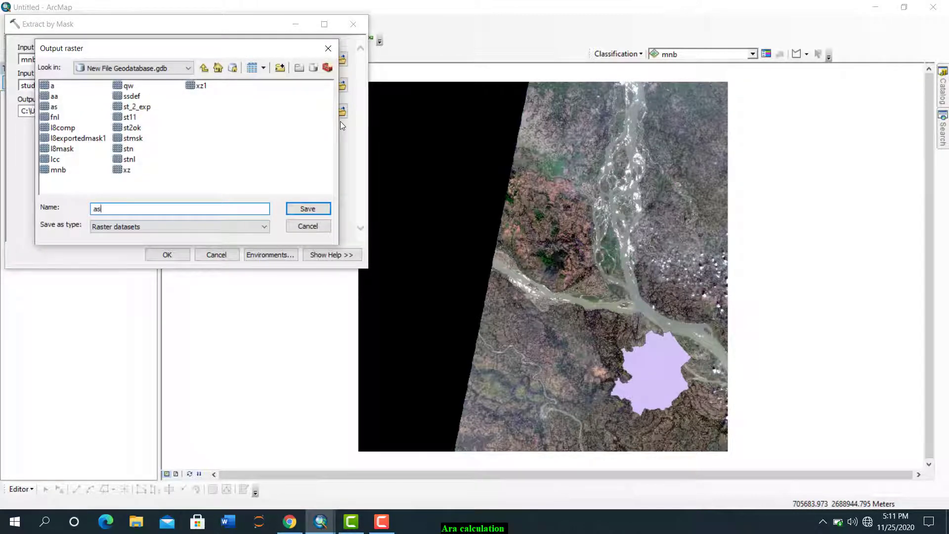
{"action": "left_click", "coordinate": [307, 209]}
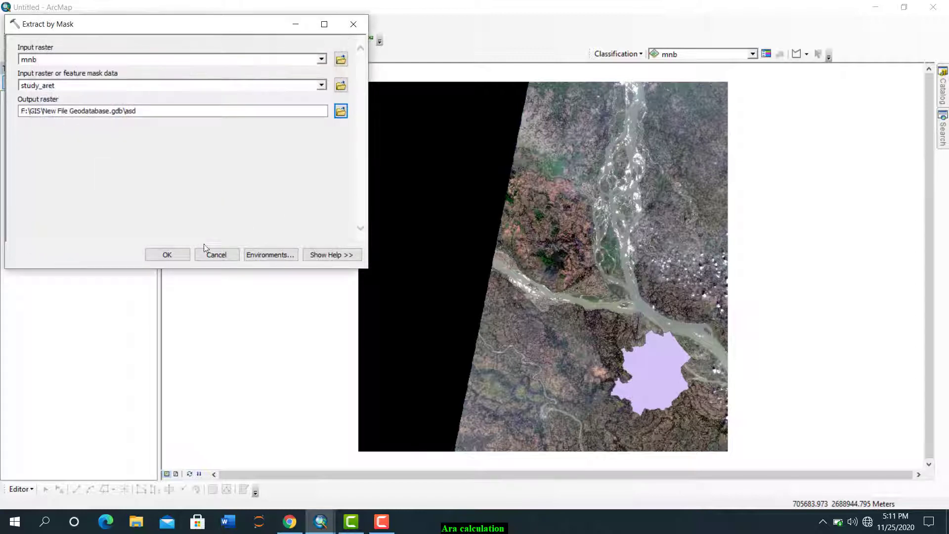
{"action": "left_click", "coordinate": [167, 255]}
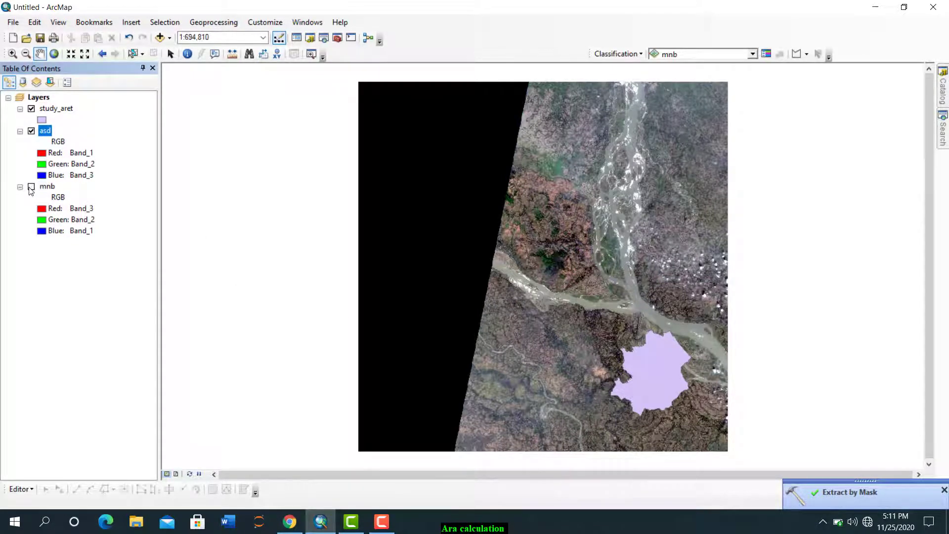
Step: Hide the mnb and study_aret layers so that only the extracted asd raster is displayed
{"action": "left_click", "coordinate": [31, 186]}
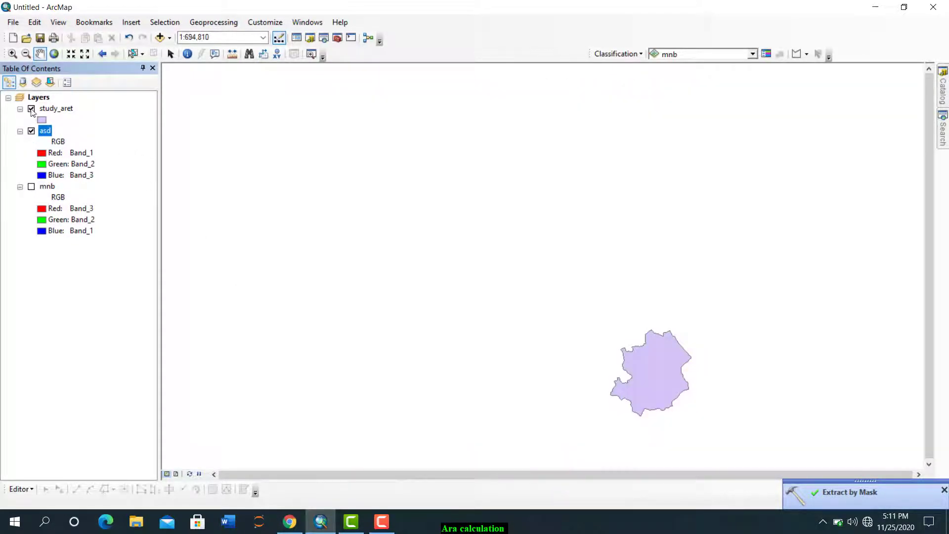
{"action": "left_click", "coordinate": [31, 110]}
{"action": "right_click", "coordinate": [44, 130]}
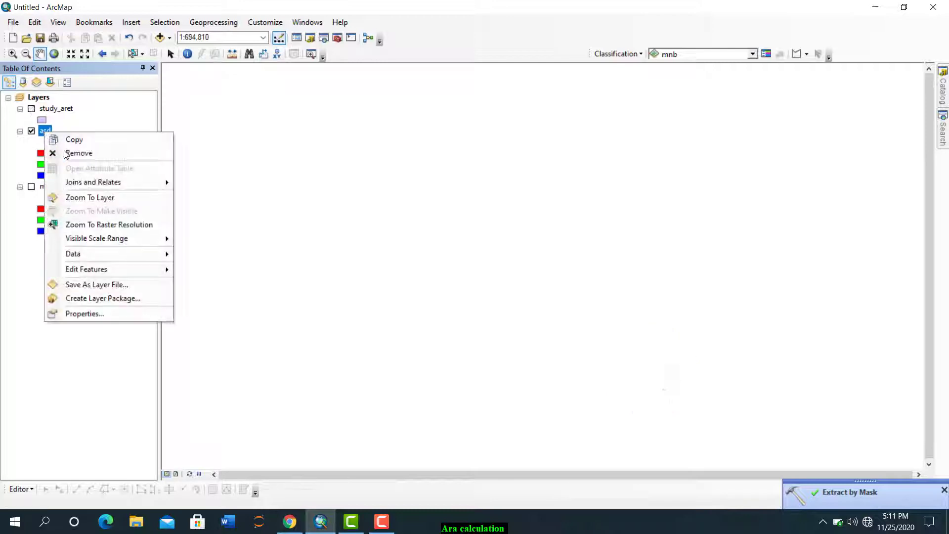
{"action": "left_click", "coordinate": [87, 198]}
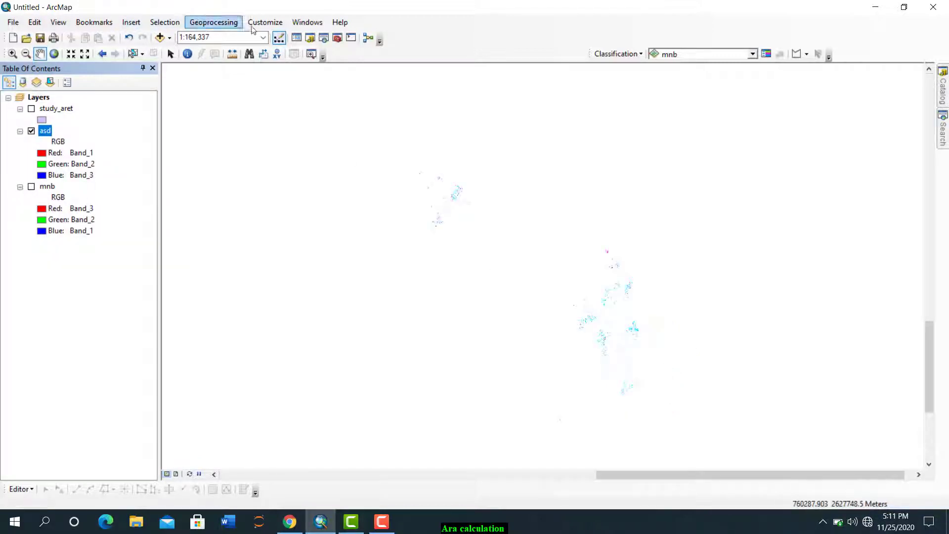
Step: Enable dynamic range adjustment (DRA) for the asd raster in Image Analysis and check the clipped image
{"action": "left_click", "coordinate": [307, 22]}
{"action": "left_click", "coordinate": [318, 121]}
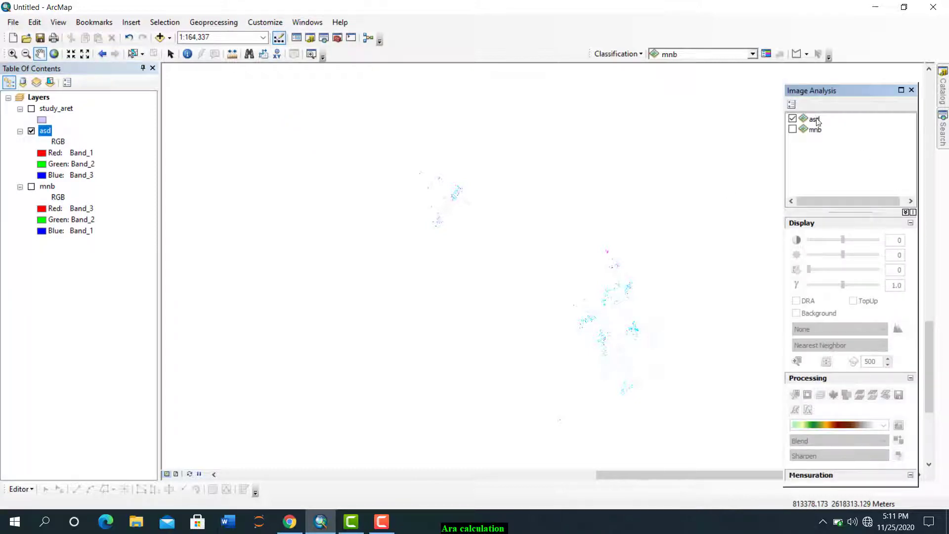
{"action": "left_click", "coordinate": [814, 120]}
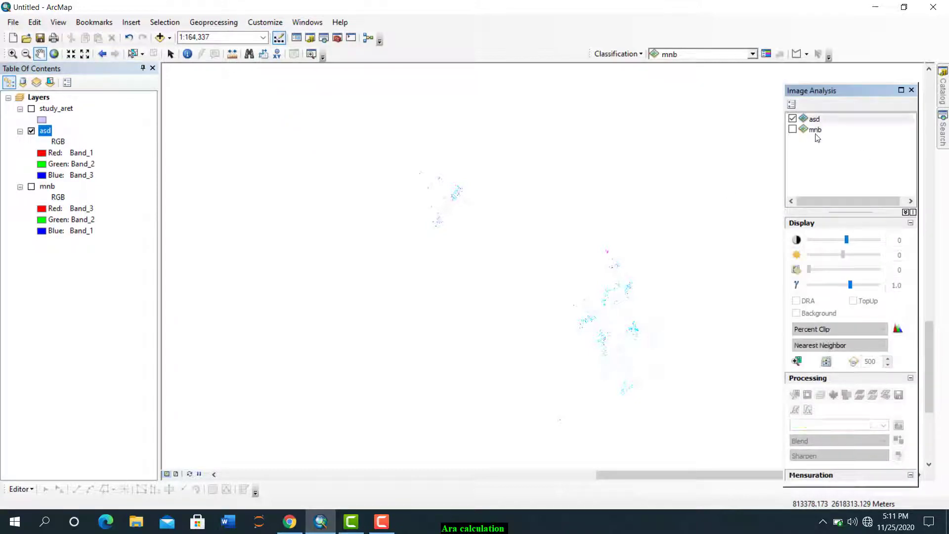
{"action": "left_click", "coordinate": [795, 302]}
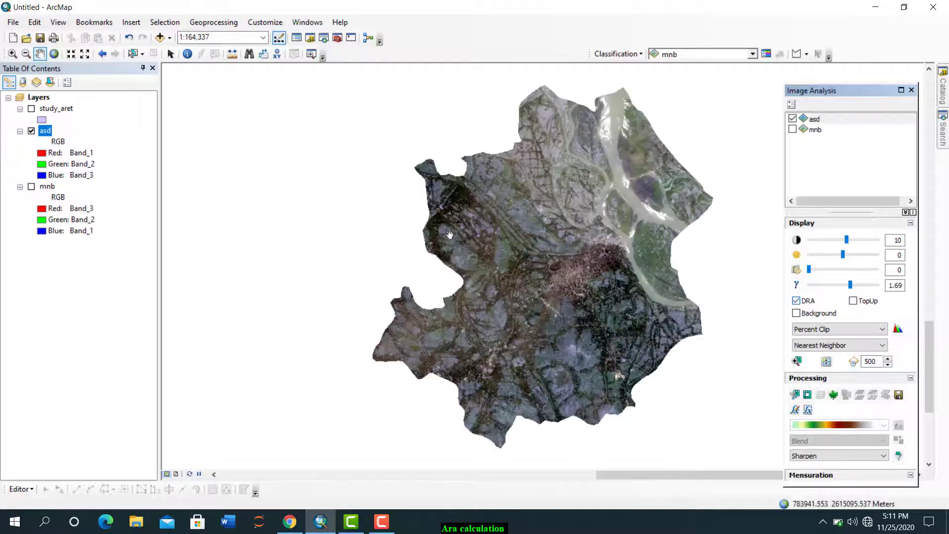
{"action": "left_click_drag", "start_coordinate": [542, 274], "coordinate": [473, 274]}
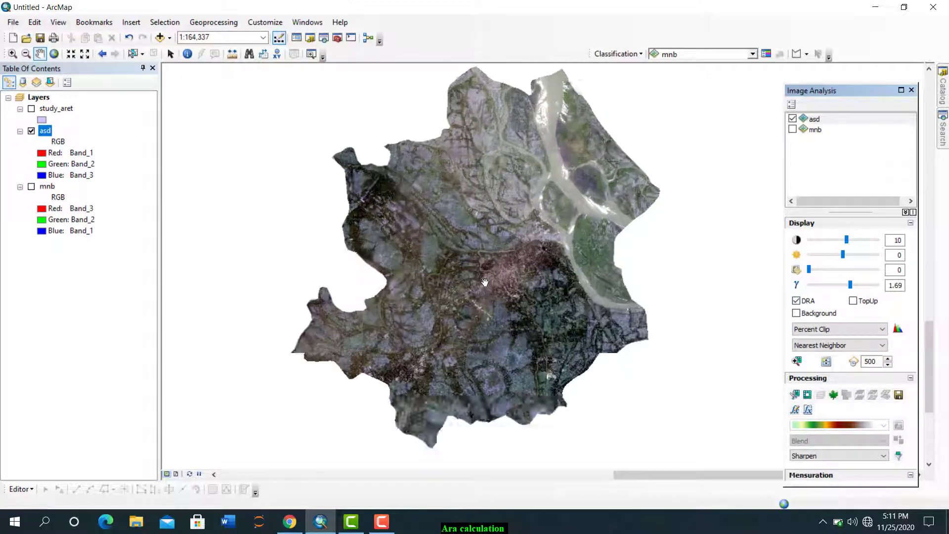
{"action": "scroll", "coordinate": [484, 282], "scroll_direction": "down", "scroll_amount": 1}
{"action": "scroll", "coordinate": [484, 282], "scroll_direction": "up", "scroll_amount": 1}
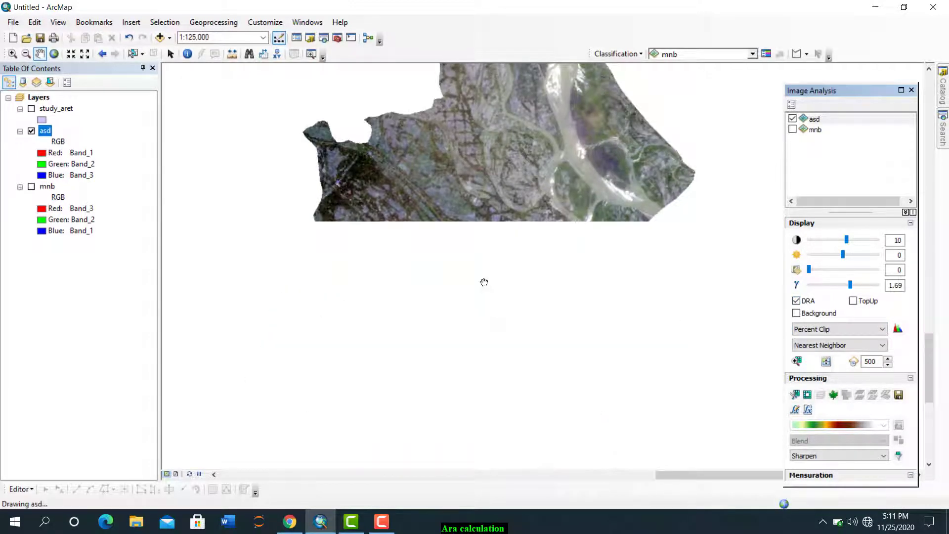
{"action": "right_click", "coordinate": [43, 135]}
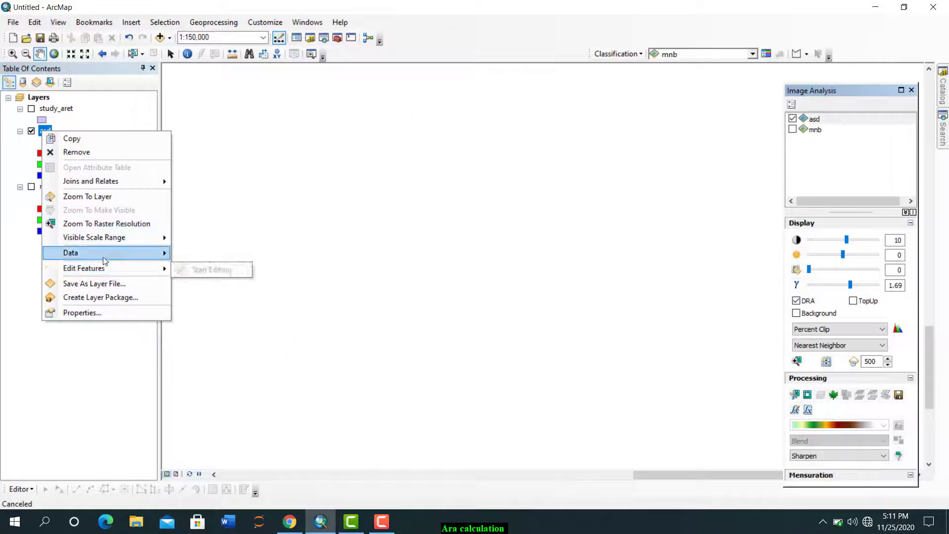
{"action": "mouse_move", "coordinate": [108, 253]}
{"action": "left_click", "coordinate": [214, 268]}
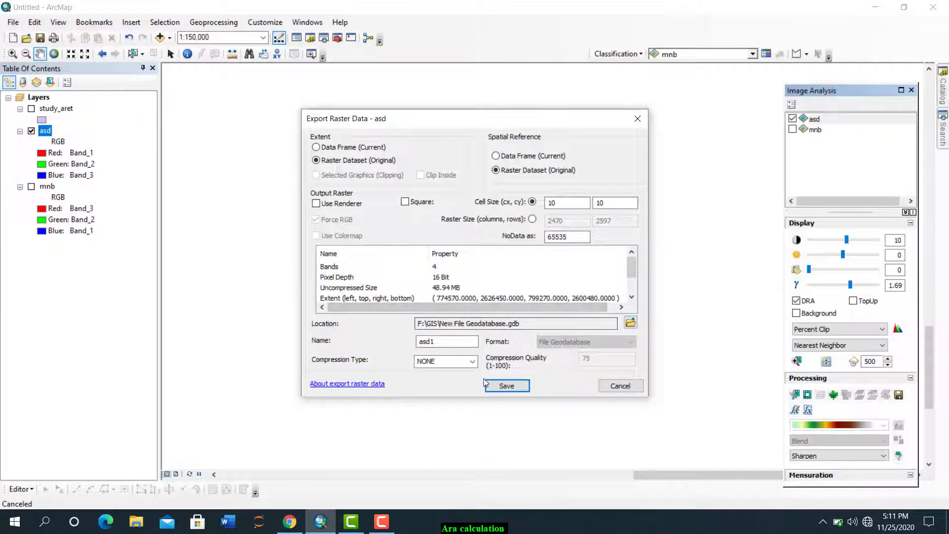
{"action": "left_click", "coordinate": [642, 120]}
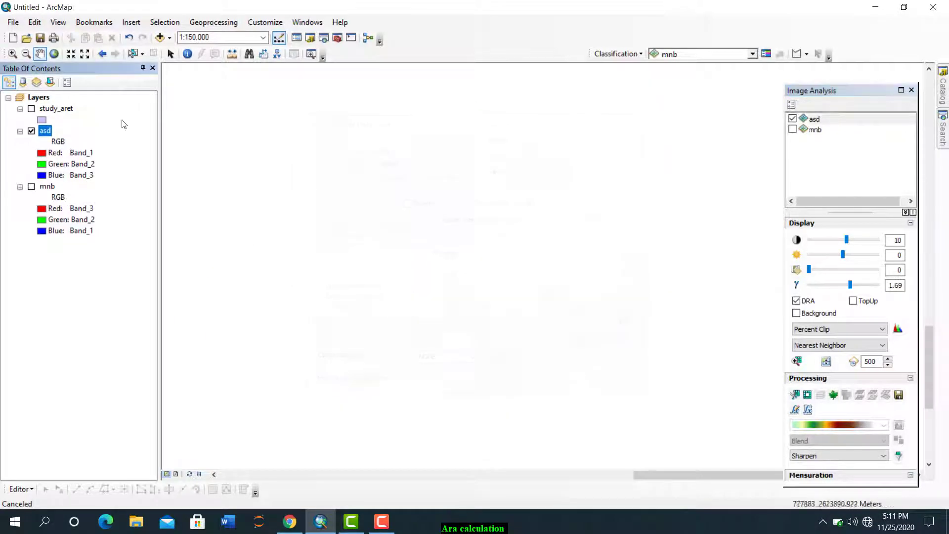
Step: Export the asd raster as asd1 to New File Geodatabase.gdb without compression and add the exported data to the map
{"action": "right_click", "coordinate": [47, 133]}
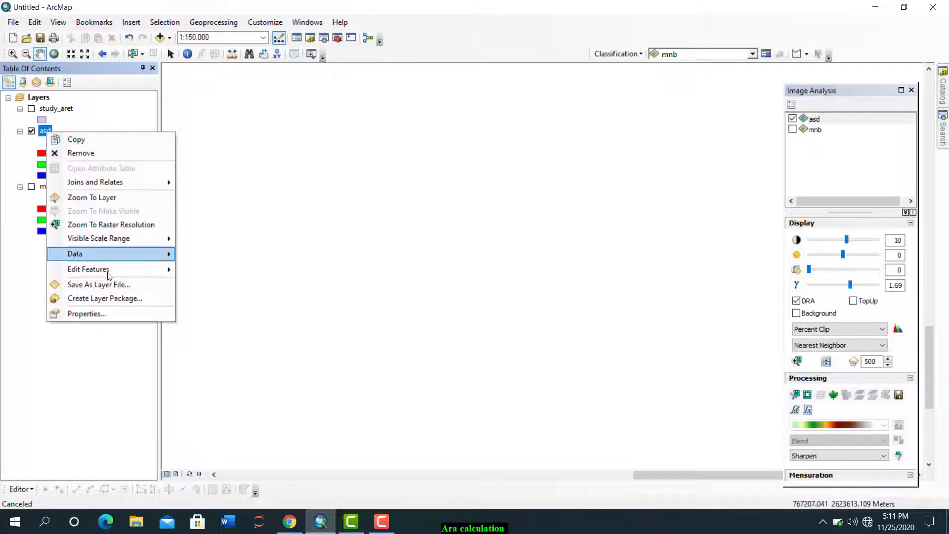
{"action": "mouse_move", "coordinate": [118, 258]}
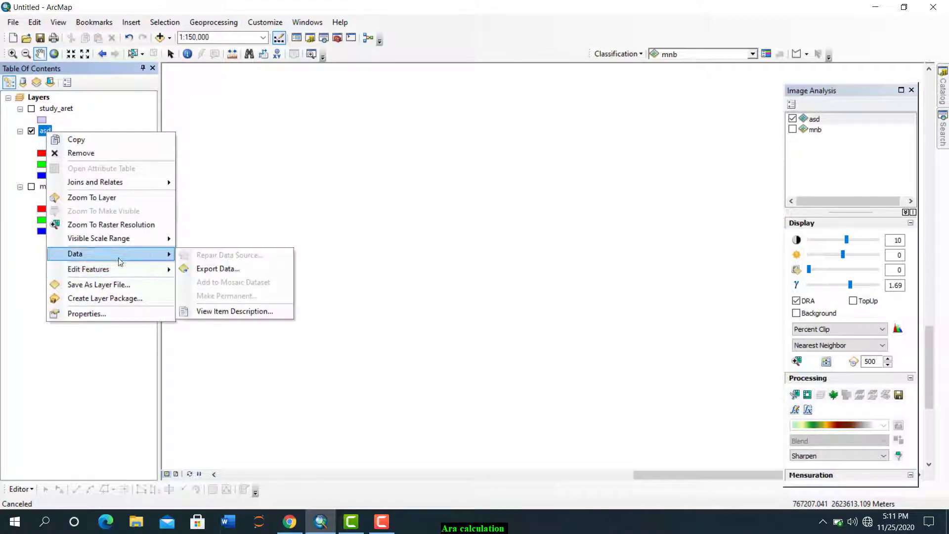
{"action": "left_click", "coordinate": [214, 271]}
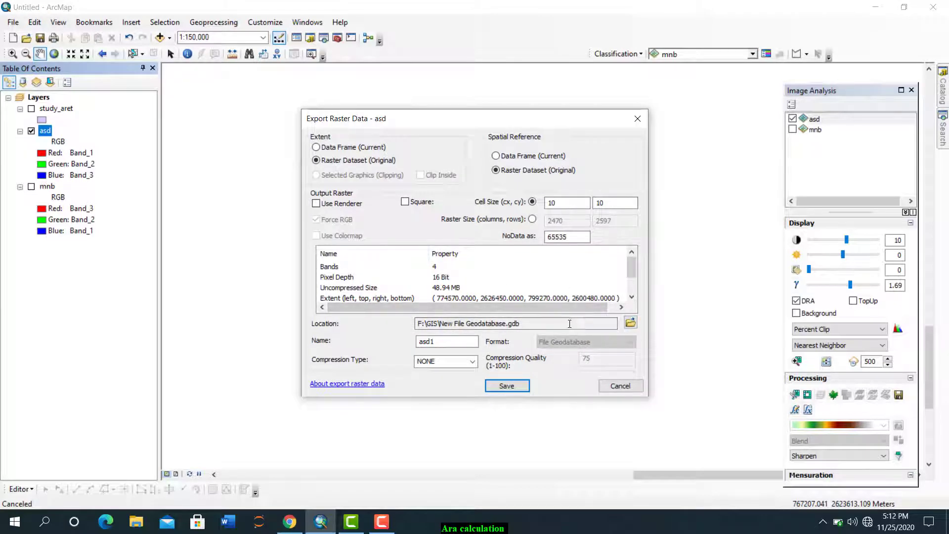
{"action": "left_click", "coordinate": [440, 342]}
{"action": "left_click", "coordinate": [505, 388]}
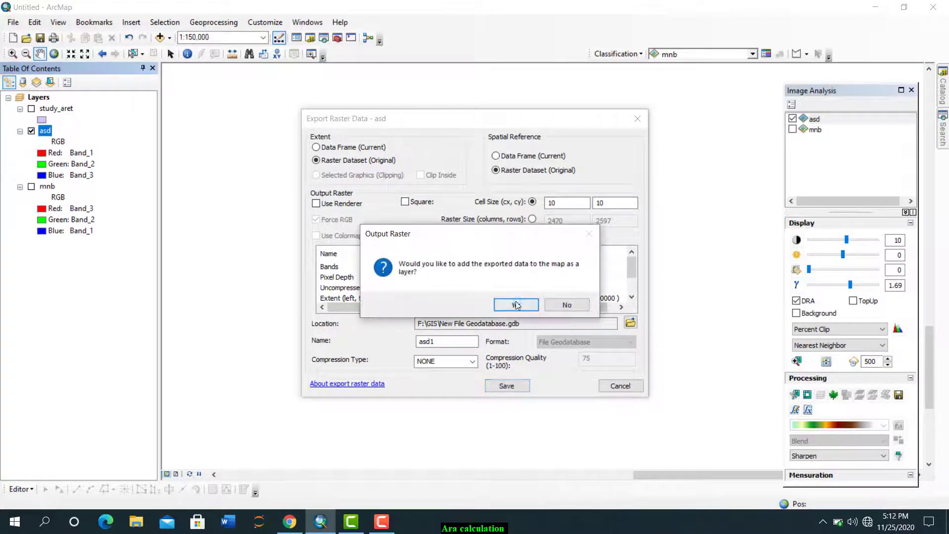
{"action": "left_click", "coordinate": [515, 305]}
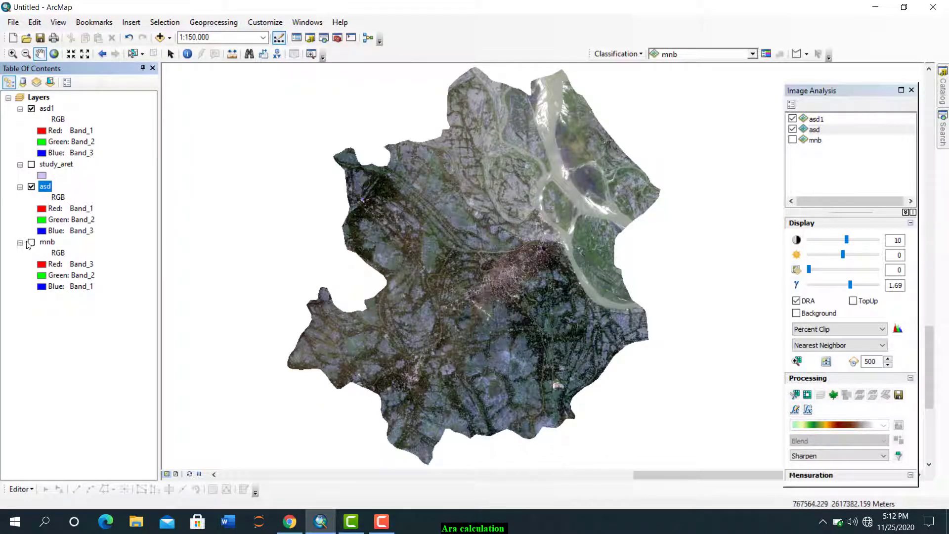
Step: Remove the mnb, asd and study_aret layers from the map, keeping only the exported asd1 raster
{"action": "right_click", "coordinate": [44, 242]}
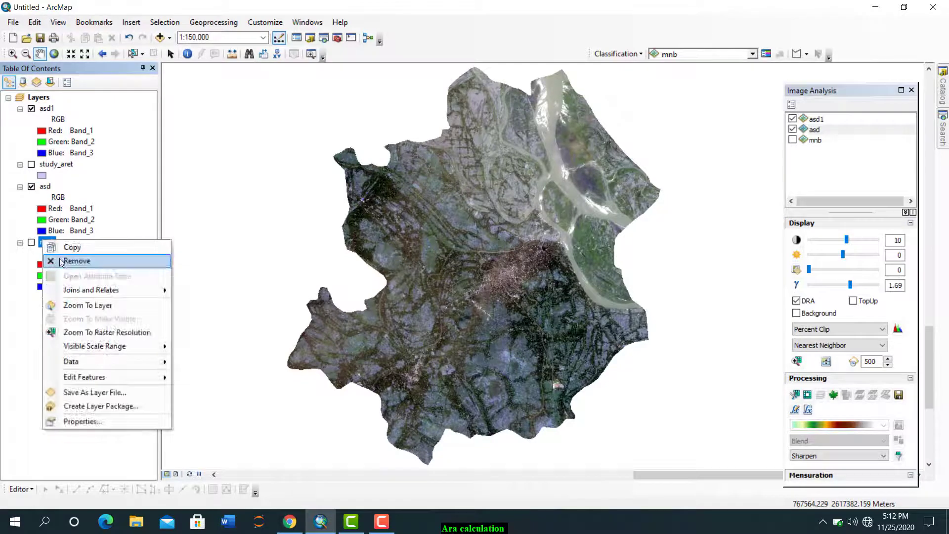
{"action": "left_click", "coordinate": [52, 258]}
{"action": "right_click", "coordinate": [43, 191]}
{"action": "left_click", "coordinate": [54, 207]}
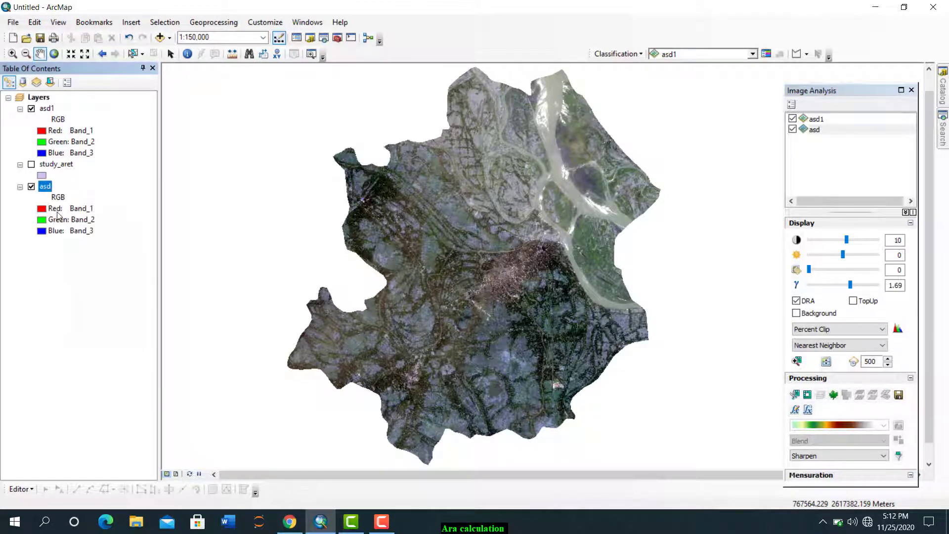
{"action": "right_click", "coordinate": [45, 167]}
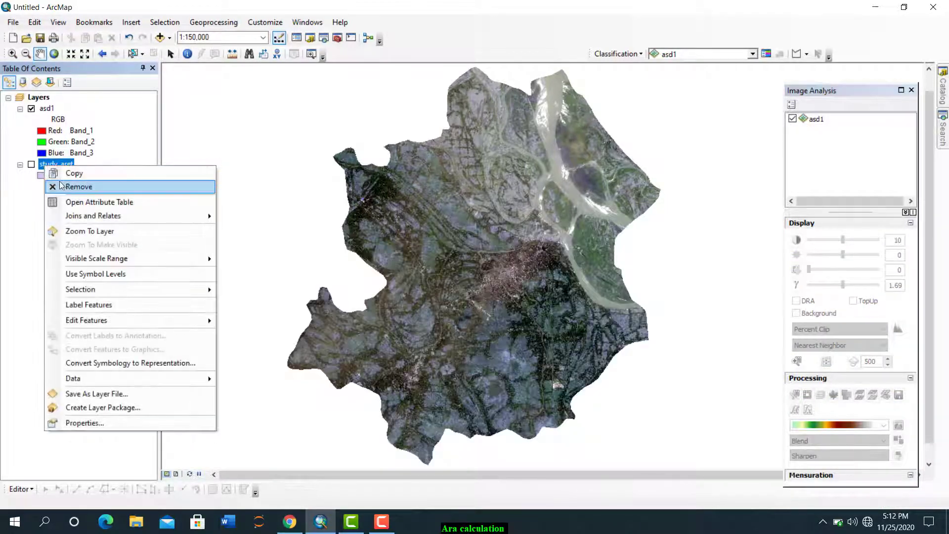
{"action": "left_click", "coordinate": [59, 185]}
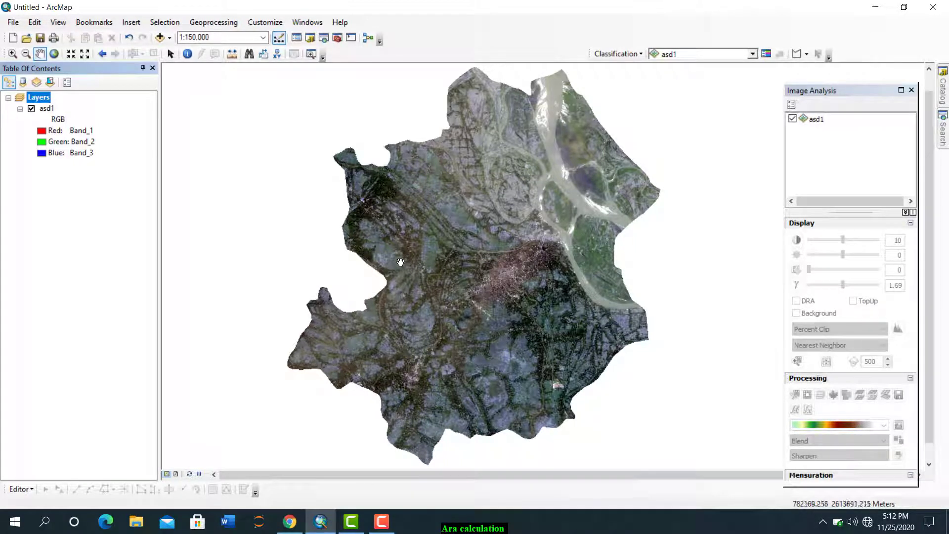
Step: Set the asd1 raster to a natural-colour composite with Band_3 as red, Band_2 as green and Band_1 as blue
{"action": "left_click_drag", "start_coordinate": [461, 265], "coordinate": [450, 268]}
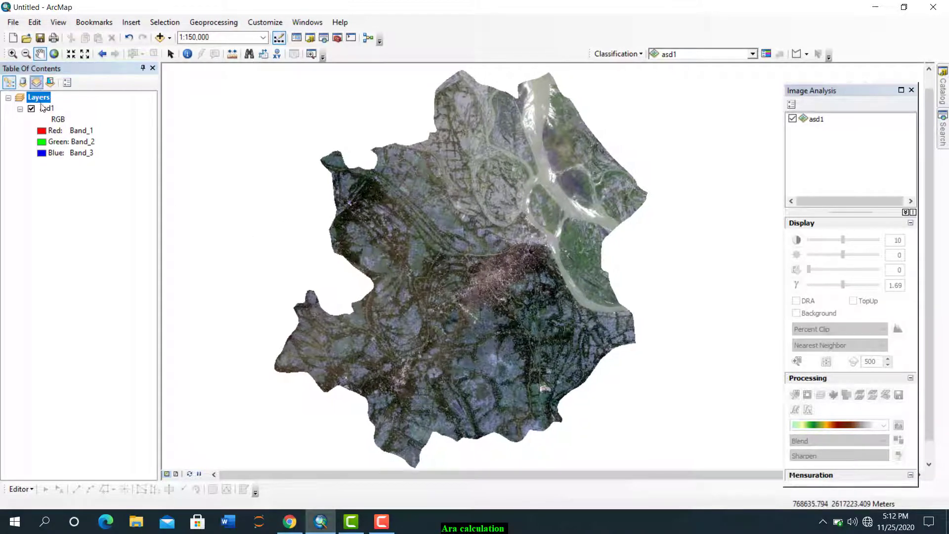
{"action": "left_click", "coordinate": [49, 131]}
{"action": "left_click", "coordinate": [52, 197]}
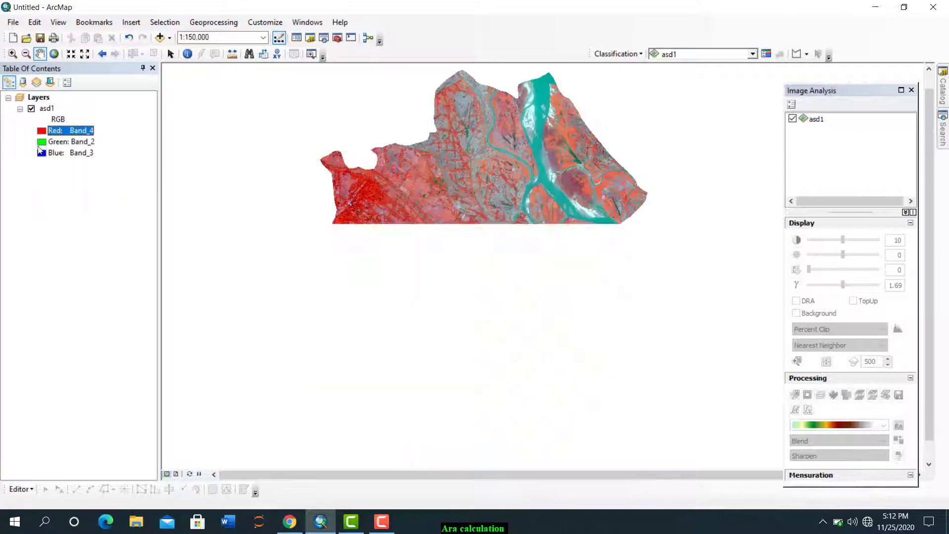
{"action": "left_click", "coordinate": [44, 131]}
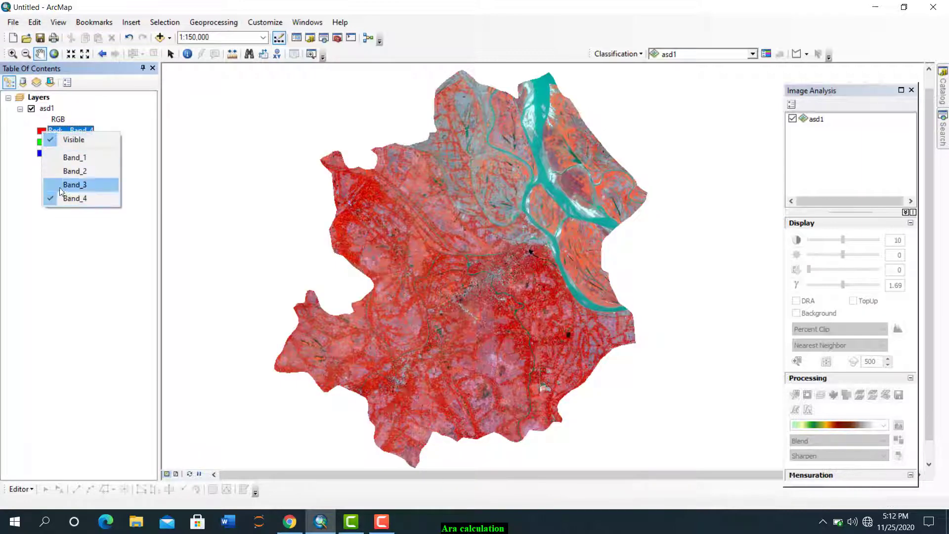
{"action": "left_click", "coordinate": [74, 185]}
{"action": "left_click", "coordinate": [45, 142]}
{"action": "left_click", "coordinate": [57, 186]}
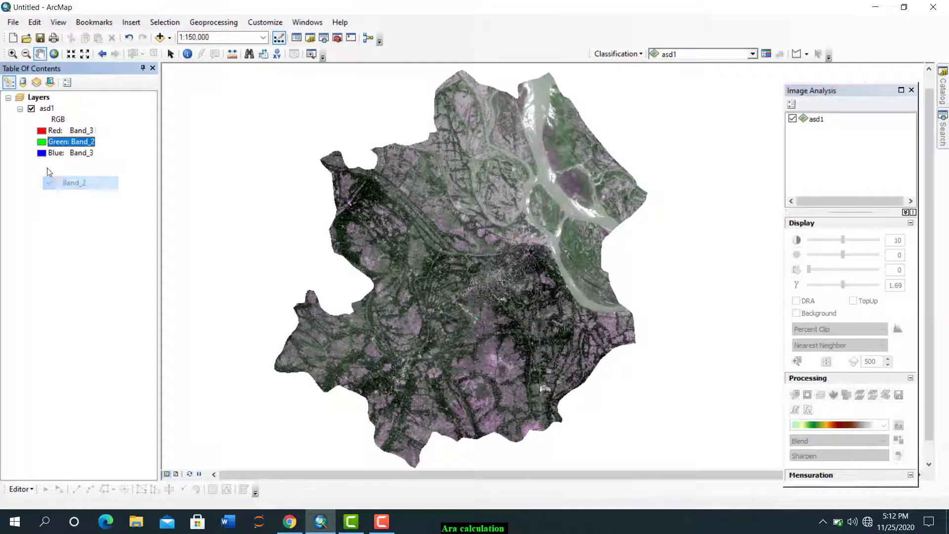
{"action": "left_click", "coordinate": [39, 155]}
{"action": "left_click", "coordinate": [69, 181]}
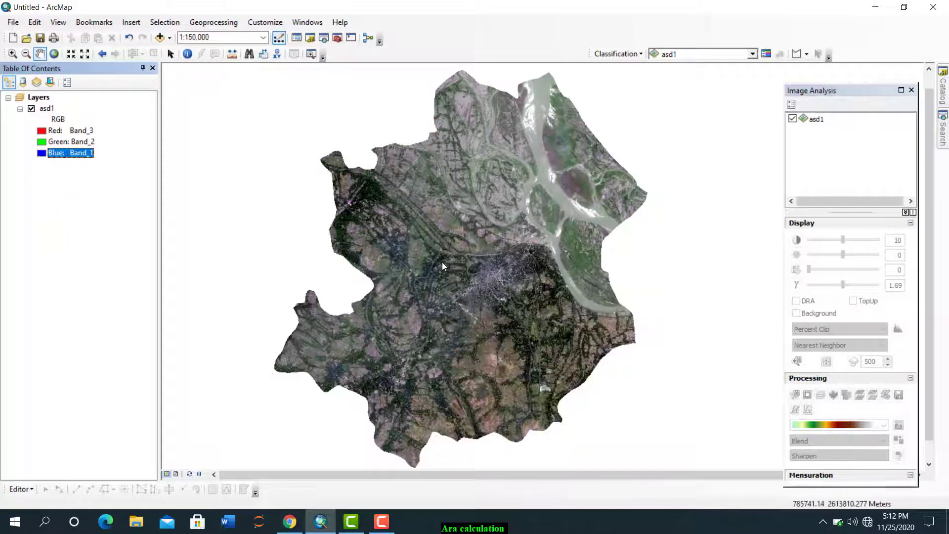
Step: Examine the river channel, sandbanks and islands of the natural-colour asd1 image at several scales
{"action": "scroll", "coordinate": [567, 195], "scroll_direction": "up", "scroll_amount": 1}
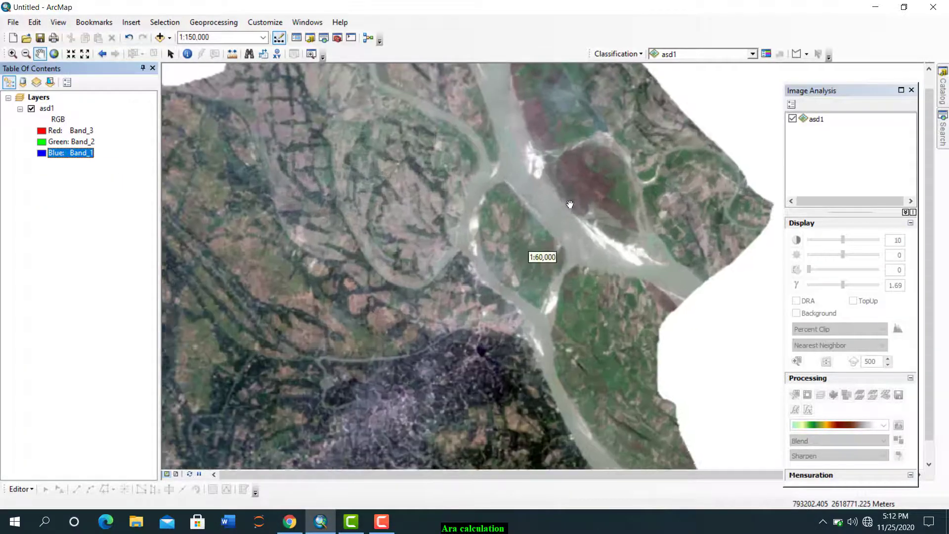
{"action": "scroll", "coordinate": [567, 195], "scroll_direction": "up", "scroll_amount": 1}
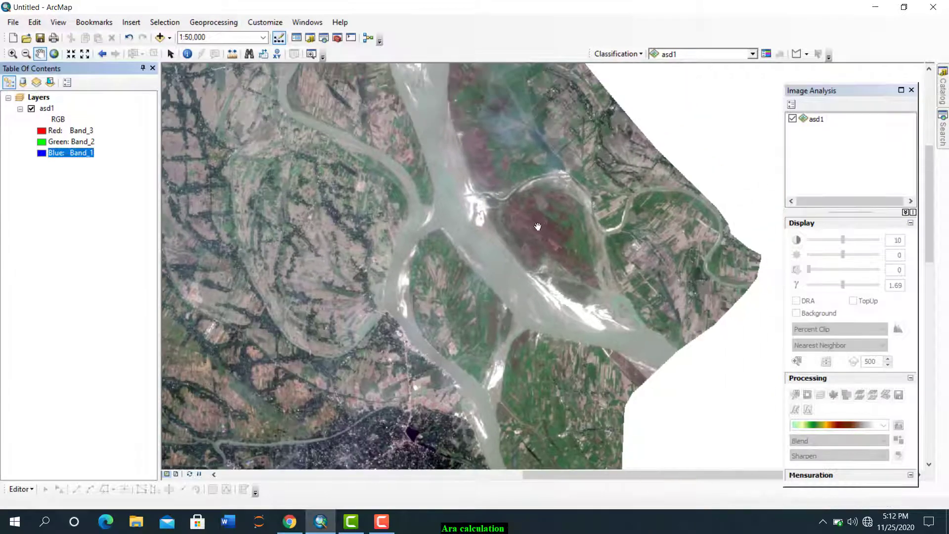
{"action": "scroll", "coordinate": [543, 220], "scroll_direction": "up", "scroll_amount": 2}
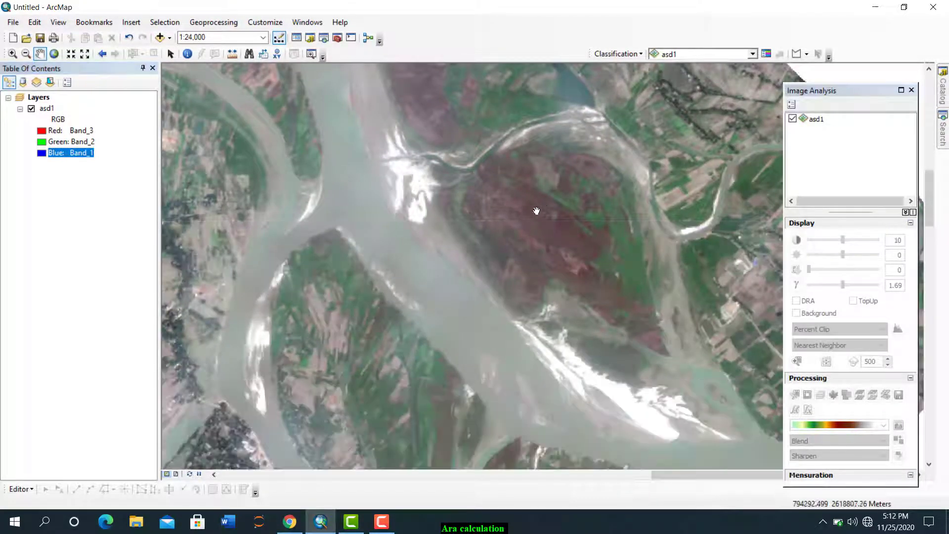
{"action": "scroll", "coordinate": [517, 215], "scroll_direction": "up", "scroll_amount": 1}
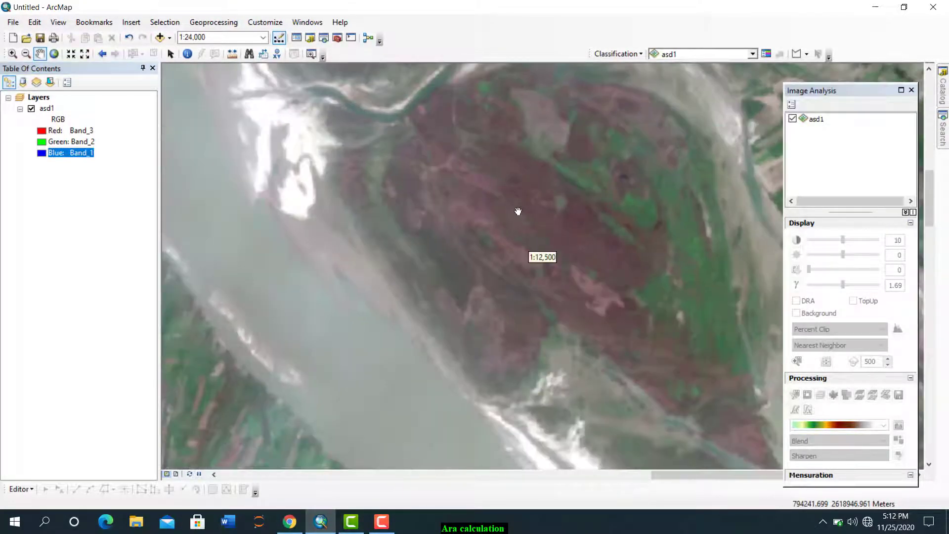
{"action": "scroll", "coordinate": [517, 216], "scroll_direction": "down", "scroll_amount": 2}
{"action": "scroll", "coordinate": [517, 216], "scroll_direction": "down", "scroll_amount": 3}
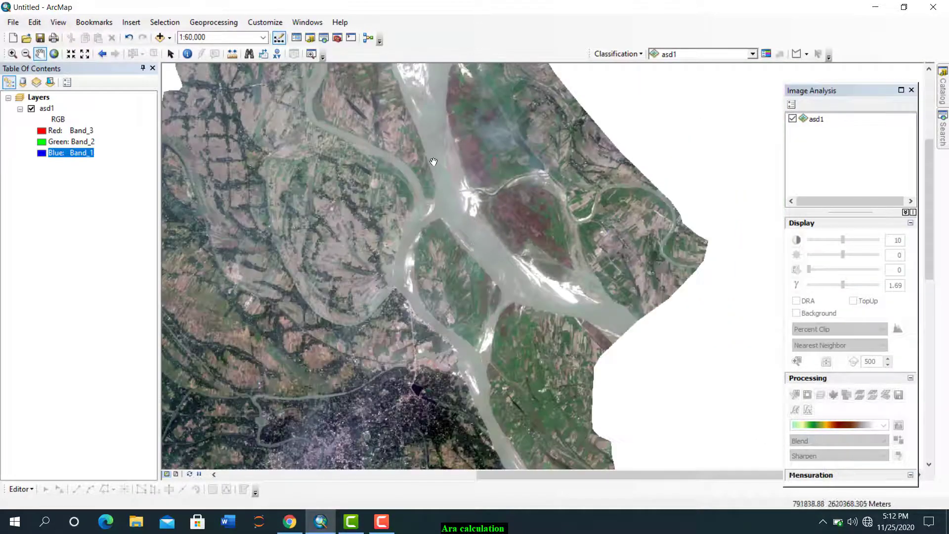
{"action": "scroll", "coordinate": [476, 206], "scroll_direction": "up", "scroll_amount": 3}
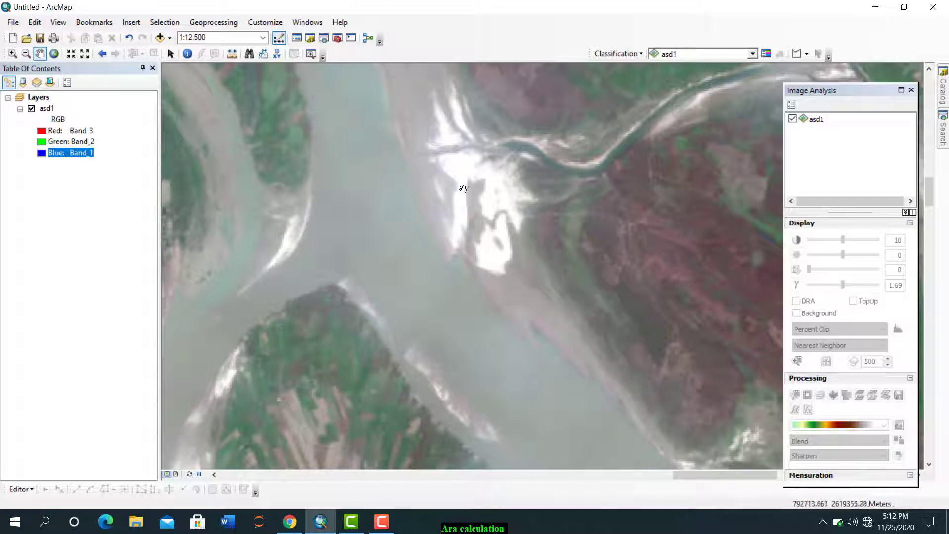
{"action": "scroll", "coordinate": [386, 254], "scroll_direction": "down", "scroll_amount": 2}
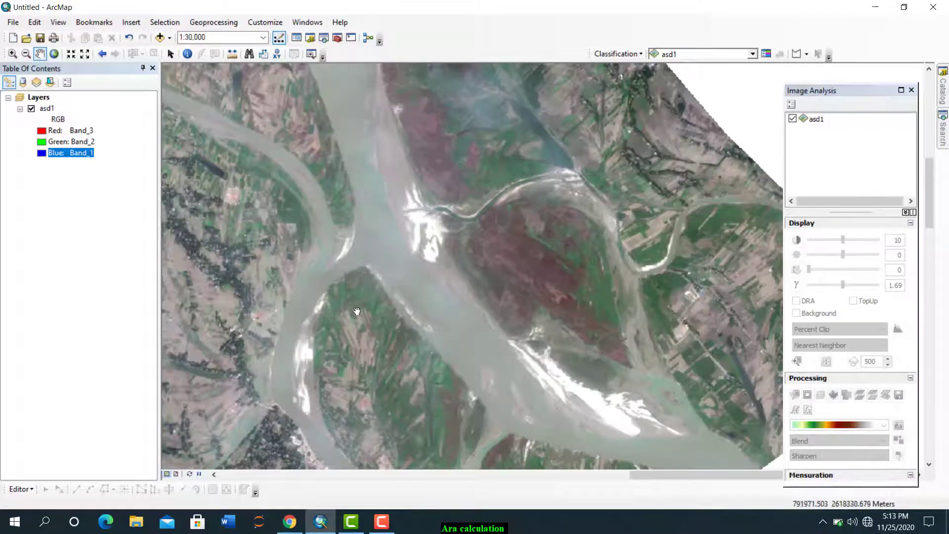
Step: Inspect the town, villages and farmland south of the river in the natural-colour asd1 image
{"action": "left_click_drag", "start_coordinate": [355, 313], "coordinate": [650, 143]}
{"action": "left_click_drag", "start_coordinate": [427, 307], "coordinate": [703, 95]}
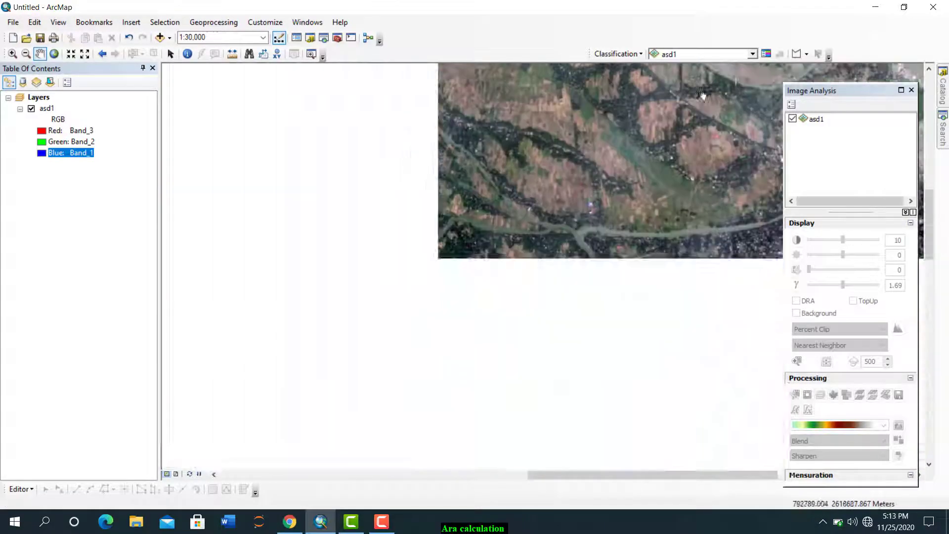
{"action": "left_click_drag", "start_coordinate": [634, 453], "coordinate": [544, 231]}
{"action": "left_click_drag", "start_coordinate": [312, 364], "coordinate": [390, 230]}
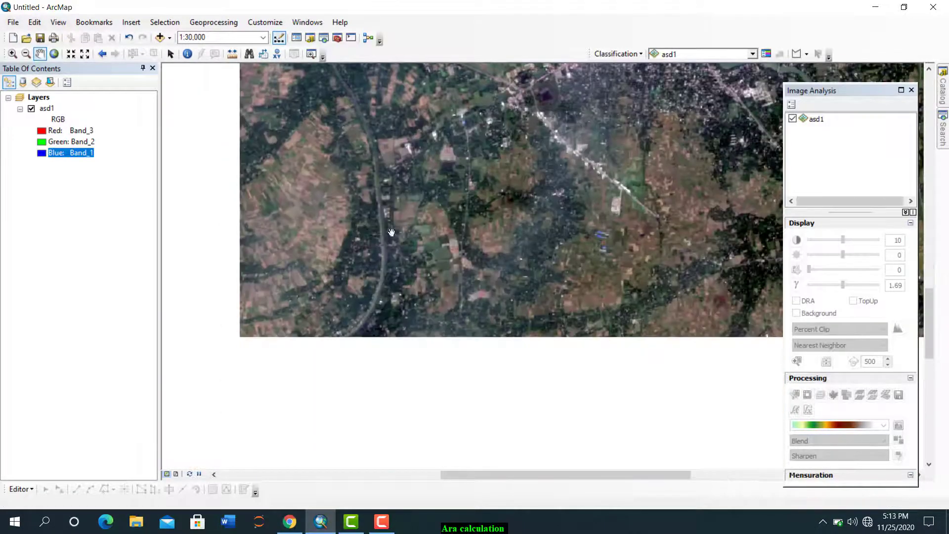
{"action": "left_click_drag", "start_coordinate": [530, 381], "coordinate": [432, 313]}
{"action": "left_click_drag", "start_coordinate": [519, 346], "coordinate": [424, 333]}
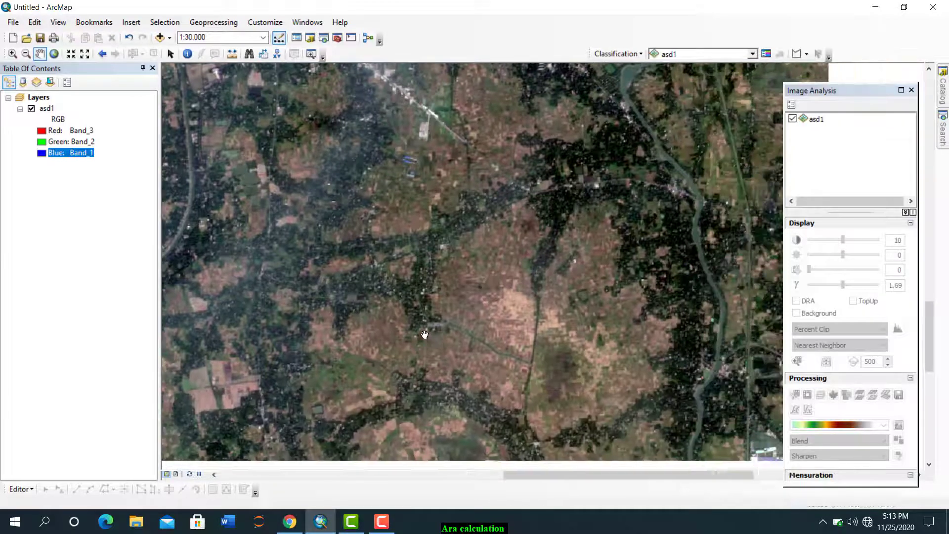
{"action": "scroll", "coordinate": [477, 270], "scroll_direction": "up", "scroll_amount": 3}
{"action": "scroll", "coordinate": [479, 285], "scroll_direction": "up", "scroll_amount": 5}
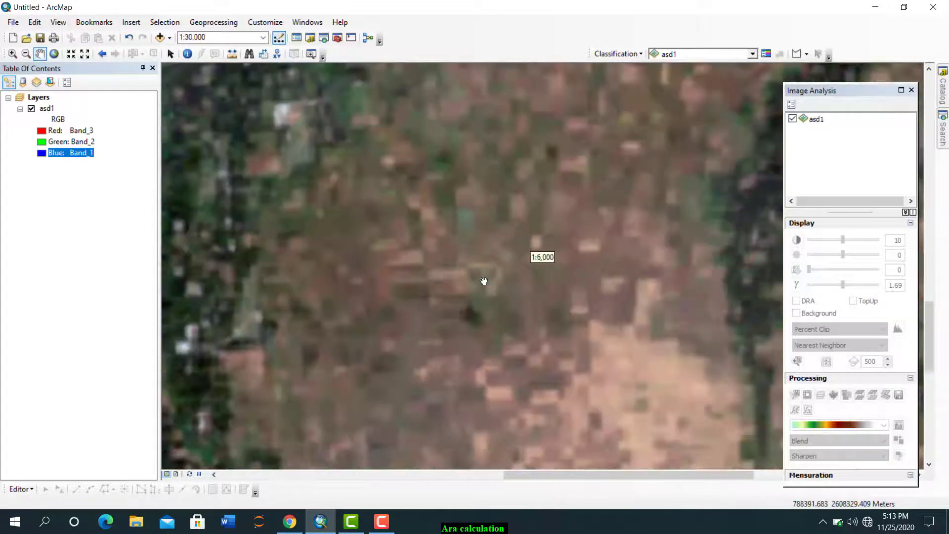
{"action": "scroll", "coordinate": [499, 269], "scroll_direction": "down", "scroll_amount": 2}
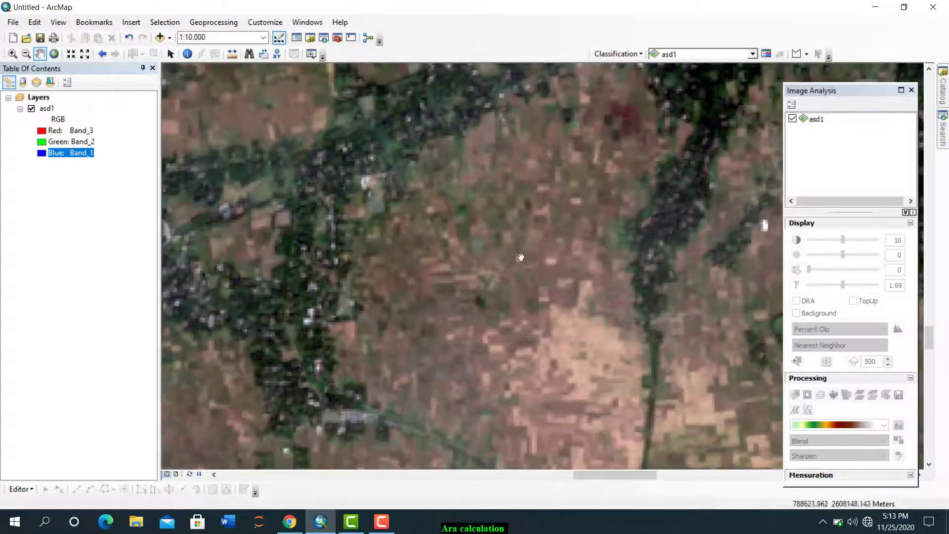
Step: Set the asd1 raster to a false-colour composite with Band_4 as red, Band_3 as green and Band_2 as blue
{"action": "left_click", "coordinate": [43, 132]}
{"action": "left_click", "coordinate": [65, 193]}
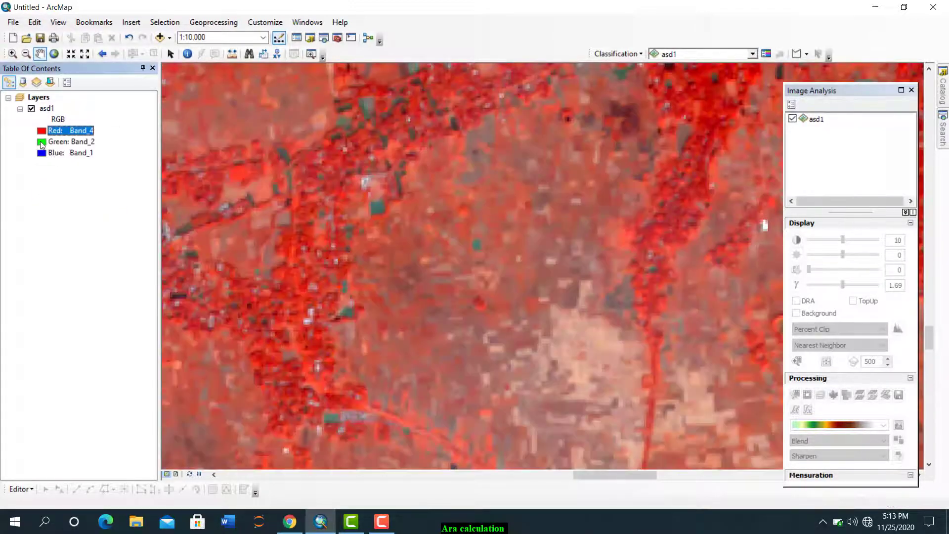
{"action": "left_click", "coordinate": [41, 142]}
{"action": "left_click", "coordinate": [70, 196]}
{"action": "left_click", "coordinate": [41, 152]}
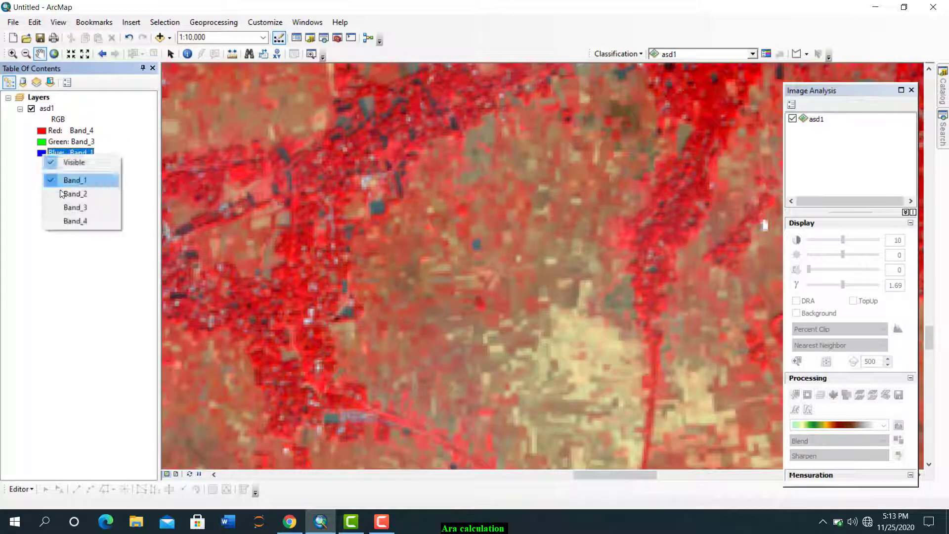
{"action": "left_click", "coordinate": [63, 193]}
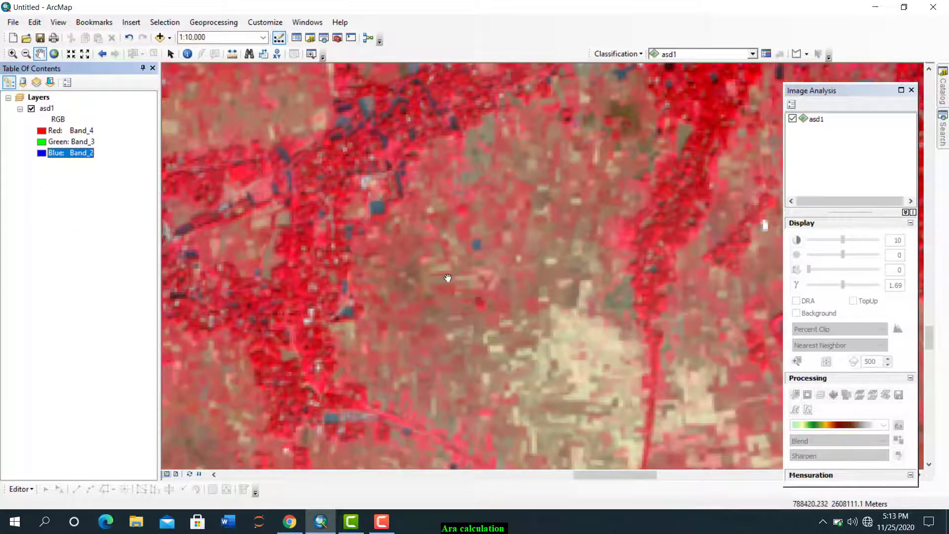
Step: Examine the vegetation, water bodies and fields of the false-colour asd1 image down to pixel level
{"action": "scroll", "coordinate": [447, 278], "scroll_direction": "down", "scroll_amount": 2}
{"action": "left_click_drag", "start_coordinate": [475, 216], "coordinate": [483, 290]}
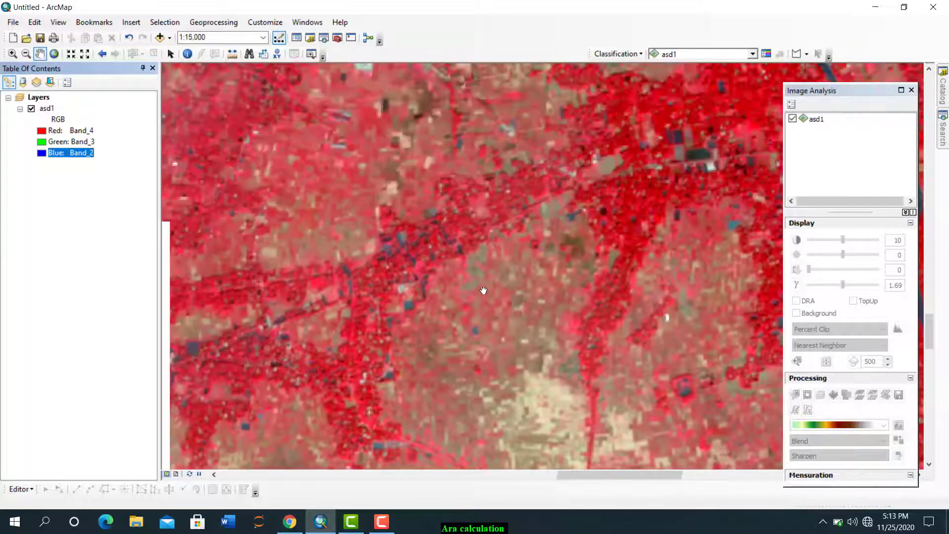
{"action": "scroll", "coordinate": [482, 284], "scroll_direction": "up", "scroll_amount": 3}
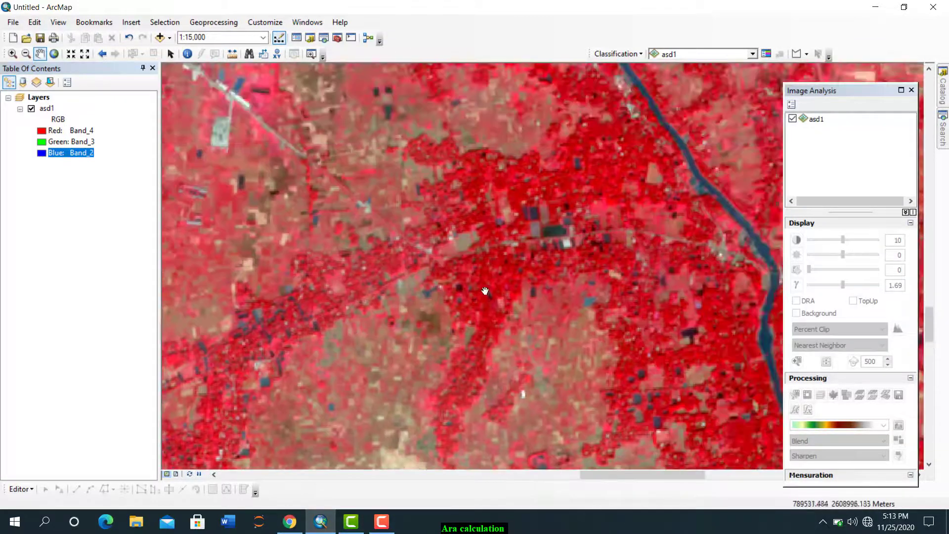
{"action": "scroll", "coordinate": [505, 280], "scroll_direction": "up", "scroll_amount": 4}
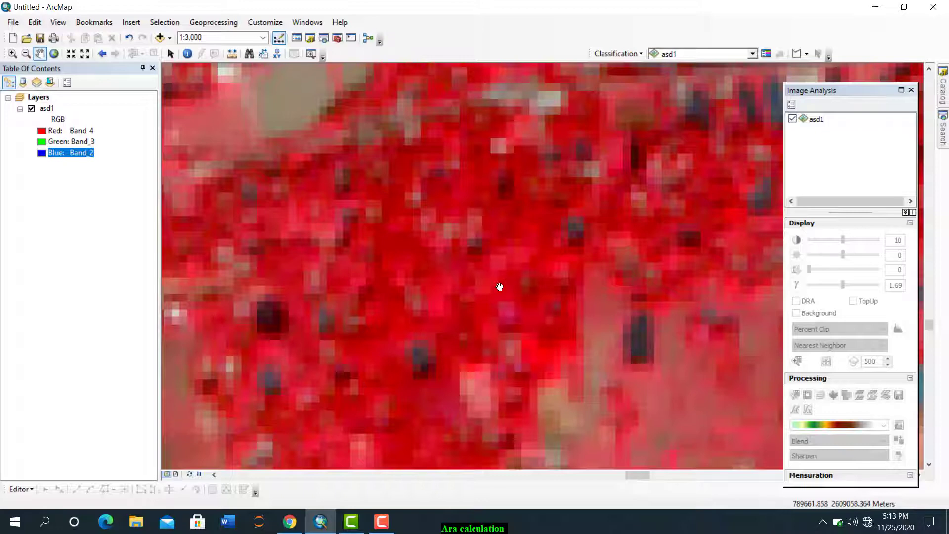
{"action": "scroll", "coordinate": [479, 287], "scroll_direction": "down", "scroll_amount": 1}
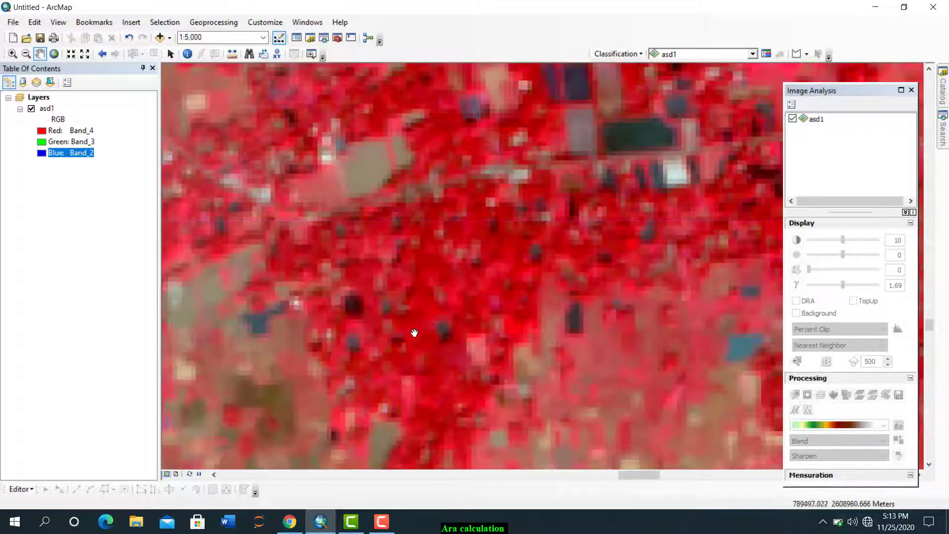
{"action": "left_click_drag", "start_coordinate": [414, 333], "coordinate": [503, 249]}
{"action": "left_click_drag", "start_coordinate": [500, 339], "coordinate": [509, 222]}
{"action": "left_click_drag", "start_coordinate": [443, 295], "coordinate": [191, 249]}
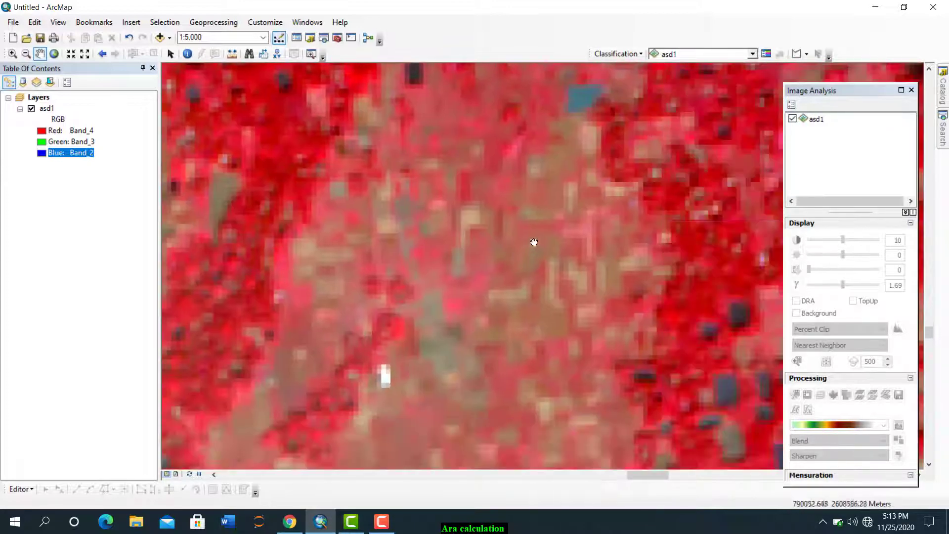
{"action": "left_click_drag", "start_coordinate": [504, 188], "coordinate": [465, 301]}
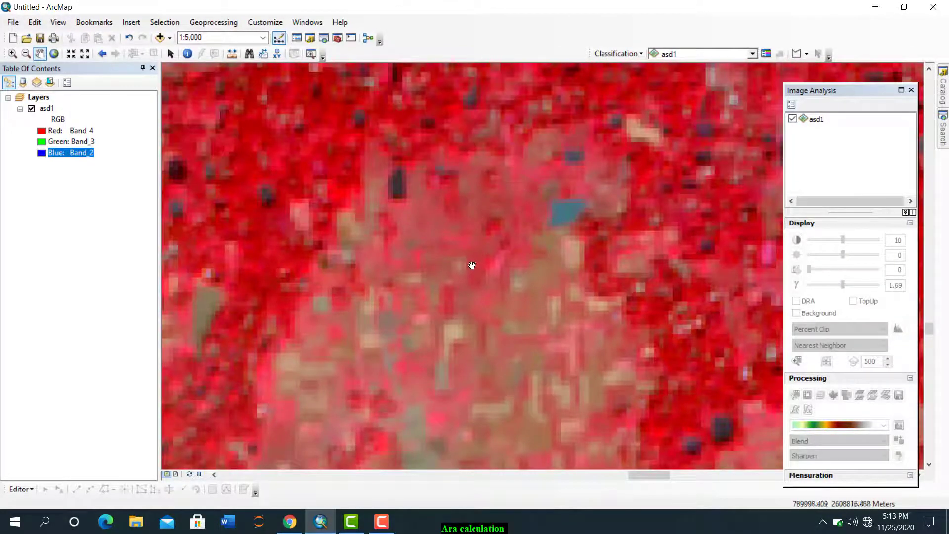
{"action": "scroll", "coordinate": [470, 267], "scroll_direction": "down", "scroll_amount": 1}
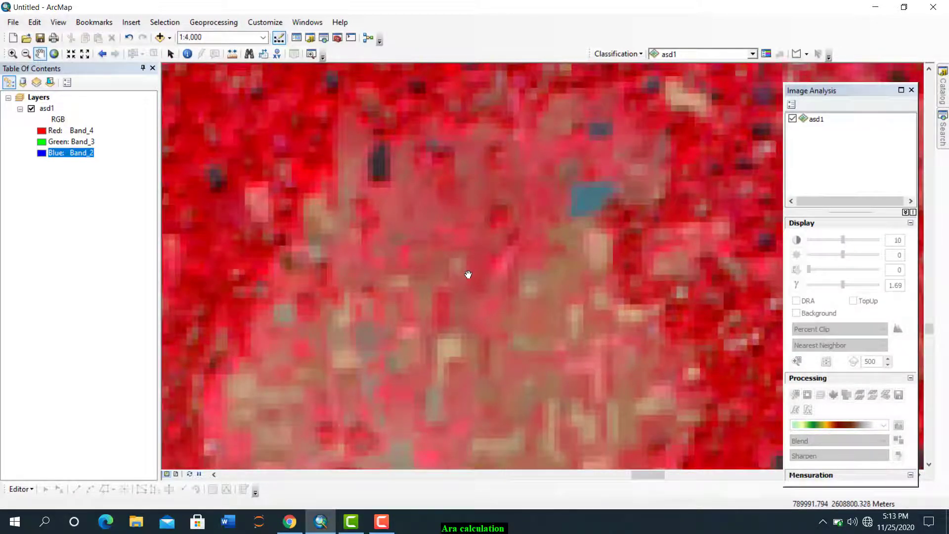
{"action": "scroll", "coordinate": [467, 242], "scroll_direction": "down", "scroll_amount": 2}
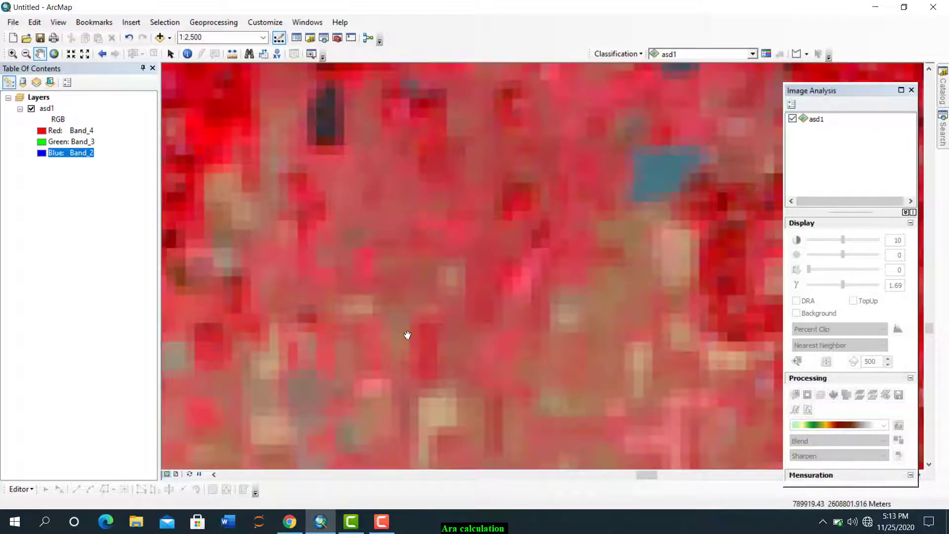
{"action": "scroll", "coordinate": [461, 323], "scroll_direction": "up", "scroll_amount": 4}
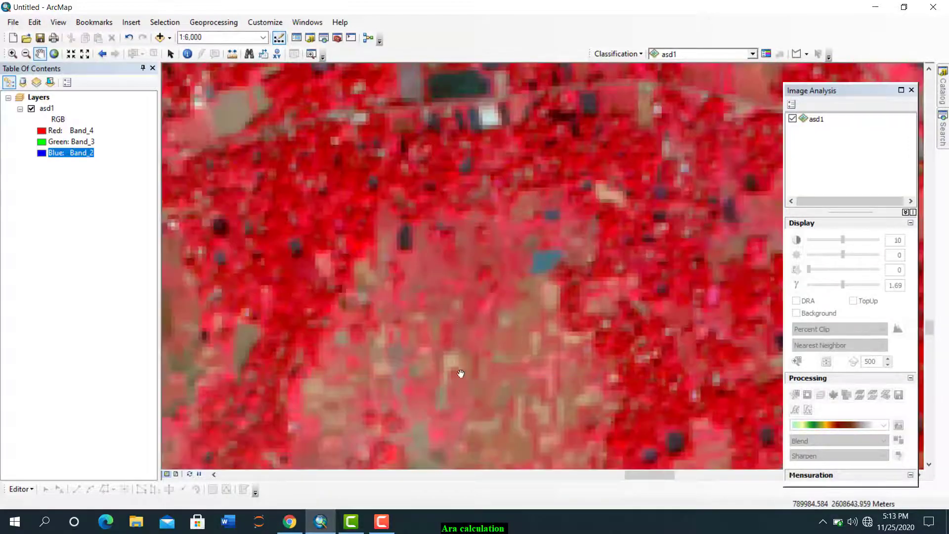
{"action": "left_click_drag", "start_coordinate": [459, 374], "coordinate": [475, 241]}
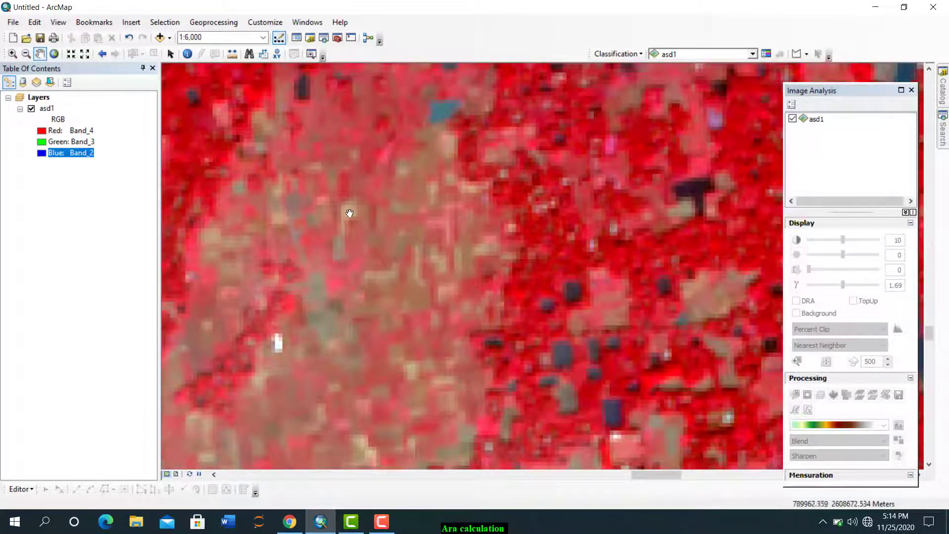
{"action": "scroll", "coordinate": [350, 212], "scroll_direction": "down", "scroll_amount": 3}
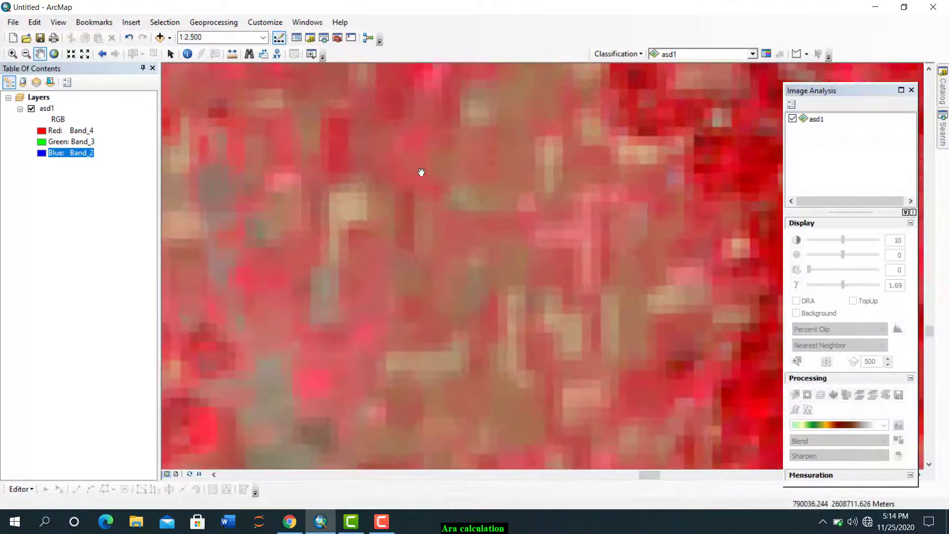
Step: Compare individual crop-field pixels in the Band_4, Band_3, Band_2 display of asd1 at close and wider scales
{"action": "scroll", "coordinate": [348, 209], "scroll_direction": "down", "scroll_amount": 2}
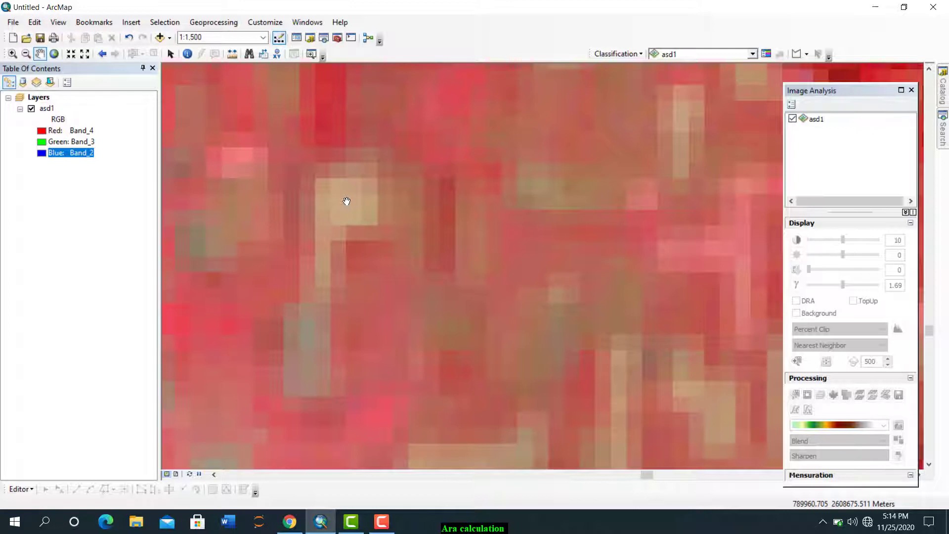
{"action": "scroll", "coordinate": [361, 212], "scroll_direction": "up", "scroll_amount": 2}
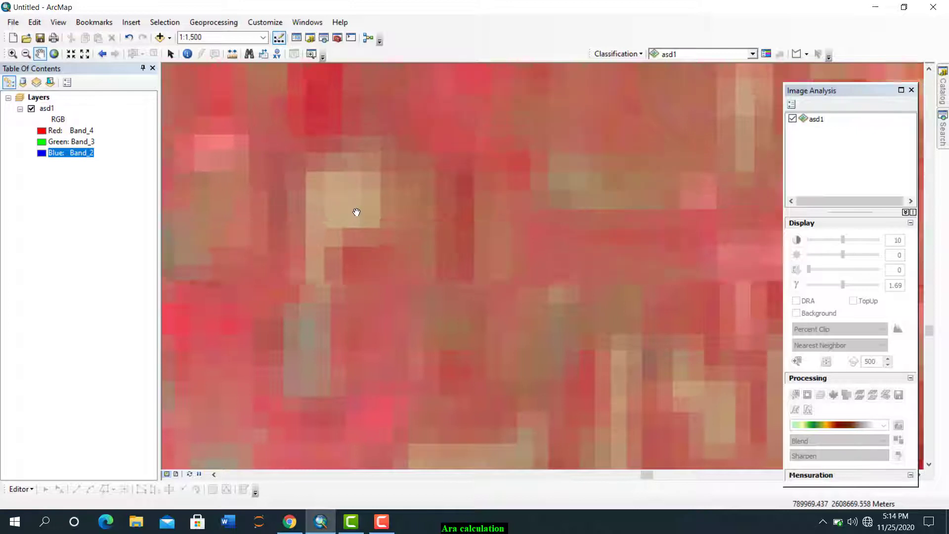
{"action": "scroll", "coordinate": [359, 216], "scroll_direction": "down", "scroll_amount": 2}
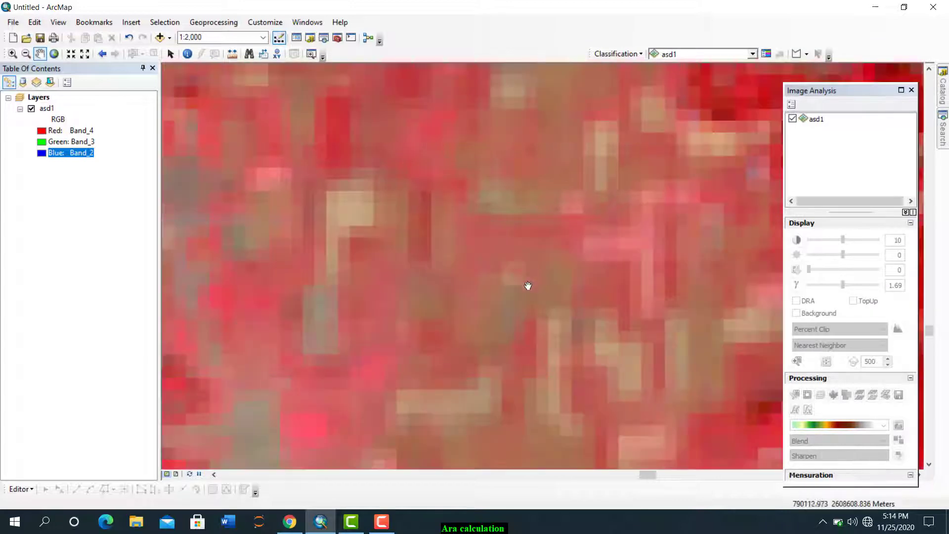
{"action": "left_click_drag", "start_coordinate": [518, 285], "coordinate": [422, 238]}
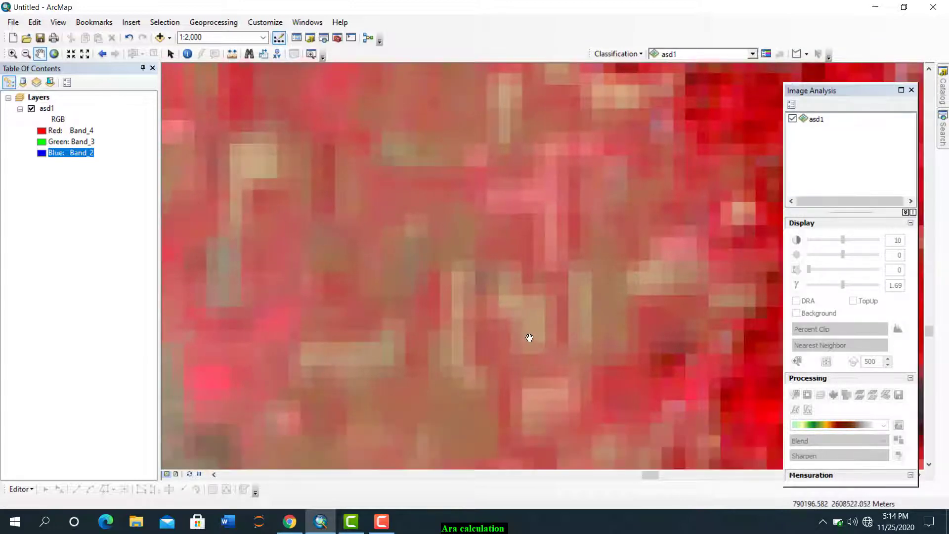
{"action": "scroll", "coordinate": [527, 336], "scroll_direction": "up", "scroll_amount": 2}
{"action": "scroll", "coordinate": [453, 327], "scroll_direction": "down", "scroll_amount": 2}
{"action": "scroll", "coordinate": [445, 307], "scroll_direction": "down", "scroll_amount": 3}
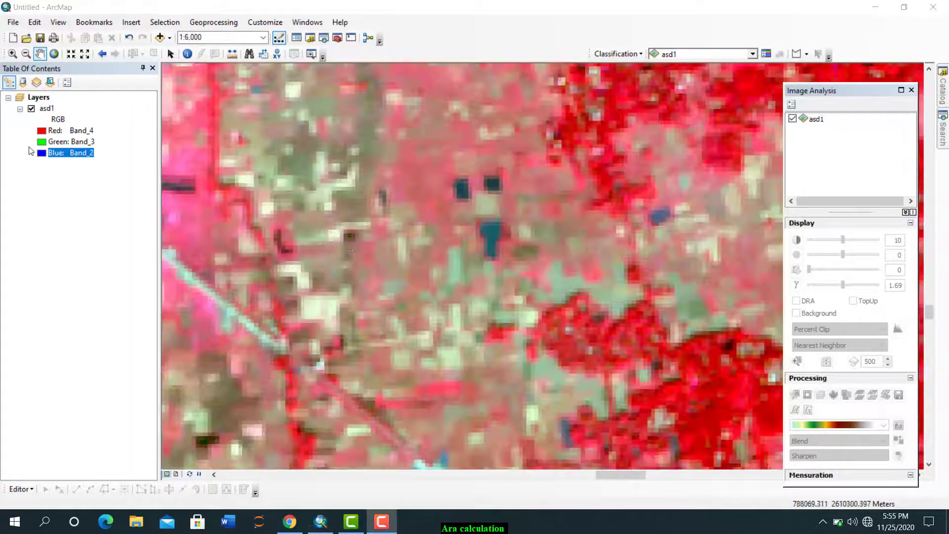
Step: Set the asd1 band combination to Band_4 as red, Band_2 as green and Band_1 as blue
{"action": "left_click", "coordinate": [49, 131]}
{"action": "left_click", "coordinate": [55, 197]}
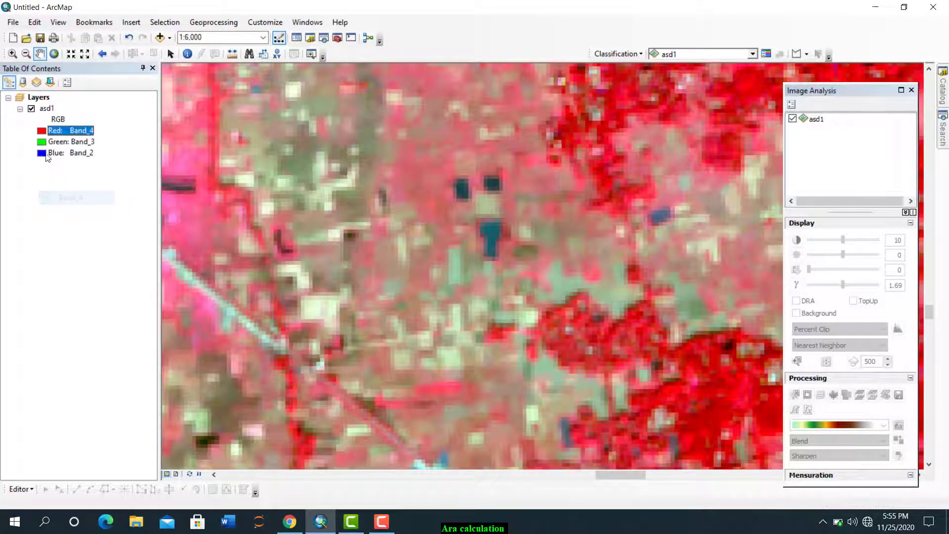
{"action": "left_click", "coordinate": [45, 142]}
{"action": "left_click", "coordinate": [56, 180]}
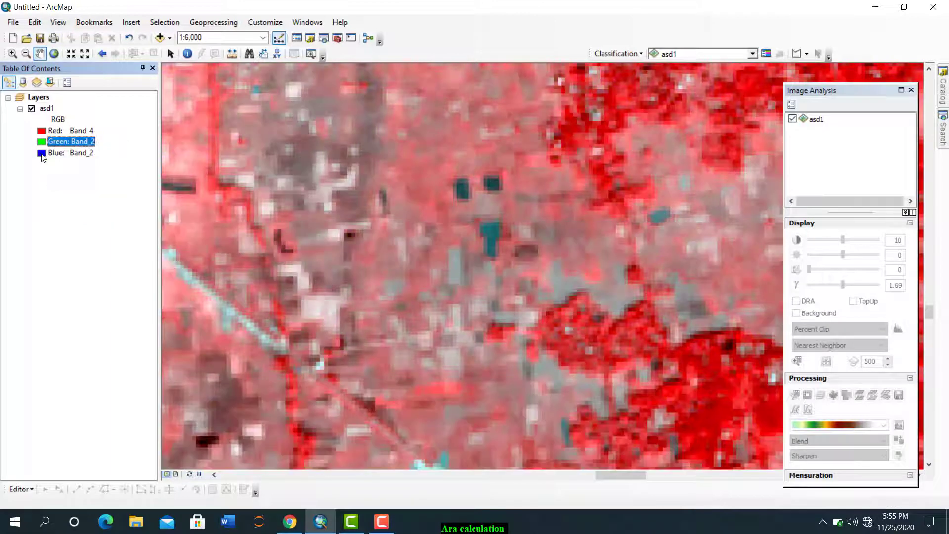
{"action": "left_click", "coordinate": [45, 154]}
{"action": "left_click", "coordinate": [53, 179]}
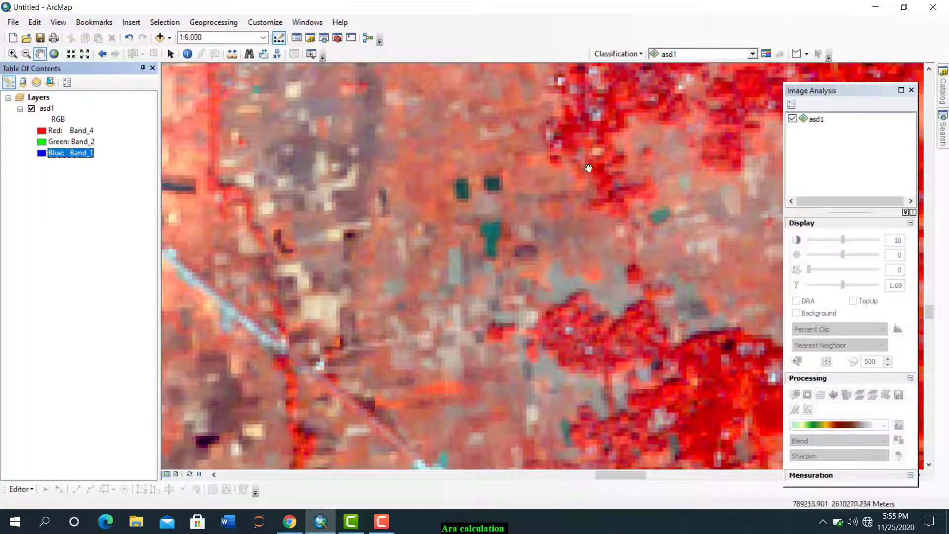
Step: Examine the asd1 image in the 4-2-1 band combination, from the full extent down to farmland, canal and vegetation pixels
{"action": "left_click", "coordinate": [53, 54]}
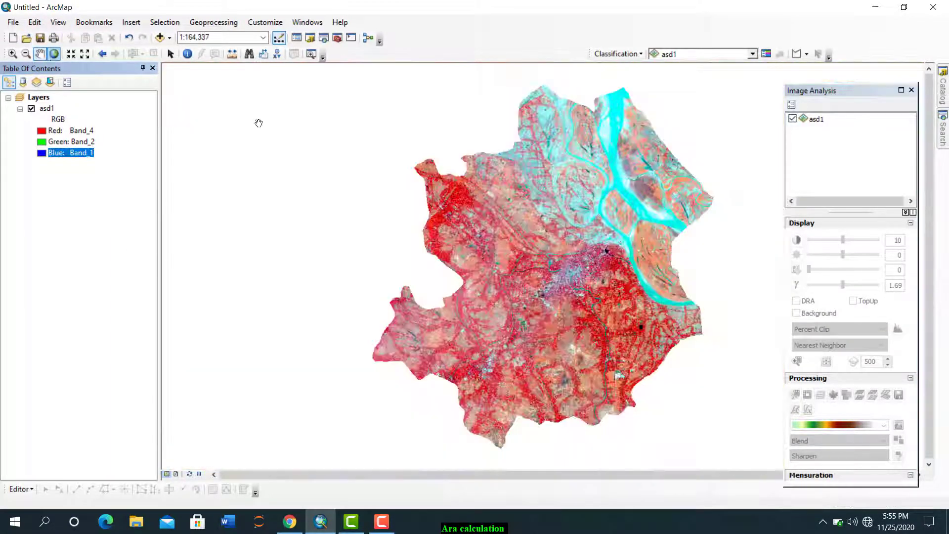
{"action": "scroll", "coordinate": [568, 273], "scroll_direction": "down", "scroll_amount": 3}
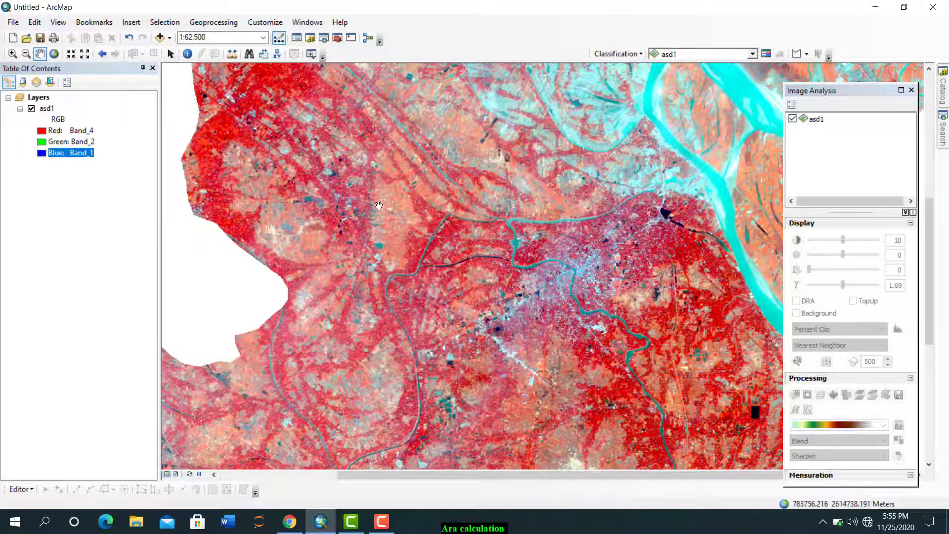
{"action": "scroll", "coordinate": [393, 217], "scroll_direction": "down", "scroll_amount": 3}
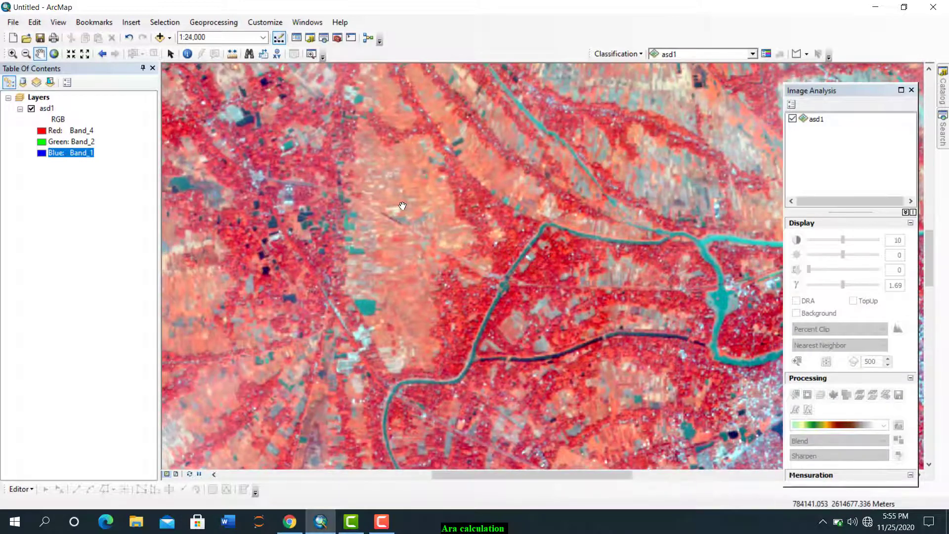
{"action": "scroll", "coordinate": [402, 190], "scroll_direction": "down", "scroll_amount": 3}
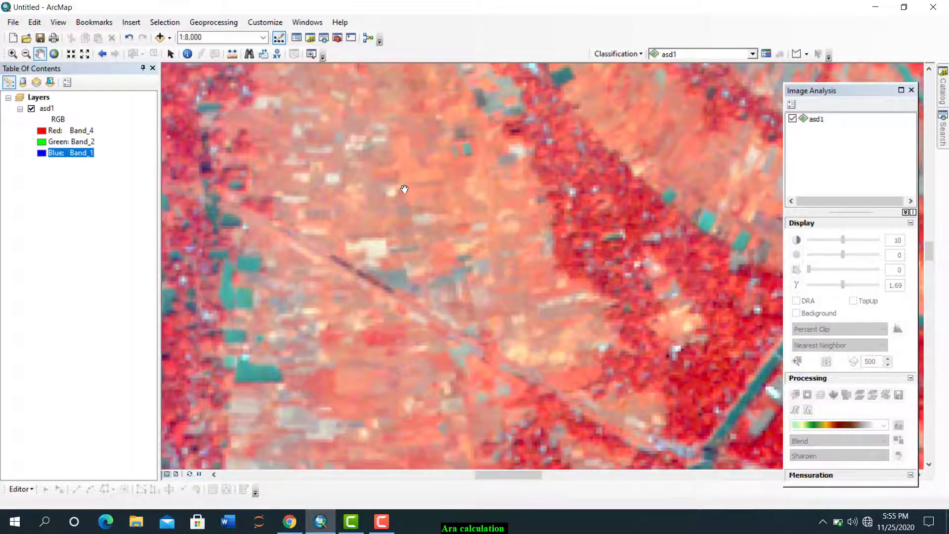
{"action": "scroll", "coordinate": [405, 192], "scroll_direction": "down", "scroll_amount": 2}
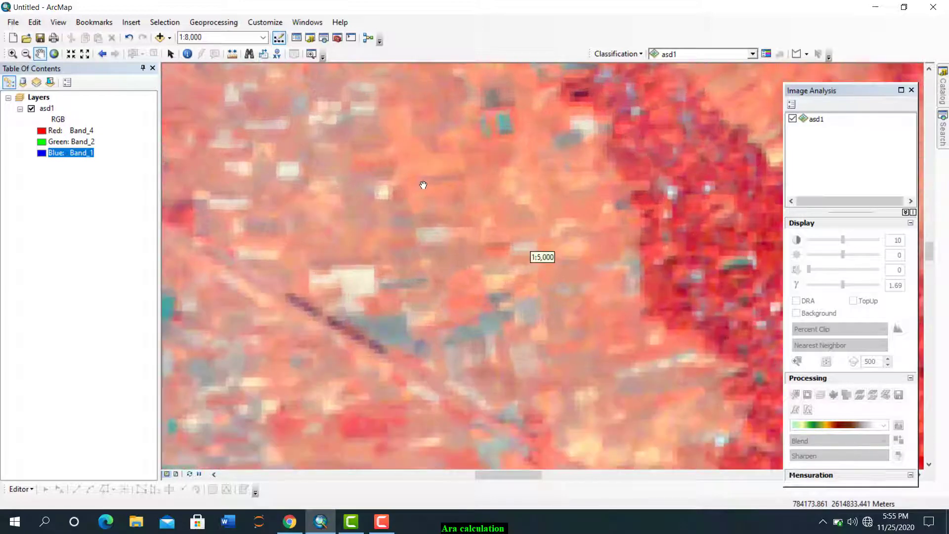
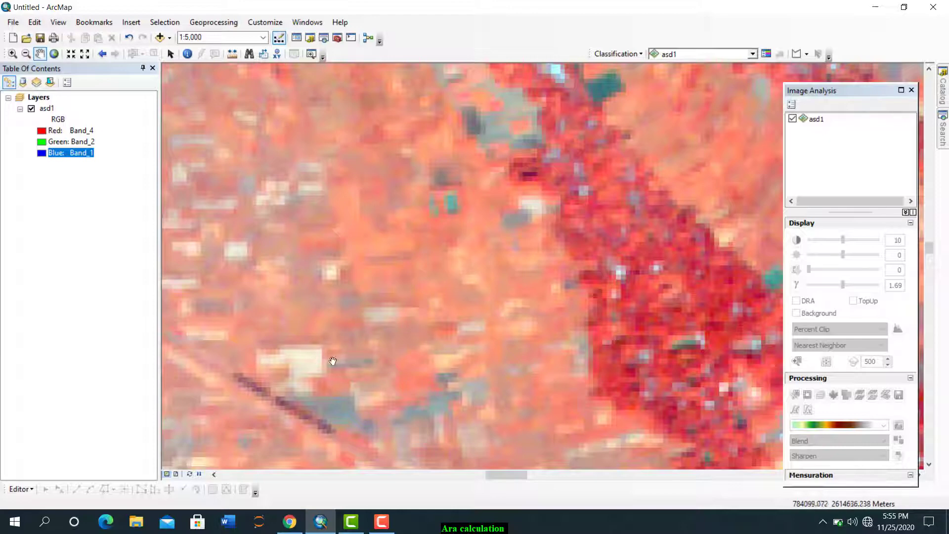
{"action": "left_click_drag", "start_coordinate": [485, 285], "coordinate": [343, 259]}
{"action": "left_click_drag", "start_coordinate": [424, 384], "coordinate": [305, 303]}
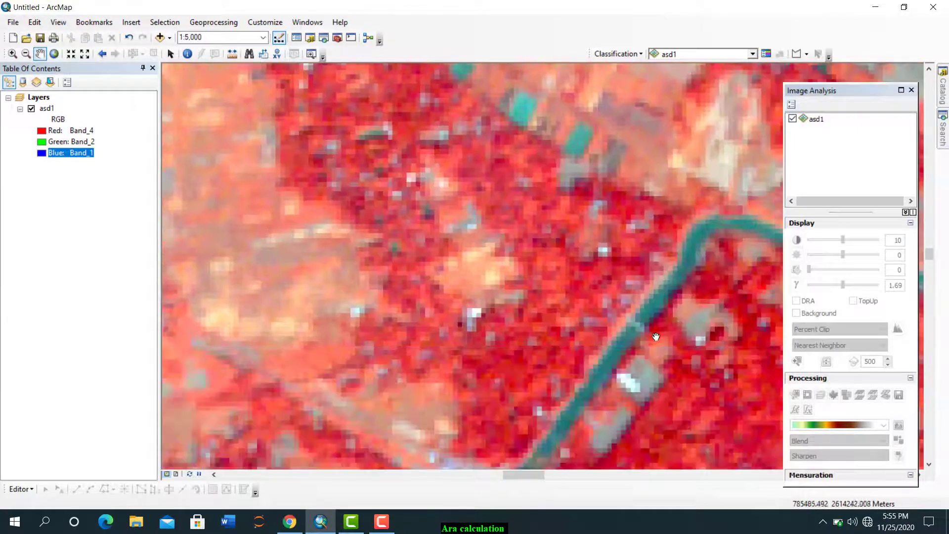
{"action": "left_click_drag", "start_coordinate": [633, 343], "coordinate": [468, 284]}
{"action": "scroll", "coordinate": [608, 333], "scroll_direction": "down", "scroll_amount": 3}
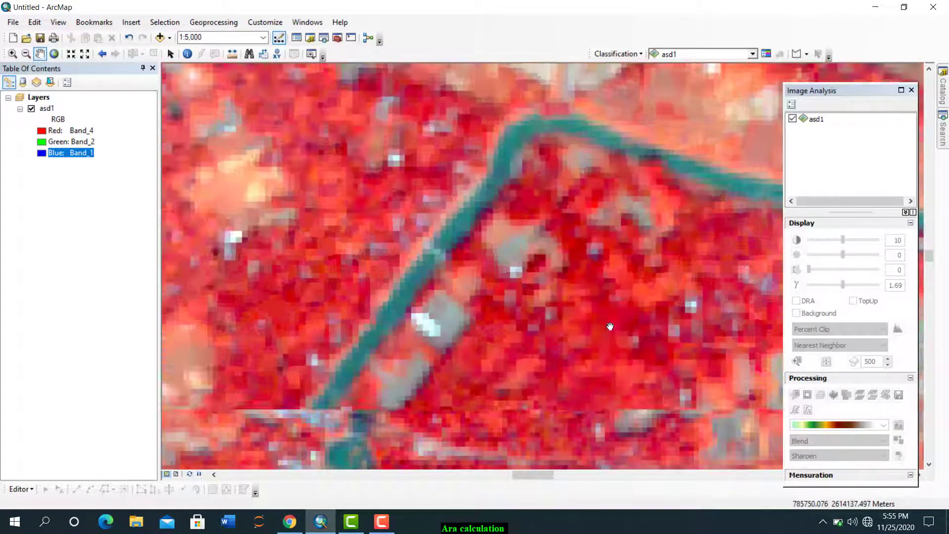
{"action": "scroll", "coordinate": [615, 324], "scroll_direction": "down", "scroll_amount": 2}
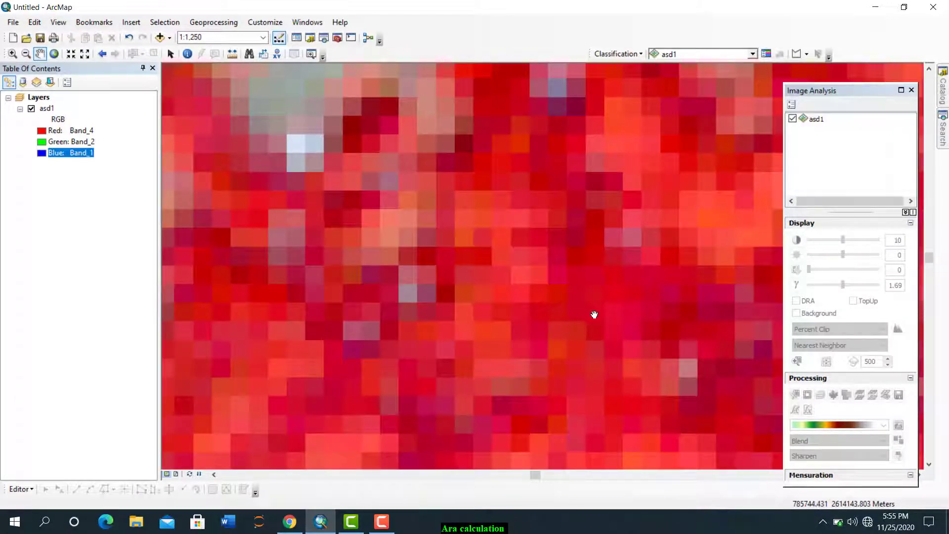
{"action": "scroll", "coordinate": [594, 314], "scroll_direction": "up", "scroll_amount": 4}
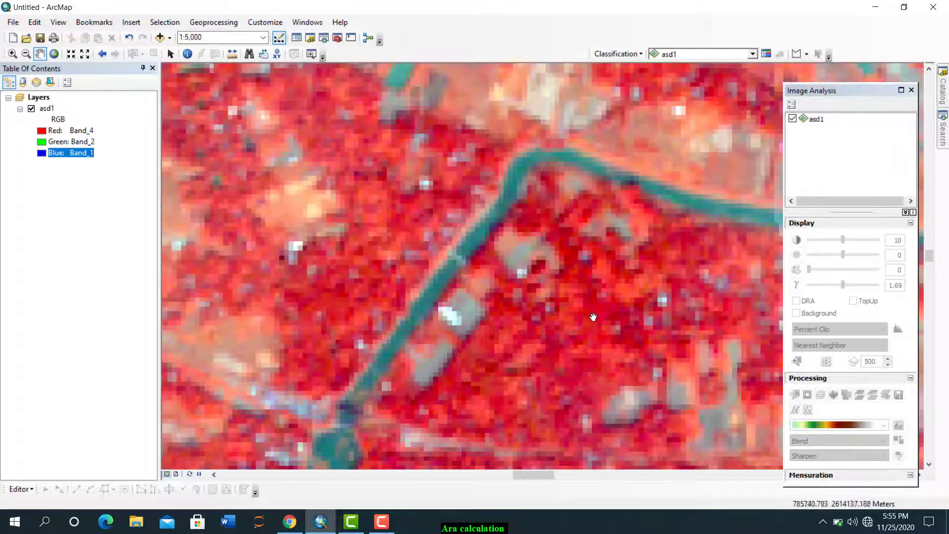
{"action": "left_click_drag", "start_coordinate": [465, 303], "coordinate": [493, 202]}
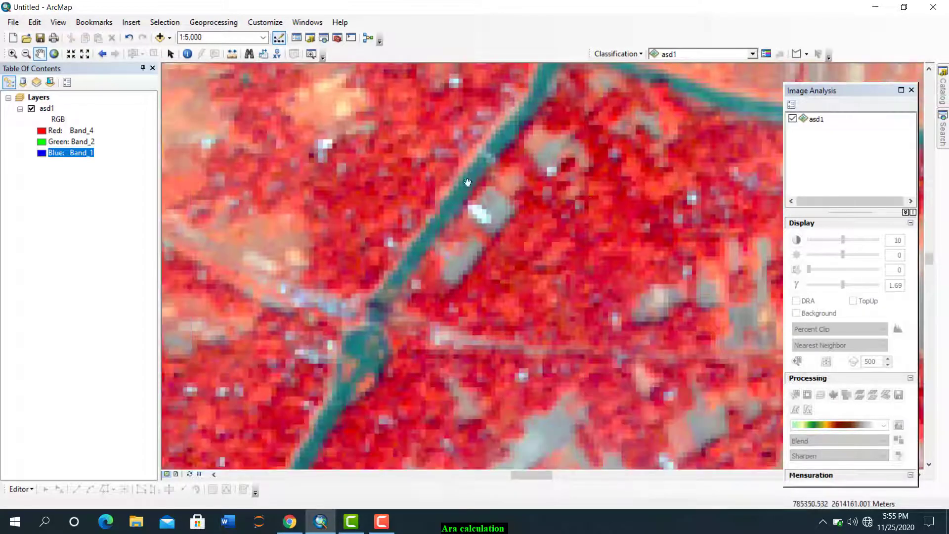
{"action": "scroll", "coordinate": [602, 322], "scroll_direction": "up", "scroll_amount": 3}
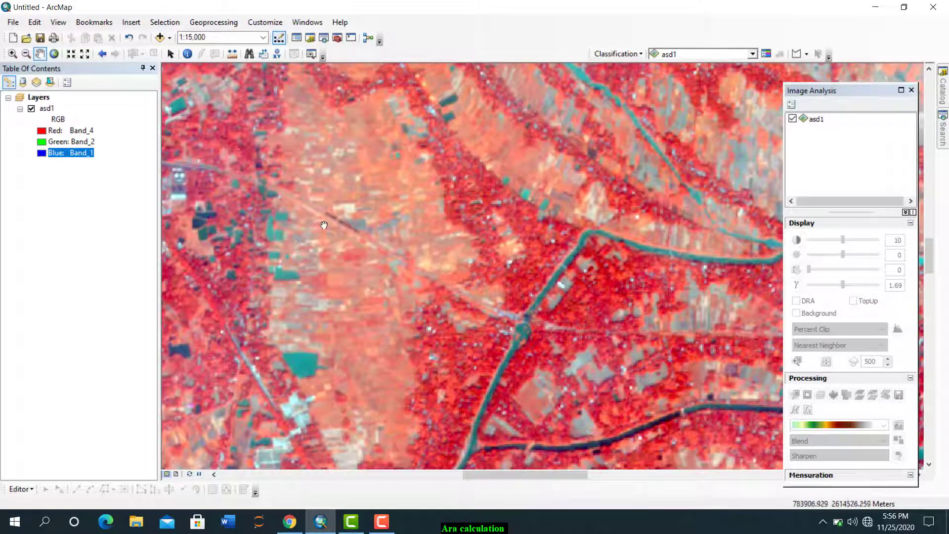
Step: Close and reopen the Image Analysis window and select the asd1 layer in it
{"action": "left_click", "coordinate": [912, 91]}
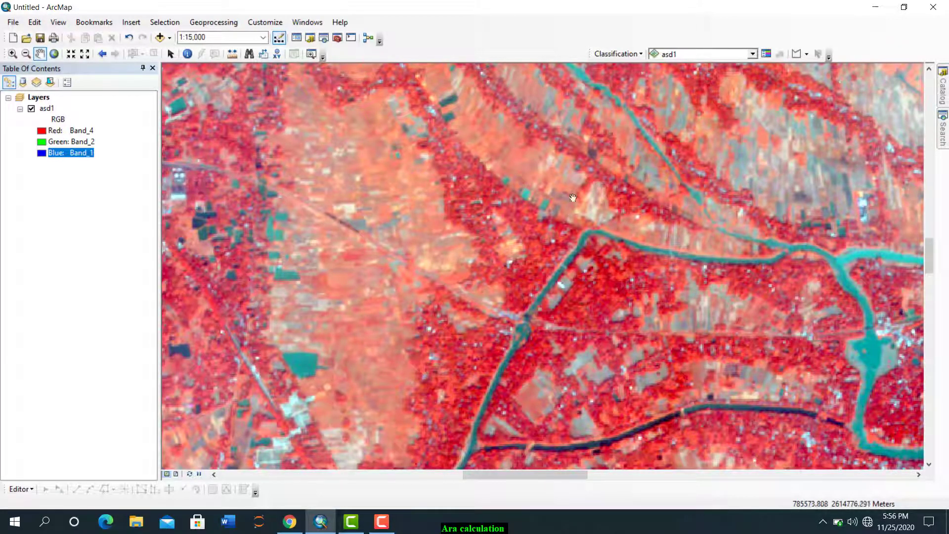
{"action": "left_click", "coordinate": [307, 22]}
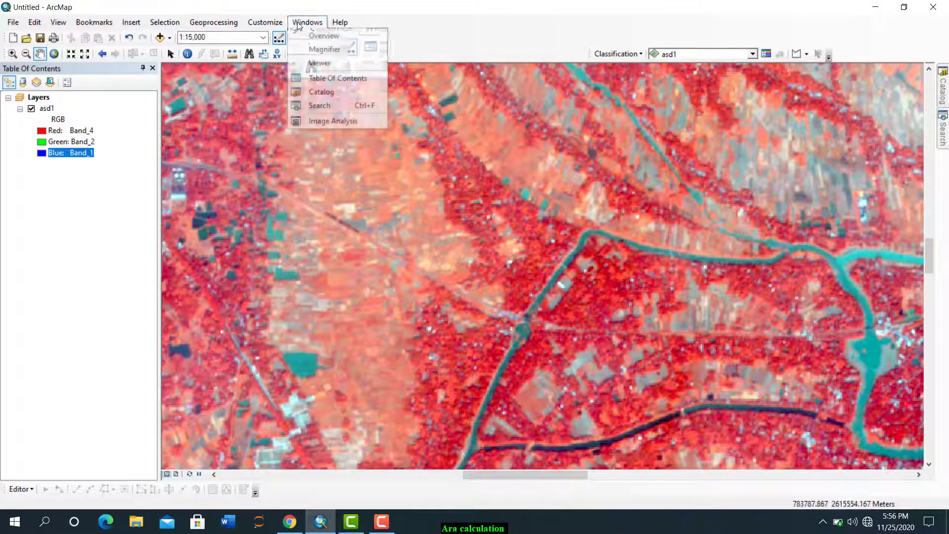
{"action": "left_click", "coordinate": [327, 121]}
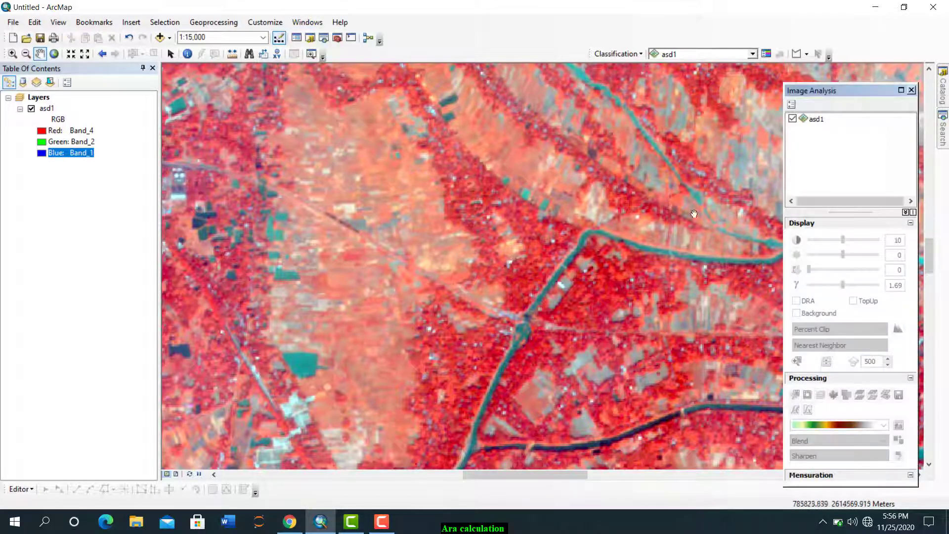
{"action": "left_click", "coordinate": [818, 119]}
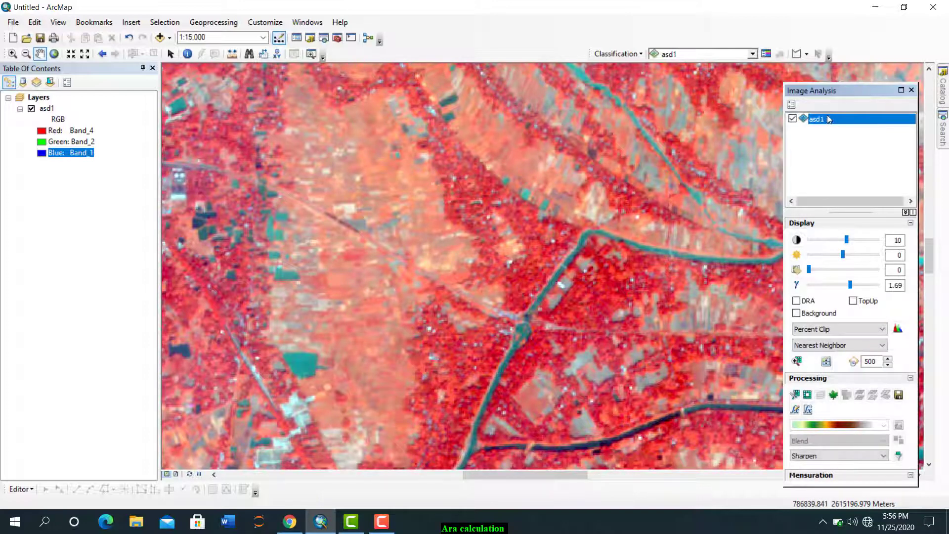
Step: Turn DRA on for the asd1 layer and switch it off again to compare the display
{"action": "left_click", "coordinate": [796, 301]}
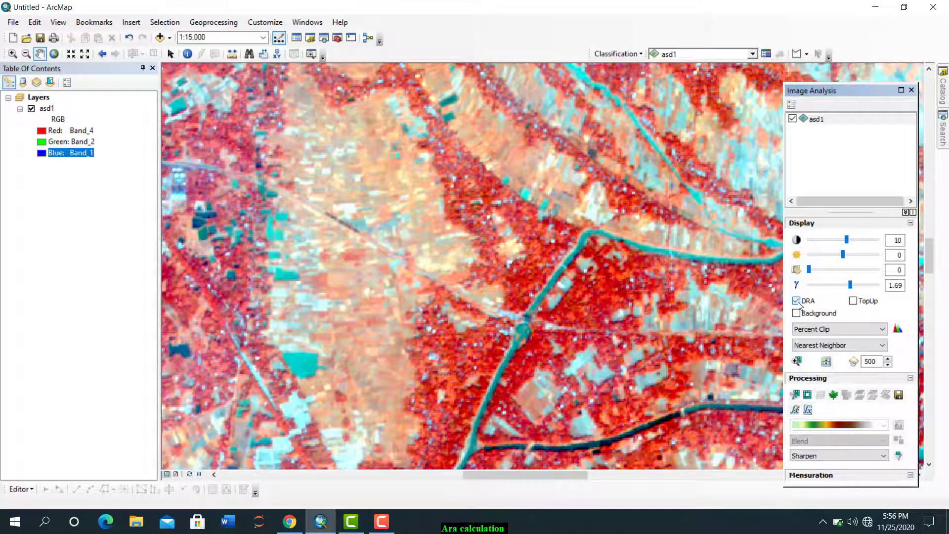
{"action": "left_click", "coordinate": [796, 301]}
Step: Turn on DRA for asd1 with the northern river reach in view
{"action": "scroll", "coordinate": [519, 318], "scroll_direction": "down", "scroll_amount": 2}
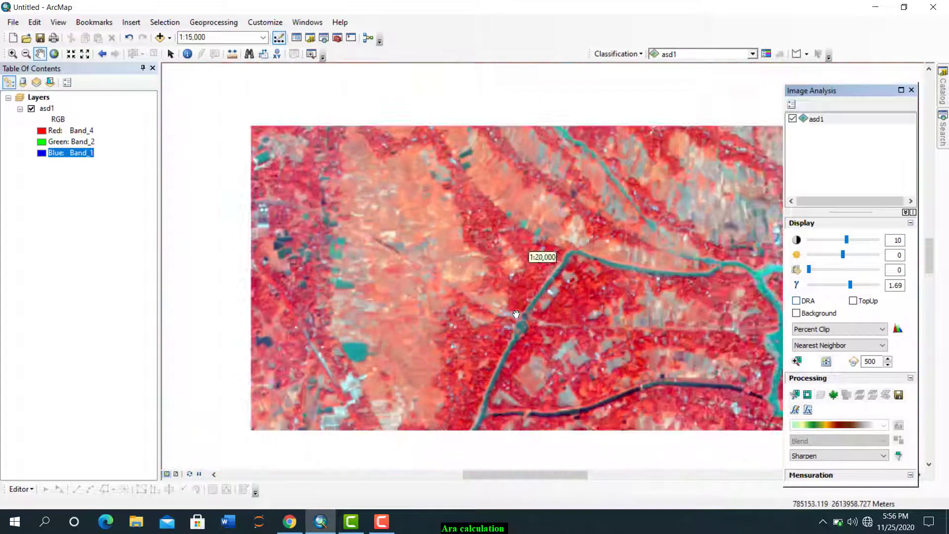
{"action": "scroll", "coordinate": [516, 315], "scroll_direction": "down", "scroll_amount": 3}
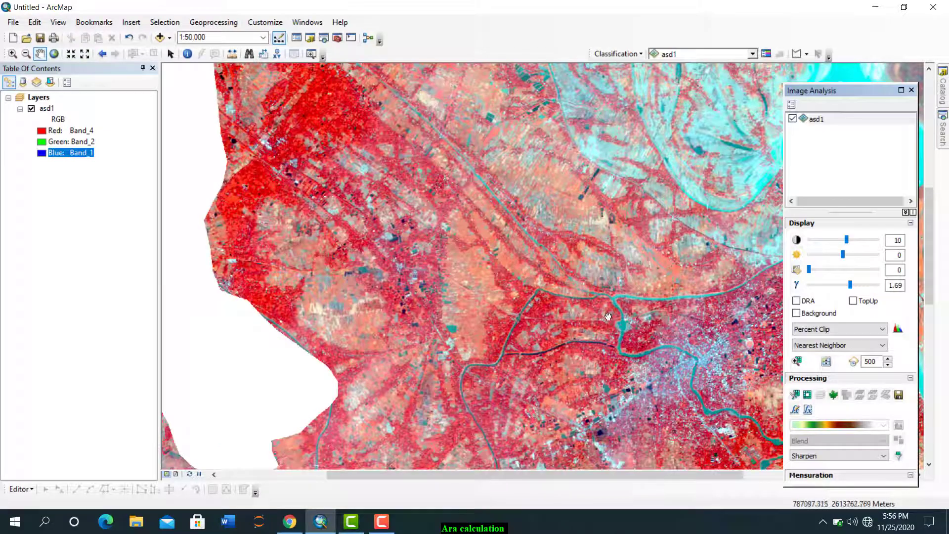
{"action": "left_click_drag", "start_coordinate": [608, 317], "coordinate": [467, 250]}
{"action": "left_click_drag", "start_coordinate": [567, 168], "coordinate": [529, 314]}
{"action": "left_click_drag", "start_coordinate": [520, 174], "coordinate": [584, 321]}
{"action": "left_click_drag", "start_coordinate": [589, 252], "coordinate": [577, 367]}
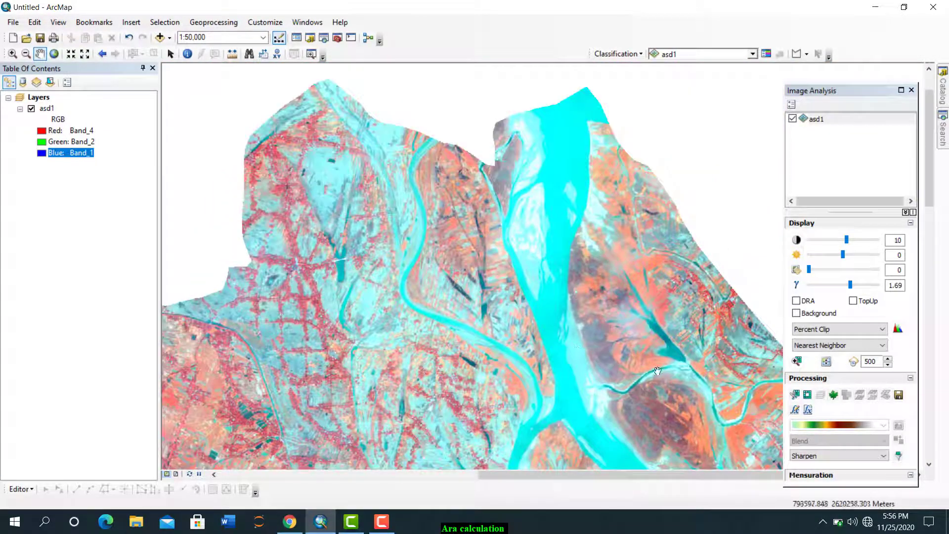
{"action": "left_click", "coordinate": [796, 301]}
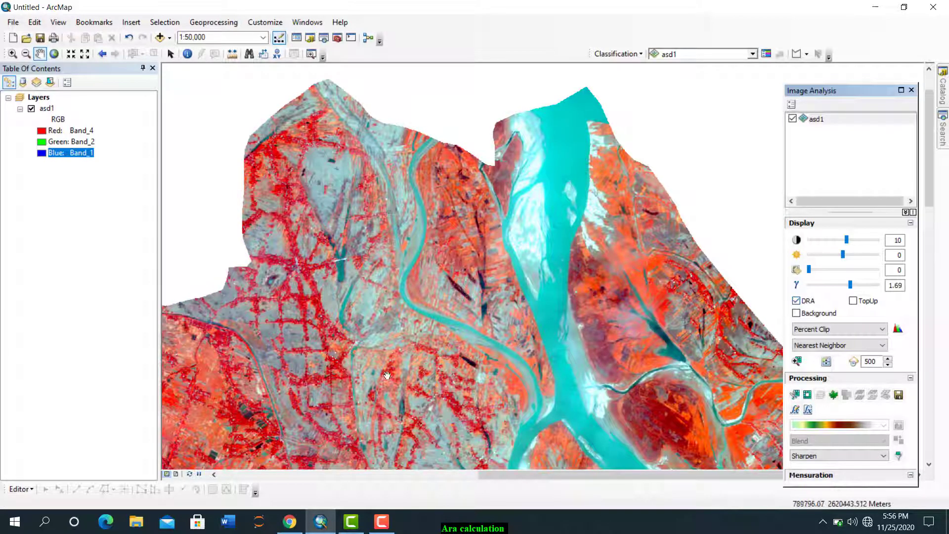
Step: Examine the river, settlements and north-western farmland of asd1 with DRA enabled
{"action": "scroll", "coordinate": [525, 339], "scroll_direction": "down", "scroll_amount": 2}
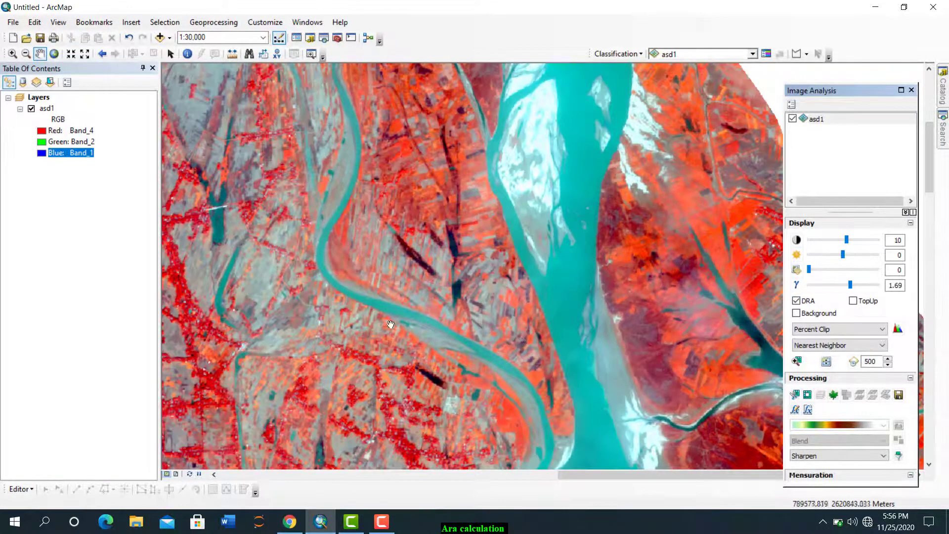
{"action": "left_click_drag", "start_coordinate": [375, 337], "coordinate": [668, 250]}
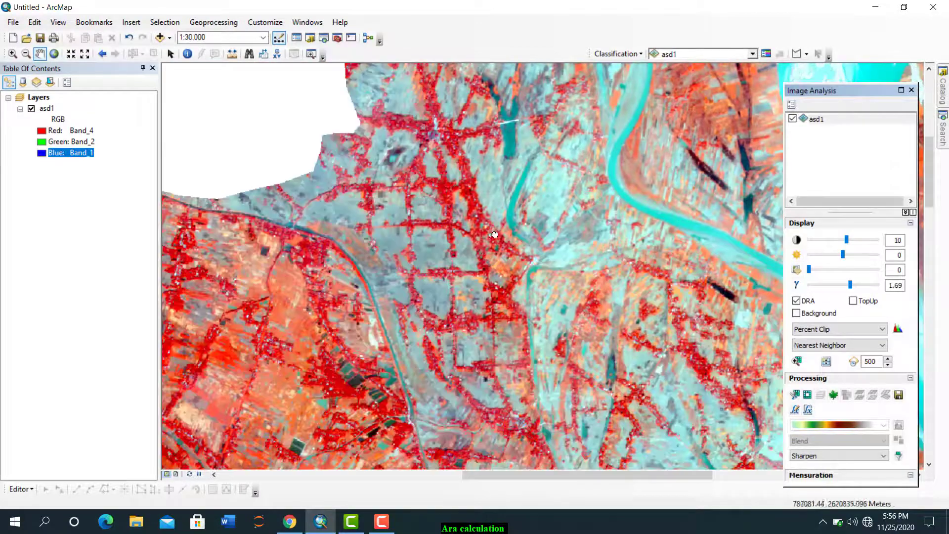
{"action": "left_click_drag", "start_coordinate": [353, 234], "coordinate": [556, 197]}
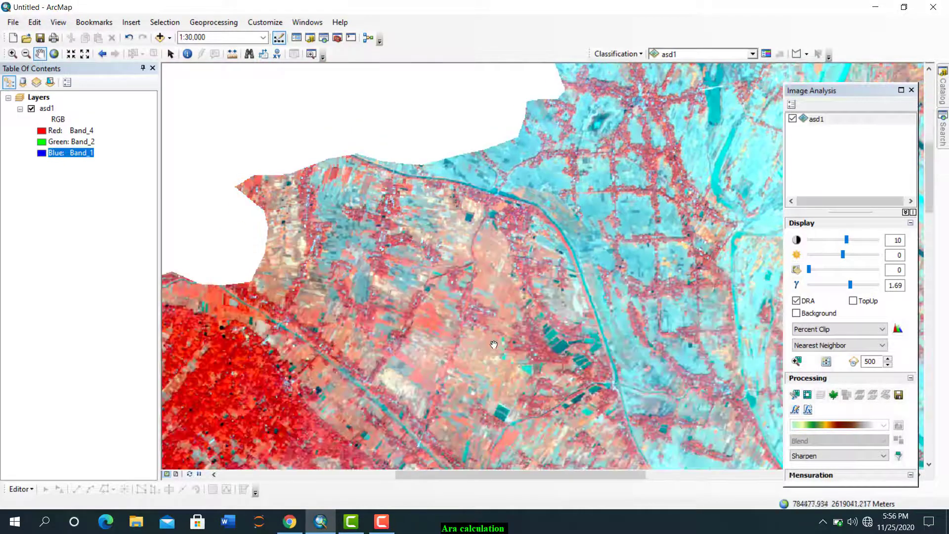
{"action": "left_click_drag", "start_coordinate": [493, 344], "coordinate": [568, 216]}
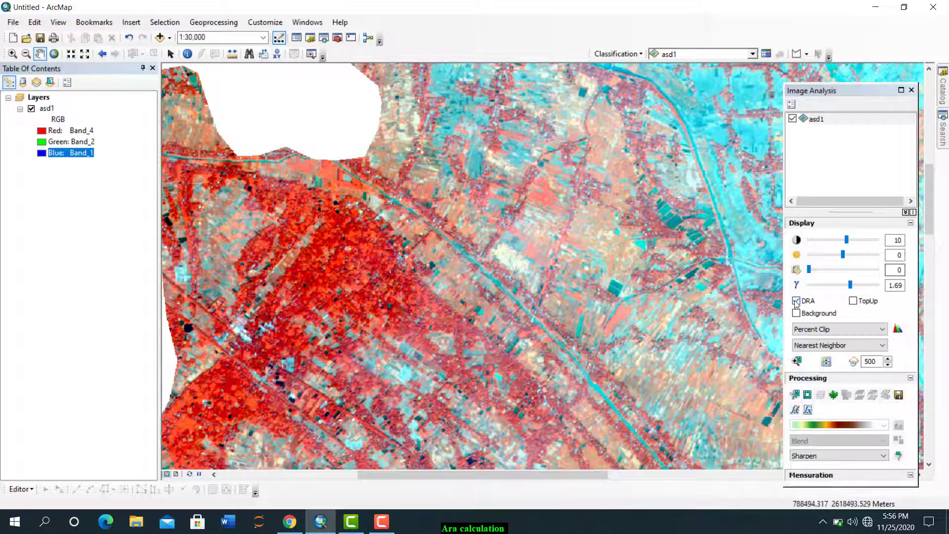
Step: Turn off DRA for asd1 and inspect the farmland from the north-western boundary towards the town
{"action": "left_click", "coordinate": [796, 300]}
{"action": "scroll", "coordinate": [588, 352], "scroll_direction": "up", "scroll_amount": 1}
{"action": "scroll", "coordinate": [588, 353], "scroll_direction": "up", "scroll_amount": 1}
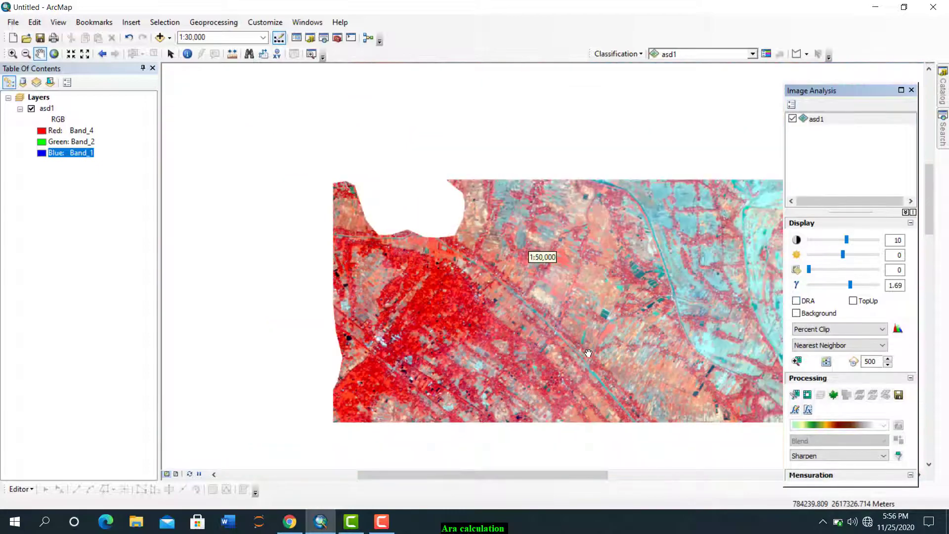
{"action": "left_click_drag", "start_coordinate": [568, 401], "coordinate": [558, 233]}
{"action": "left_click_drag", "start_coordinate": [541, 294], "coordinate": [339, 255]}
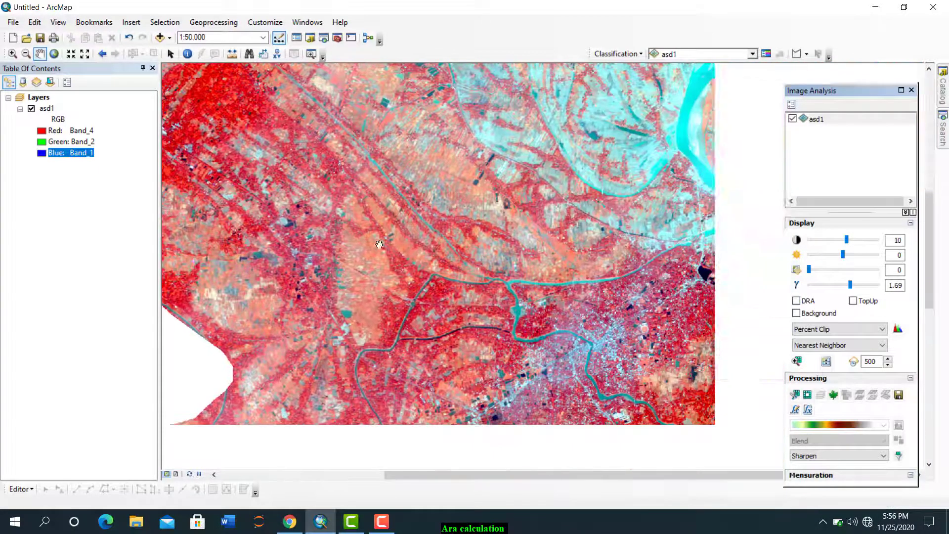
Step: Examine asd1 from the northern farmland across the town to the pale bare fields south-east of it
{"action": "scroll", "coordinate": [369, 274], "scroll_direction": "down", "scroll_amount": 3}
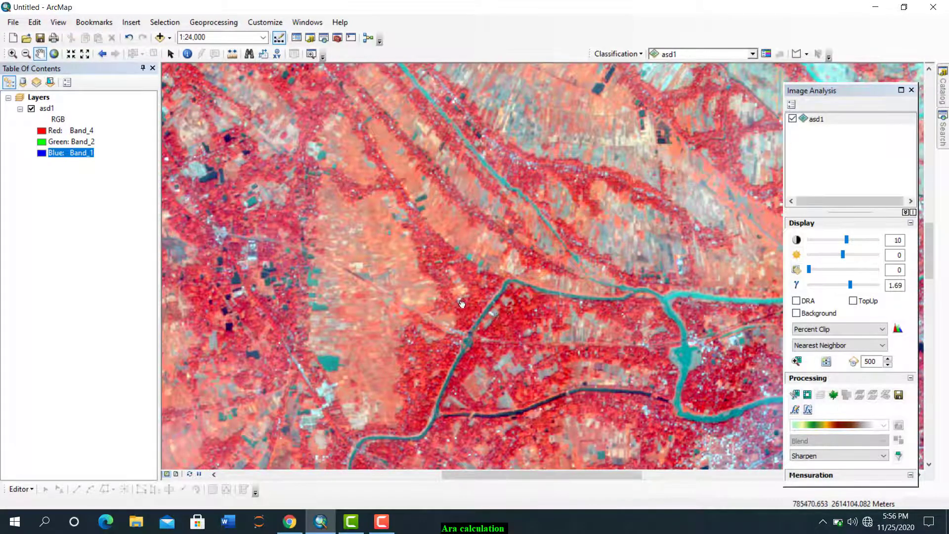
{"action": "left_click_drag", "start_coordinate": [462, 304], "coordinate": [216, 172]}
{"action": "left_click_drag", "start_coordinate": [474, 262], "coordinate": [353, 253]}
{"action": "left_click_drag", "start_coordinate": [647, 363], "coordinate": [468, 333]}
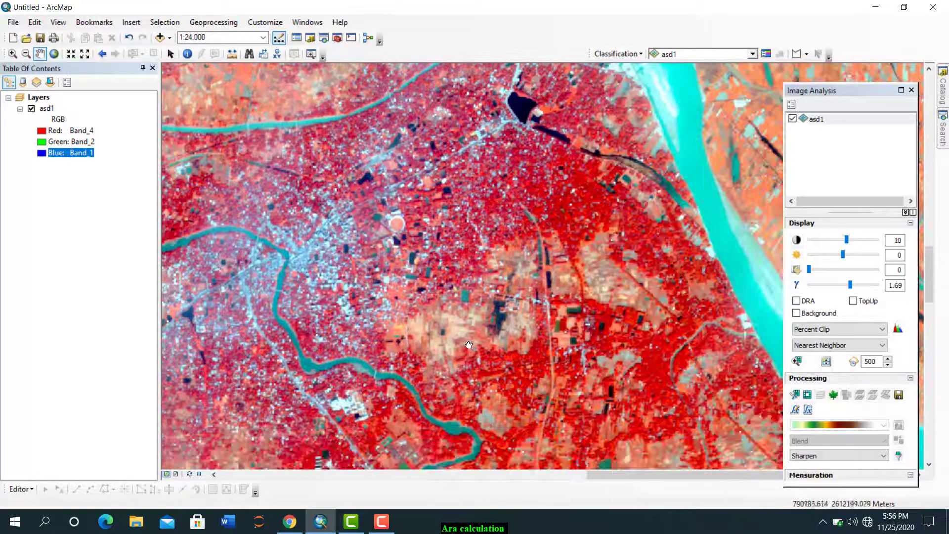
{"action": "scroll", "coordinate": [456, 336], "scroll_direction": "up", "scroll_amount": 3}
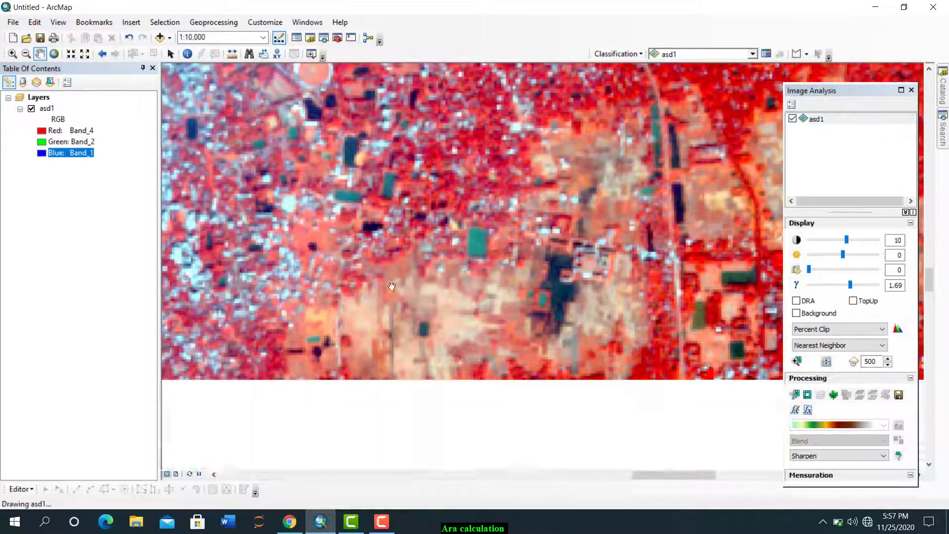
{"action": "scroll", "coordinate": [443, 312], "scroll_direction": "up", "scroll_amount": 4}
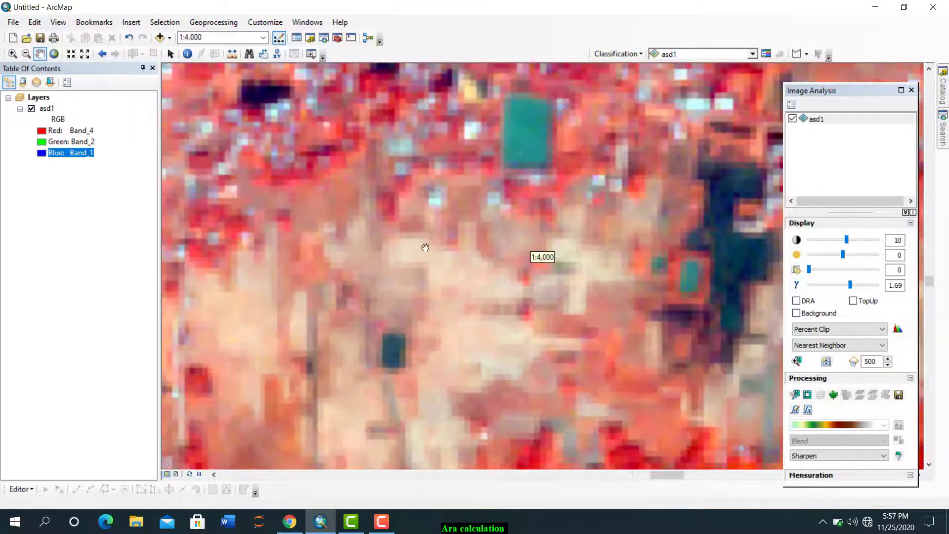
{"action": "scroll", "coordinate": [419, 284], "scroll_direction": "down", "scroll_amount": 6}
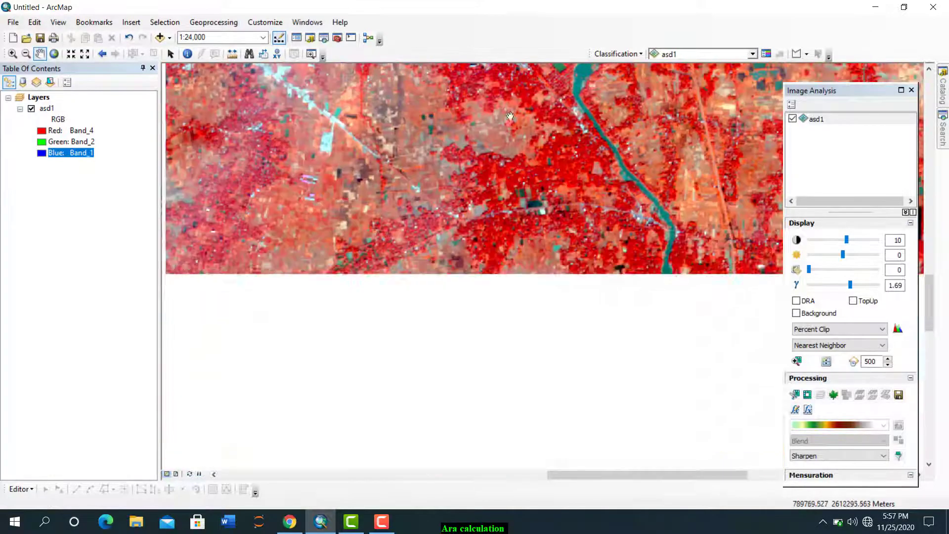
Step: Inspect the bright white and cyan site east of the river near asd1's south-eastern boundary
{"action": "scroll", "coordinate": [376, 313], "scroll_direction": "down", "scroll_amount": 1}
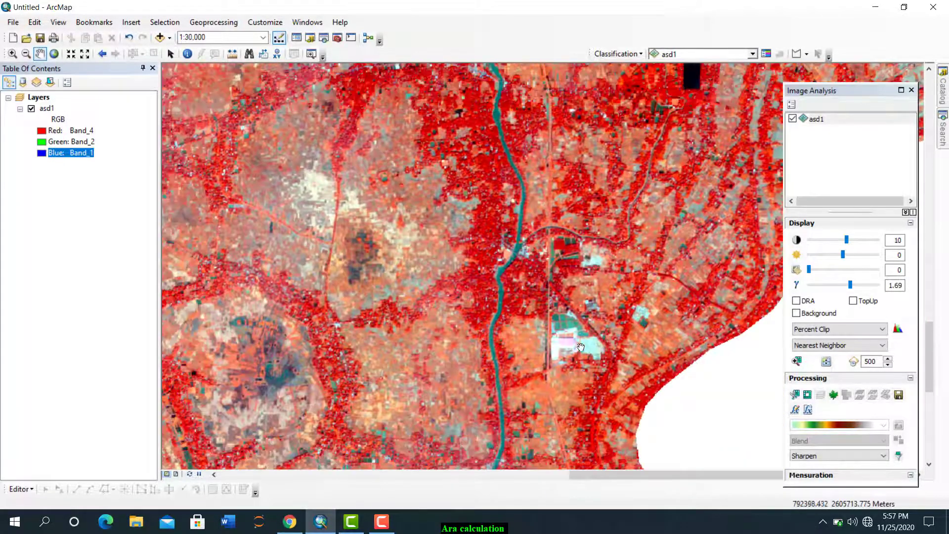
{"action": "scroll", "coordinate": [583, 346], "scroll_direction": "up", "scroll_amount": 2}
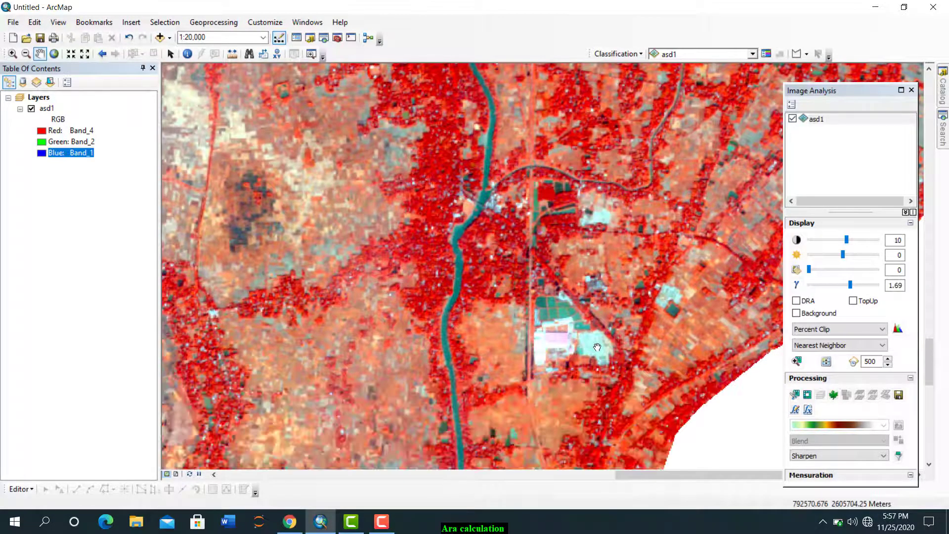
{"action": "scroll", "coordinate": [620, 319], "scroll_direction": "up", "scroll_amount": 4}
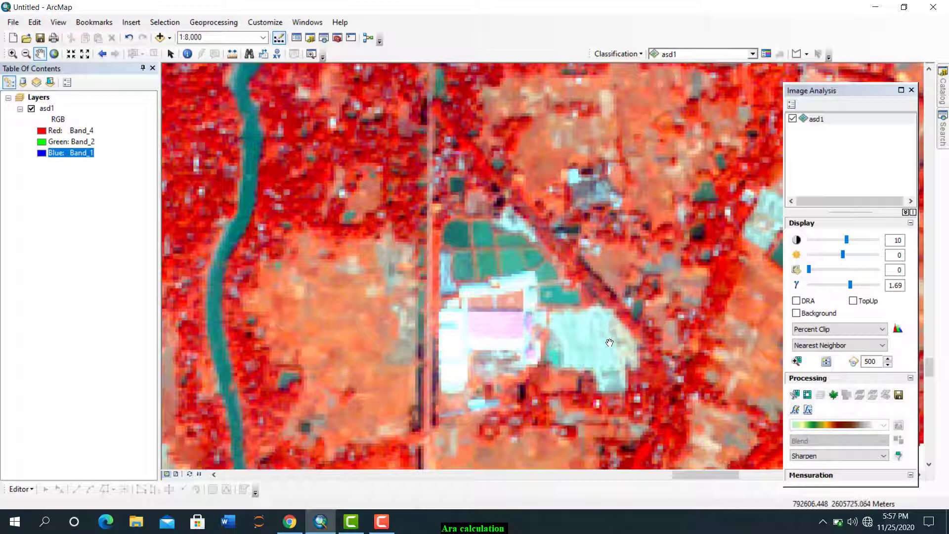
{"action": "scroll", "coordinate": [612, 343], "scroll_direction": "down", "scroll_amount": 3}
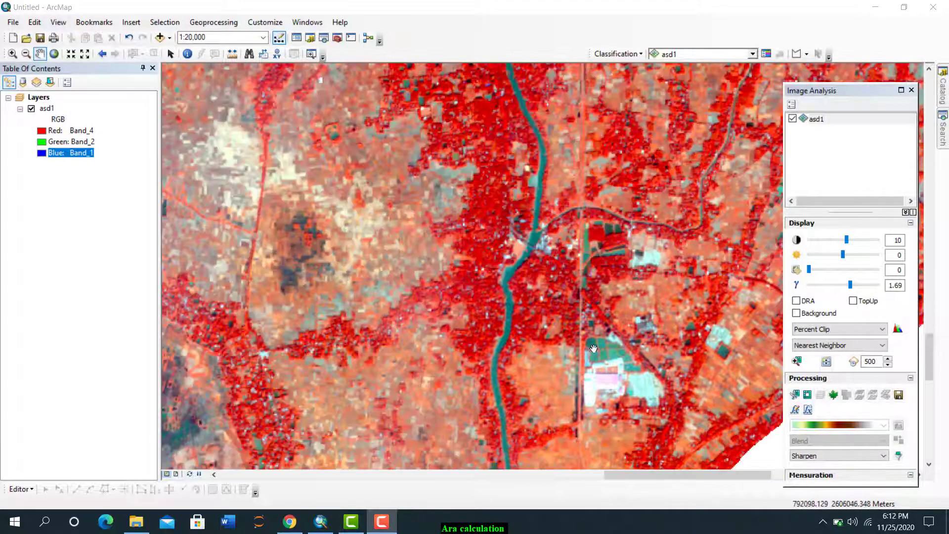
Step: Minimize ArcMap and launch Google Earth Pro from the desktop
{"action": "left_click", "coordinate": [877, 6]}
{"action": "left_click", "coordinate": [876, 6]}
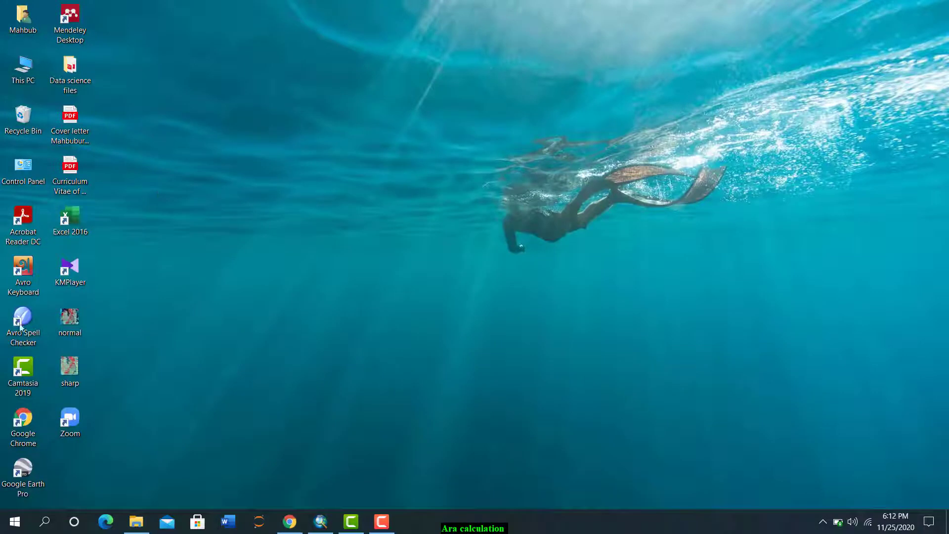
{"action": "left_click", "coordinate": [24, 473]}
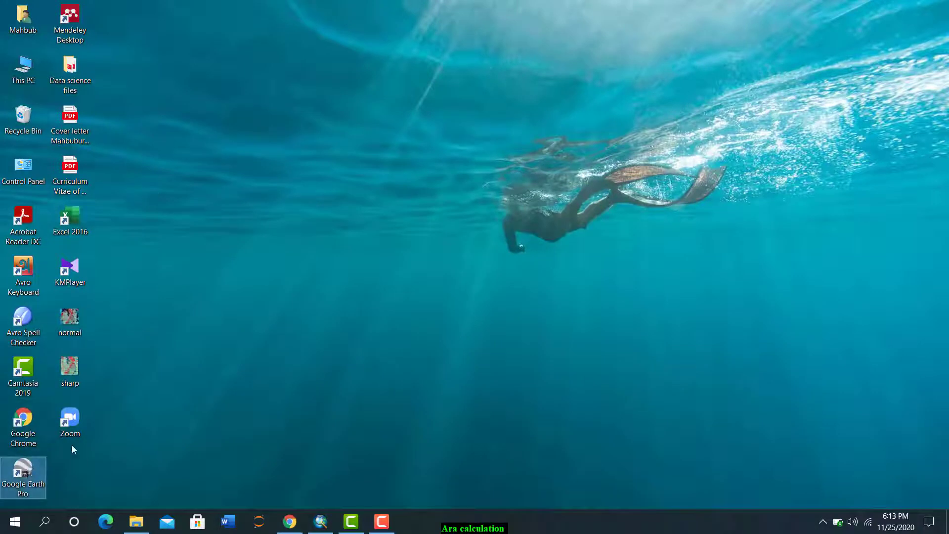
{"action": "double_click", "coordinate": [11, 480]}
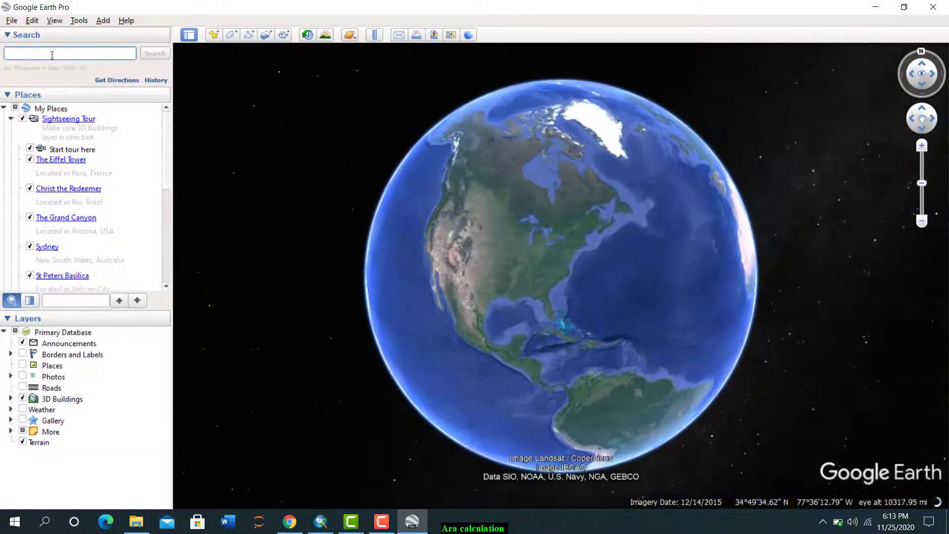
Step: Import the ESRI shapefile study_aret.shp from the GIS shp folder into Google Earth Pro
{"action": "left_click", "coordinate": [12, 20]}
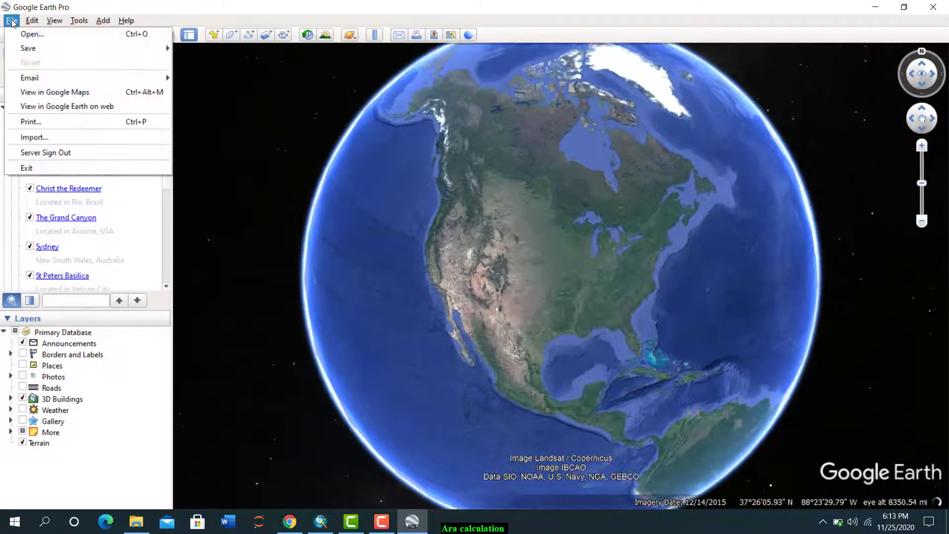
{"action": "left_click", "coordinate": [44, 138]}
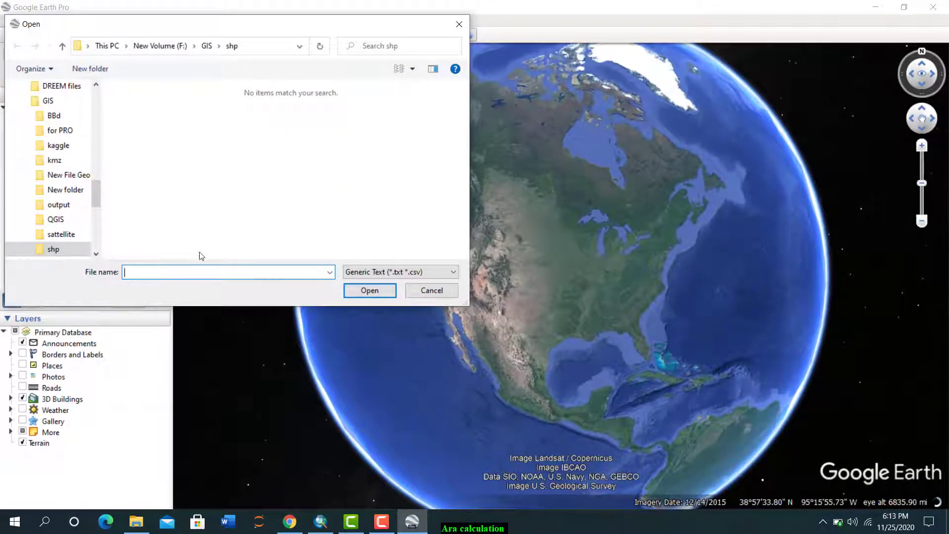
{"action": "left_click", "coordinate": [397, 271]}
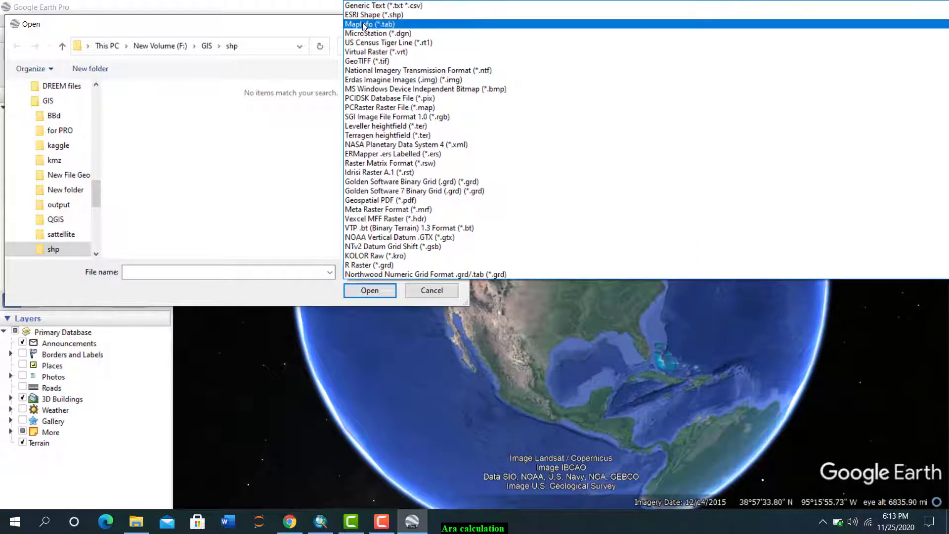
{"action": "left_click", "coordinate": [361, 15]}
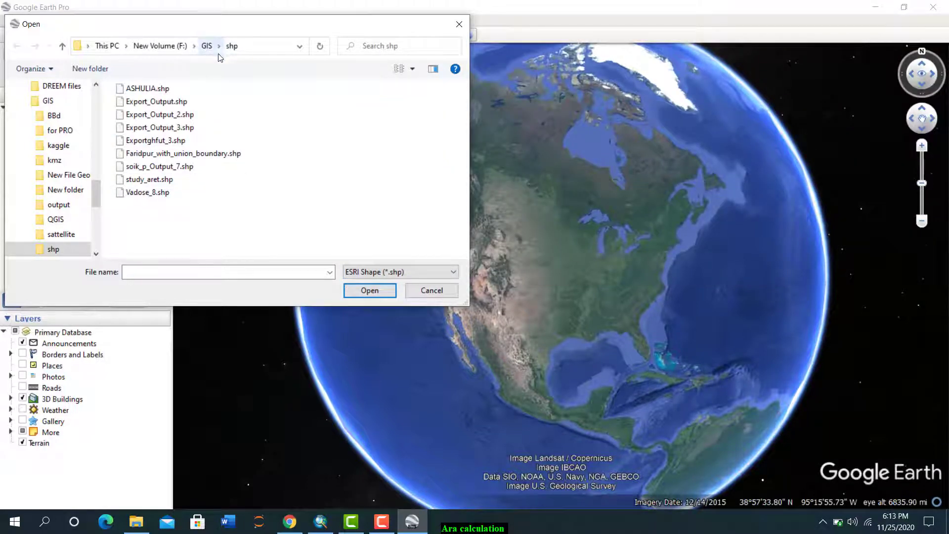
{"action": "double_click", "coordinate": [151, 179]}
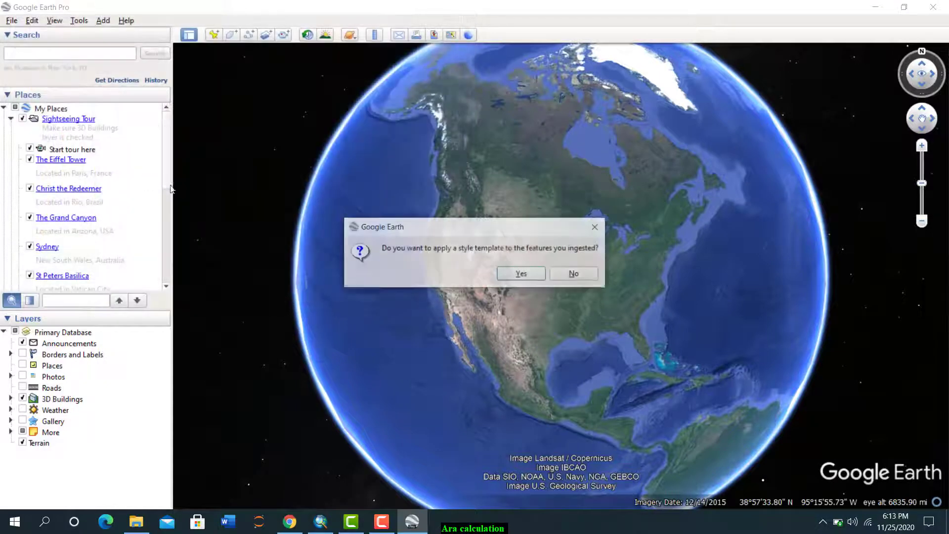
Step: Apply a new style template with ENGTYPE_3 as the name field and save it over the existing study_aret template
{"action": "left_click", "coordinate": [507, 272]}
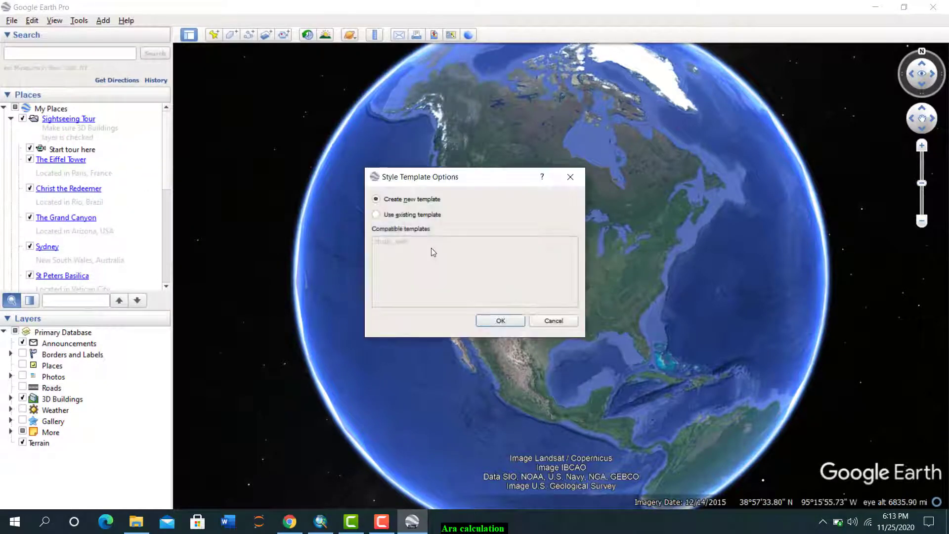
{"action": "left_click", "coordinate": [497, 321]}
{"action": "left_click", "coordinate": [391, 179]}
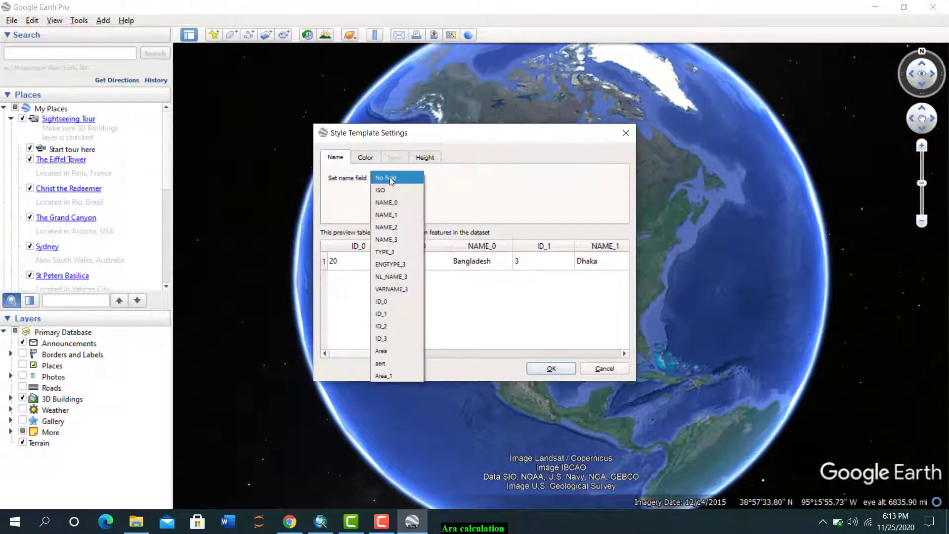
{"action": "left_click", "coordinate": [398, 264]}
{"action": "left_click", "coordinate": [541, 370]}
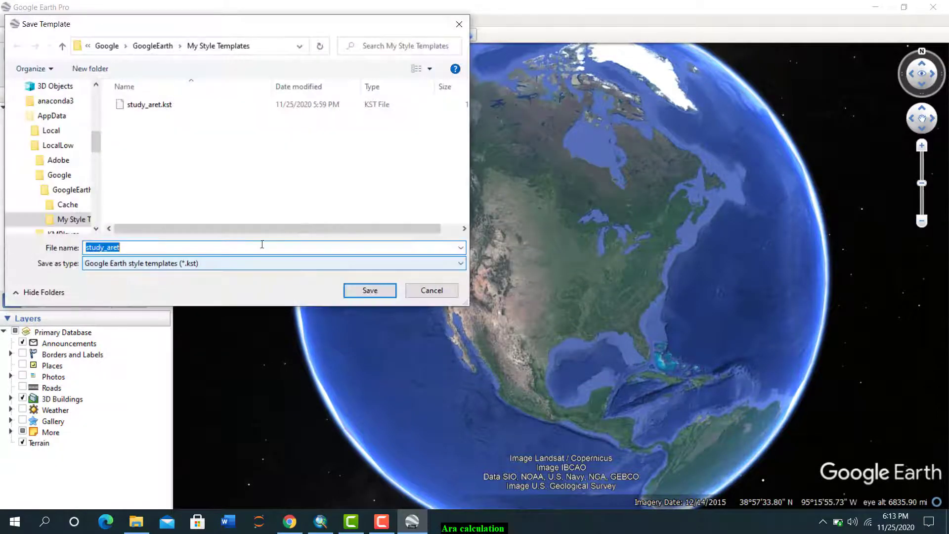
{"action": "left_click", "coordinate": [350, 289]}
{"action": "left_click", "coordinate": [502, 261]}
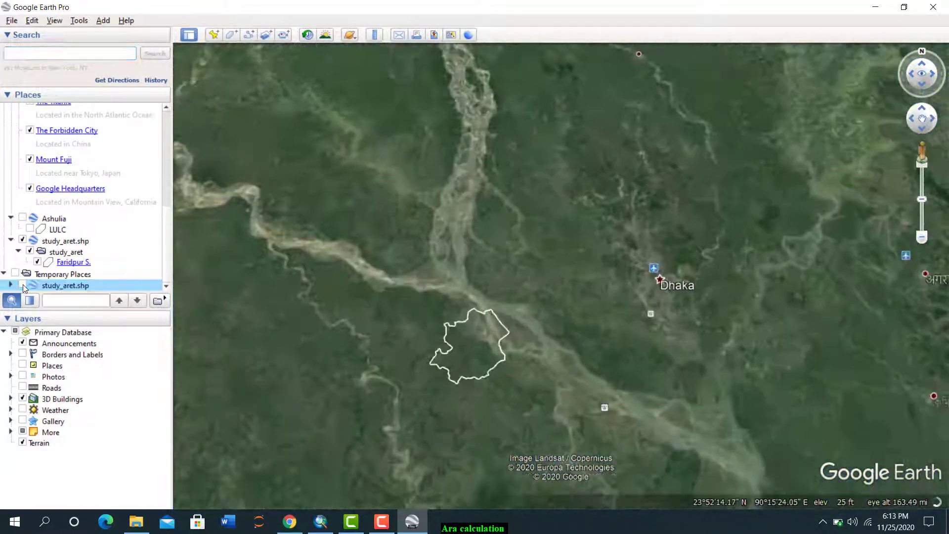
Step: Show the imported study_aret.shp layer under Temporary Places and set its area style to Outlined
{"action": "left_click", "coordinate": [22, 284]}
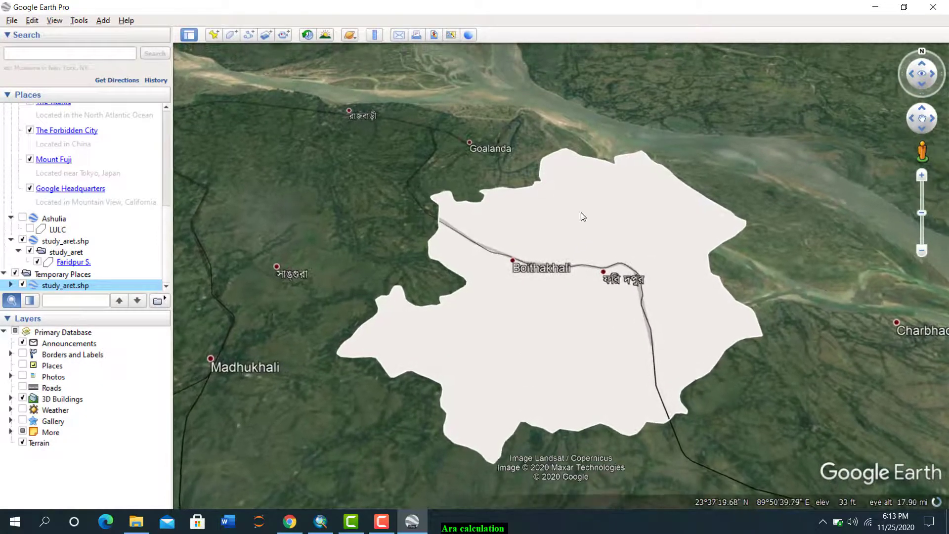
{"action": "right_click", "coordinate": [77, 291]}
{"action": "left_click", "coordinate": [118, 473]}
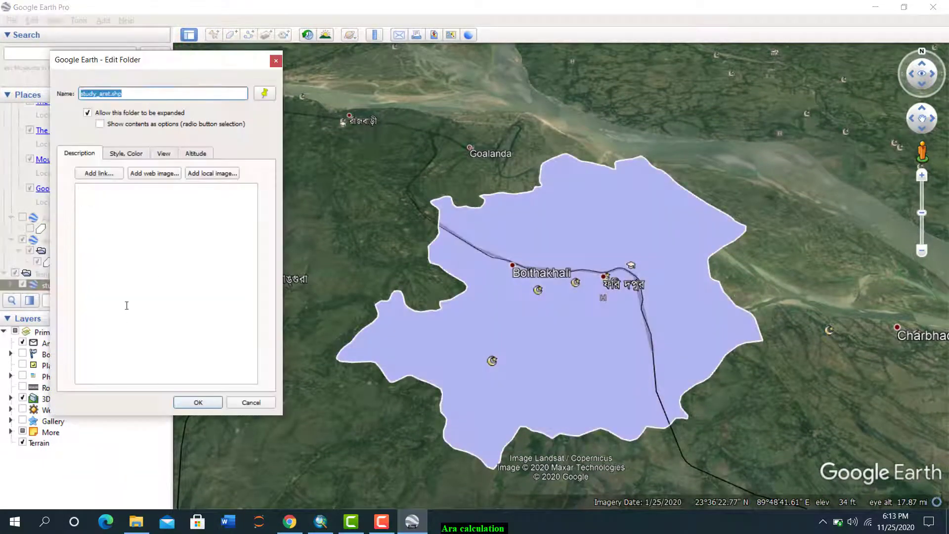
{"action": "left_click", "coordinate": [127, 156]}
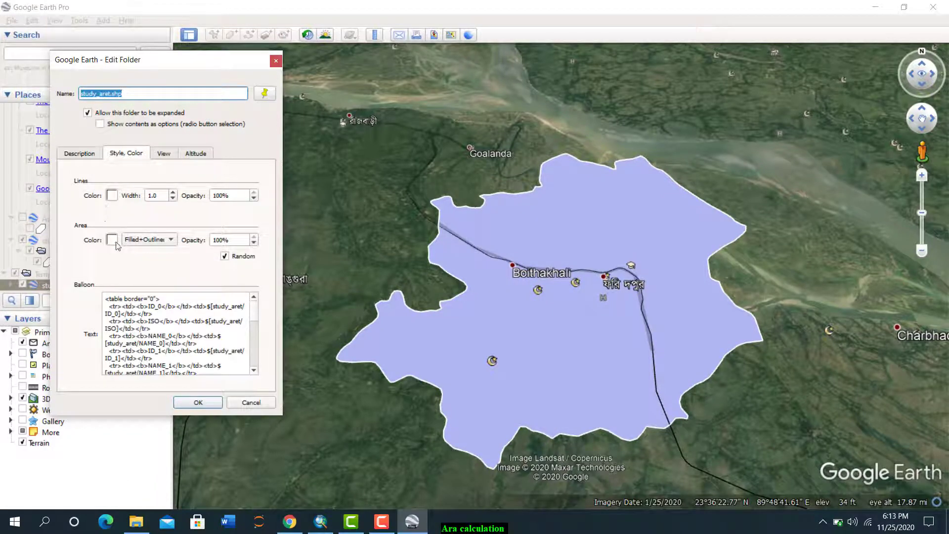
{"action": "left_click", "coordinate": [151, 241]}
{"action": "left_click", "coordinate": [146, 229]}
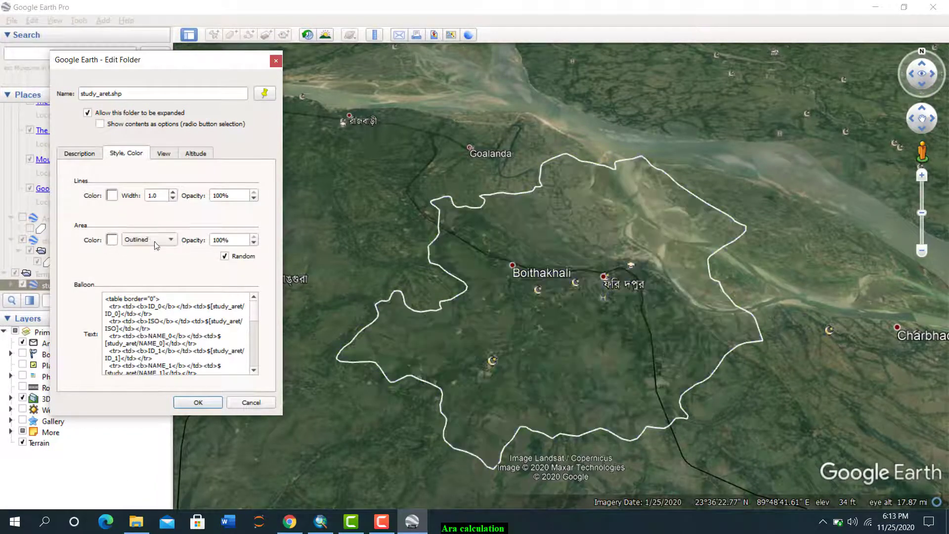
{"action": "left_click", "coordinate": [201, 403]}
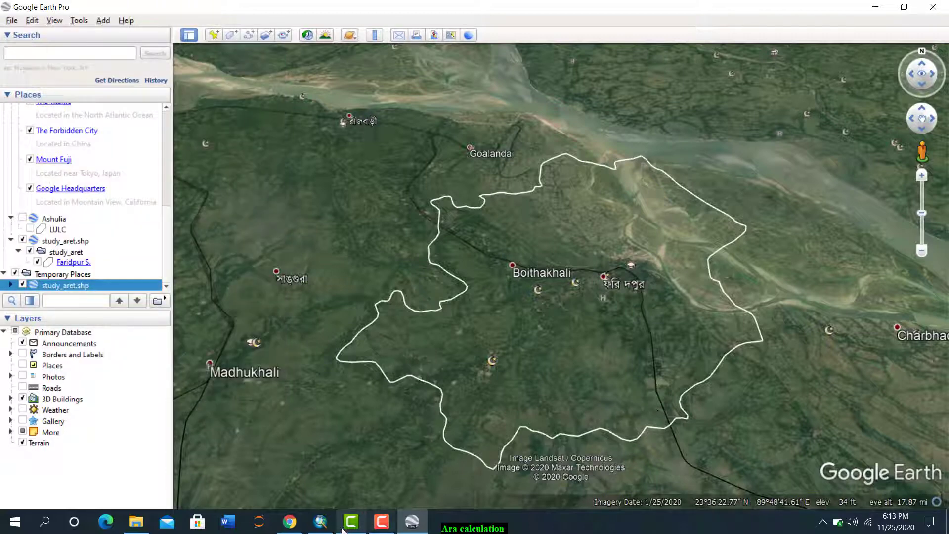
Step: Switch to ArcMap, close the Image Analysis window and locate the bright site relative to asd1's southern boundary
{"action": "left_click", "coordinate": [326, 528]}
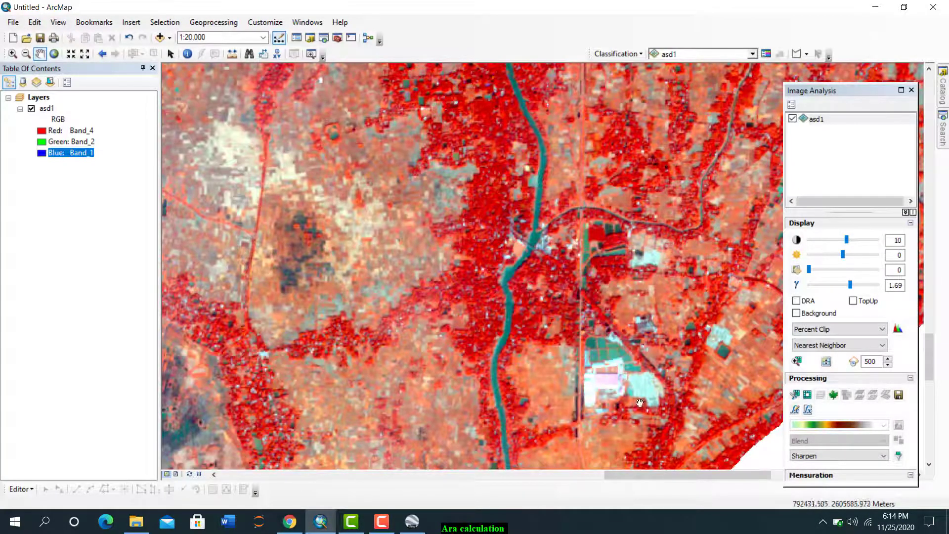
{"action": "scroll", "coordinate": [644, 396], "scroll_direction": "down", "scroll_amount": 1}
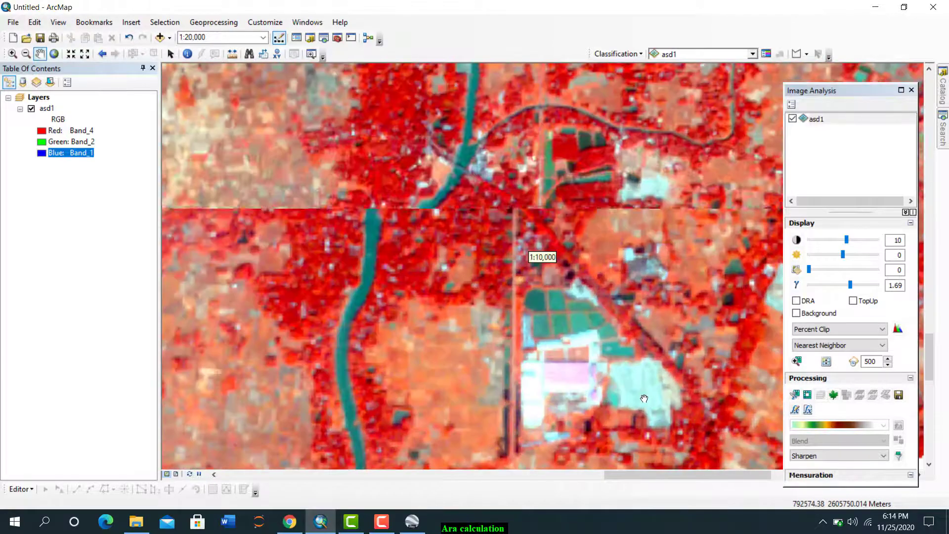
{"action": "scroll", "coordinate": [643, 398], "scroll_direction": "up", "scroll_amount": 1}
{"action": "scroll", "coordinate": [652, 394], "scroll_direction": "up", "scroll_amount": 1}
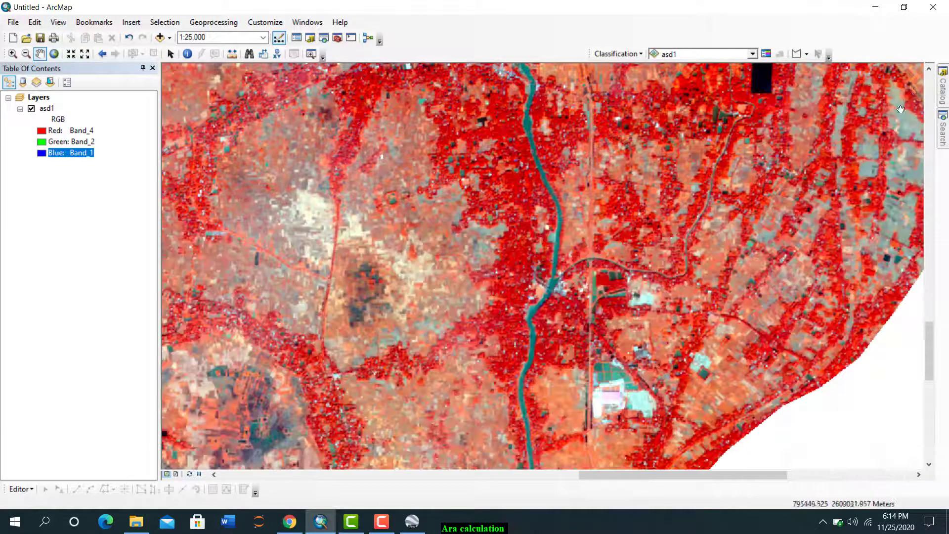
{"action": "left_click_drag", "start_coordinate": [704, 342], "coordinate": [762, 189]}
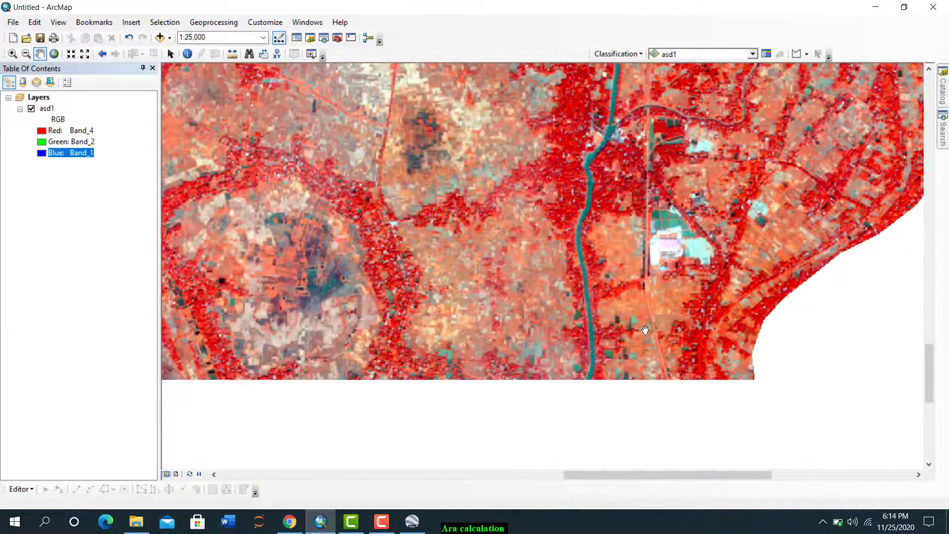
{"action": "scroll", "coordinate": [647, 324], "scroll_direction": "up", "scroll_amount": 1}
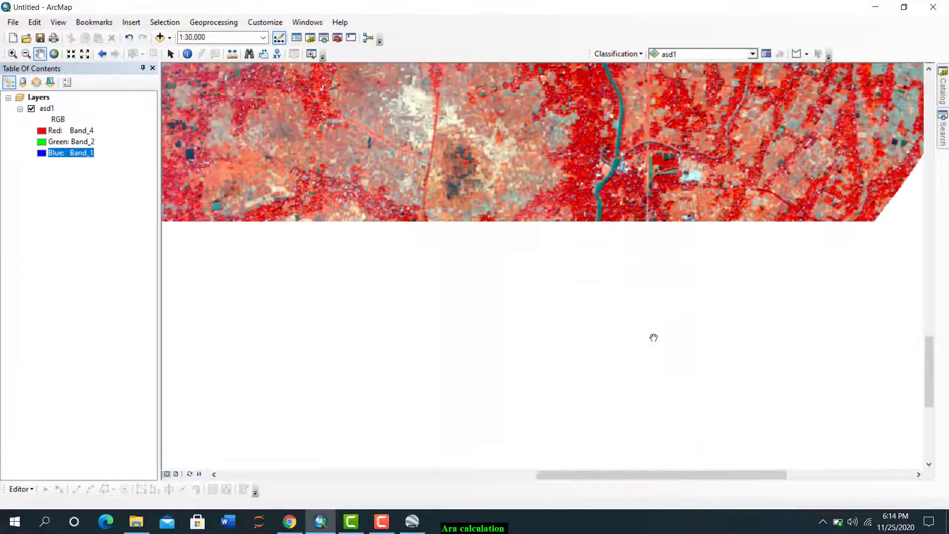
{"action": "scroll", "coordinate": [654, 340], "scroll_direction": "up", "scroll_amount": 2}
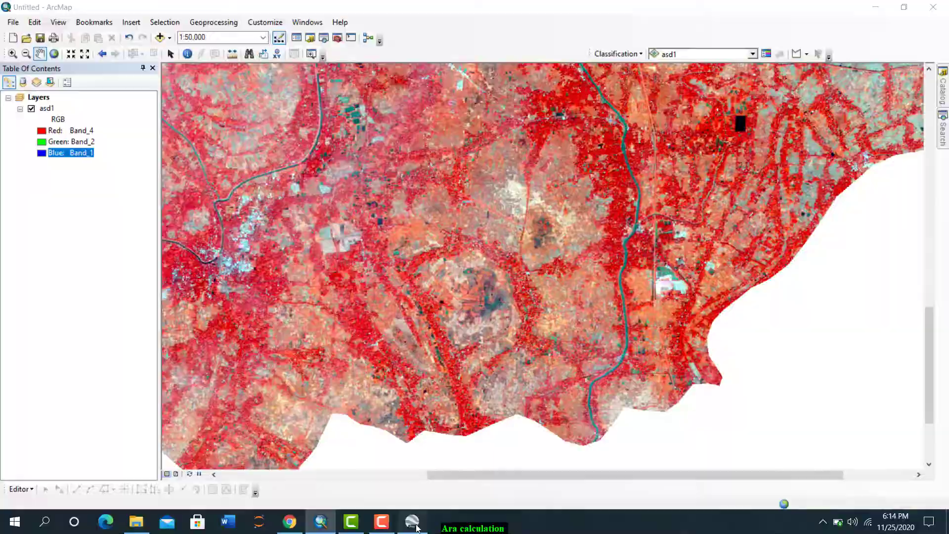
Step: Switch to Google Earth Pro and examine the imagery along the southeastern study_aret boundary for the bright site seen in asd1
{"action": "left_click", "coordinate": [411, 521]}
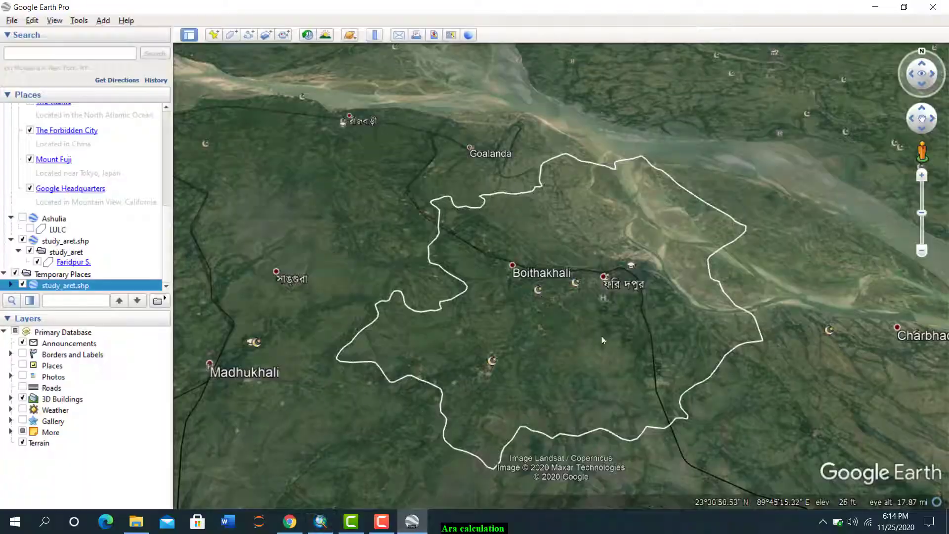
{"action": "scroll", "coordinate": [671, 406], "scroll_direction": "up", "scroll_amount": 5}
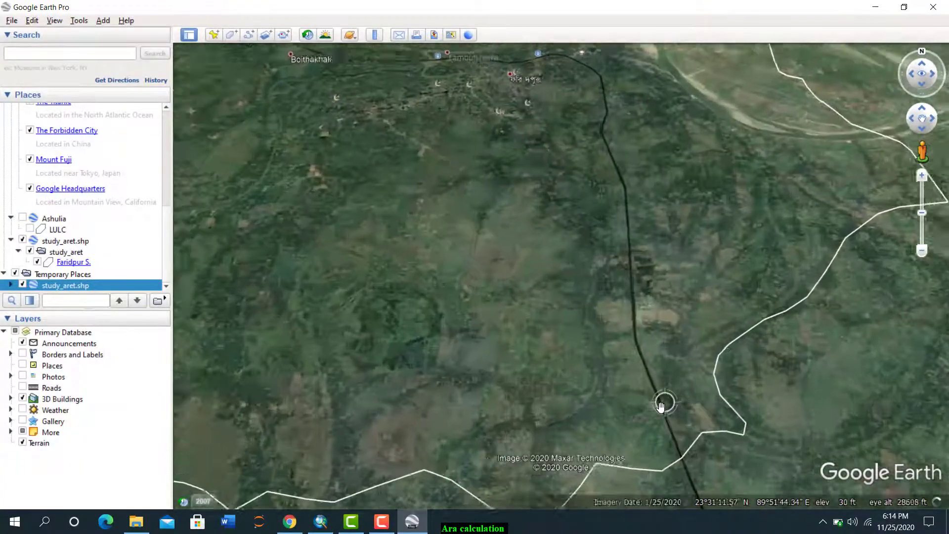
{"action": "scroll", "coordinate": [681, 415], "scroll_direction": "up", "scroll_amount": 5}
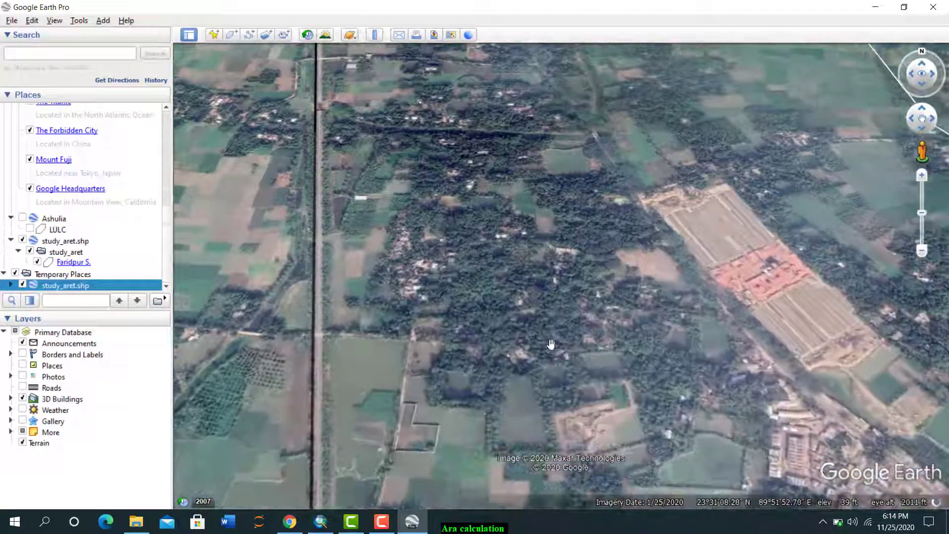
{"action": "left_click_drag", "start_coordinate": [551, 344], "coordinate": [462, 213]}
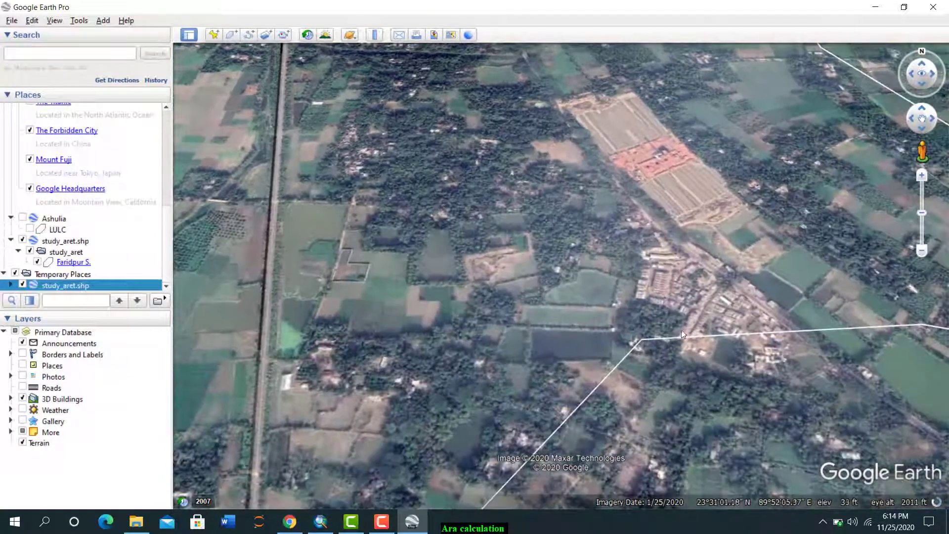
{"action": "left_click_drag", "start_coordinate": [684, 335], "coordinate": [541, 107]}
{"action": "left_click_drag", "start_coordinate": [650, 370], "coordinate": [561, 143]}
{"action": "scroll", "coordinate": [610, 316], "scroll_direction": "down", "scroll_amount": 3}
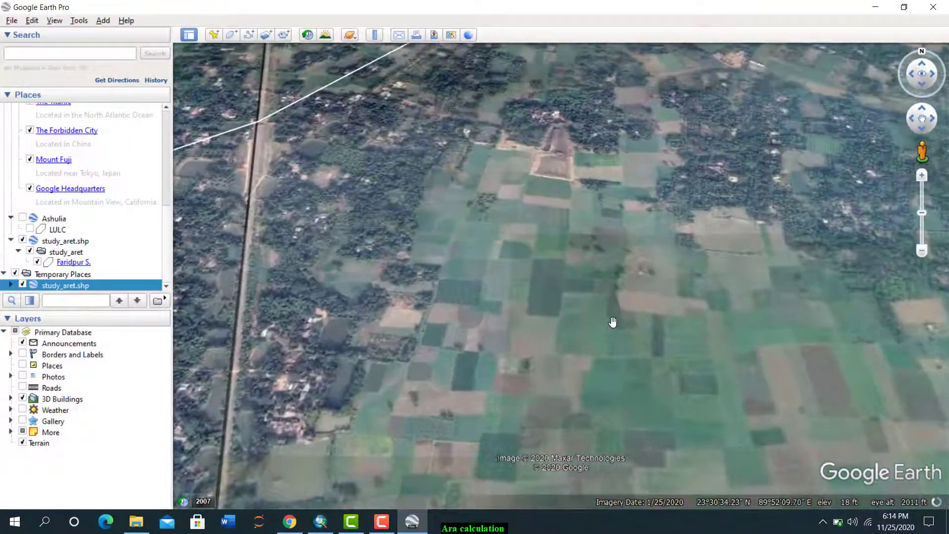
{"action": "scroll", "coordinate": [532, 355], "scroll_direction": "down", "scroll_amount": 5}
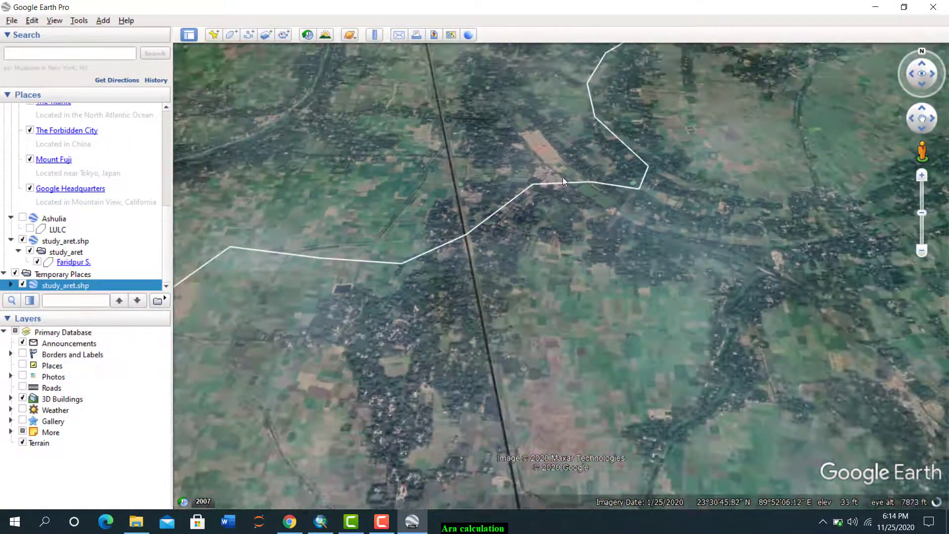
Step: Inspect the reddish rectangular site just inside the southeastern boundary up close and compare it with the asd1 composite in ArcMap
{"action": "left_click_drag", "start_coordinate": [562, 176], "coordinate": [541, 335]}
{"action": "scroll", "coordinate": [496, 324], "scroll_direction": "up", "scroll_amount": 5}
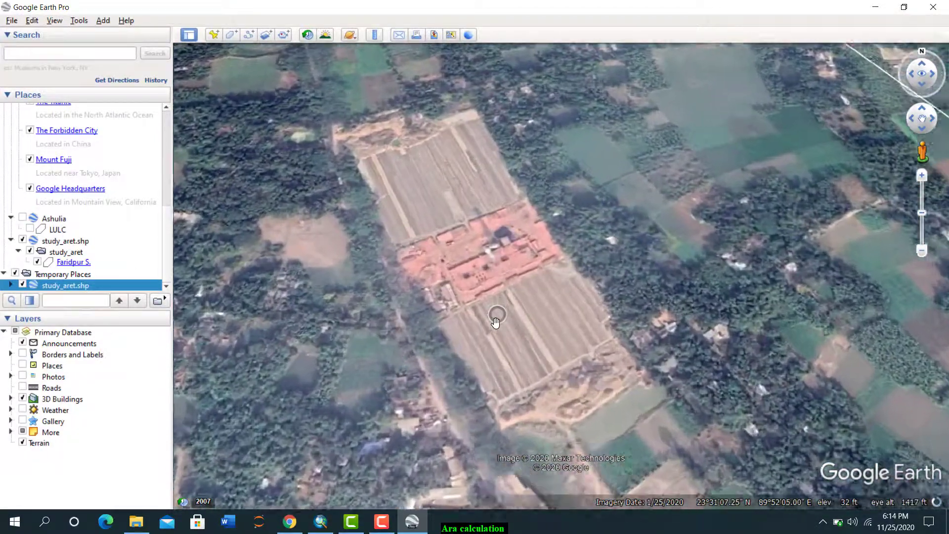
{"action": "scroll", "coordinate": [496, 320], "scroll_direction": "up", "scroll_amount": 1}
{"action": "left_click_drag", "start_coordinate": [478, 259], "coordinate": [504, 332]}
{"action": "left_click", "coordinate": [410, 521]}
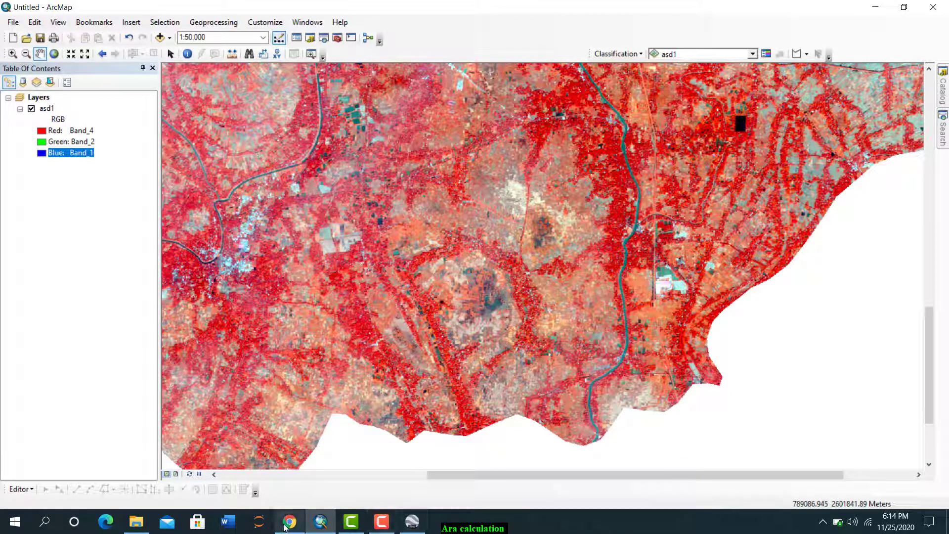
{"action": "left_click", "coordinate": [320, 522]}
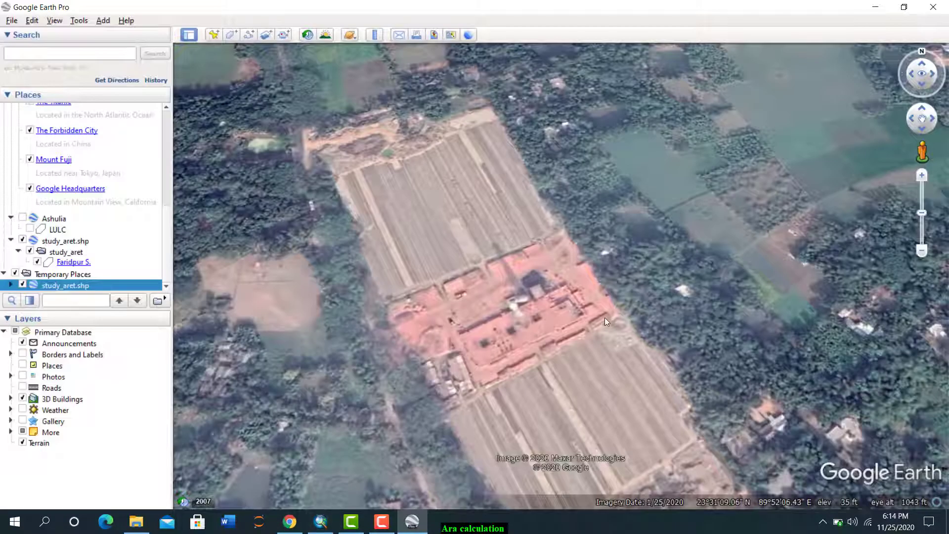
Step: Examine the reddish brick-kiln site between the striped fields and its surroundings near the white boundary line
{"action": "scroll", "coordinate": [549, 352], "scroll_direction": "down", "scroll_amount": 5}
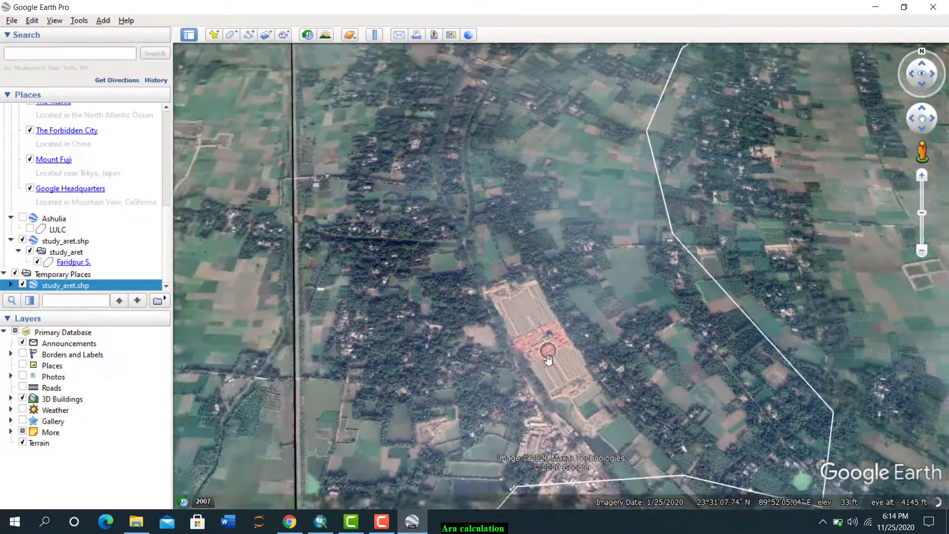
{"action": "scroll", "coordinate": [548, 359], "scroll_direction": "down", "scroll_amount": 4}
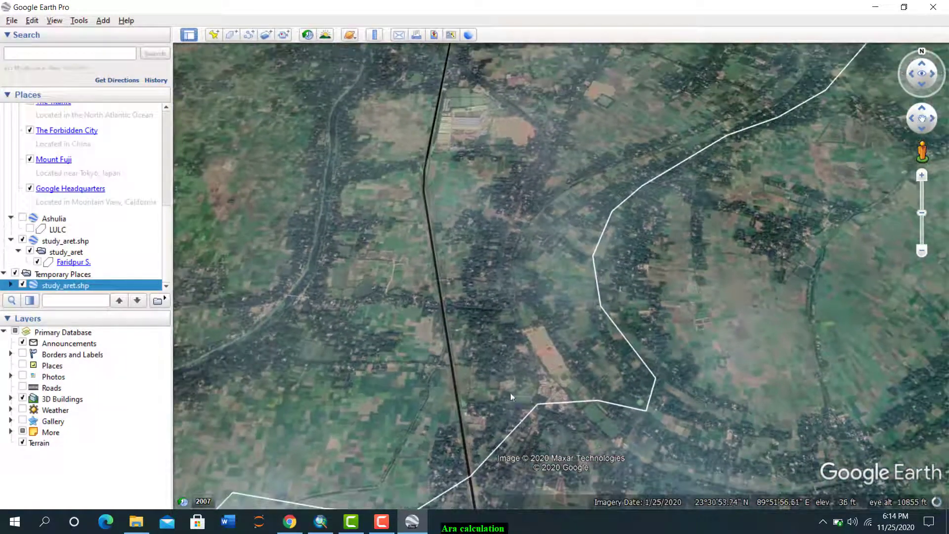
{"action": "left_click_drag", "start_coordinate": [512, 392], "coordinate": [649, 239]}
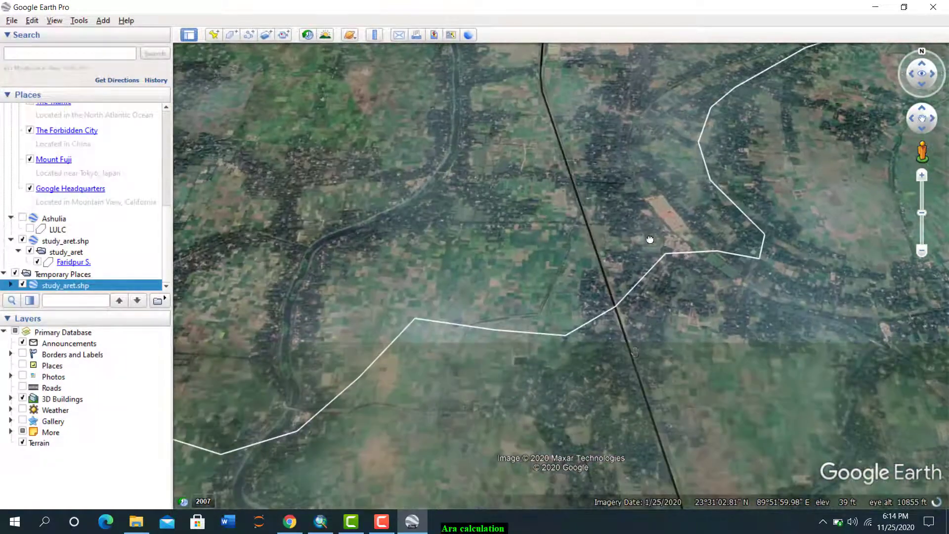
{"action": "scroll", "coordinate": [597, 323], "scroll_direction": "up", "scroll_amount": 5}
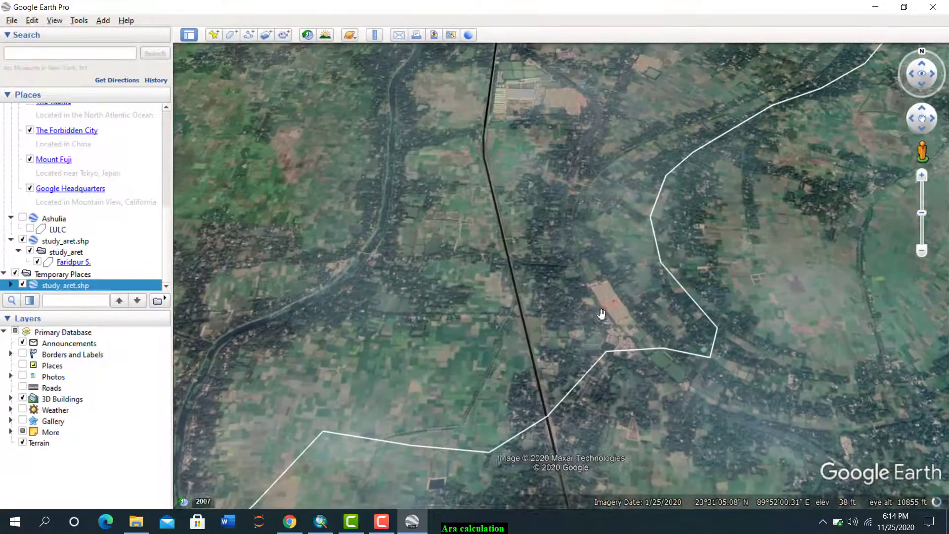
{"action": "scroll", "coordinate": [597, 328], "scroll_direction": "up", "scroll_amount": 5}
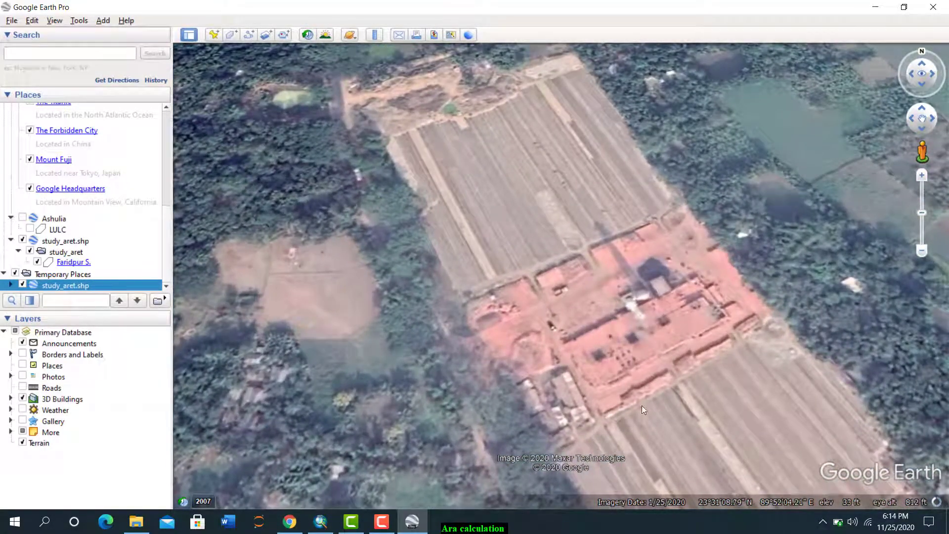
{"action": "scroll", "coordinate": [618, 326], "scroll_direction": "up", "scroll_amount": 3}
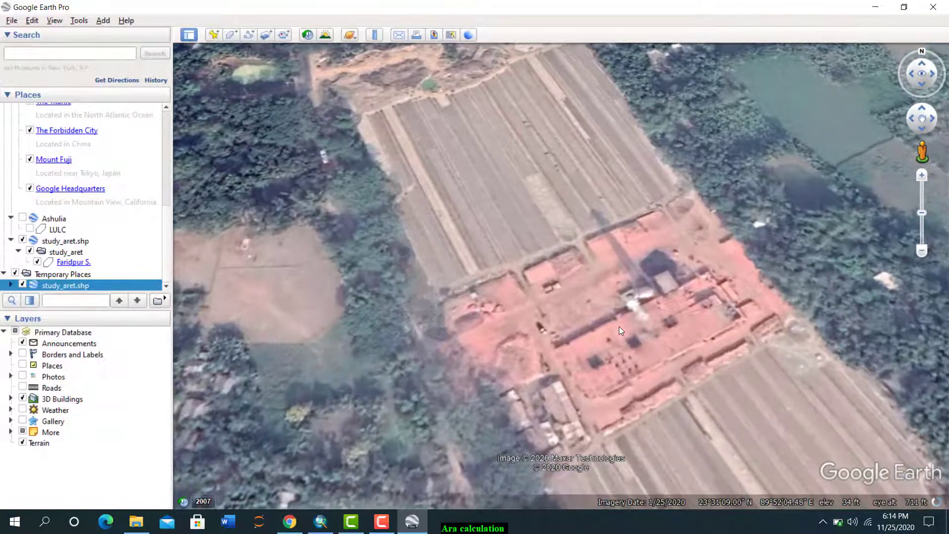
{"action": "scroll", "coordinate": [685, 297], "scroll_direction": "down", "scroll_amount": 4}
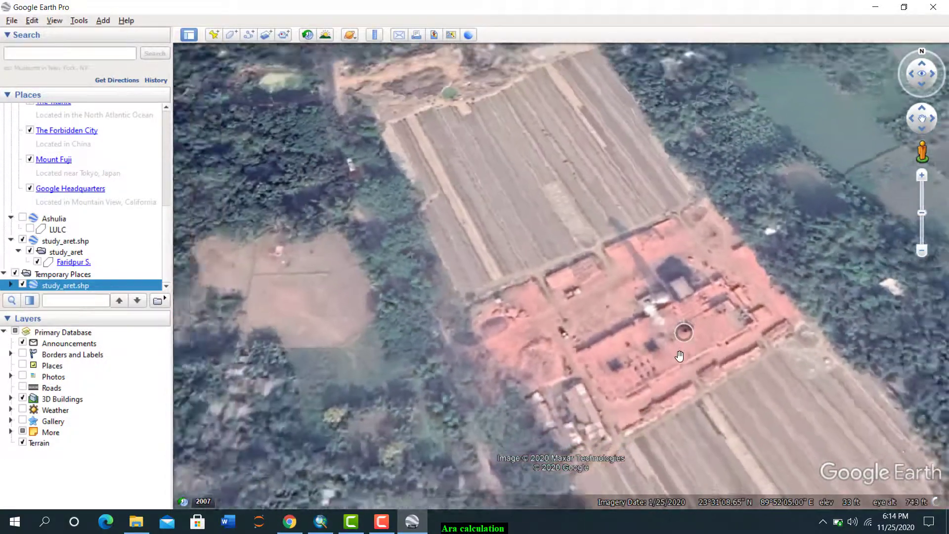
{"action": "scroll", "coordinate": [680, 350], "scroll_direction": "down", "scroll_amount": 5}
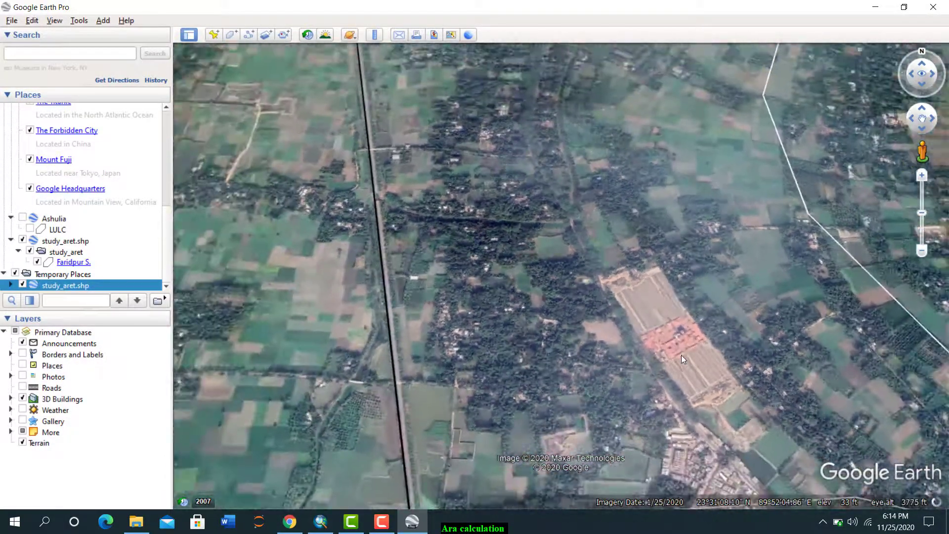
{"action": "scroll", "coordinate": [681, 352], "scroll_direction": "down", "scroll_amount": 4}
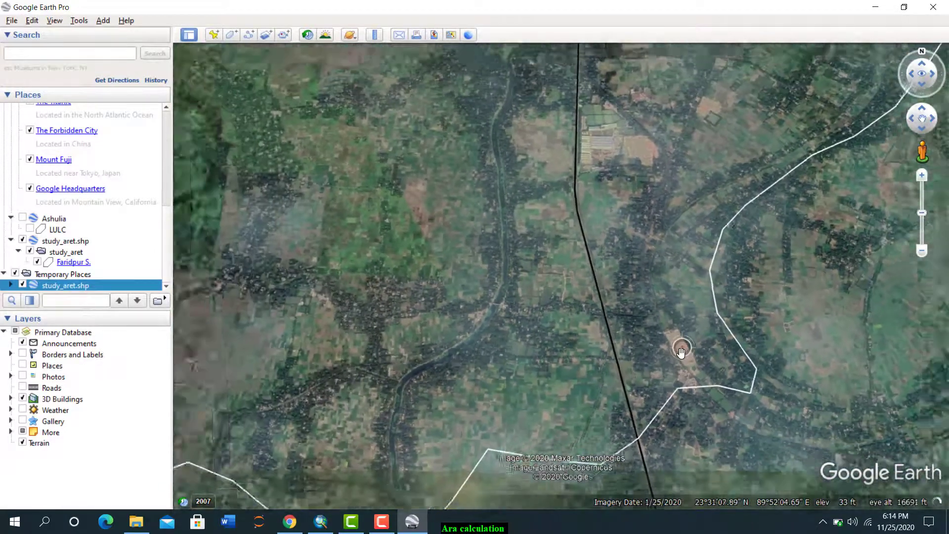
Step: Examine the factory complex with long parallel roofs beside the black line, north of the brick-kiln site
{"action": "scroll", "coordinate": [551, 273], "scroll_direction": "up", "scroll_amount": 5}
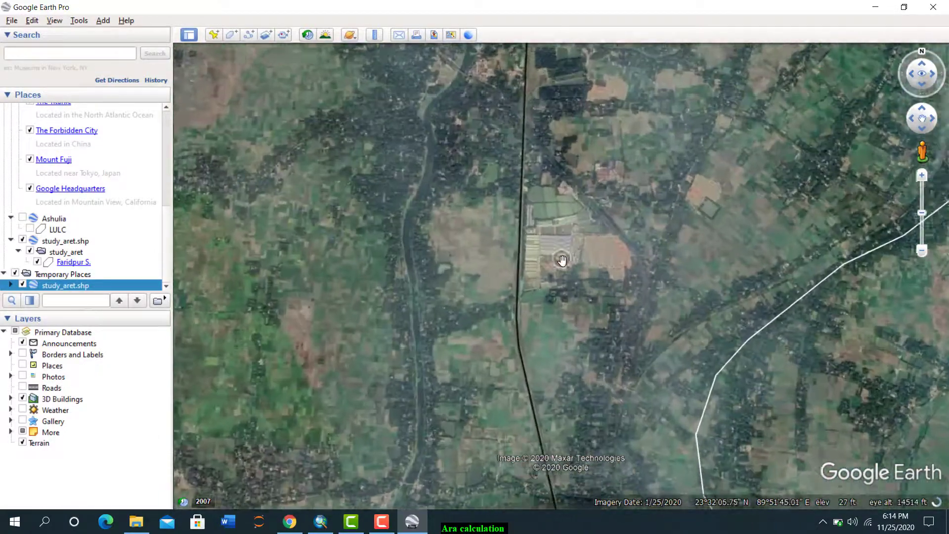
{"action": "scroll", "coordinate": [625, 257], "scroll_direction": "up", "scroll_amount": 2}
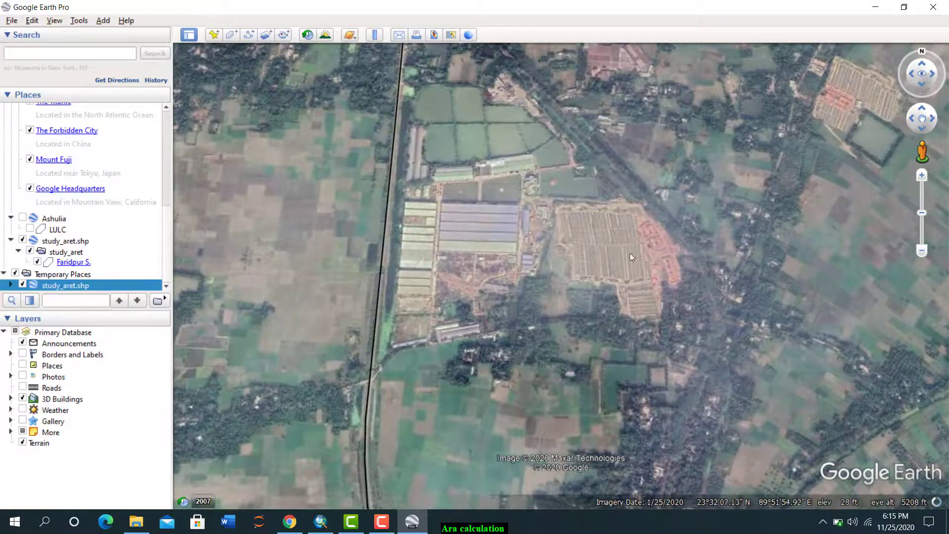
{"action": "scroll", "coordinate": [629, 253], "scroll_direction": "up", "scroll_amount": 3}
{"action": "scroll", "coordinate": [493, 186], "scroll_direction": "up", "scroll_amount": 2}
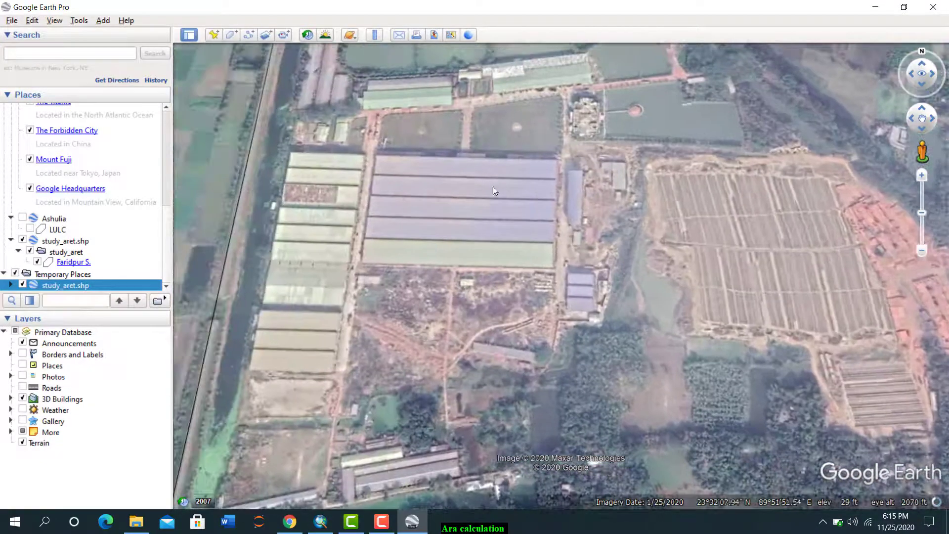
{"action": "left_click_drag", "start_coordinate": [493, 186], "coordinate": [643, 275]}
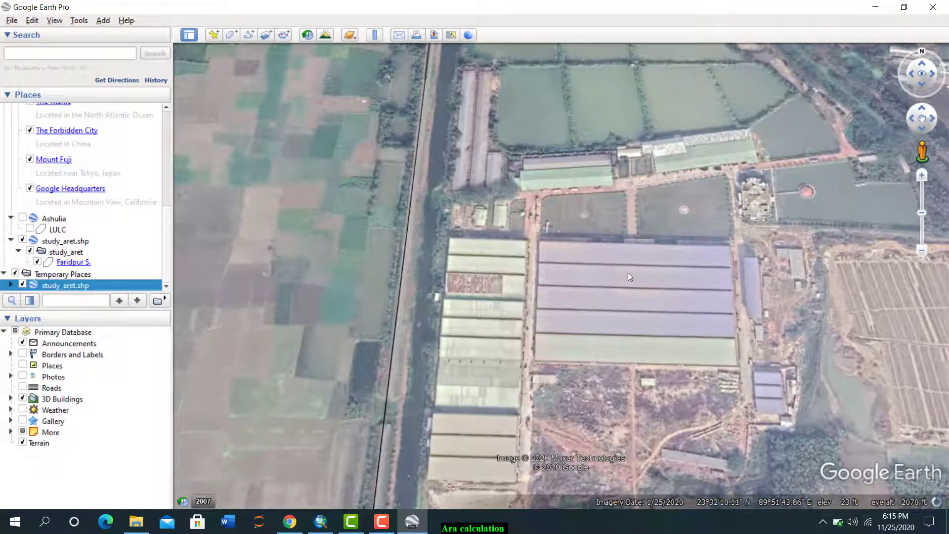
{"action": "scroll", "coordinate": [642, 274], "scroll_direction": "up", "scroll_amount": 2}
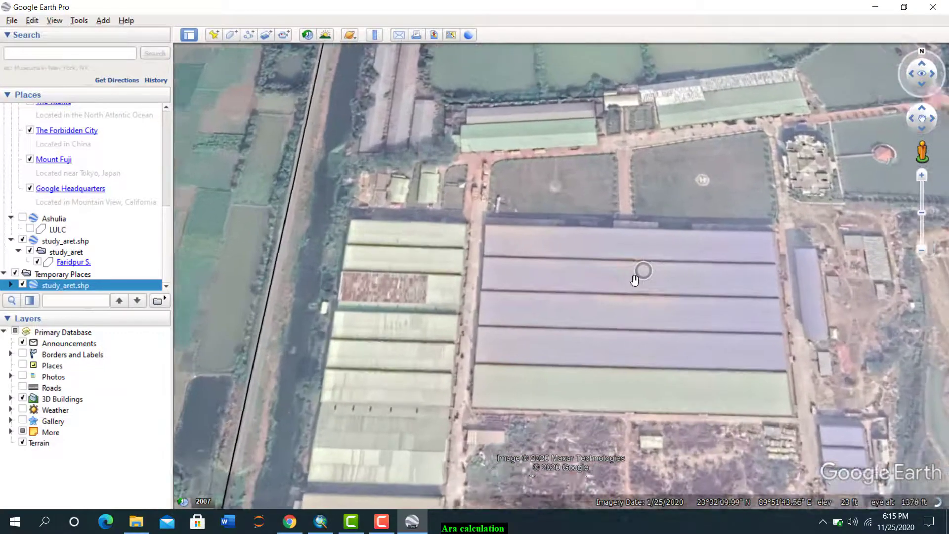
{"action": "left_click_drag", "start_coordinate": [630, 266], "coordinate": [711, 387]}
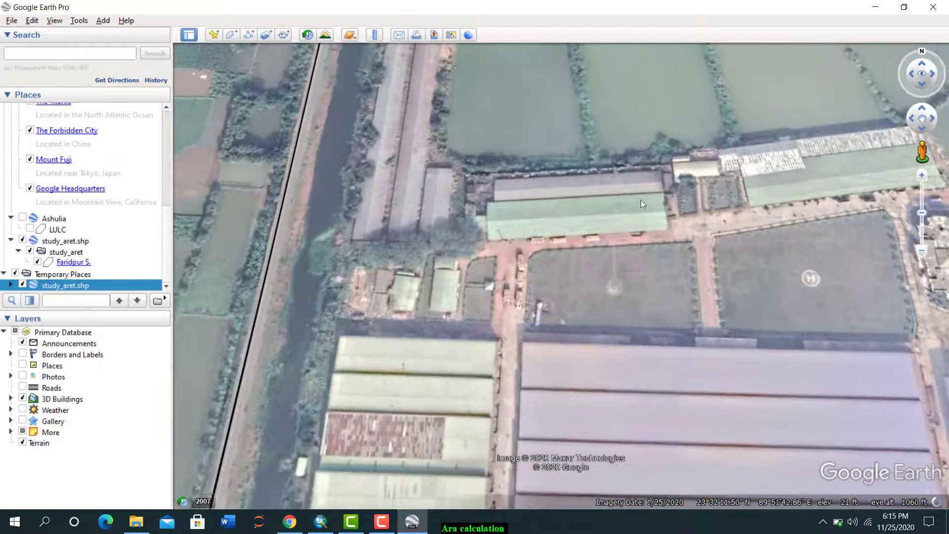
Step: Examine the group of ponds north of the factory buildings and the farmland west of the canal
{"action": "left_click_drag", "start_coordinate": [641, 200], "coordinate": [672, 444]}
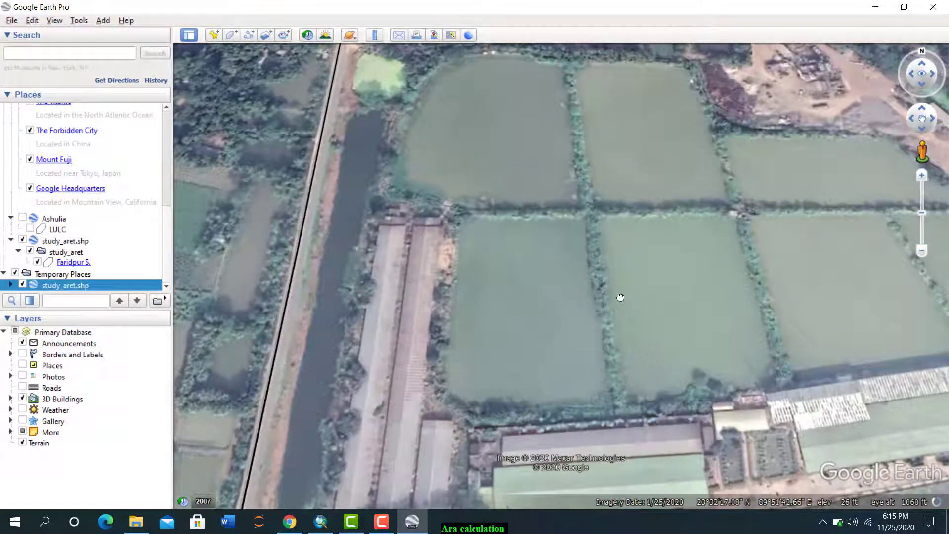
{"action": "left_click_drag", "start_coordinate": [620, 297], "coordinate": [538, 319]}
{"action": "left_click_drag", "start_coordinate": [781, 286], "coordinate": [758, 331]}
{"action": "left_click_drag", "start_coordinate": [646, 250], "coordinate": [746, 264]}
{"action": "left_click_drag", "start_coordinate": [494, 255], "coordinate": [805, 244]}
{"action": "scroll", "coordinate": [710, 307], "scroll_direction": "up", "scroll_amount": 1}
{"action": "scroll", "coordinate": [710, 313], "scroll_direction": "down", "scroll_amount": 2}
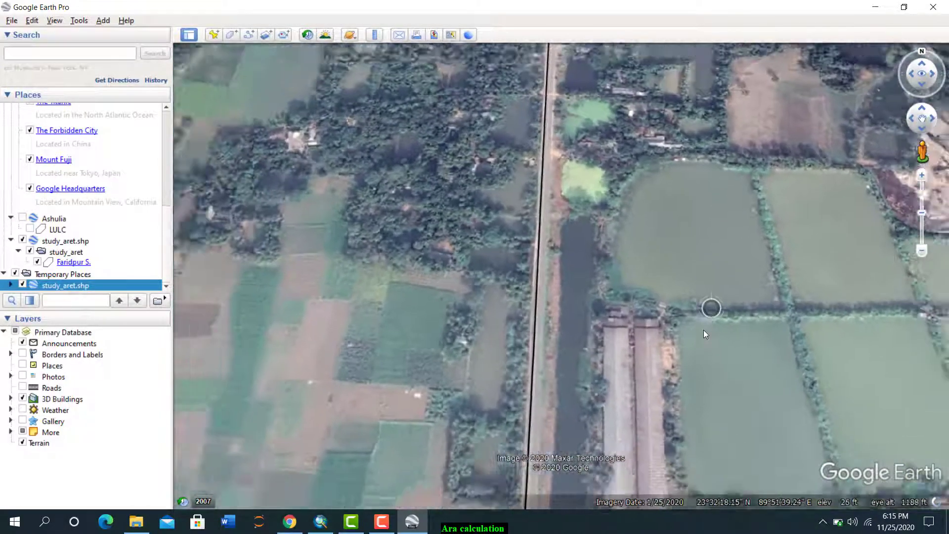
Step: Switch to ArcMap and locate the same ponds and factory complex in the asd1 image at 1:3,000
{"action": "left_click", "coordinate": [320, 522]}
{"action": "scroll", "coordinate": [655, 278], "scroll_direction": "down", "scroll_amount": 2}
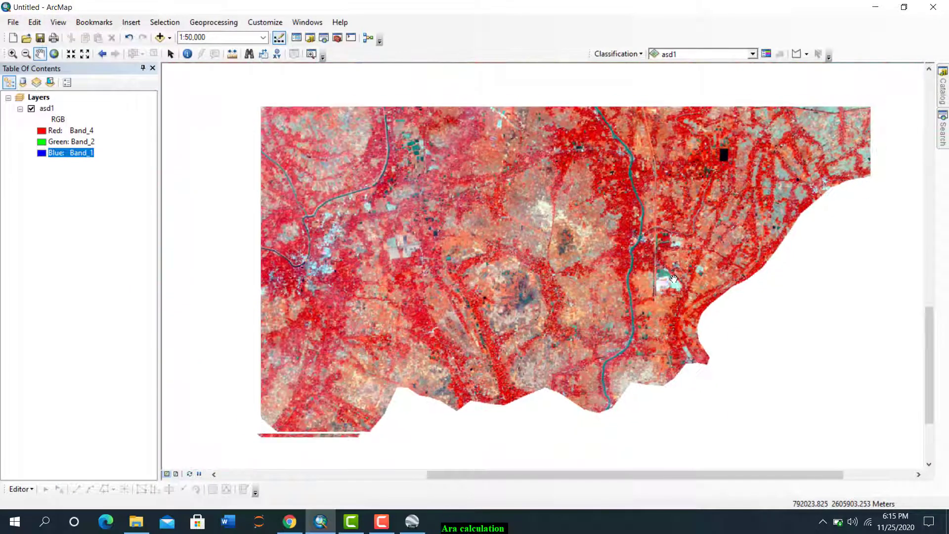
{"action": "scroll", "coordinate": [657, 277], "scroll_direction": "up", "scroll_amount": 5}
{"action": "scroll", "coordinate": [663, 276], "scroll_direction": "up", "scroll_amount": 4}
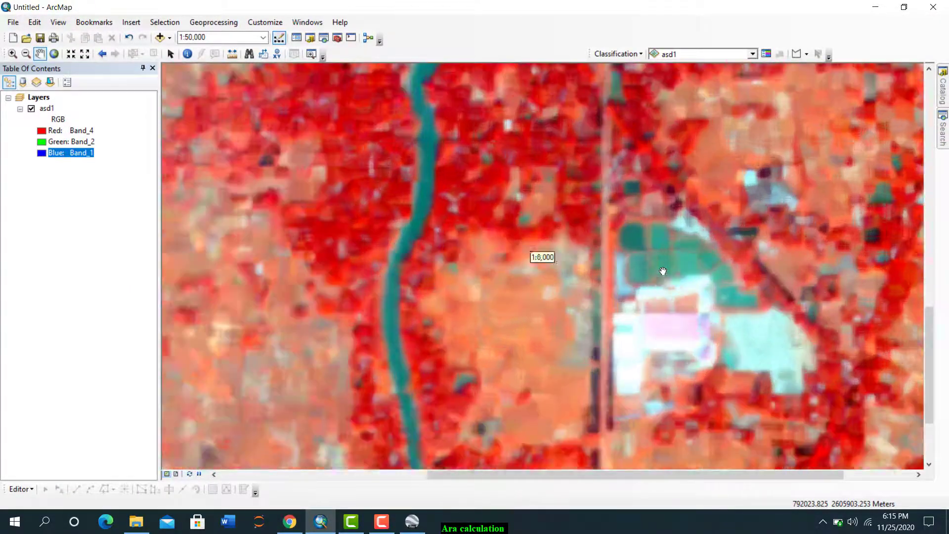
{"action": "scroll", "coordinate": [672, 248], "scroll_direction": "up", "scroll_amount": 2}
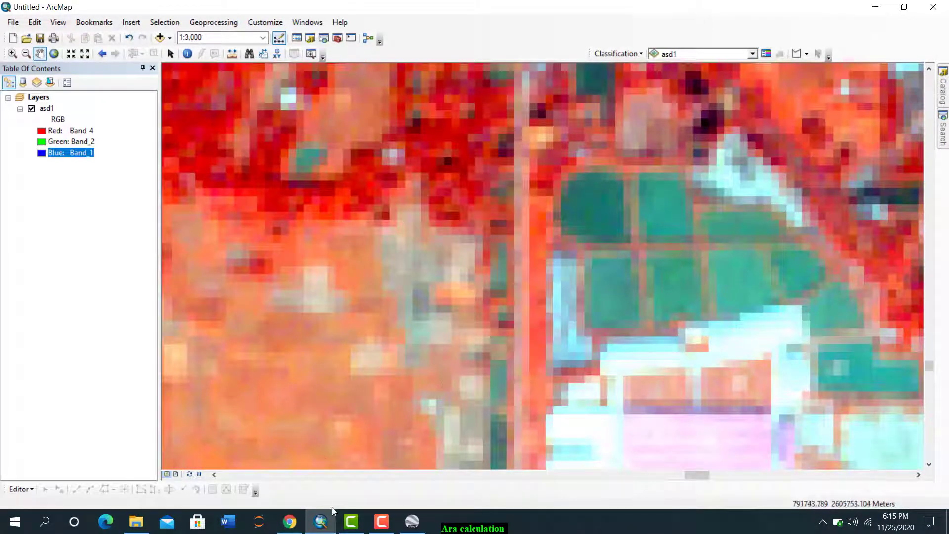
Step: Compare the farmland west of the ponds in Google Earth Pro with the same area of the asd1 image in ArcMap
{"action": "left_click", "coordinate": [413, 521]}
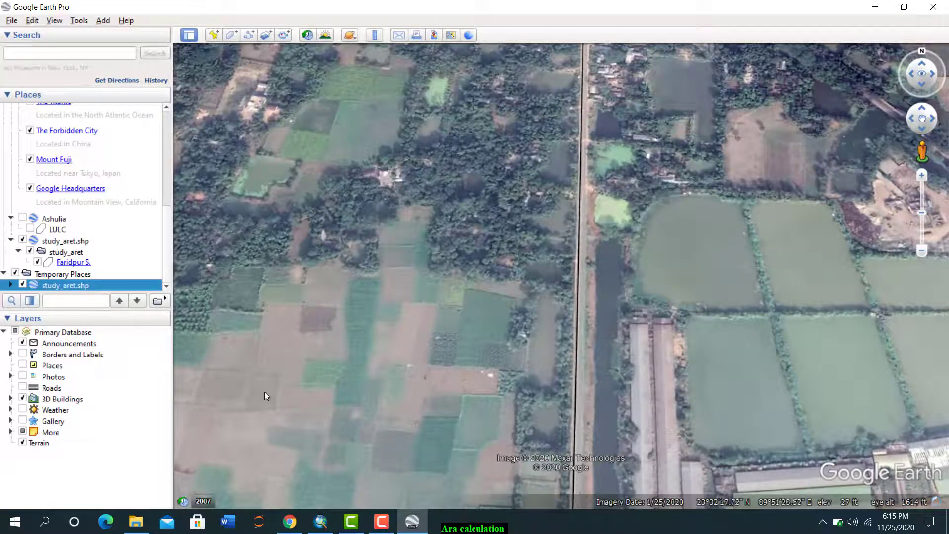
{"action": "left_click_drag", "start_coordinate": [307, 393], "coordinate": [441, 339]}
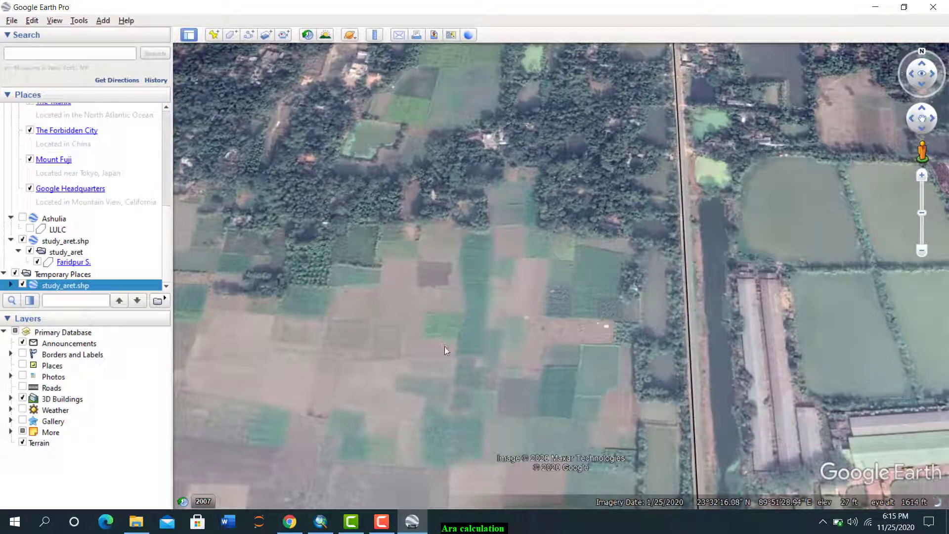
{"action": "left_click", "coordinate": [320, 522]}
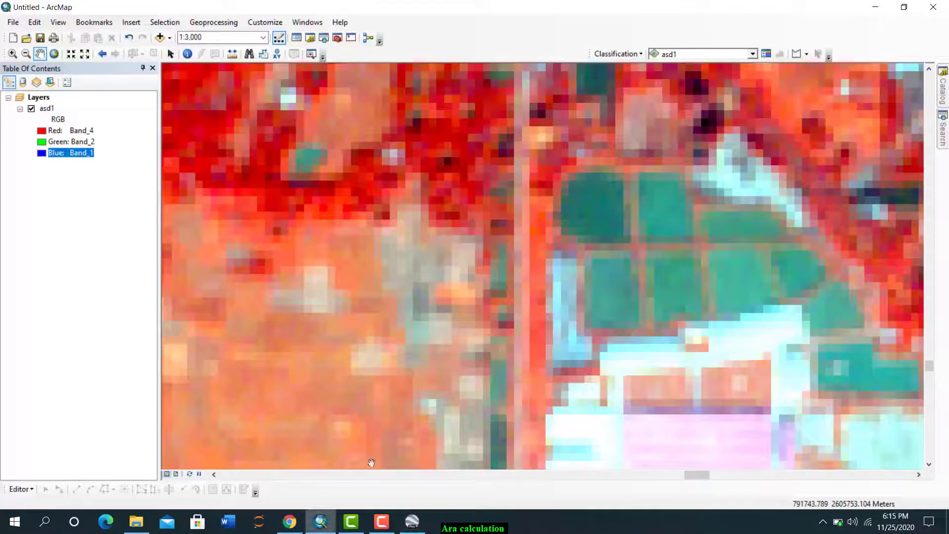
{"action": "left_click_drag", "start_coordinate": [412, 319], "coordinate": [646, 268]}
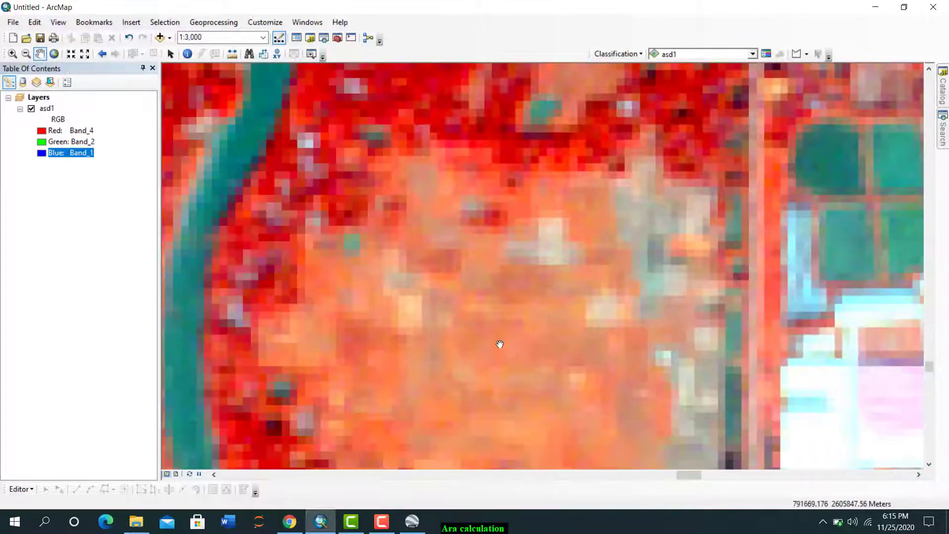
{"action": "scroll", "coordinate": [500, 345], "scroll_direction": "up", "scroll_amount": 2}
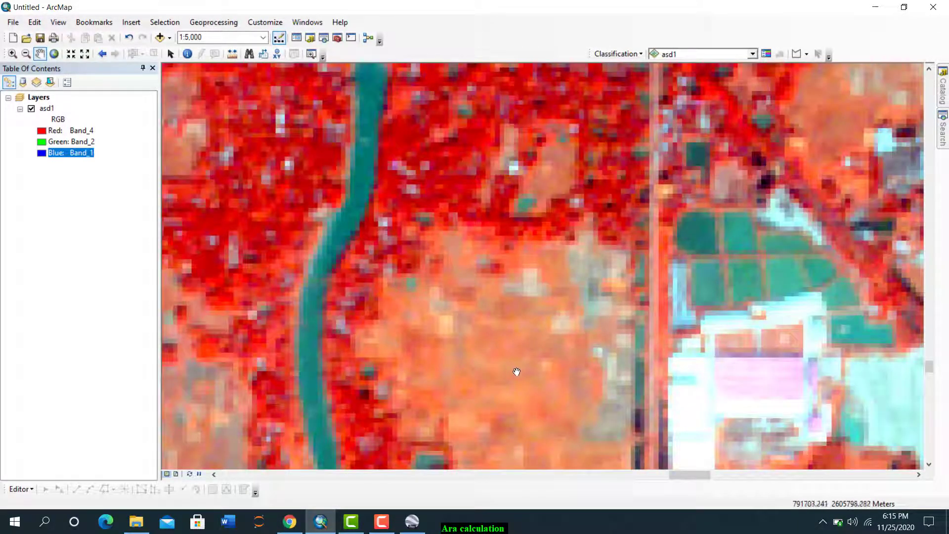
{"action": "left_click_drag", "start_coordinate": [514, 345], "coordinate": [593, 301]}
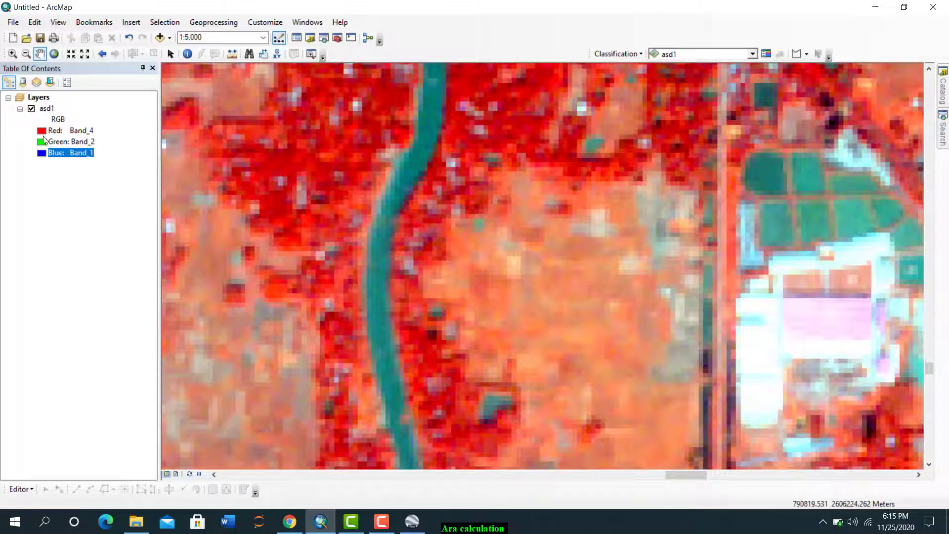
Step: Change the asd1 band combination by assigning Band_3 to the green channel and Band_2 to the blue channel
{"action": "left_click", "coordinate": [47, 142]}
{"action": "left_click", "coordinate": [59, 190]}
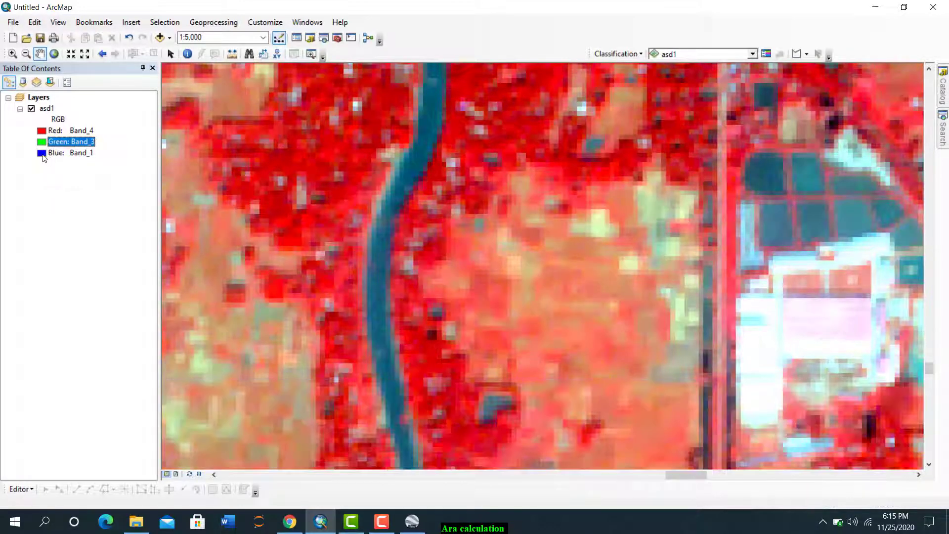
{"action": "left_click", "coordinate": [43, 154]}
{"action": "left_click", "coordinate": [69, 192]}
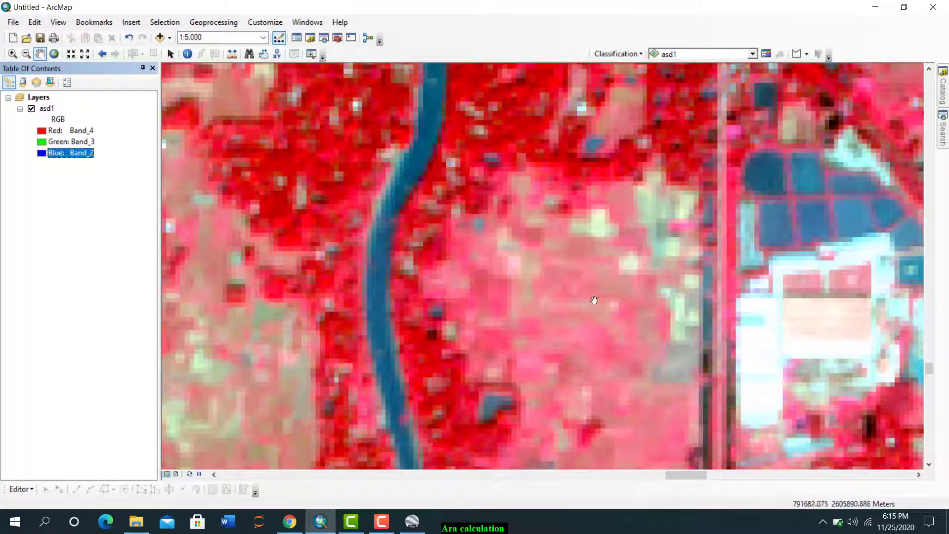
Step: Switch to Google Earth Pro, turn on historical imagery and view the farmland west of the ponds as of 4/23/2014
{"action": "left_click", "coordinate": [320, 520]}
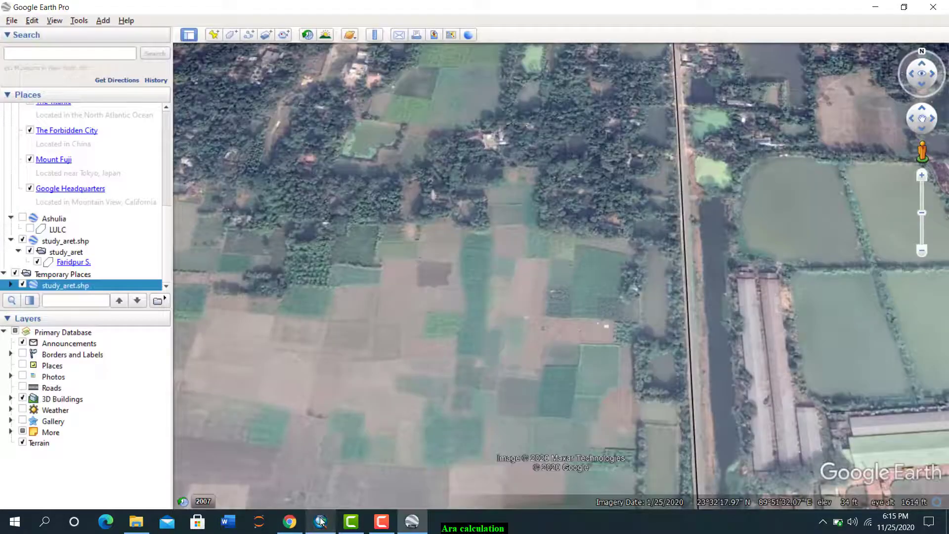
{"action": "left_click", "coordinate": [308, 36]}
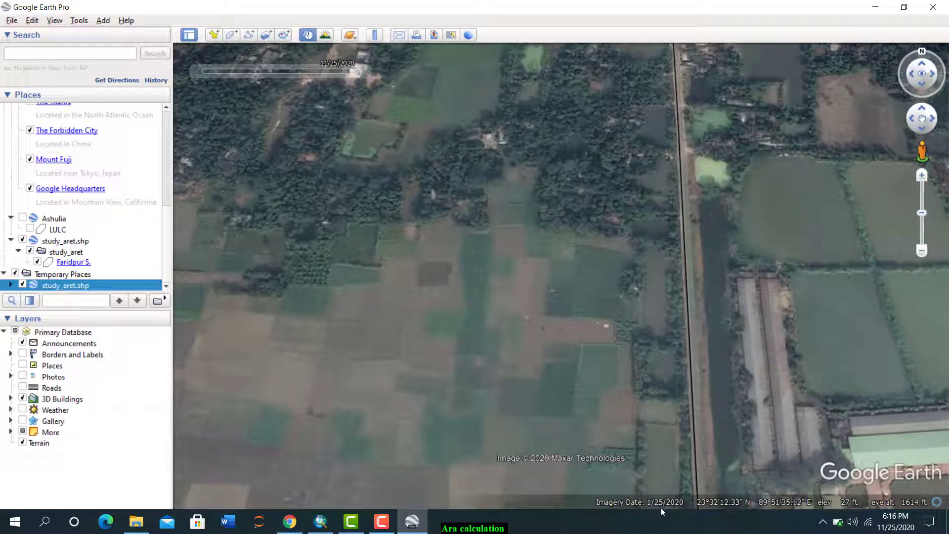
{"action": "mouse_move", "coordinate": [353, 72]}
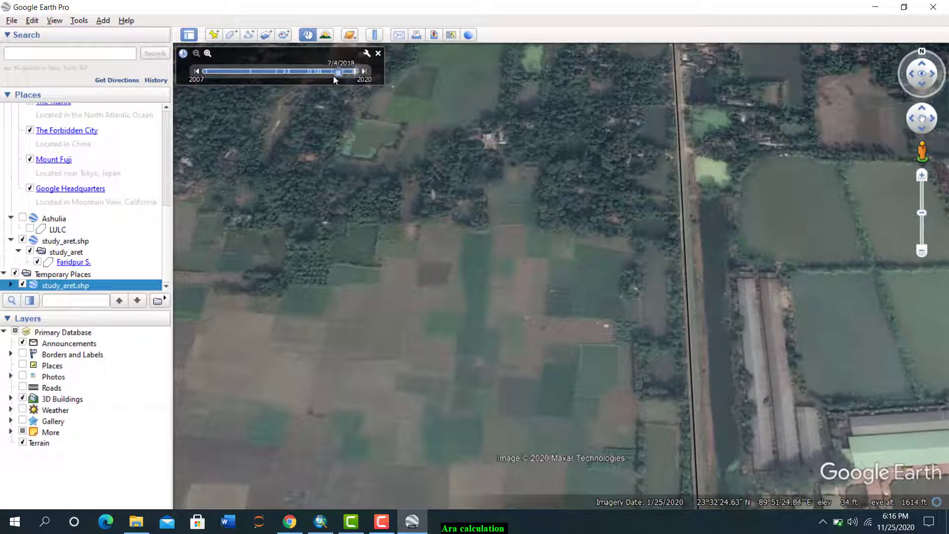
{"action": "left_click_drag", "start_coordinate": [320, 75], "coordinate": [306, 72]}
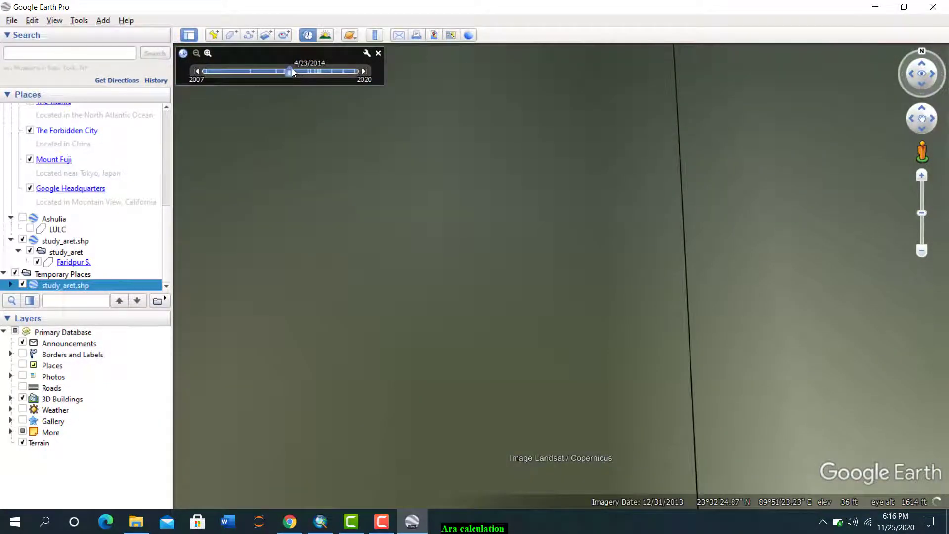
{"action": "left_click", "coordinate": [365, 72]}
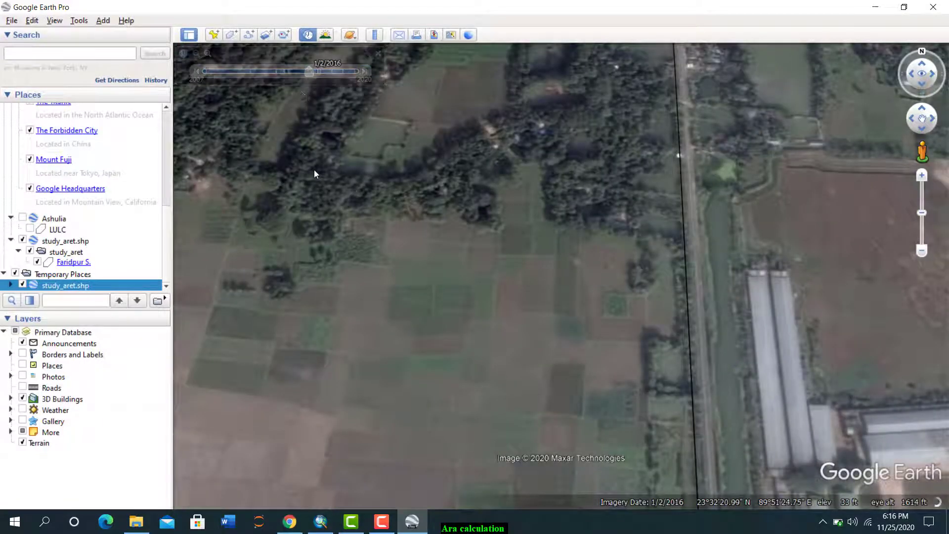
{"action": "left_click", "coordinate": [198, 72]}
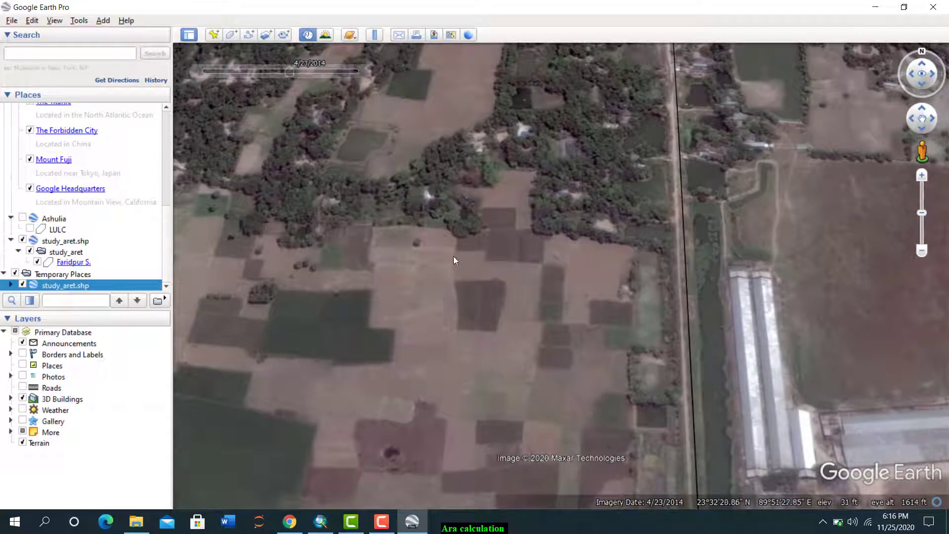
{"action": "scroll", "coordinate": [521, 351], "scroll_direction": "down", "scroll_amount": 3}
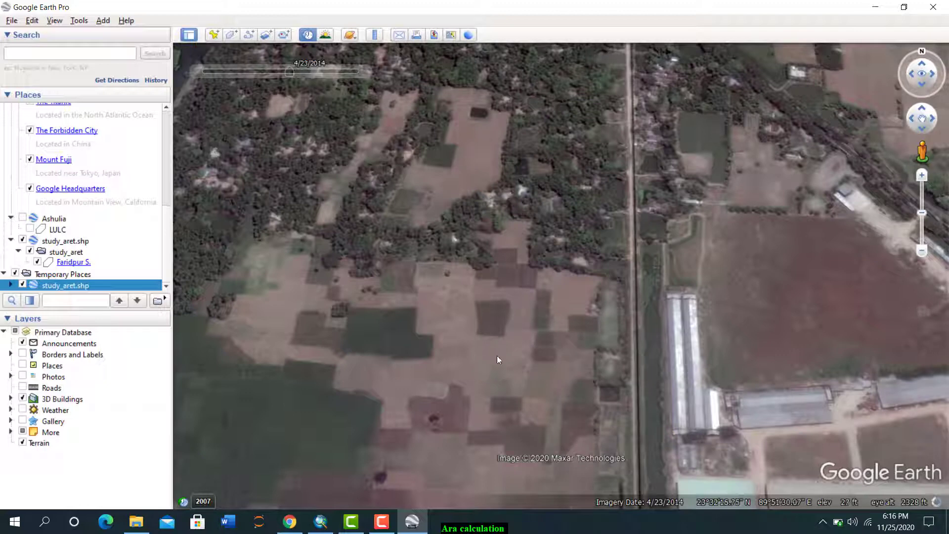
Step: Examine the factory complex and its surrounding fields east of the canal in the 4/23/2014 historical imagery
{"action": "key", "text": "Right"}
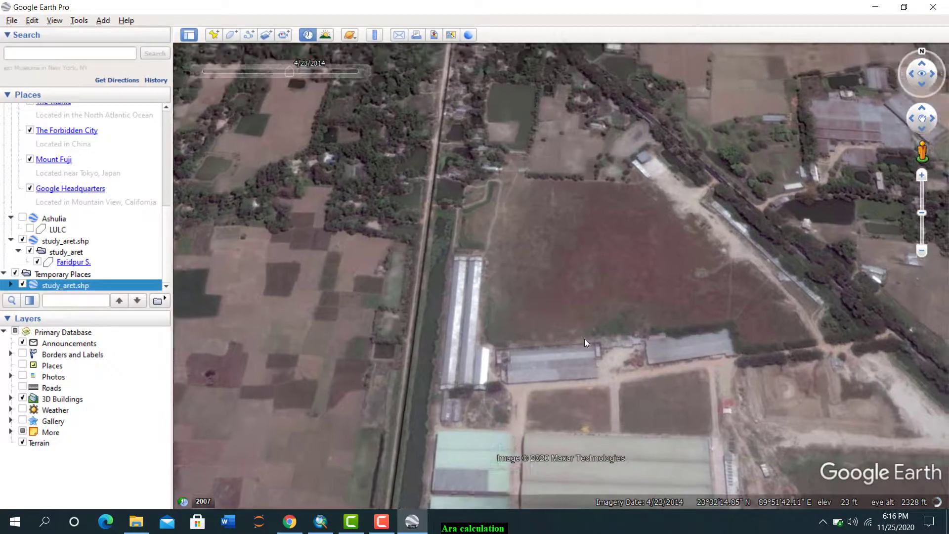
{"action": "left_click_drag", "start_coordinate": [602, 401], "coordinate": [658, 211]}
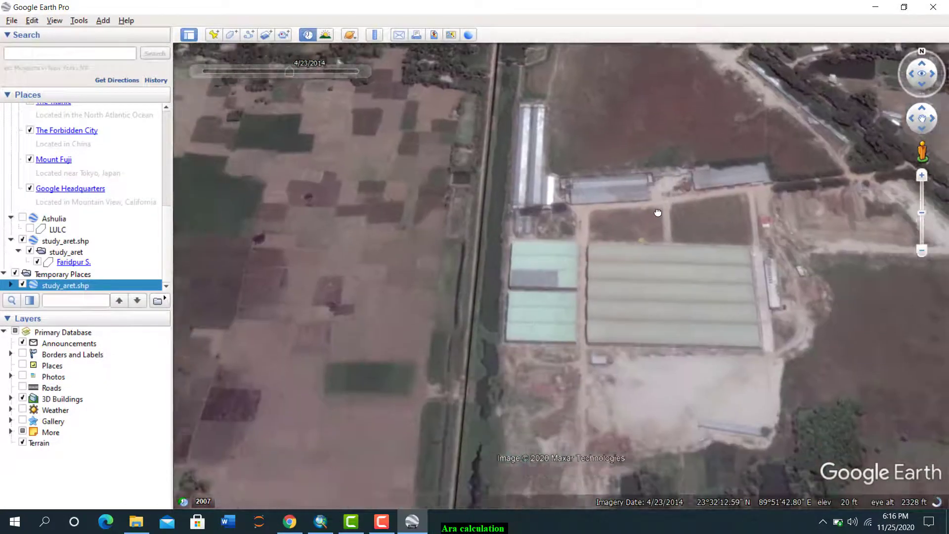
{"action": "left_click_drag", "start_coordinate": [708, 295], "coordinate": [561, 243]}
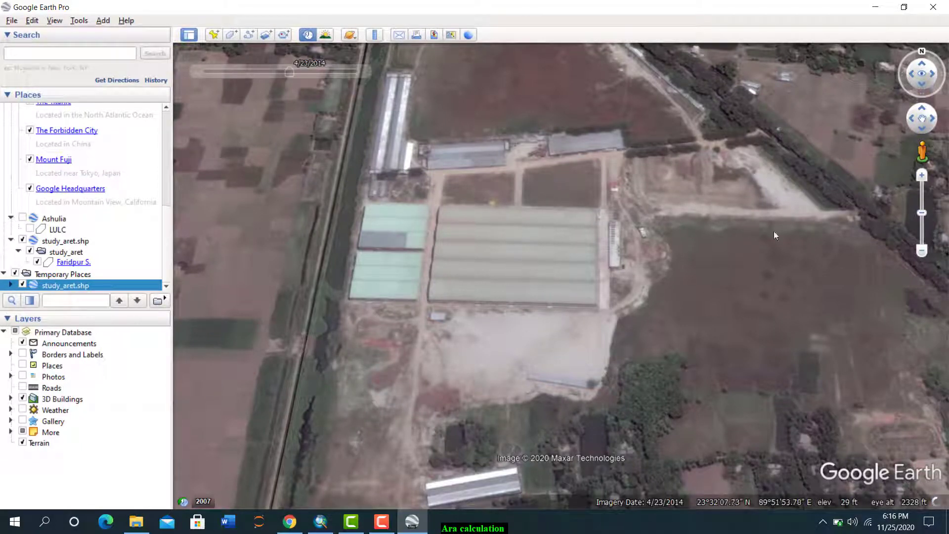
Step: Change the historical imagery date to 1/25/2020 and view the ponds and the construction area east of the factory complex
{"action": "left_click_drag", "start_coordinate": [289, 72], "coordinate": [355, 72]}
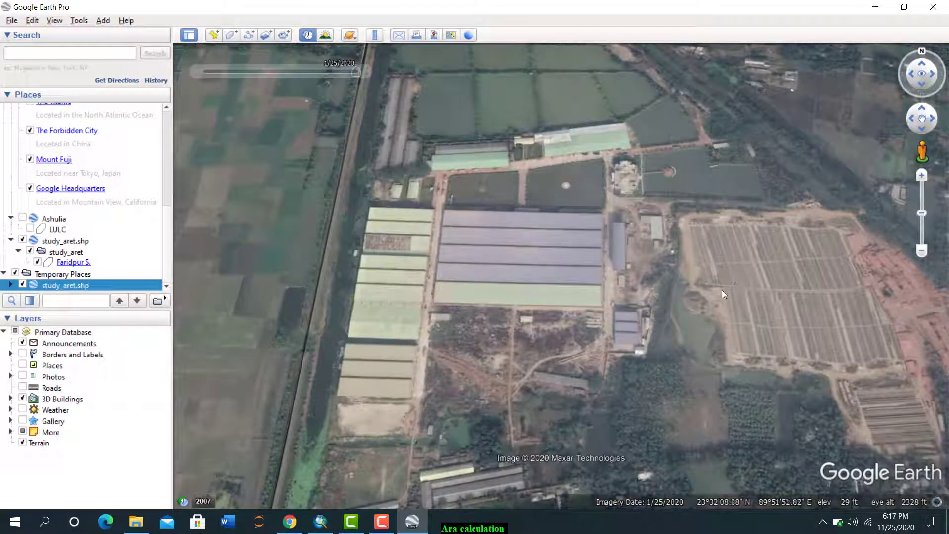
{"action": "left_click_drag", "start_coordinate": [805, 310], "coordinate": [773, 289]}
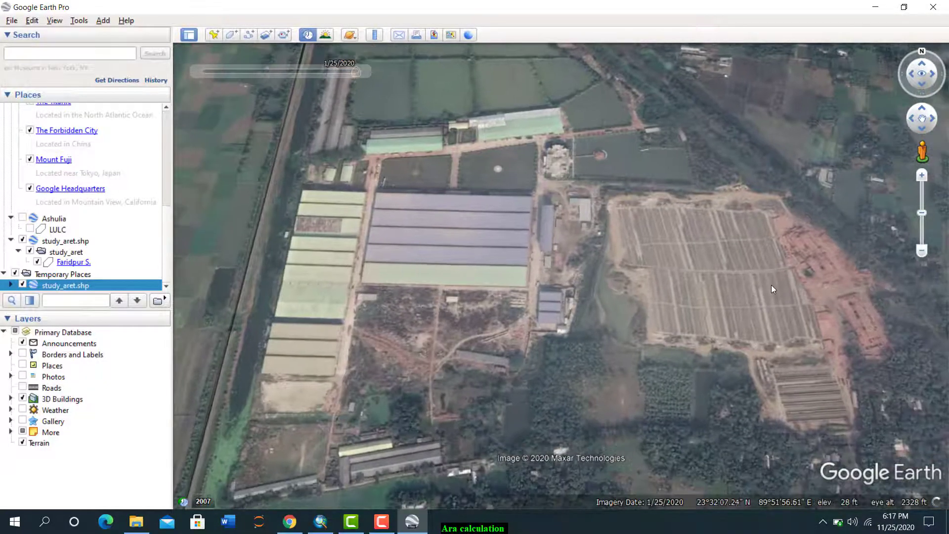
{"action": "scroll", "coordinate": [741, 256], "scroll_direction": "down", "scroll_amount": 3}
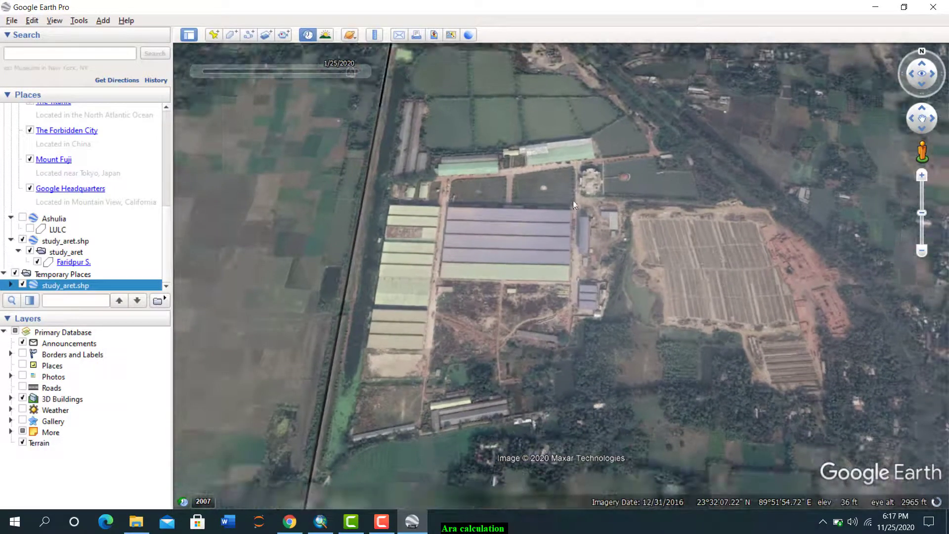
Step: Return the historical imagery to 4/23/2014 and compare the factory buildings, bare ground and neighbouring farmland out to the river
{"action": "left_click_drag", "start_coordinate": [349, 73], "coordinate": [299, 80]}
{"action": "scroll", "coordinate": [661, 276], "scroll_direction": "up", "scroll_amount": 2}
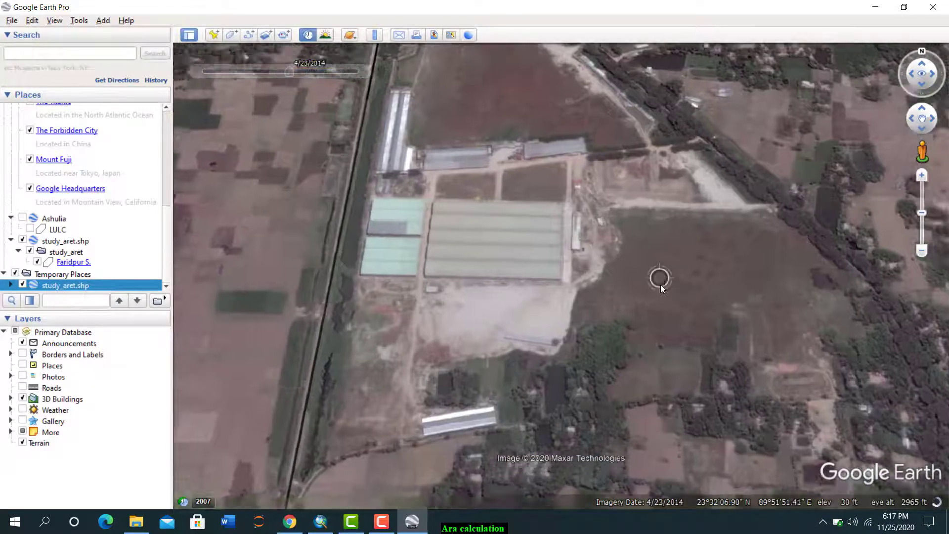
{"action": "scroll", "coordinate": [659, 279], "scroll_direction": "up", "scroll_amount": 2}
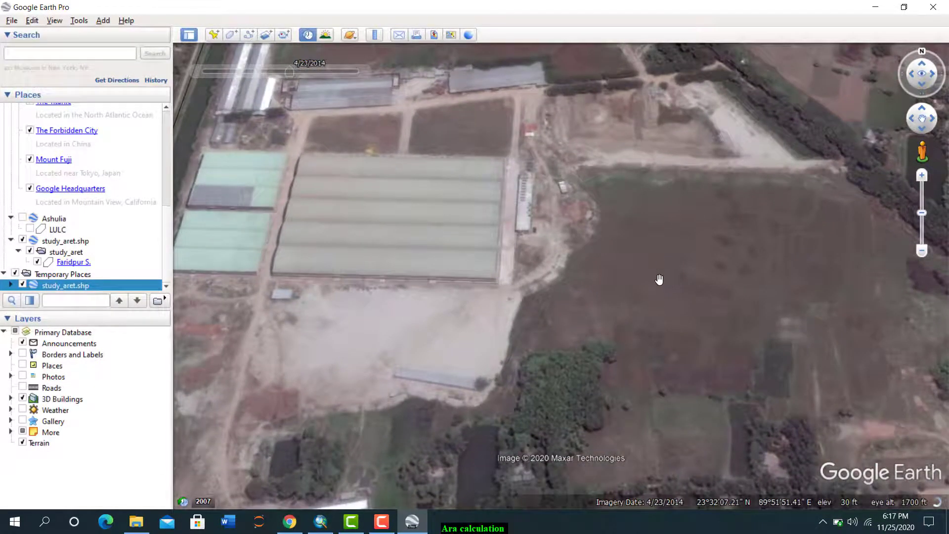
{"action": "scroll", "coordinate": [659, 278], "scroll_direction": "down", "scroll_amount": 2}
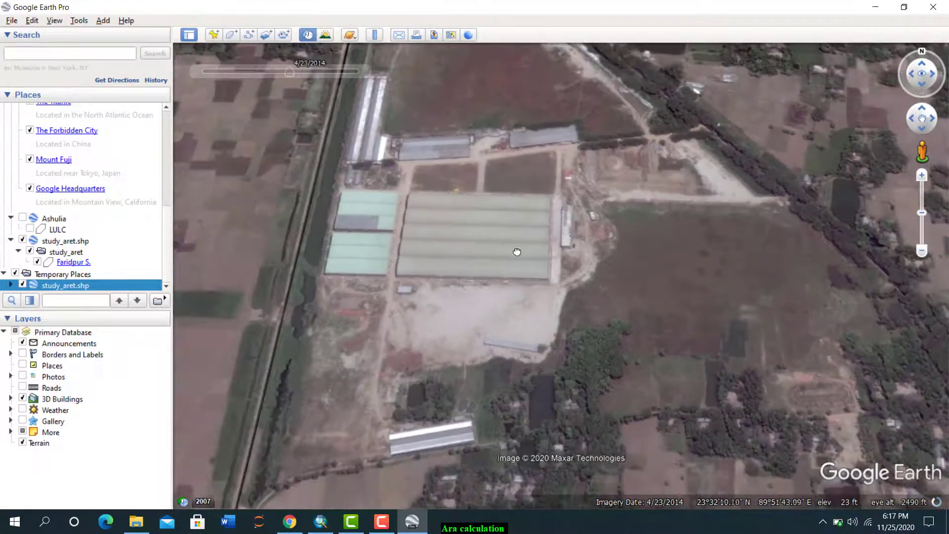
{"action": "left_click_drag", "start_coordinate": [517, 252], "coordinate": [625, 310]}
{"action": "scroll", "coordinate": [607, 315], "scroll_direction": "up", "scroll_amount": 3}
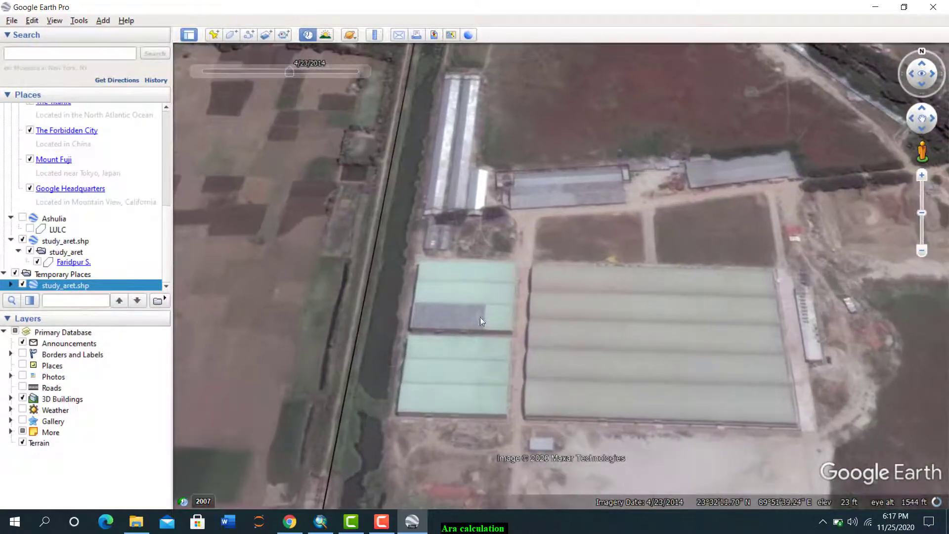
{"action": "scroll", "coordinate": [615, 316], "scroll_direction": "down", "scroll_amount": 3}
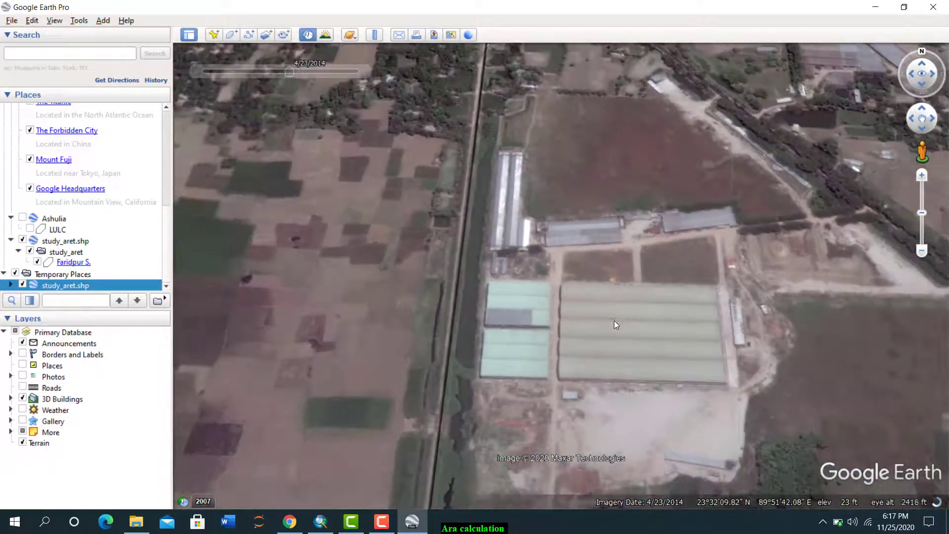
{"action": "scroll", "coordinate": [610, 321], "scroll_direction": "down", "scroll_amount": 3}
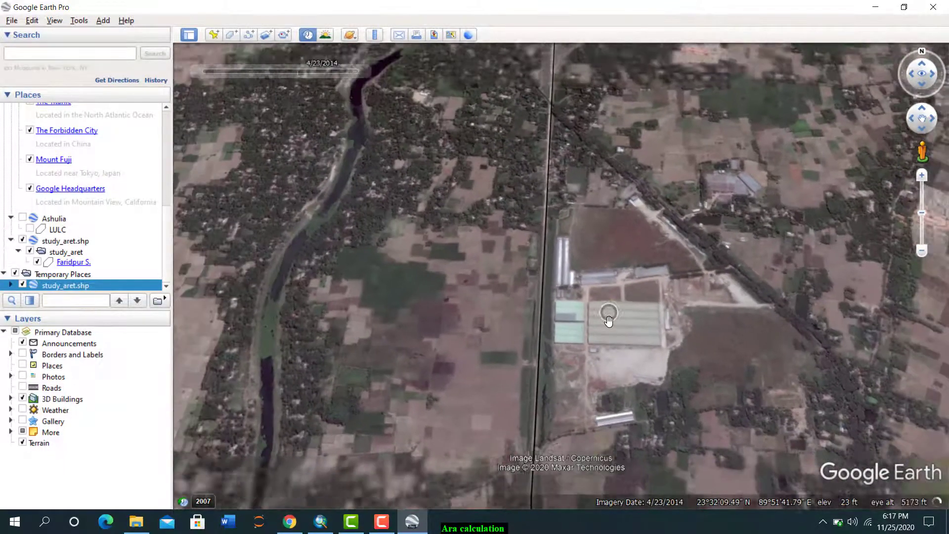
{"action": "scroll", "coordinate": [607, 311], "scroll_direction": "down", "scroll_amount": 2}
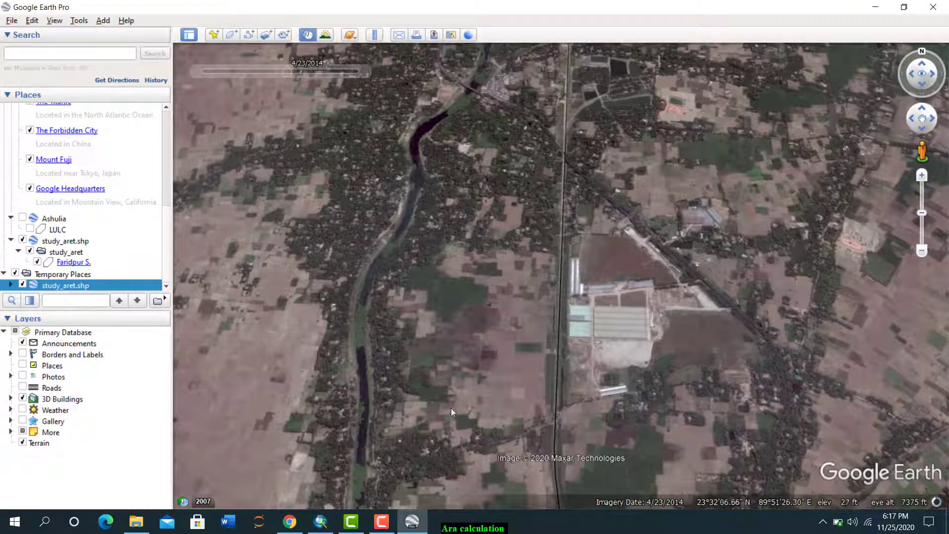
Step: Switch to ArcMap and view the river and factory area of the asd1 image at 1:20,000
{"action": "left_click", "coordinate": [320, 521]}
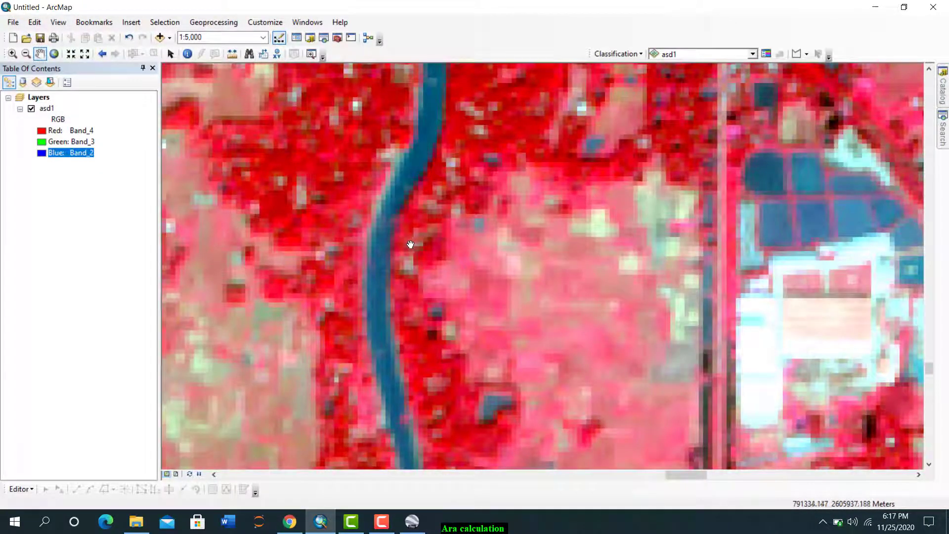
{"action": "scroll", "coordinate": [407, 244], "scroll_direction": "up", "scroll_amount": 5}
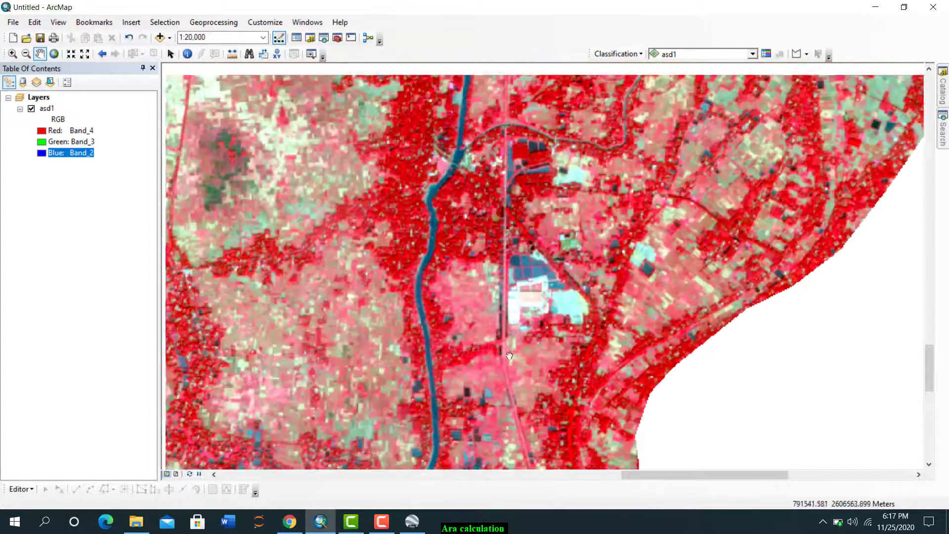
{"action": "left_click_drag", "start_coordinate": [420, 275], "coordinate": [489, 316]}
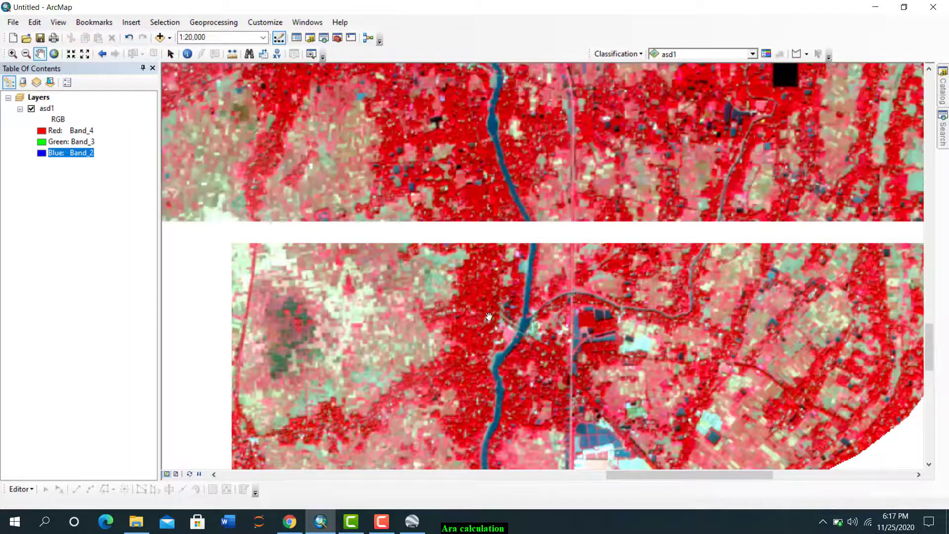
Step: Turn the Image Classification toolbar off and back on
{"action": "right_click", "coordinate": [435, 39]}
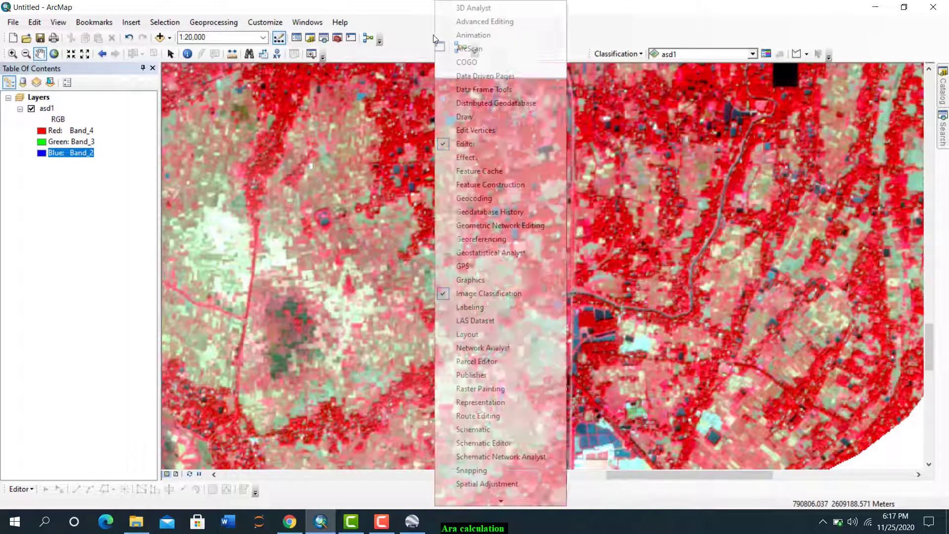
{"action": "left_click", "coordinate": [473, 296]}
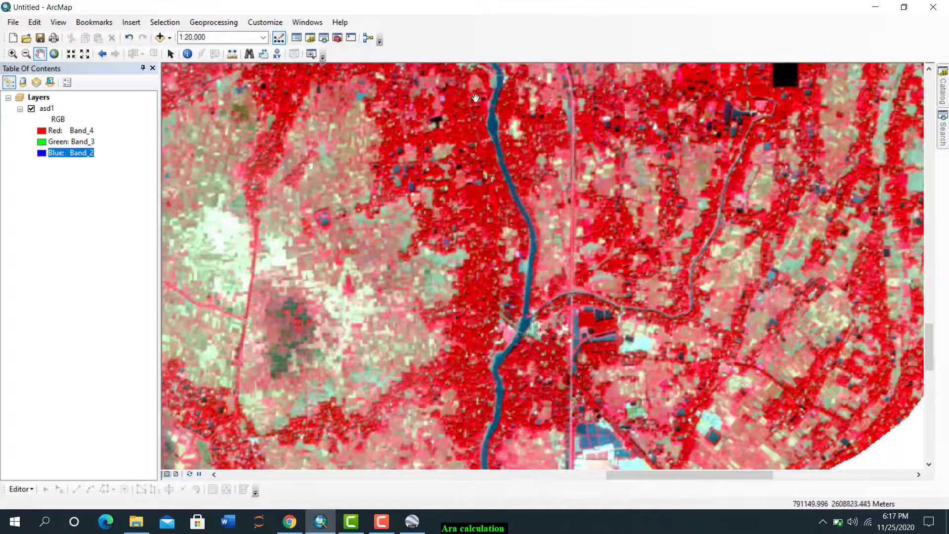
{"action": "right_click", "coordinate": [477, 42]}
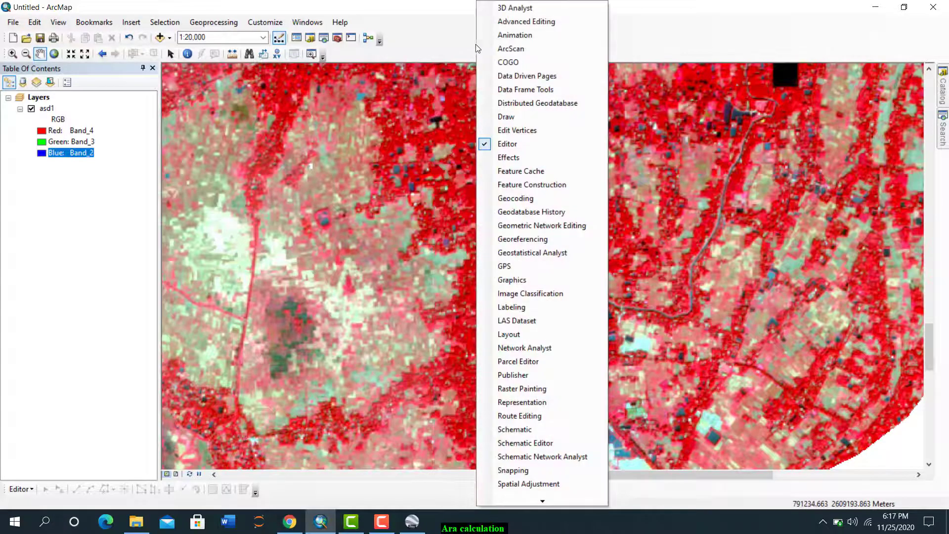
{"action": "left_click", "coordinate": [524, 294]}
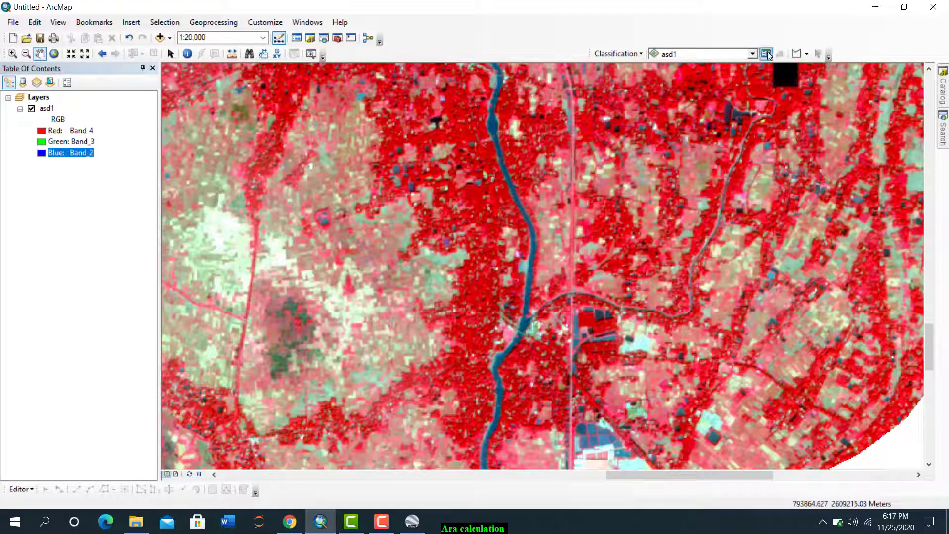
Step: Check in the extensions list that Spatial Analyst is enabled
{"action": "left_click", "coordinate": [274, 24]}
{"action": "left_click", "coordinate": [279, 49]}
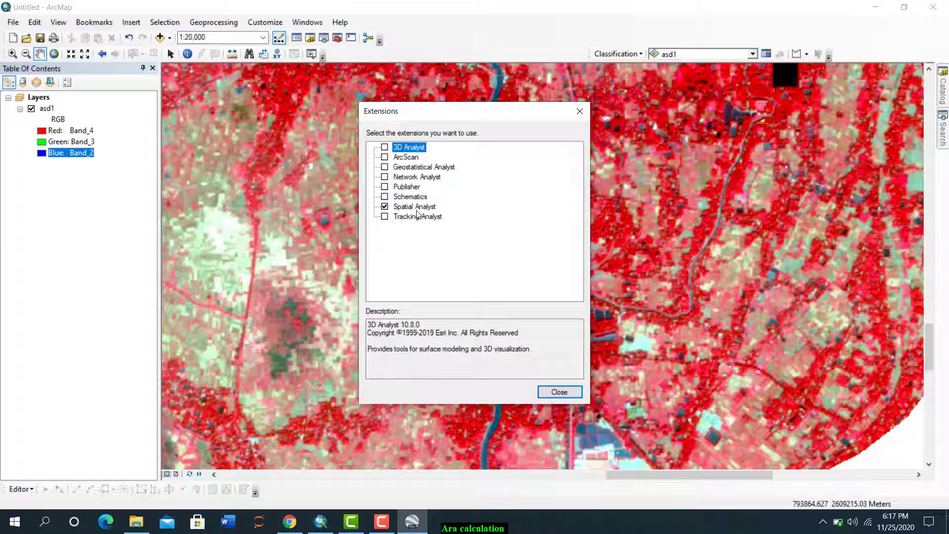
{"action": "left_click", "coordinate": [385, 208]}
{"action": "left_click", "coordinate": [546, 392]}
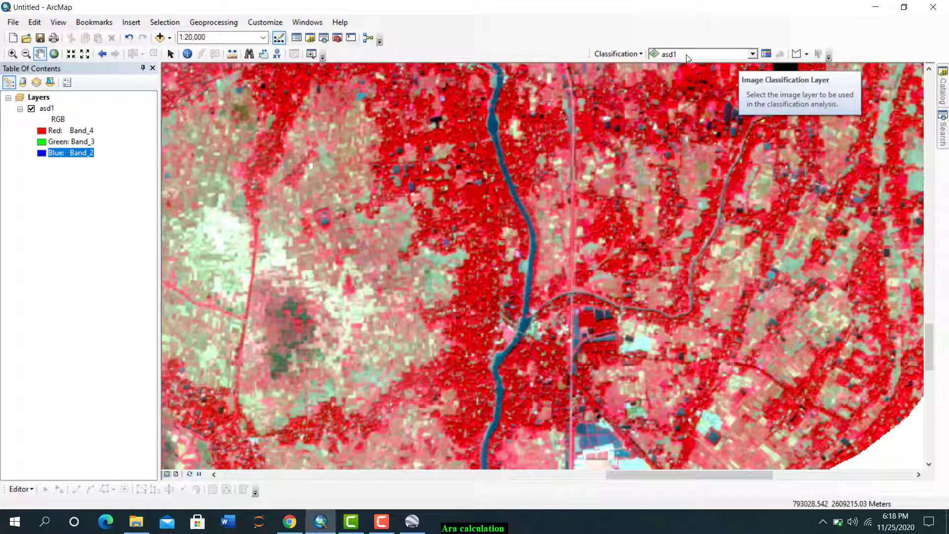
Step: Open the Training Sample Manager for asd1 and activate the Draw Polygon tool for creating training samples
{"action": "scroll", "coordinate": [486, 252], "scroll_direction": "up", "scroll_amount": 2}
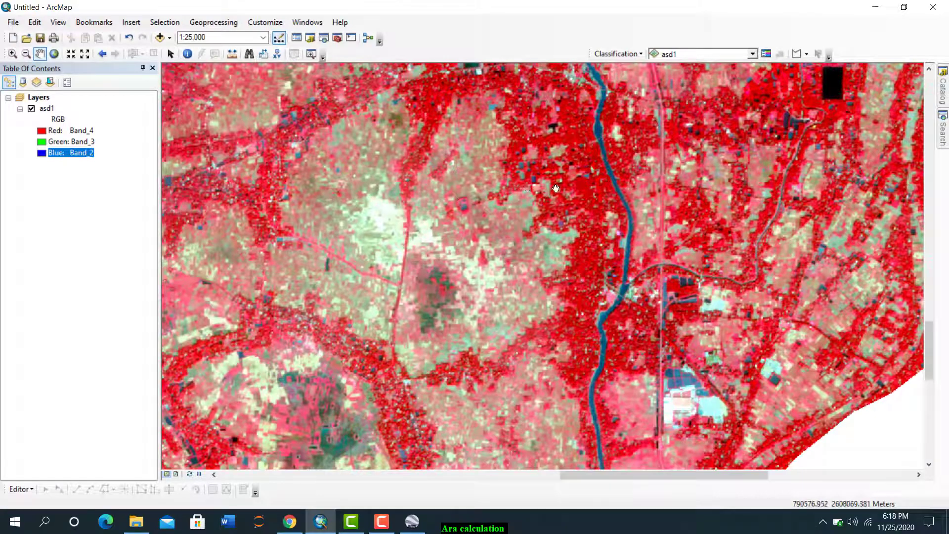
{"action": "left_click_drag", "start_coordinate": [556, 188], "coordinate": [648, 193]}
{"action": "scroll", "coordinate": [446, 230], "scroll_direction": "down", "scroll_amount": 1}
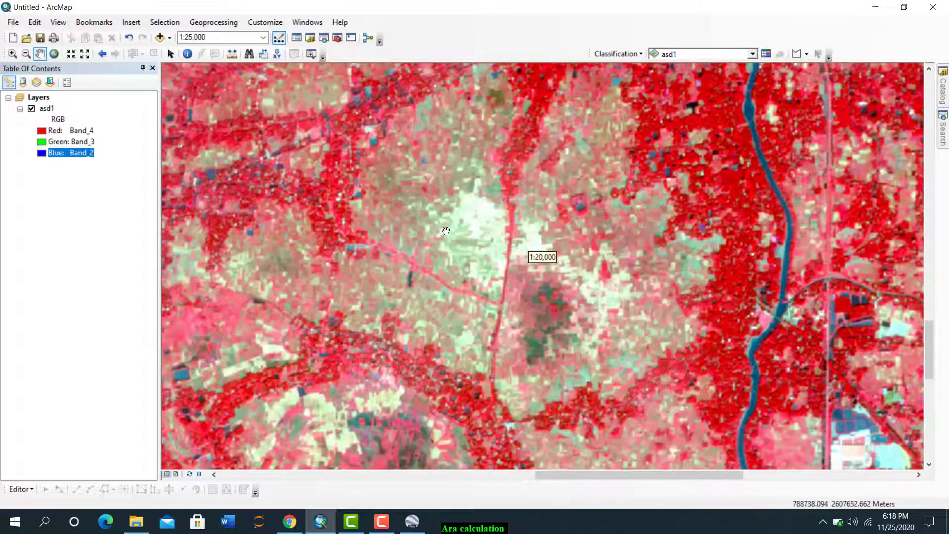
{"action": "scroll", "coordinate": [434, 232], "scroll_direction": "down", "scroll_amount": 2}
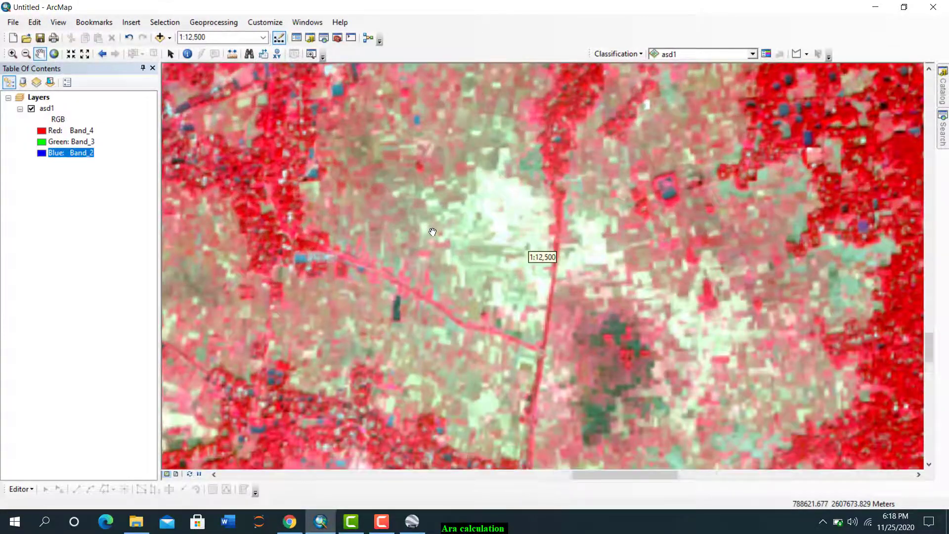
{"action": "scroll", "coordinate": [437, 210], "scroll_direction": "down", "scroll_amount": 1}
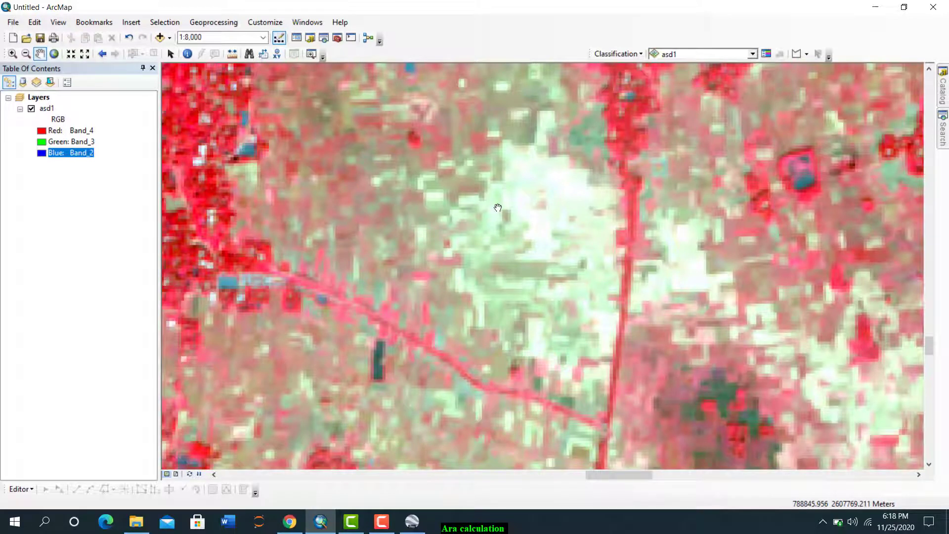
{"action": "left_click", "coordinate": [765, 54]}
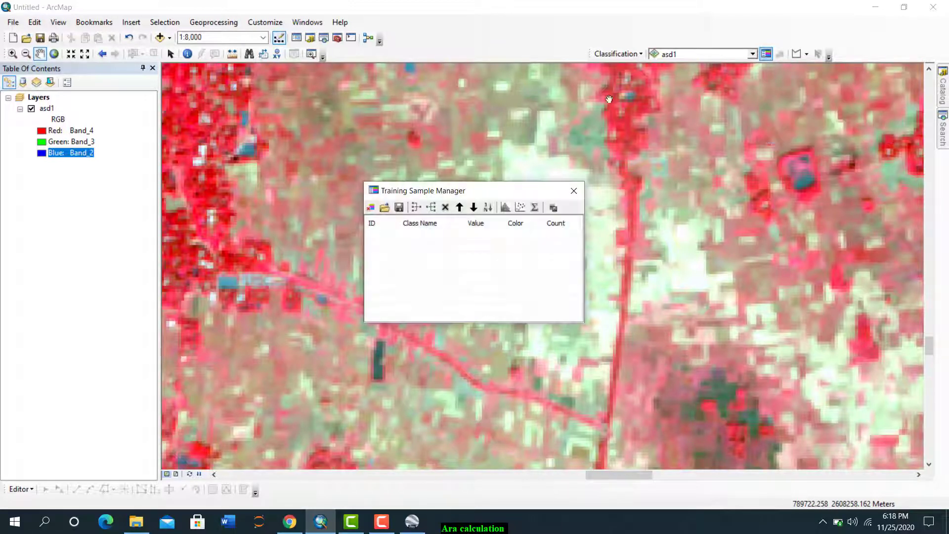
{"action": "left_click_drag", "start_coordinate": [459, 184], "coordinate": [271, 139]}
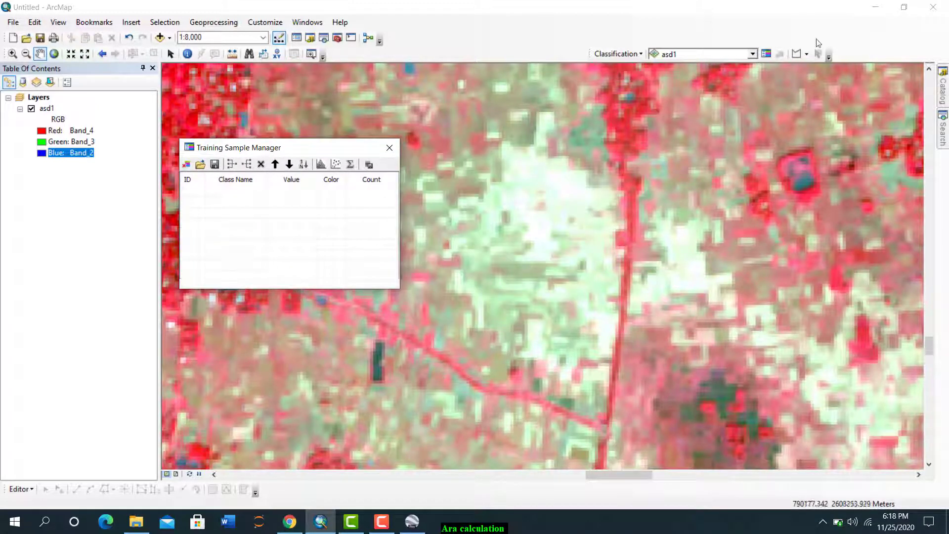
{"action": "left_click", "coordinate": [806, 55]}
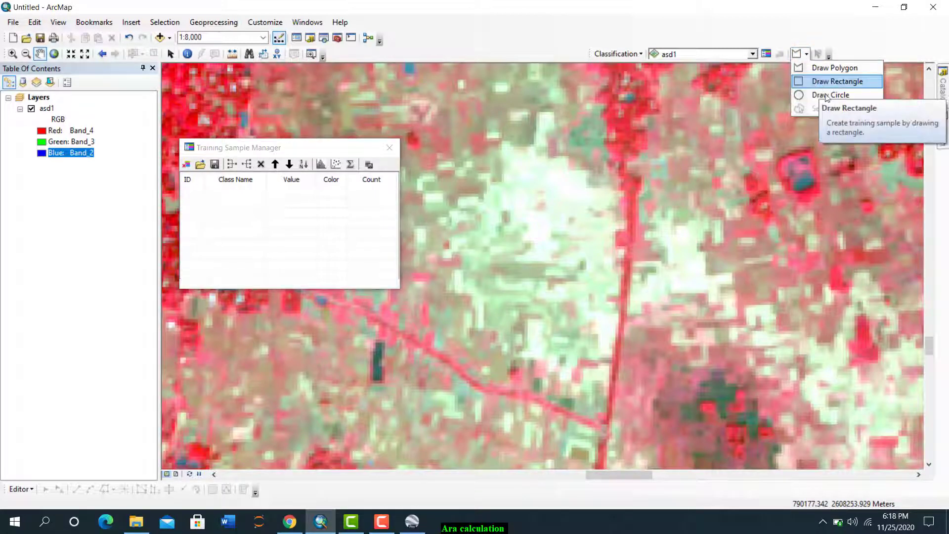
{"action": "left_click", "coordinate": [827, 69]}
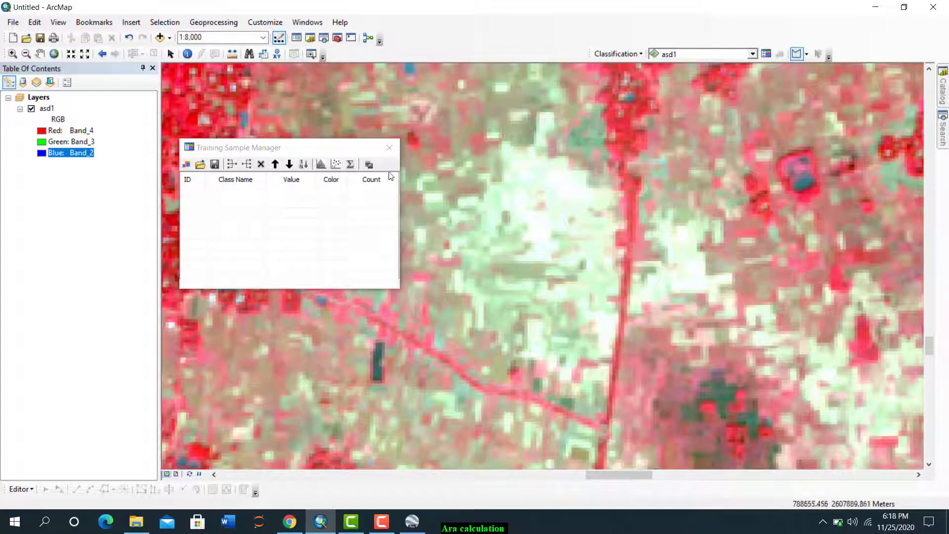
{"action": "left_click_drag", "start_coordinate": [299, 146], "coordinate": [225, 148]}
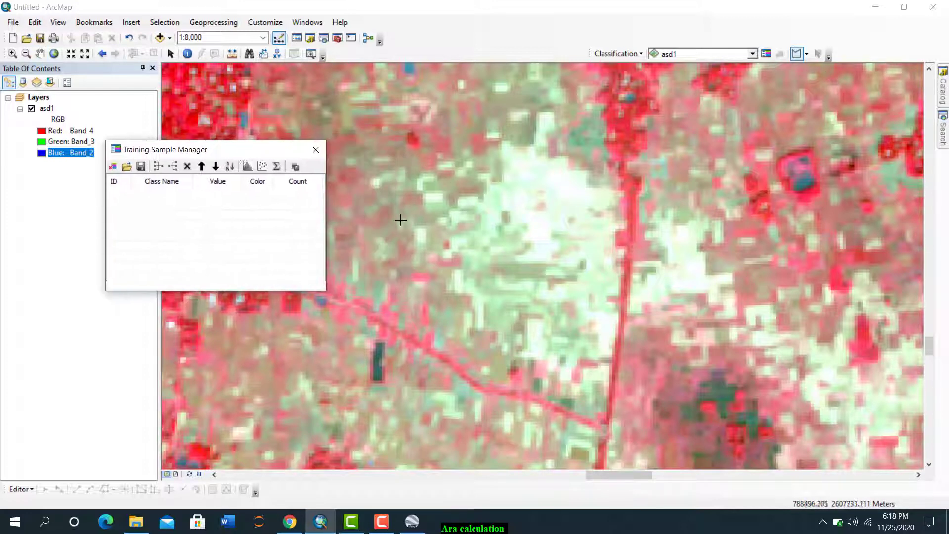
Step: Draw a four-sided training sample polygon on the bright wide river in the northeastern part of the asd1 image
{"action": "left_click", "coordinate": [54, 55]}
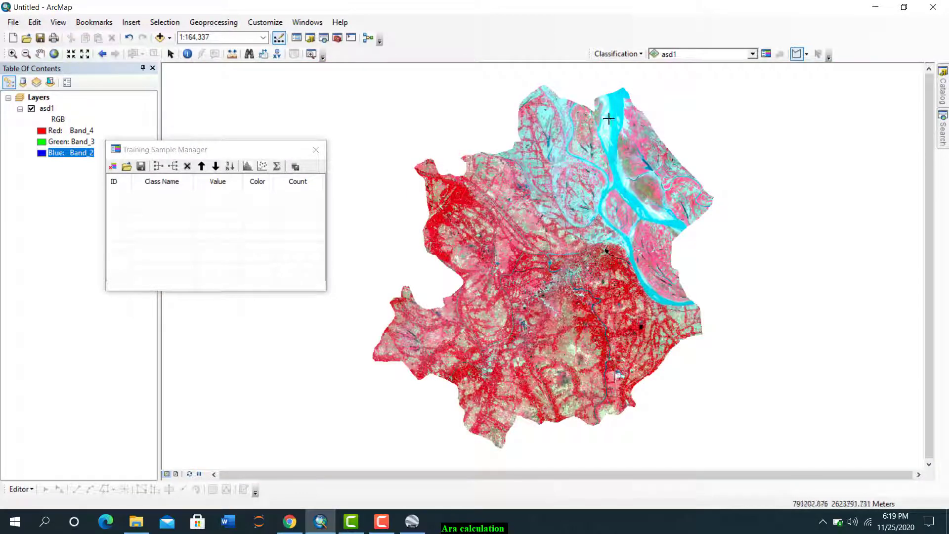
{"action": "scroll", "coordinate": [613, 120], "scroll_direction": "down", "scroll_amount": 2}
{"action": "scroll", "coordinate": [610, 121], "scroll_direction": "down", "scroll_amount": 4}
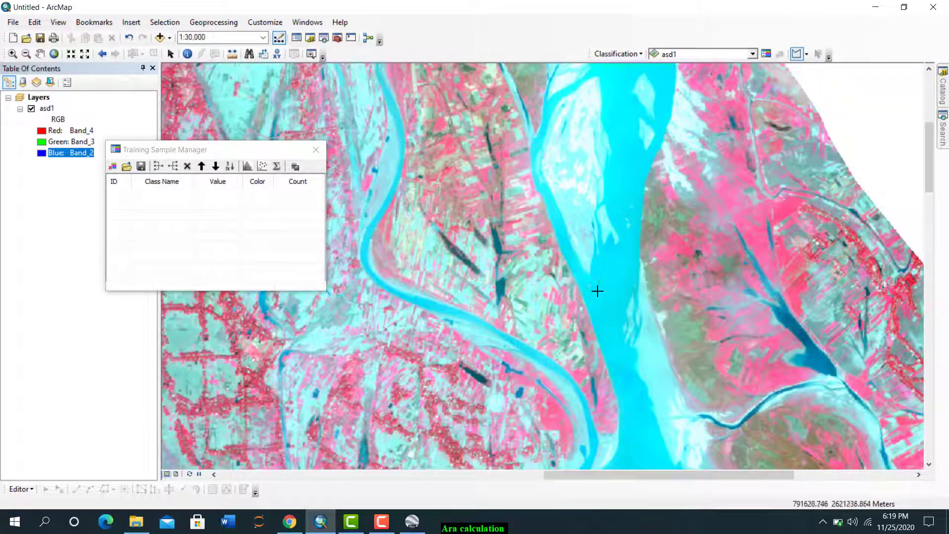
{"action": "scroll", "coordinate": [619, 378], "scroll_direction": "down", "scroll_amount": 3}
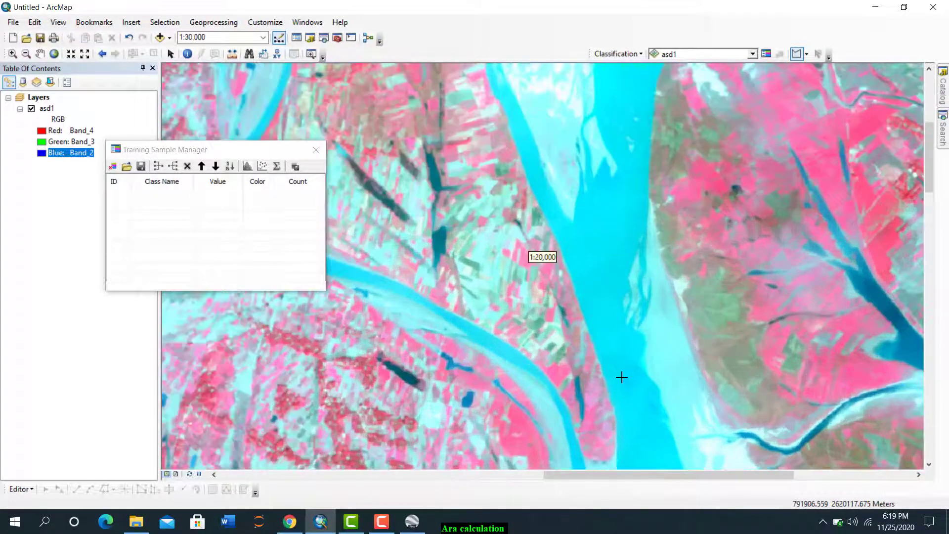
{"action": "scroll", "coordinate": [553, 190], "scroll_direction": "down", "scroll_amount": 3}
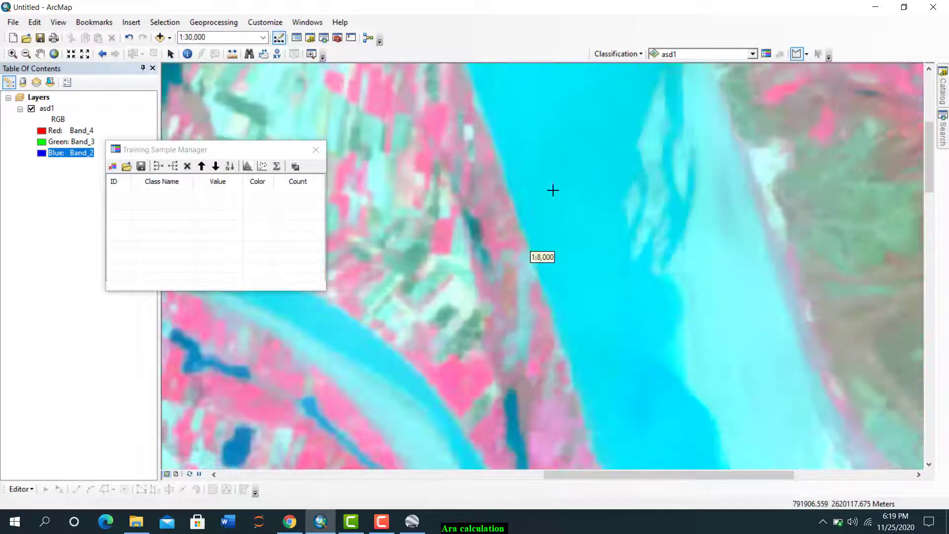
{"action": "left_click", "coordinate": [531, 151]}
{"action": "left_click", "coordinate": [555, 274]}
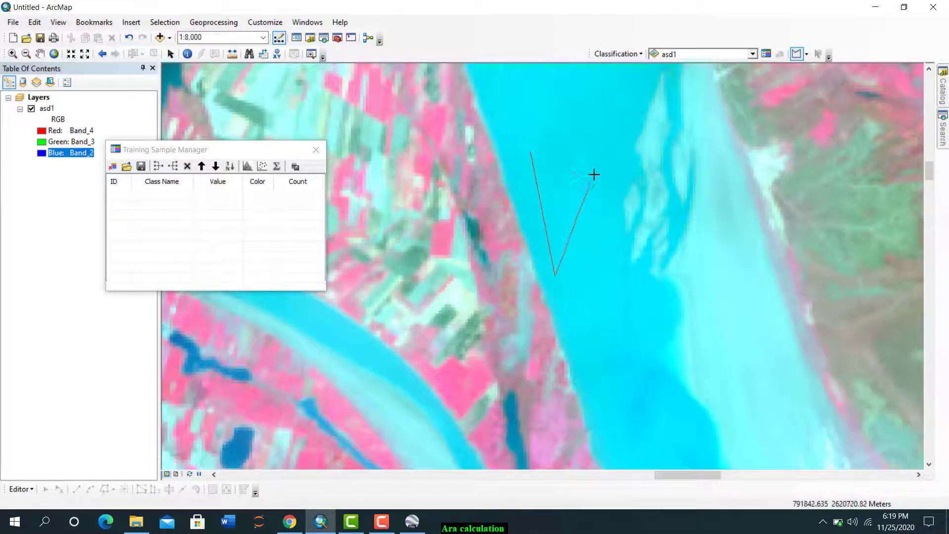
{"action": "left_click", "coordinate": [615, 118]}
{"action": "double_click", "coordinate": [532, 83]}
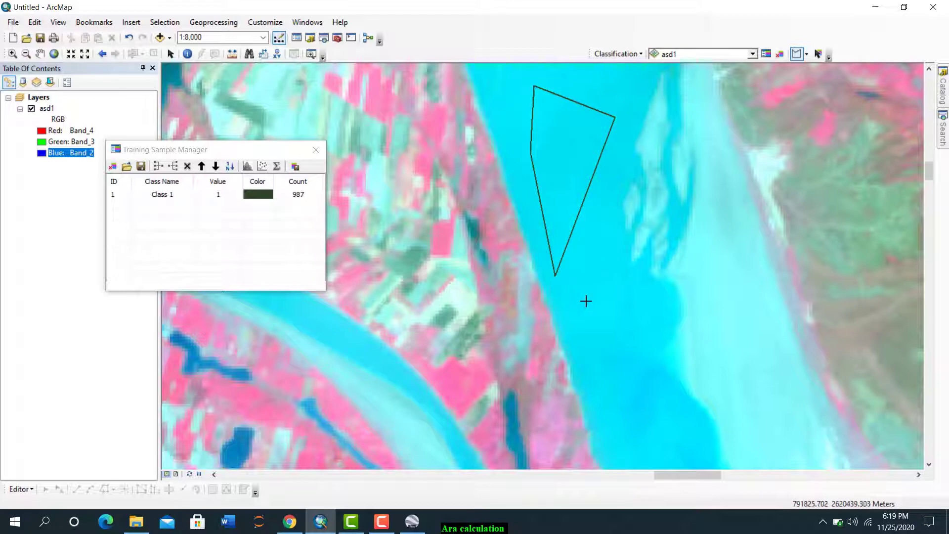
Step: Add three more training samples, including one on the narrow river channel, and bring the dark-blue water body crossed by a bridge into view
{"action": "scroll", "coordinate": [586, 300], "scroll_direction": "up", "scroll_amount": 2}
{"action": "scroll", "coordinate": [586, 301], "scroll_direction": "up", "scroll_amount": 3}
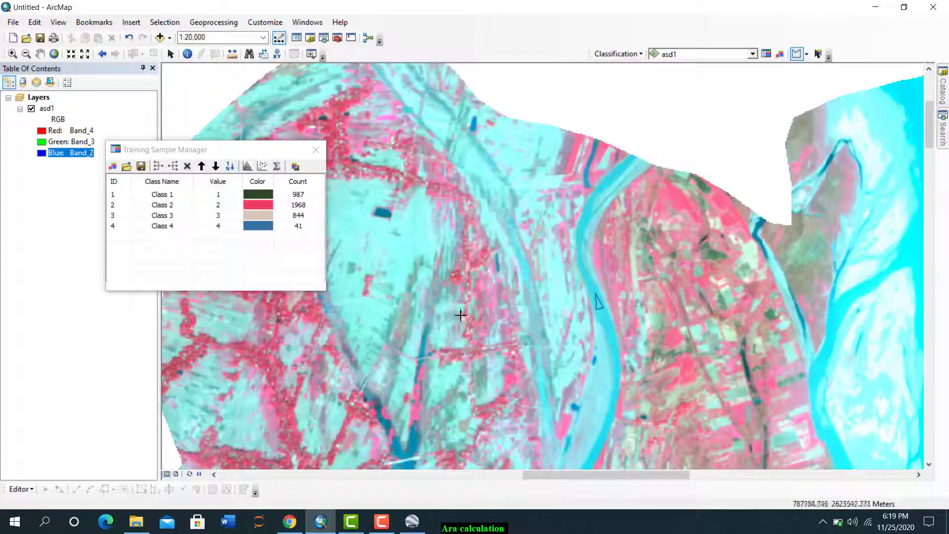
{"action": "left_click", "coordinate": [40, 54]}
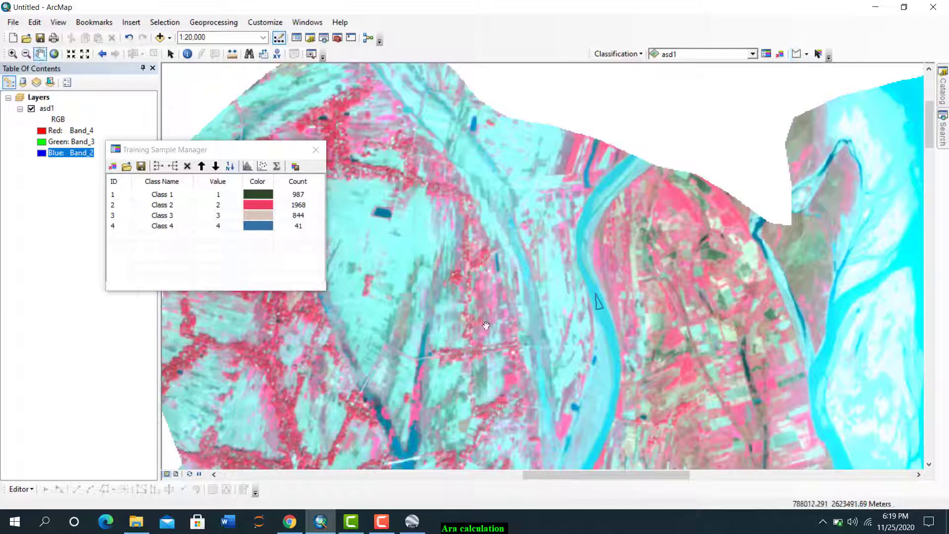
{"action": "scroll", "coordinate": [642, 361], "scroll_direction": "down", "scroll_amount": 3}
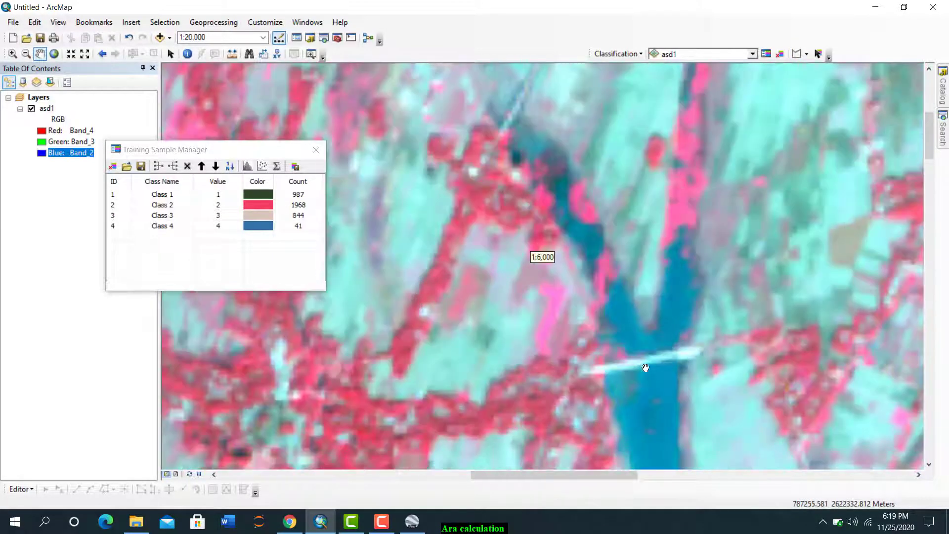
{"action": "scroll", "coordinate": [648, 396], "scroll_direction": "down", "scroll_amount": 3}
{"action": "left_click_drag", "start_coordinate": [648, 387], "coordinate": [697, 228]}
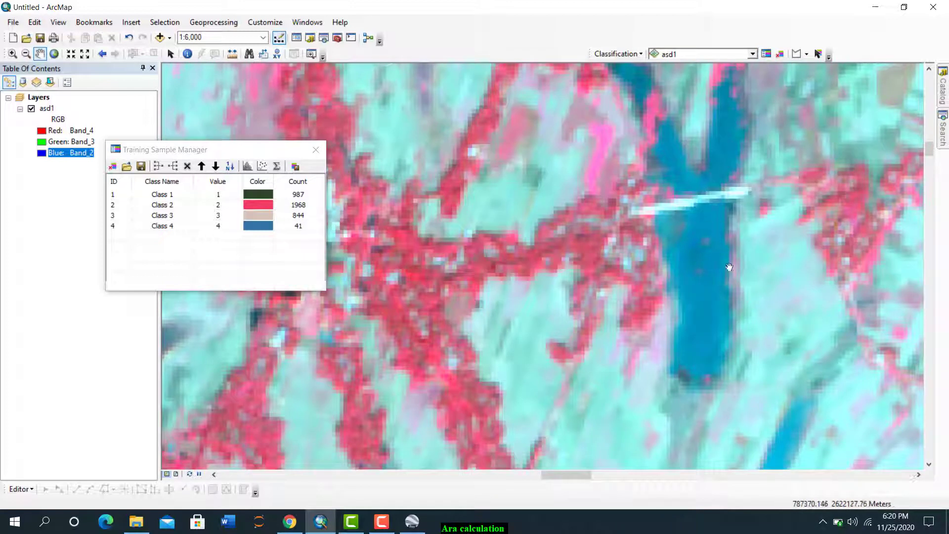
Step: Set the red channel of asd1 to Band_2 and the blue channel to Band_1
{"action": "left_click", "coordinate": [45, 132]}
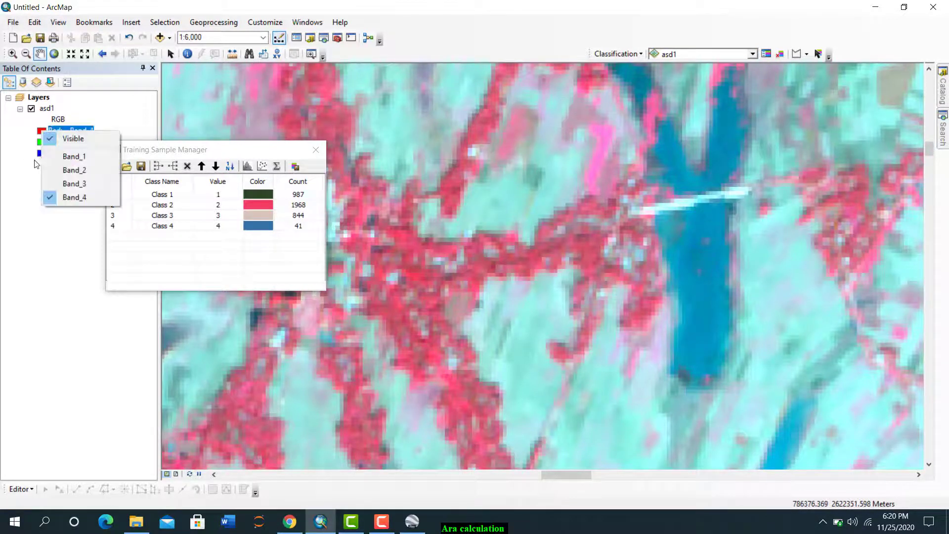
{"action": "left_click", "coordinate": [69, 170]}
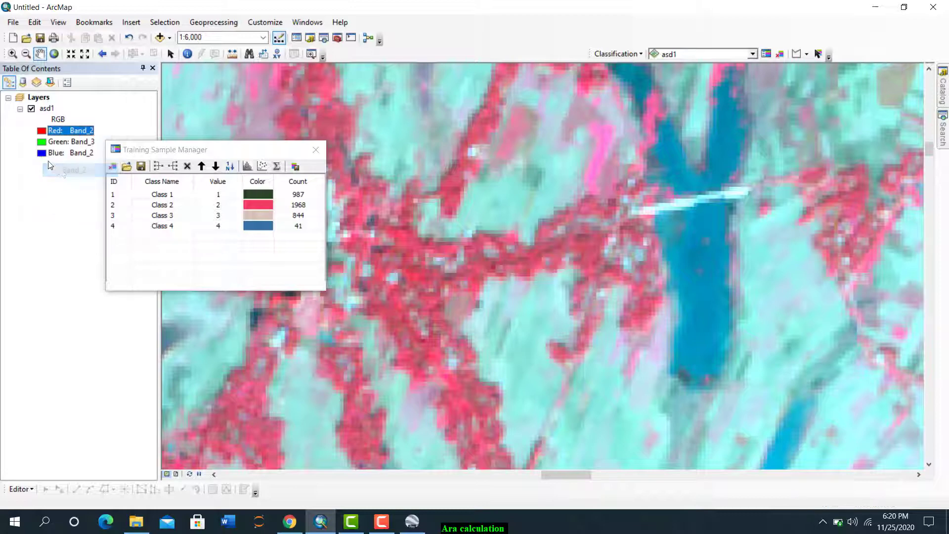
{"action": "left_click", "coordinate": [47, 152]}
{"action": "left_click", "coordinate": [54, 179]}
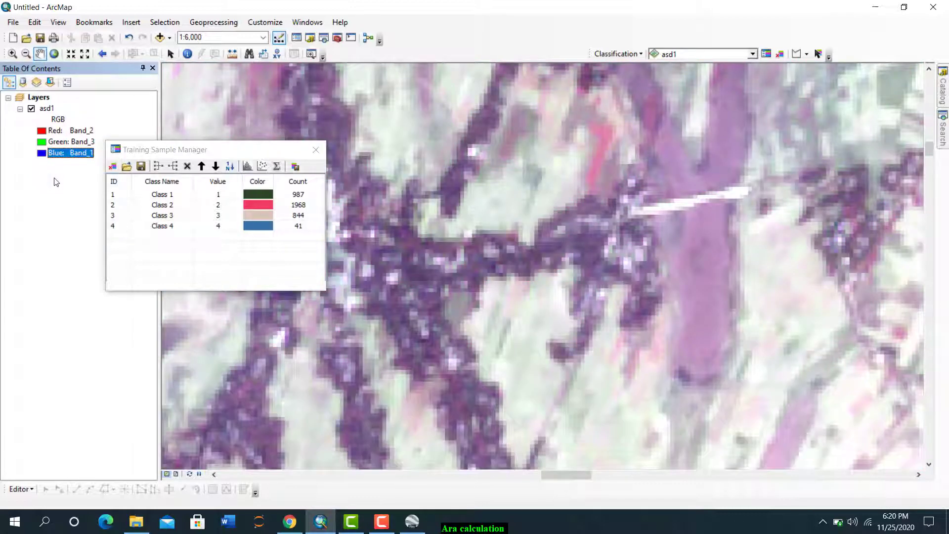
Step: Change the asd1 band combination to Band_4 for red and Band_2 for green, keeping Band_1 for blue
{"action": "left_click", "coordinate": [39, 133]}
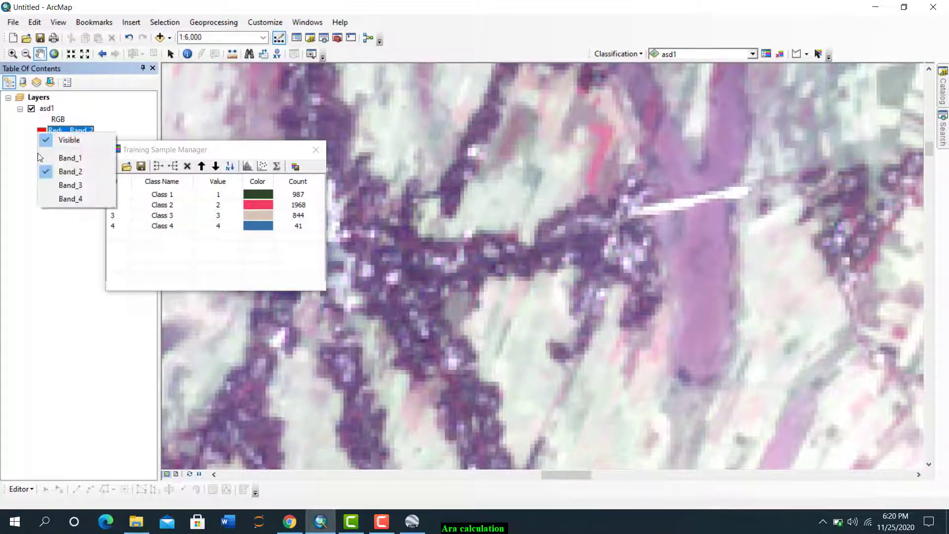
{"action": "left_click", "coordinate": [54, 196]}
{"action": "left_click", "coordinate": [41, 144]}
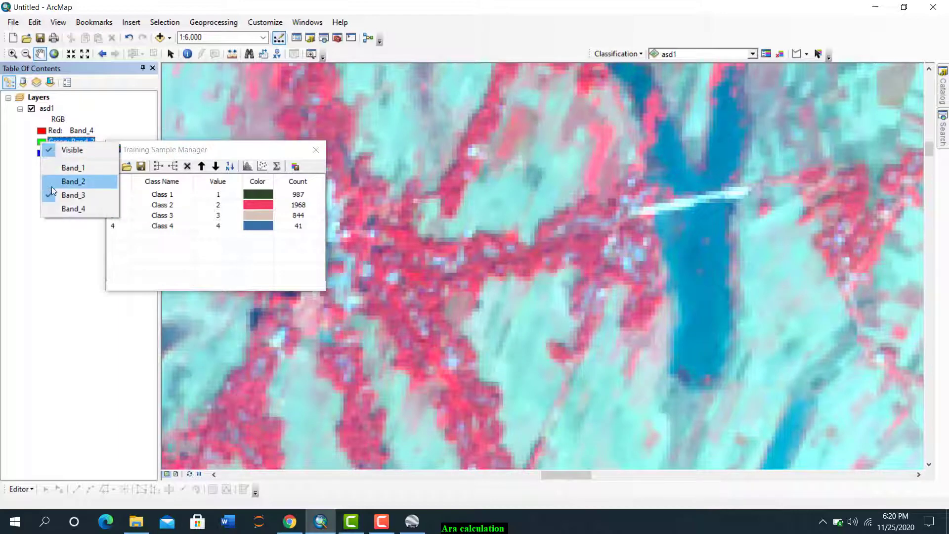
{"action": "left_click", "coordinate": [52, 185]}
{"action": "left_click", "coordinate": [41, 154]}
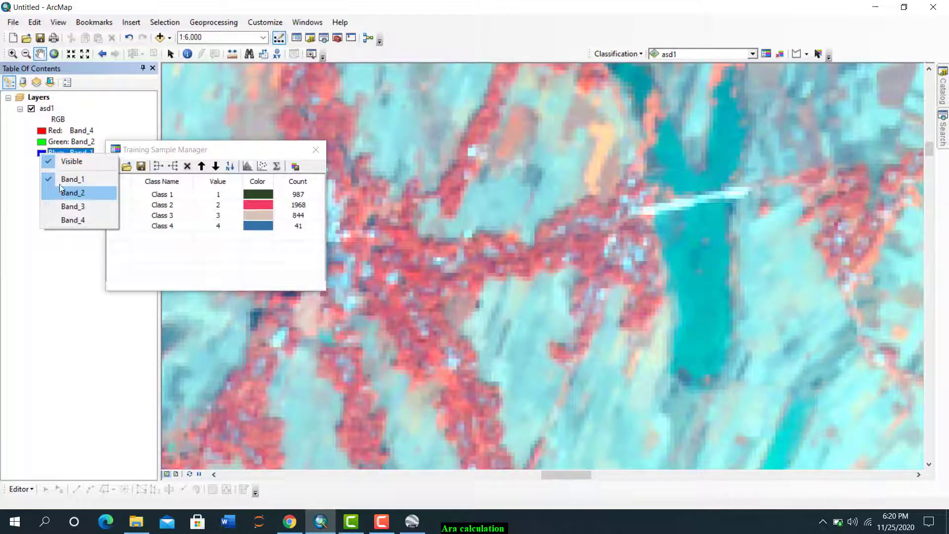
{"action": "left_click", "coordinate": [57, 181]}
Step: Draw three further training sample polygons on water, ending with a small triangle on the wide river just below its fork
{"action": "scroll", "coordinate": [697, 283], "scroll_direction": "down", "scroll_amount": 4}
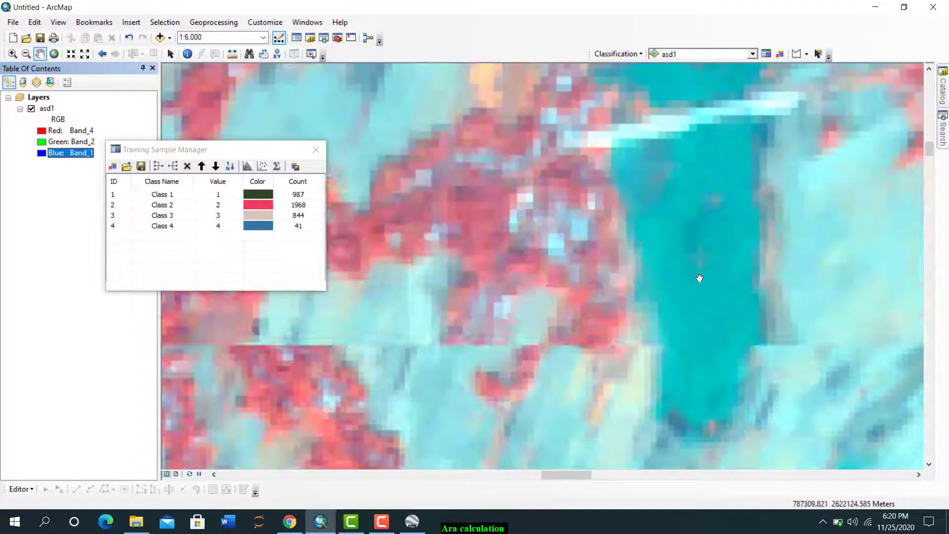
{"action": "scroll", "coordinate": [697, 281], "scroll_direction": "up", "scroll_amount": 6}
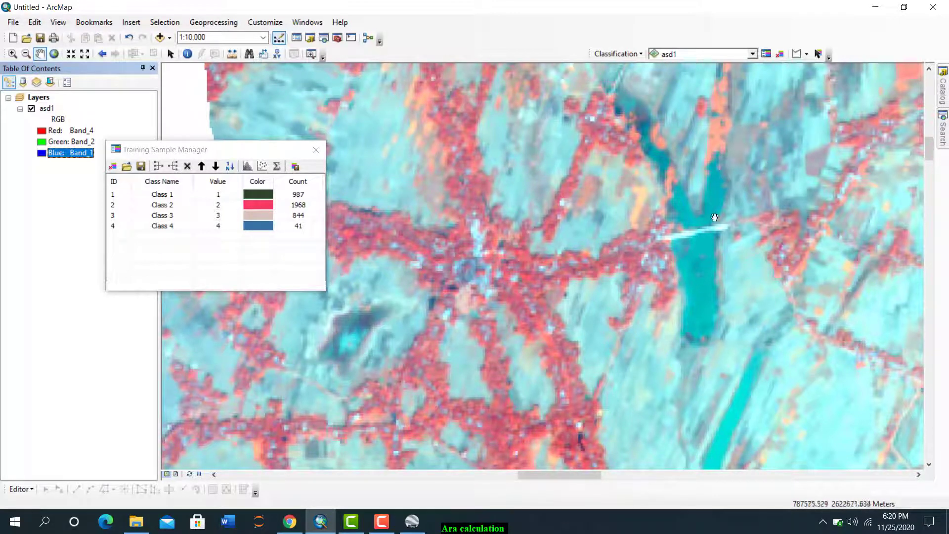
{"action": "left_click_drag", "start_coordinate": [775, 274], "coordinate": [556, 156]}
{"action": "left_click_drag", "start_coordinate": [779, 293], "coordinate": [631, 274]}
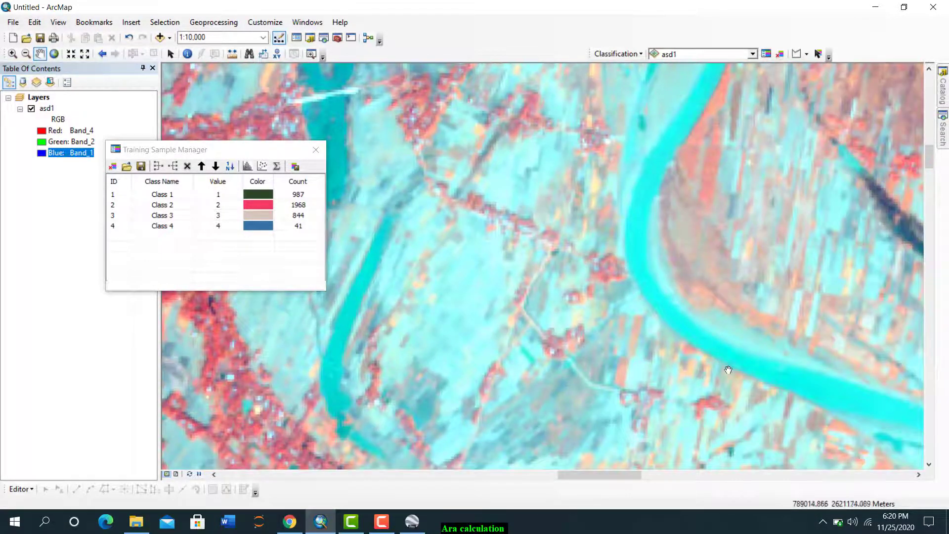
{"action": "left_click_drag", "start_coordinate": [728, 370], "coordinate": [650, 244]}
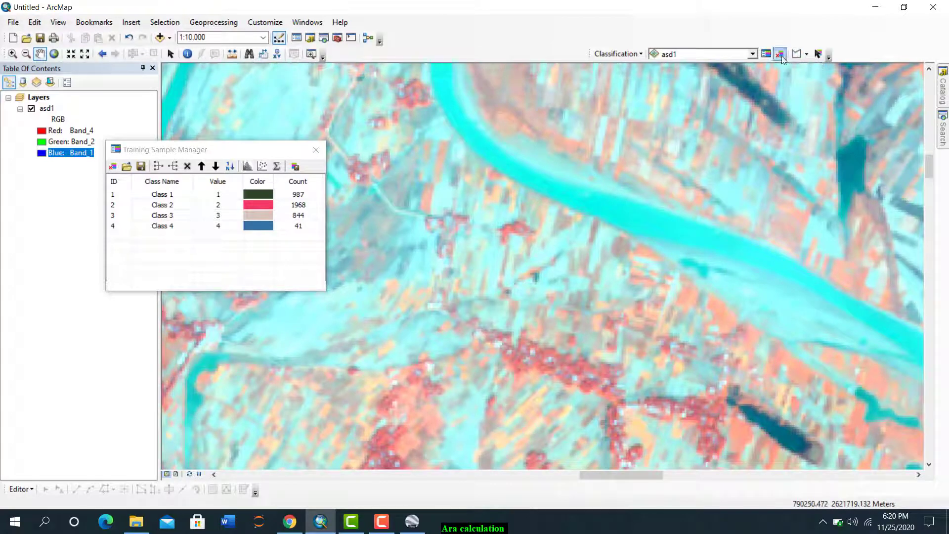
{"action": "left_click", "coordinate": [795, 54]}
{"action": "scroll", "coordinate": [642, 217], "scroll_direction": "down", "scroll_amount": 2}
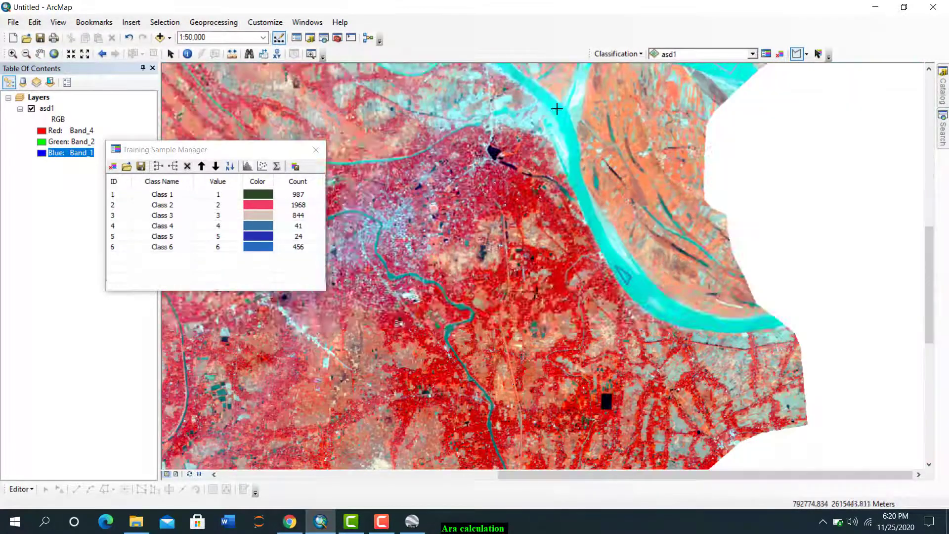
{"action": "scroll", "coordinate": [556, 114], "scroll_direction": "up", "scroll_amount": 3}
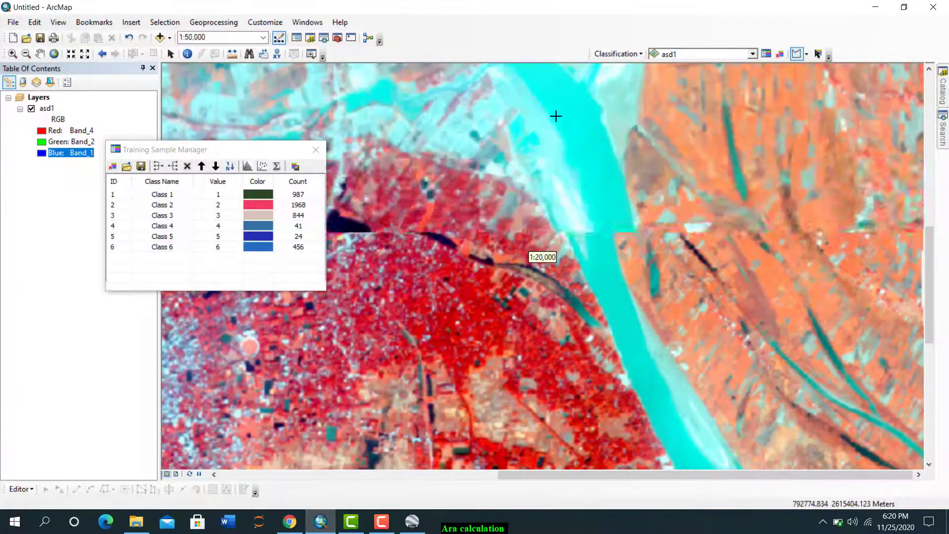
{"action": "scroll", "coordinate": [569, 131], "scroll_direction": "up", "scroll_amount": 1}
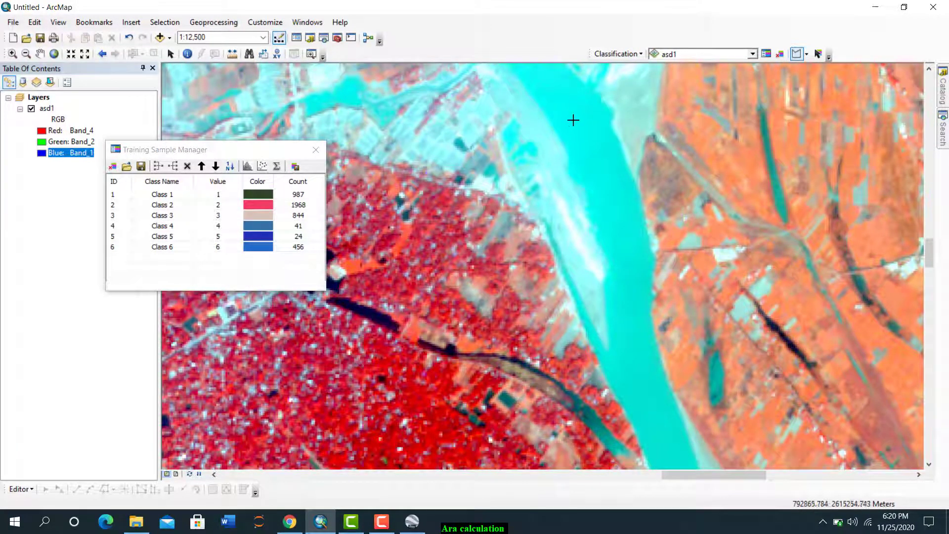
{"action": "double_click", "coordinate": [591, 132]}
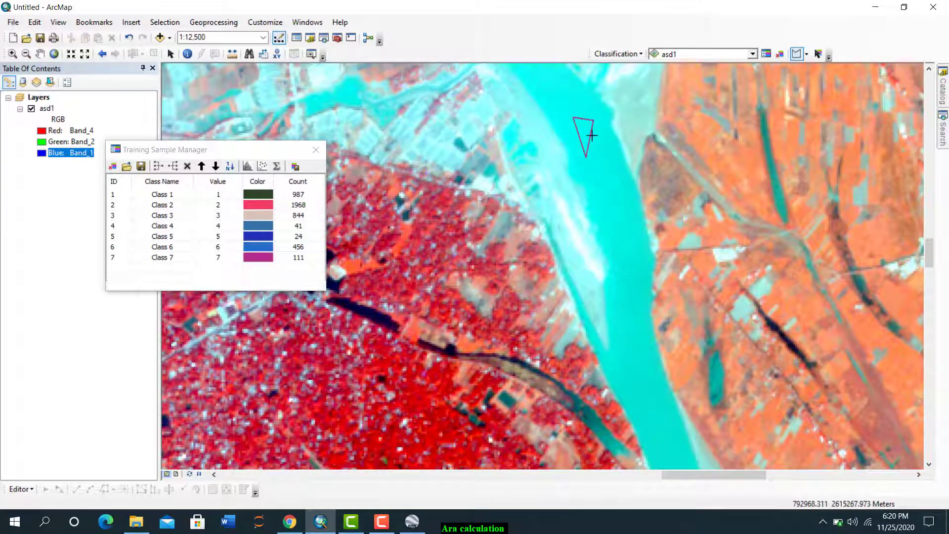
Step: Draw a small training sample polygon inside the dark pond west of the river, at the edge of the town
{"action": "scroll", "coordinate": [598, 212], "scroll_direction": "down", "scroll_amount": 2}
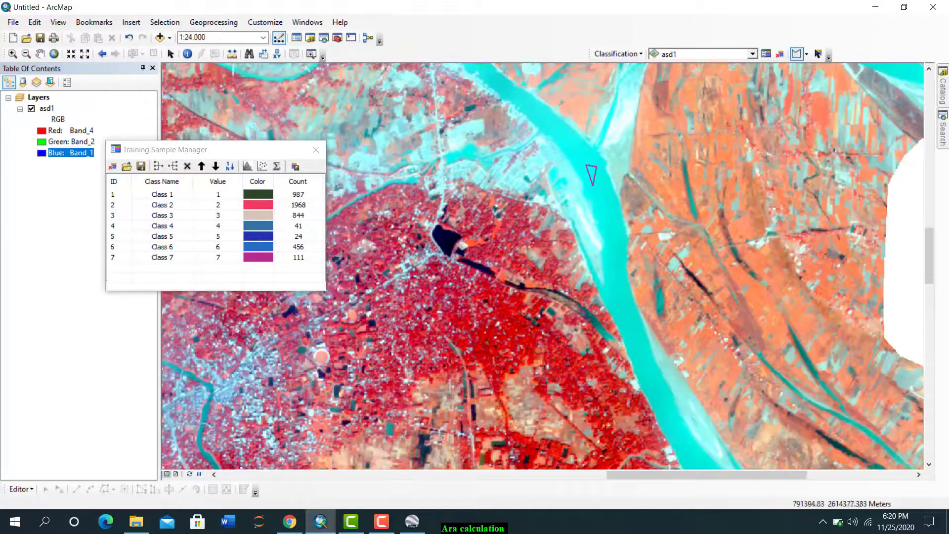
{"action": "scroll", "coordinate": [447, 257], "scroll_direction": "up", "scroll_amount": 4}
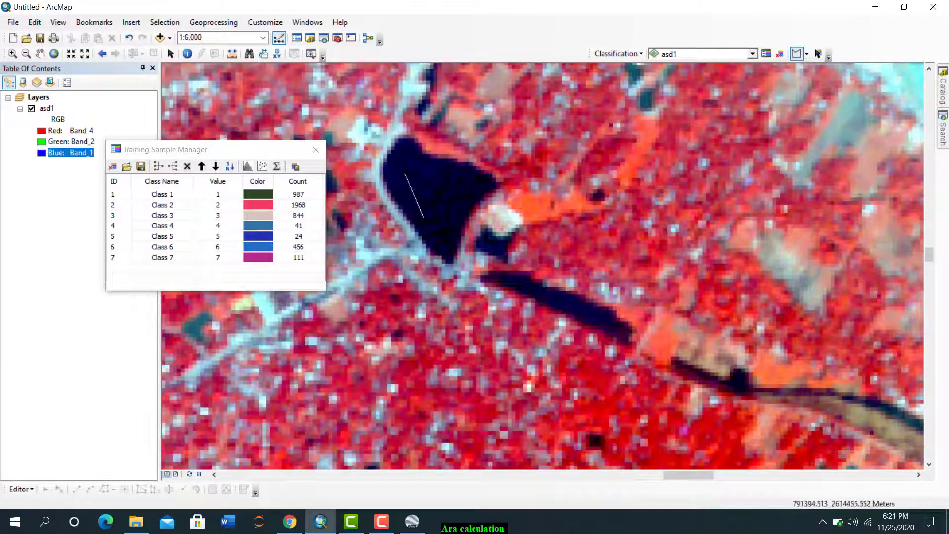
{"action": "left_click", "coordinate": [424, 217]}
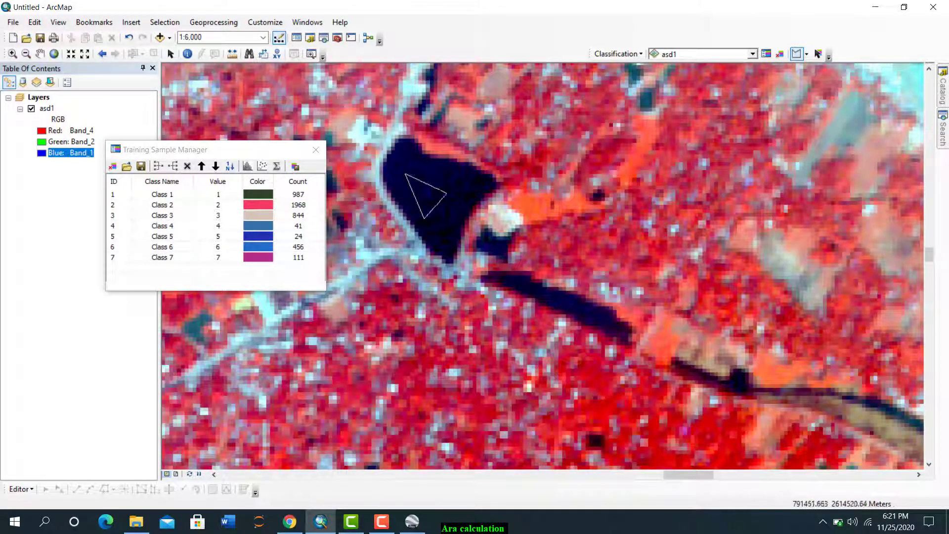
{"action": "double_click", "coordinate": [451, 182]}
{"action": "scroll", "coordinate": [540, 313], "scroll_direction": "down", "scroll_amount": 4}
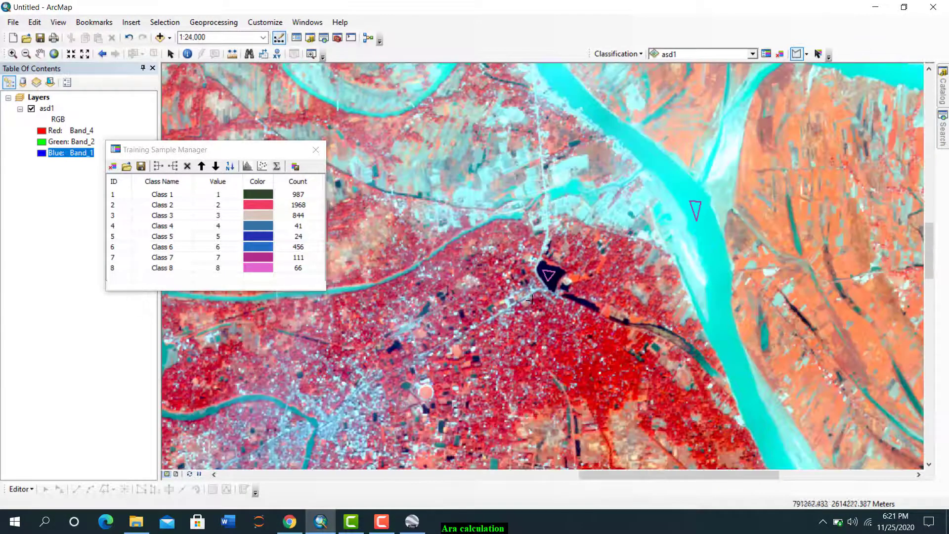
Step: Examine the narrow teal canal west of the town, from its widened basin along the bend, at up to 1:1,500
{"action": "left_click", "coordinate": [40, 53]}
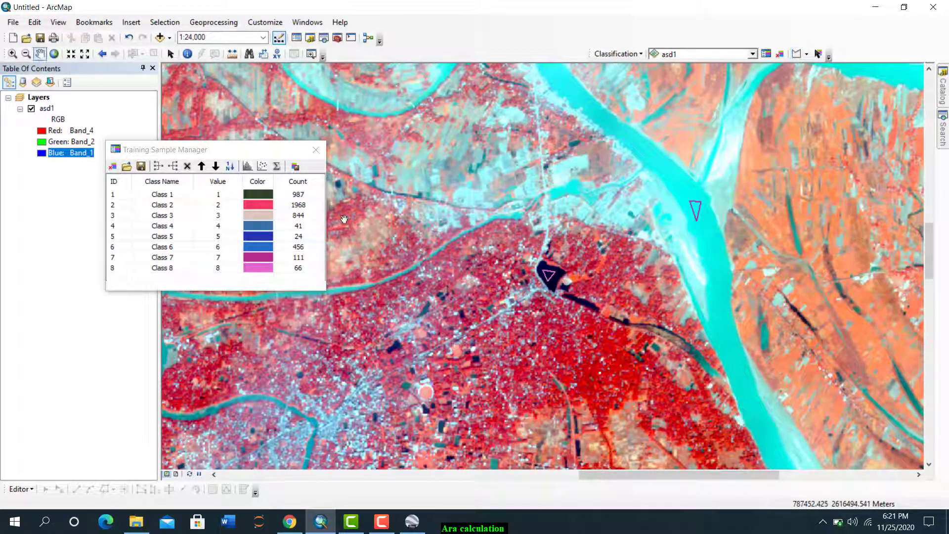
{"action": "left_click_drag", "start_coordinate": [210, 357], "coordinate": [579, 287]}
{"action": "scroll", "coordinate": [541, 265], "scroll_direction": "up", "scroll_amount": 1}
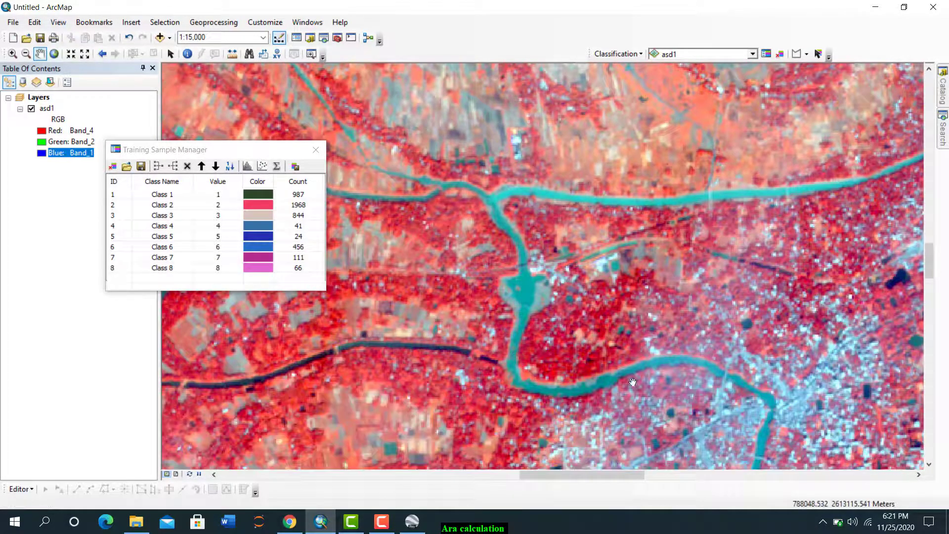
{"action": "scroll", "coordinate": [628, 386], "scroll_direction": "up", "scroll_amount": 1}
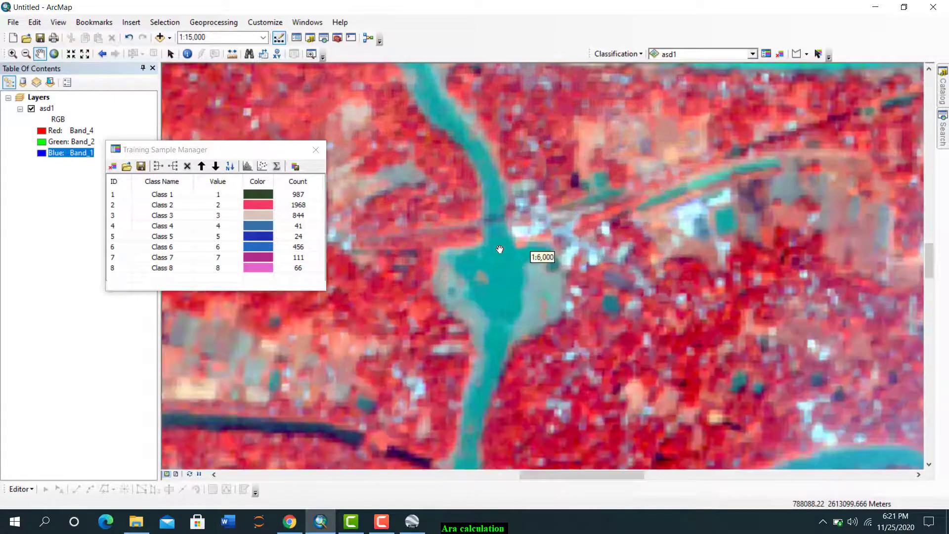
{"action": "scroll", "coordinate": [500, 249], "scroll_direction": "up", "scroll_amount": 3}
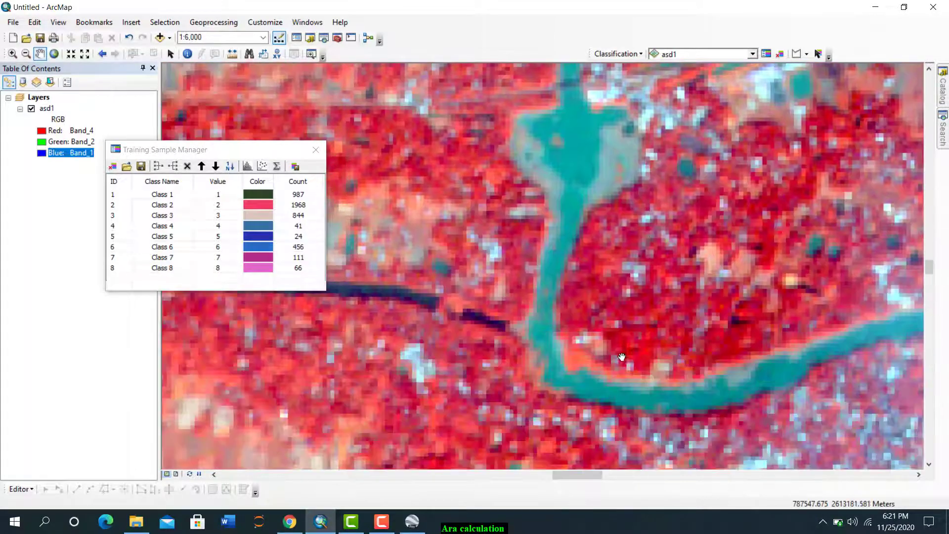
{"action": "left_click_drag", "start_coordinate": [627, 334], "coordinate": [604, 250]}
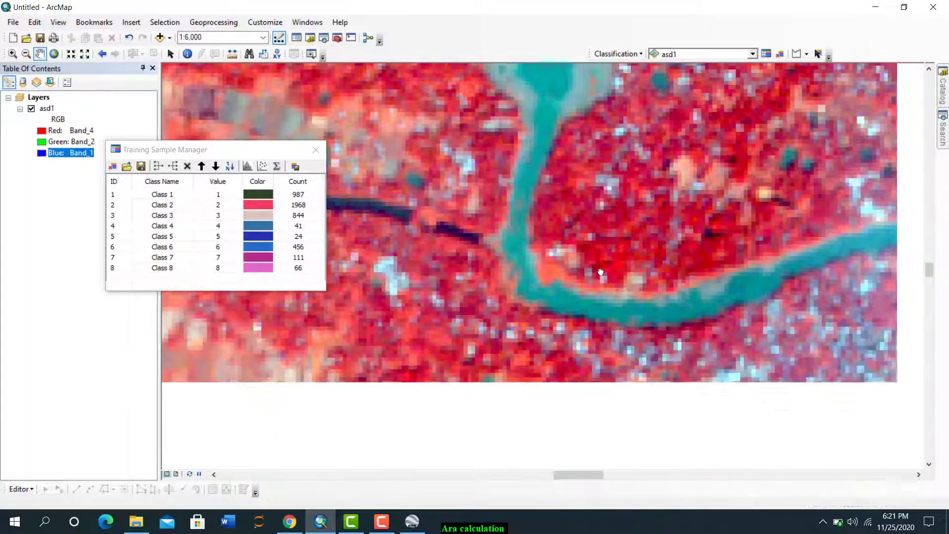
{"action": "left_click_drag", "start_coordinate": [790, 251], "coordinate": [624, 266]}
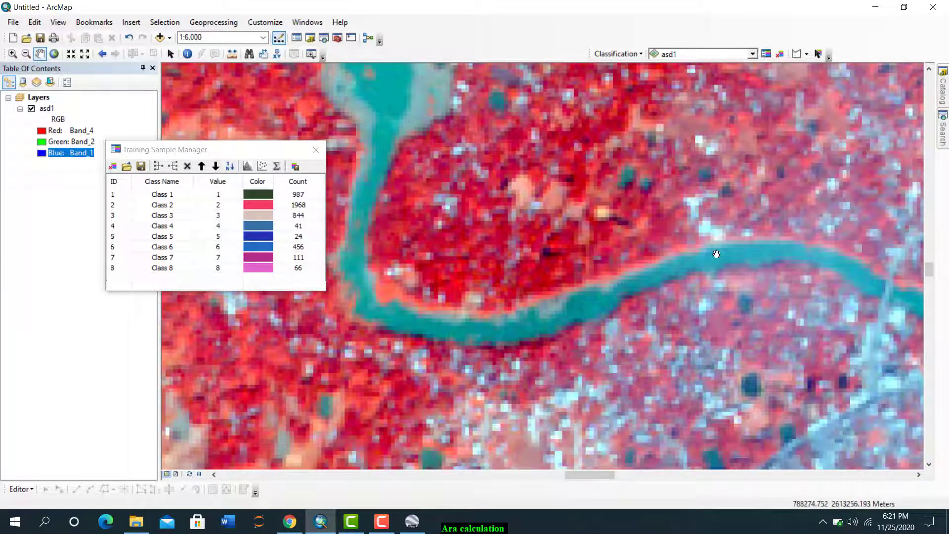
{"action": "scroll", "coordinate": [716, 254], "scroll_direction": "up", "scroll_amount": 4}
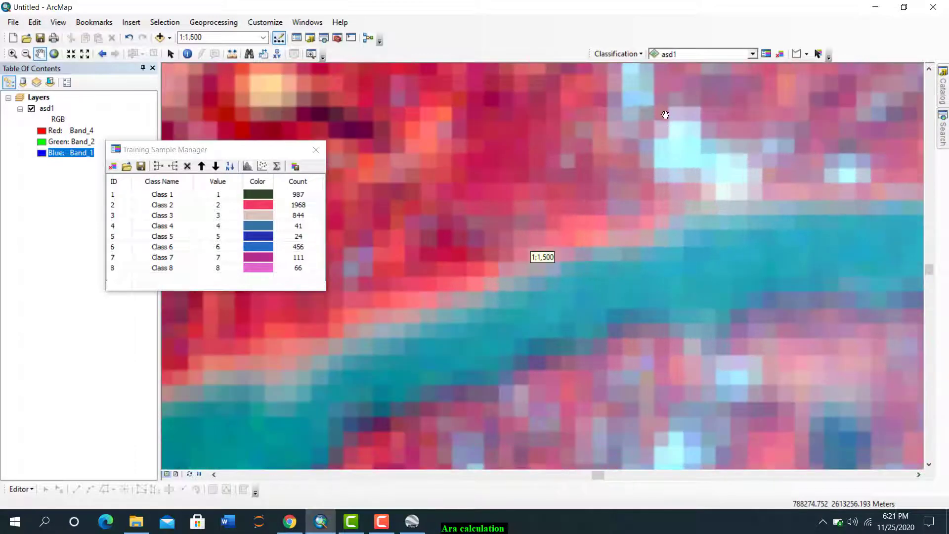
Step: Draw a small training sample polygon in the middle of the teal canal, where it bends west of the town
{"action": "scroll", "coordinate": [752, 106], "scroll_direction": "up", "scroll_amount": 1}
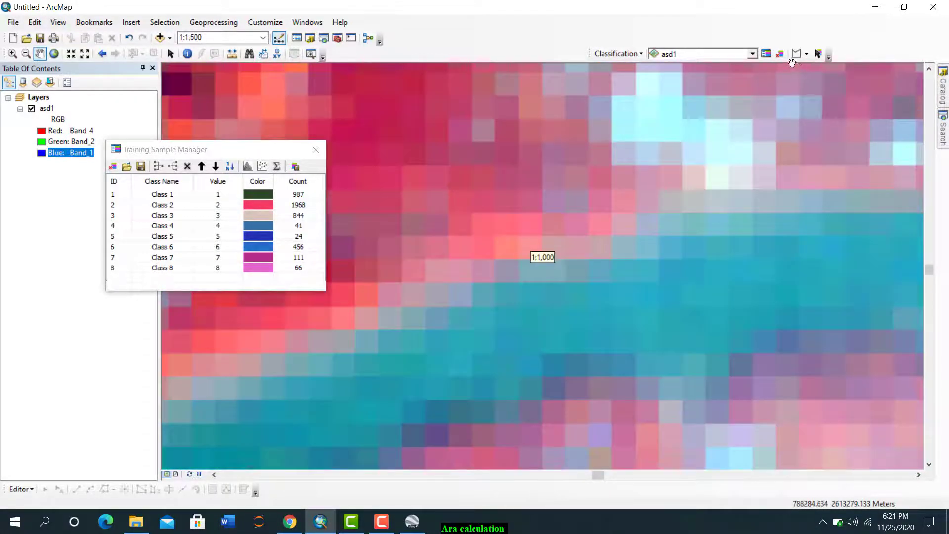
{"action": "left_click", "coordinate": [796, 54]}
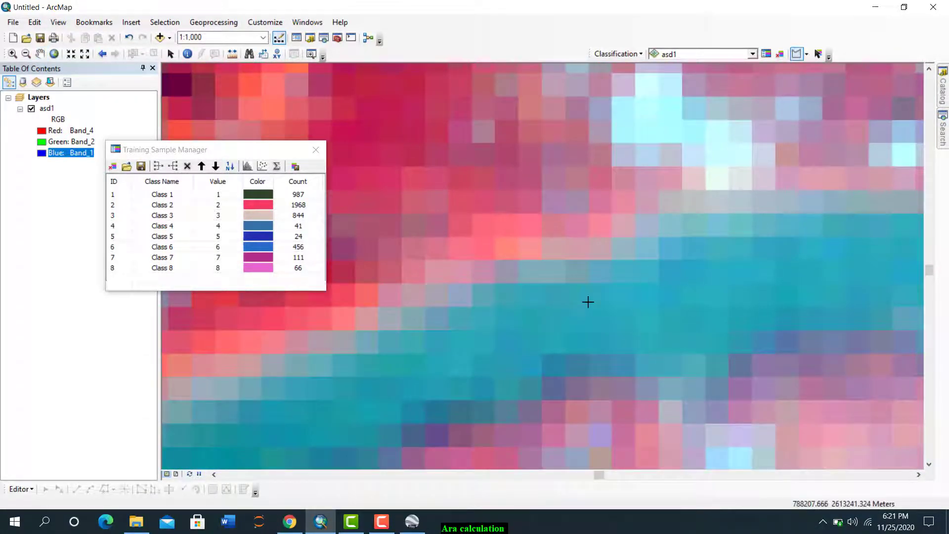
{"action": "double_click", "coordinate": [591, 331]}
{"action": "scroll", "coordinate": [592, 332], "scroll_direction": "down", "scroll_amount": 5}
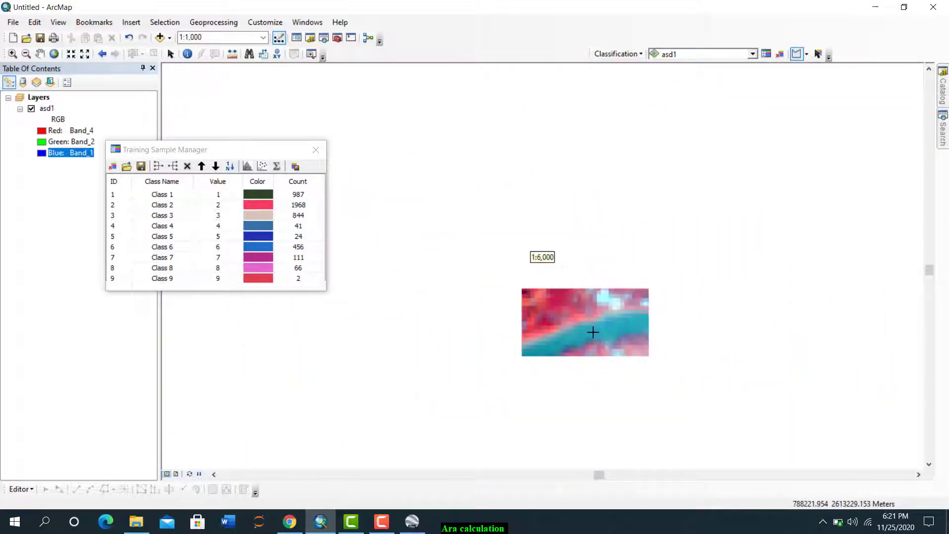
{"action": "scroll", "coordinate": [580, 331], "scroll_direction": "down", "scroll_amount": 3}
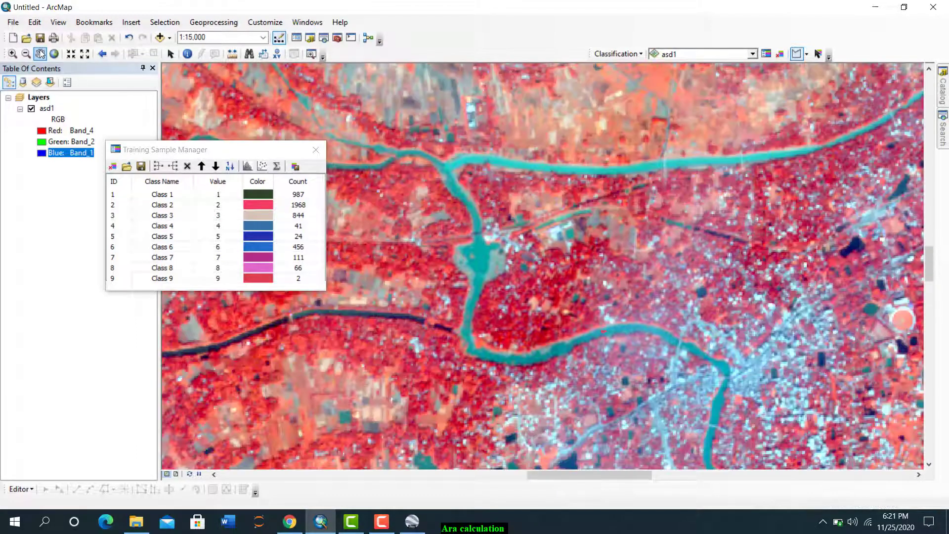
Step: Draw a small training sample polygon inside the irregular teal pond southwest of the town's road junction
{"action": "left_click", "coordinate": [40, 54]}
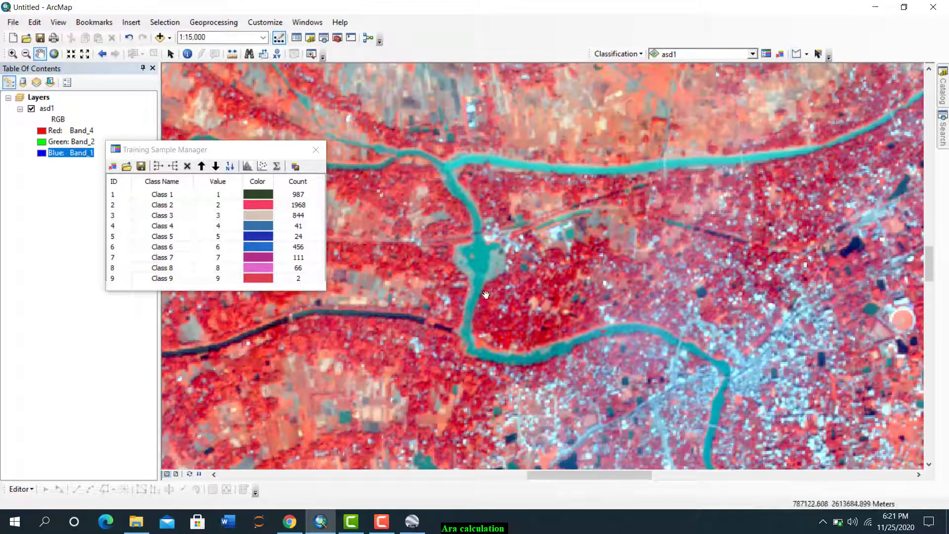
{"action": "left_click_drag", "start_coordinate": [553, 420], "coordinate": [854, 272]}
{"action": "left_click_drag", "start_coordinate": [768, 369], "coordinate": [709, 267]}
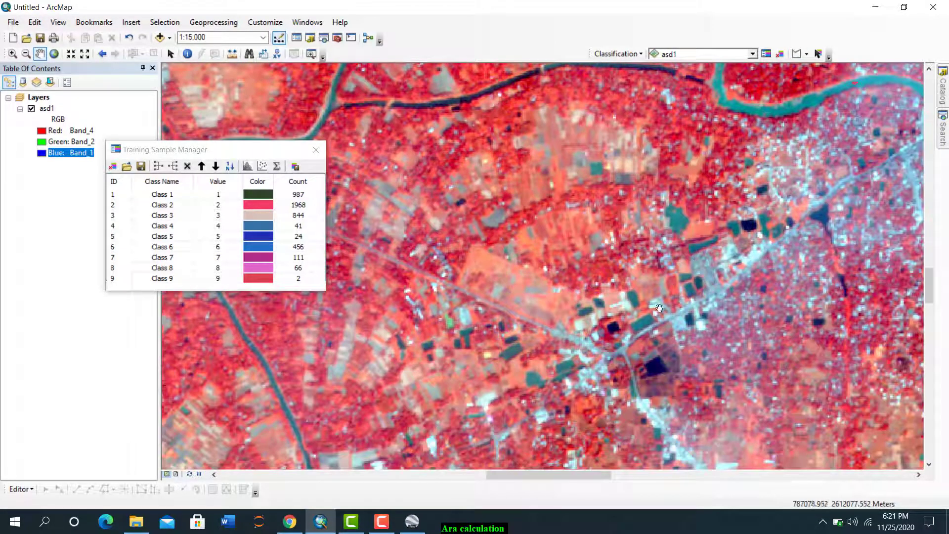
{"action": "scroll", "coordinate": [550, 367], "scroll_direction": "up", "scroll_amount": 1}
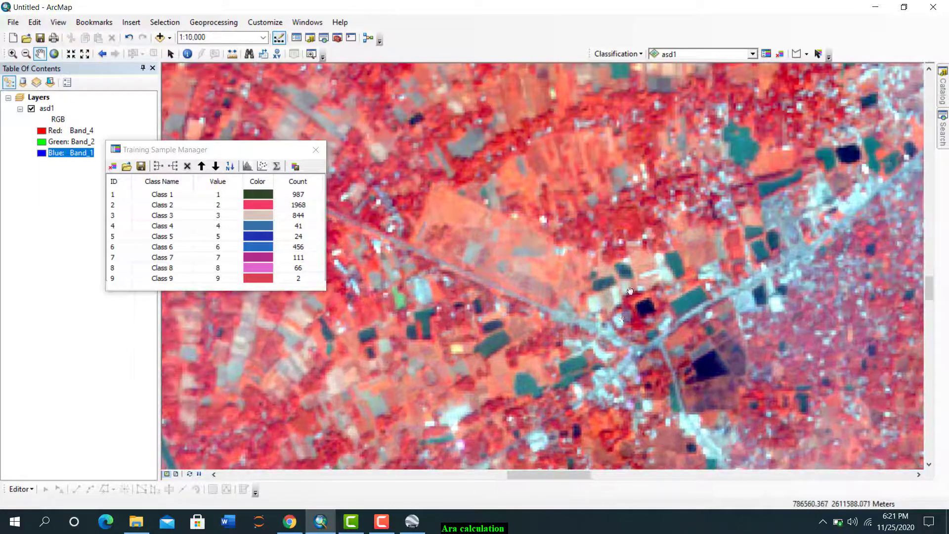
{"action": "scroll", "coordinate": [579, 331], "scroll_direction": "up", "scroll_amount": 1}
{"action": "scroll", "coordinate": [578, 331], "scroll_direction": "up", "scroll_amount": 1}
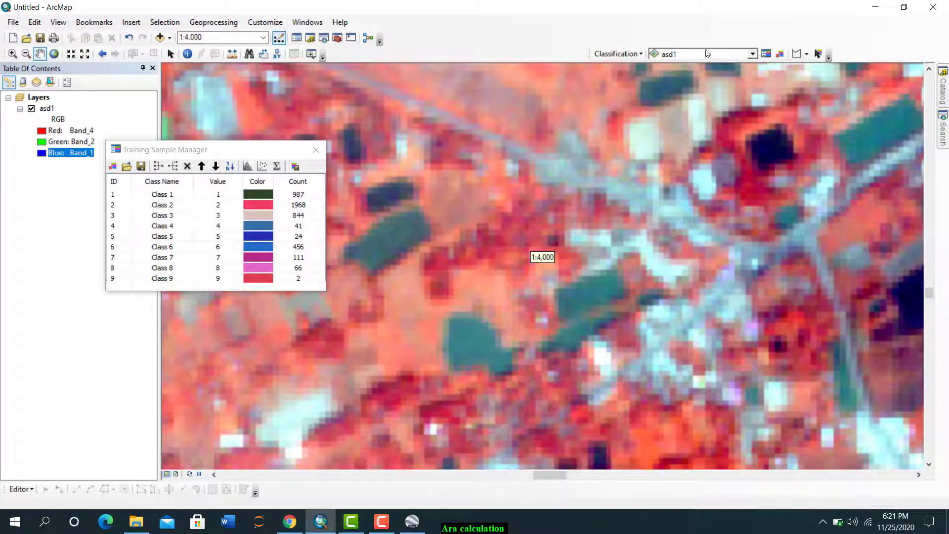
{"action": "left_click", "coordinate": [797, 55]}
{"action": "scroll", "coordinate": [470, 339], "scroll_direction": "up", "scroll_amount": 2}
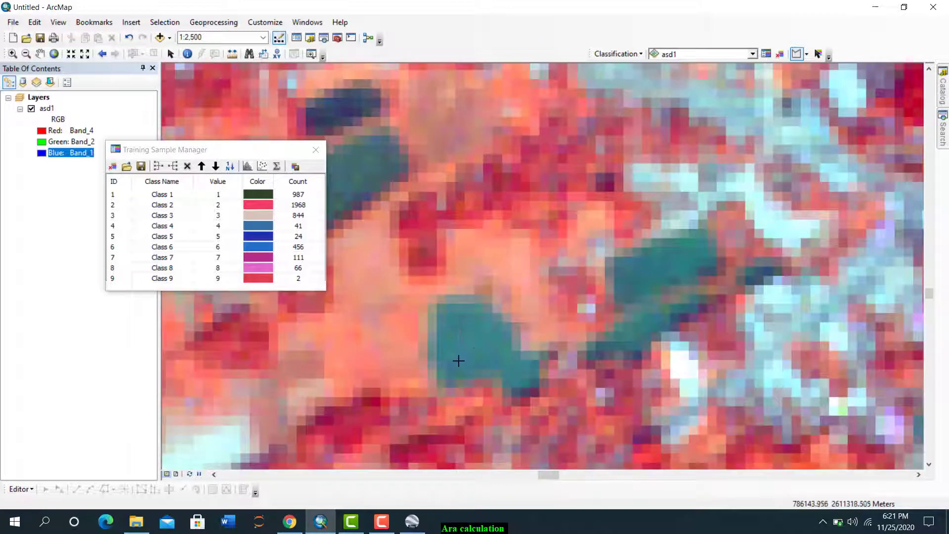
{"action": "double_click", "coordinate": [492, 349]}
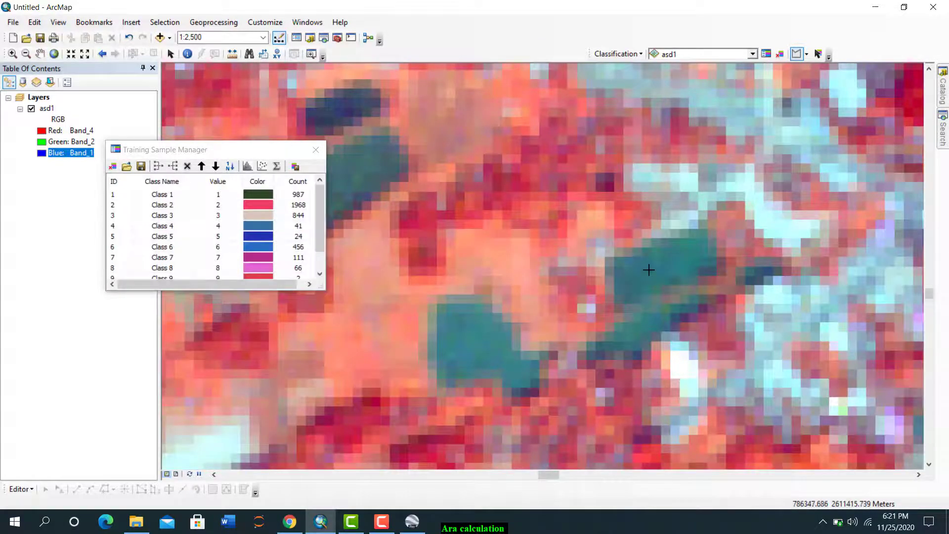
Step: Draw a small triangular training sample in the rectangular pond northeast of the irregular one, and delete that sample
{"action": "left_click", "coordinate": [682, 254]}
{"action": "double_click", "coordinate": [663, 278]}
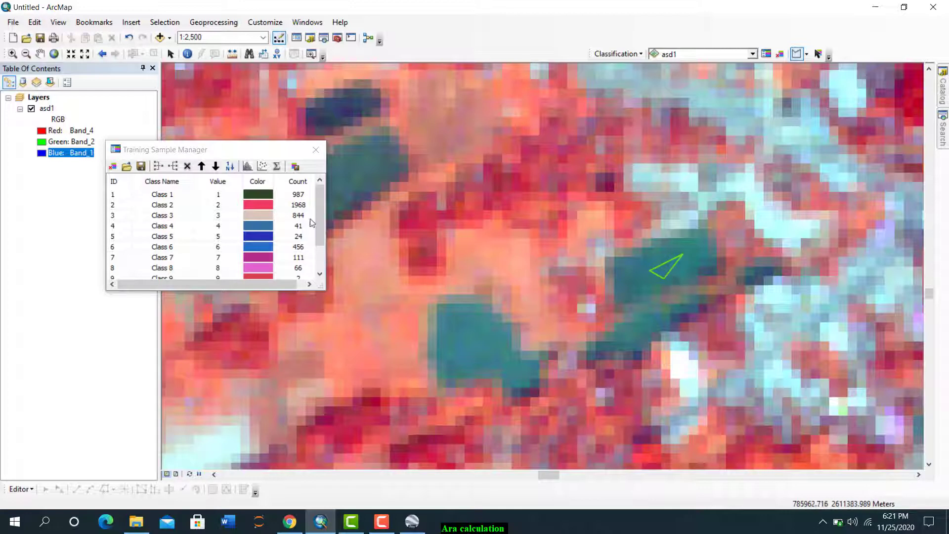
{"action": "scroll", "coordinate": [318, 219], "scroll_direction": "down", "scroll_amount": 1}
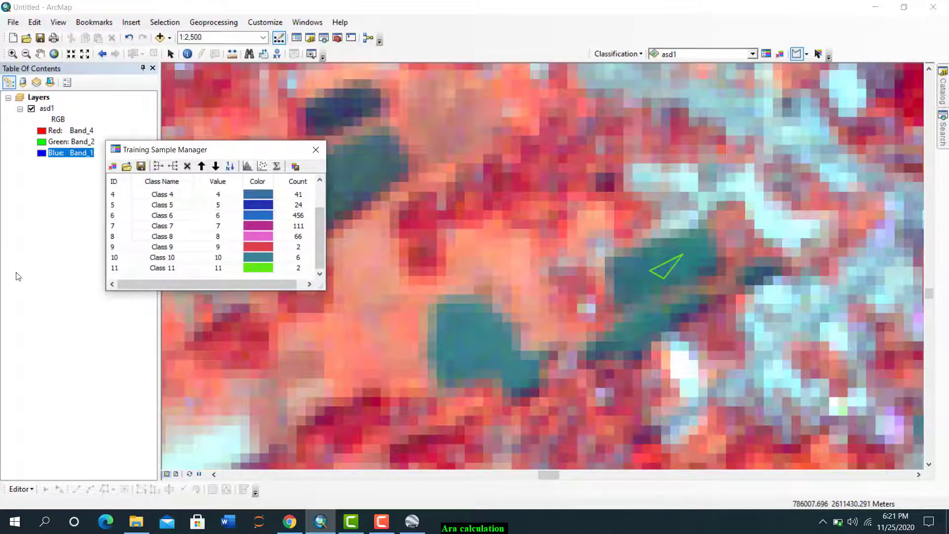
{"action": "left_click", "coordinate": [115, 268]}
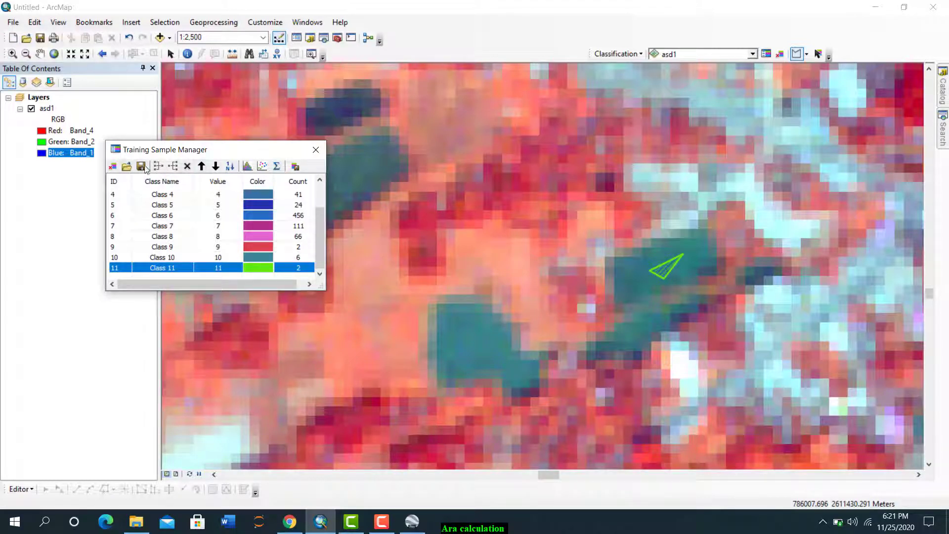
{"action": "left_click", "coordinate": [187, 166]}
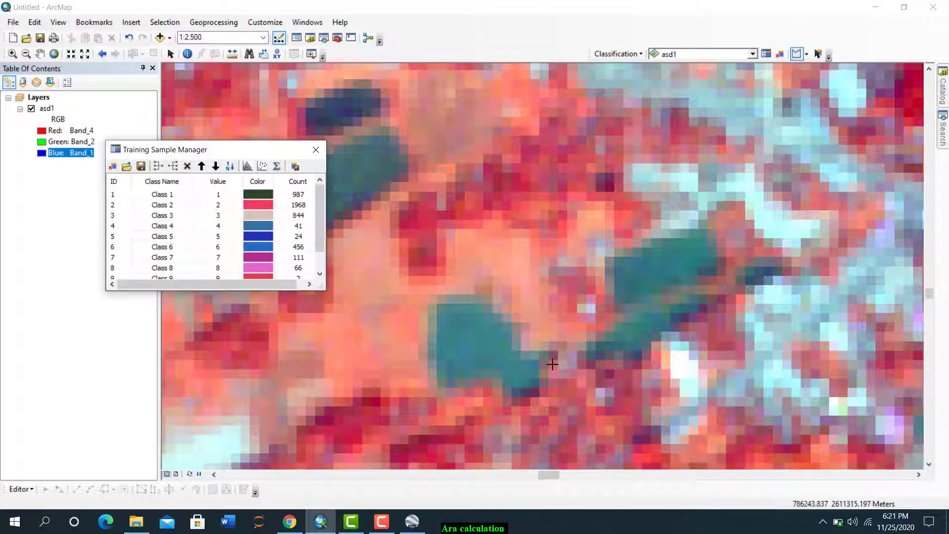
{"action": "scroll", "coordinate": [229, 245], "scroll_direction": "down", "scroll_amount": 1}
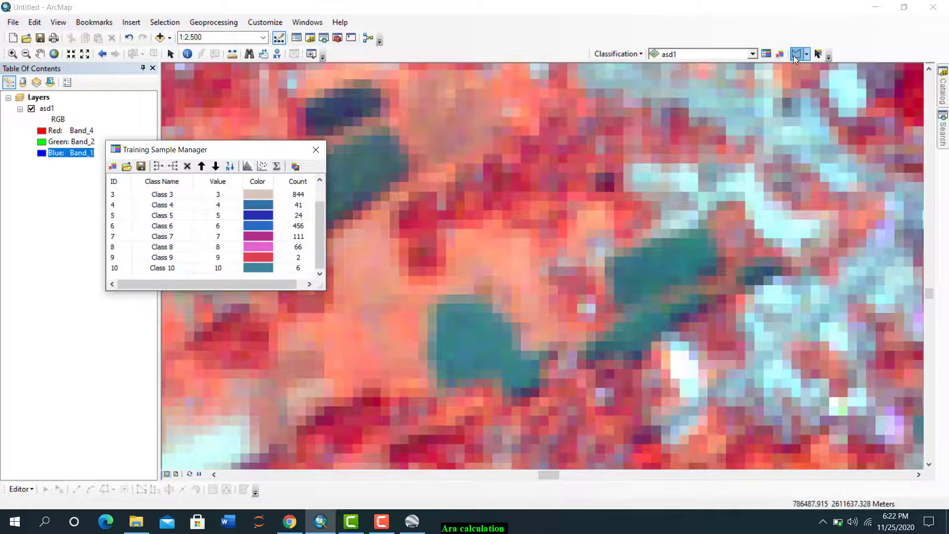
Step: Draw a small triangular training sample inside the teal river reach, south of the bridge and west of the fish ponds
{"action": "scroll", "coordinate": [685, 357], "scroll_direction": "down", "scroll_amount": 2}
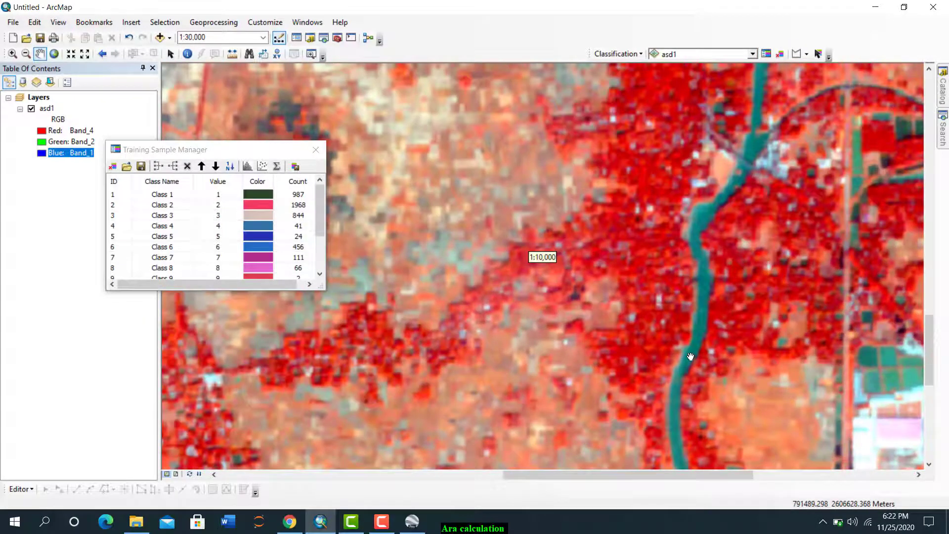
{"action": "left_click_drag", "start_coordinate": [689, 434], "coordinate": [691, 348]}
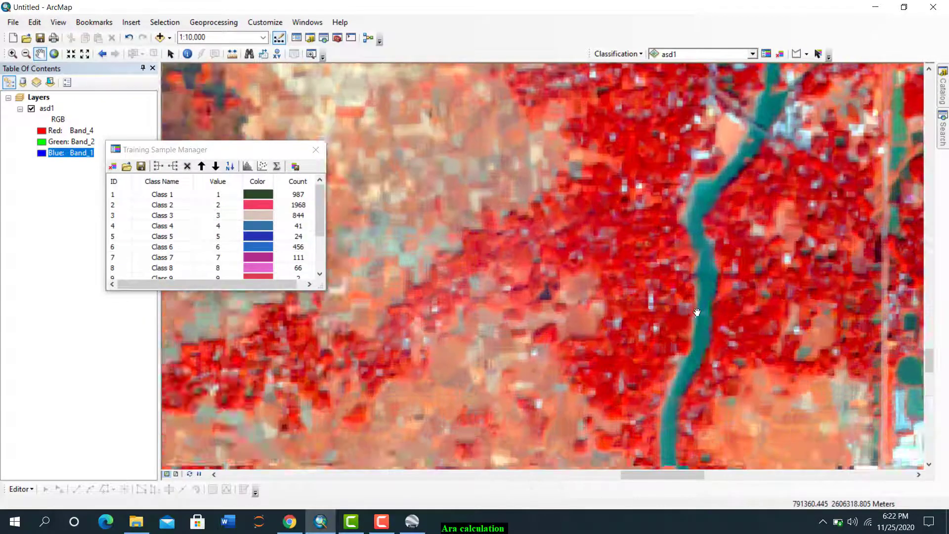
{"action": "scroll", "coordinate": [697, 317], "scroll_direction": "down", "scroll_amount": 2}
{"action": "scroll", "coordinate": [694, 322], "scroll_direction": "down", "scroll_amount": 1}
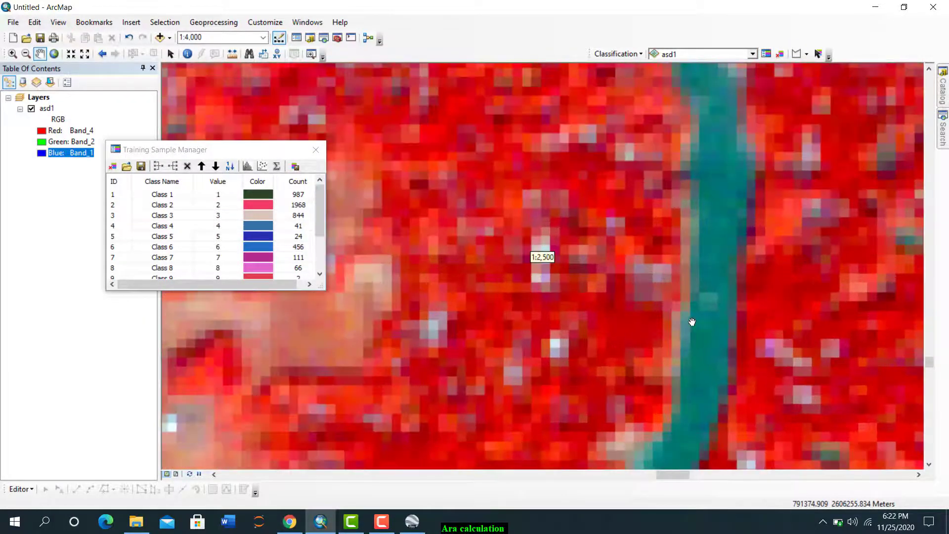
{"action": "scroll", "coordinate": [712, 314], "scroll_direction": "down", "scroll_amount": 1}
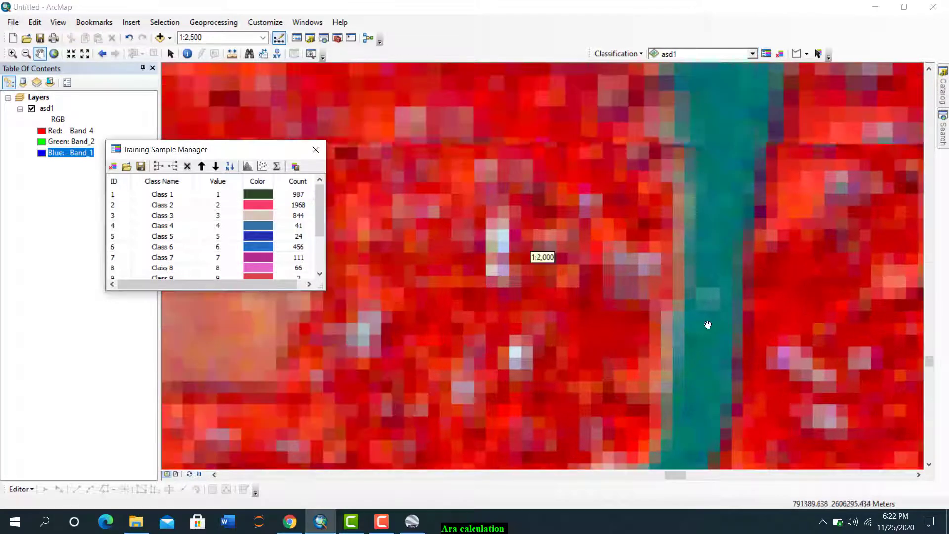
{"action": "left_click", "coordinate": [796, 54]}
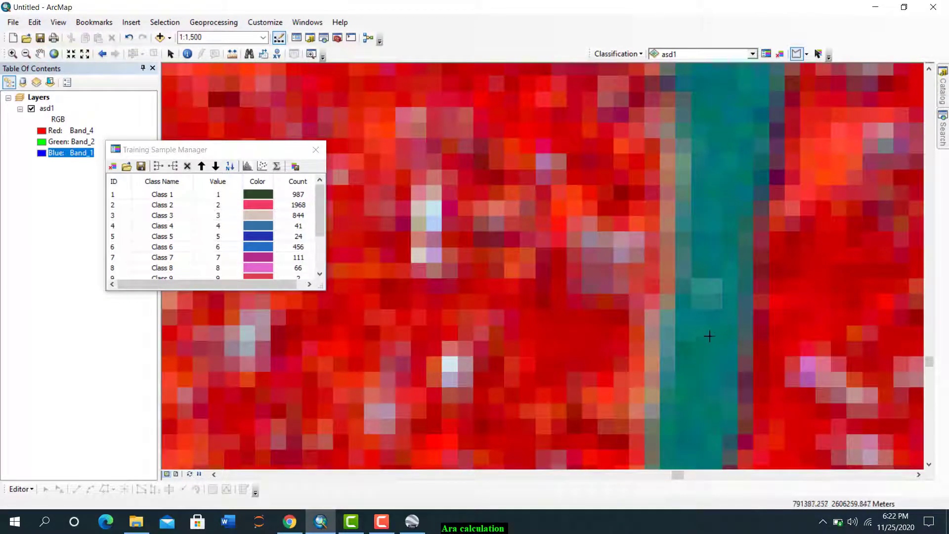
{"action": "left_click", "coordinate": [699, 344]}
{"action": "double_click", "coordinate": [730, 349]}
{"action": "scroll", "coordinate": [707, 257], "scroll_direction": "up", "scroll_amount": 8}
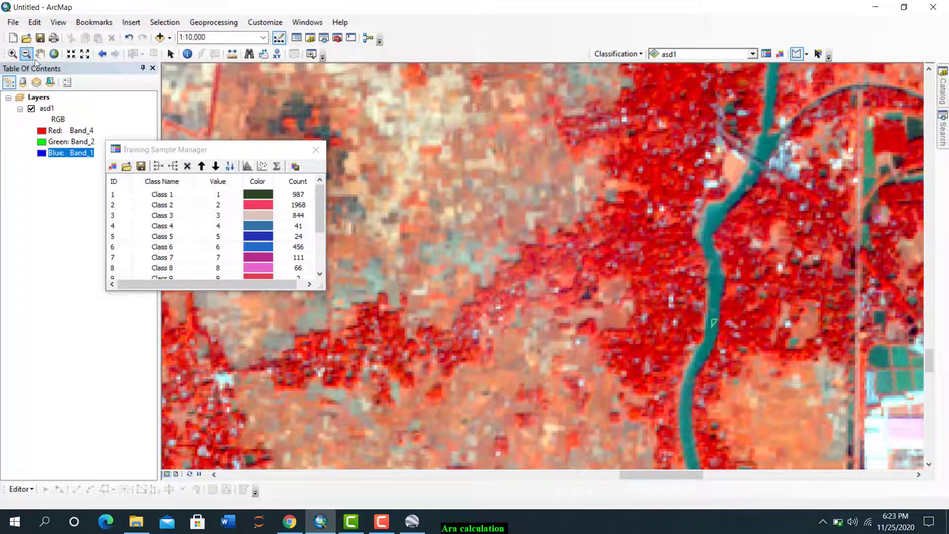
Step: Draw a triangular training sample inside the dark green northwestern pond of the pond cluster east of the river
{"action": "left_click", "coordinate": [40, 54]}
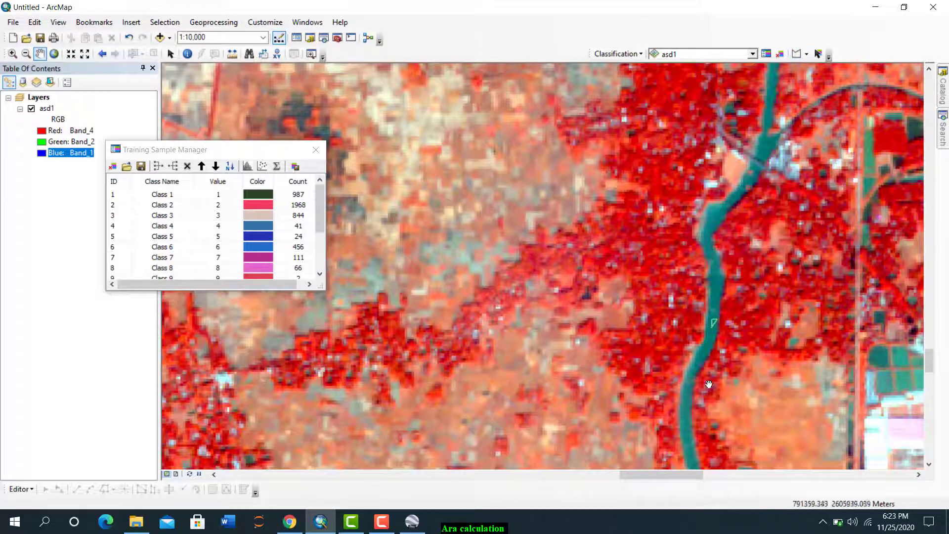
{"action": "left_click_drag", "start_coordinate": [709, 384], "coordinate": [477, 295]}
{"action": "scroll", "coordinate": [647, 276], "scroll_direction": "down", "scroll_amount": 5}
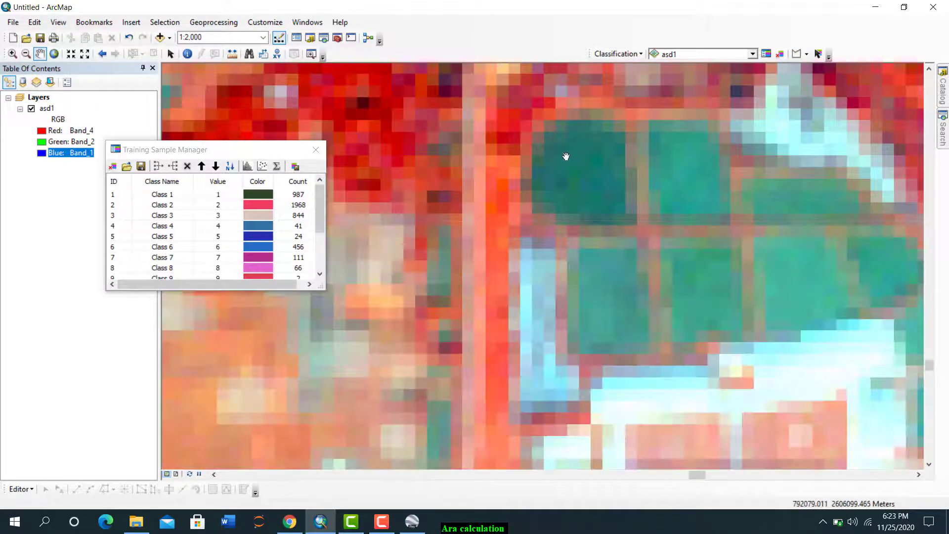
{"action": "left_click", "coordinate": [796, 53]}
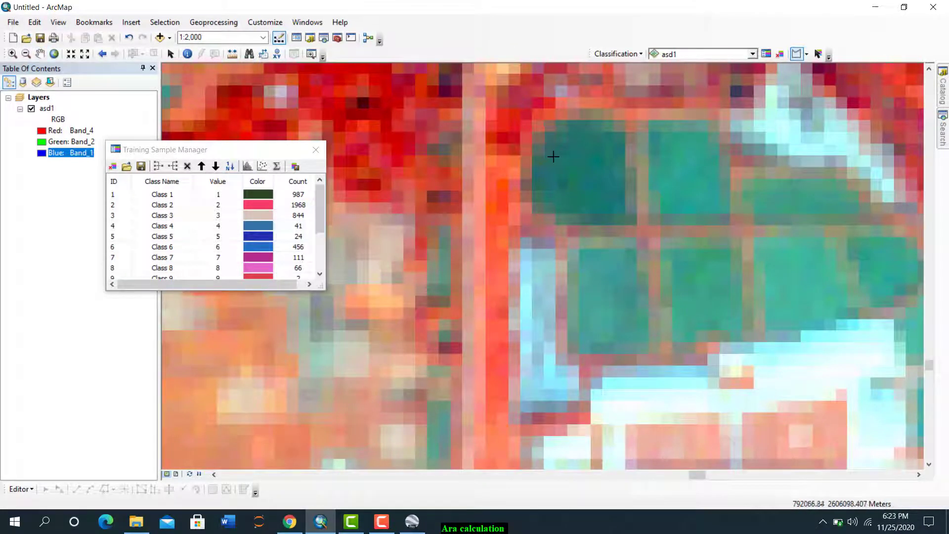
{"action": "left_click", "coordinate": [572, 152]}
{"action": "left_click", "coordinate": [562, 193]}
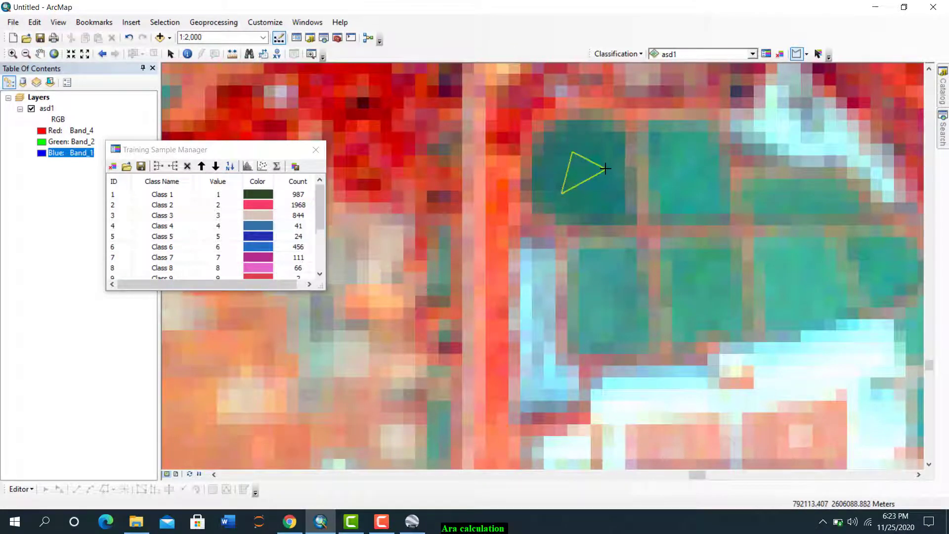
{"action": "scroll", "coordinate": [538, 204], "scroll_direction": "up", "scroll_amount": 2}
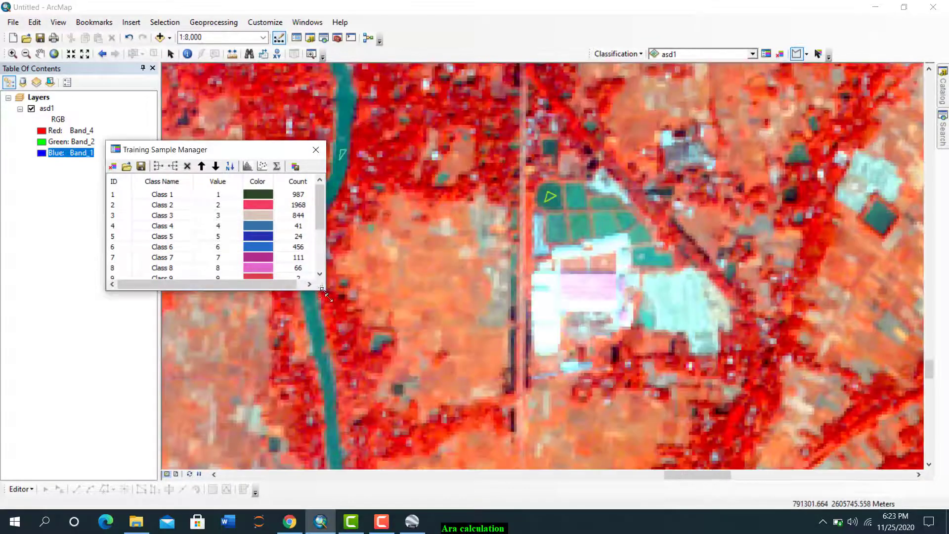
Step: Merge training samples Class 1 through Class 15 into a single class and name it Water
{"action": "left_click_drag", "start_coordinate": [322, 290], "coordinate": [358, 330]}
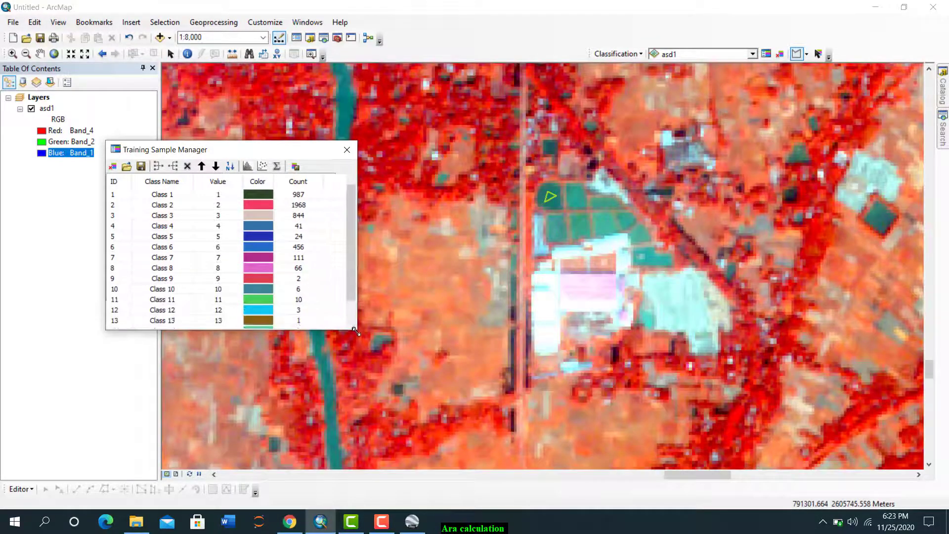
{"action": "left_click", "coordinate": [113, 198]}
{"action": "scroll", "coordinate": [123, 263], "scroll_direction": "down", "scroll_amount": 1}
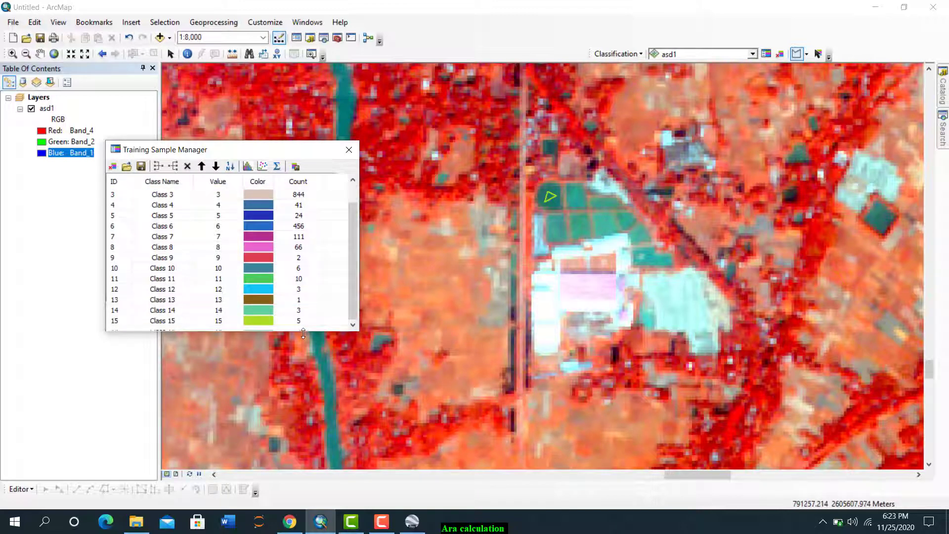
{"action": "left_click_drag", "start_coordinate": [304, 330], "coordinate": [304, 374]}
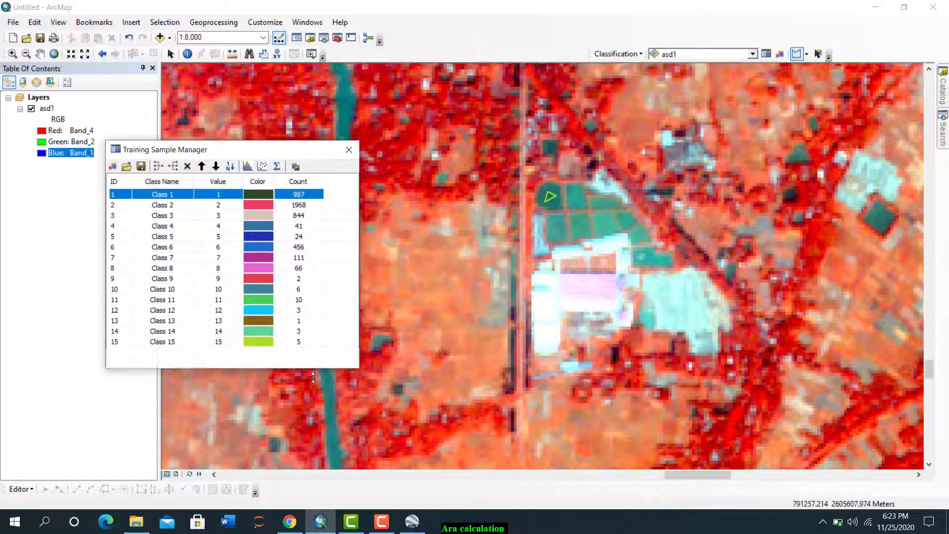
{"action": "left_click", "coordinate": [115, 342], "text": "shift"}
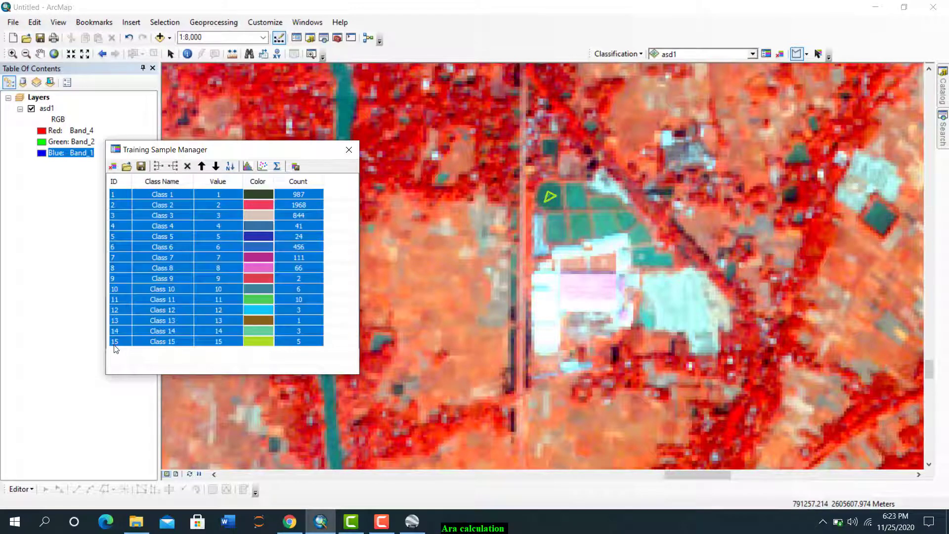
{"action": "left_click", "coordinate": [158, 167]}
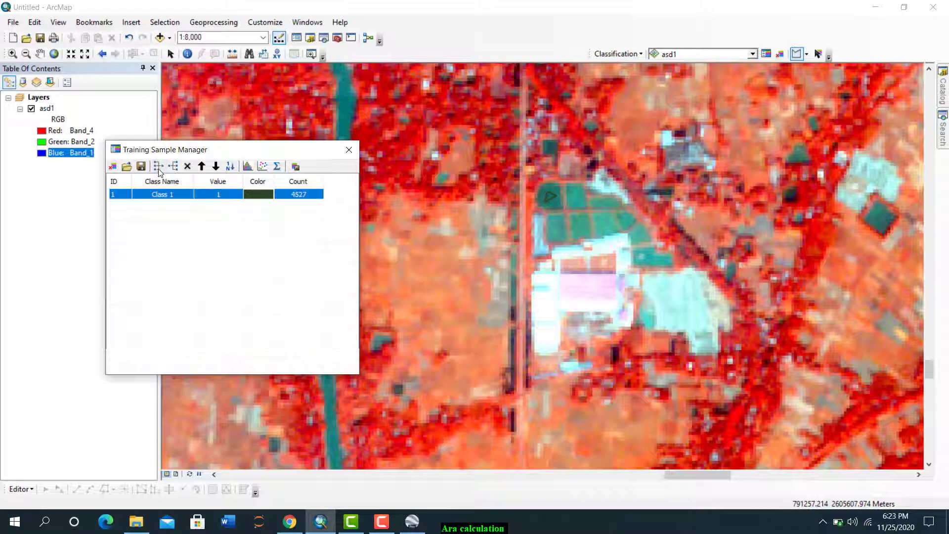
{"action": "double_click", "coordinate": [164, 196]}
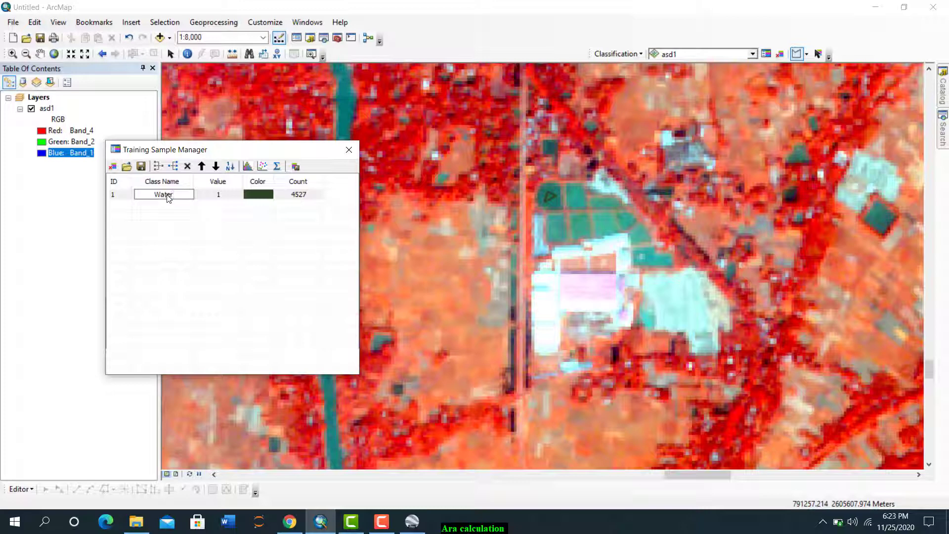
{"action": "key", "text": "Return"}
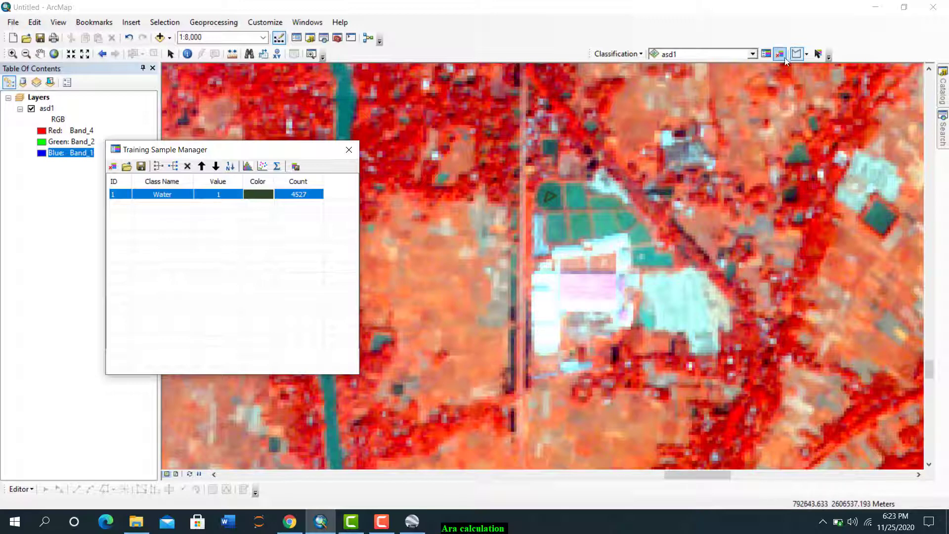
Step: Draw a polygon training sample over the orange farmland west of the straight road, beside the bright industrial complex
{"action": "left_click", "coordinate": [391, 275]}
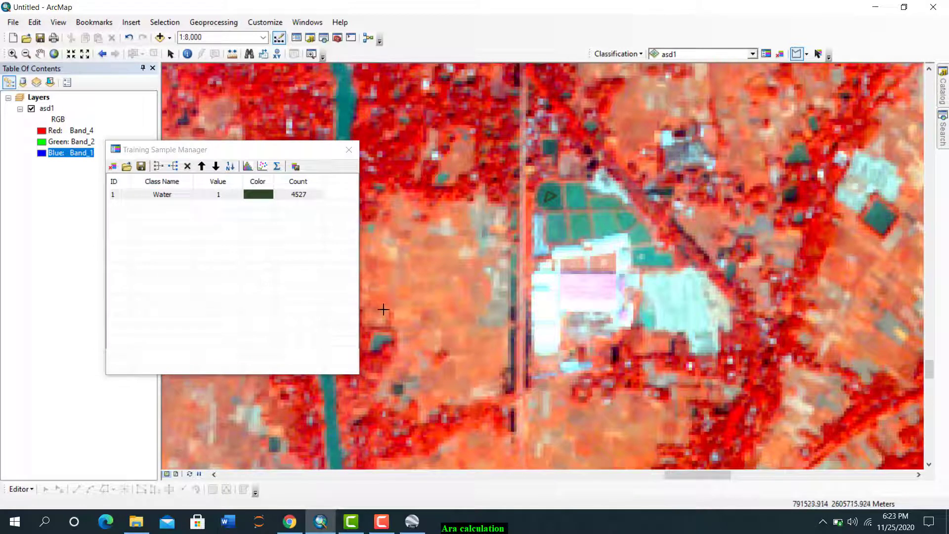
{"action": "left_click", "coordinate": [384, 305]}
{"action": "left_click", "coordinate": [465, 324]}
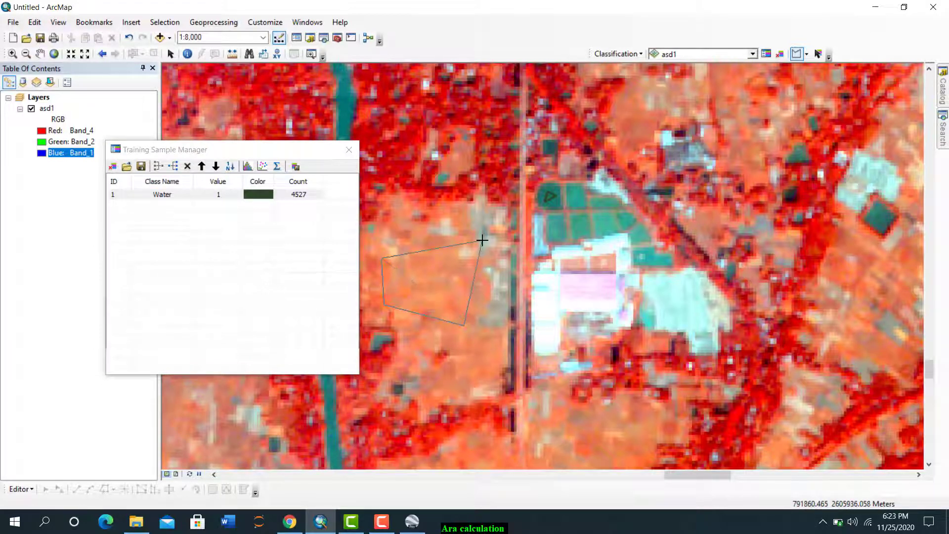
{"action": "left_click", "coordinate": [486, 229]}
{"action": "double_click", "coordinate": [420, 258]}
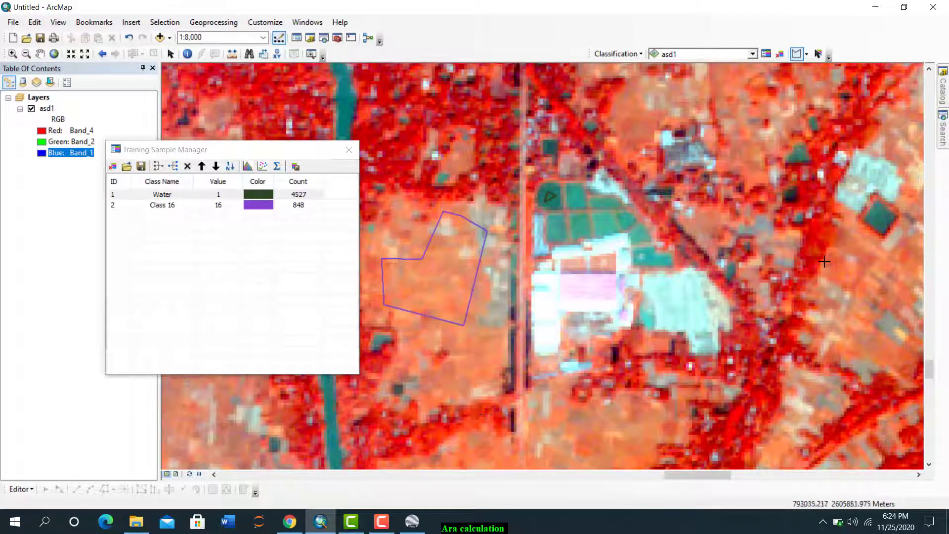
Step: Draw a four-sided training sample in the orange field east of the road, south of the bright industrial complex
{"action": "key", "text": "Right"}
{"action": "key", "text": "Right"}
{"action": "key", "text": "Right"}
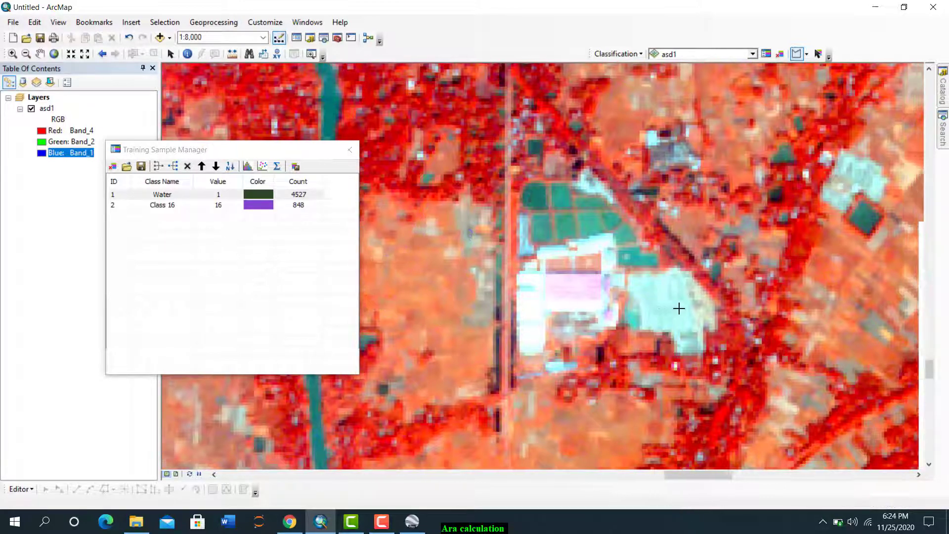
{"action": "key", "text": "Right"}
{"action": "key", "text": "Right"}
{"action": "key", "text": "Right"}
{"action": "key", "text": "Right"}
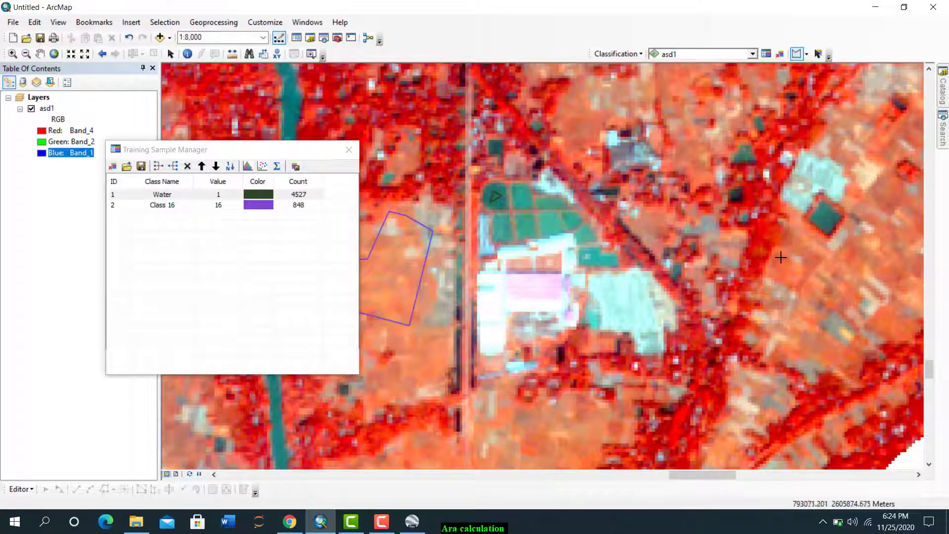
{"action": "key", "text": "Right"}
{"action": "key", "text": "Right"}
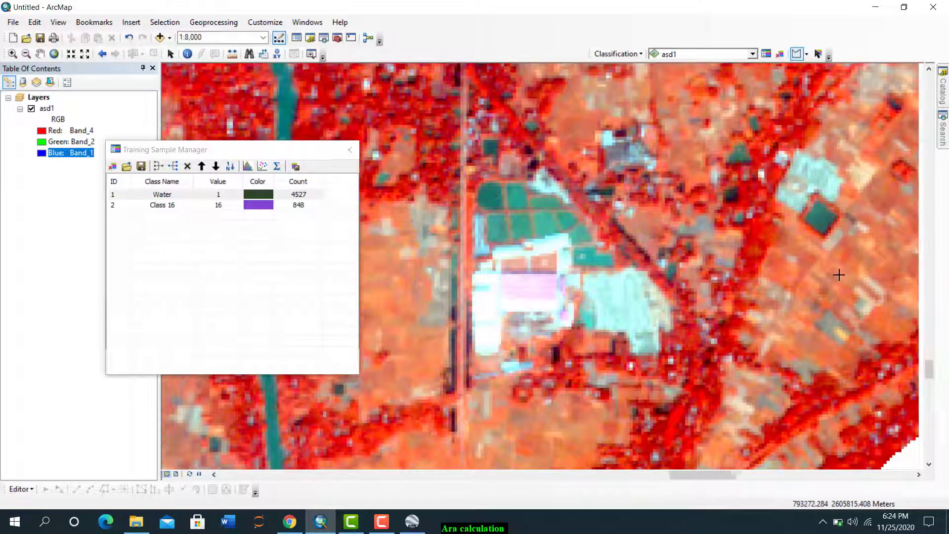
{"action": "left_click", "coordinate": [41, 56]}
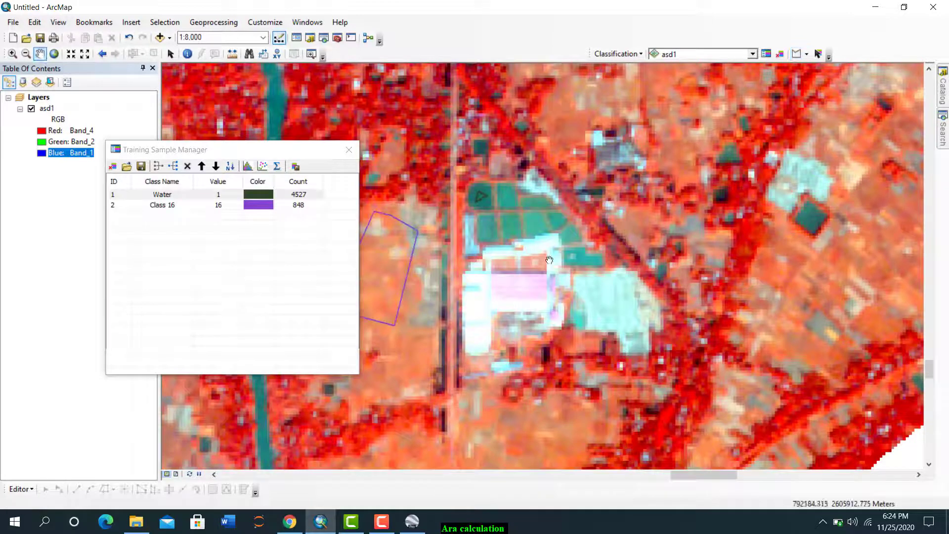
{"action": "left_click_drag", "start_coordinate": [543, 435], "coordinate": [602, 216]}
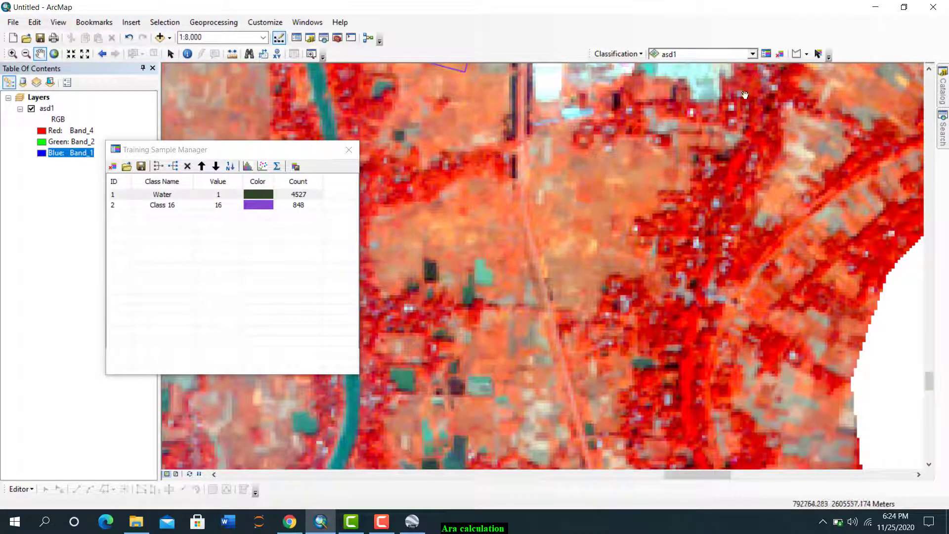
{"action": "left_click", "coordinate": [796, 54]}
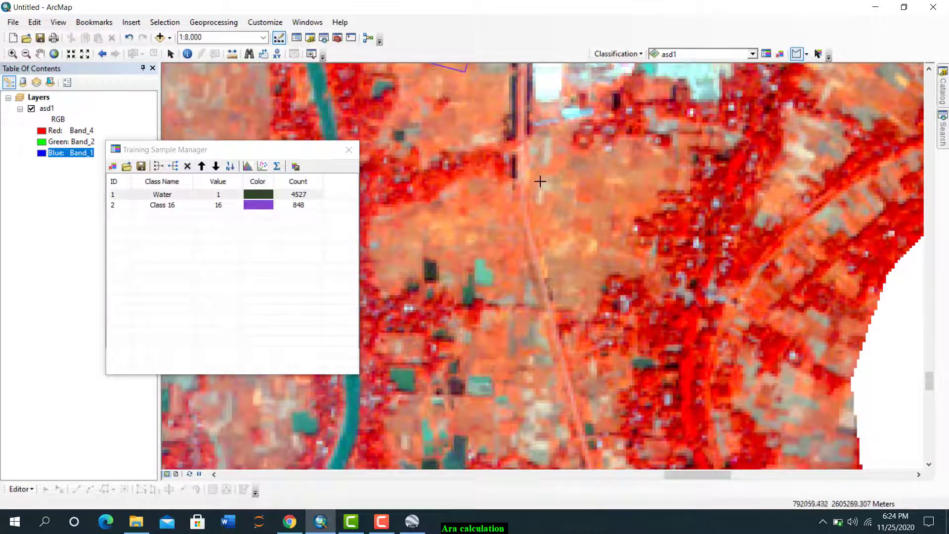
{"action": "left_click", "coordinate": [549, 199]}
{"action": "left_click", "coordinate": [554, 272]}
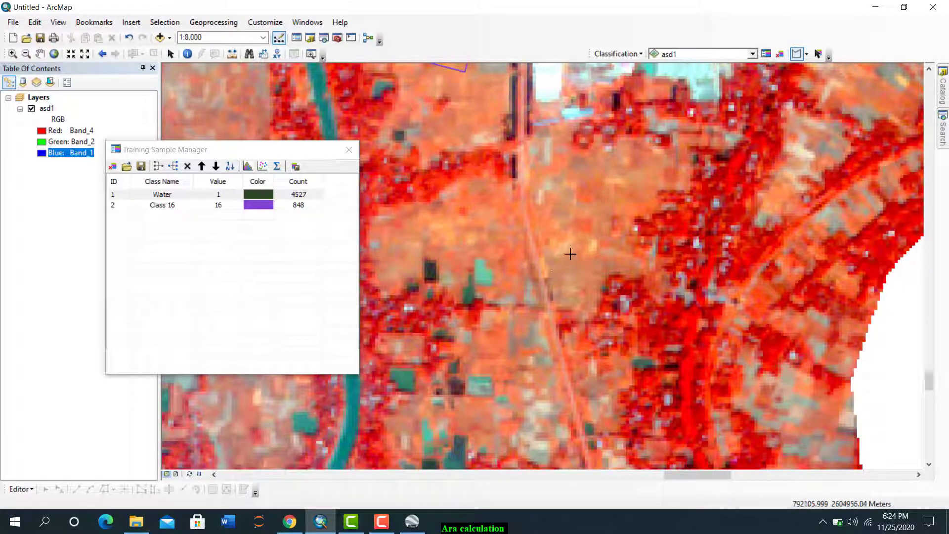
{"action": "left_click", "coordinate": [602, 238]}
{"action": "double_click", "coordinate": [625, 168]}
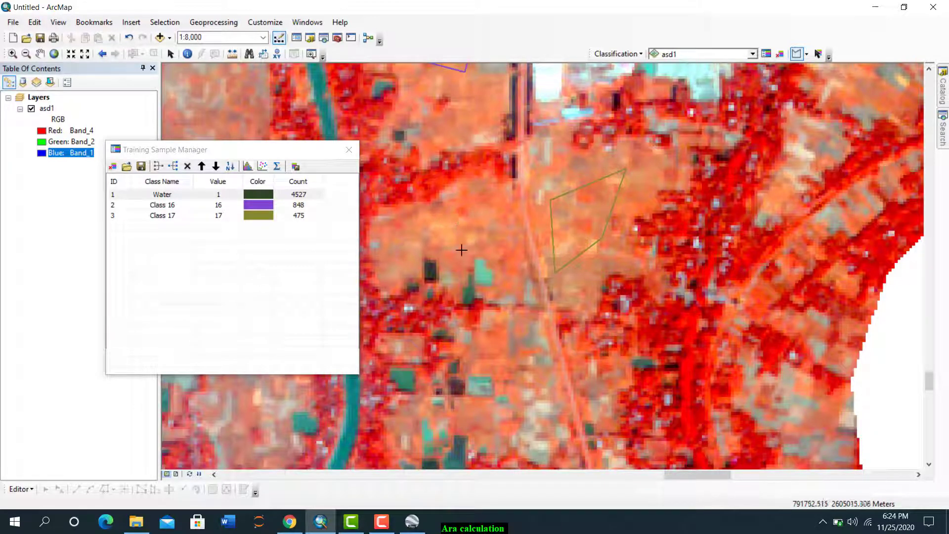
Step: Draw a four-sided training sample in the orange field west of the road, just north of the small dark ponds
{"action": "left_click", "coordinate": [437, 218]}
{"action": "left_click", "coordinate": [451, 255]}
{"action": "double_click", "coordinate": [486, 197]}
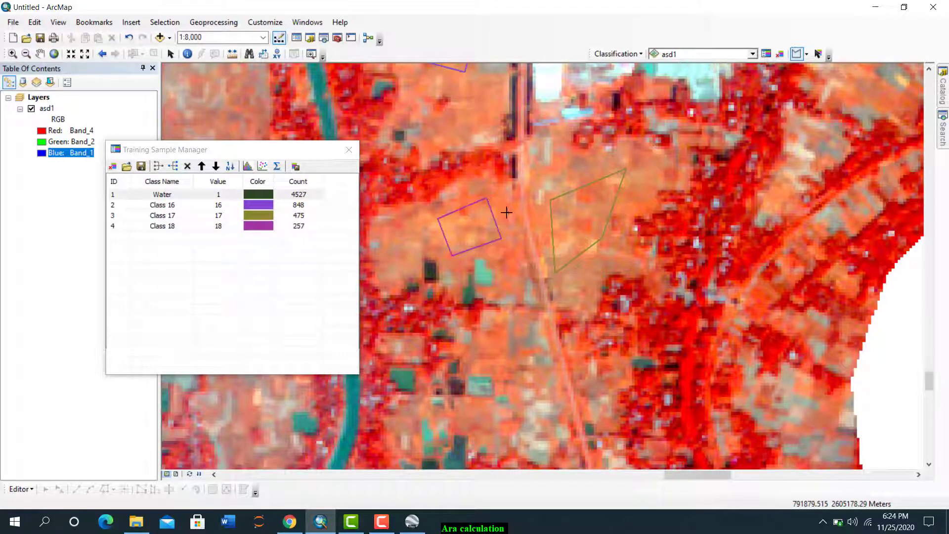
Step: Draw a small four-sided training sample in the orange floodplain farmland east of the main river, between the narrow teal channels
{"action": "scroll", "coordinate": [625, 291], "scroll_direction": "up", "scroll_amount": 4}
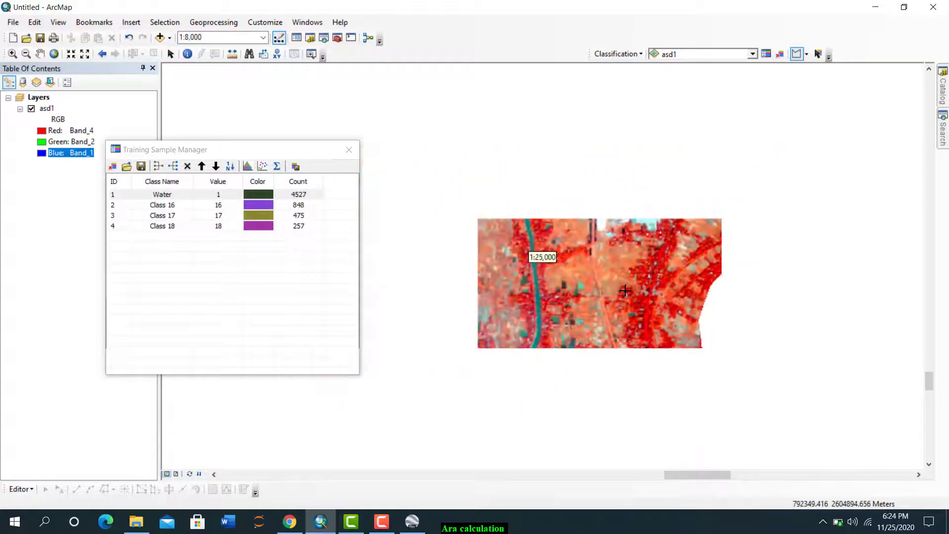
{"action": "left_click", "coordinate": [40, 53]}
{"action": "left_click_drag", "start_coordinate": [478, 205], "coordinate": [355, 374]}
{"action": "left_click_drag", "start_coordinate": [640, 69], "coordinate": [536, 327]}
{"action": "left_click_drag", "start_coordinate": [645, 121], "coordinate": [534, 332]}
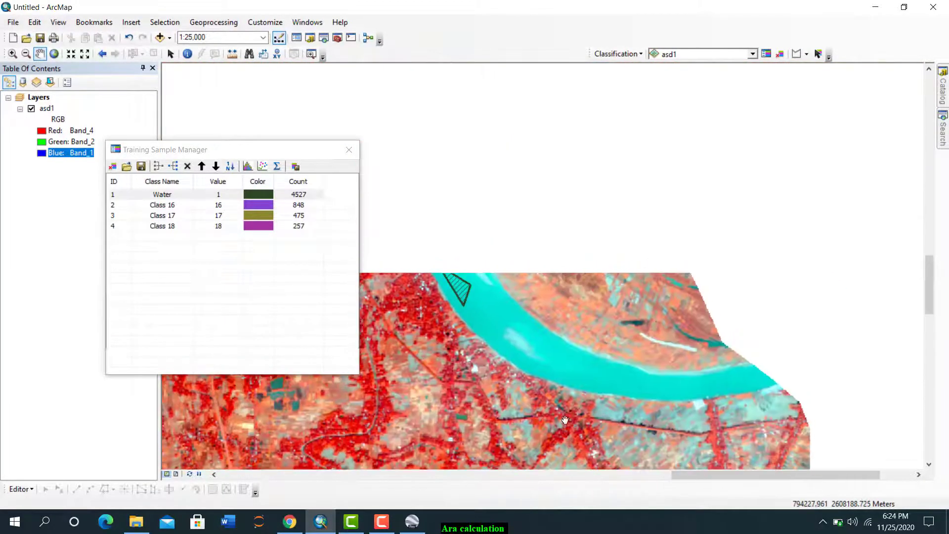
{"action": "left_click_drag", "start_coordinate": [500, 216], "coordinate": [540, 361]}
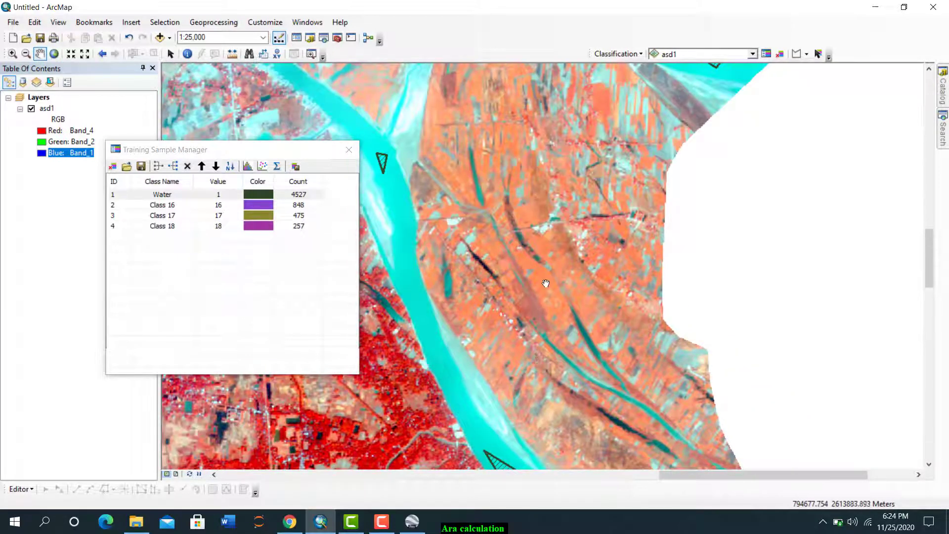
{"action": "scroll", "coordinate": [546, 283], "scroll_direction": "up", "scroll_amount": 3}
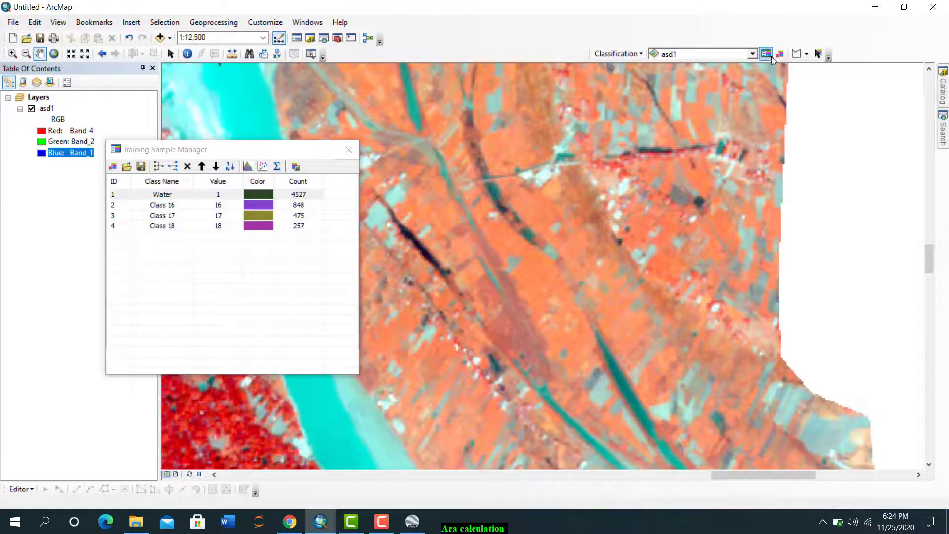
{"action": "left_click", "coordinate": [796, 54]}
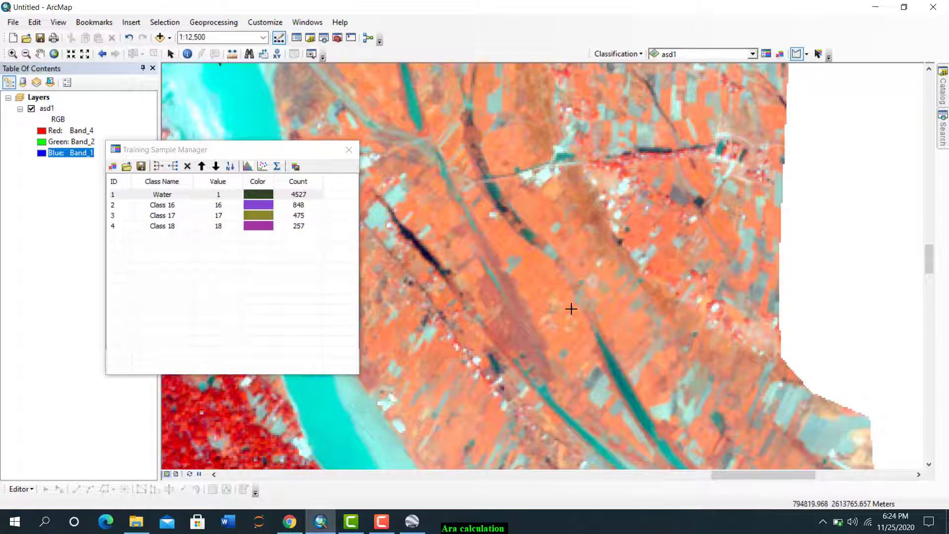
{"action": "left_click", "coordinate": [534, 297]}
{"action": "left_click", "coordinate": [524, 275]}
{"action": "double_click", "coordinate": [539, 261]}
Step: Draw a four-sided training sample over the mixed orange and beige farmland in the southwest, east of the two small dark ponds
{"action": "scroll", "coordinate": [531, 284], "scroll_direction": "down", "scroll_amount": 5}
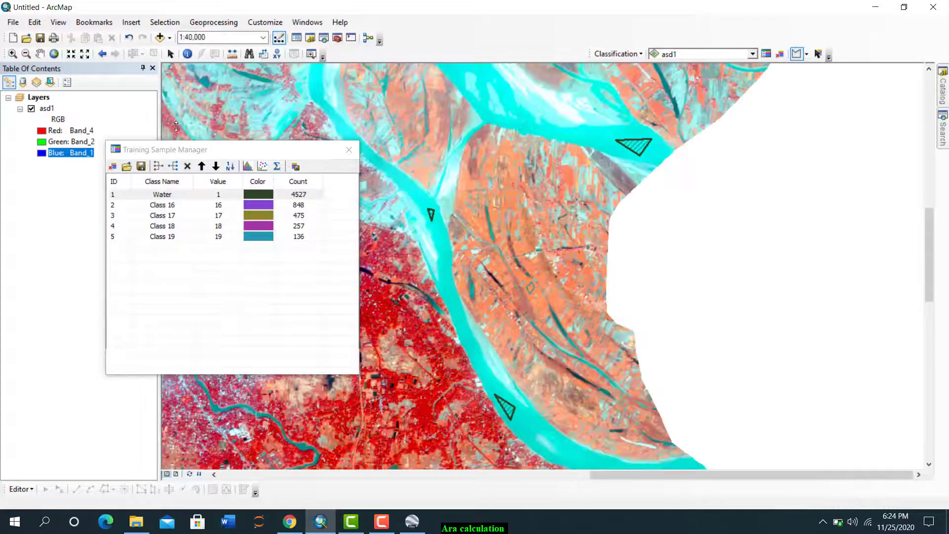
{"action": "left_click", "coordinate": [54, 53]}
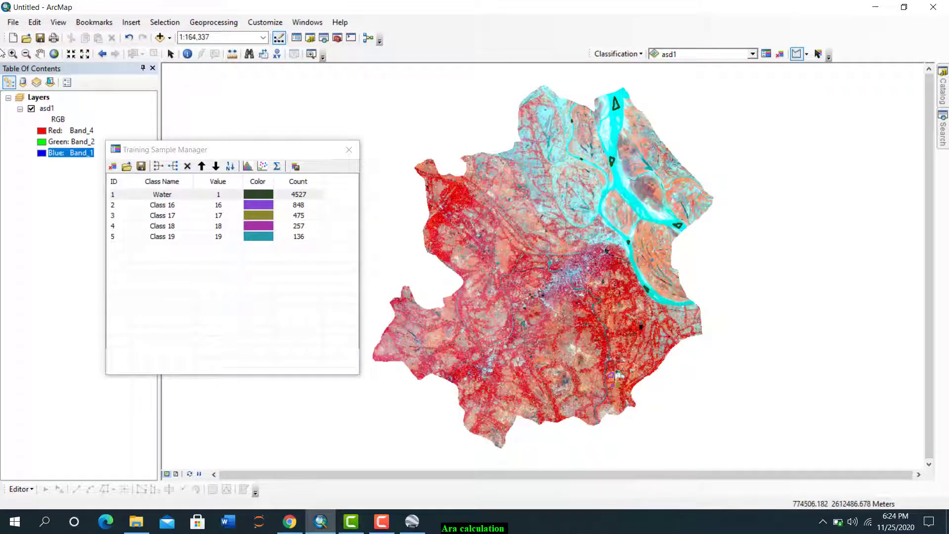
{"action": "left_click", "coordinate": [40, 54]}
{"action": "left_click_drag", "start_coordinate": [433, 429], "coordinate": [470, 383]}
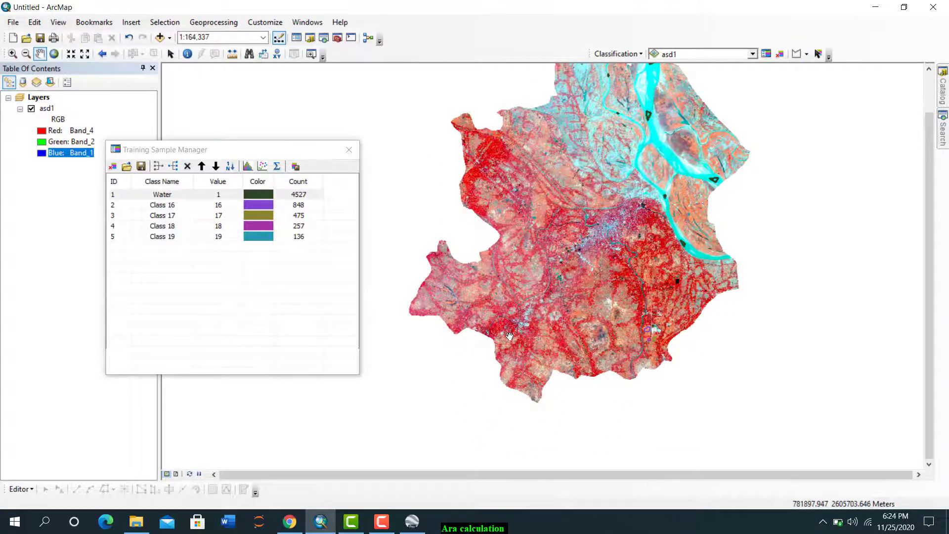
{"action": "scroll", "coordinate": [516, 356], "scroll_direction": "up", "scroll_amount": 4}
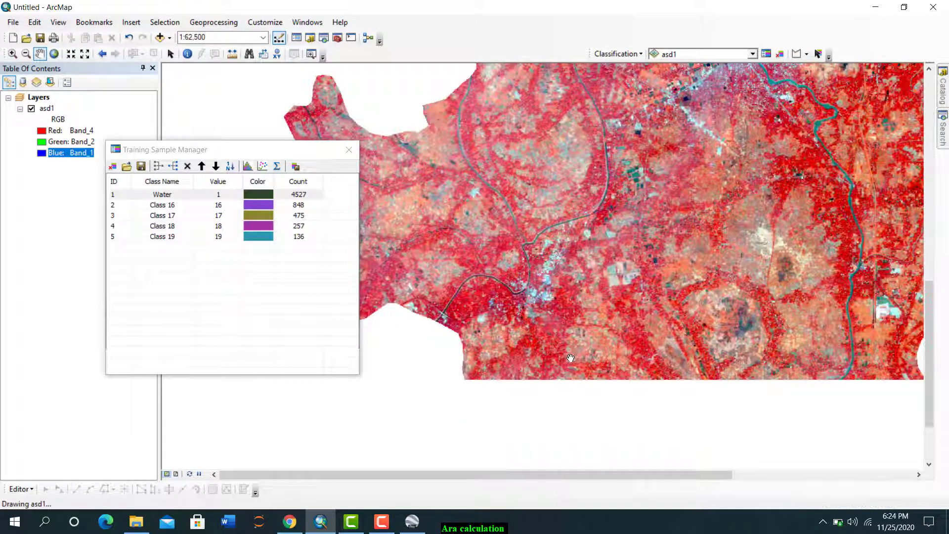
{"action": "scroll", "coordinate": [548, 401], "scroll_direction": "up", "scroll_amount": 4}
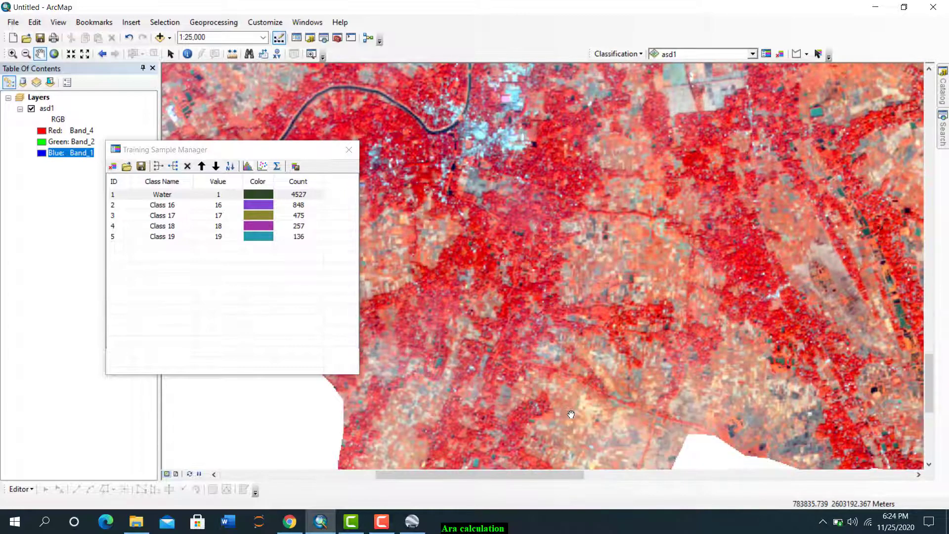
{"action": "scroll", "coordinate": [625, 216], "scroll_direction": "up", "scroll_amount": 2}
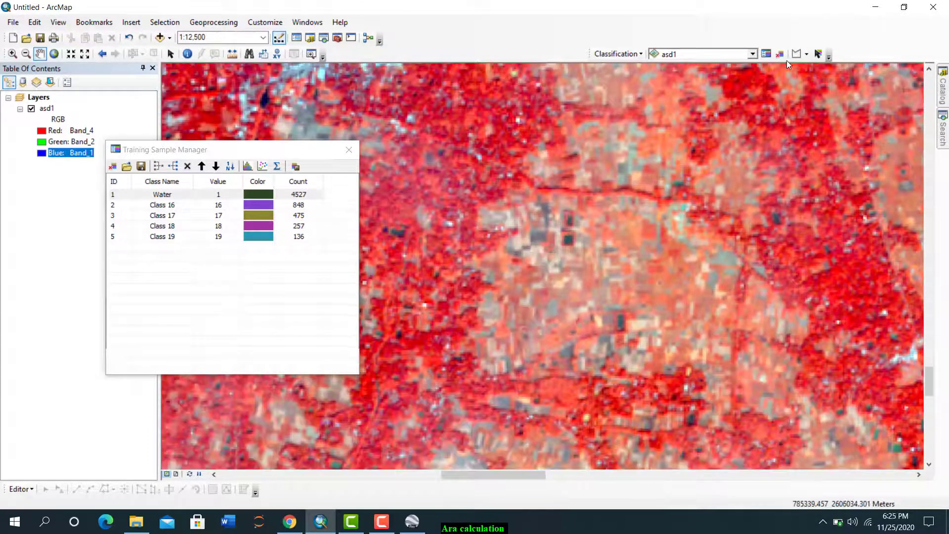
{"action": "left_click", "coordinate": [795, 55]}
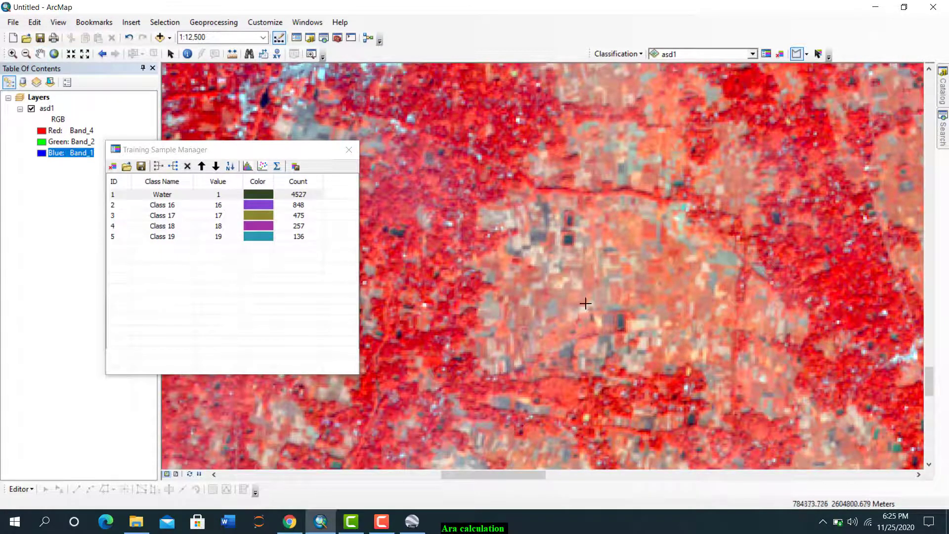
{"action": "scroll", "coordinate": [611, 259], "scroll_direction": "up", "scroll_amount": 1}
{"action": "scroll", "coordinate": [611, 258], "scroll_direction": "up", "scroll_amount": 3}
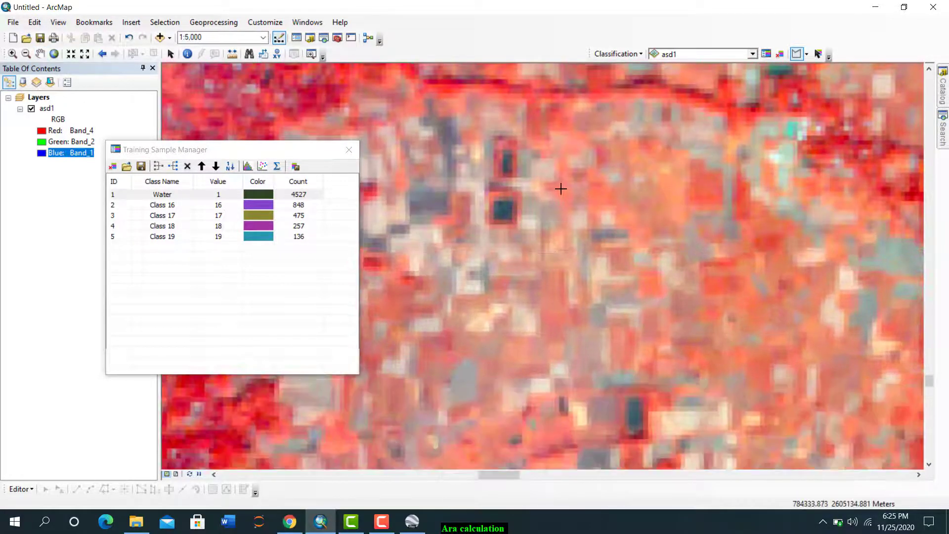
{"action": "left_click", "coordinate": [561, 182]}
{"action": "left_click", "coordinate": [549, 313]}
{"action": "left_click", "coordinate": [716, 308]}
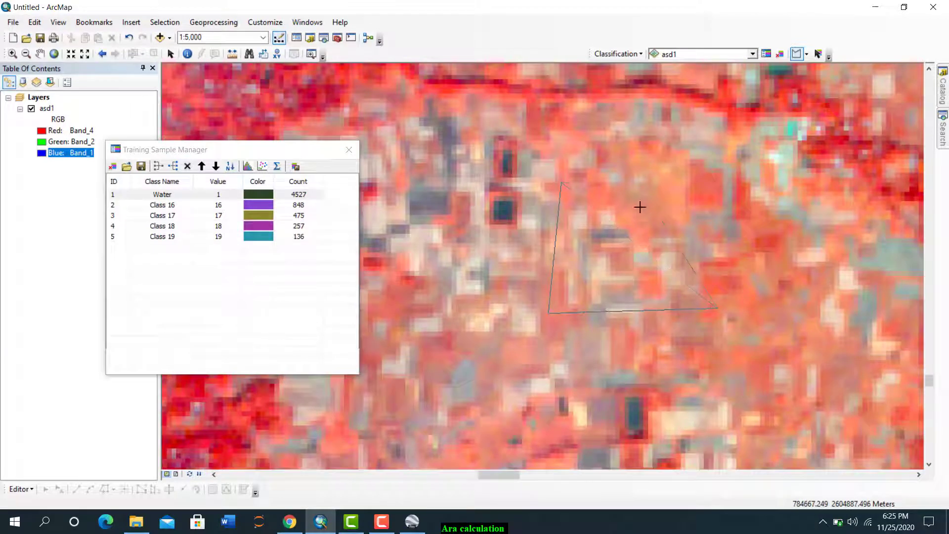
{"action": "double_click", "coordinate": [650, 179]}
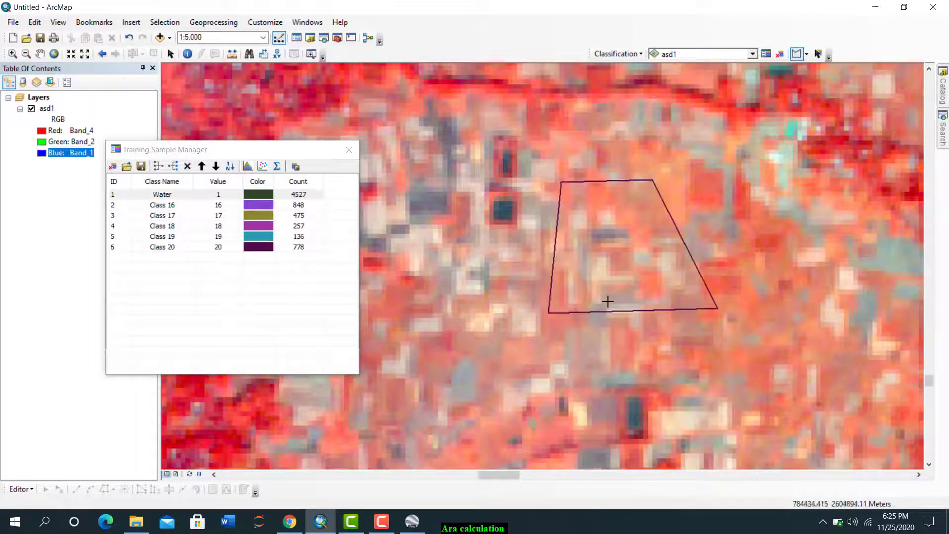
Step: Draw a four-sided training sample in the pale grey field south of the teal plot, north of the previous farmland sample
{"action": "scroll", "coordinate": [609, 300], "scroll_direction": "down", "scroll_amount": 3}
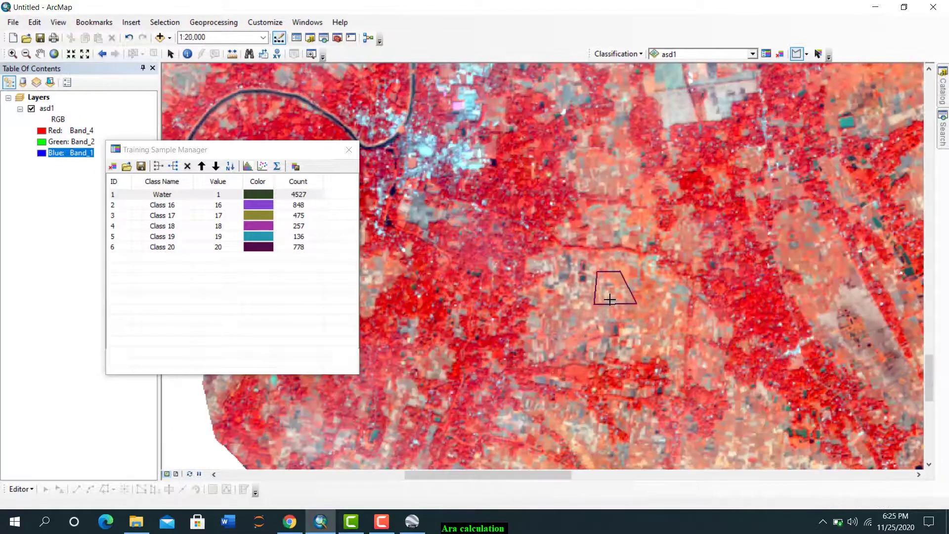
{"action": "scroll", "coordinate": [609, 299], "scroll_direction": "down", "scroll_amount": 1}
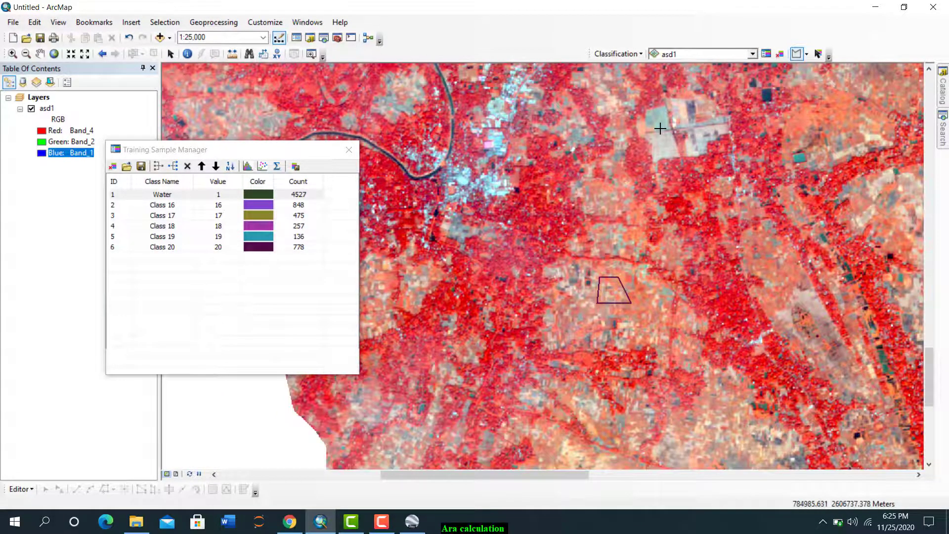
{"action": "scroll", "coordinate": [660, 129], "scroll_direction": "up", "scroll_amount": 5}
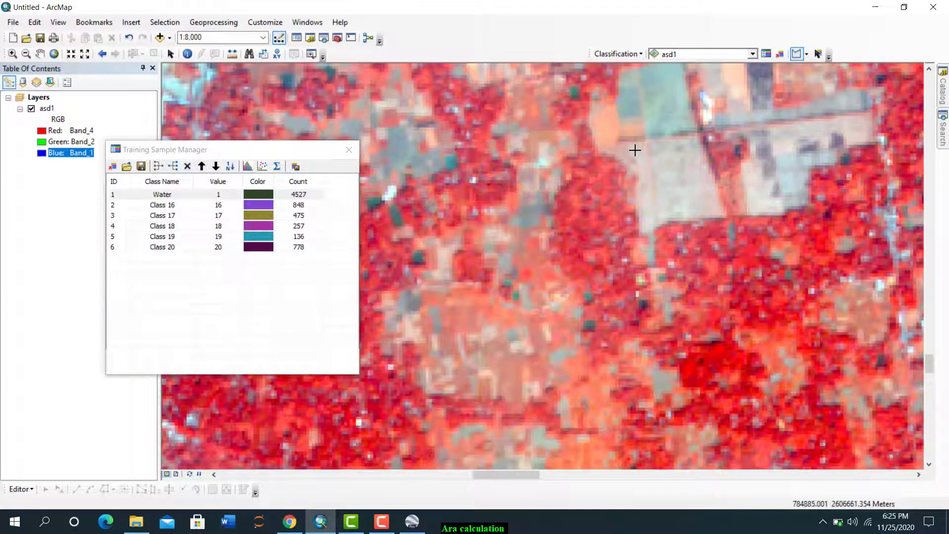
{"action": "left_click", "coordinate": [634, 150]}
{"action": "left_click", "coordinate": [661, 210]}
{"action": "left_click", "coordinate": [701, 198]}
{"action": "double_click", "coordinate": [684, 147]}
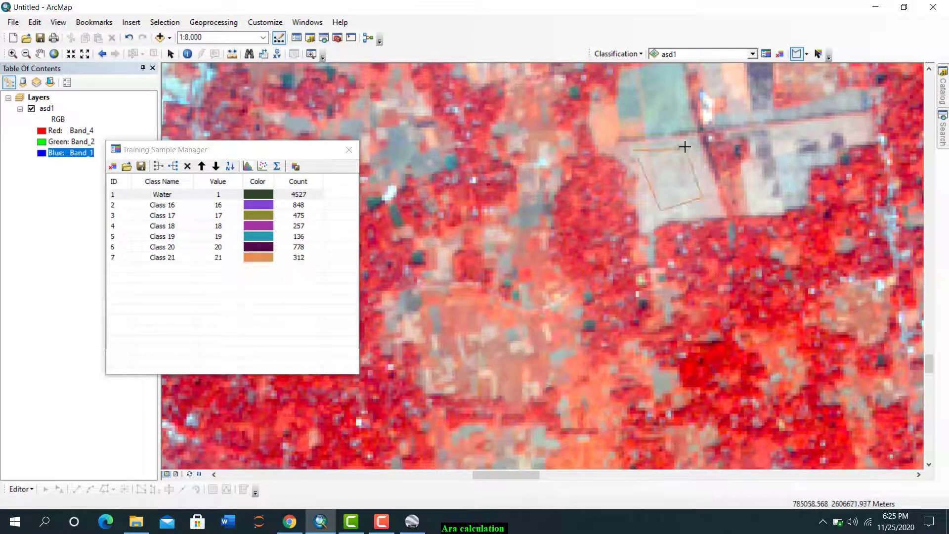
Step: Draw a four-sided training sample in the blue-grey field in the northwest floodplain, north of the east-west red vegetation strip
{"action": "scroll", "coordinate": [657, 210], "scroll_direction": "up", "scroll_amount": 3}
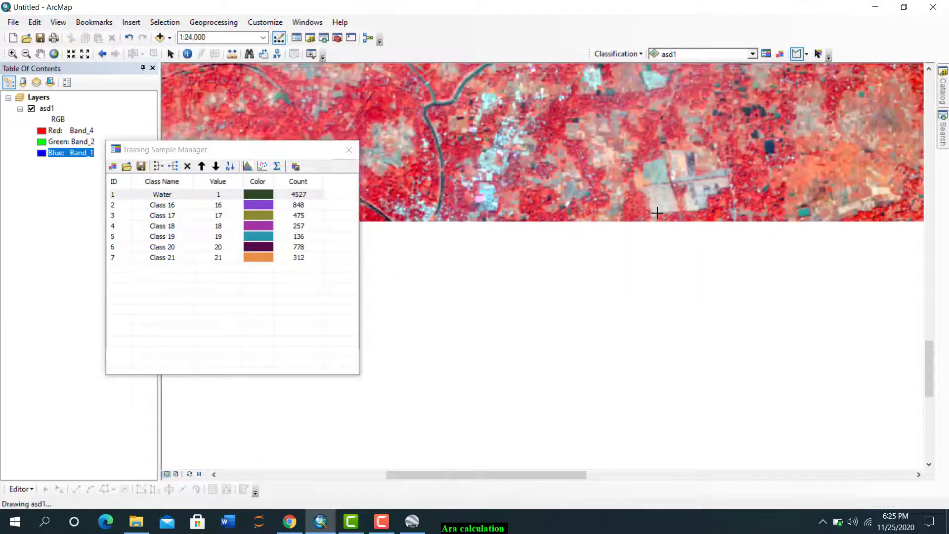
{"action": "scroll", "coordinate": [657, 212], "scroll_direction": "up", "scroll_amount": 1}
{"action": "scroll", "coordinate": [657, 212], "scroll_direction": "up", "scroll_amount": 2}
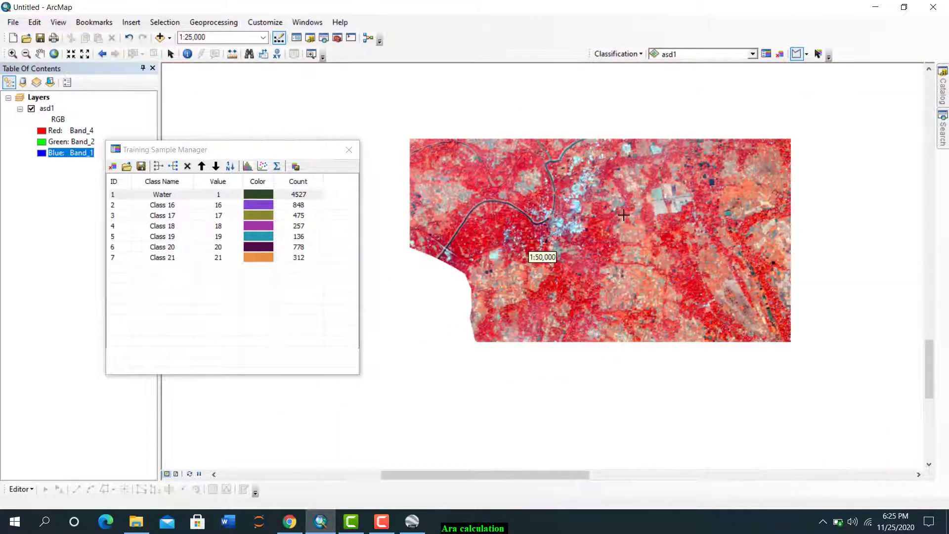
{"action": "left_click", "coordinate": [55, 53]}
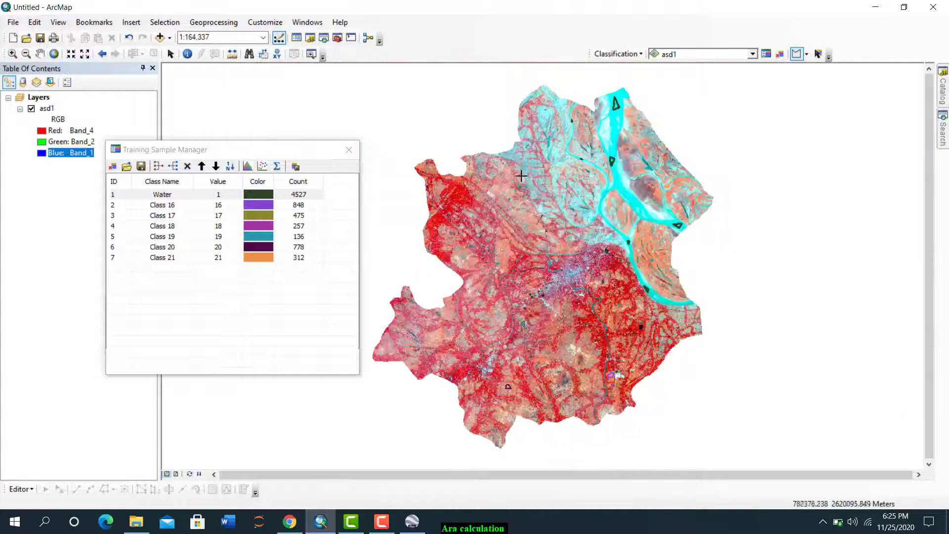
{"action": "scroll", "coordinate": [537, 165], "scroll_direction": "down", "scroll_amount": 2}
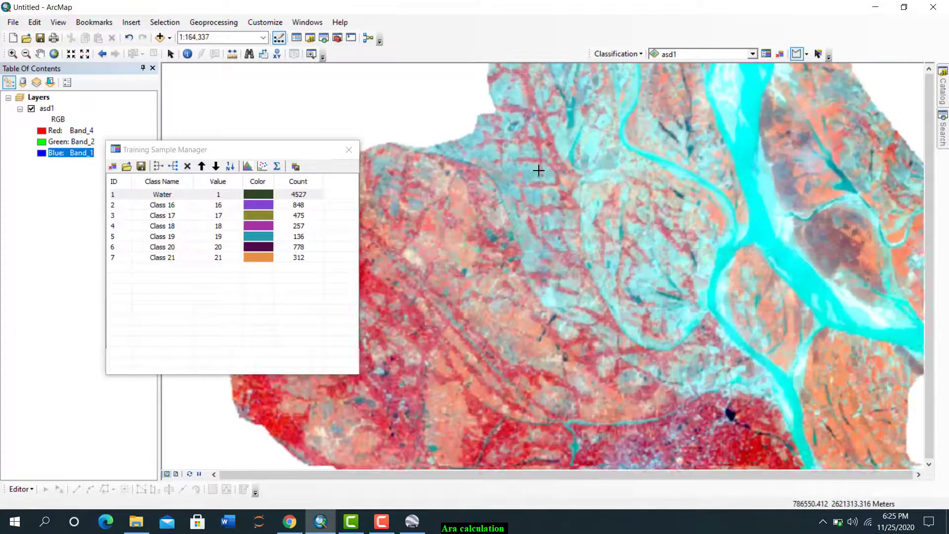
{"action": "scroll", "coordinate": [538, 170], "scroll_direction": "down", "scroll_amount": 2}
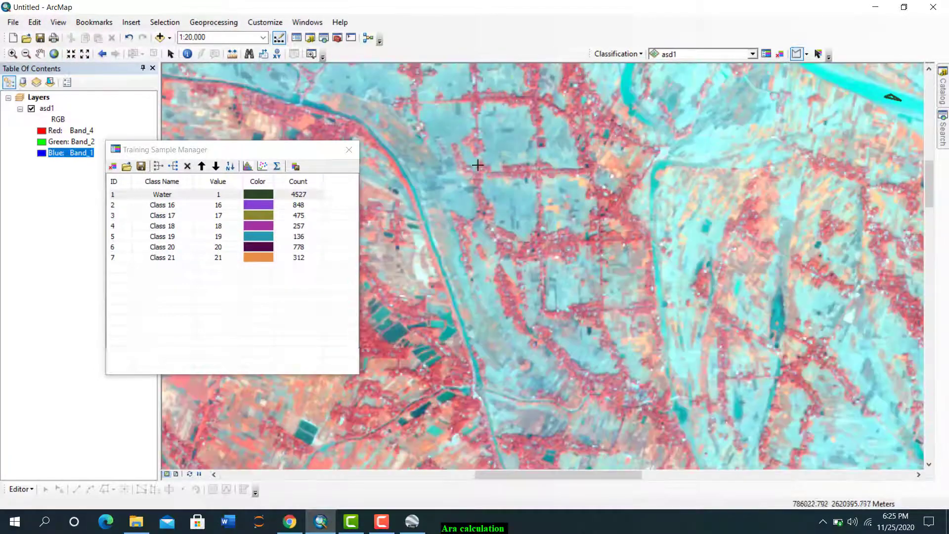
{"action": "scroll", "coordinate": [508, 135], "scroll_direction": "down", "scroll_amount": 1}
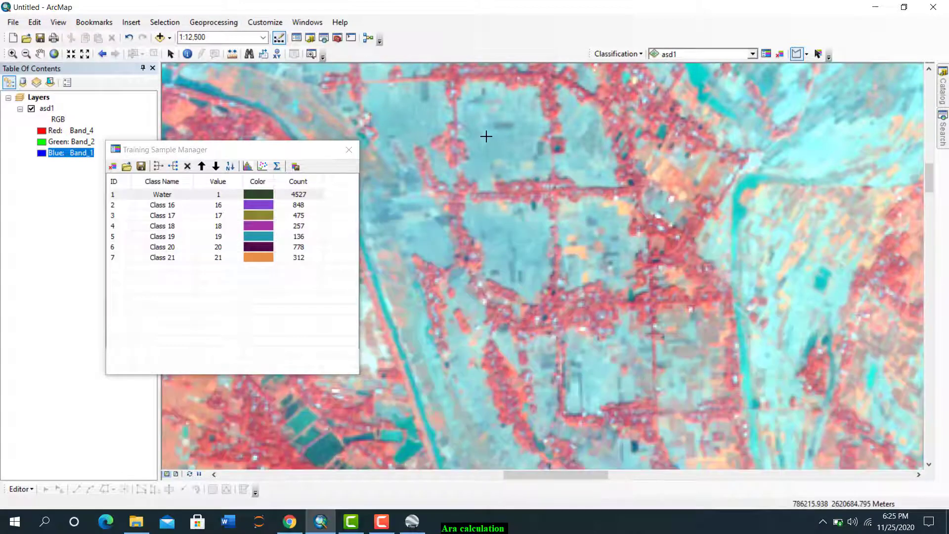
{"action": "left_click", "coordinate": [482, 171]}
{"action": "double_click", "coordinate": [526, 140]}
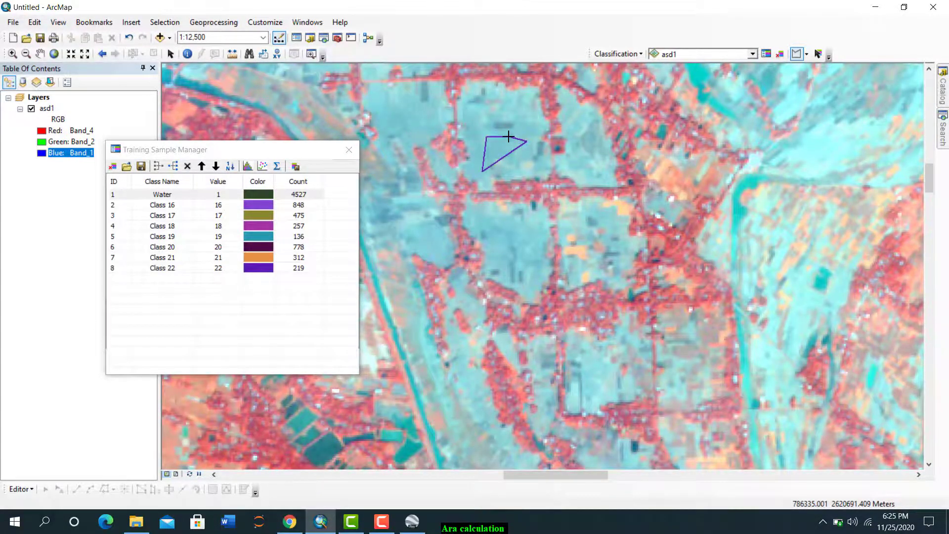
Step: Draw a small triangular training sample in the blue-grey field just south of the previous sample, across the red vegetation strip
{"action": "scroll", "coordinate": [501, 233], "scroll_direction": "up", "scroll_amount": 2}
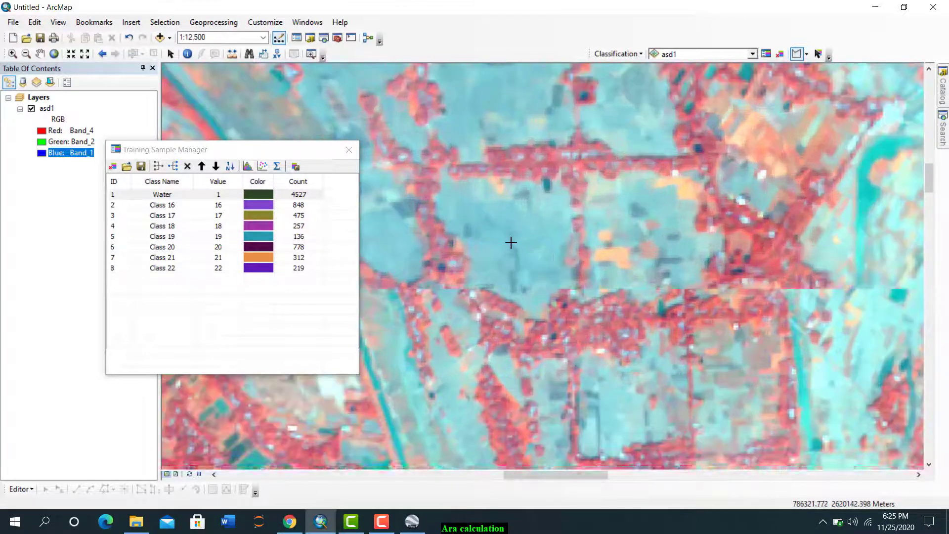
{"action": "left_click", "coordinate": [484, 216]}
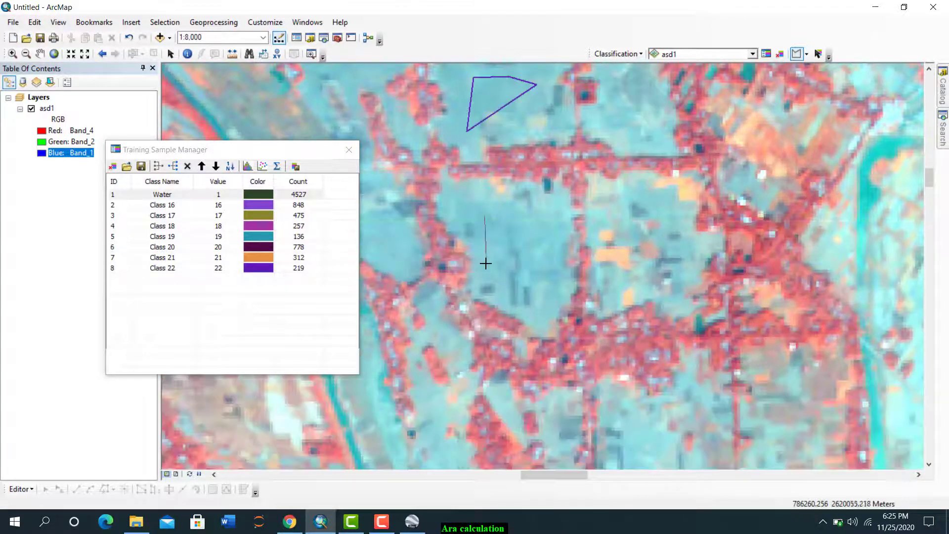
{"action": "left_click", "coordinate": [486, 265]}
{"action": "double_click", "coordinate": [511, 218]}
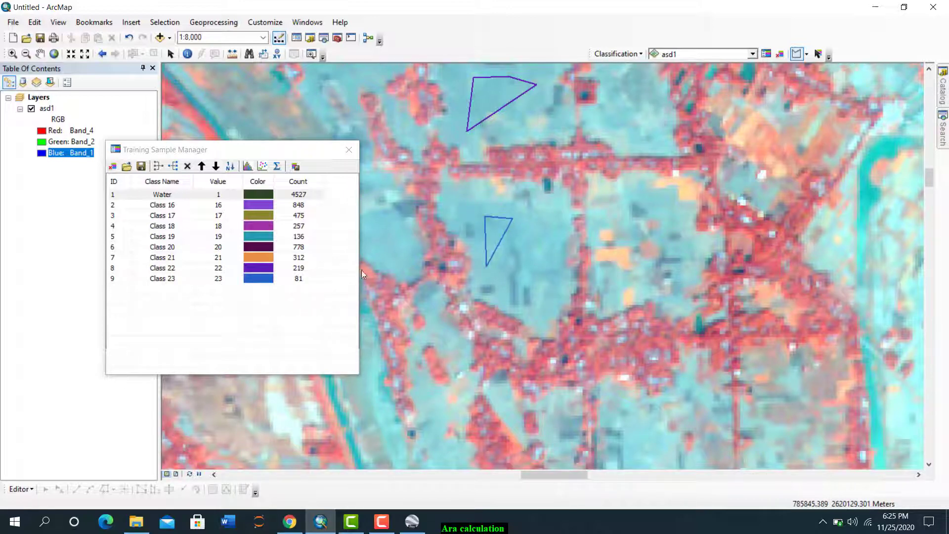
Step: Draw a five-sided training sample around the pale cream field in the south-centre of the image, west of the narrow red strip
{"action": "scroll", "coordinate": [425, 256], "scroll_direction": "up", "scroll_amount": 4}
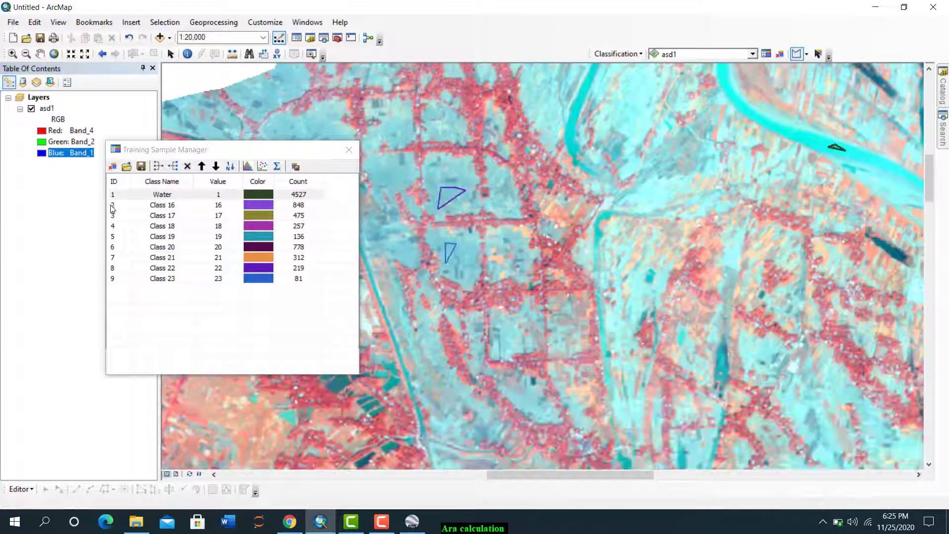
{"action": "left_click", "coordinate": [112, 206]}
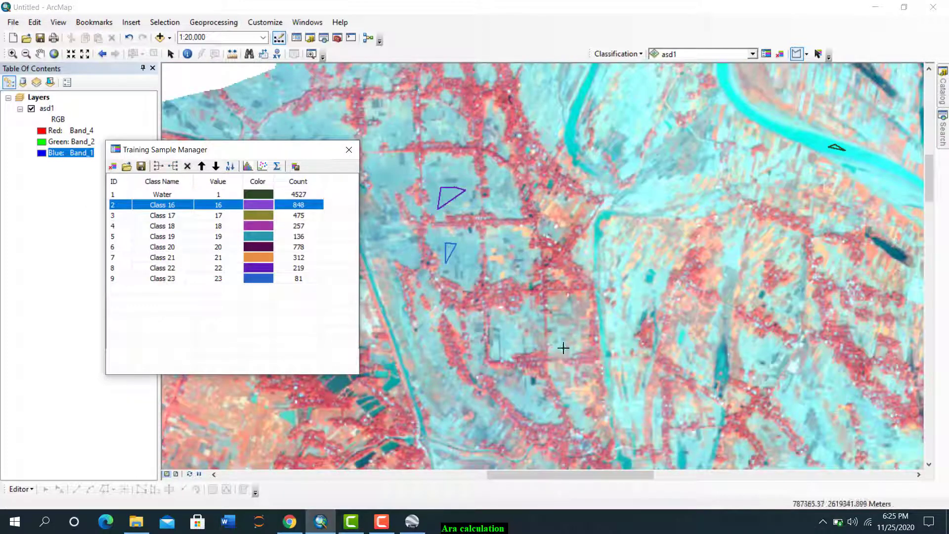
{"action": "left_click", "coordinate": [54, 53]}
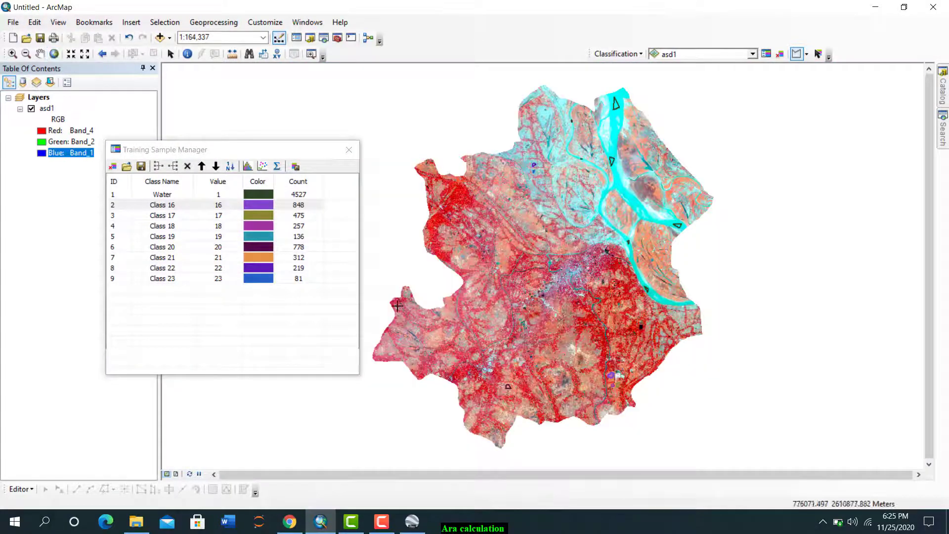
{"action": "scroll", "coordinate": [529, 376], "scroll_direction": "down", "scroll_amount": 8}
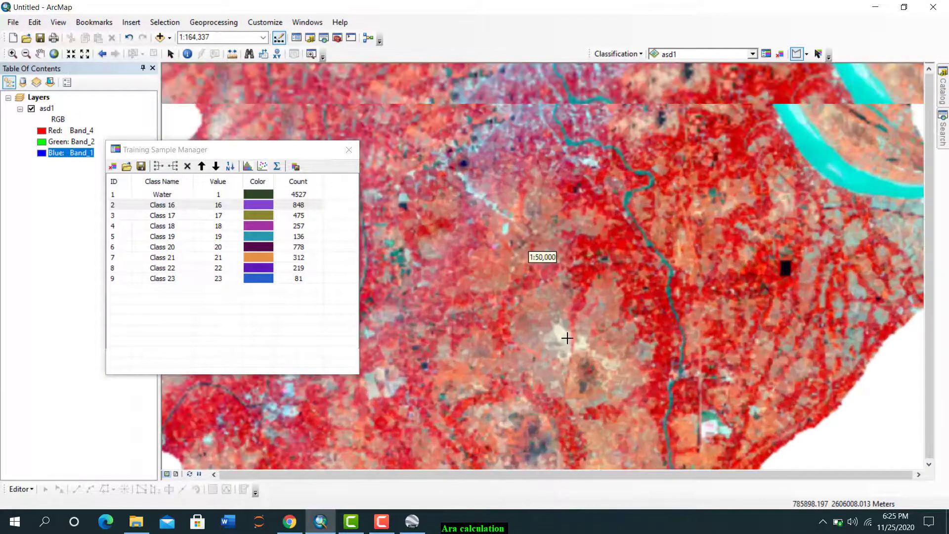
{"action": "scroll", "coordinate": [567, 356], "scroll_direction": "down", "scroll_amount": 3}
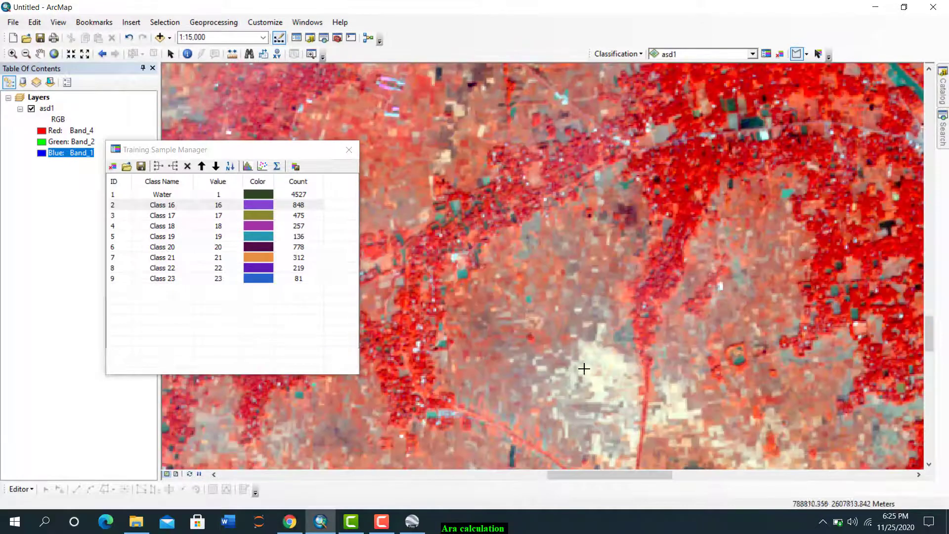
{"action": "scroll", "coordinate": [600, 378], "scroll_direction": "down", "scroll_amount": 3}
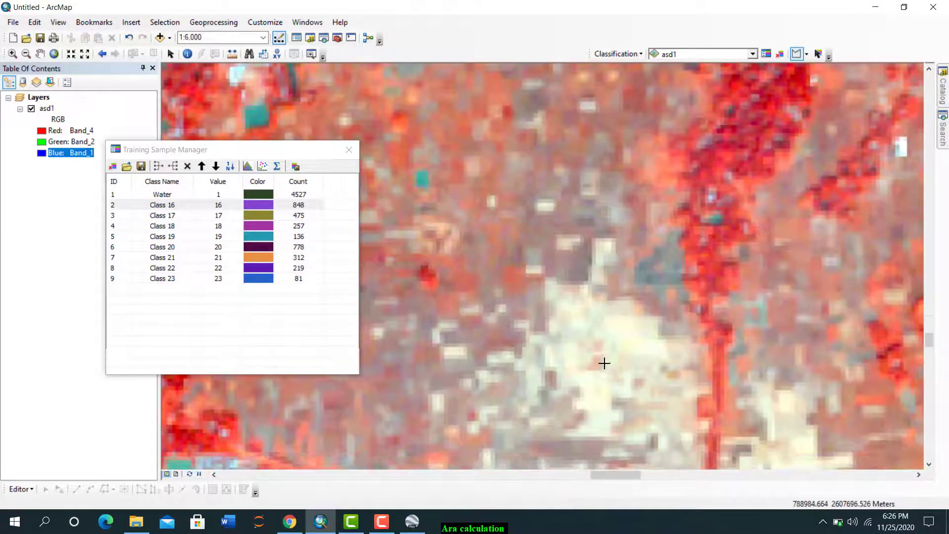
{"action": "left_click", "coordinate": [507, 308]}
{"action": "left_click", "coordinate": [522, 426]}
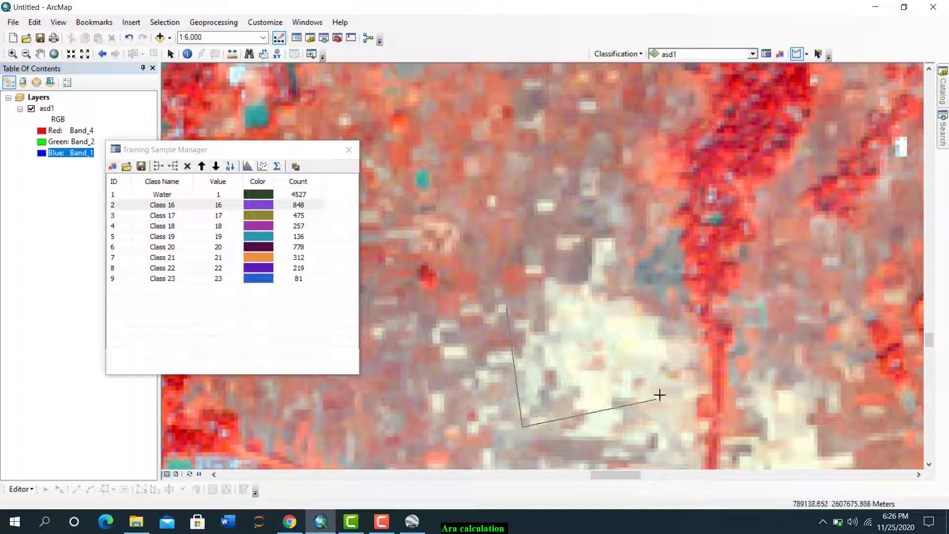
{"action": "left_click", "coordinate": [667, 385]}
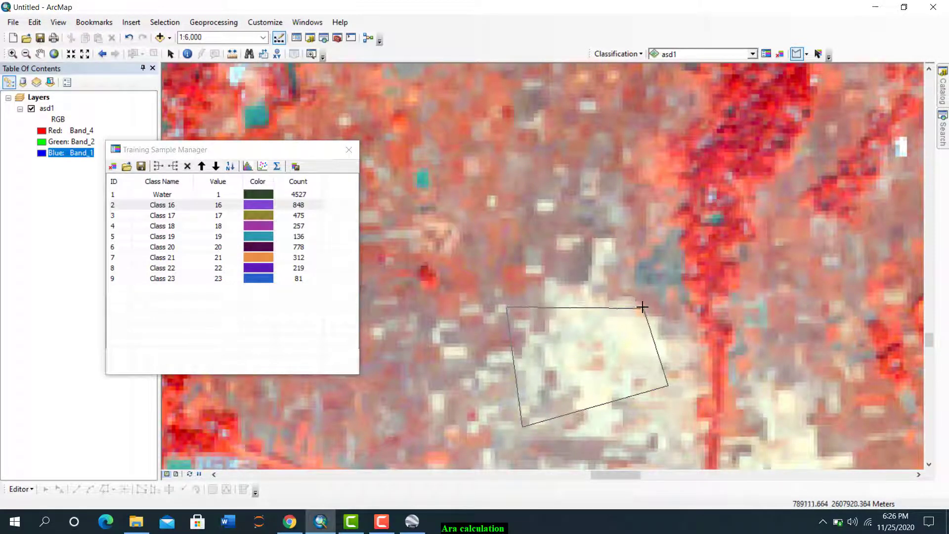
{"action": "left_click", "coordinate": [642, 307]}
{"action": "double_click", "coordinate": [572, 301]}
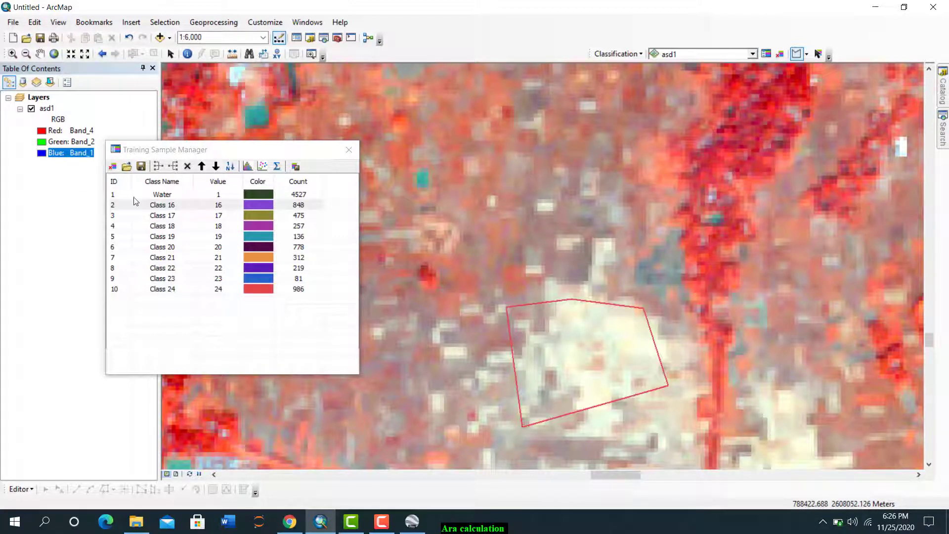
Step: Merge the training samples Class 16 through Class 24 and rename the merged class Agricultural land
{"action": "left_click", "coordinate": [112, 205]}
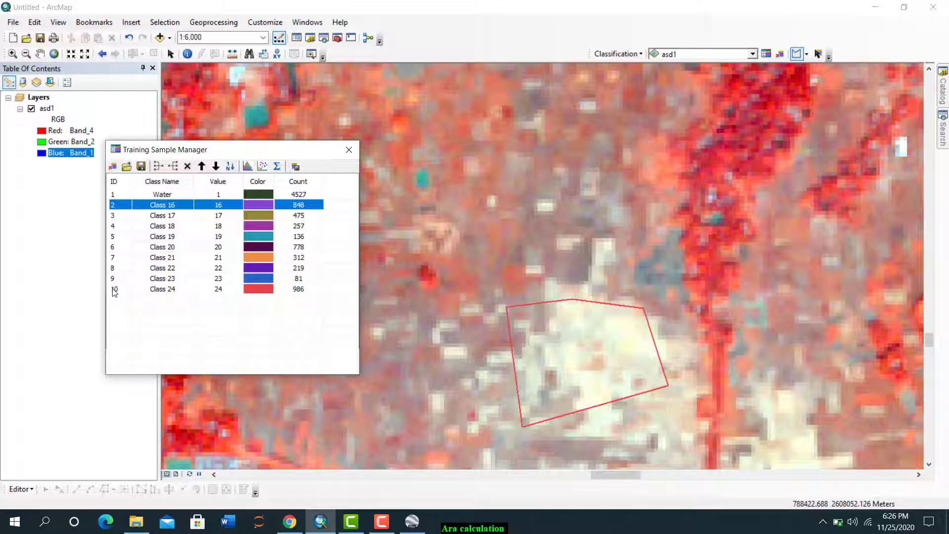
{"action": "left_click", "coordinate": [113, 289], "text": "shift"}
{"action": "left_click", "coordinate": [157, 167]}
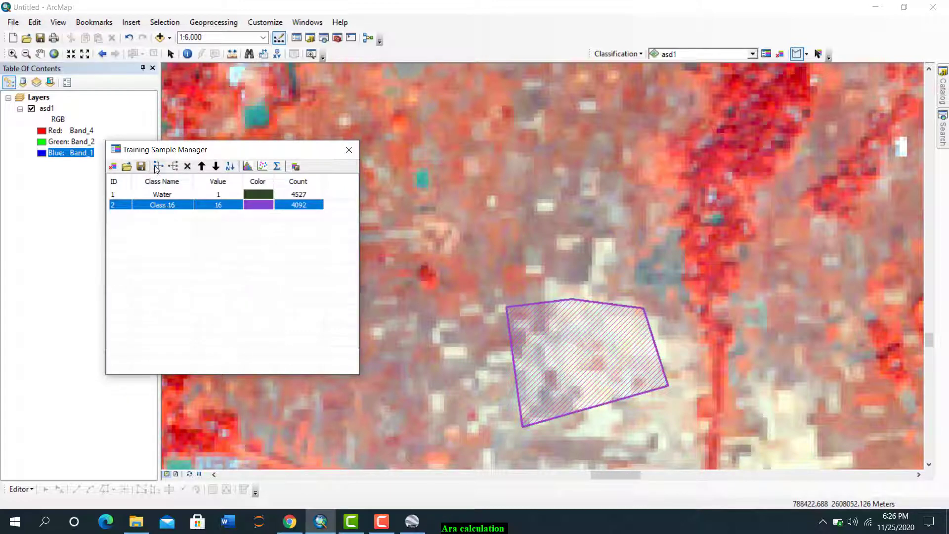
{"action": "left_click", "coordinate": [171, 206]}
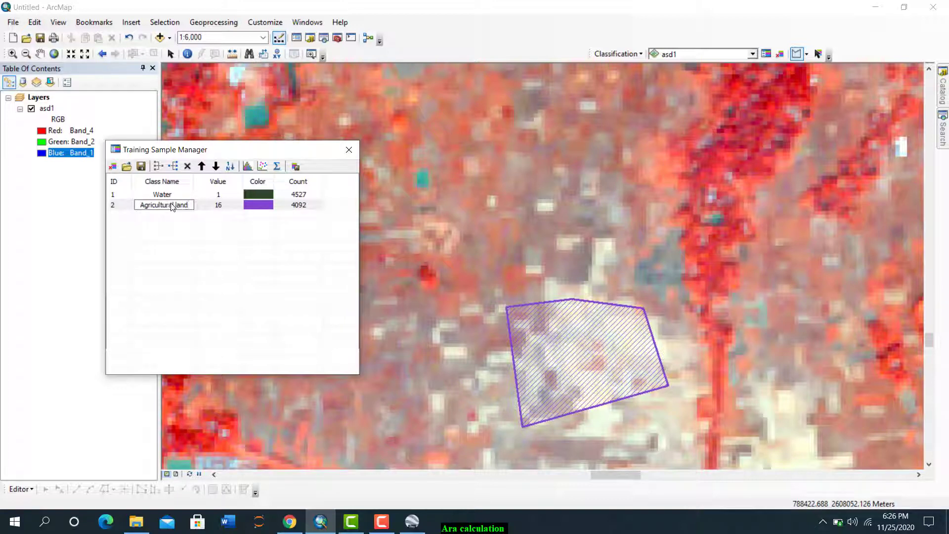
{"action": "key", "text": "Return"}
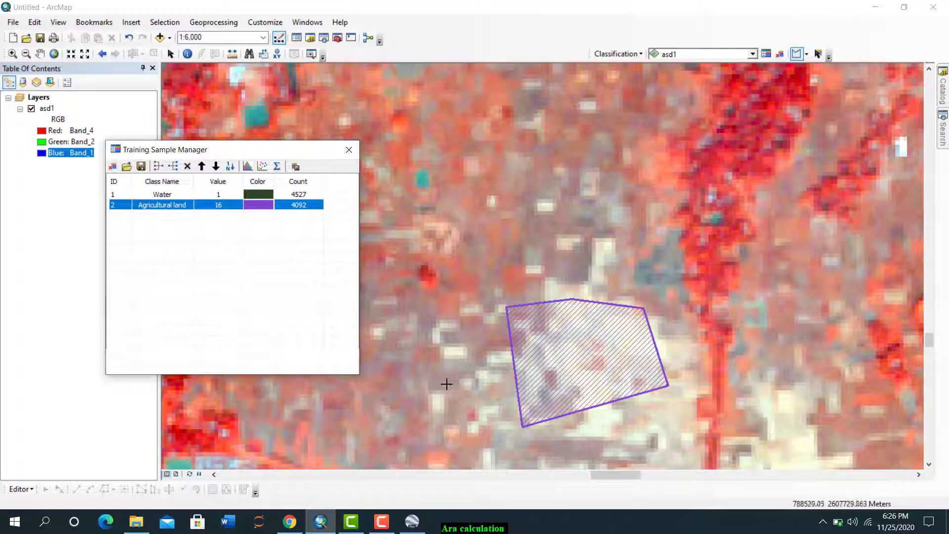
Step: Draw a small triangular training sample in the bright red vegetation west of the teal river, east of the small black pond
{"action": "scroll", "coordinate": [465, 351], "scroll_direction": "up", "scroll_amount": 5}
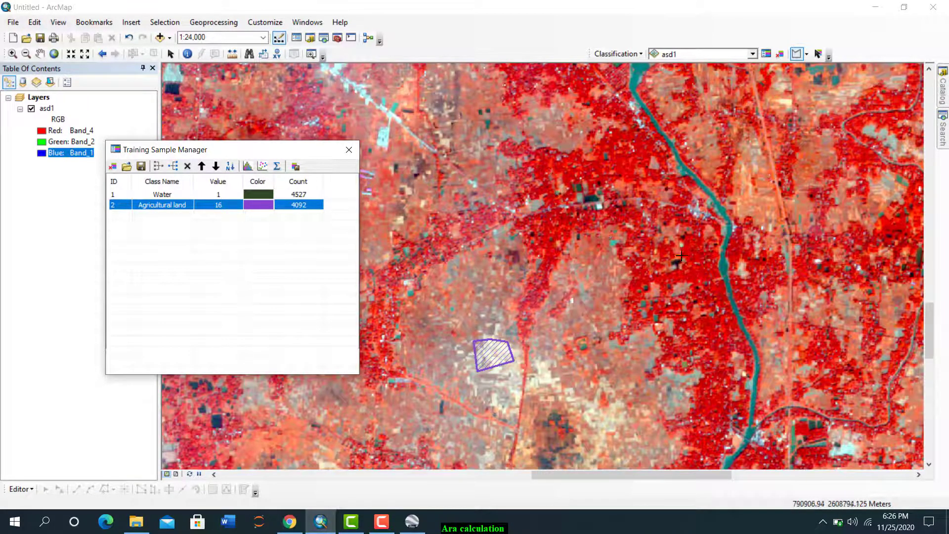
{"action": "scroll", "coordinate": [699, 270], "scroll_direction": "down", "scroll_amount": 8}
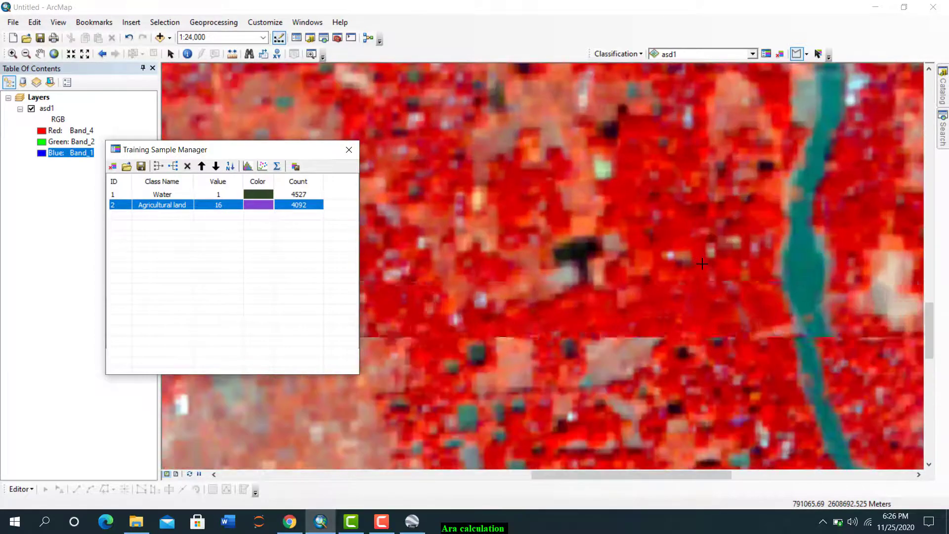
{"action": "scroll", "coordinate": [694, 307], "scroll_direction": "down", "scroll_amount": 3}
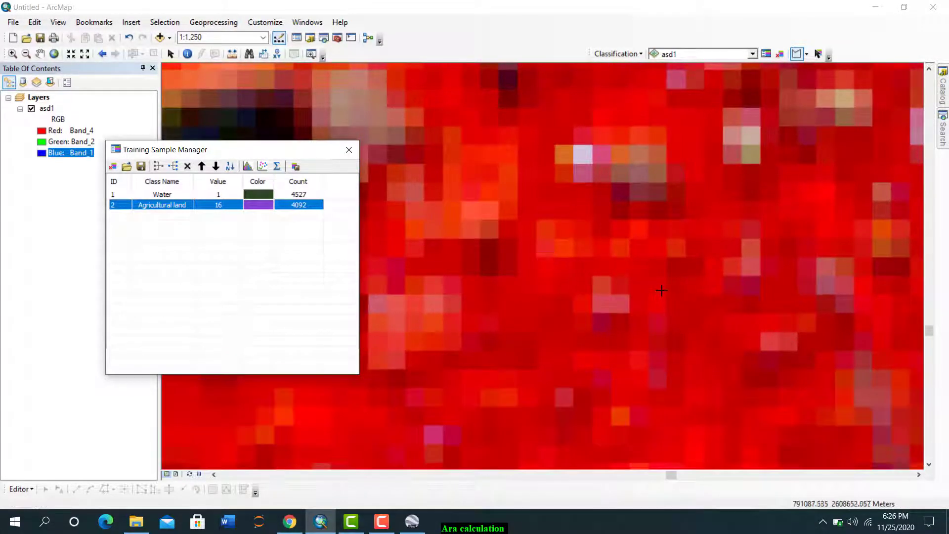
{"action": "left_click", "coordinate": [661, 290]}
{"action": "left_click", "coordinate": [652, 384]}
{"action": "double_click", "coordinate": [718, 347]}
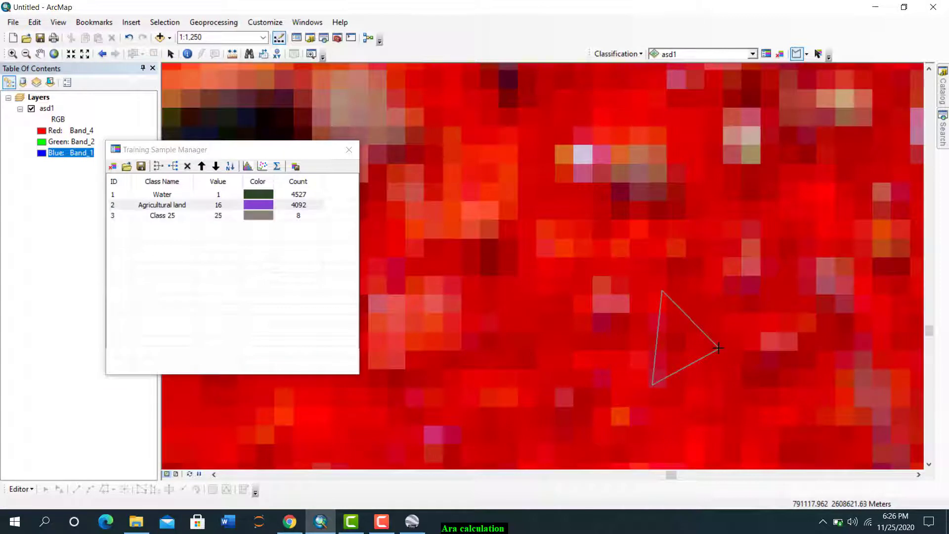
Step: Draw a small many-sided training sample in the red vegetation just east of the triangular sample
{"action": "left_click", "coordinate": [744, 384]}
{"action": "left_click", "coordinate": [822, 339]}
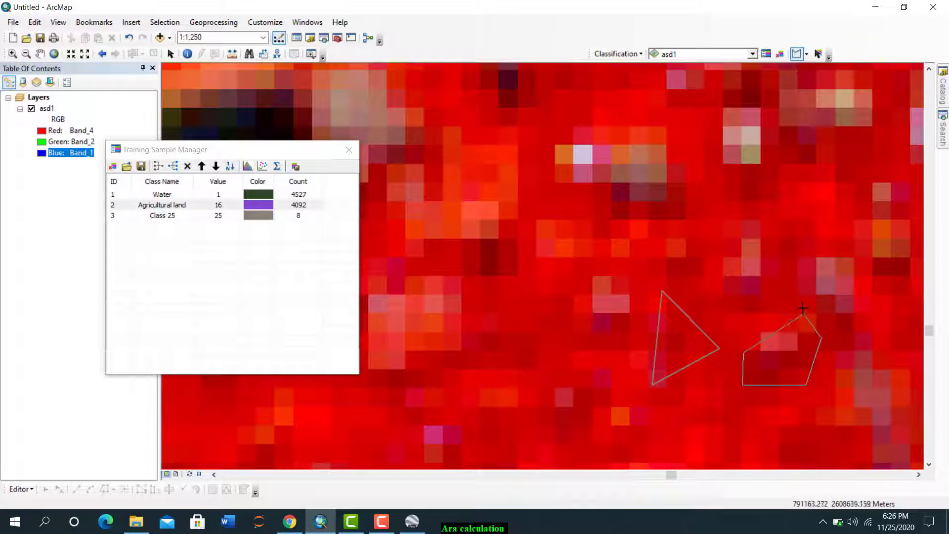
{"action": "double_click", "coordinate": [777, 309]}
Step: Draw a four-sided training sample in the bright red vegetation in the image's northwest, just east of a small black pond
{"action": "scroll", "coordinate": [499, 271], "scroll_direction": "down", "scroll_amount": 5}
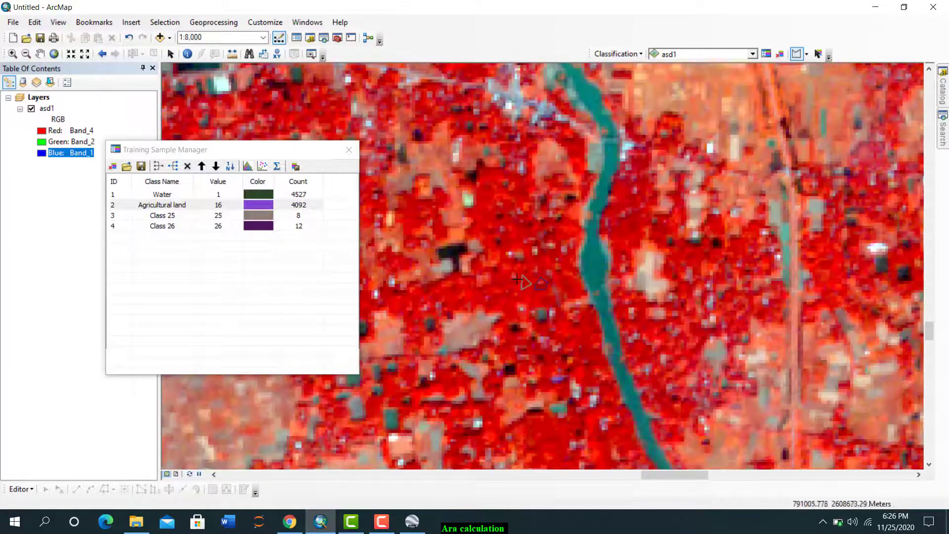
{"action": "left_click", "coordinate": [54, 53]}
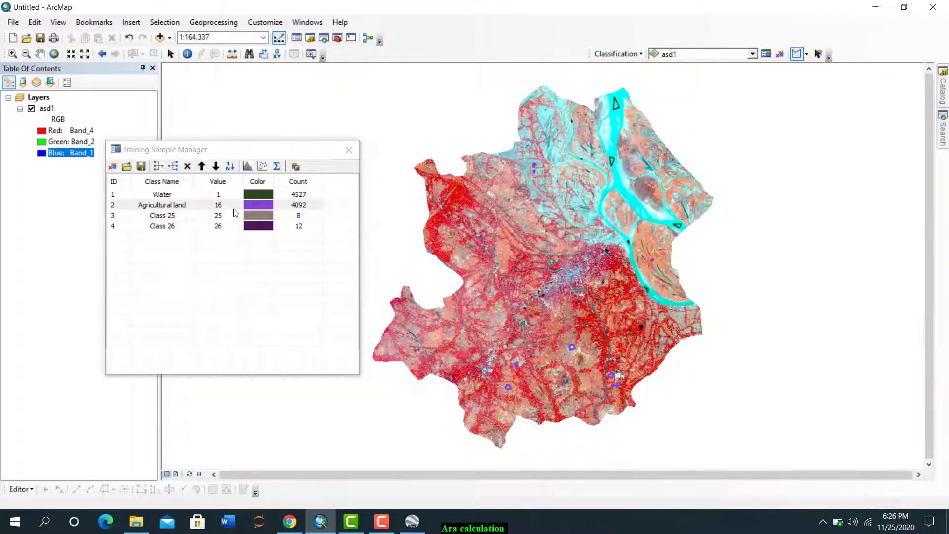
{"action": "scroll", "coordinate": [438, 209], "scroll_direction": "up", "scroll_amount": 4}
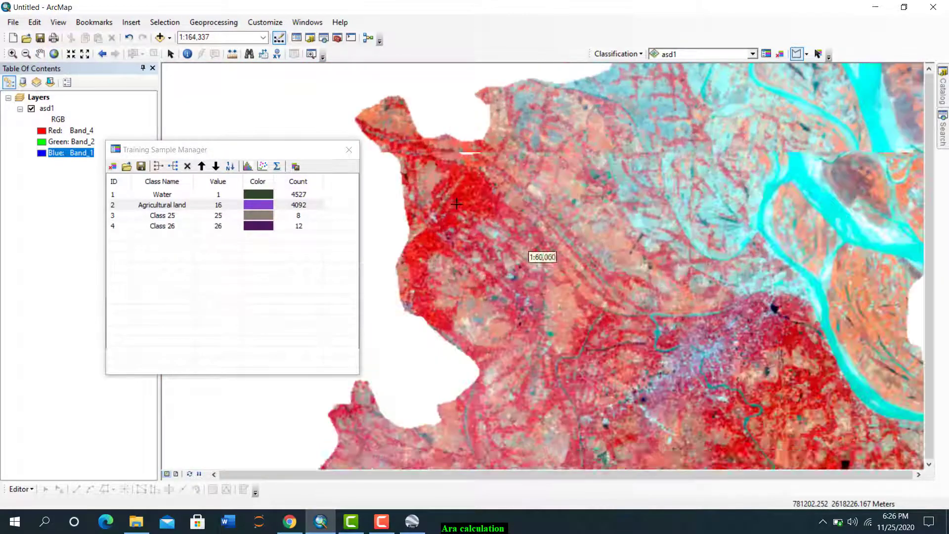
{"action": "scroll", "coordinate": [451, 168], "scroll_direction": "up", "scroll_amount": 4}
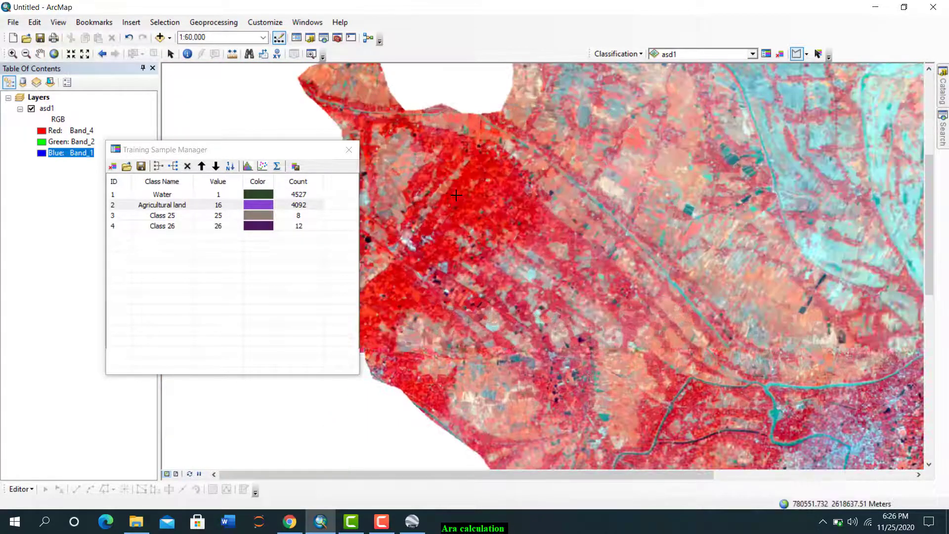
{"action": "scroll", "coordinate": [462, 202], "scroll_direction": "up", "scroll_amount": 3}
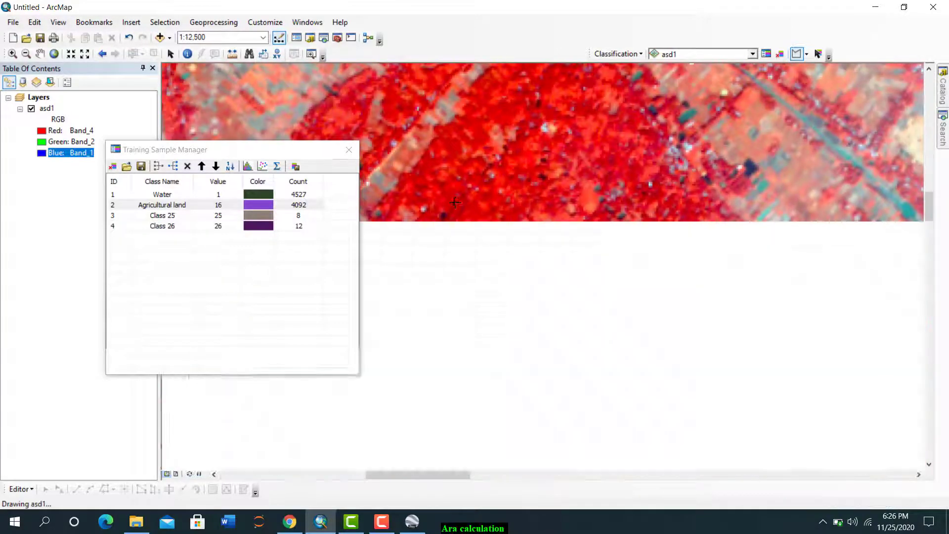
{"action": "scroll", "coordinate": [462, 227], "scroll_direction": "up", "scroll_amount": 3}
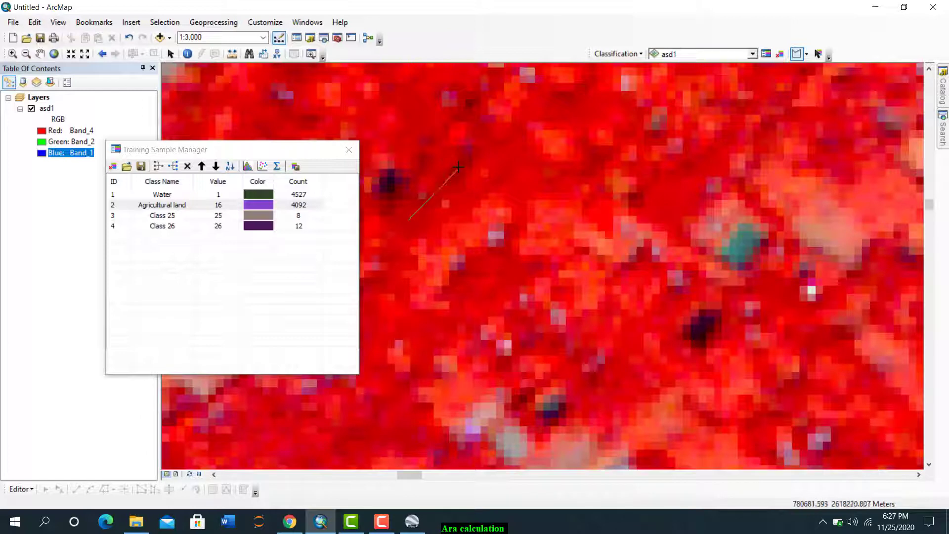
{"action": "left_click", "coordinate": [463, 158]}
{"action": "left_click", "coordinate": [489, 194]}
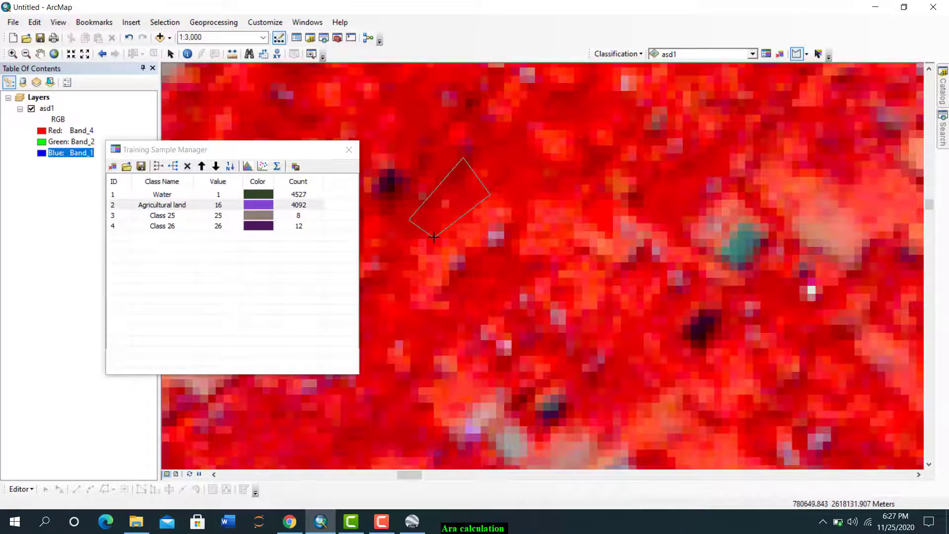
{"action": "double_click", "coordinate": [433, 237]}
Step: Draw a small four-sided training sample in the dark red vegetation southwest of the Class 27 sample, just northwest of a small grey-white spot
{"action": "scroll", "coordinate": [503, 271], "scroll_direction": "down", "scroll_amount": 2}
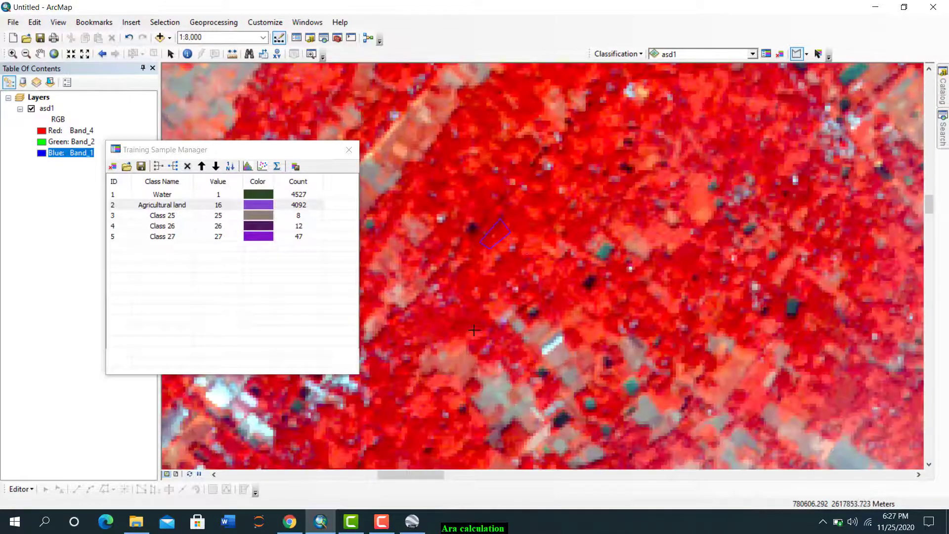
{"action": "left_click", "coordinate": [40, 54]}
{"action": "left_click_drag", "start_coordinate": [634, 219], "coordinate": [866, 117]}
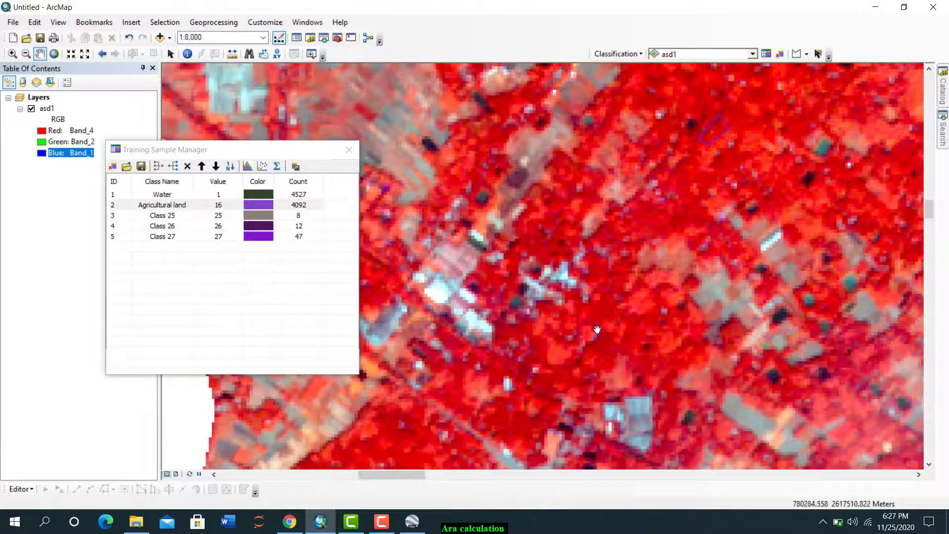
{"action": "left_click_drag", "start_coordinate": [504, 454], "coordinate": [668, 201]}
{"action": "scroll", "coordinate": [701, 187], "scroll_direction": "up", "scroll_amount": 2}
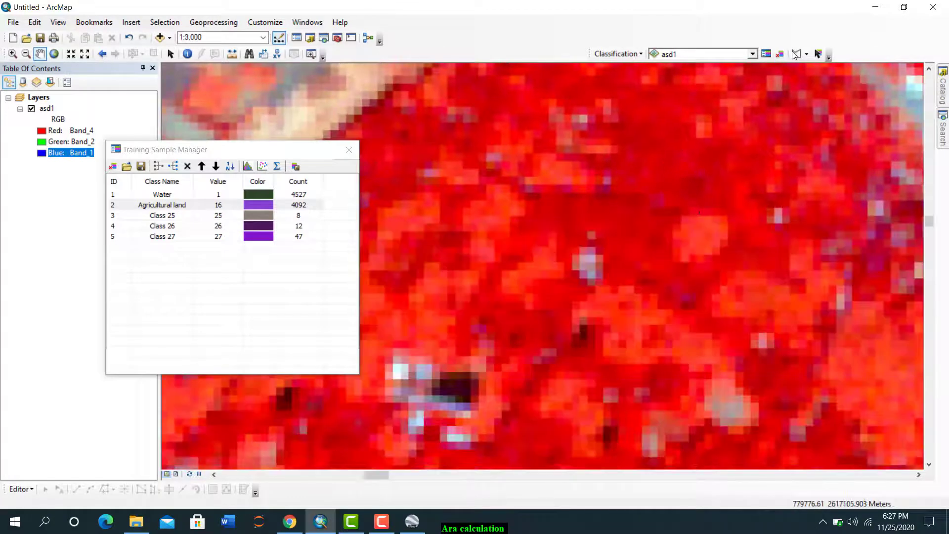
{"action": "left_click", "coordinate": [796, 53]}
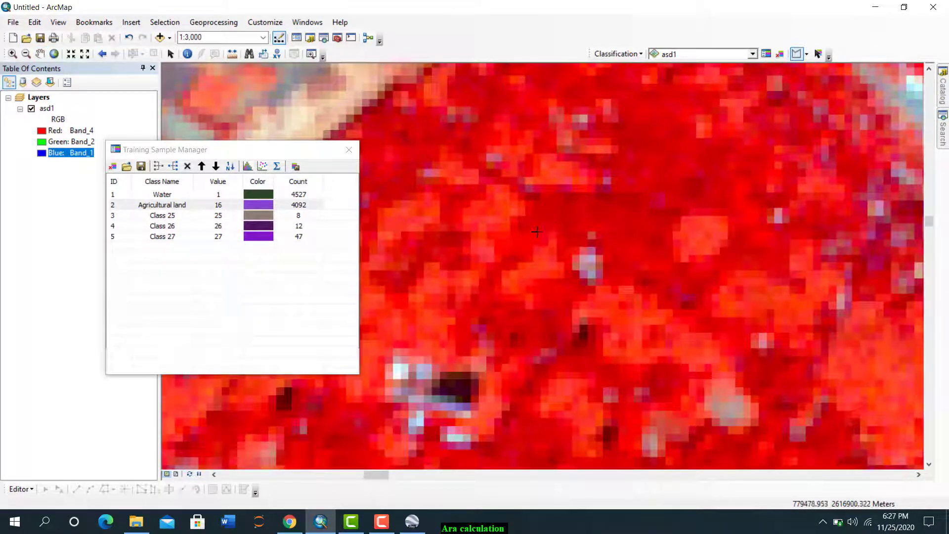
{"action": "double_click", "coordinate": [581, 205]}
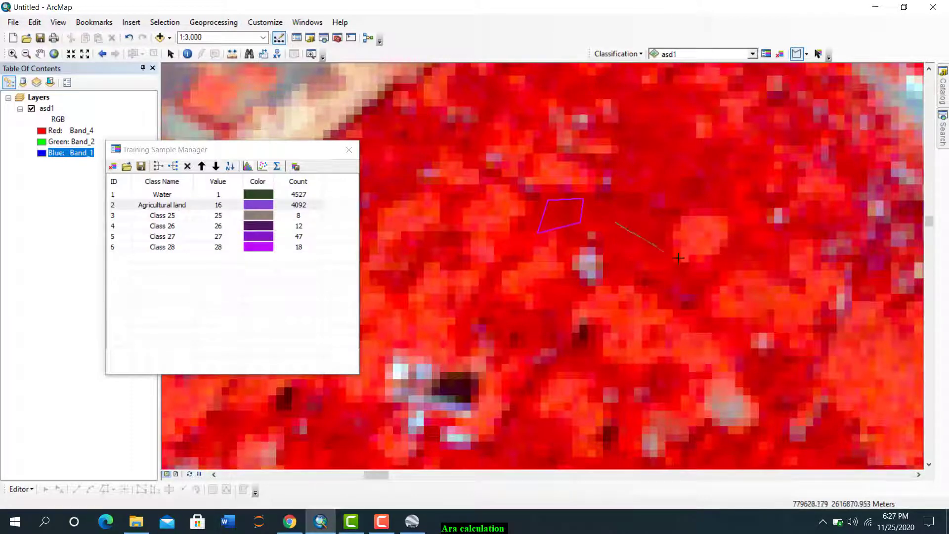
Step: Draw a larger four-sided training sample east of the Class 28 sample, enclosing the round orange-red patch
{"action": "left_click", "coordinate": [686, 272]}
{"action": "left_click", "coordinate": [734, 230]}
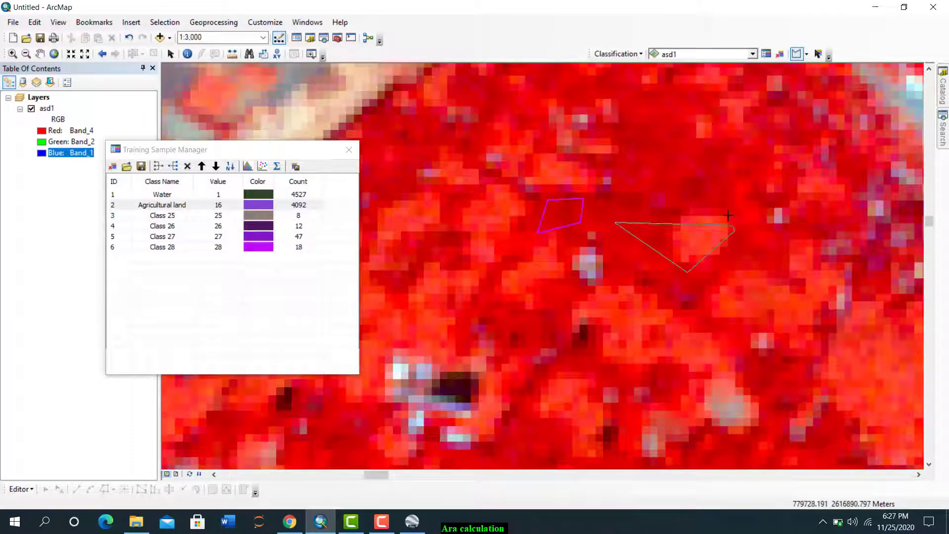
{"action": "double_click", "coordinate": [694, 177]}
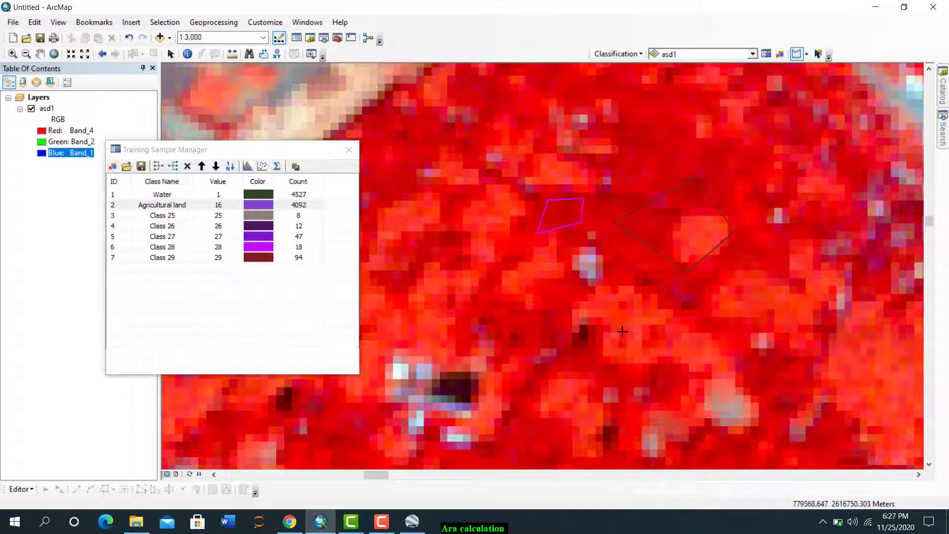
Step: Draw a small triangular training sample in the red vegetation belt in the south, east of the trapezoidal agricultural sample
{"action": "scroll", "coordinate": [622, 330], "scroll_direction": "down", "scroll_amount": 3}
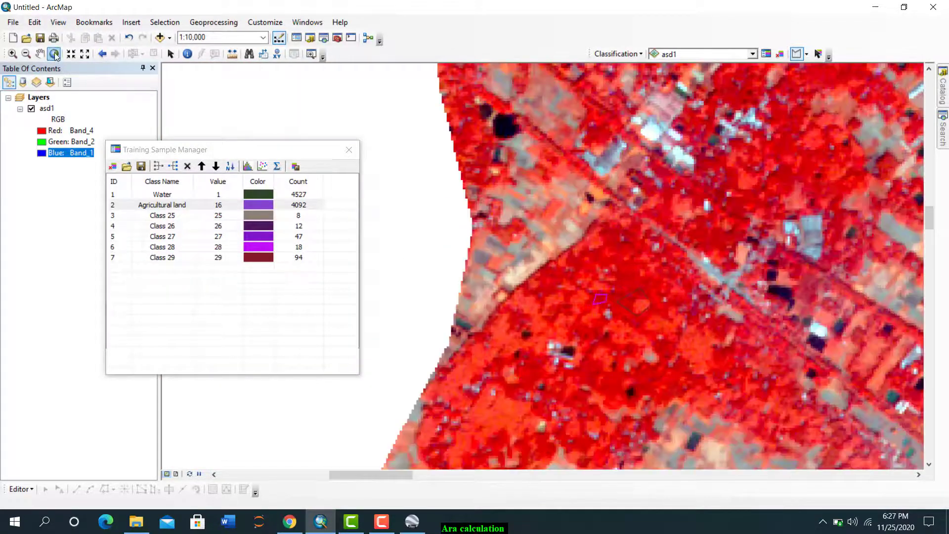
{"action": "left_click", "coordinate": [54, 55]}
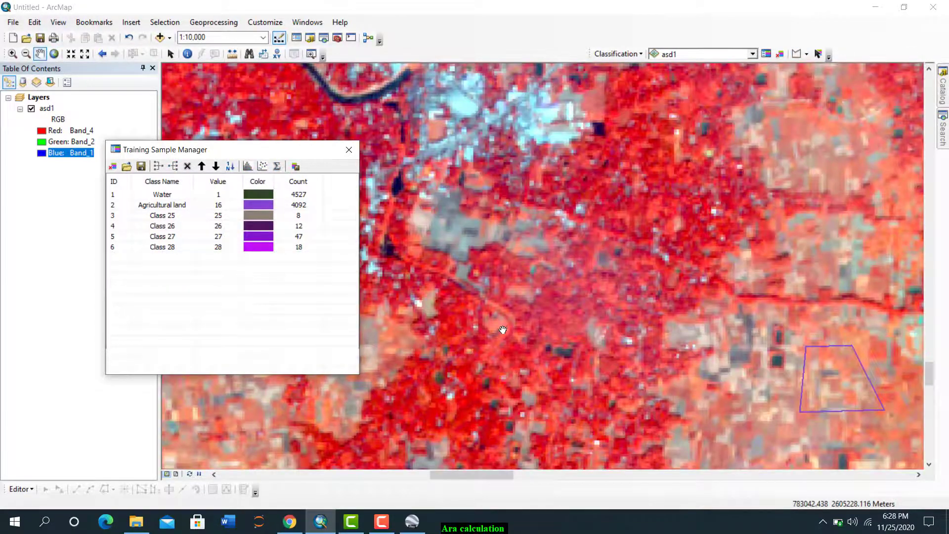
{"action": "scroll", "coordinate": [498, 332], "scroll_direction": "down", "scroll_amount": 2}
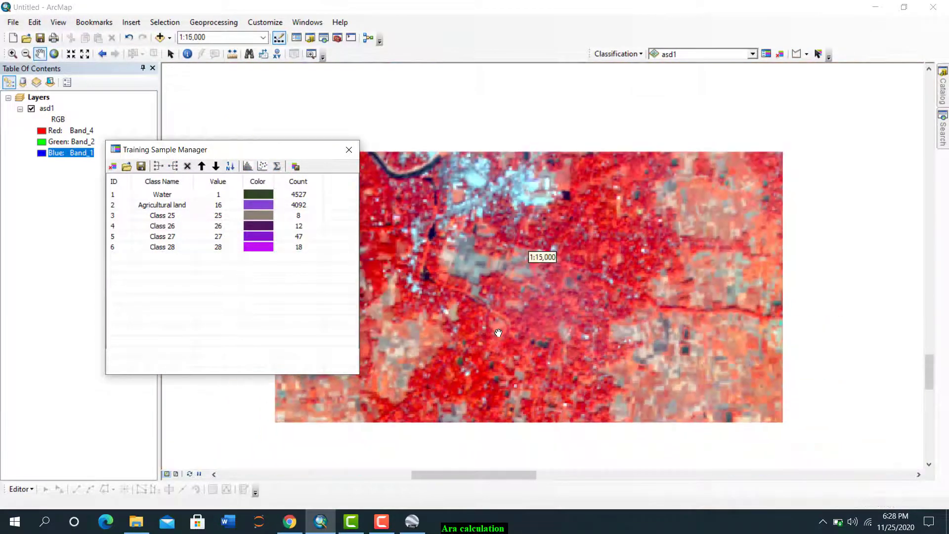
{"action": "scroll", "coordinate": [498, 332], "scroll_direction": "down", "scroll_amount": 2}
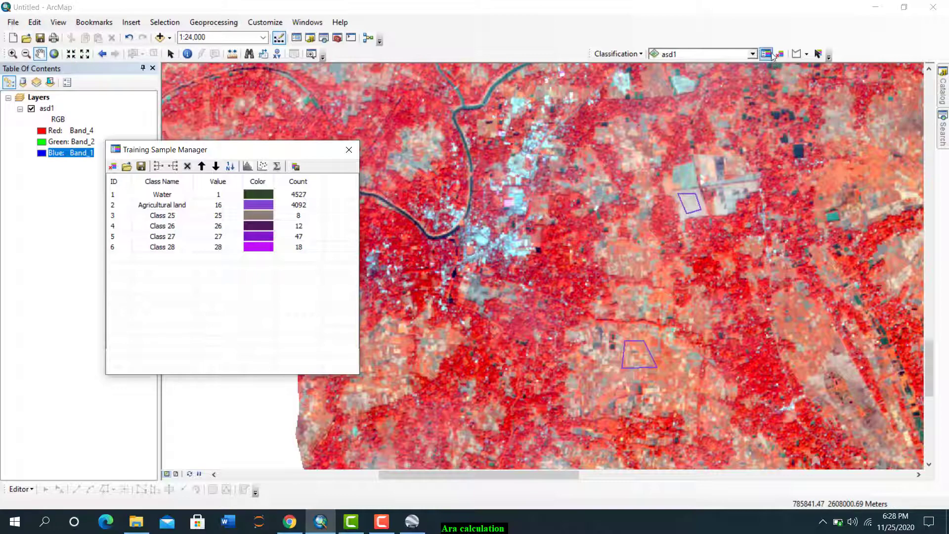
{"action": "left_click", "coordinate": [796, 54]}
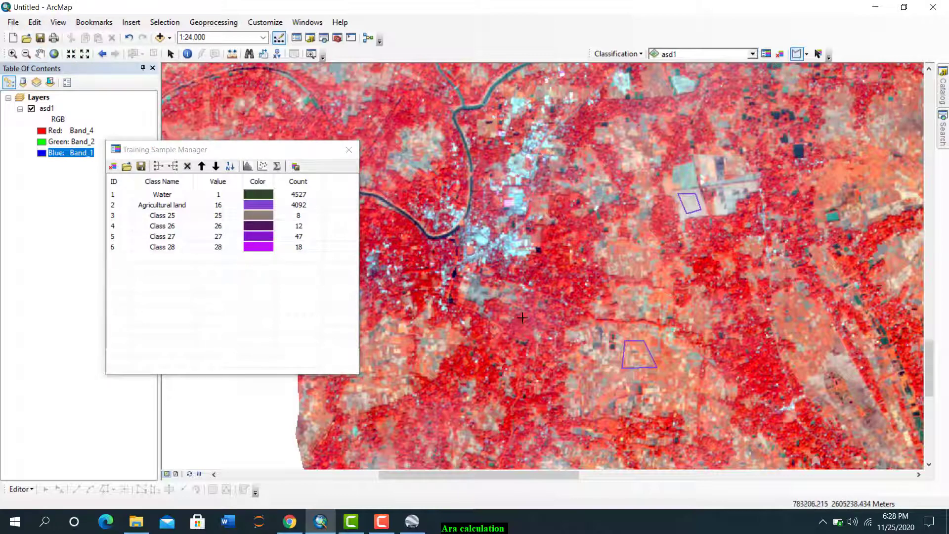
{"action": "scroll", "coordinate": [753, 374], "scroll_direction": "down", "scroll_amount": 5}
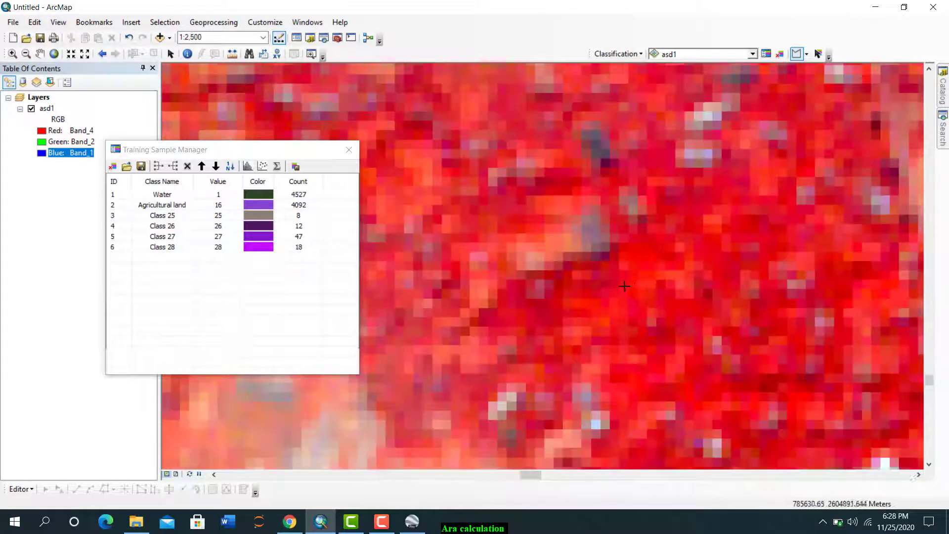
{"action": "left_click", "coordinate": [581, 291]}
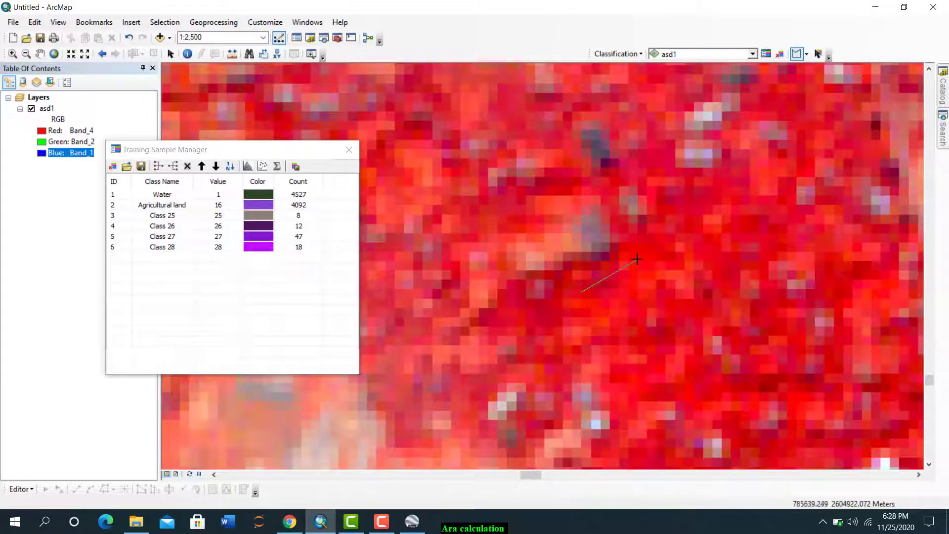
{"action": "left_click", "coordinate": [637, 260]}
{"action": "double_click", "coordinate": [652, 292]}
Step: Draw a small four-sided training sample in the southwestern red vegetation, between the pale road by the dark canal and the curved tan strip
{"action": "scroll", "coordinate": [645, 298], "scroll_direction": "down", "scroll_amount": 3}
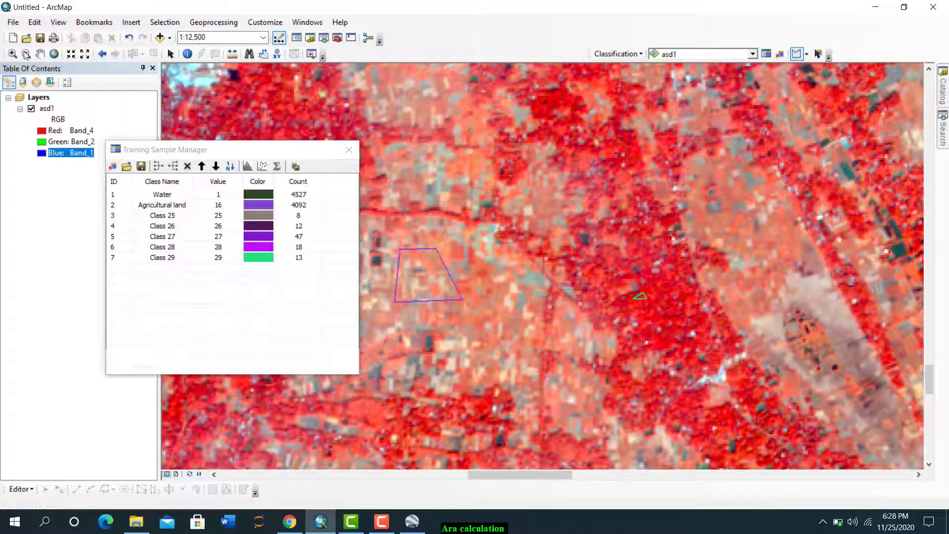
{"action": "left_click", "coordinate": [54, 53]}
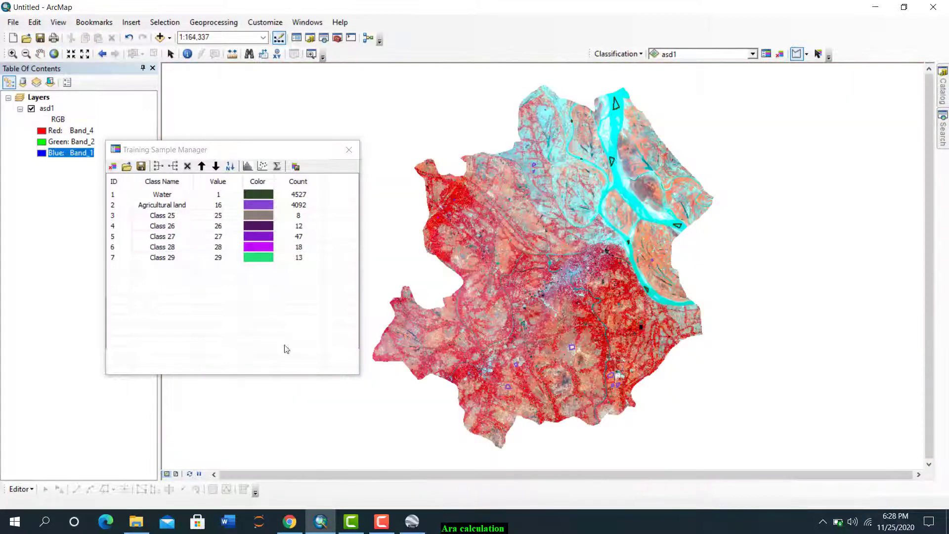
{"action": "left_click", "coordinate": [40, 53]}
{"action": "scroll", "coordinate": [525, 309], "scroll_direction": "up", "scroll_amount": 2}
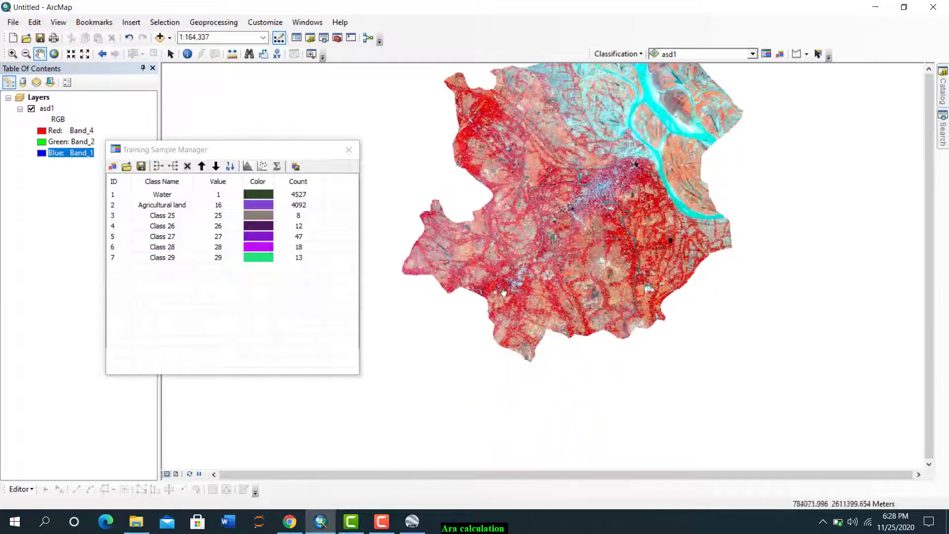
{"action": "scroll", "coordinate": [525, 309], "scroll_direction": "up", "scroll_amount": 2}
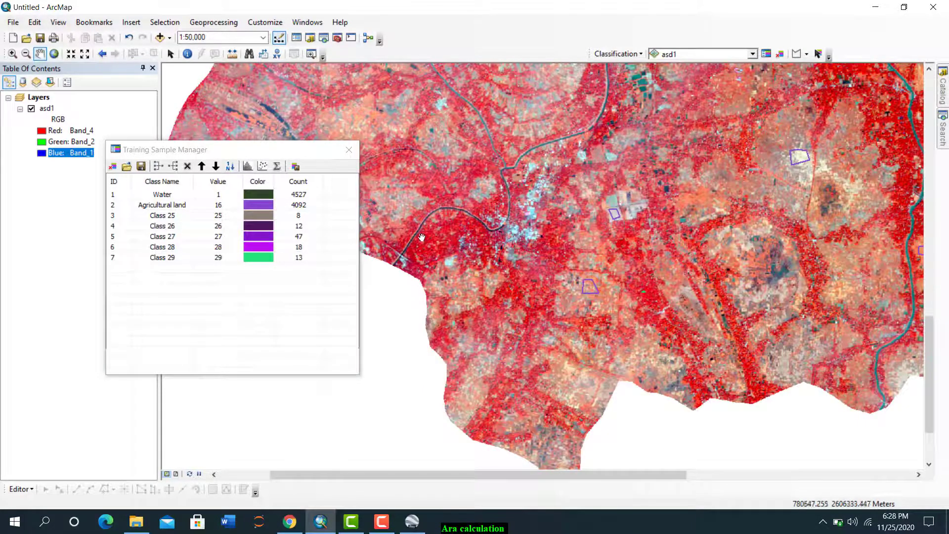
{"action": "scroll", "coordinate": [509, 288], "scroll_direction": "up", "scroll_amount": 3}
{"action": "scroll", "coordinate": [417, 262], "scroll_direction": "up", "scroll_amount": 3}
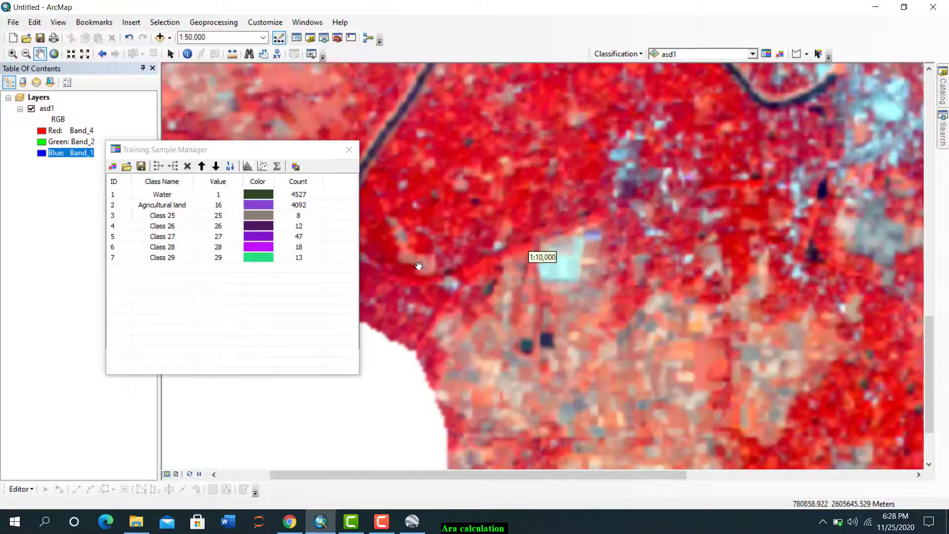
{"action": "scroll", "coordinate": [463, 248], "scroll_direction": "up", "scroll_amount": 2}
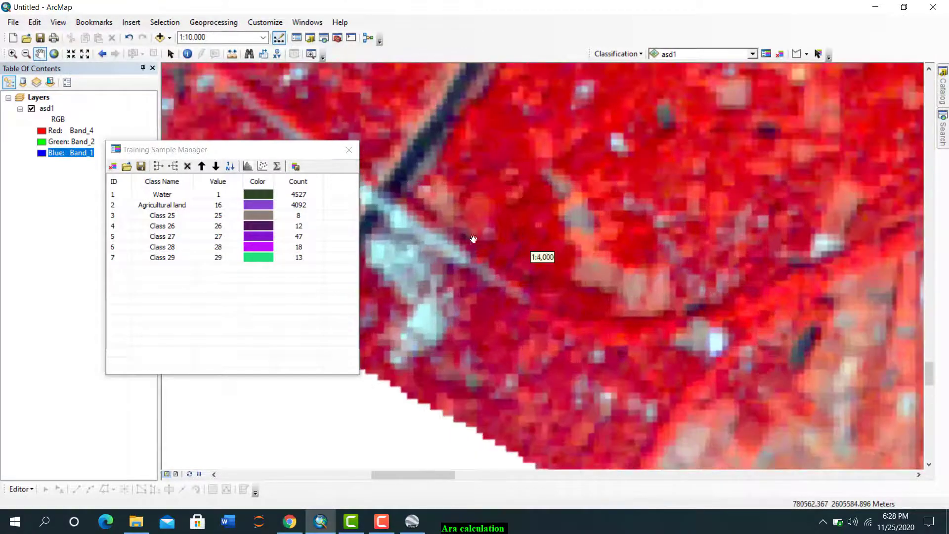
{"action": "left_click", "coordinate": [796, 54]}
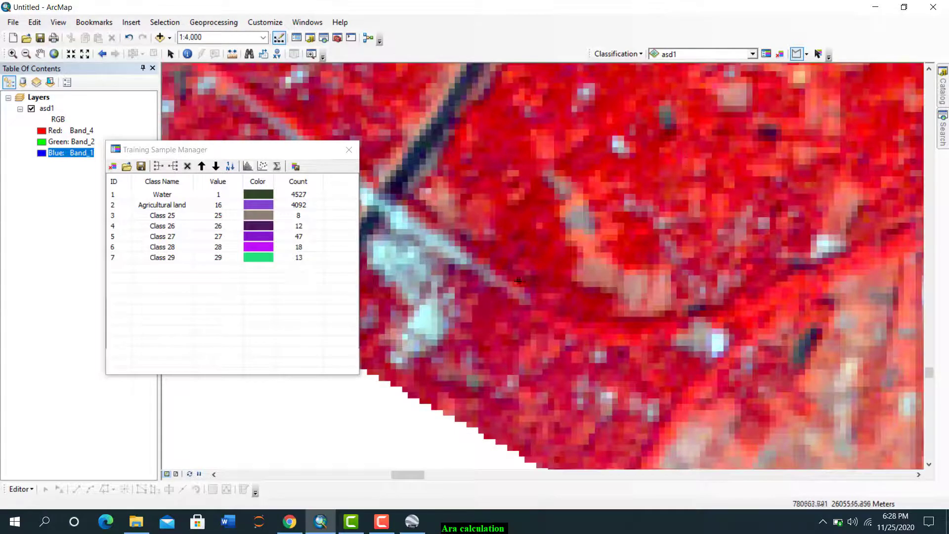
{"action": "left_click", "coordinate": [528, 250]}
{"action": "left_click", "coordinate": [540, 269]}
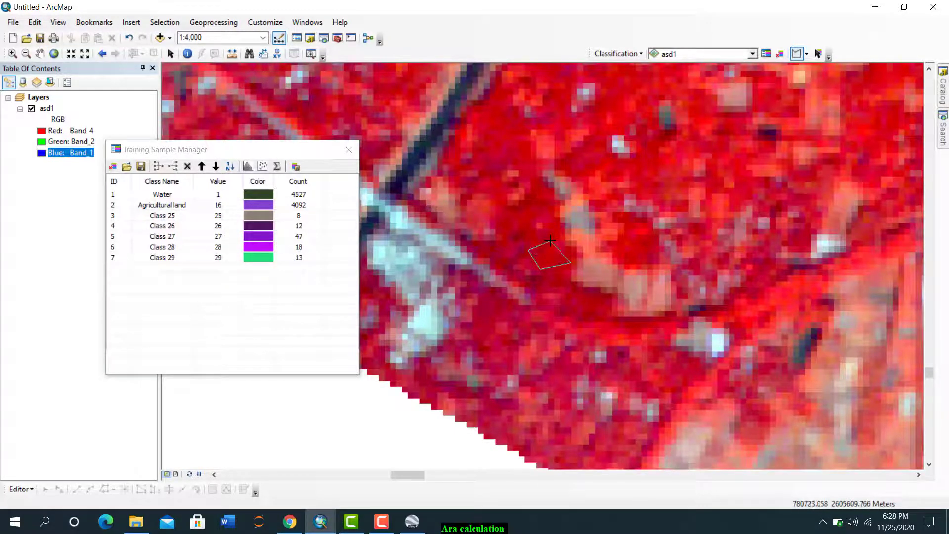
{"action": "double_click", "coordinate": [551, 242]}
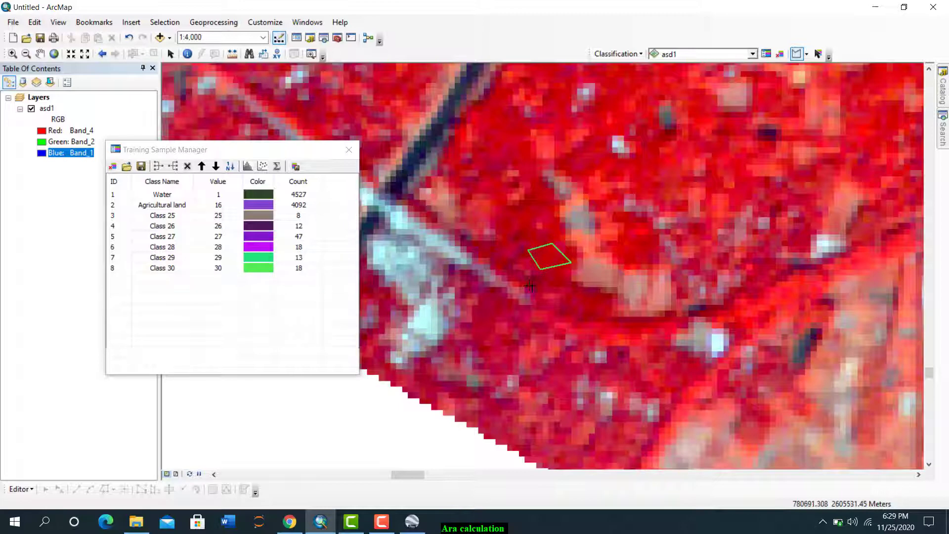
Step: Draw a four-sided training sample in the northwestern bright red vegetation, east-northeast of the existing purple sample near its centre
{"action": "scroll", "coordinate": [530, 285], "scroll_direction": "down", "scroll_amount": 6}
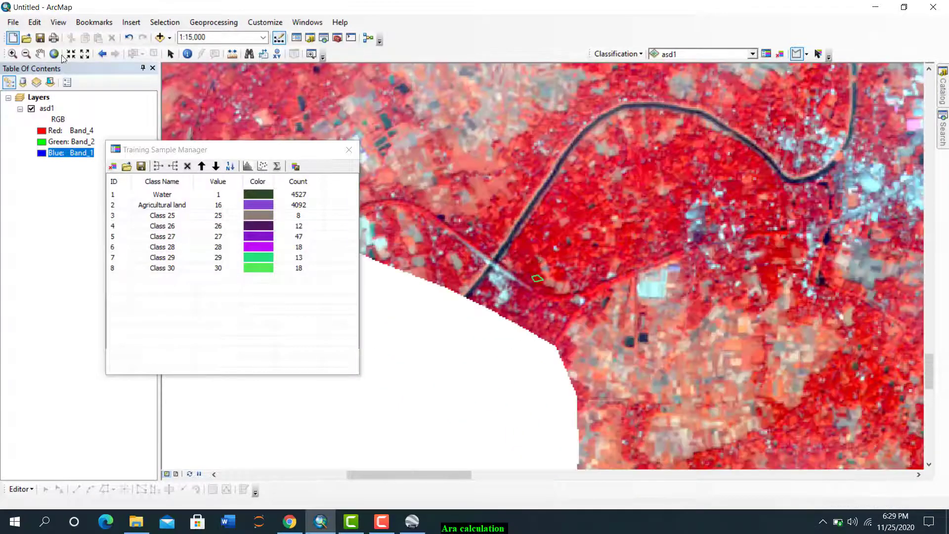
{"action": "left_click", "coordinate": [53, 53]}
{"action": "scroll", "coordinate": [446, 190], "scroll_direction": "up", "scroll_amount": 6}
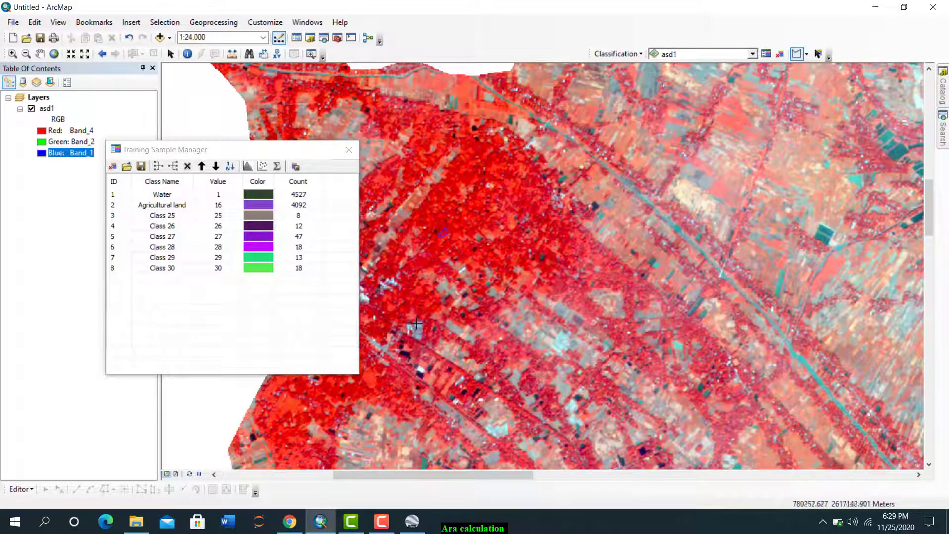
{"action": "scroll", "coordinate": [484, 243], "scroll_direction": "up", "scroll_amount": 3}
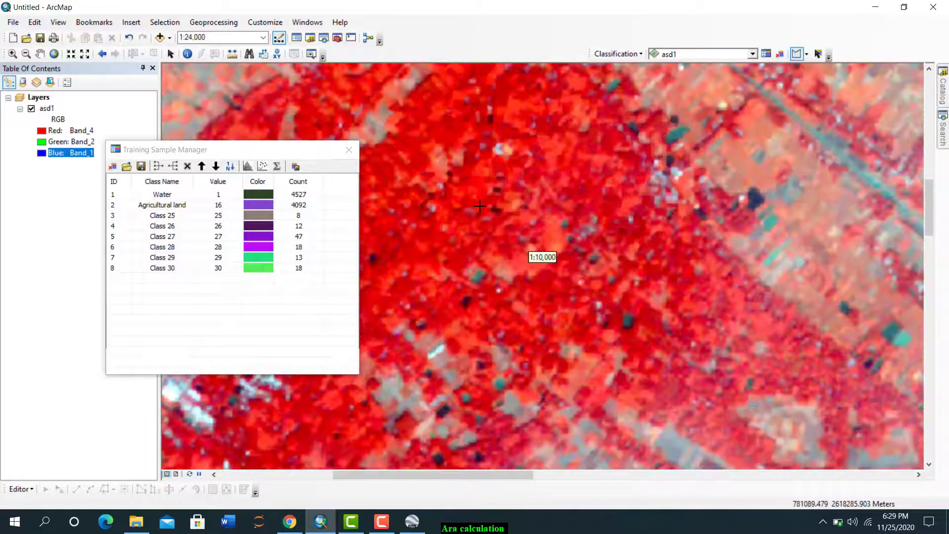
{"action": "scroll", "coordinate": [574, 175], "scroll_direction": "up", "scroll_amount": 2}
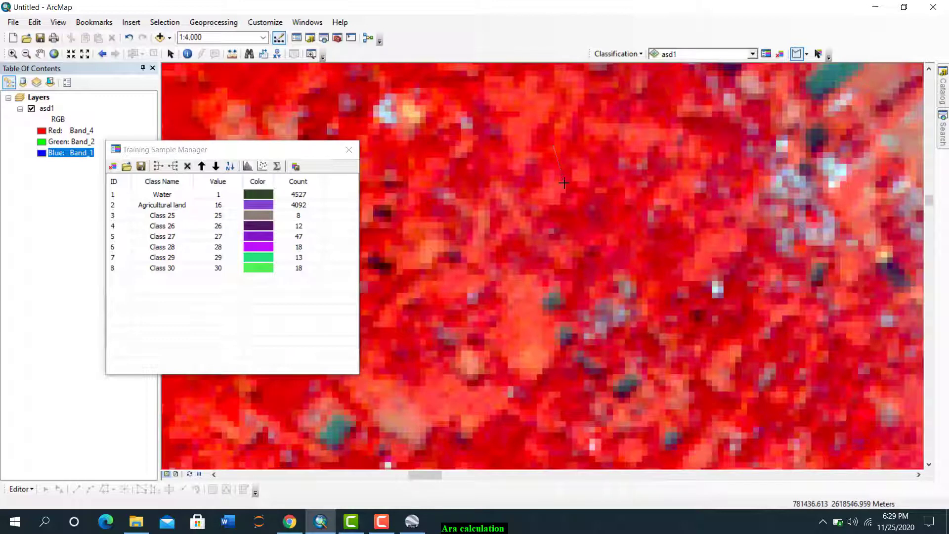
{"action": "left_click", "coordinate": [627, 173]}
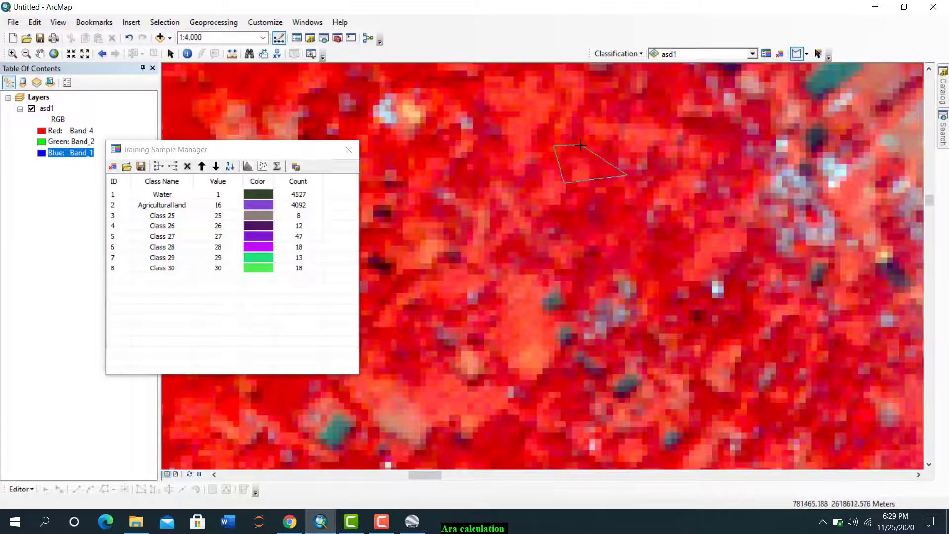
{"action": "double_click", "coordinate": [582, 145]}
Step: Examine the red patches around the teal ponds northeast of the forest area as possible vegetation samples
{"action": "scroll", "coordinate": [593, 168], "scroll_direction": "down", "scroll_amount": 4}
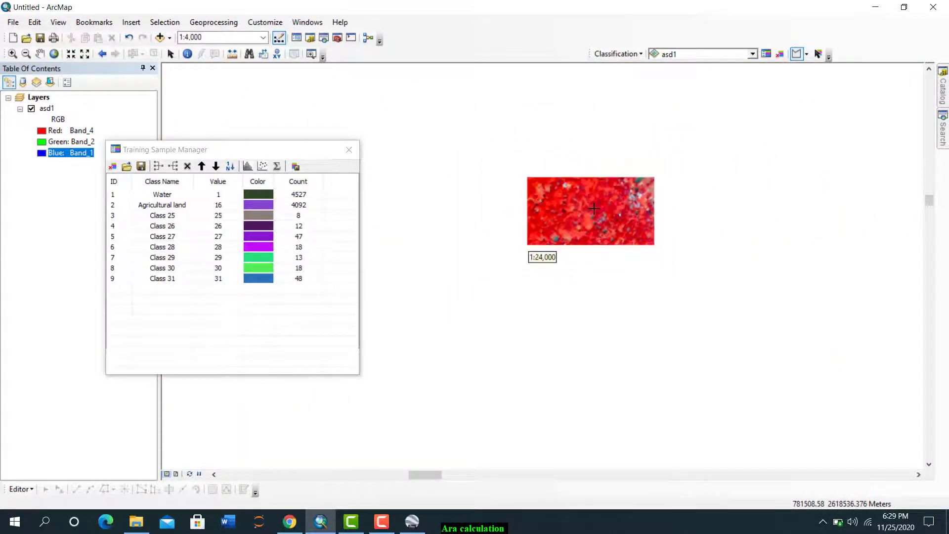
{"action": "left_click", "coordinate": [40, 53]}
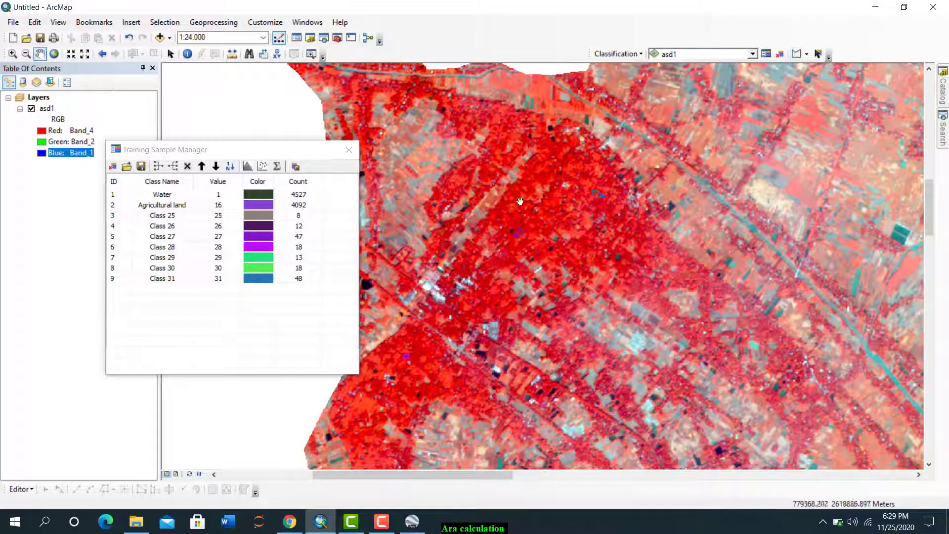
{"action": "left_click_drag", "start_coordinate": [638, 192], "coordinate": [512, 335]}
{"action": "left_click_drag", "start_coordinate": [704, 222], "coordinate": [560, 298]}
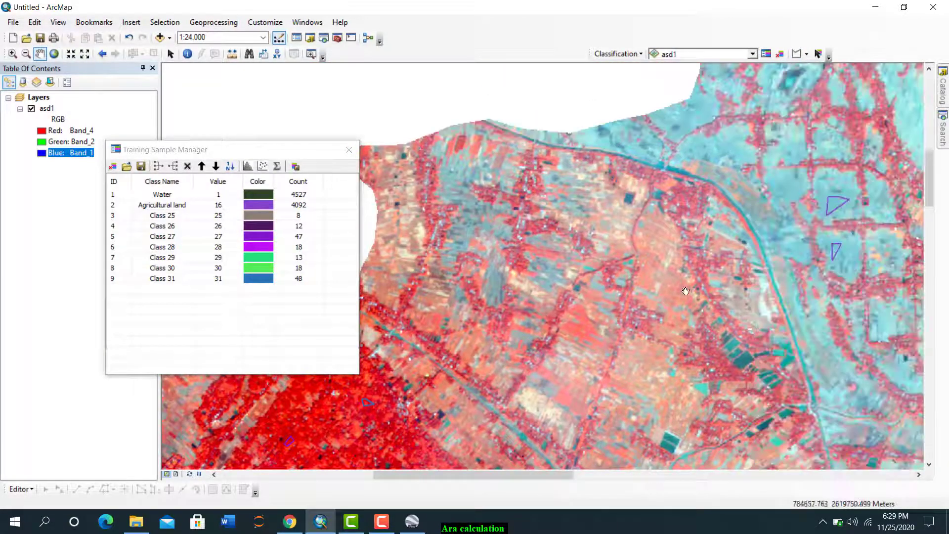
{"action": "scroll", "coordinate": [723, 396], "scroll_direction": "up", "scroll_amount": 5}
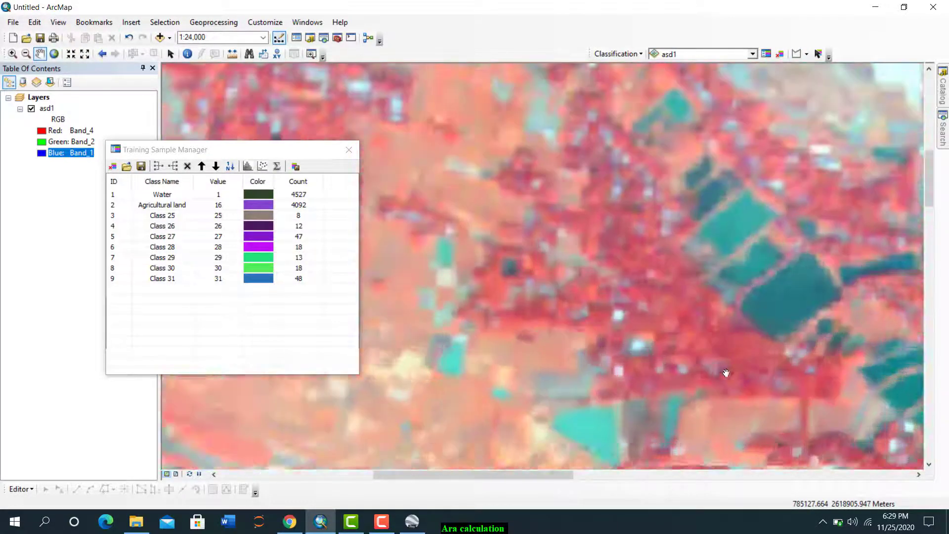
{"action": "scroll", "coordinate": [728, 357], "scroll_direction": "up", "scroll_amount": 1}
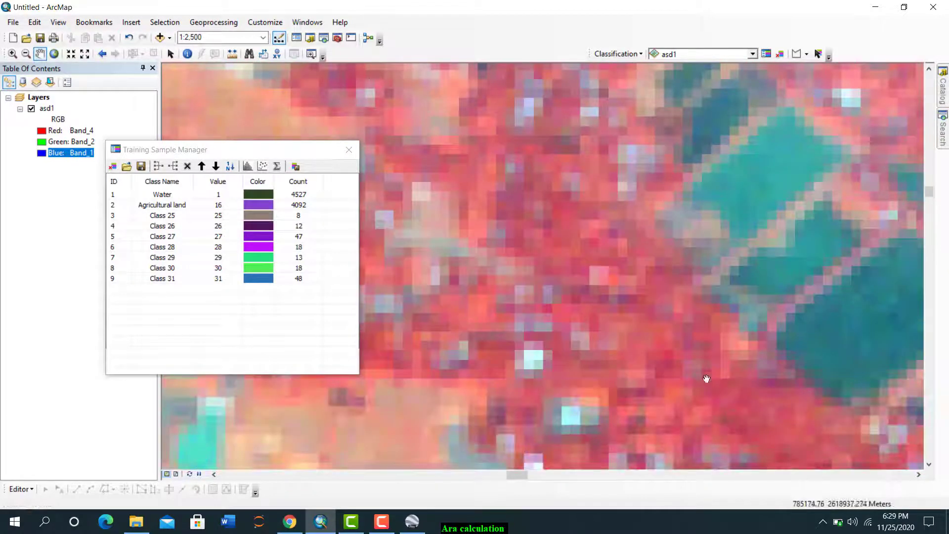
{"action": "left_click_drag", "start_coordinate": [698, 365], "coordinate": [670, 257]}
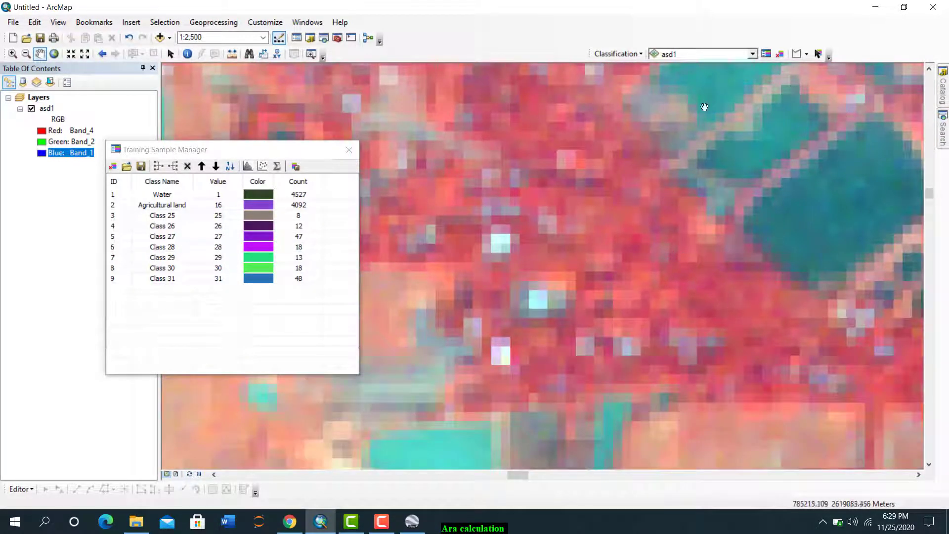
{"action": "scroll", "coordinate": [635, 268], "scroll_direction": "down", "scroll_amount": 5}
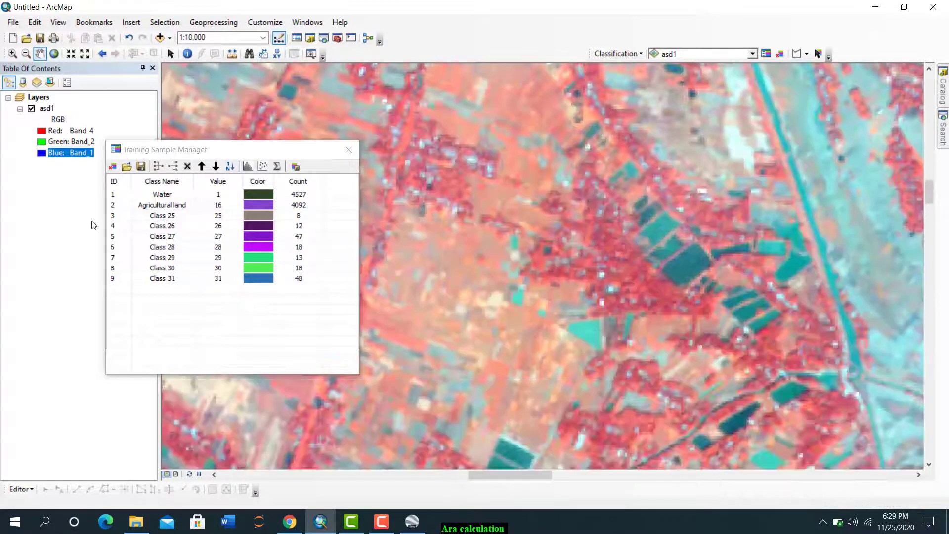
Step: Merge the Class 25 to Class 31 training samples into one class and name it forest
{"action": "left_click", "coordinate": [113, 216]}
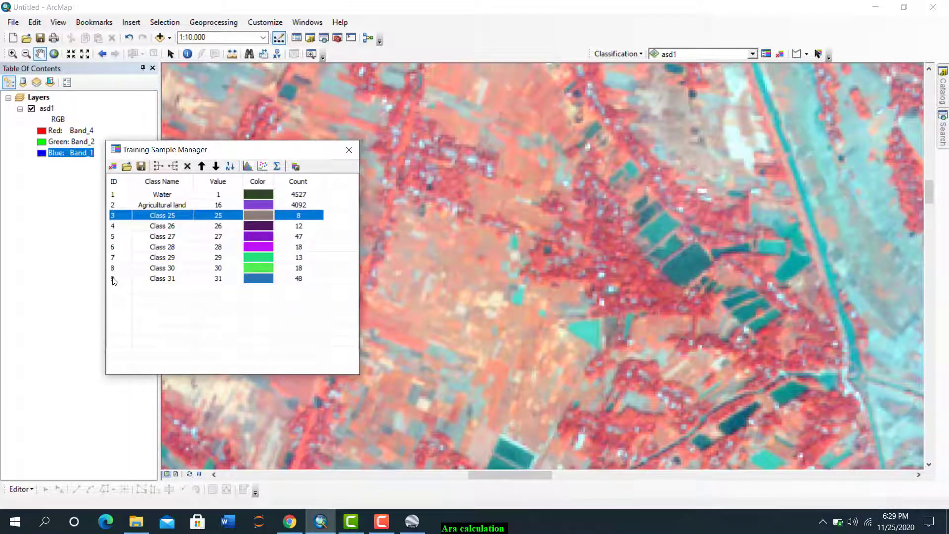
{"action": "left_click", "coordinate": [114, 279], "text": "shift"}
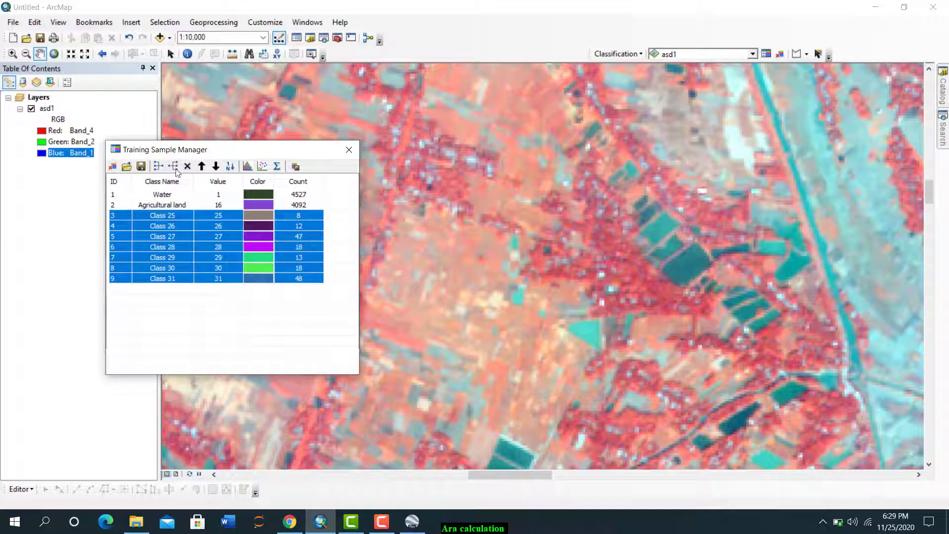
{"action": "left_click", "coordinate": [160, 167]}
{"action": "double_click", "coordinate": [170, 216]}
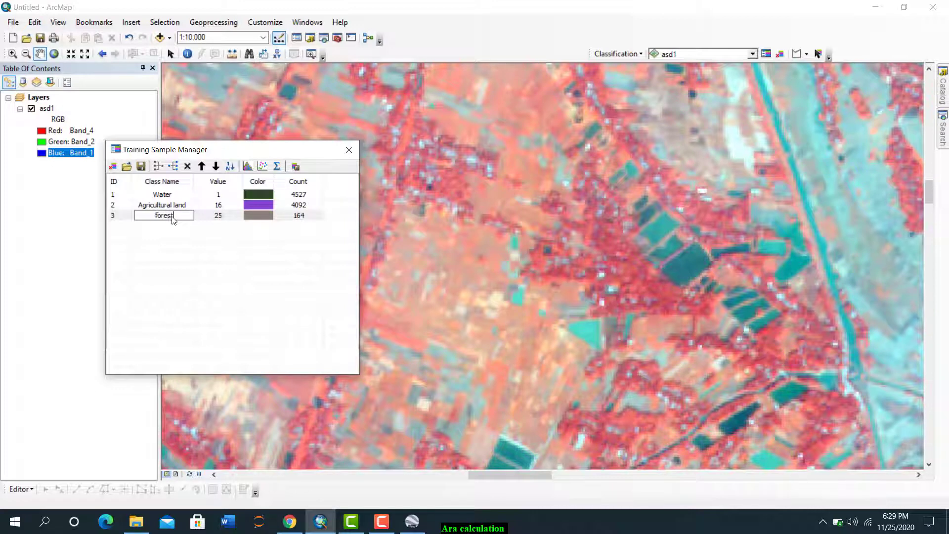
{"action": "key", "text": "Return"}
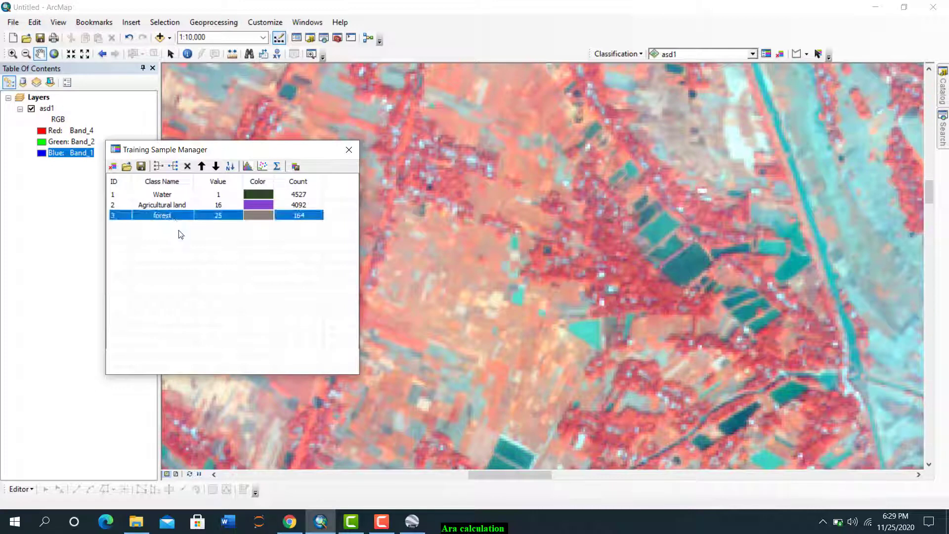
Step: Inspect the image from the western vegetation to the pale blue town area in the centre
{"action": "scroll", "coordinate": [642, 210], "scroll_direction": "down", "scroll_amount": 2}
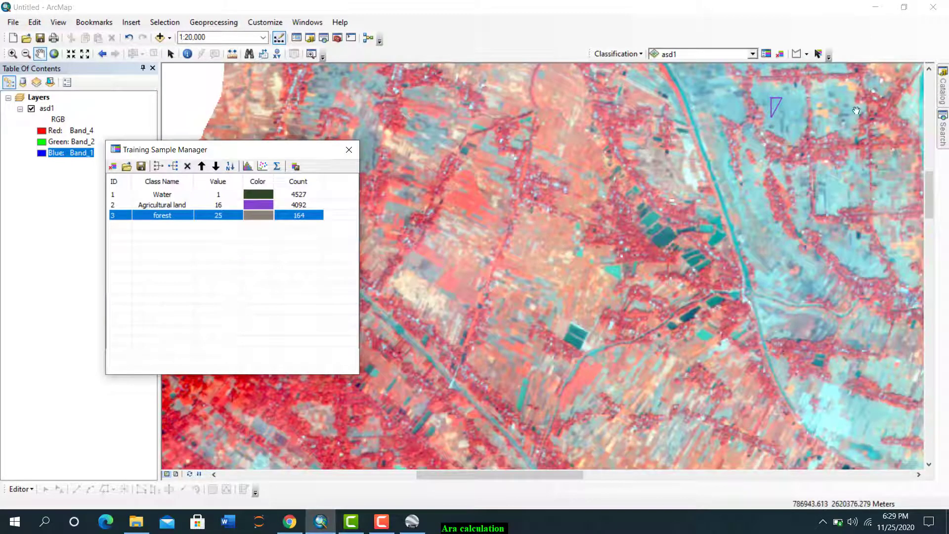
{"action": "left_click_drag", "start_coordinate": [625, 307], "coordinate": [899, 151]}
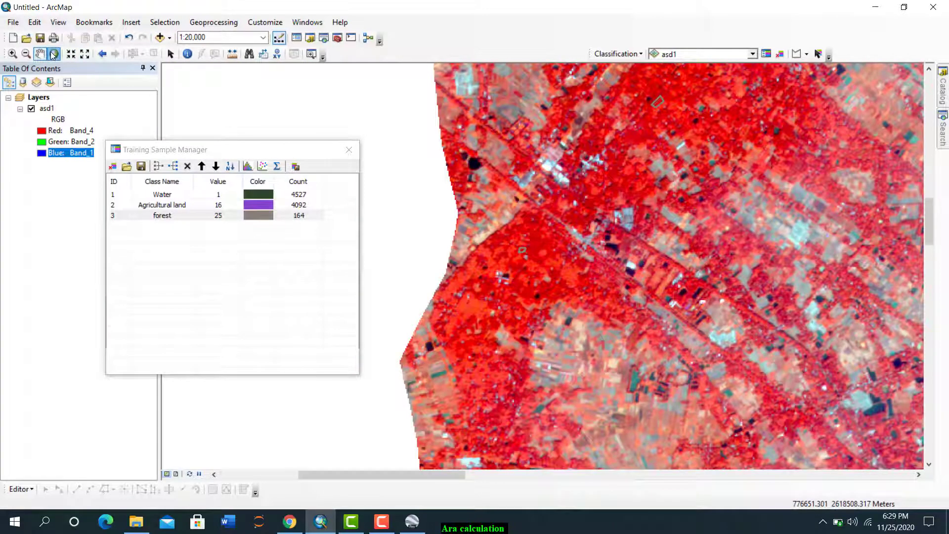
{"action": "left_click", "coordinate": [53, 54]}
{"action": "scroll", "coordinate": [570, 275], "scroll_direction": "up", "scroll_amount": 2}
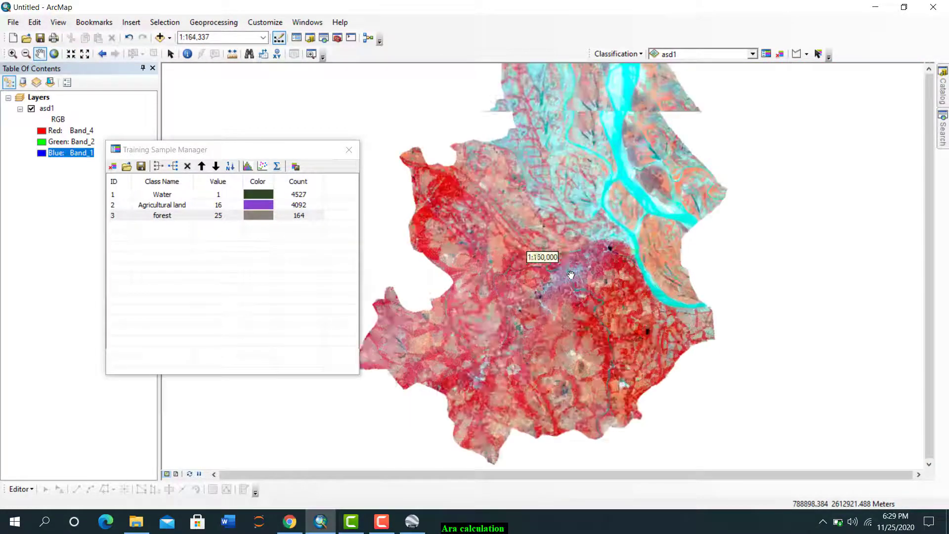
{"action": "scroll", "coordinate": [570, 275], "scroll_direction": "up", "scroll_amount": 5}
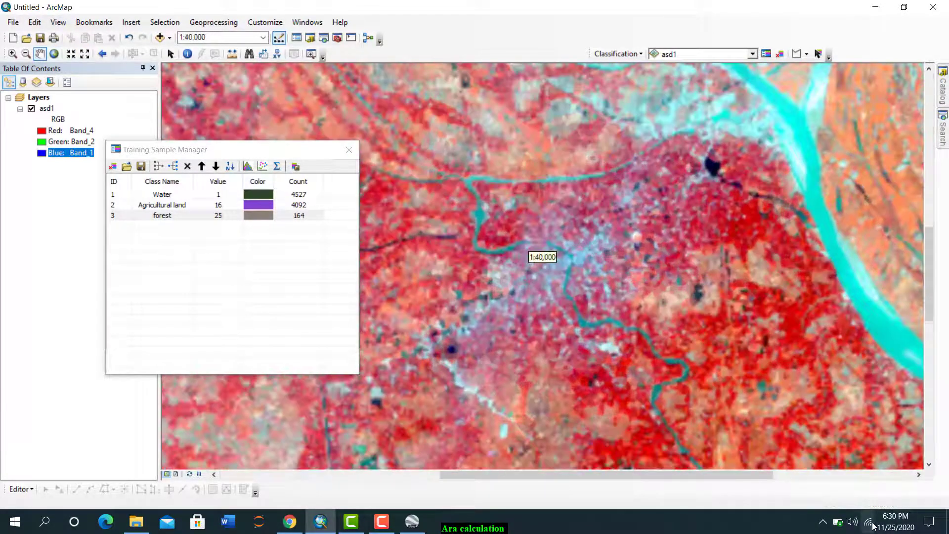
Step: Turn off the computer's Wi-Fi
{"action": "left_click", "coordinate": [870, 524]}
{"action": "left_click", "coordinate": [754, 484]}
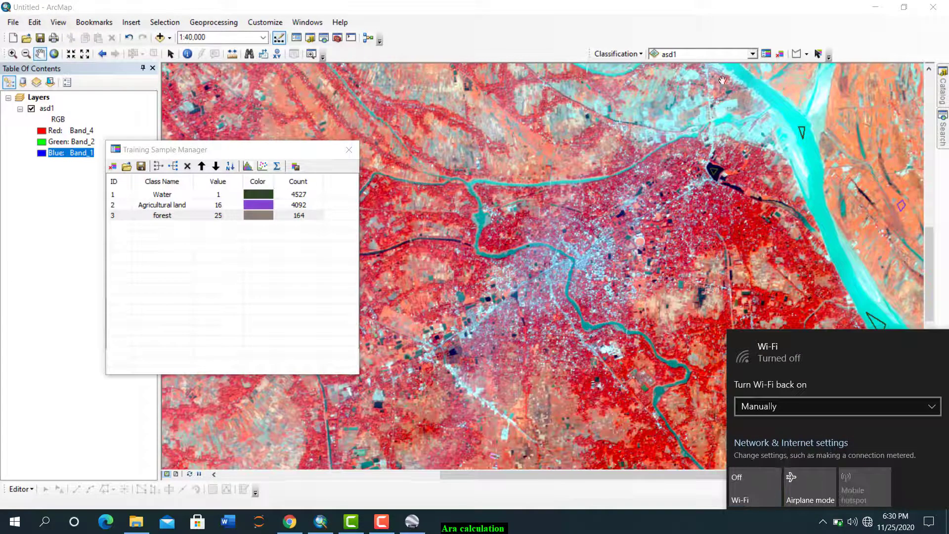
Step: Draw a small triangular training sample in the light blue built-up area just east of the river bend in the town centre
{"action": "left_click", "coordinate": [796, 55]}
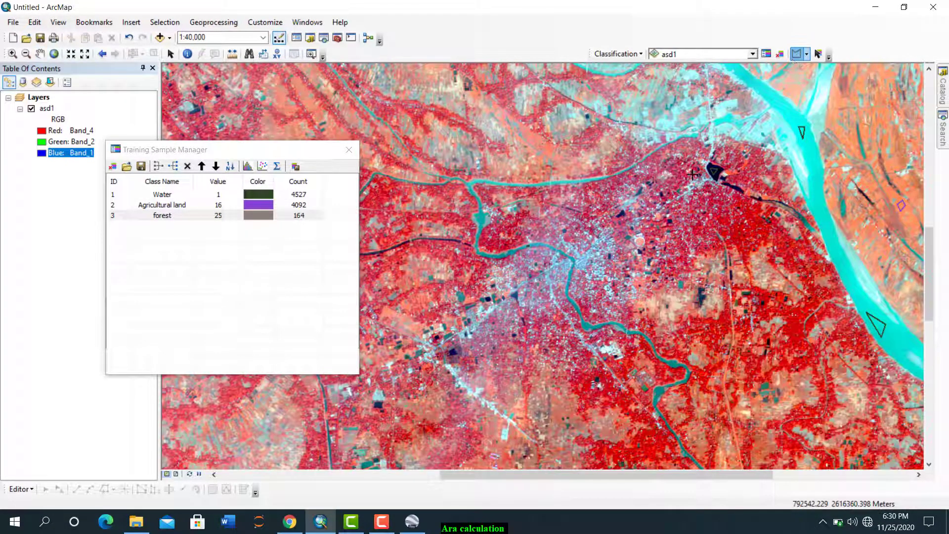
{"action": "scroll", "coordinate": [556, 265], "scroll_direction": "up", "scroll_amount": 5}
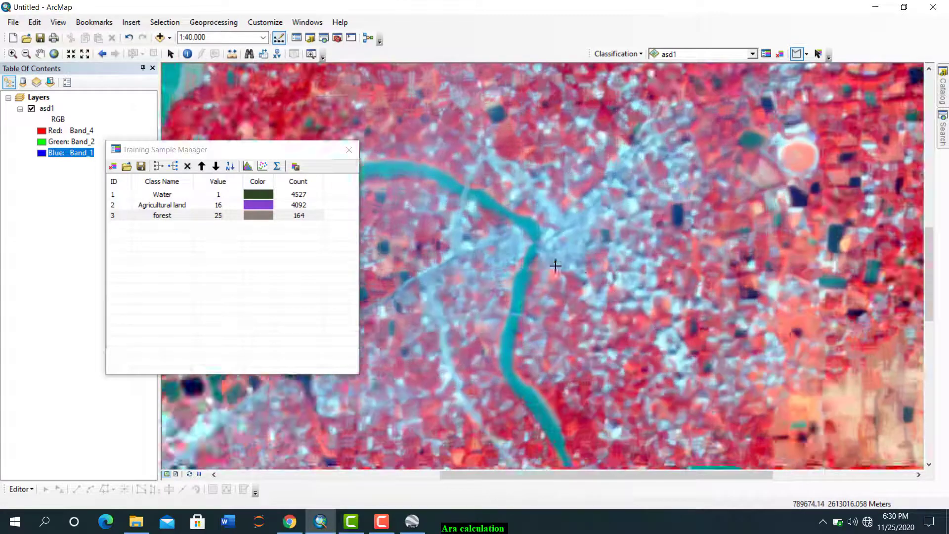
{"action": "scroll", "coordinate": [556, 266], "scroll_direction": "up", "scroll_amount": 5}
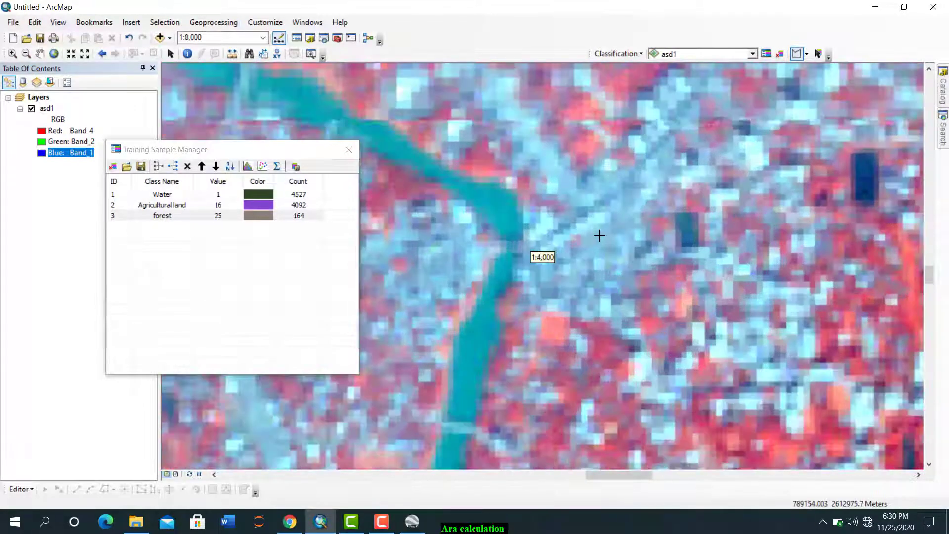
{"action": "scroll", "coordinate": [591, 215], "scroll_direction": "up", "scroll_amount": 1}
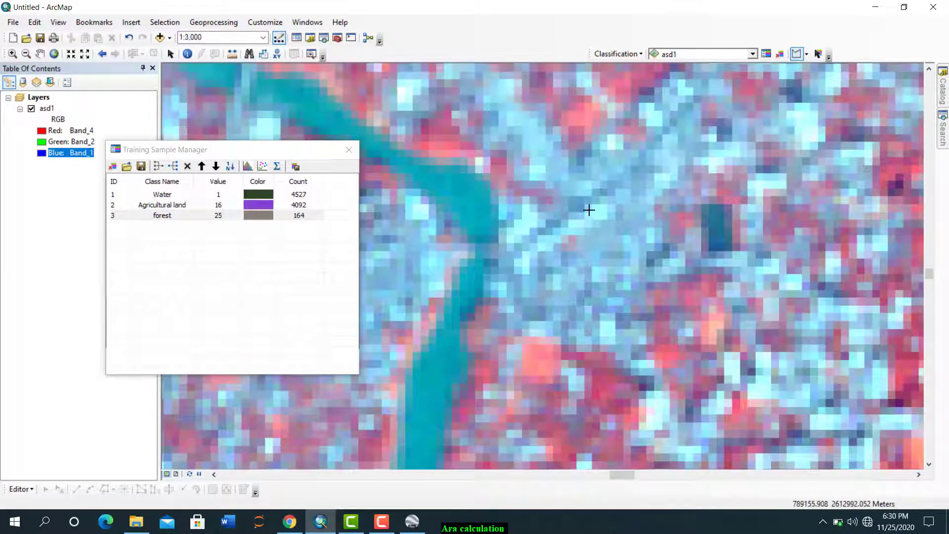
{"action": "left_click", "coordinate": [594, 239]}
{"action": "double_click", "coordinate": [617, 204]}
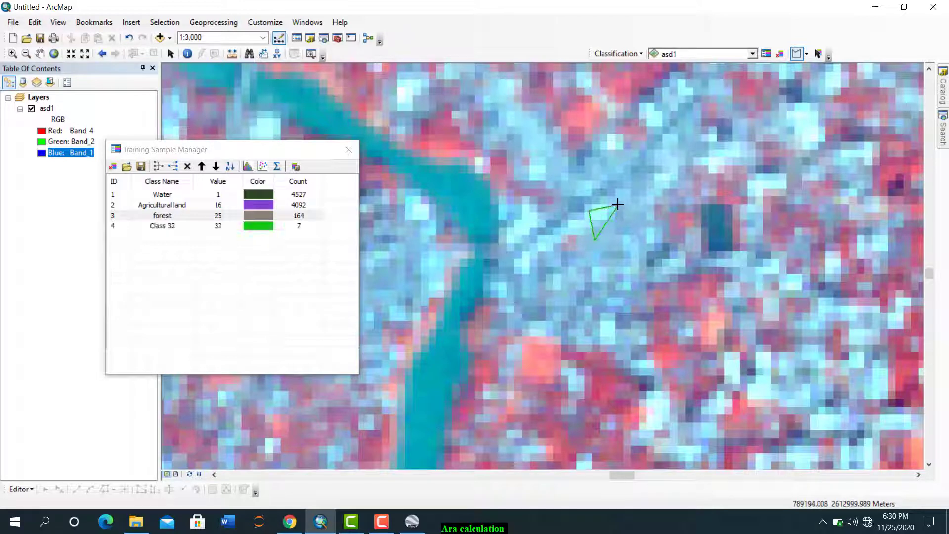
Step: Draw a large four-sided training sample inside the bright cyan rectangular block south of the diagonal road, southwest of the town
{"action": "scroll", "coordinate": [575, 289], "scroll_direction": "down", "scroll_amount": 1}
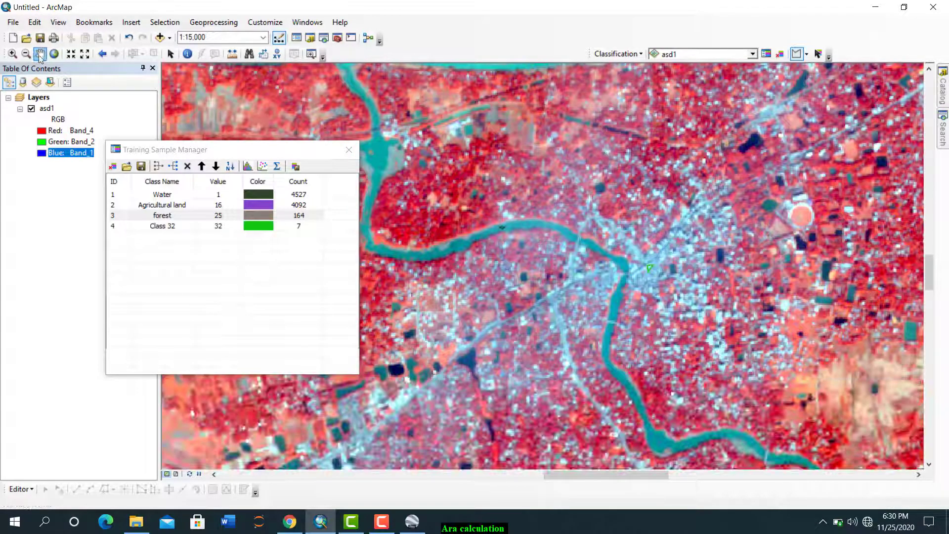
{"action": "left_click", "coordinate": [40, 54]}
{"action": "left_click_drag", "start_coordinate": [532, 338], "coordinate": [744, 227]}
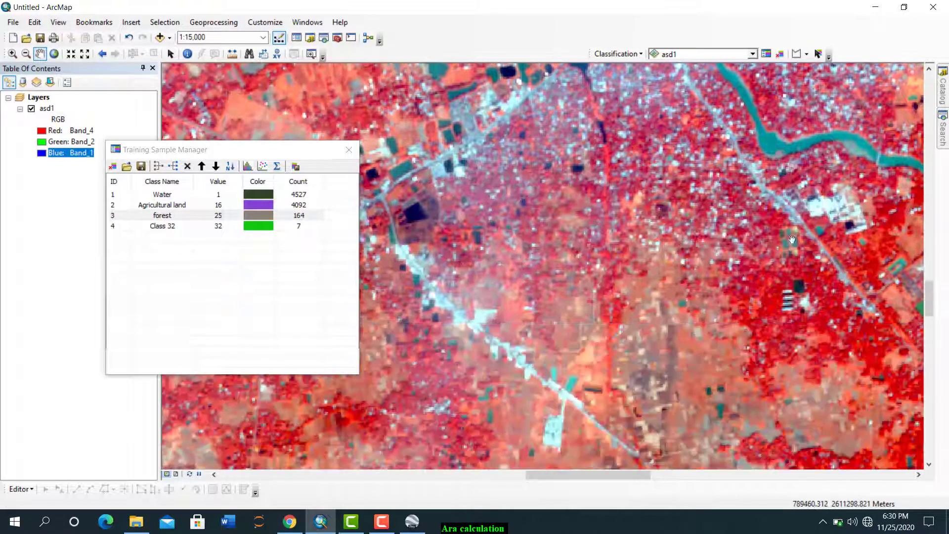
{"action": "scroll", "coordinate": [796, 284], "scroll_direction": "down", "scroll_amount": 5}
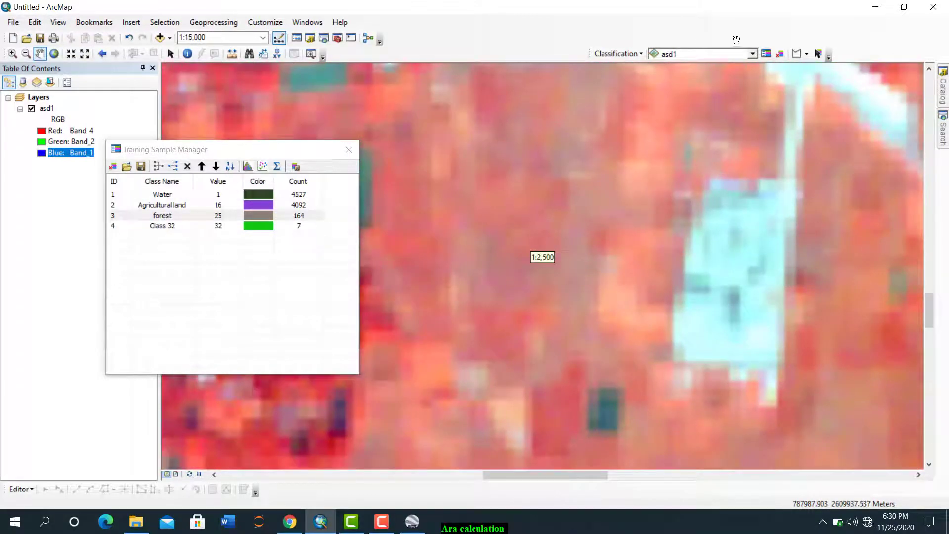
{"action": "left_click", "coordinate": [796, 53]}
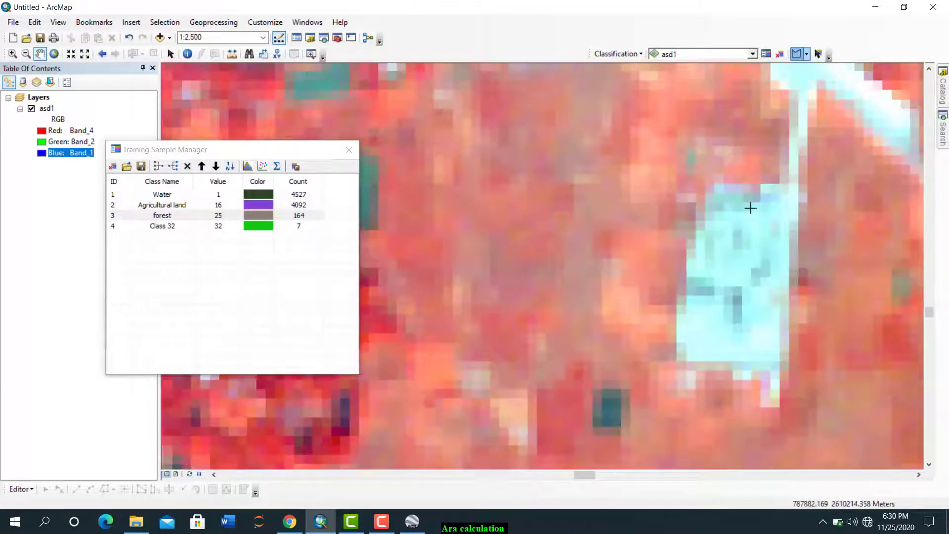
{"action": "left_click", "coordinate": [717, 227]}
{"action": "left_click", "coordinate": [697, 345]}
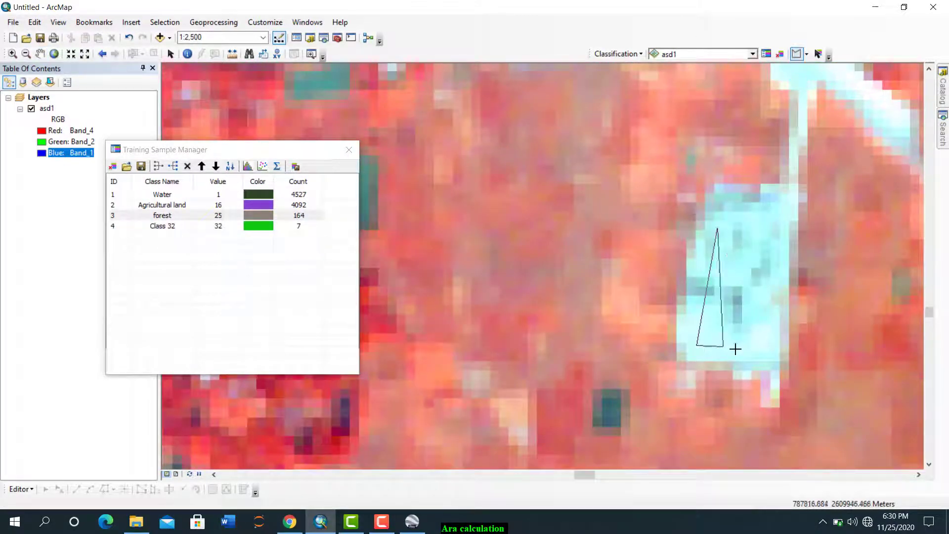
{"action": "left_click", "coordinate": [769, 354]}
{"action": "double_click", "coordinate": [780, 225]}
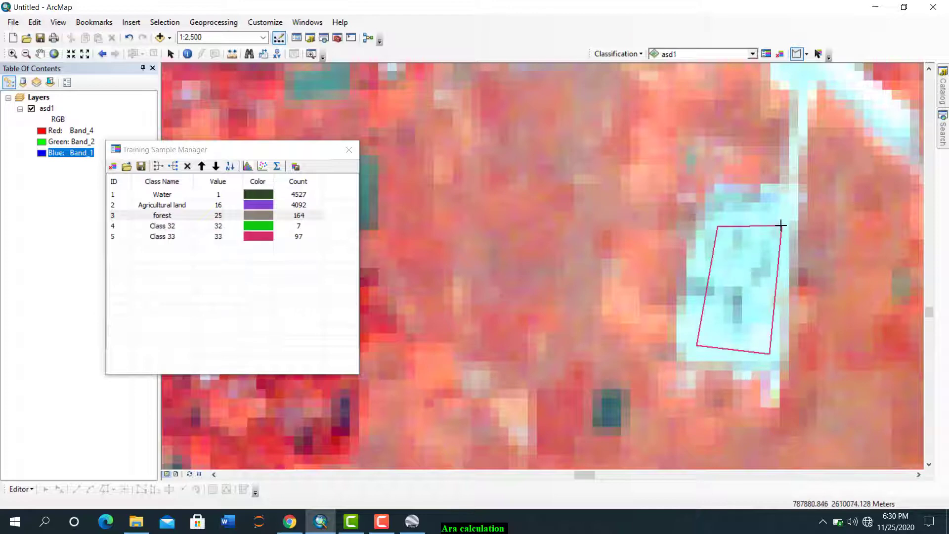
Step: Draw a narrow elongated training sample along the bright diagonal road, northeast of the cyan rectangular block, starting at the side road junction
{"action": "scroll", "coordinate": [780, 225], "scroll_direction": "up", "scroll_amount": 3}
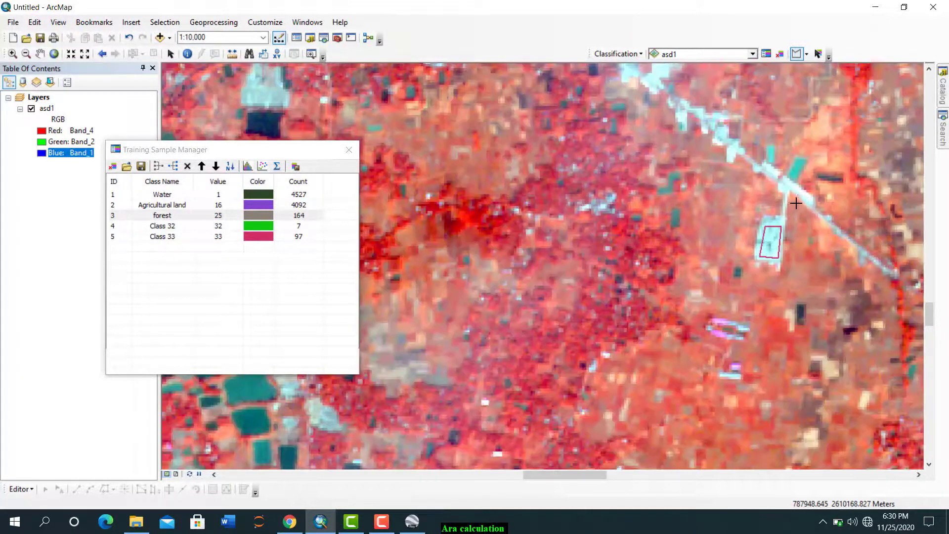
{"action": "scroll", "coordinate": [793, 197], "scroll_direction": "down", "scroll_amount": 3}
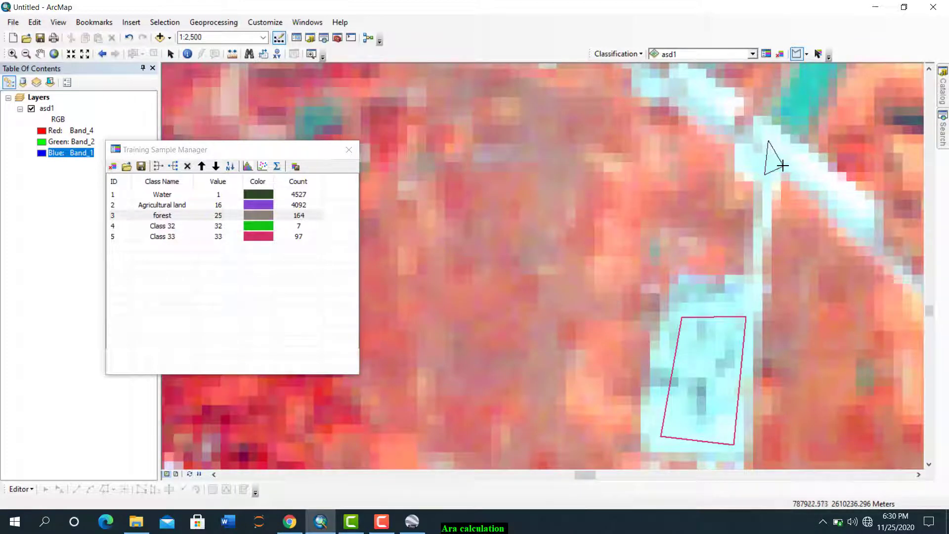
{"action": "left_click", "coordinate": [838, 191]}
{"action": "left_click", "coordinate": [856, 216]}
{"action": "left_click", "coordinate": [863, 206]}
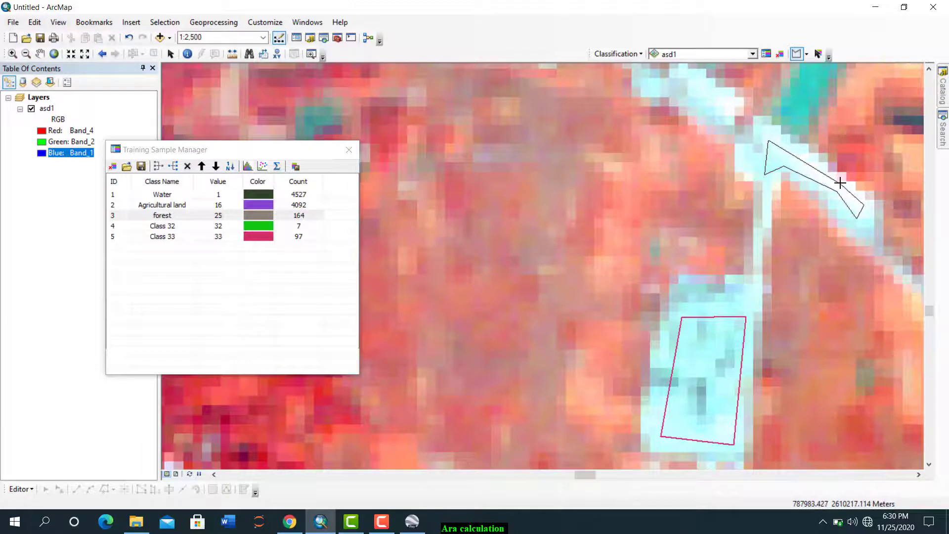
{"action": "double_click", "coordinate": [799, 156]}
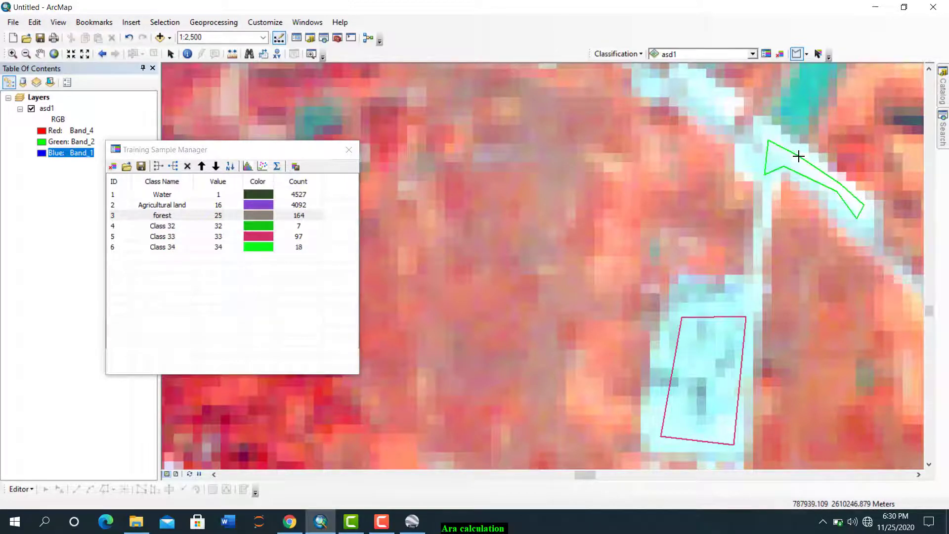
Step: Draw four-sided training samples in the pink-white block and the adjacent pale cyan patch of the southeastern complex beside the straight road
{"action": "scroll", "coordinate": [797, 203], "scroll_direction": "up", "scroll_amount": 3}
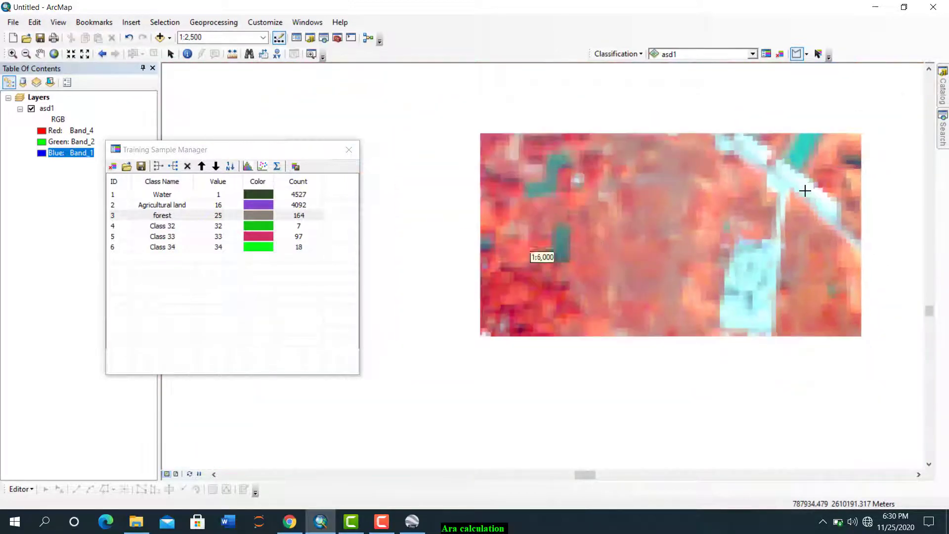
{"action": "scroll", "coordinate": [750, 162], "scroll_direction": "up", "scroll_amount": 2}
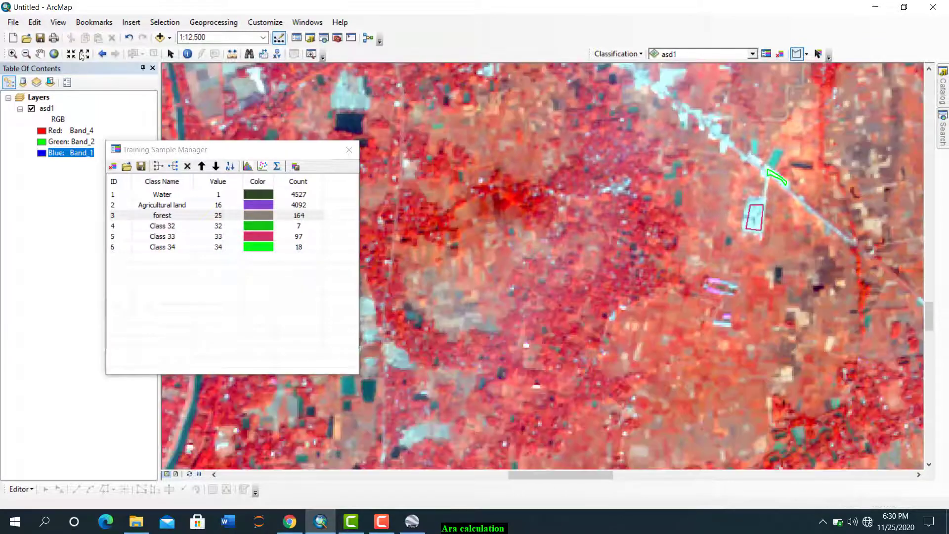
{"action": "left_click", "coordinate": [40, 53]}
{"action": "left_click_drag", "start_coordinate": [676, 204], "coordinate": [359, 164]}
{"action": "left_click_drag", "start_coordinate": [768, 405], "coordinate": [565, 191]}
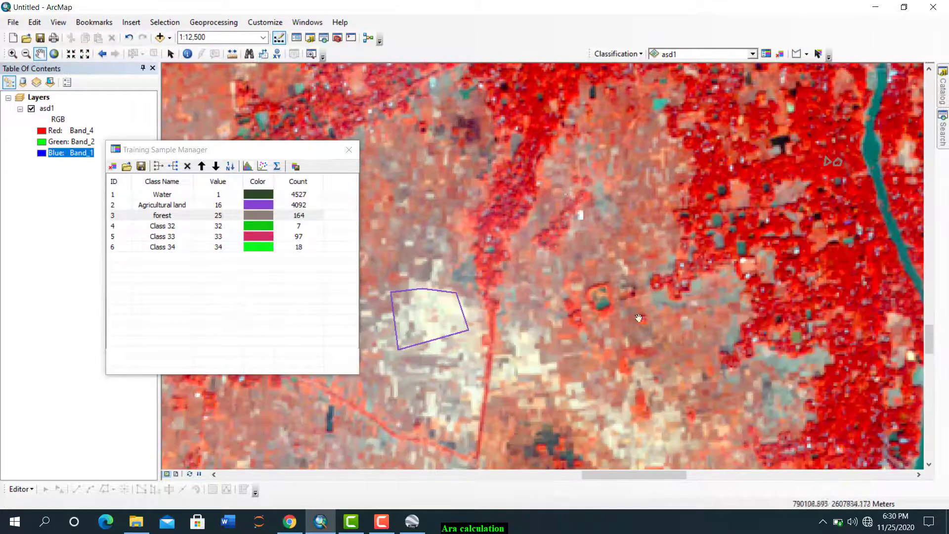
{"action": "left_click_drag", "start_coordinate": [682, 368], "coordinate": [549, 72]}
{"action": "left_click_drag", "start_coordinate": [817, 366], "coordinate": [553, 187]}
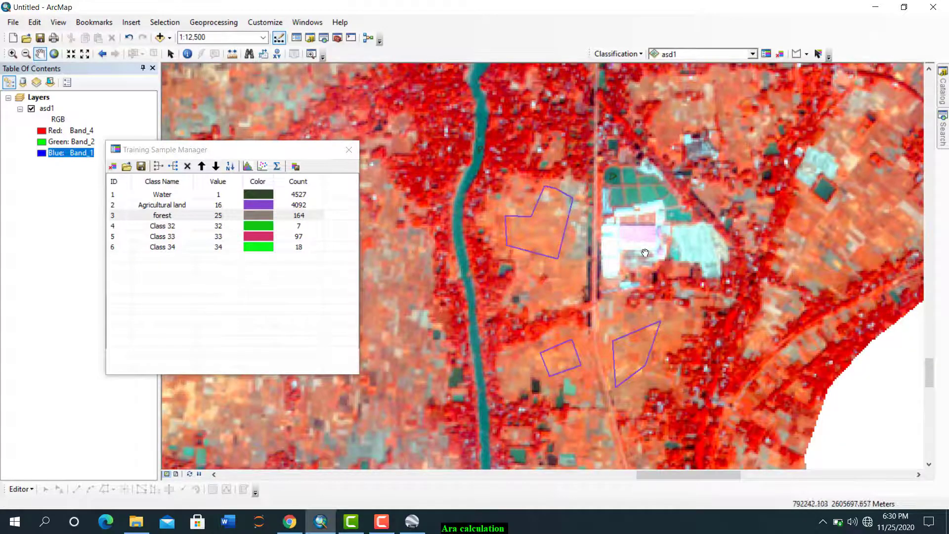
{"action": "scroll", "coordinate": [645, 252], "scroll_direction": "down", "scroll_amount": 3}
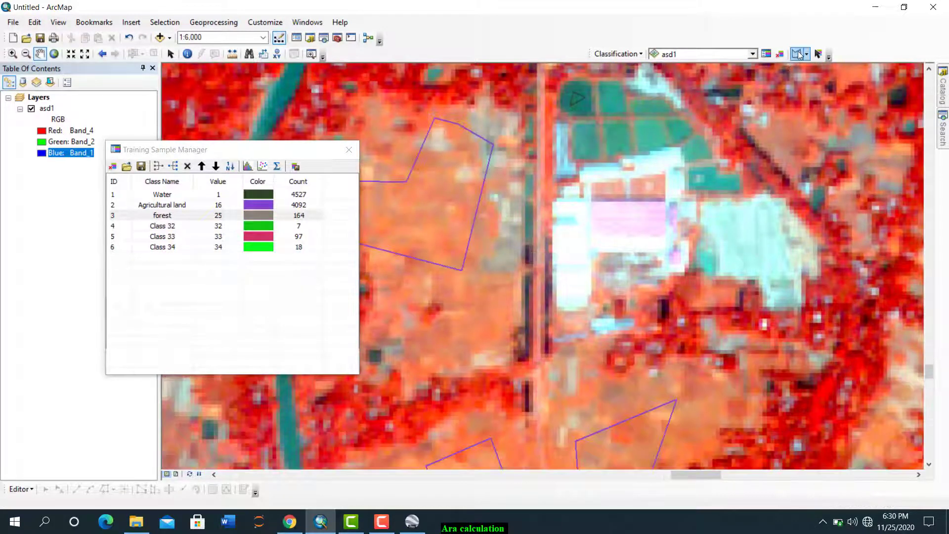
{"action": "left_click", "coordinate": [797, 54]}
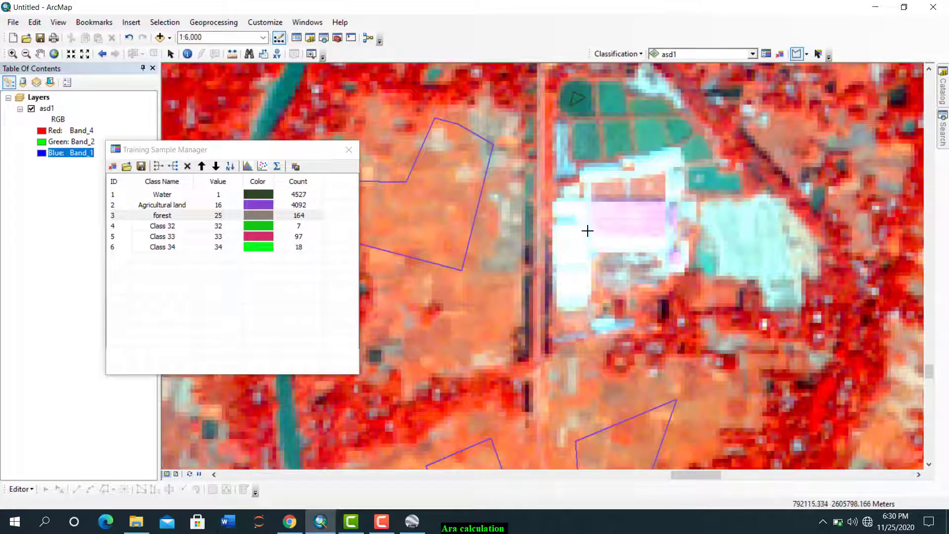
{"action": "left_click", "coordinate": [591, 253]}
{"action": "left_click", "coordinate": [659, 244]}
{"action": "left_click", "coordinate": [661, 204]}
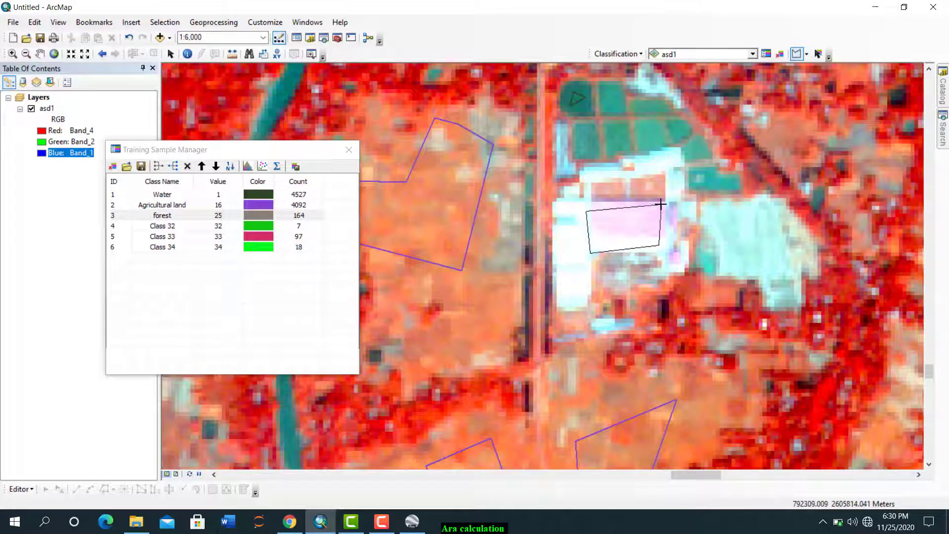
{"action": "double_click", "coordinate": [605, 205]}
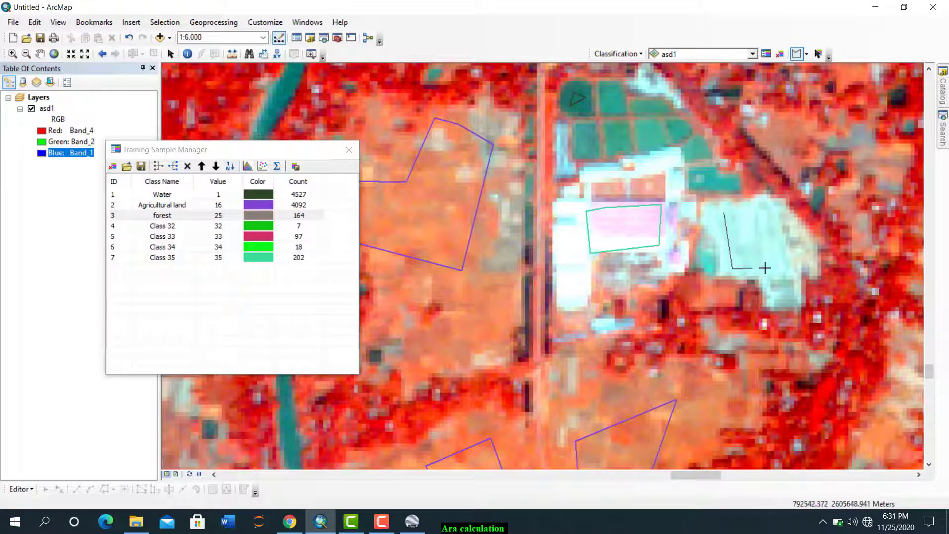
{"action": "left_click", "coordinate": [786, 266]}
{"action": "double_click", "coordinate": [767, 209]}
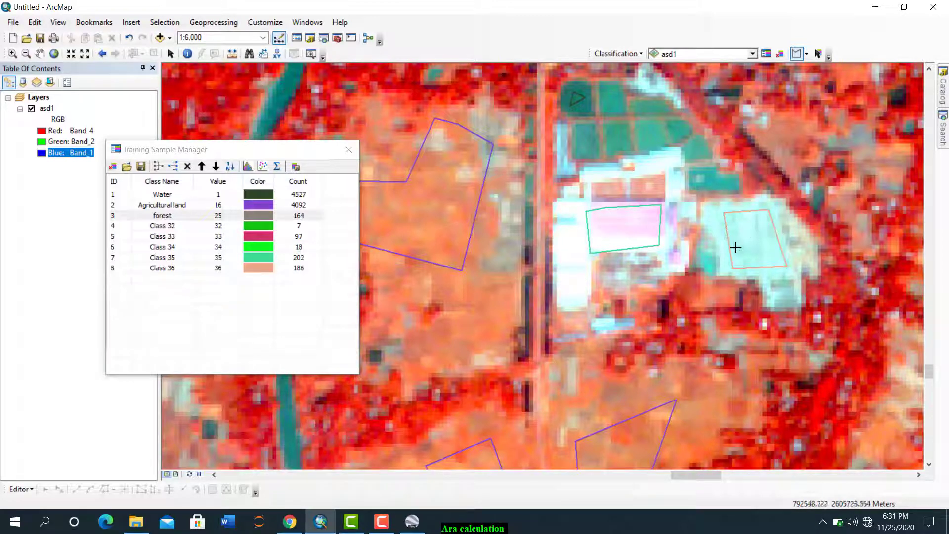
Step: Draw a small triangular sample in the southwestern light blue settlement and a four-sided sample in the pink patch north of it
{"action": "scroll", "coordinate": [486, 206], "scroll_direction": "up", "scroll_amount": 4}
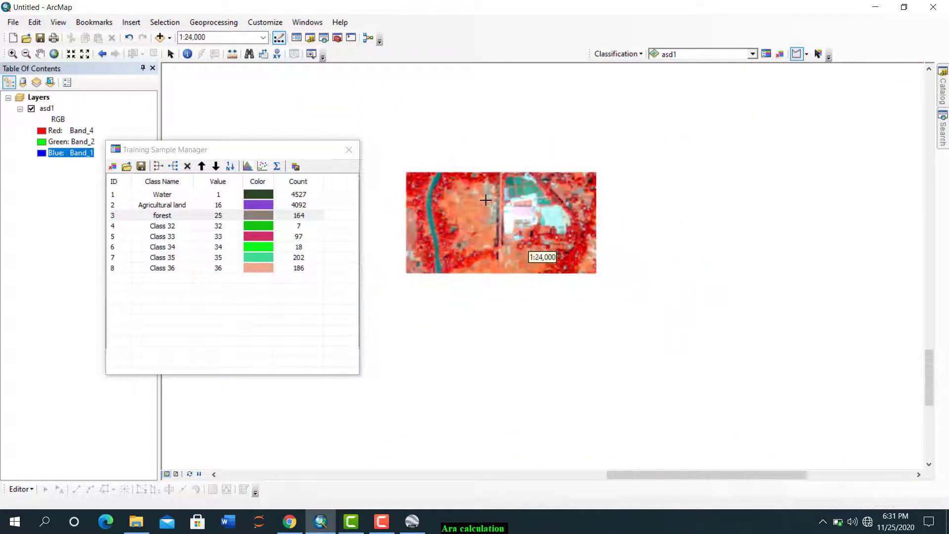
{"action": "left_click", "coordinate": [54, 53]}
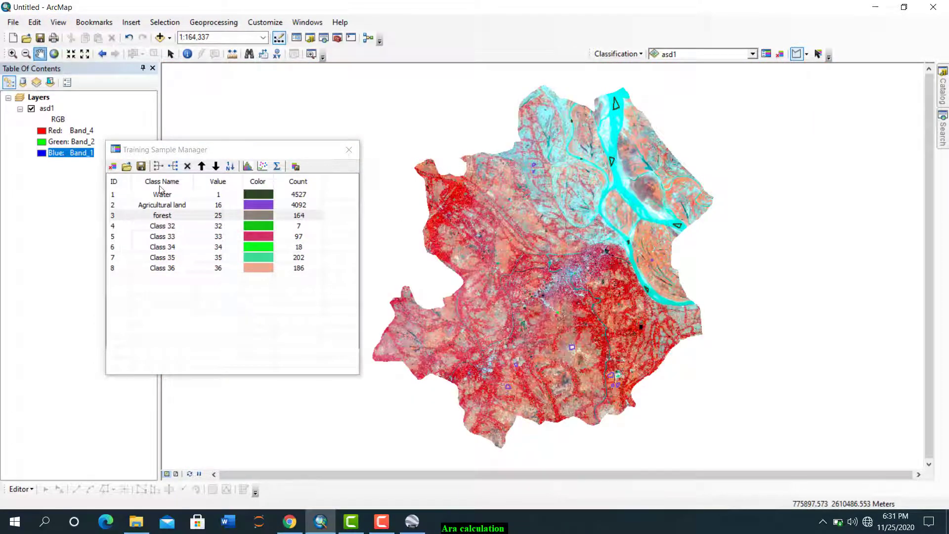
{"action": "left_click_drag", "start_coordinate": [472, 373], "coordinate": [477, 242]}
{"action": "scroll", "coordinate": [489, 238], "scroll_direction": "down", "scroll_amount": 3}
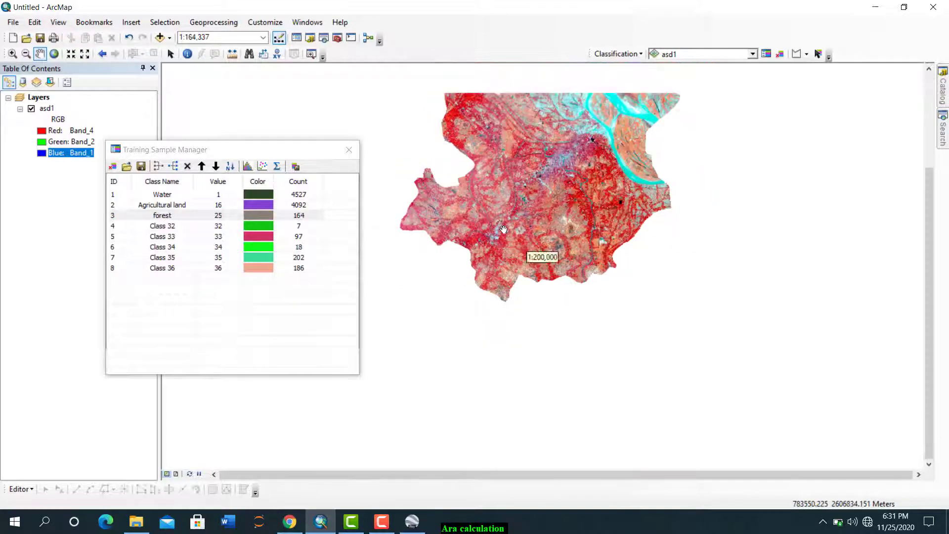
{"action": "scroll", "coordinate": [504, 244], "scroll_direction": "down", "scroll_amount": 1}
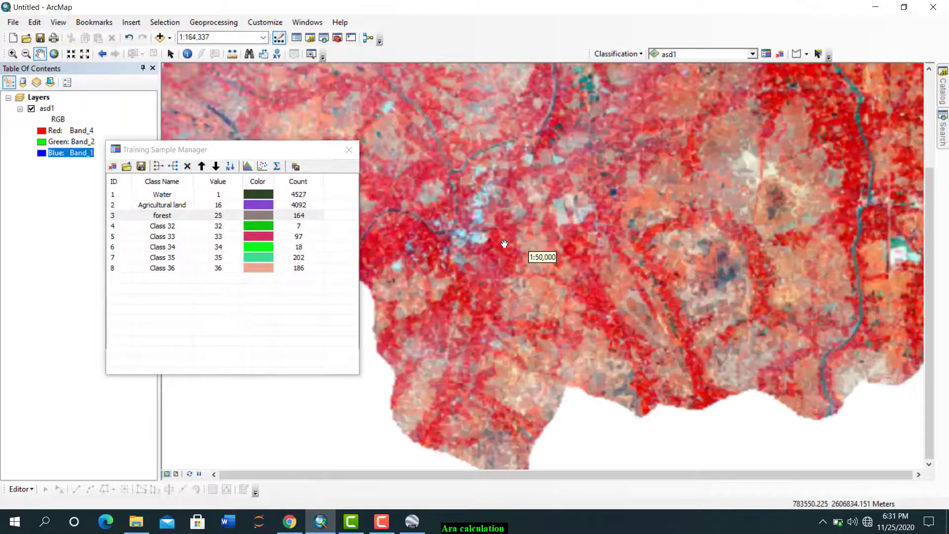
{"action": "scroll", "coordinate": [469, 202], "scroll_direction": "down", "scroll_amount": 8}
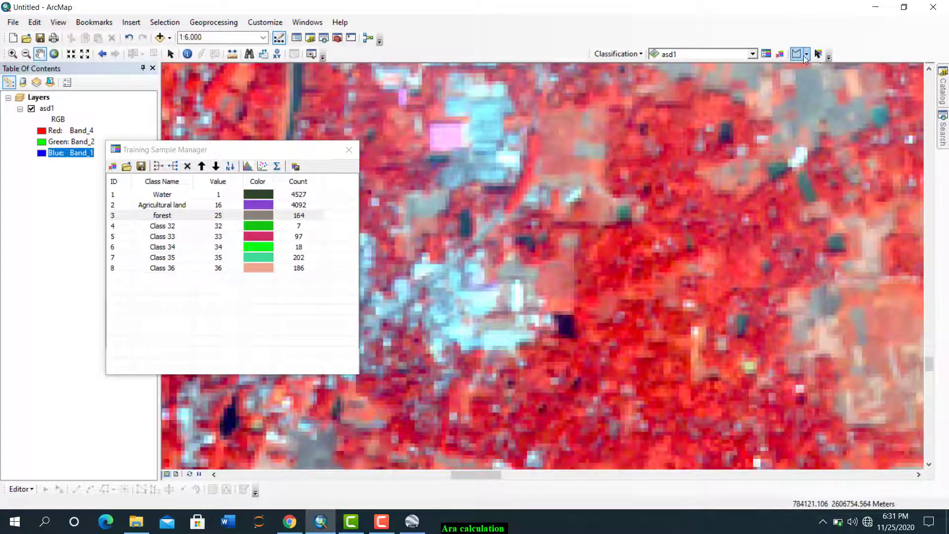
{"action": "left_click", "coordinate": [802, 55]}
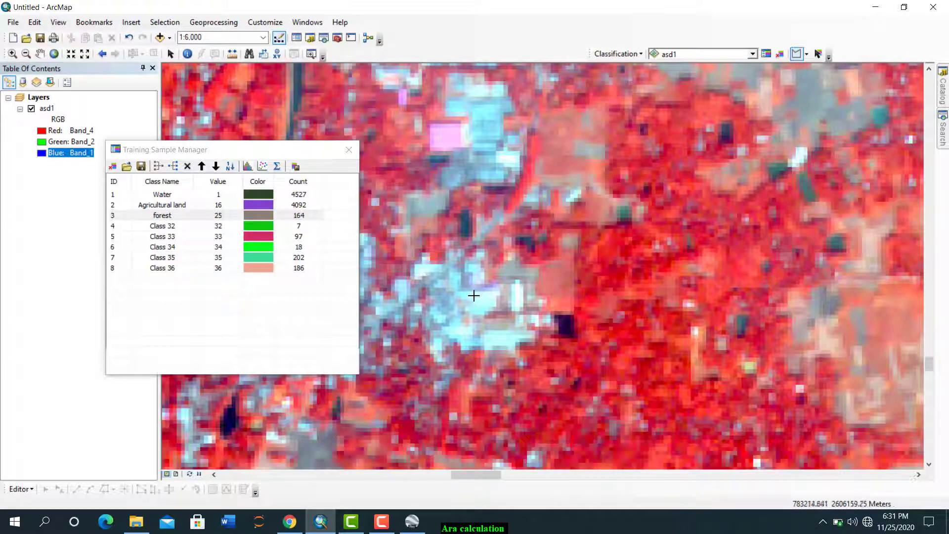
{"action": "double_click", "coordinate": [491, 300]}
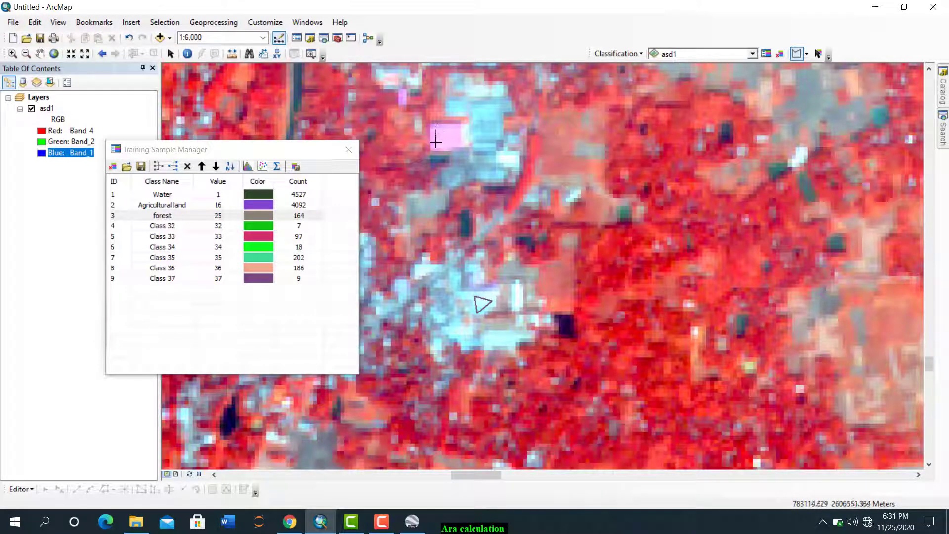
{"action": "double_click", "coordinate": [459, 131]}
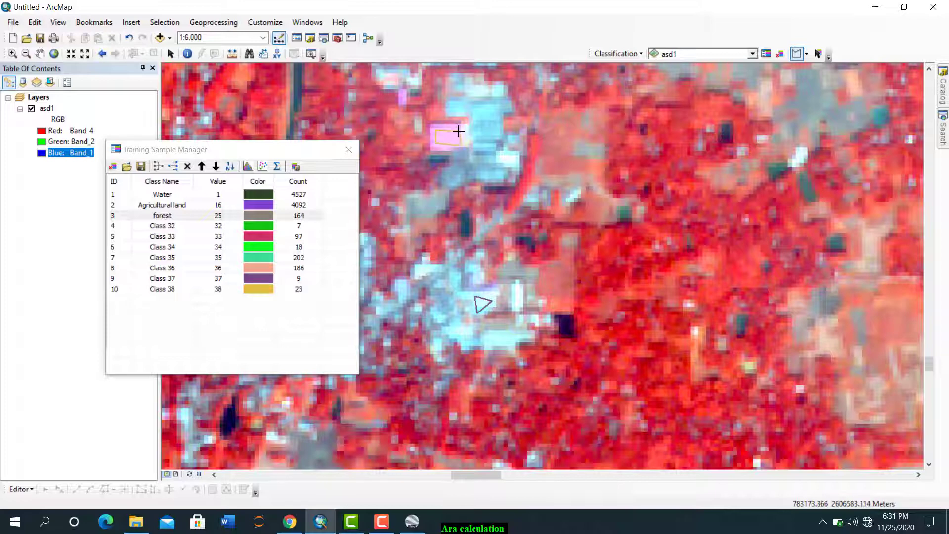
Step: Assign Band_3 to the red channel of asd1 to check the pale blue area north of the town near the river
{"action": "scroll", "coordinate": [522, 209], "scroll_direction": "up", "scroll_amount": 4}
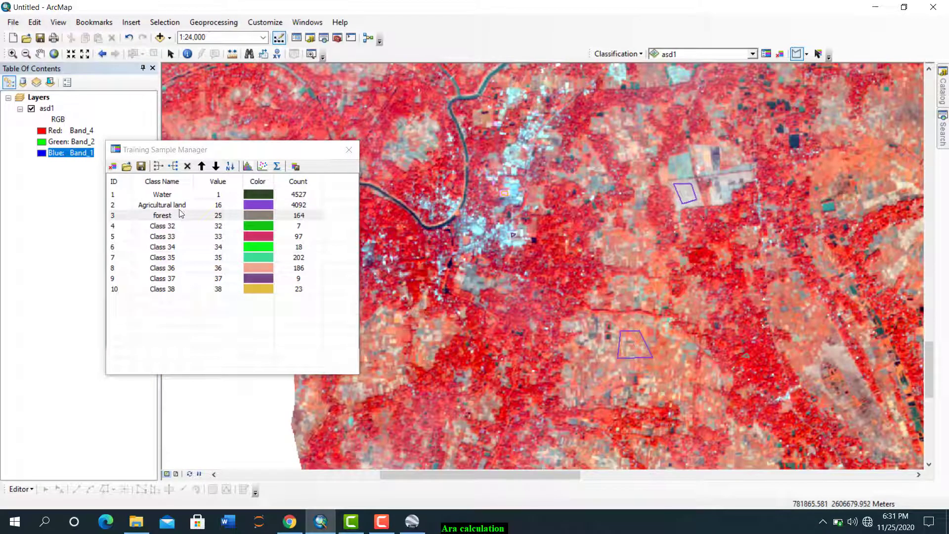
{"action": "left_click", "coordinate": [40, 53]}
{"action": "left_click_drag", "start_coordinate": [776, 74], "coordinate": [494, 532]}
{"action": "left_click_drag", "start_coordinate": [755, 278], "coordinate": [561, 532]}
{"action": "left_click_drag", "start_coordinate": [652, 260], "coordinate": [485, 521]}
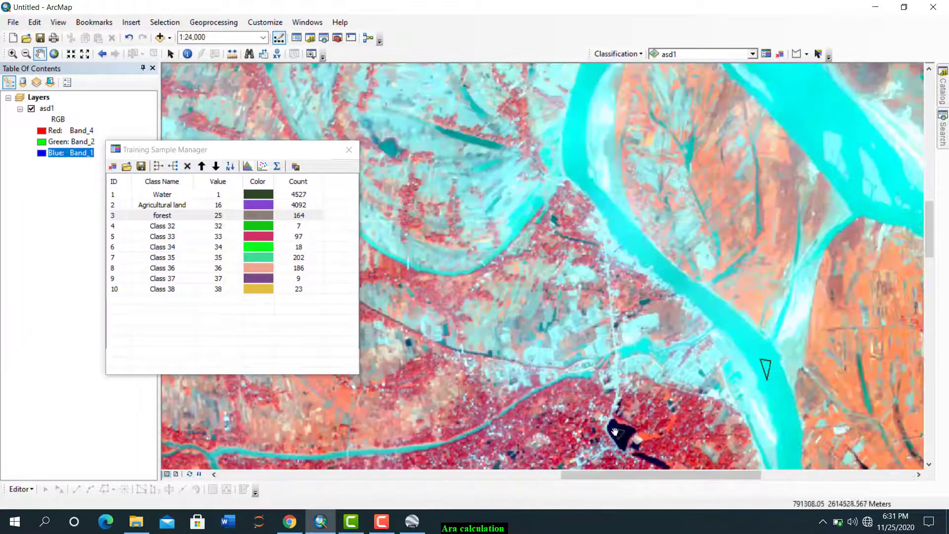
{"action": "scroll", "coordinate": [634, 380], "scroll_direction": "down", "scroll_amount": 3}
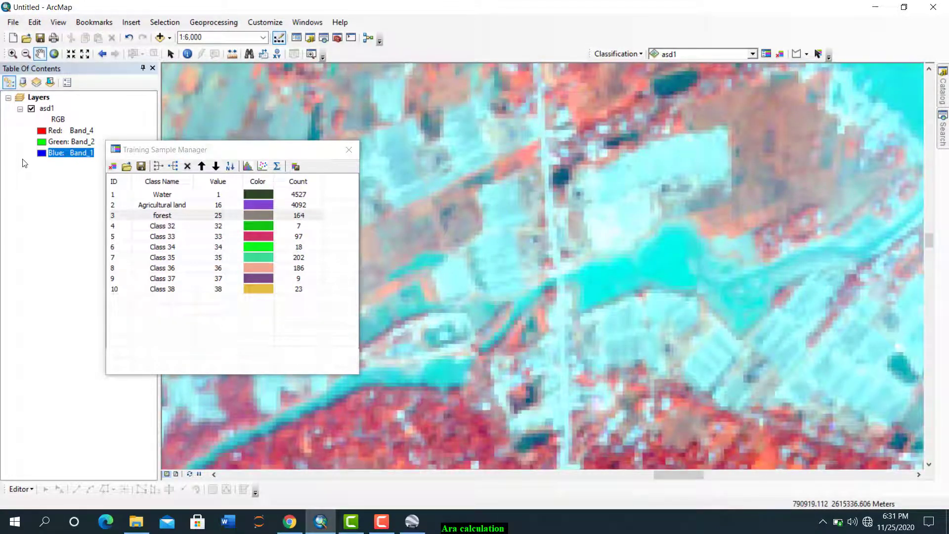
{"action": "left_click", "coordinate": [44, 131]}
{"action": "left_click", "coordinate": [55, 182]}
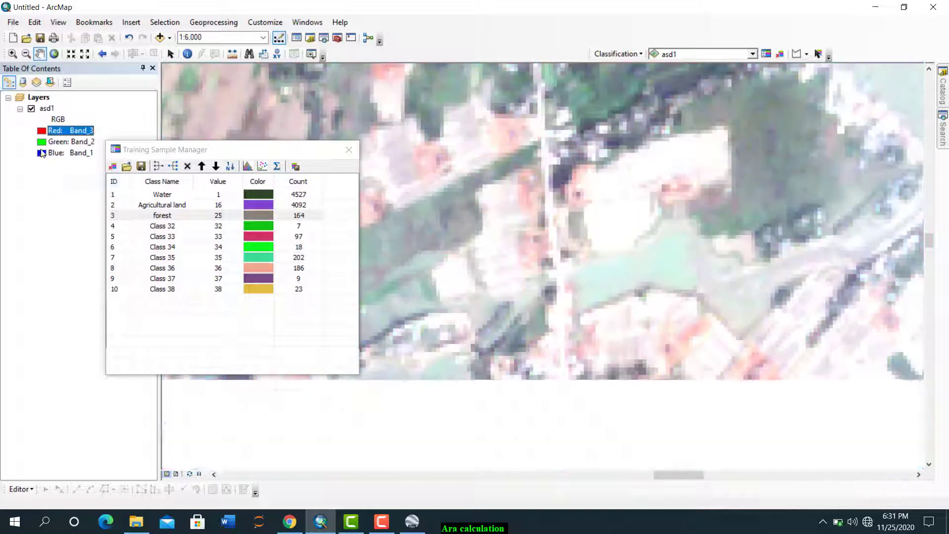
Step: Try Band_3 in the green channel, return it to Band_2 and assign Band_1 to the blue channel
{"action": "left_click", "coordinate": [42, 143]}
{"action": "left_click", "coordinate": [56, 193]}
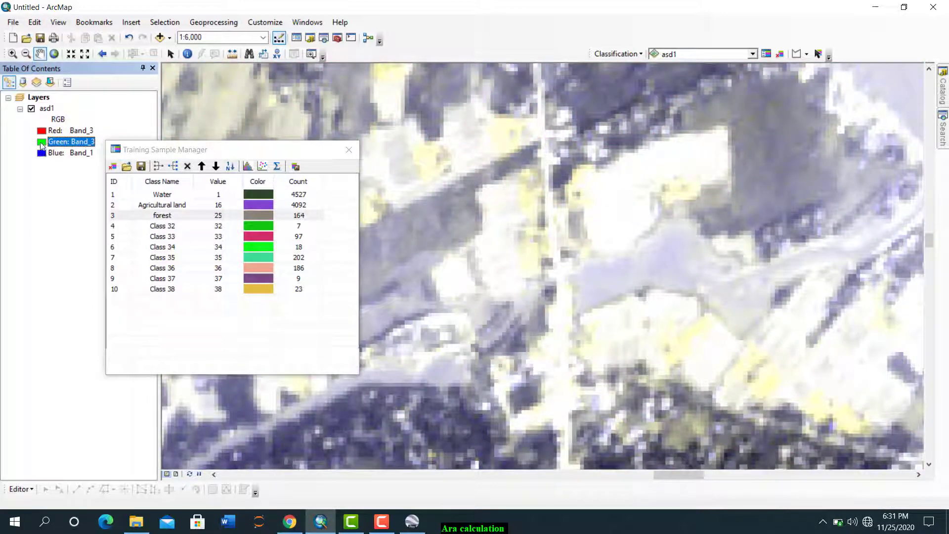
{"action": "left_click", "coordinate": [42, 143]}
{"action": "left_click", "coordinate": [56, 181]}
{"action": "left_click", "coordinate": [42, 153]}
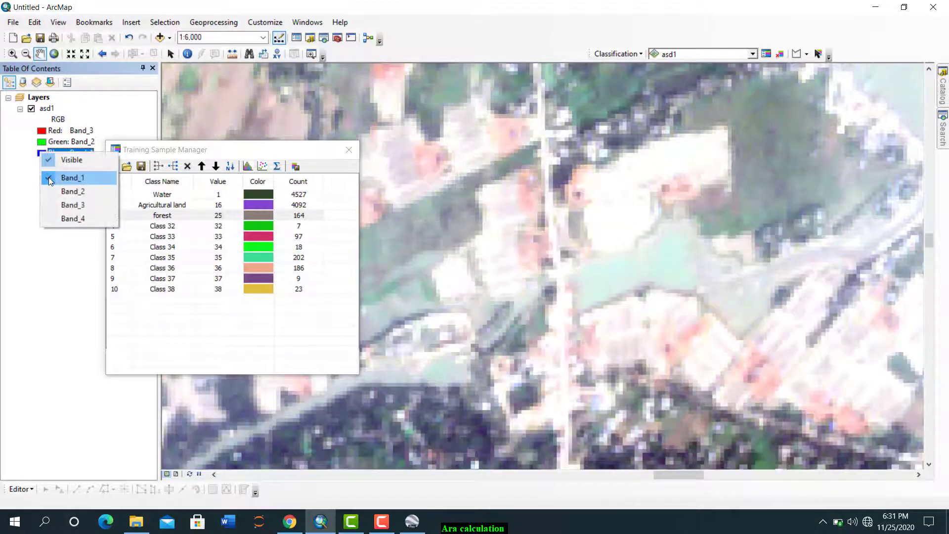
{"action": "left_click", "coordinate": [49, 176]}
Step: Draw a four-sided training sample in the pale pinkish area east of the vertical road, just south of the light green water body
{"action": "left_click_drag", "start_coordinate": [694, 358], "coordinate": [679, 309]}
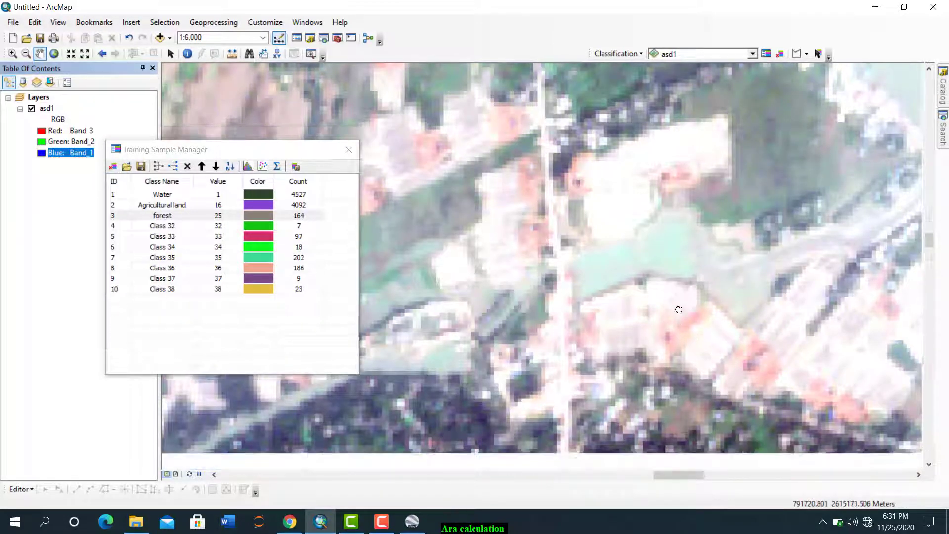
{"action": "scroll", "coordinate": [690, 294], "scroll_direction": "down", "scroll_amount": 1}
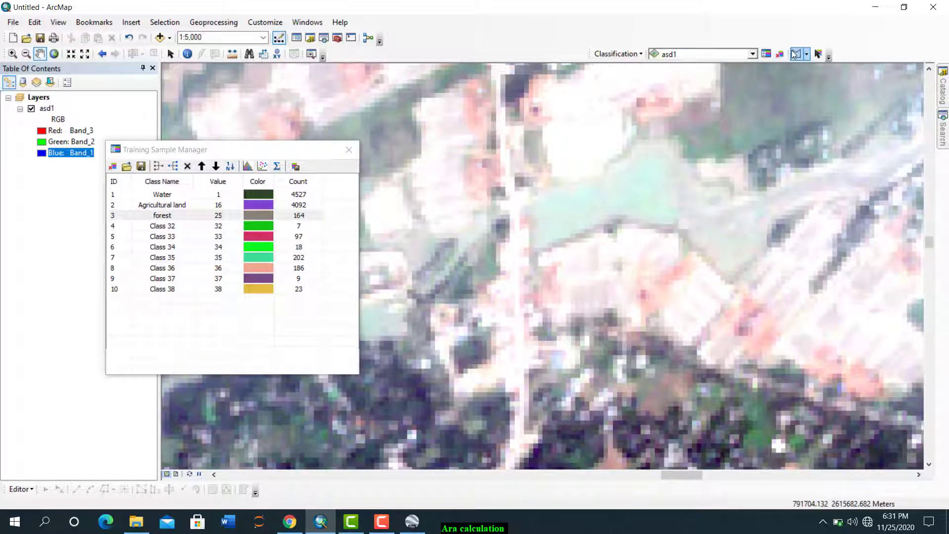
{"action": "left_click", "coordinate": [796, 53]}
{"action": "left_click", "coordinate": [637, 288]}
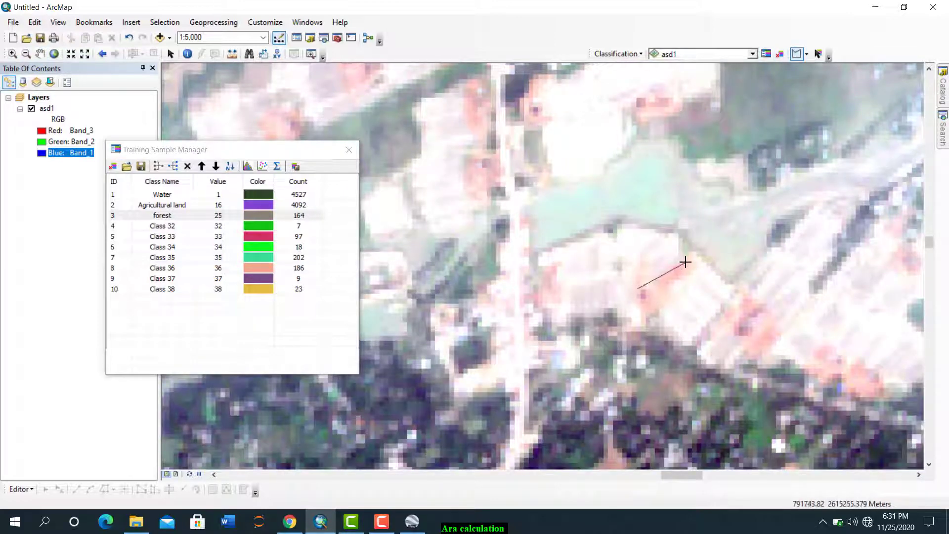
{"action": "left_click", "coordinate": [687, 261]}
{"action": "left_click", "coordinate": [689, 282]}
{"action": "double_click", "coordinate": [655, 307]}
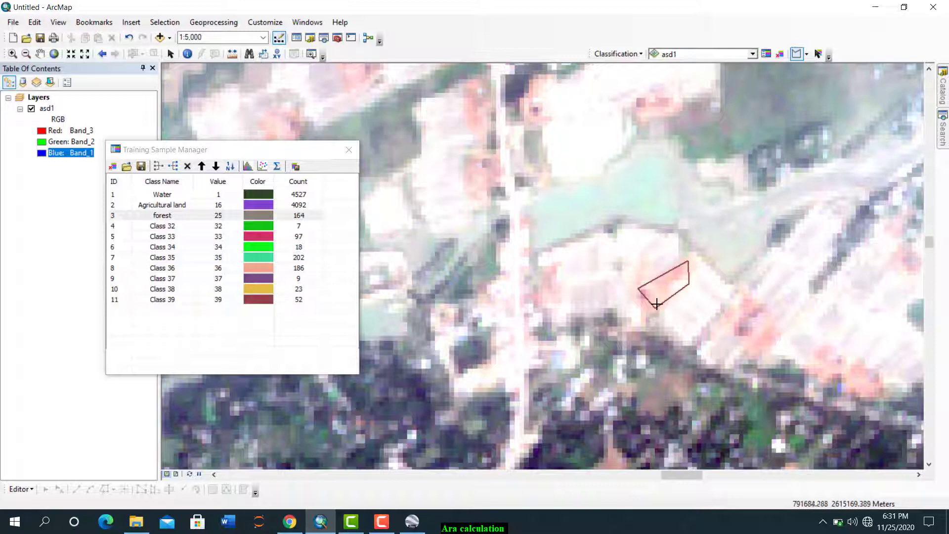
Step: Merge the training samples from Class 32 through Class 39 into one class and name it Built up
{"action": "left_click", "coordinate": [113, 228]}
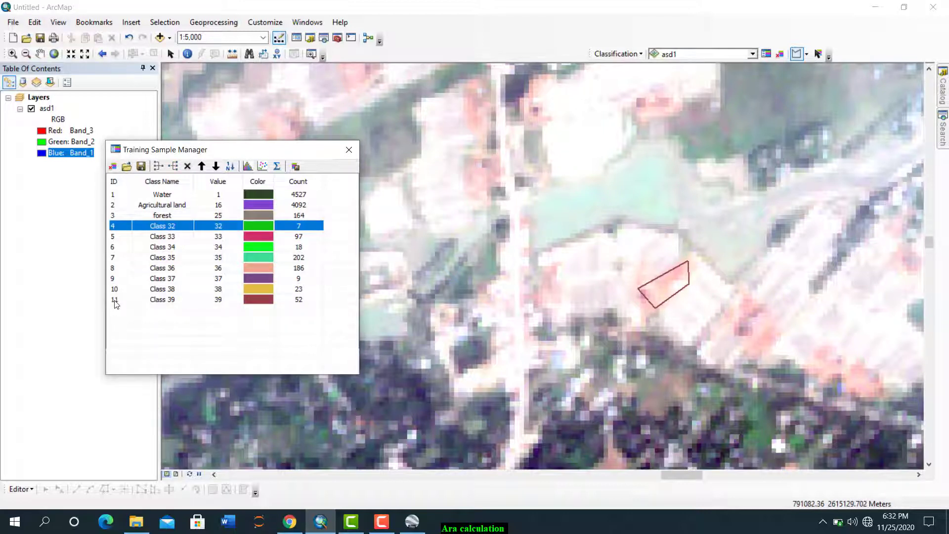
{"action": "left_click", "coordinate": [115, 300], "text": "shift"}
{"action": "left_click", "coordinate": [161, 169]}
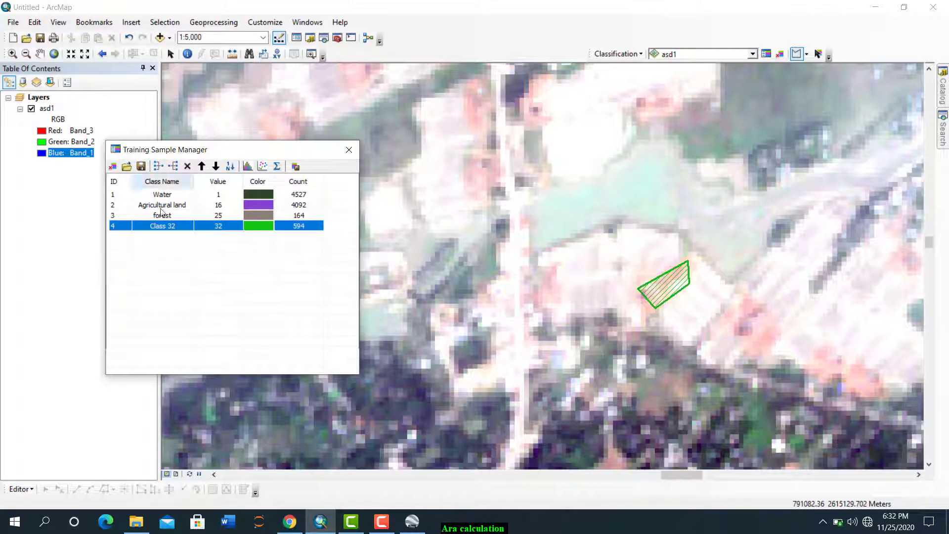
{"action": "double_click", "coordinate": [166, 228]}
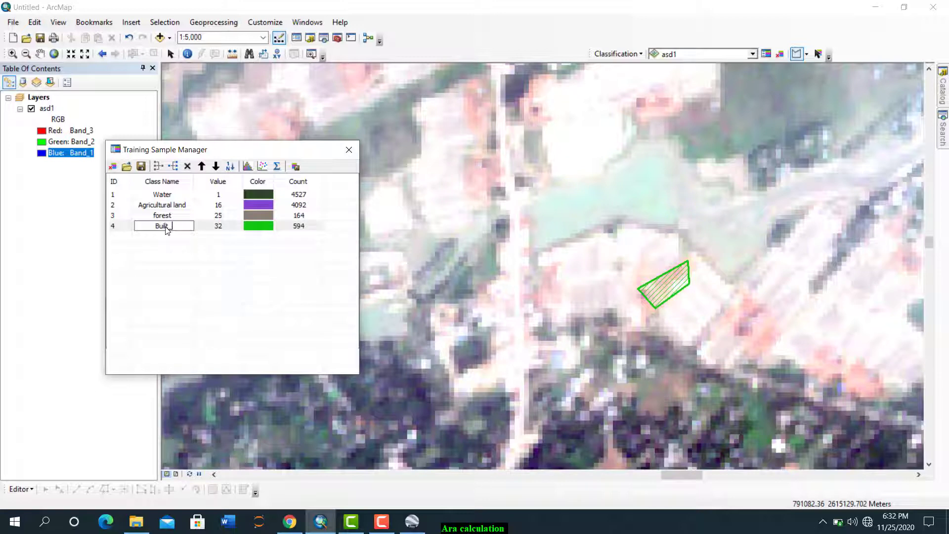
{"action": "key", "text": "Return"}
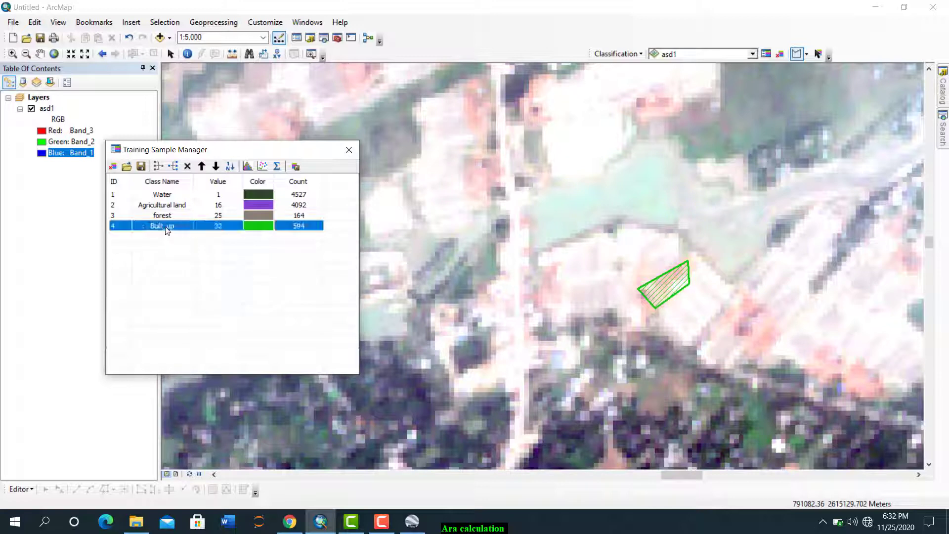
Step: Enable DRA for asd1 in Image Analysis with the northern part of the river in view
{"action": "scroll", "coordinate": [486, 445], "scroll_direction": "up", "scroll_amount": 1}
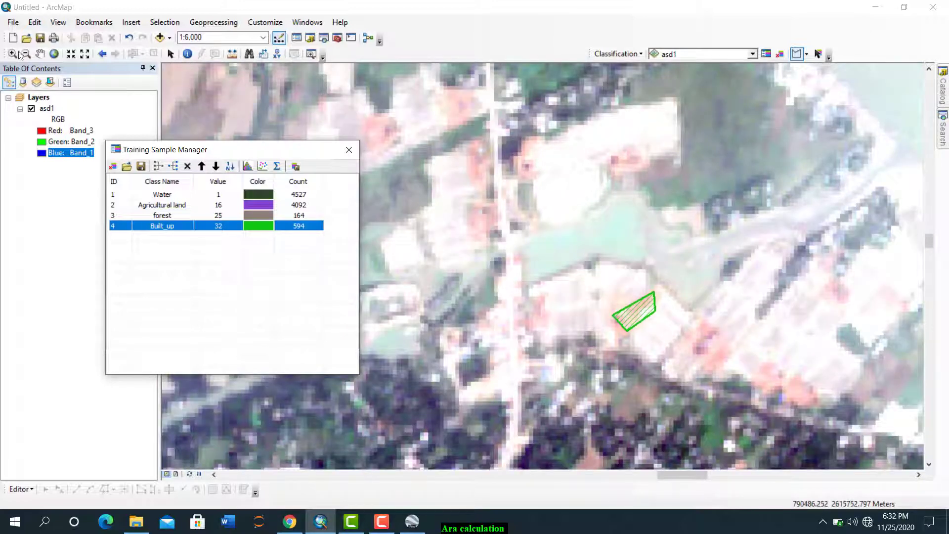
{"action": "left_click", "coordinate": [40, 53]}
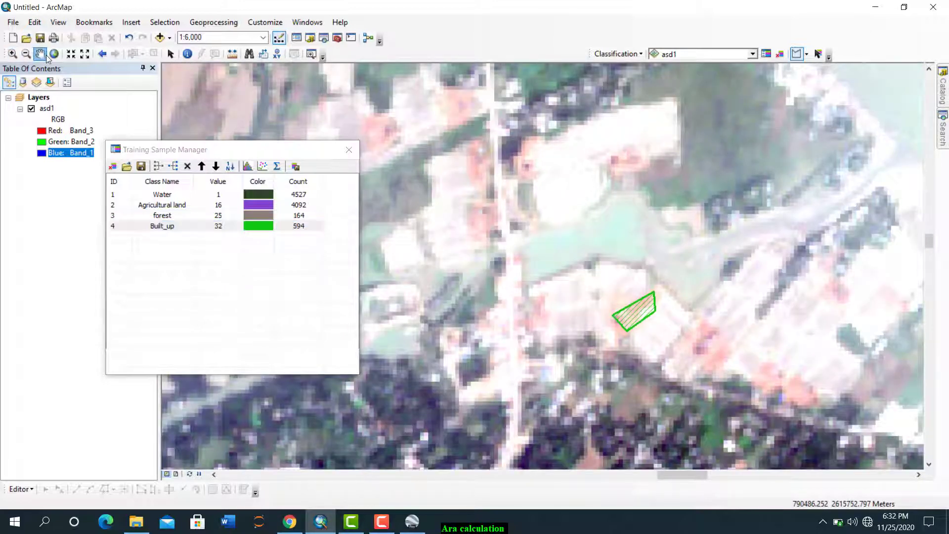
{"action": "left_click", "coordinate": [54, 53]}
{"action": "scroll", "coordinate": [612, 163], "scroll_direction": "down", "scroll_amount": 5}
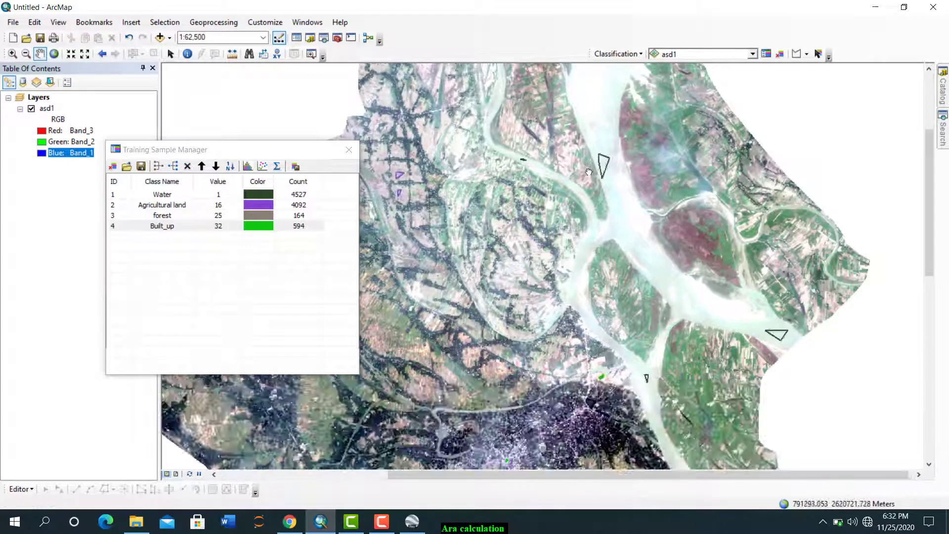
{"action": "left_click_drag", "start_coordinate": [604, 160], "coordinate": [612, 300]}
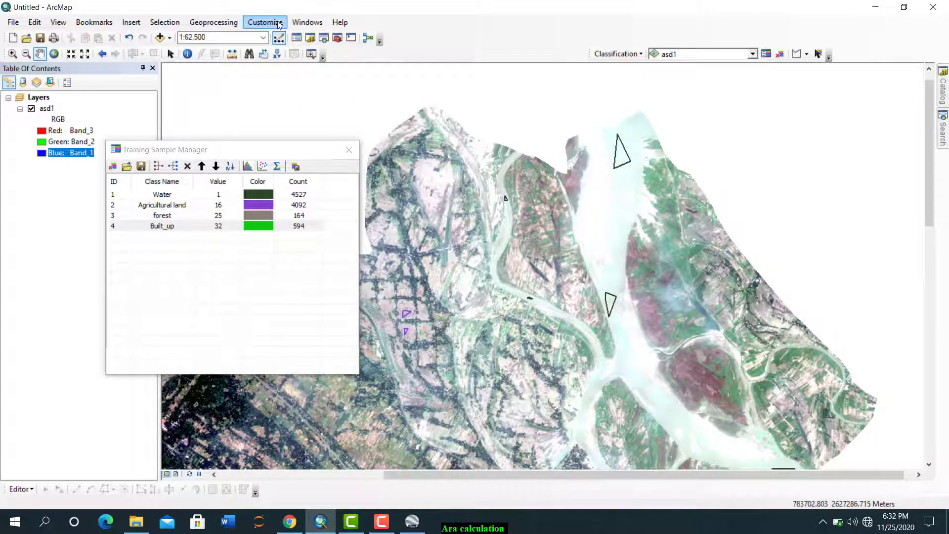
{"action": "left_click", "coordinate": [307, 22]}
{"action": "left_click", "coordinate": [330, 120]}
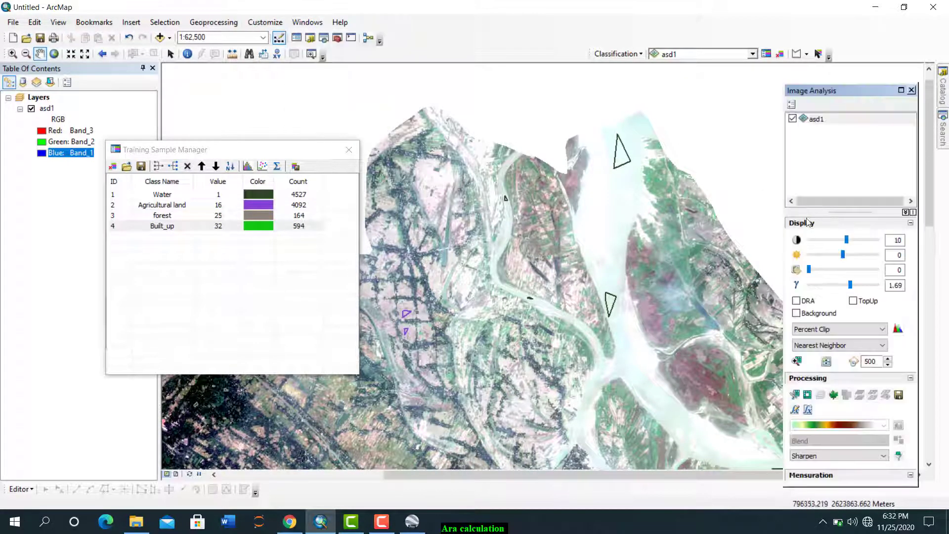
{"action": "left_click", "coordinate": [796, 300]}
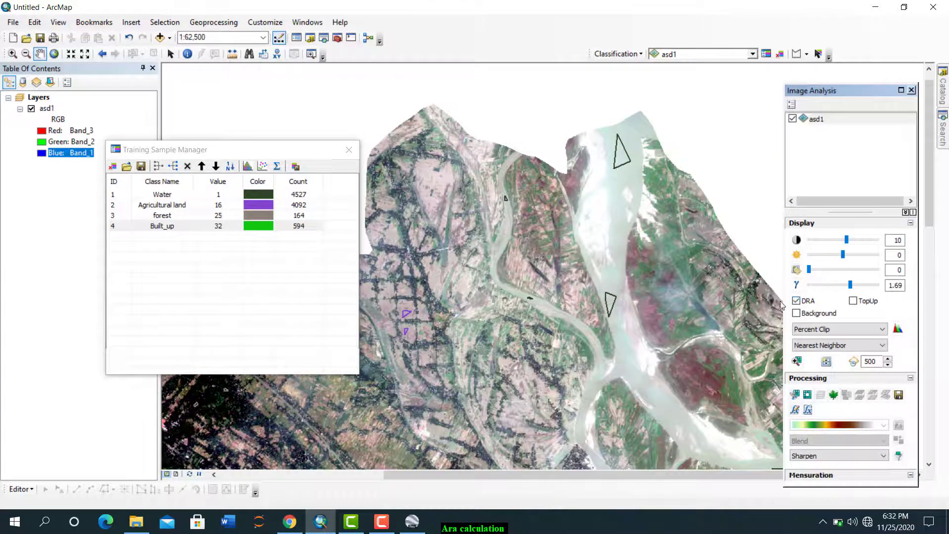
Step: Draw a four-sided training sample on the bright white sandbar just west of the main river channel
{"action": "scroll", "coordinate": [600, 212], "scroll_direction": "down", "scroll_amount": 4}
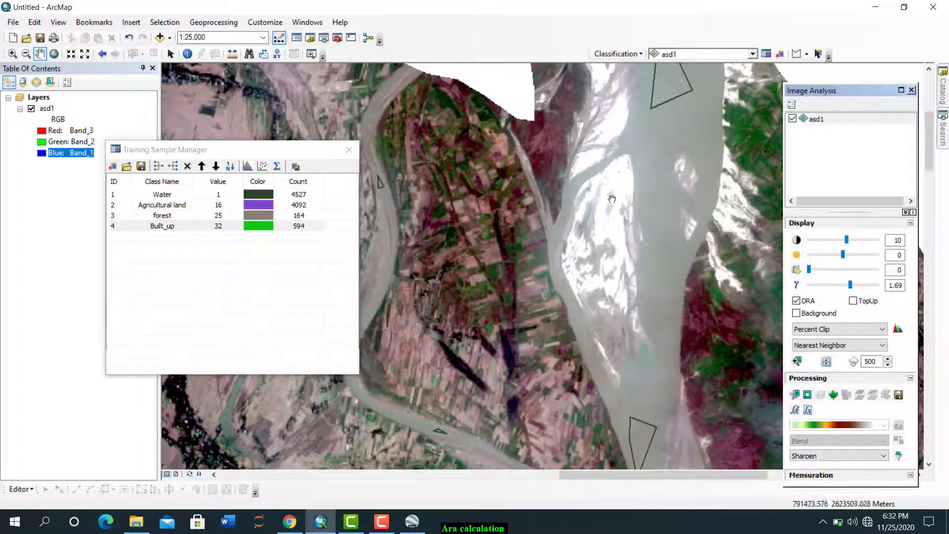
{"action": "left_click", "coordinate": [796, 53]}
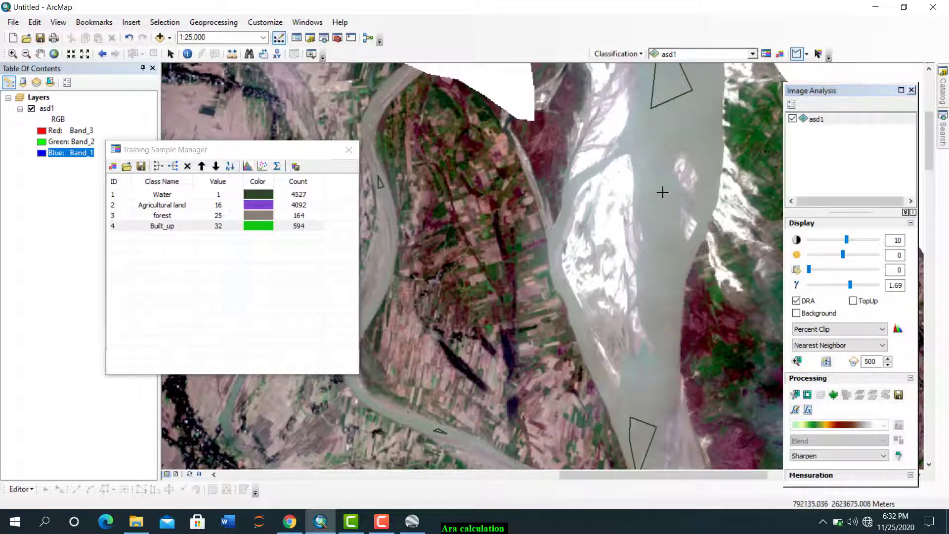
{"action": "scroll", "coordinate": [621, 180], "scroll_direction": "down", "scroll_amount": 1}
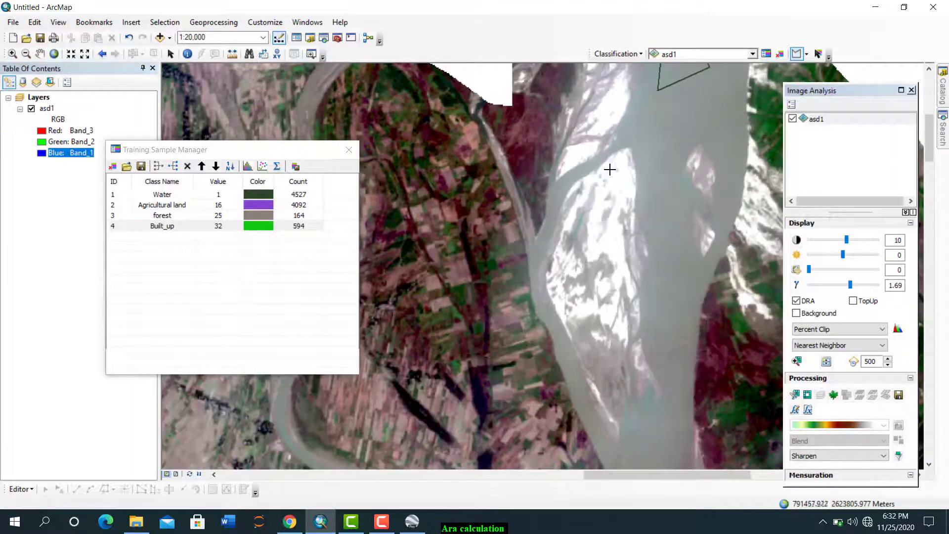
{"action": "left_click", "coordinate": [607, 168]}
{"action": "left_click", "coordinate": [614, 194]}
{"action": "left_click", "coordinate": [631, 187]}
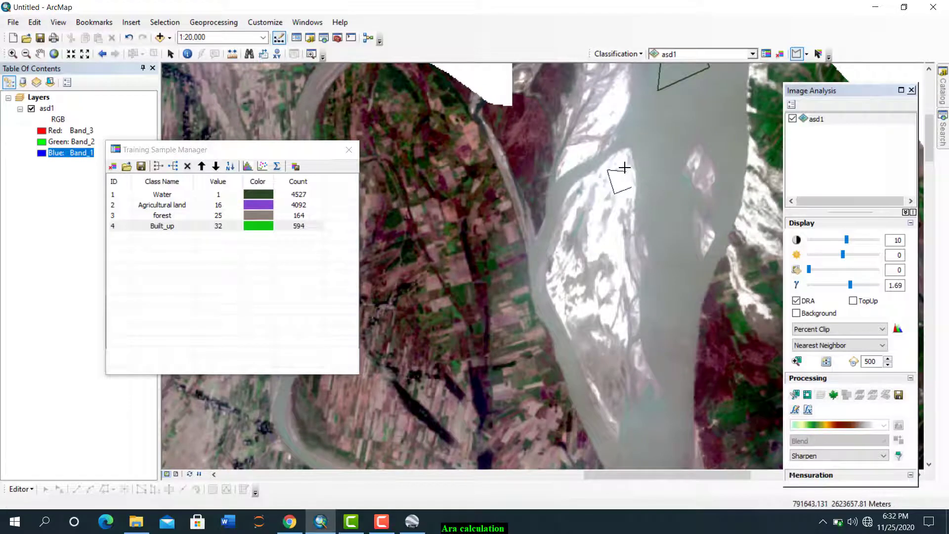
{"action": "double_click", "coordinate": [624, 164]}
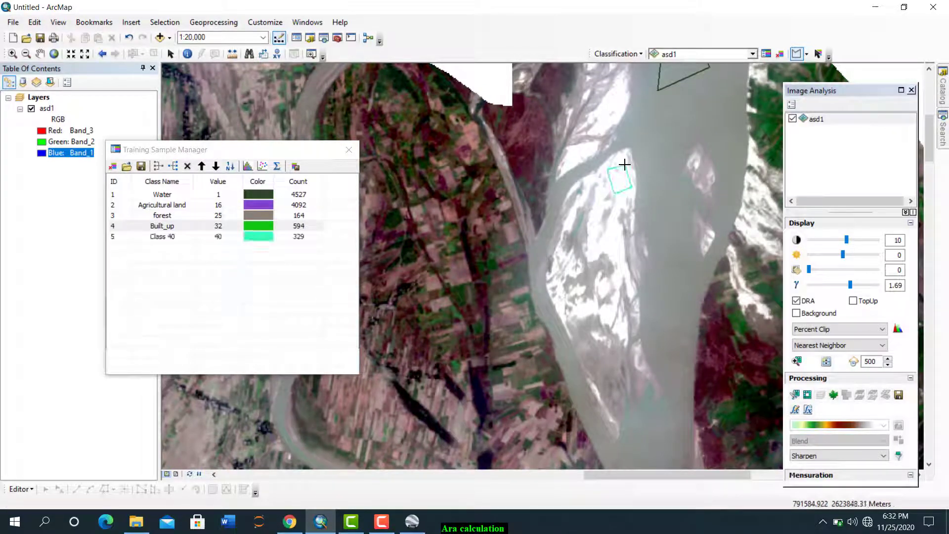
Step: Draw a triangular training sample on the bright sandbar north of the four-sided sample, across the narrow side channel
{"action": "left_click", "coordinate": [616, 91]}
{"action": "left_click", "coordinate": [604, 117]}
{"action": "double_click", "coordinate": [625, 101]}
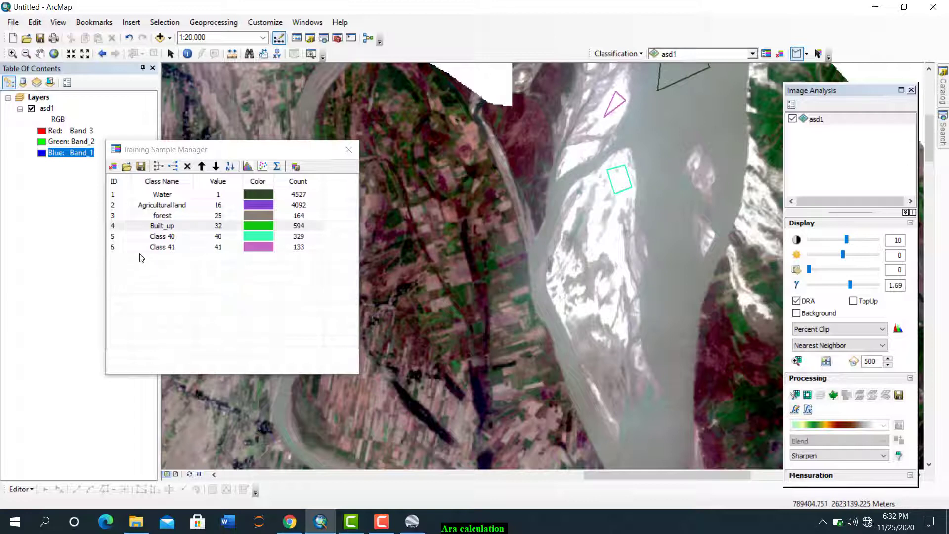
Step: Merge the Class 40 and Class 41 training samples into one class and name it sand
{"action": "left_click", "coordinate": [114, 238]}
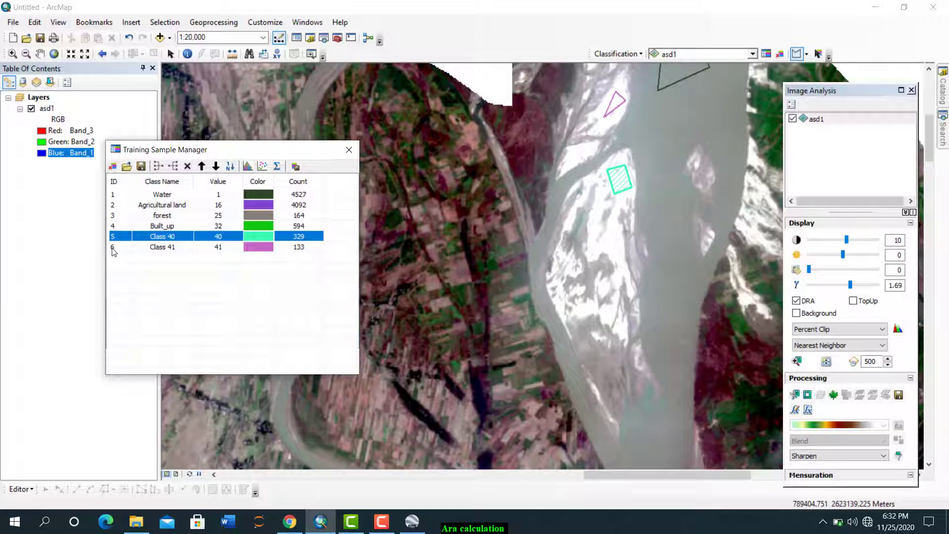
{"action": "left_click", "coordinate": [113, 247], "text": "shift"}
{"action": "left_click", "coordinate": [158, 167]}
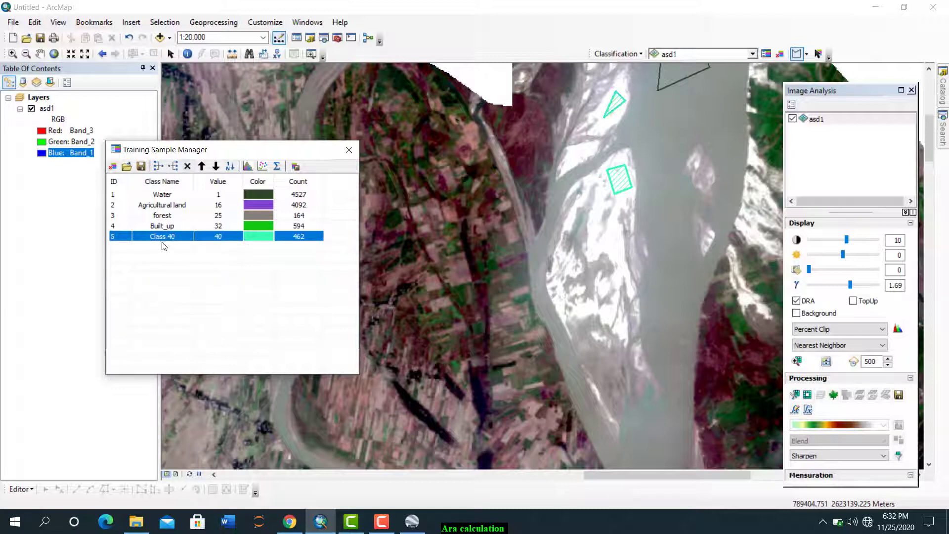
{"action": "double_click", "coordinate": [171, 239]}
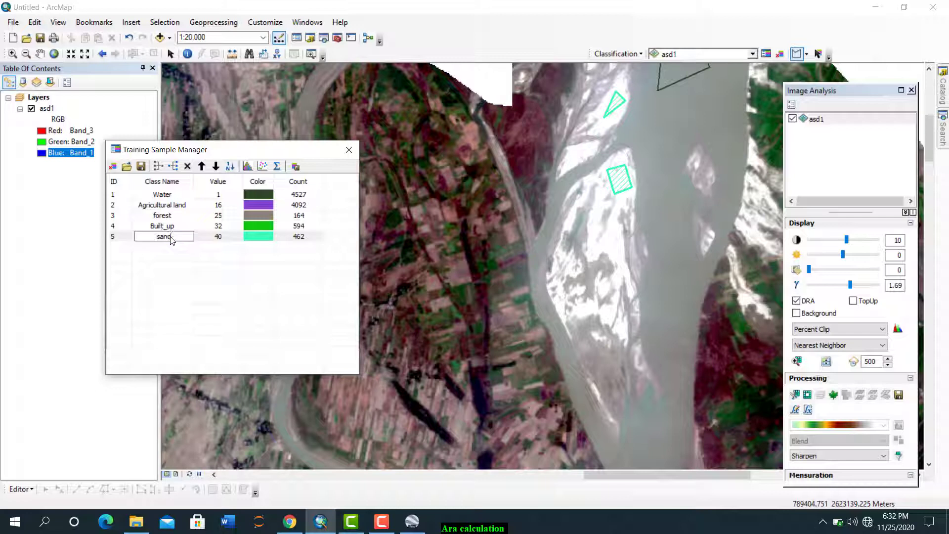
{"action": "key", "text": "Return"}
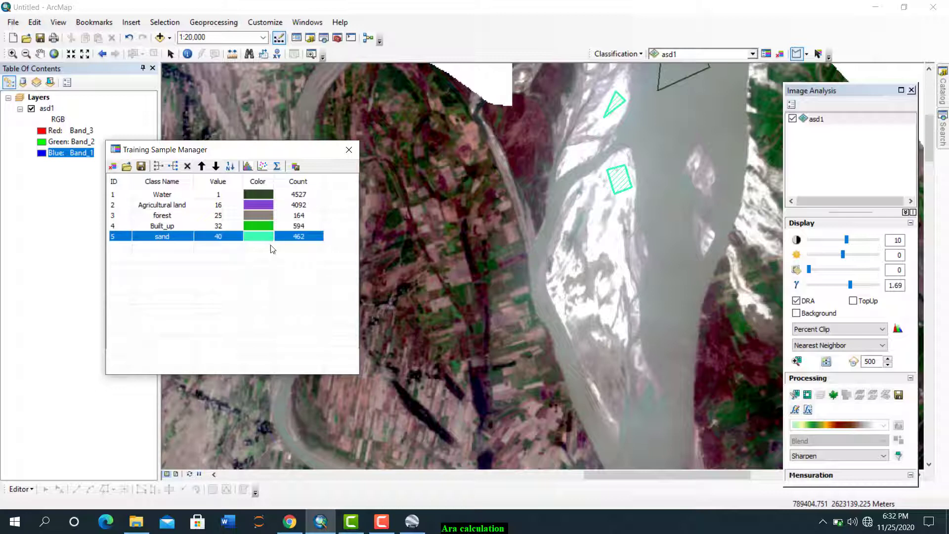
Step: Create a signature file from the training samples and save it on the Desktop as sig
{"action": "left_click", "coordinate": [295, 167]}
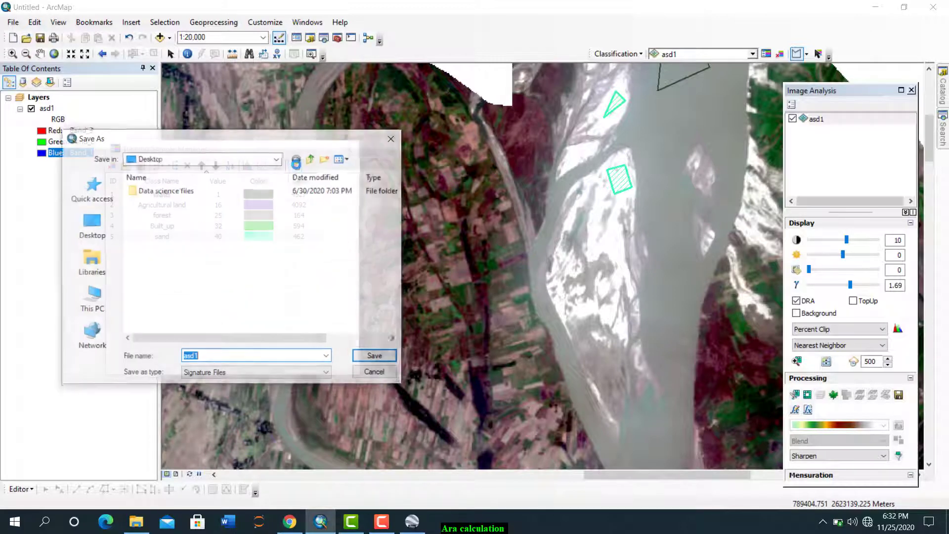
{"action": "left_click", "coordinate": [85, 227]}
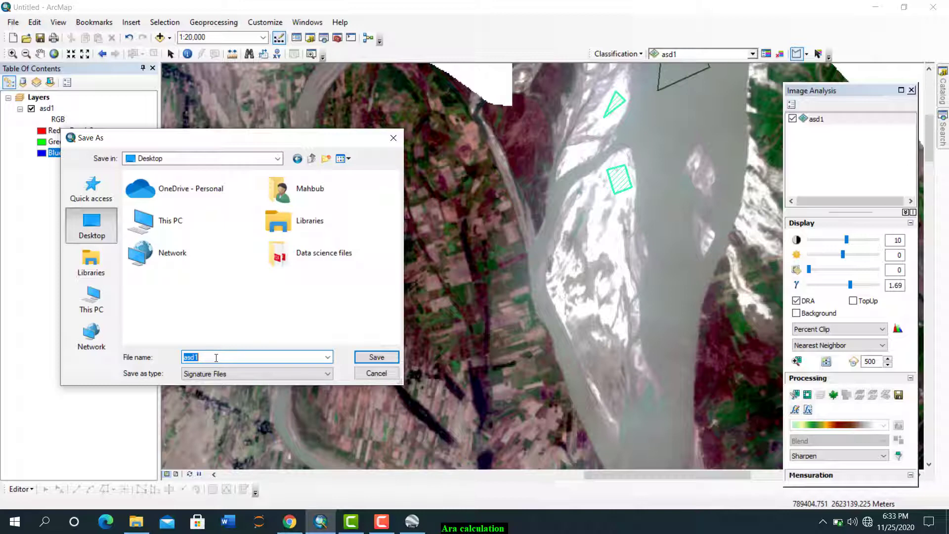
{"action": "double_click", "coordinate": [194, 359]}
{"action": "type", "text": "sig"}
{"action": "key", "text": "Return"}
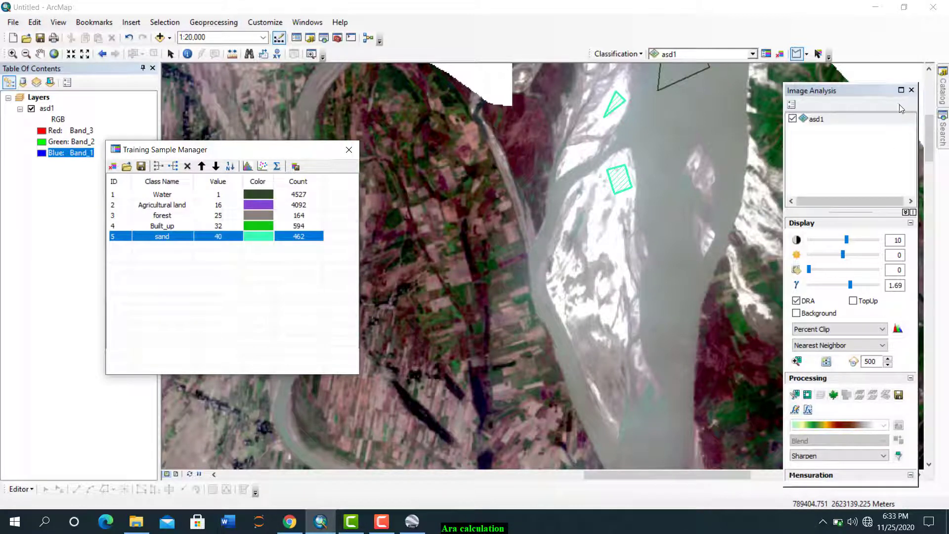
Step: Close Image Analysis, start a Maximum Likelihood Classification and remove asd1 from its input raster bands
{"action": "left_click", "coordinate": [911, 90]}
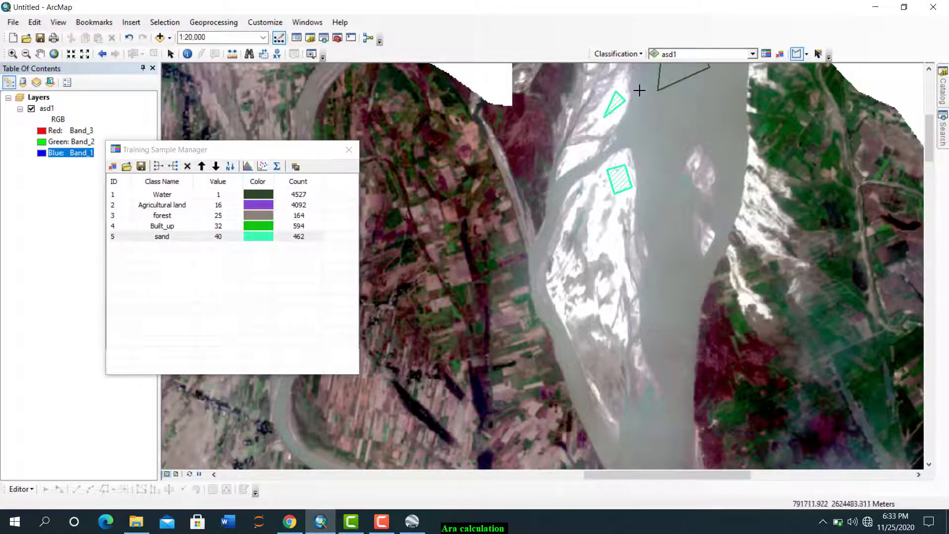
{"action": "left_click", "coordinate": [641, 54]}
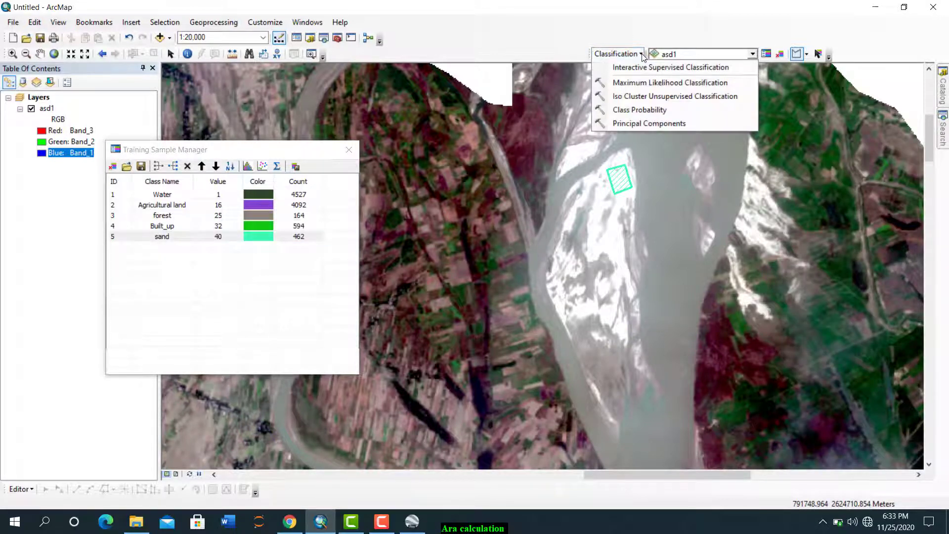
{"action": "left_click", "coordinate": [623, 82]}
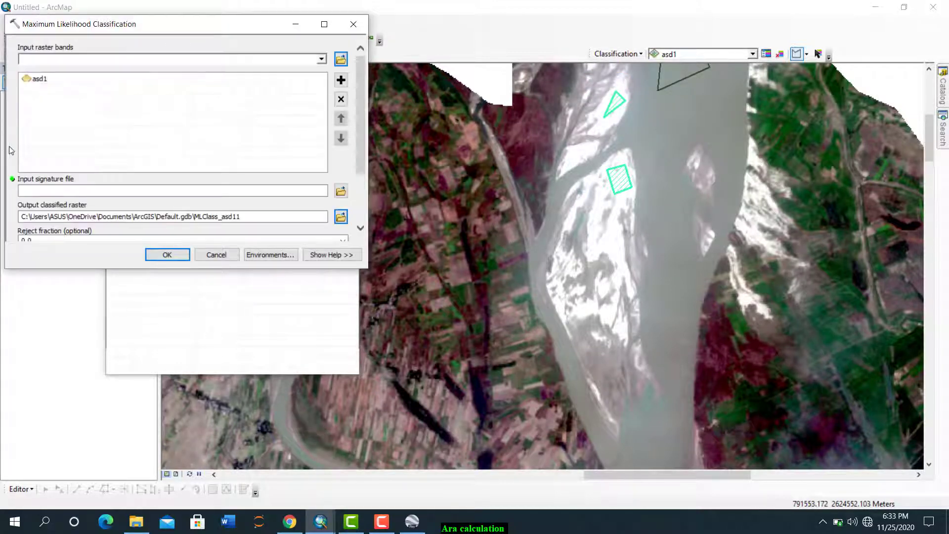
{"action": "left_click", "coordinate": [41, 82]}
{"action": "left_click", "coordinate": [340, 100]}
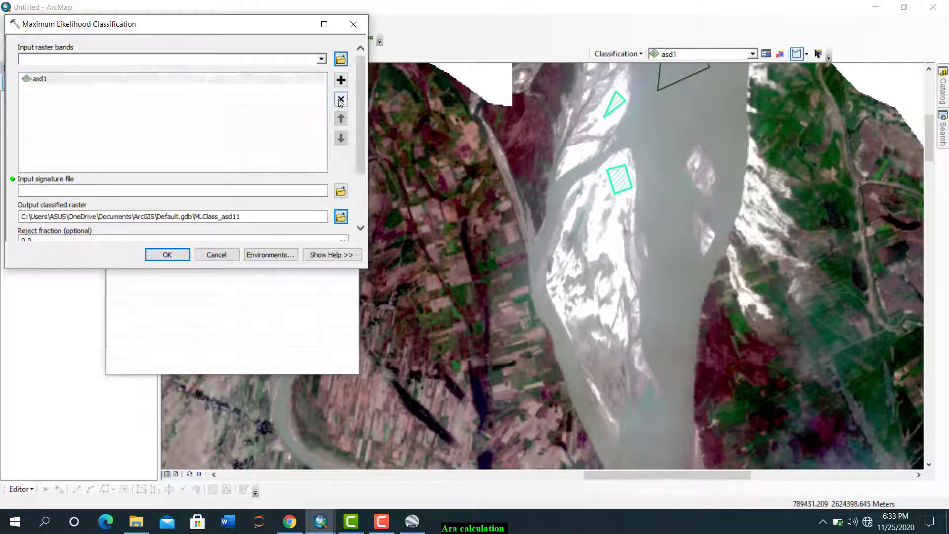
Step: Set asd1 as the input raster band and sig.gsg from the Desktop as the input signature file
{"action": "left_click", "coordinate": [322, 60]}
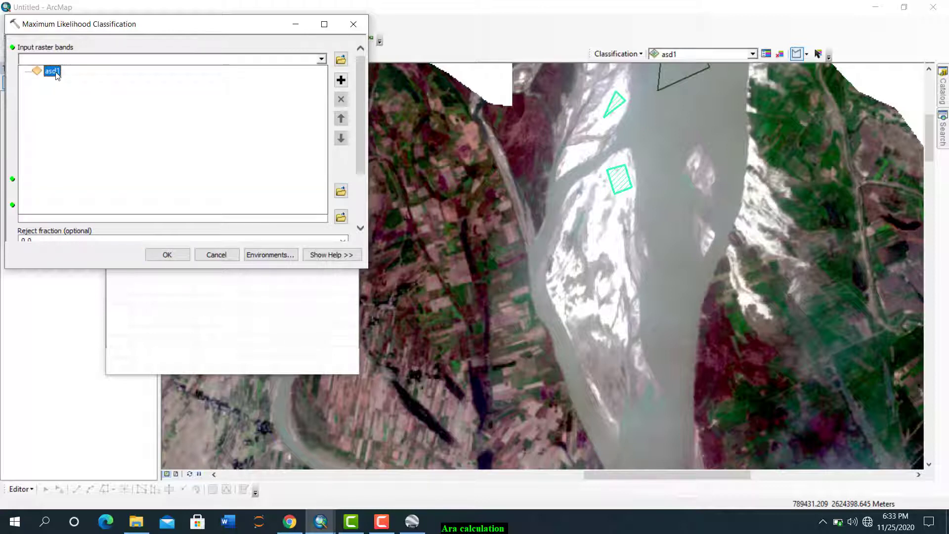
{"action": "left_click", "coordinate": [50, 72]}
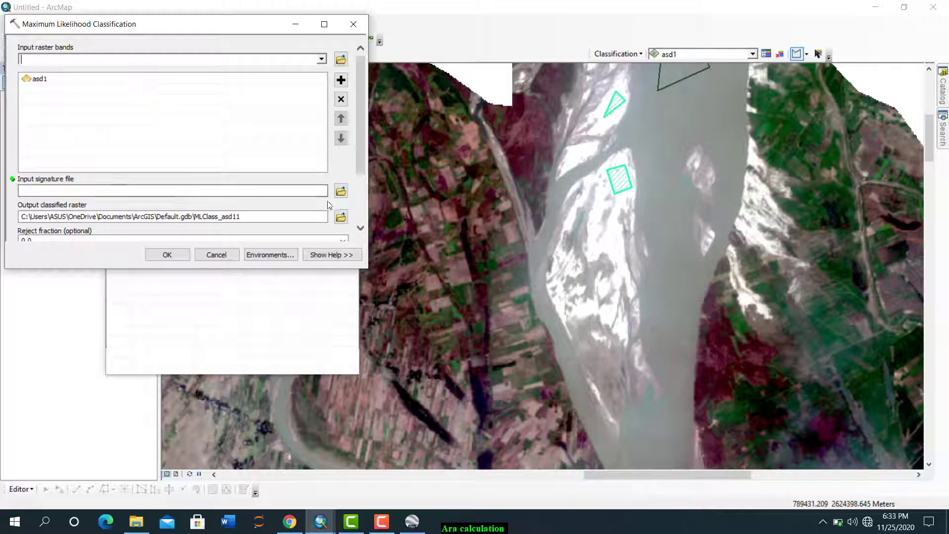
{"action": "left_click", "coordinate": [341, 192]}
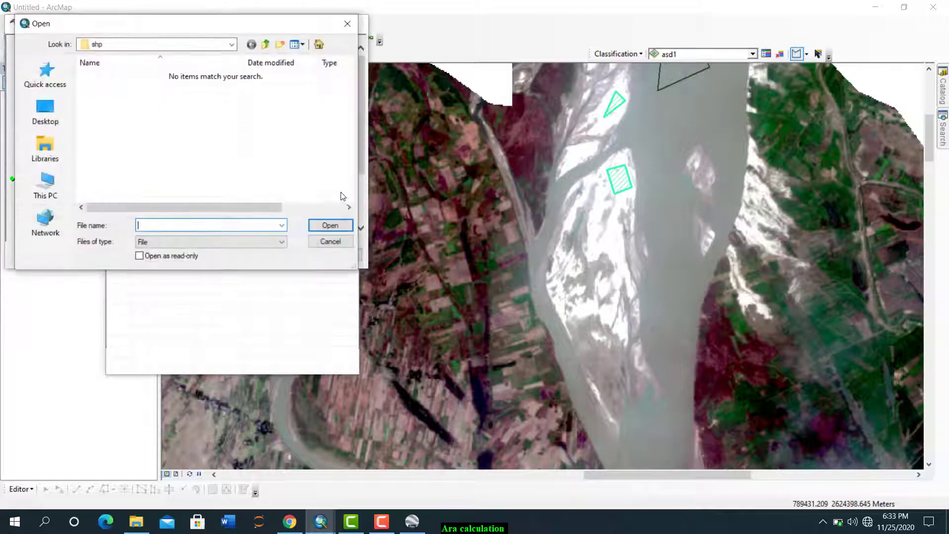
{"action": "left_click", "coordinate": [50, 115]}
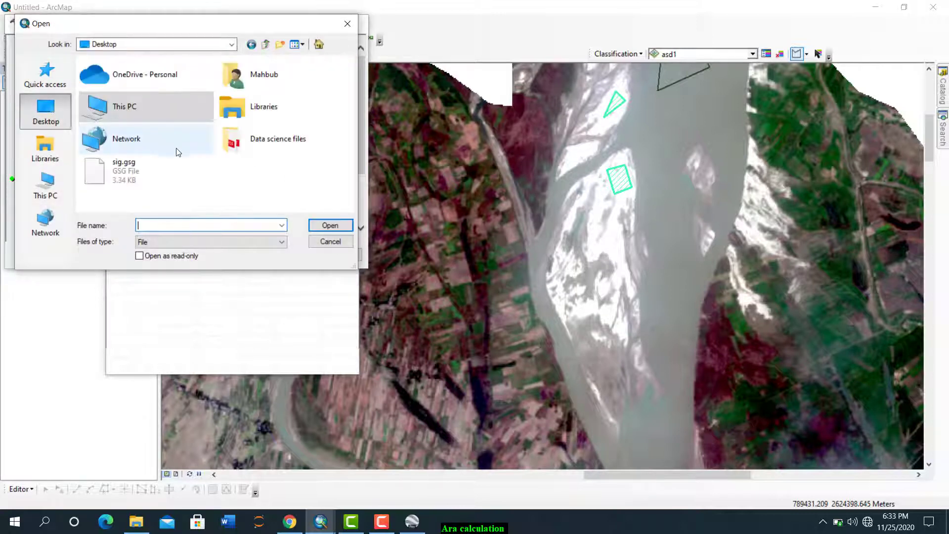
{"action": "left_click", "coordinate": [125, 169]}
{"action": "left_click", "coordinate": [330, 226]}
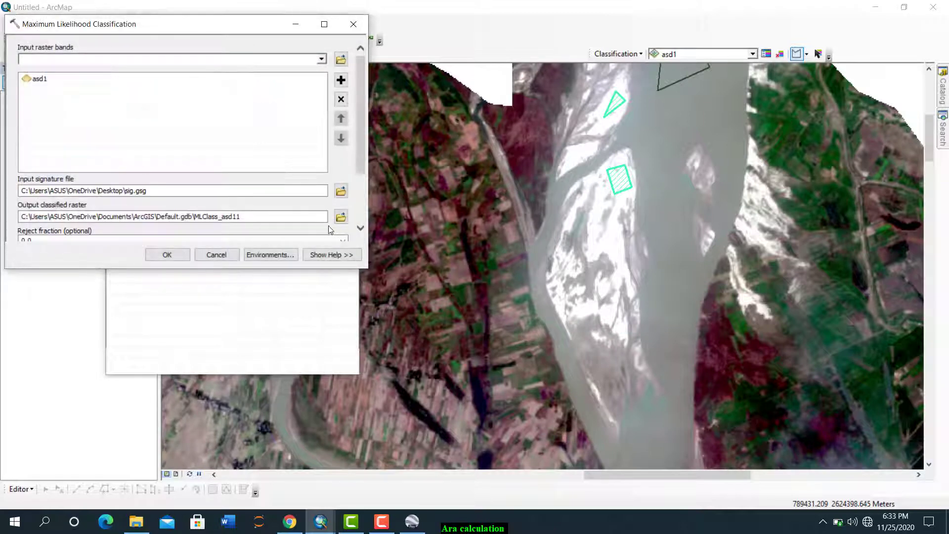
Step: Set the output classified raster to siiigg in New File Geodatabase.gdb and run the Maximum Likelihood Classification
{"action": "left_click", "coordinate": [342, 217]}
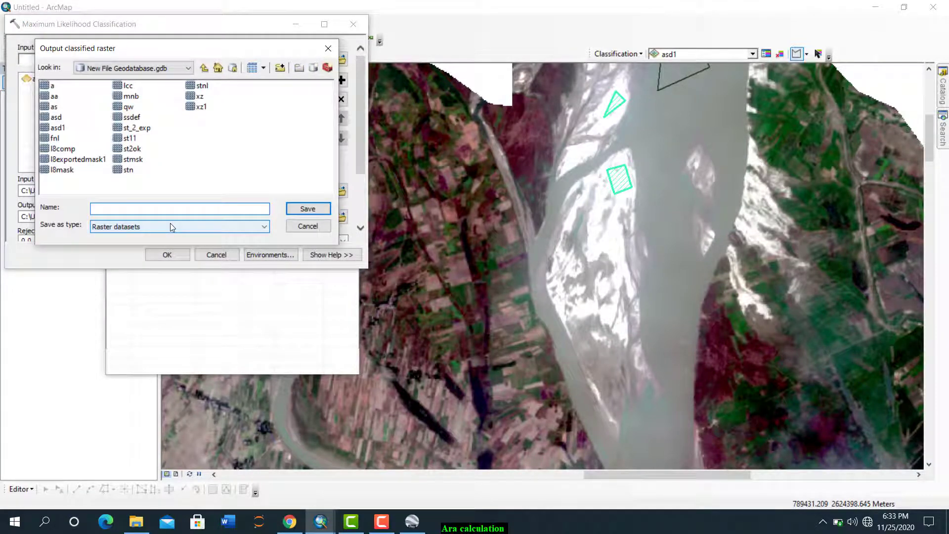
{"action": "type", "text": "siigg"}
{"action": "left_click", "coordinate": [301, 208]}
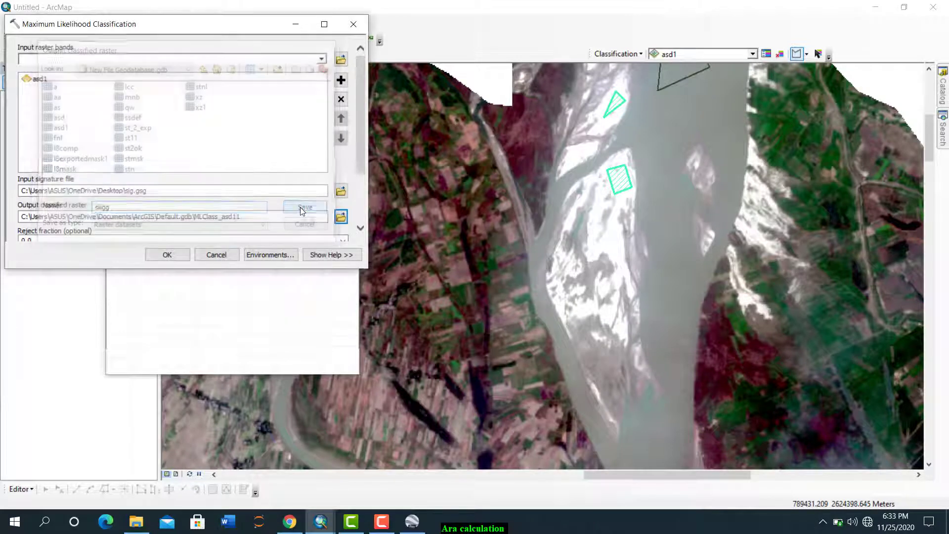
{"action": "left_click", "coordinate": [168, 254]}
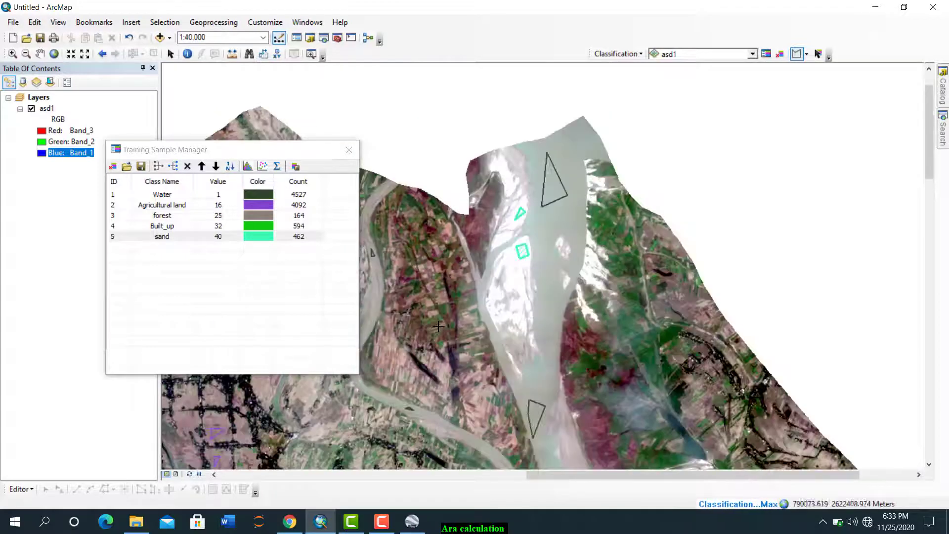
{"action": "left_click", "coordinate": [54, 53]}
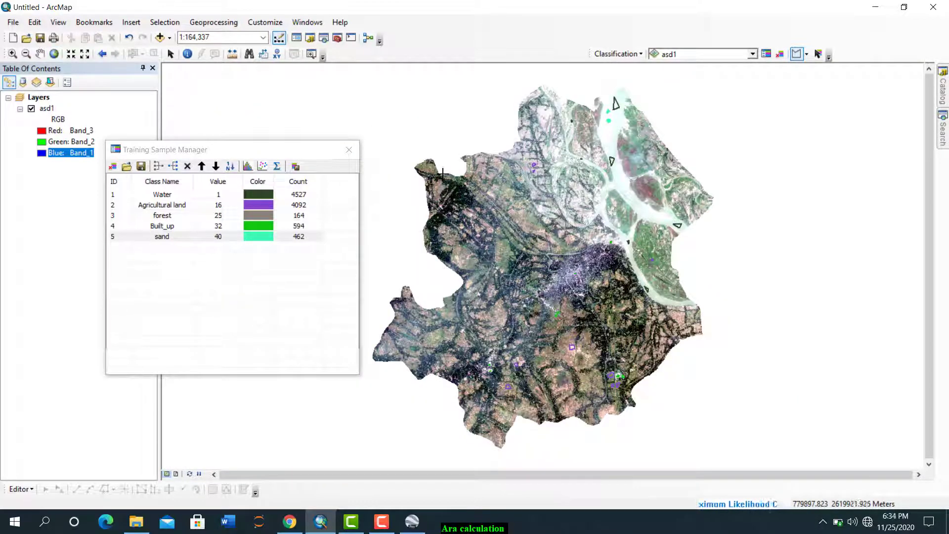
{"action": "left_click", "coordinate": [41, 54]}
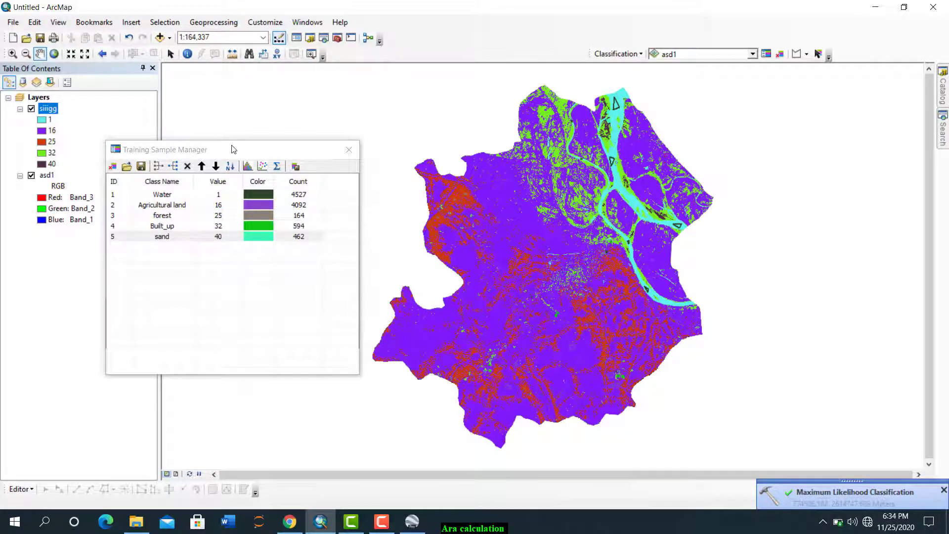
Step: Apply the Rose symbol to class 16 of the siiigg layer
{"action": "left_click_drag", "start_coordinate": [231, 148], "coordinate": [254, 147]}
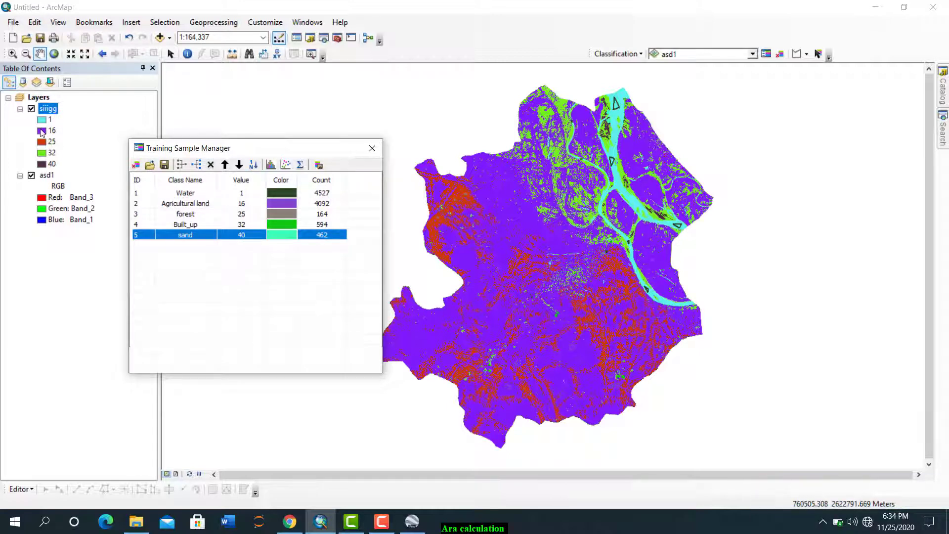
{"action": "left_click", "coordinate": [42, 131]}
{"action": "left_click", "coordinate": [450, 237]}
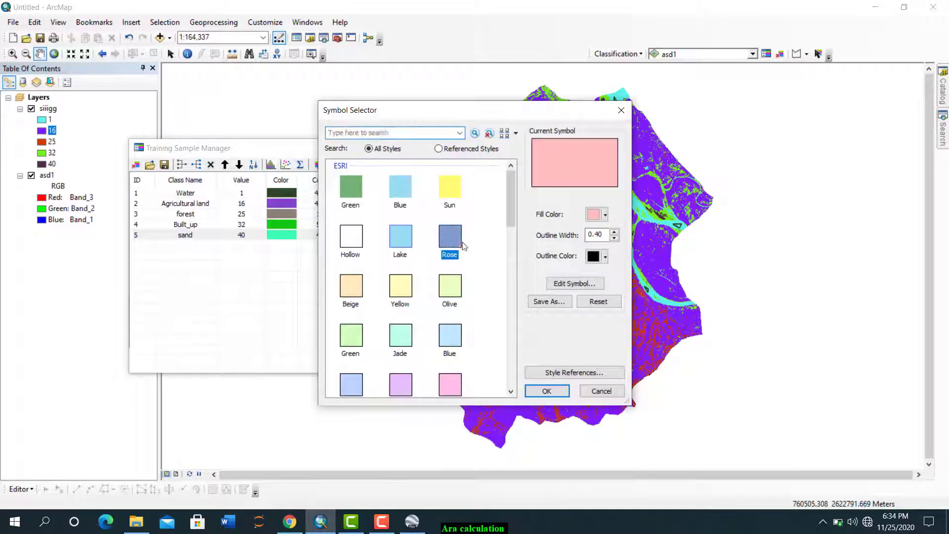
{"action": "left_click", "coordinate": [547, 390]}
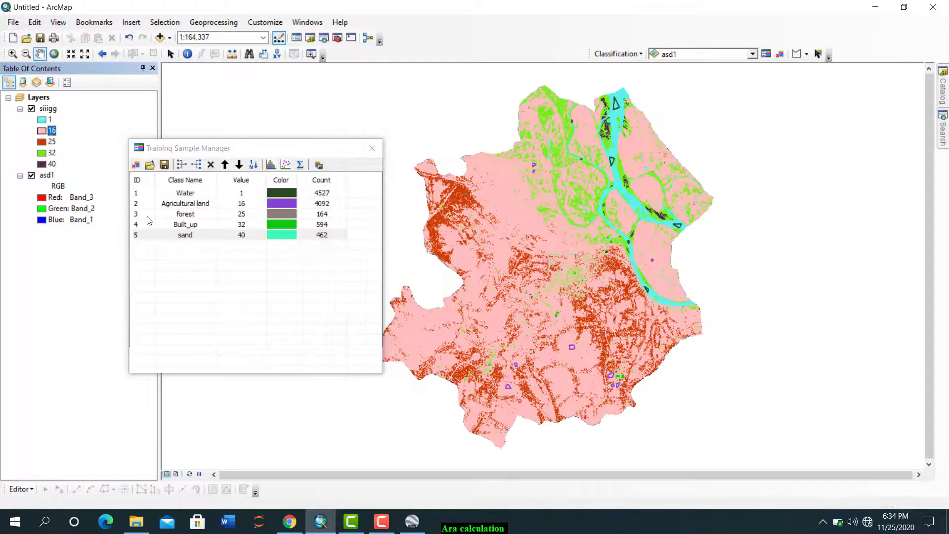
Step: Apply the borderless dark Green symbol to class 16, agricultural land, in the siiigg layer
{"action": "left_click", "coordinate": [40, 132]}
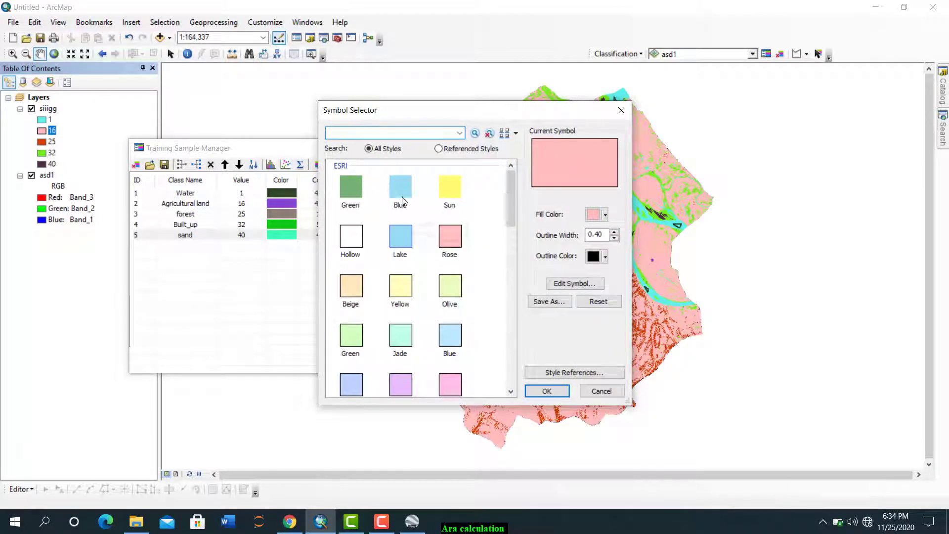
{"action": "left_click", "coordinate": [354, 191]}
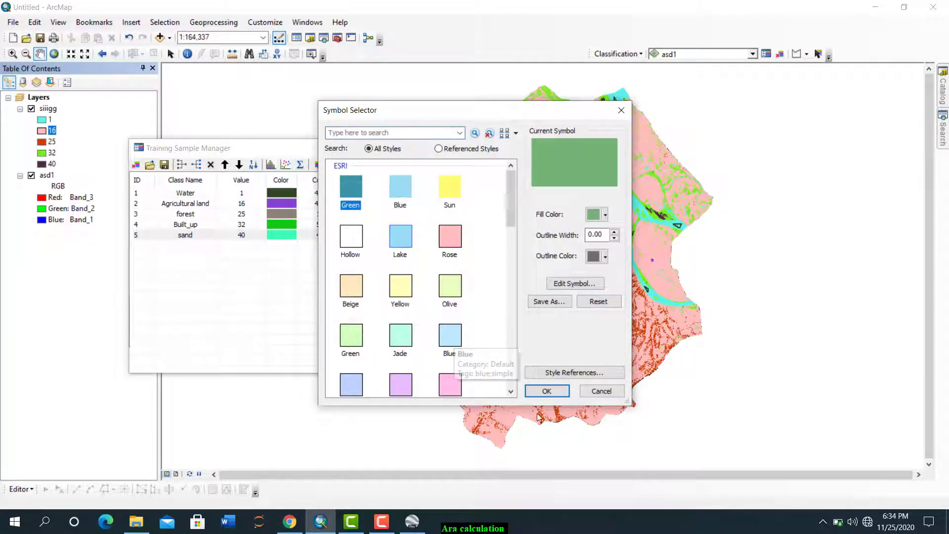
{"action": "left_click", "coordinate": [546, 391]}
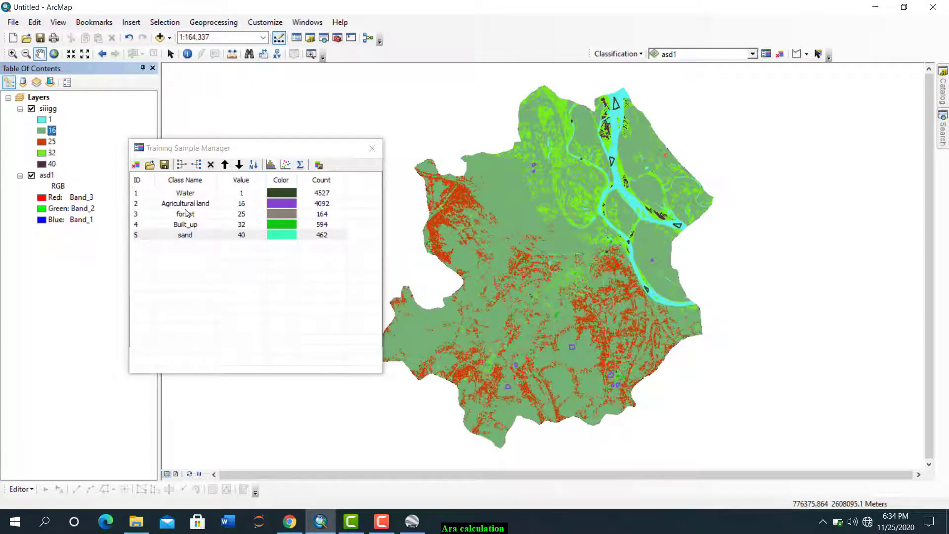
Step: Apply the Sun symbol to class 25, forest, in the siiigg layer
{"action": "double_click", "coordinate": [41, 143]}
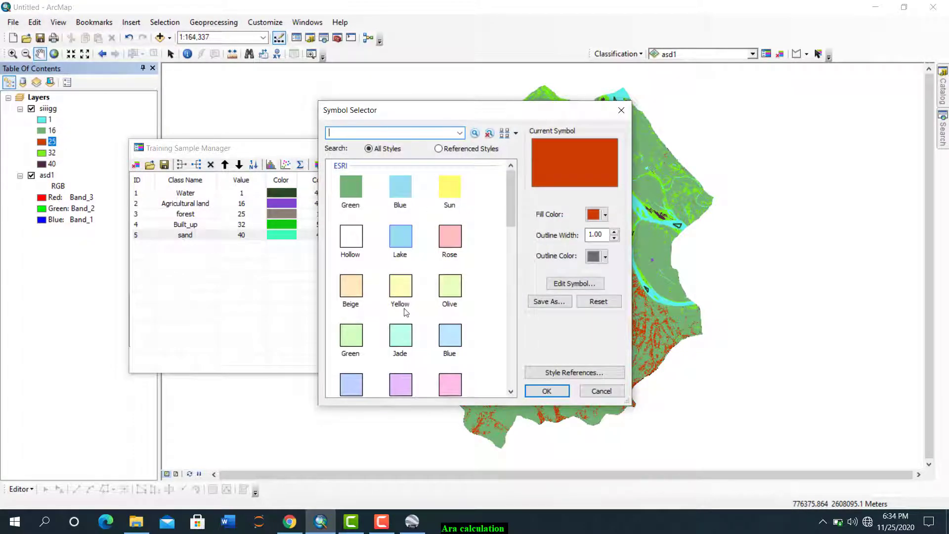
{"action": "left_click", "coordinate": [450, 187]}
{"action": "left_click", "coordinate": [543, 390]}
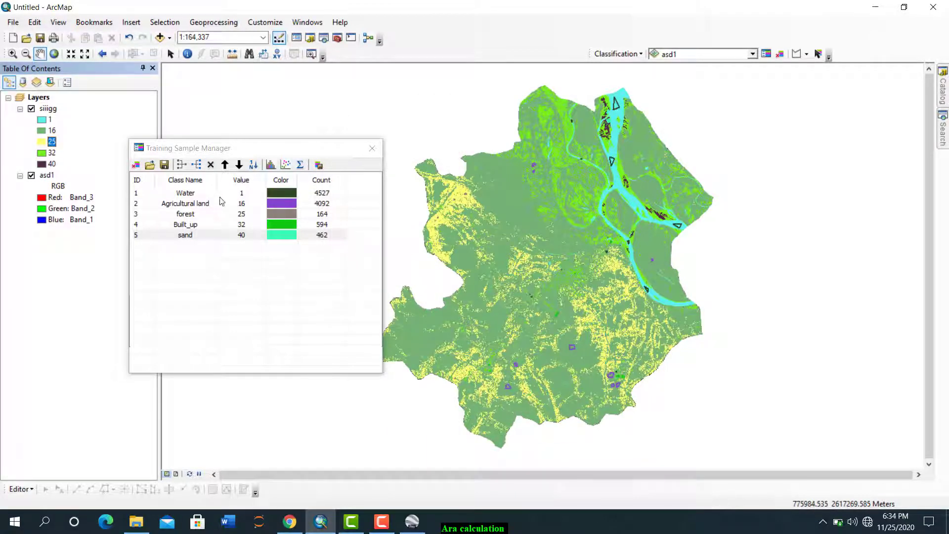
Step: Set the fill color of class 1, water, in the siiigg layer to a strong blue
{"action": "double_click", "coordinate": [42, 119]}
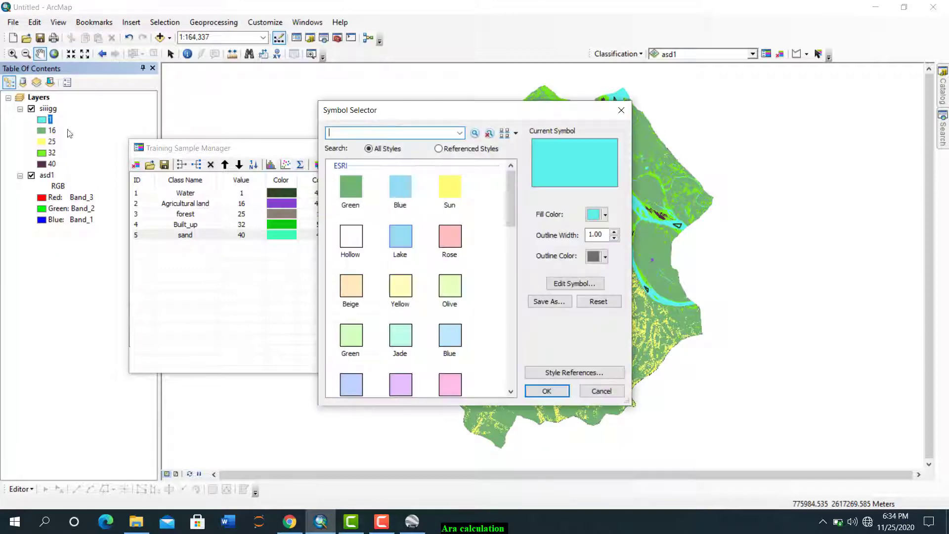
{"action": "left_click", "coordinate": [605, 215]}
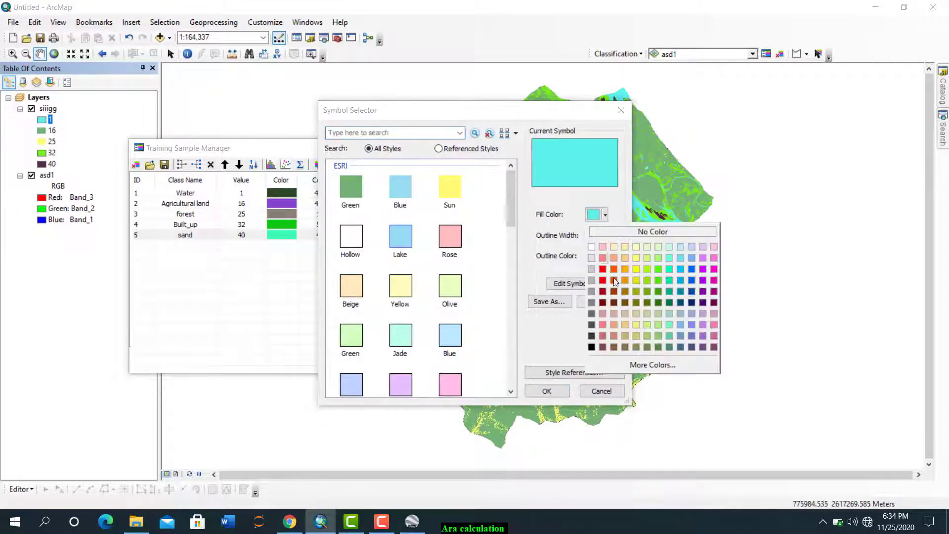
{"action": "left_click", "coordinate": [691, 280]}
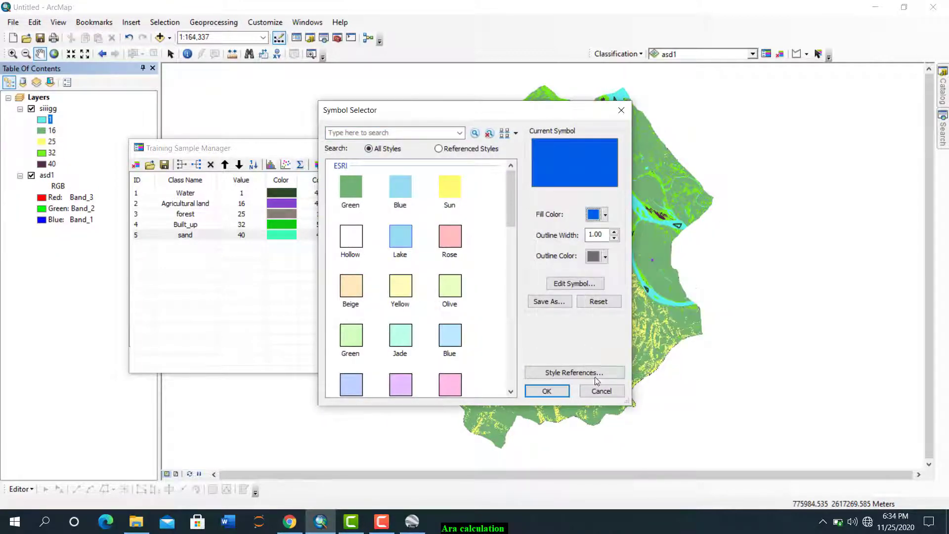
{"action": "left_click", "coordinate": [546, 390]}
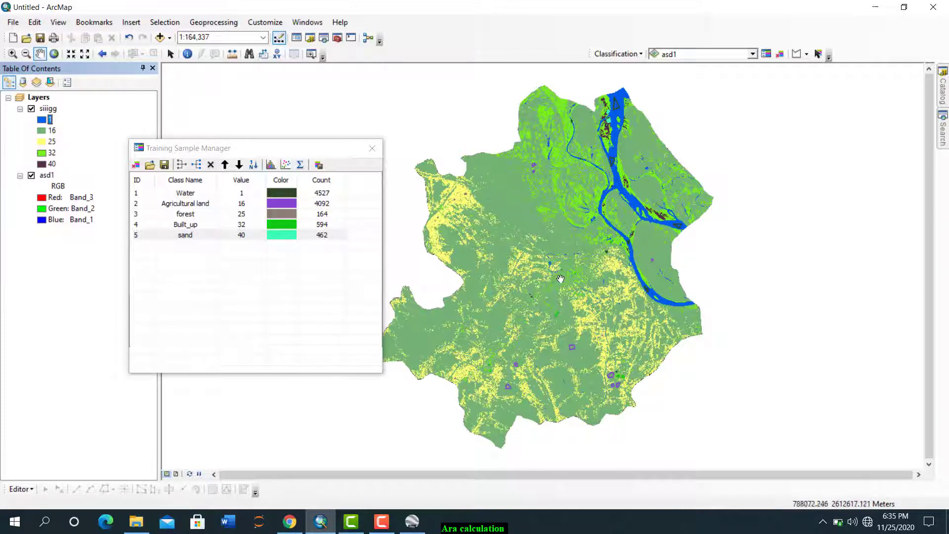
Step: Examine the classified raster at closer scales around the river and the built-up area in the centre
{"action": "scroll", "coordinate": [610, 247], "scroll_direction": "up", "scroll_amount": 1}
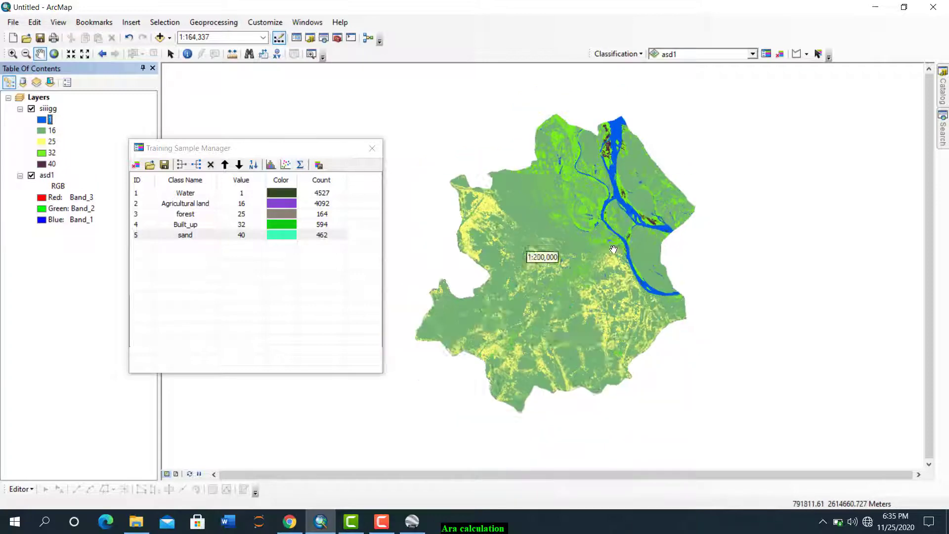
{"action": "scroll", "coordinate": [610, 246], "scroll_direction": "down", "scroll_amount": 3}
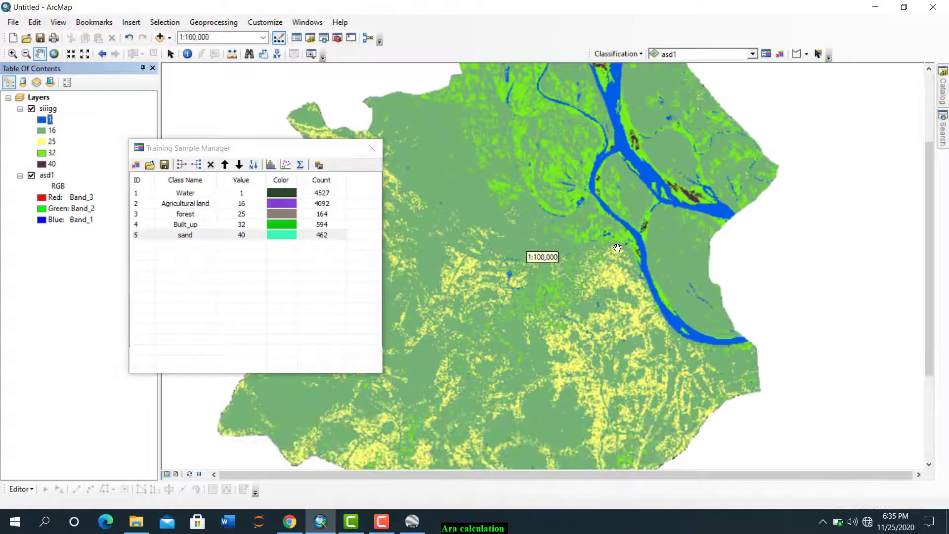
{"action": "scroll", "coordinate": [621, 242], "scroll_direction": "down", "scroll_amount": 2}
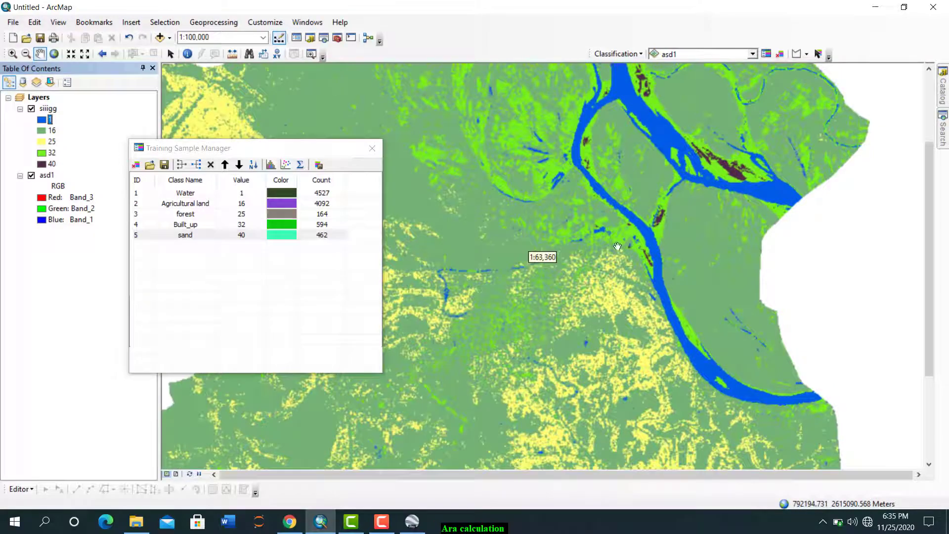
{"action": "scroll", "coordinate": [494, 326], "scroll_direction": "down", "scroll_amount": 1}
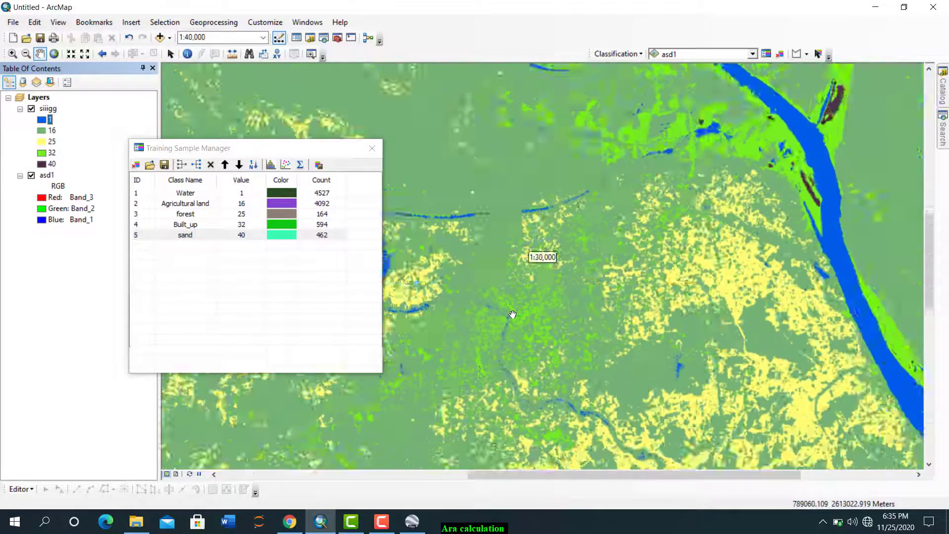
{"action": "scroll", "coordinate": [511, 317], "scroll_direction": "down", "scroll_amount": 1}
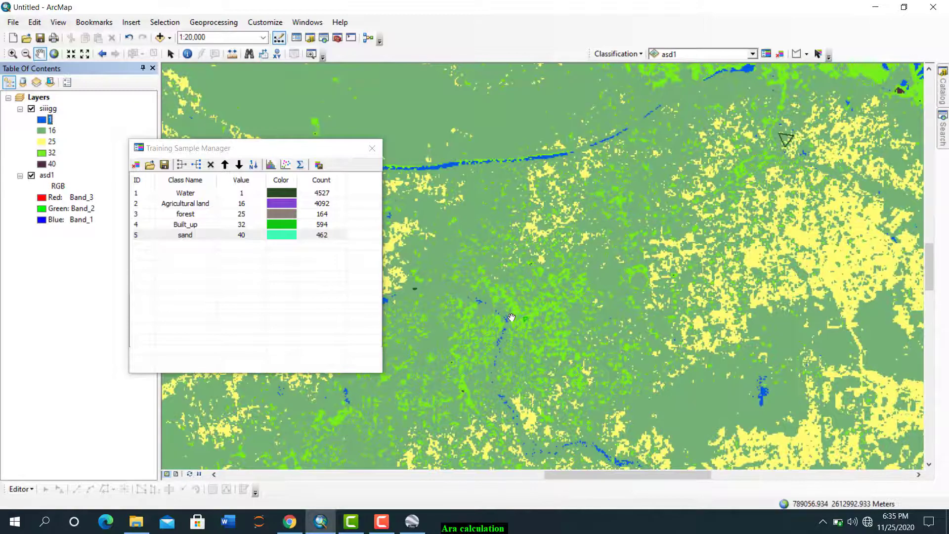
{"action": "scroll", "coordinate": [513, 320], "scroll_direction": "up", "scroll_amount": 1}
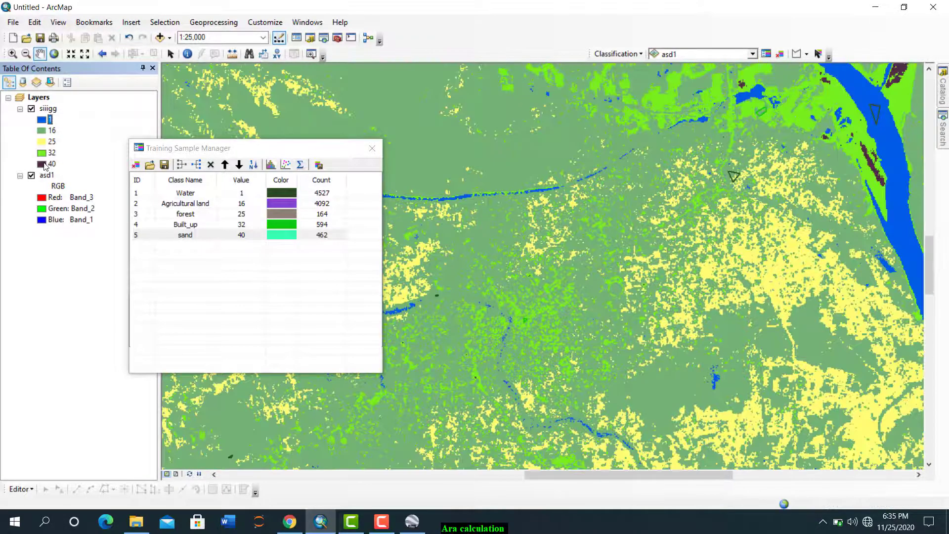
Step: Set the fill color of class 40, sand, in the siiigg layer to red
{"action": "double_click", "coordinate": [44, 164]}
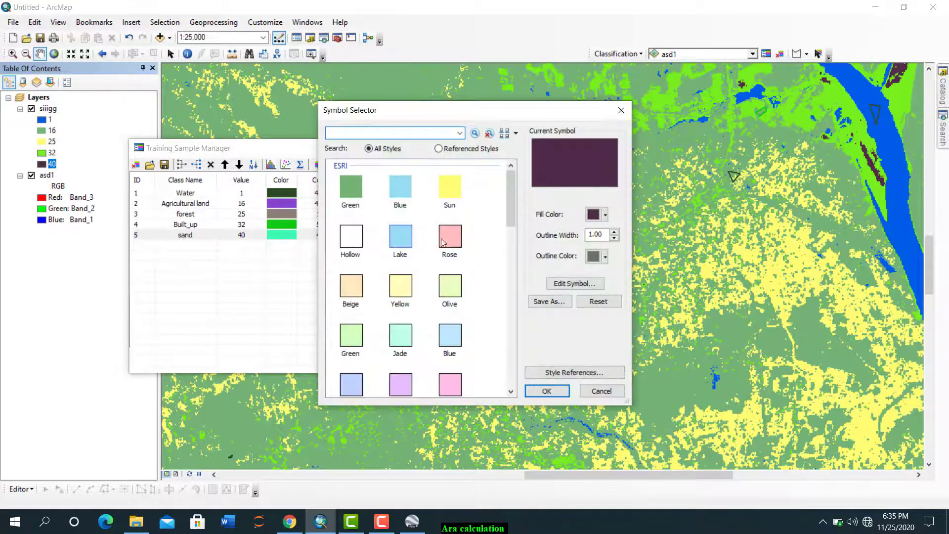
{"action": "left_click", "coordinate": [604, 215]}
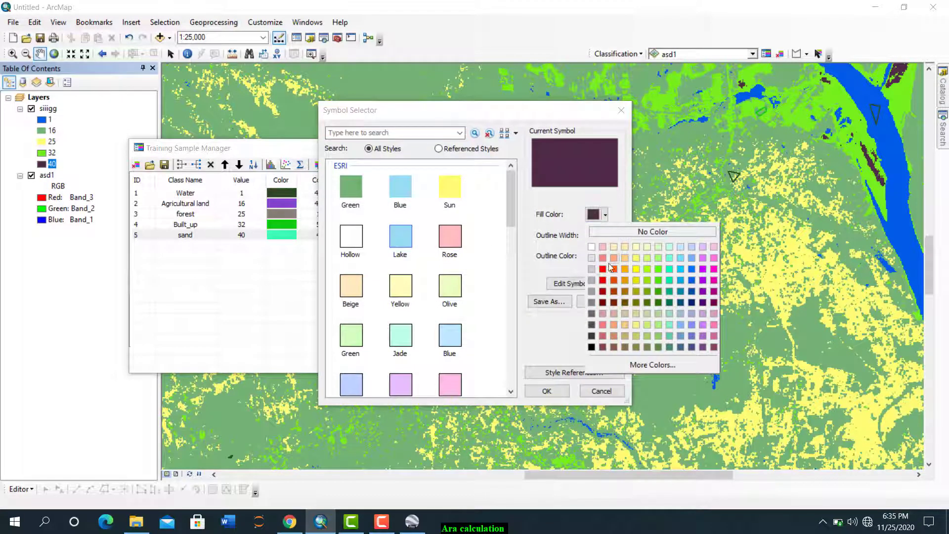
{"action": "left_click", "coordinate": [602, 278]}
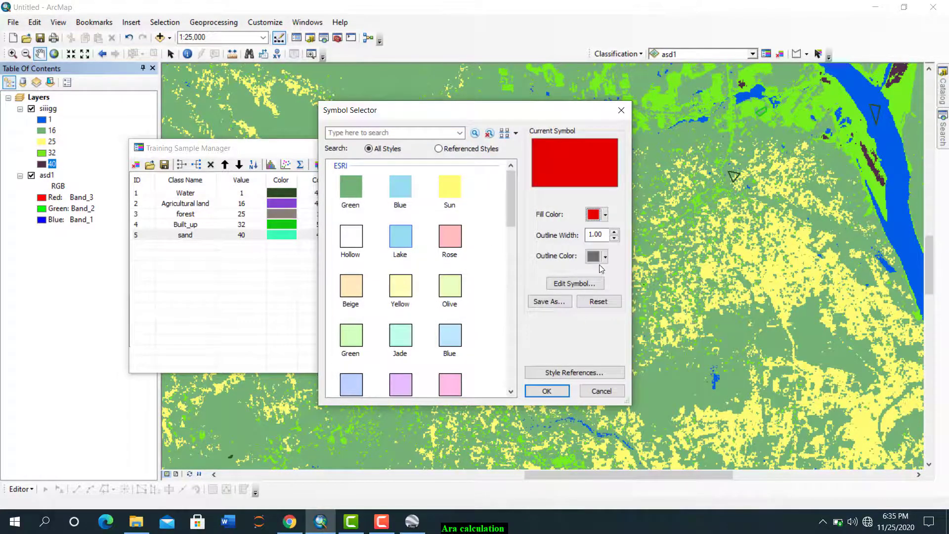
{"action": "left_click", "coordinate": [548, 392]}
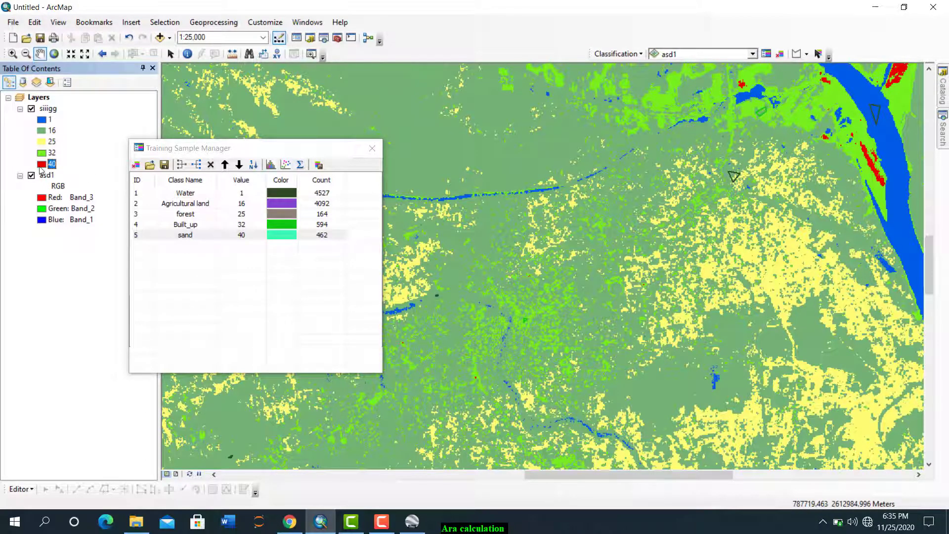
Step: Set the fill of class 40, sand, in the siiigg layer to No Color
{"action": "double_click", "coordinate": [41, 165]}
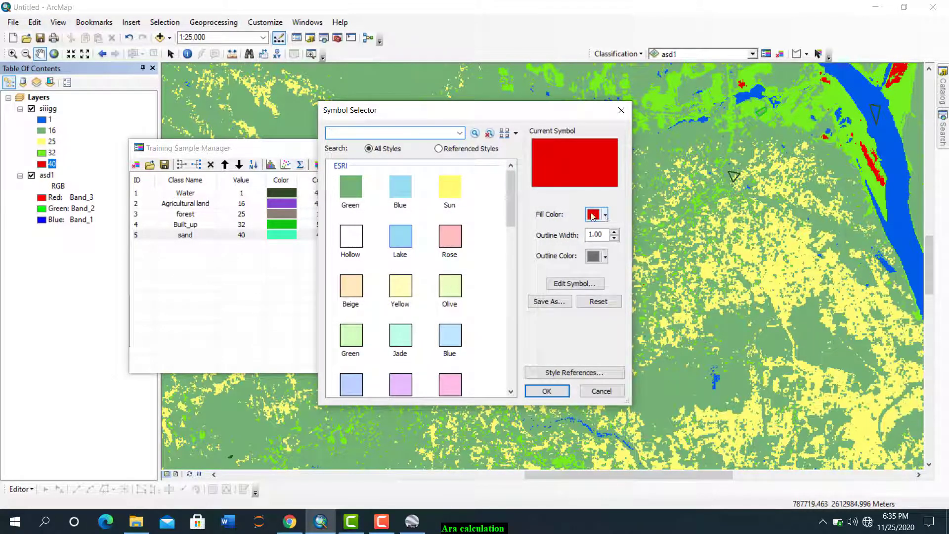
{"action": "left_click", "coordinate": [605, 216]}
{"action": "left_click", "coordinate": [652, 225]}
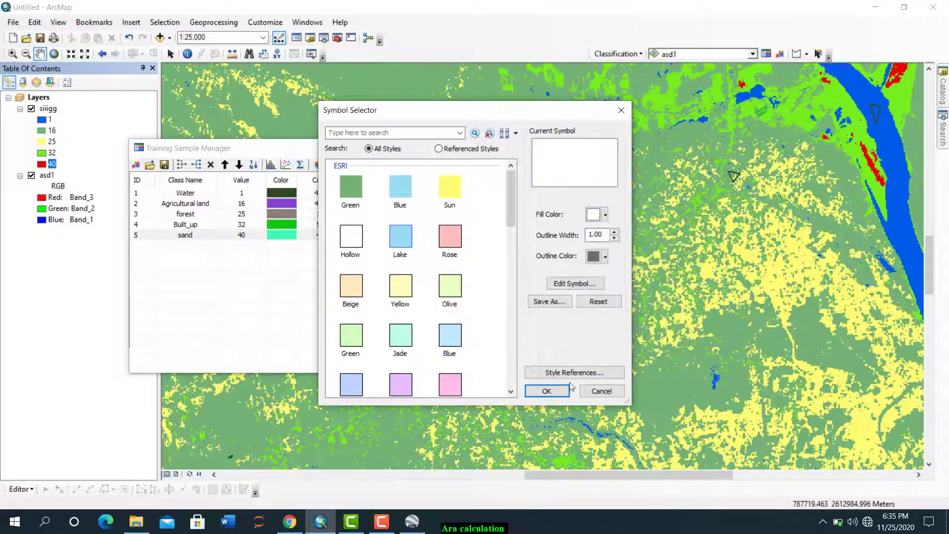
{"action": "left_click", "coordinate": [546, 390]}
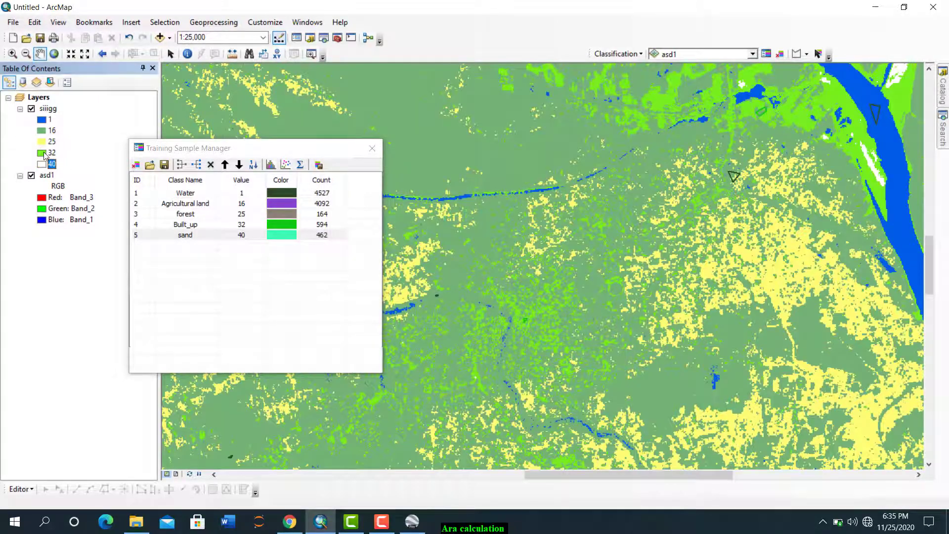
Step: Set the fill color of class 32, built-up, in the siiigg layer to red
{"action": "double_click", "coordinate": [42, 154]}
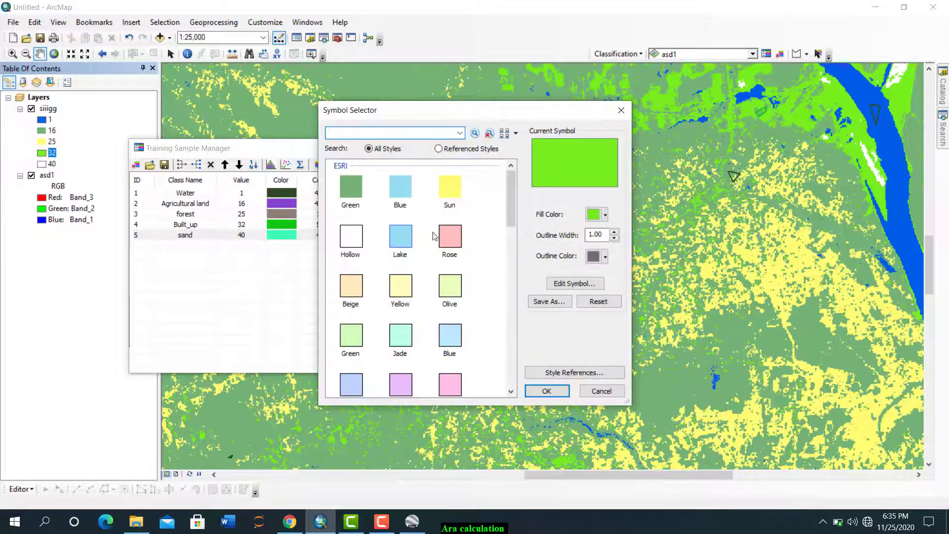
{"action": "left_click", "coordinate": [604, 215]}
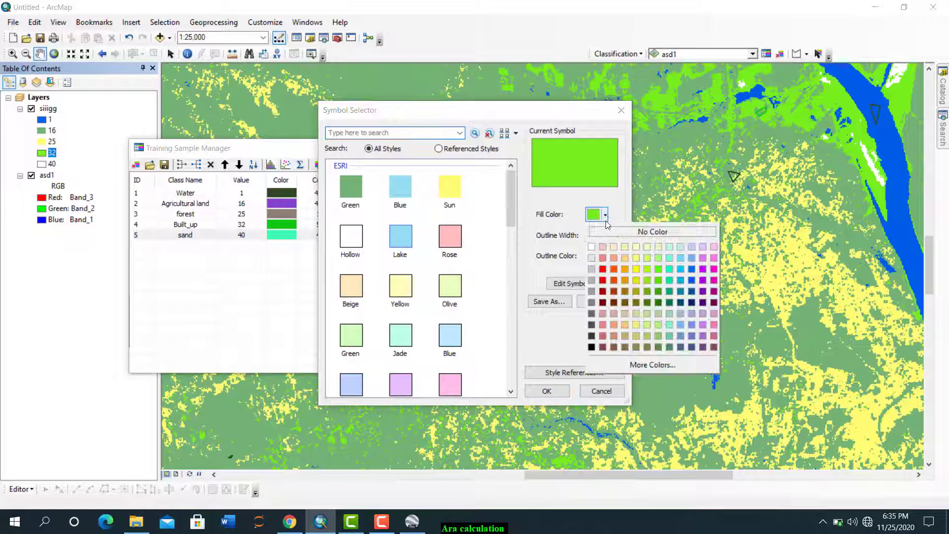
{"action": "left_click", "coordinate": [602, 269]}
{"action": "left_click", "coordinate": [547, 390]}
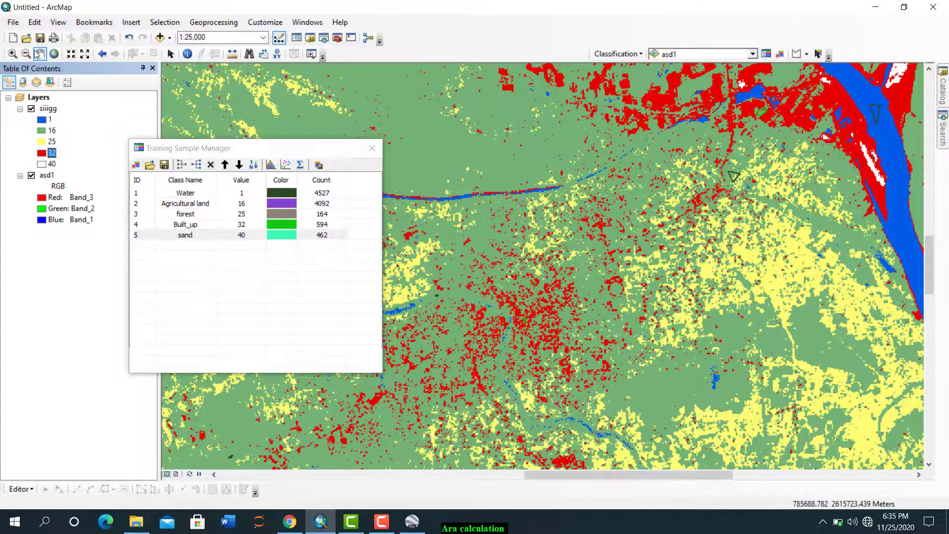
Step: Examine the recolored classified raster at full extent and at closer scales around the built-up area in the centre
{"action": "left_click", "coordinate": [55, 54]}
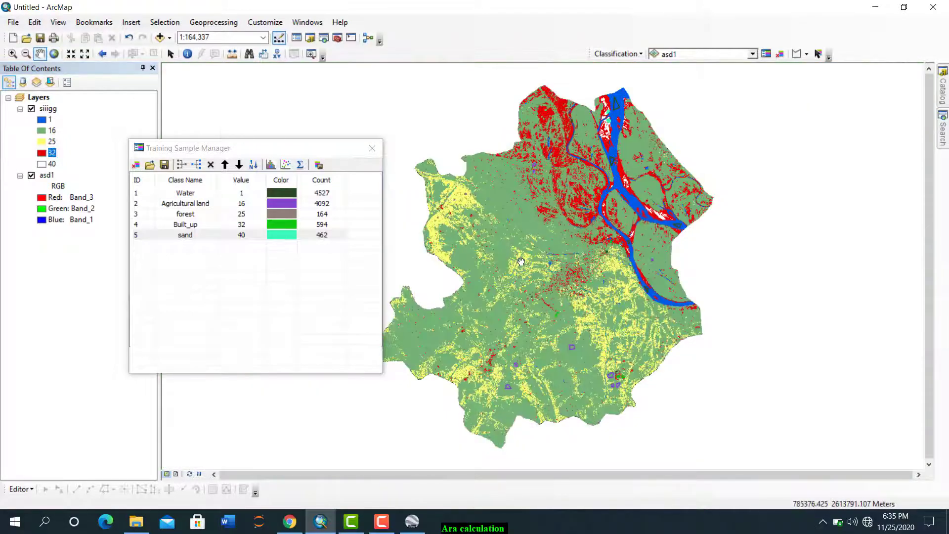
{"action": "scroll", "coordinate": [558, 279], "scroll_direction": "down", "scroll_amount": 3}
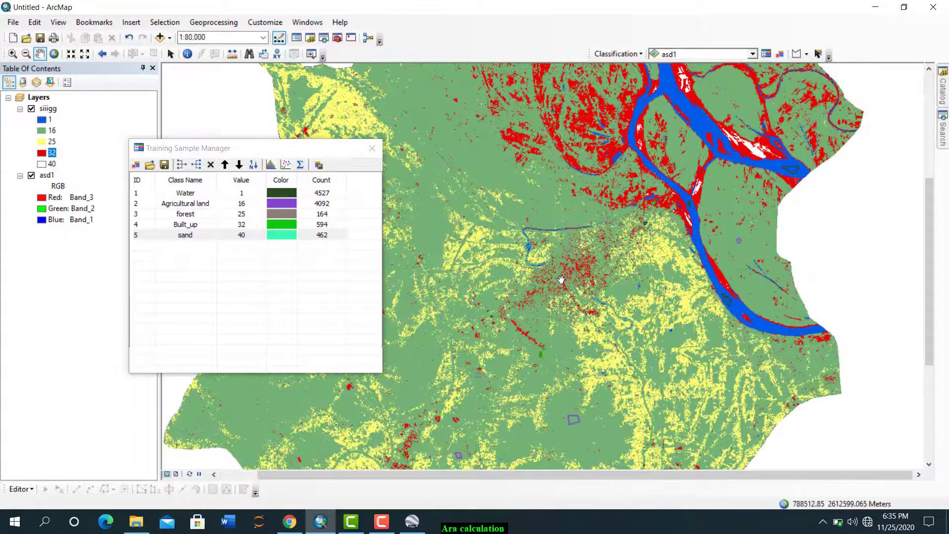
{"action": "scroll", "coordinate": [562, 282], "scroll_direction": "down", "scroll_amount": 1}
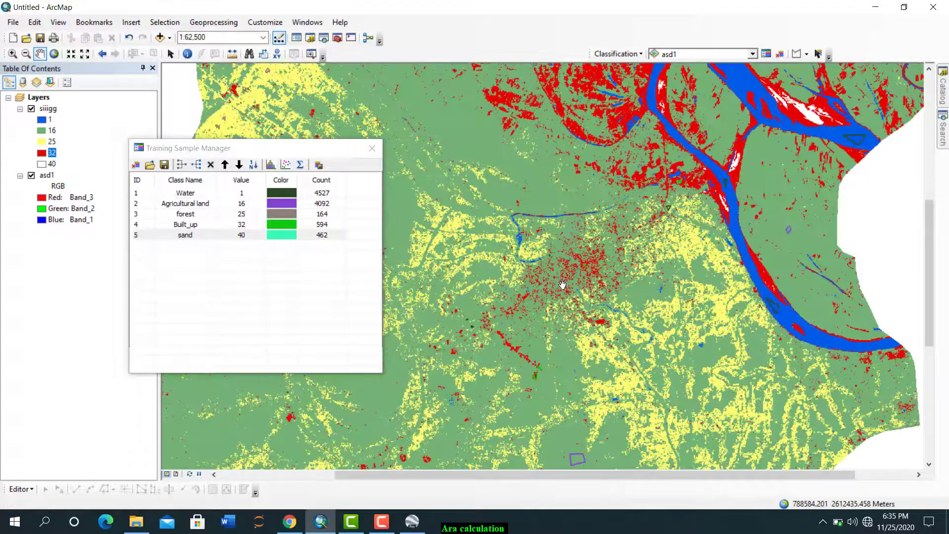
{"action": "scroll", "coordinate": [562, 285], "scroll_direction": "down", "scroll_amount": 1}
{"action": "scroll", "coordinate": [579, 265], "scroll_direction": "down", "scroll_amount": 2}
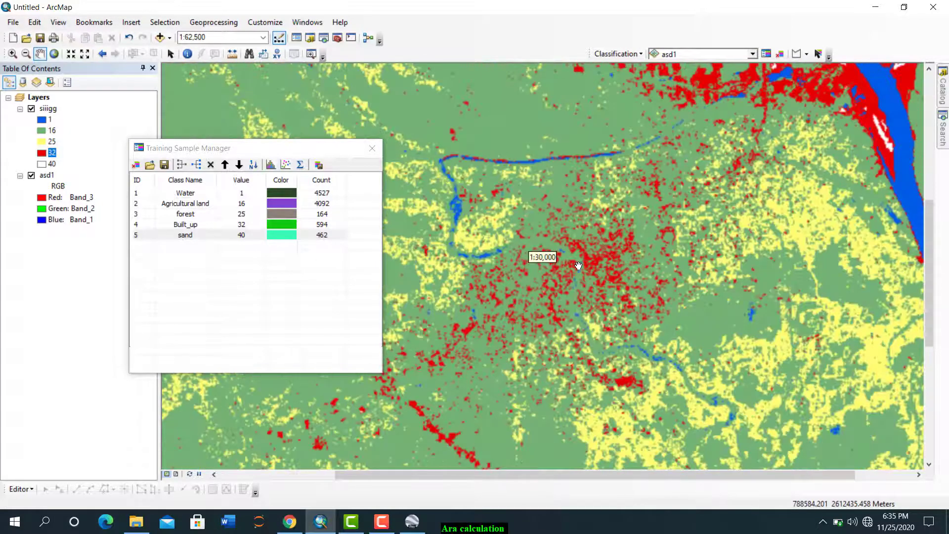
{"action": "scroll", "coordinate": [584, 269], "scroll_direction": "down", "scroll_amount": 1}
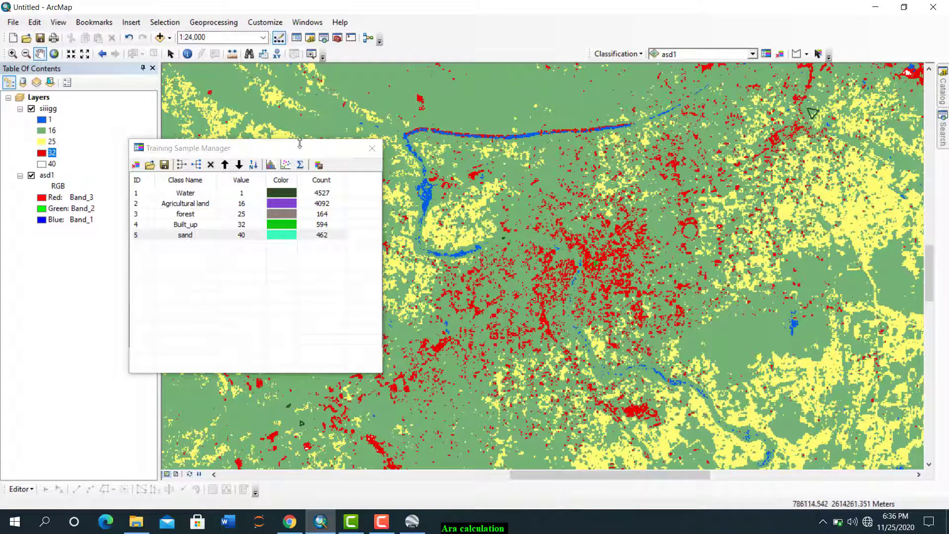
Step: View the band scatterplots for all five training classes, from Water to sand, and close them again
{"action": "left_click_drag", "start_coordinate": [300, 143], "coordinate": [469, 149]}
{"action": "left_click", "coordinate": [307, 198]}
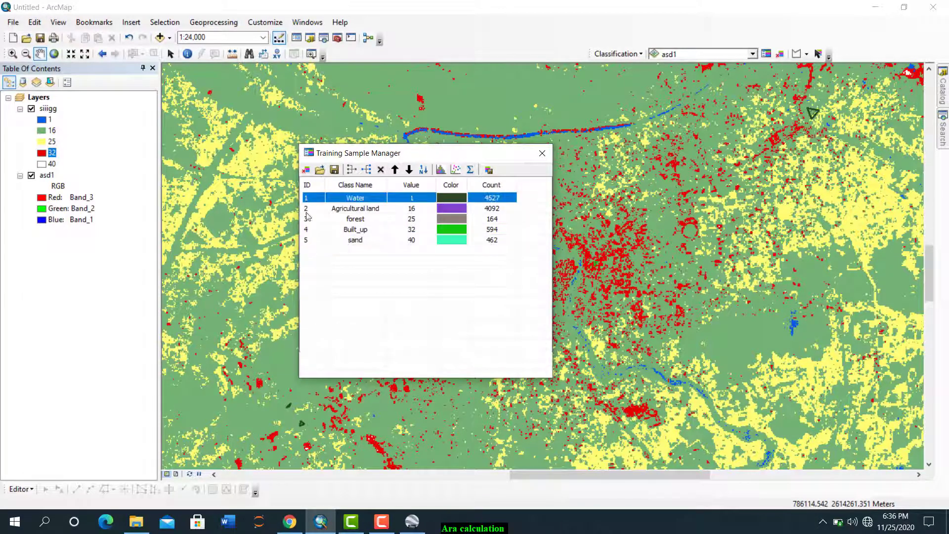
{"action": "left_click", "coordinate": [307, 242], "text": "shift"}
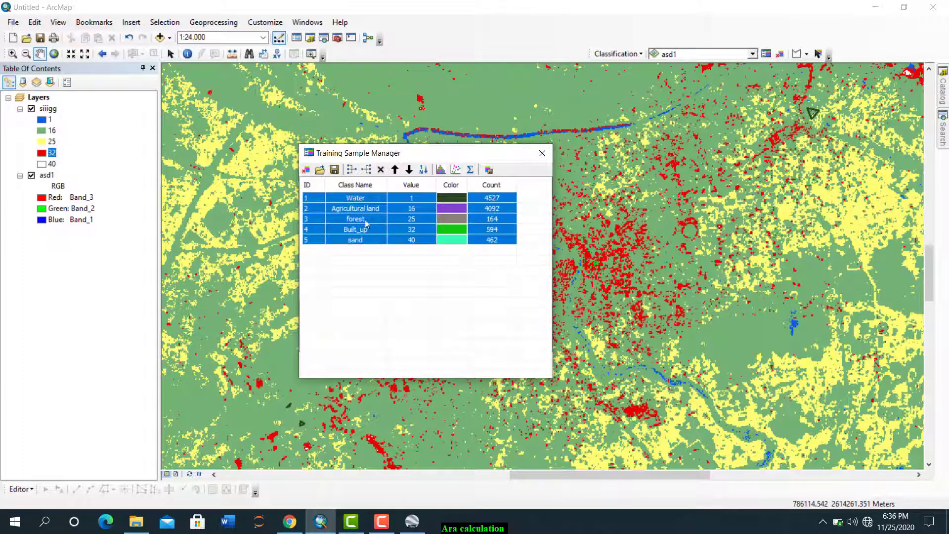
{"action": "left_click", "coordinate": [455, 171]}
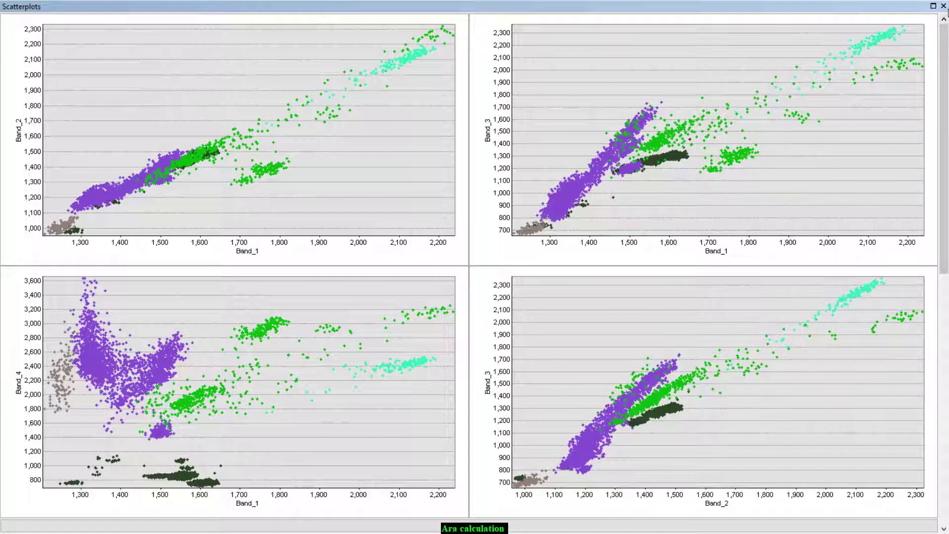
{"action": "left_click", "coordinate": [943, 6]}
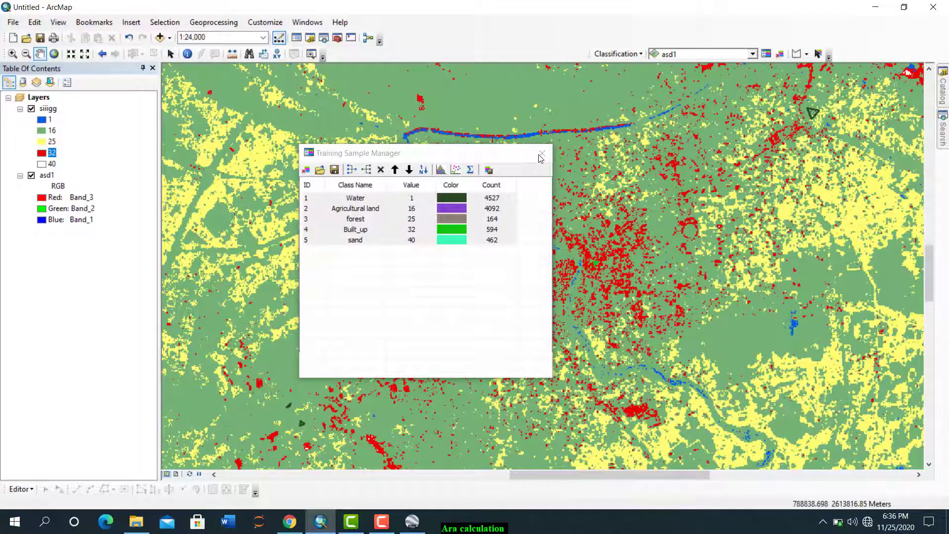
Step: Check the raster information in the siiigg layer's source properties
{"action": "right_click", "coordinate": [46, 109]}
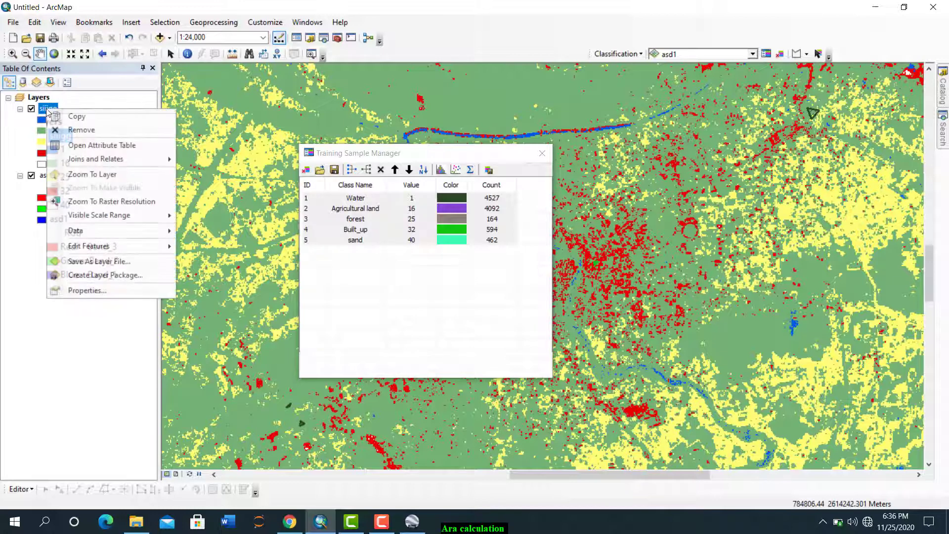
{"action": "left_click", "coordinate": [87, 291]}
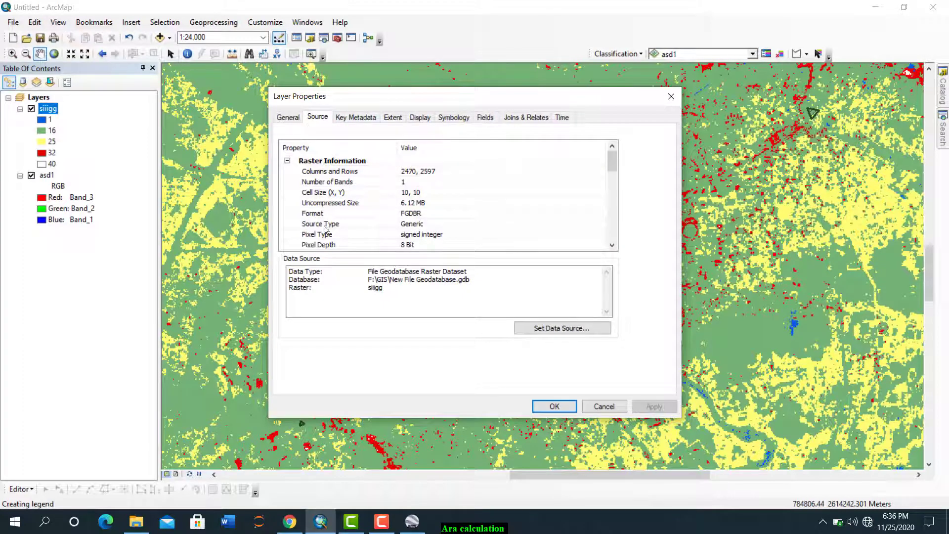
{"action": "left_click", "coordinate": [671, 96]}
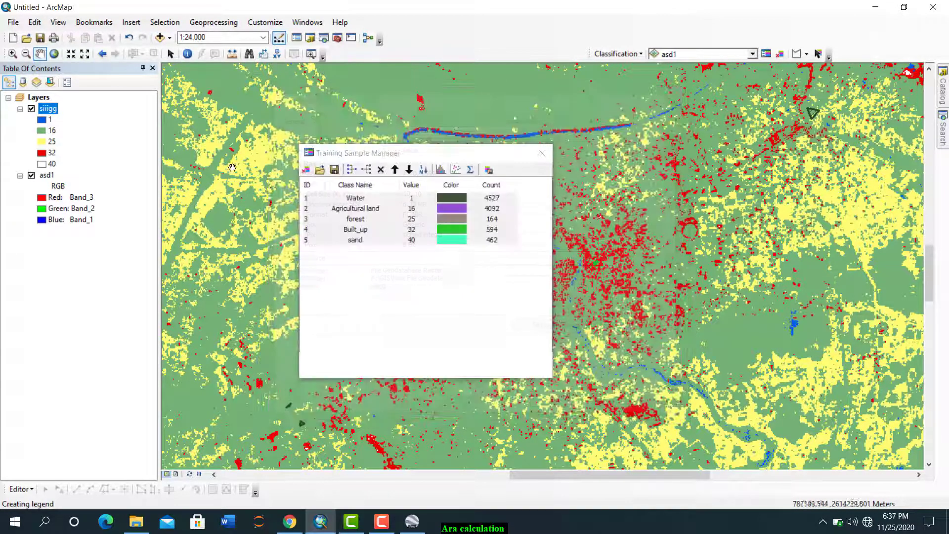
Step: Open the siiigg layer's attribute table and place it beside the Training Sample Manager so both can be read
{"action": "right_click", "coordinate": [48, 108]}
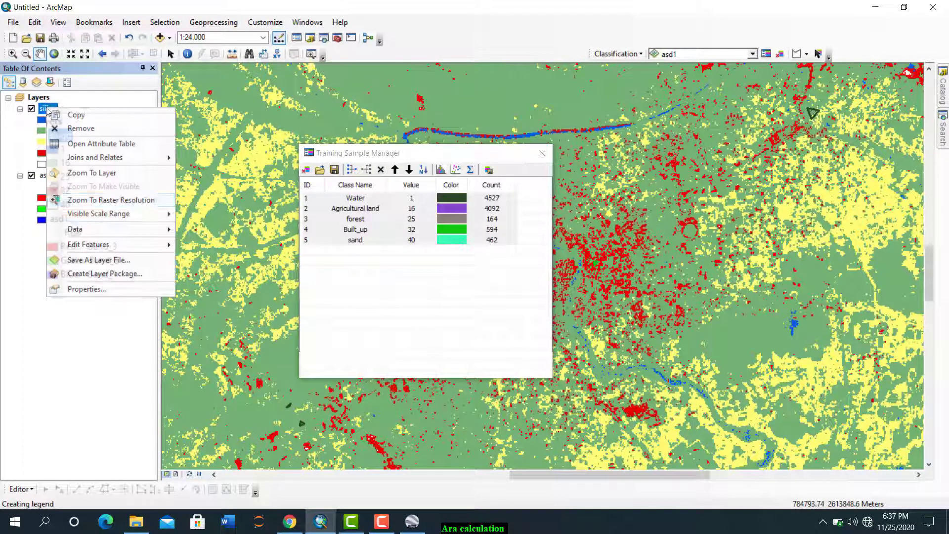
{"action": "left_click", "coordinate": [90, 143]}
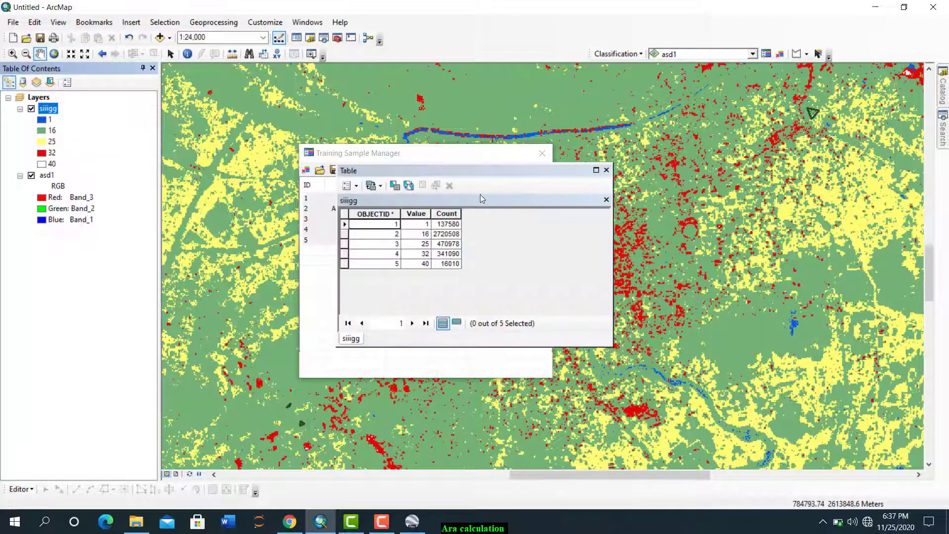
{"action": "left_click_drag", "start_coordinate": [516, 170], "coordinate": [666, 168]}
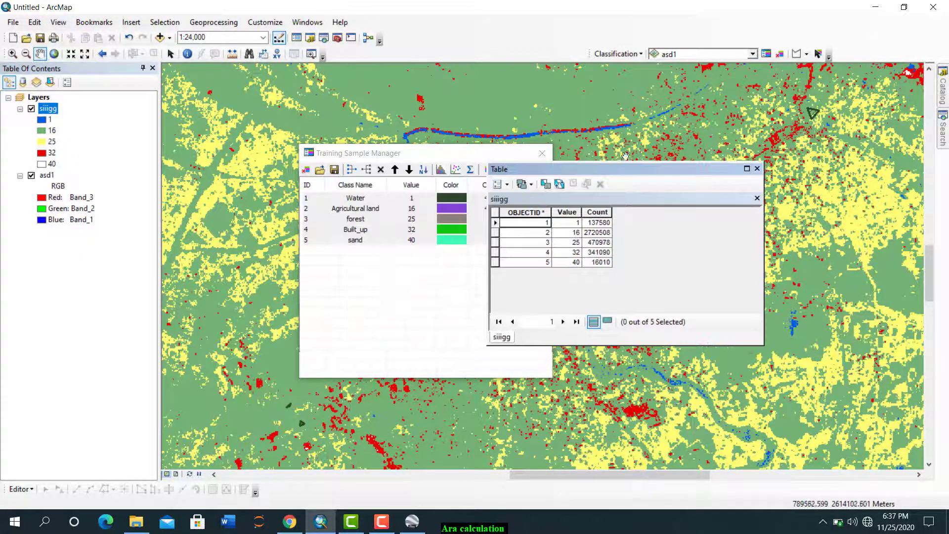
{"action": "left_click_drag", "start_coordinate": [489, 153], "coordinate": [325, 224]}
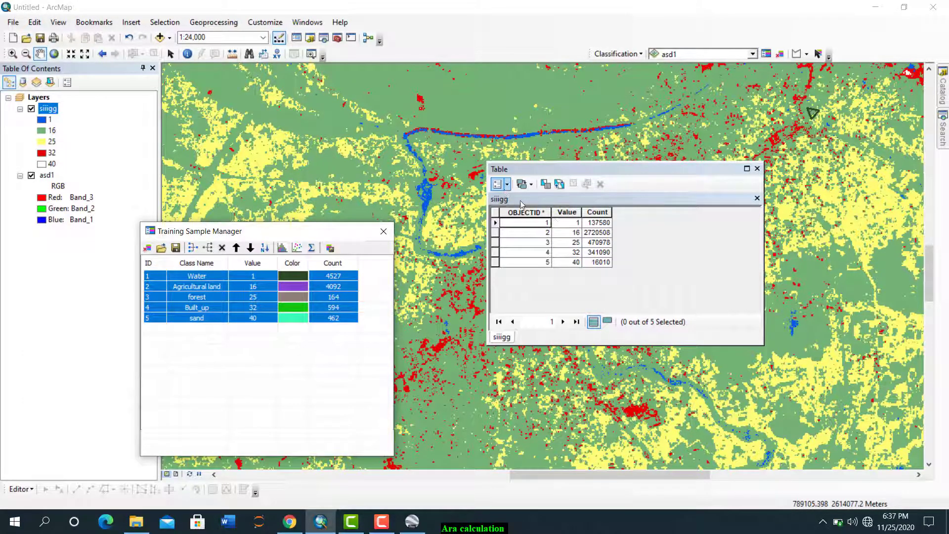
Step: Add a field named Area to the siiigg attribute table, choosing its data type
{"action": "left_click", "coordinate": [507, 187]}
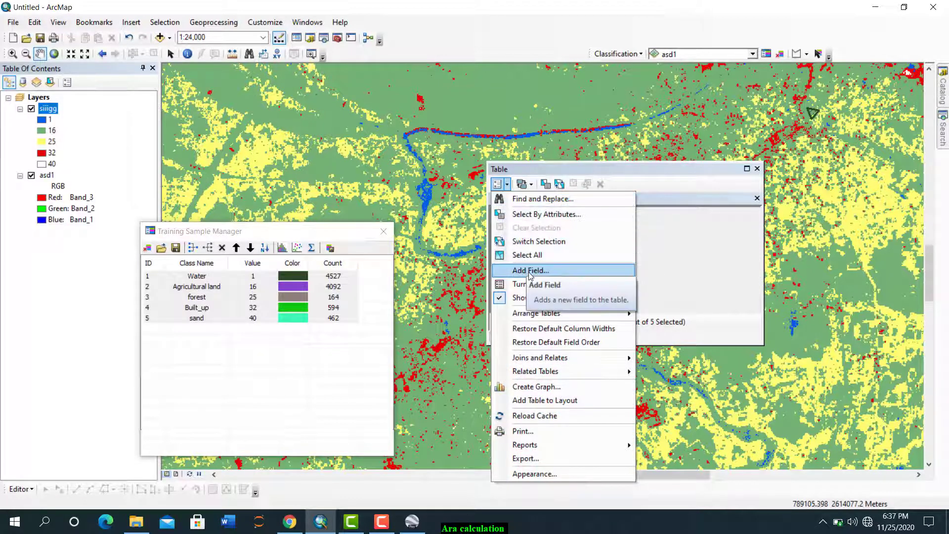
{"action": "left_click", "coordinate": [530, 272]}
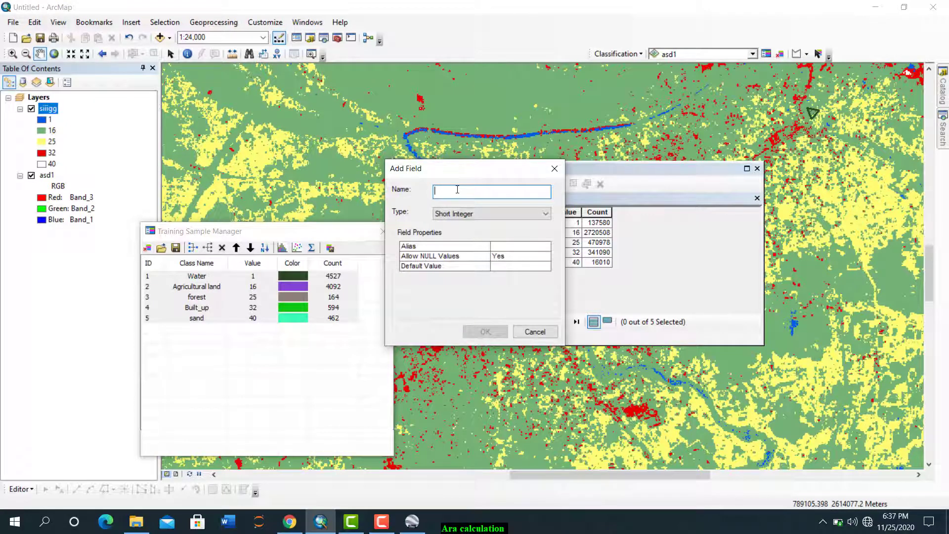
{"action": "type", "text": "Area"}
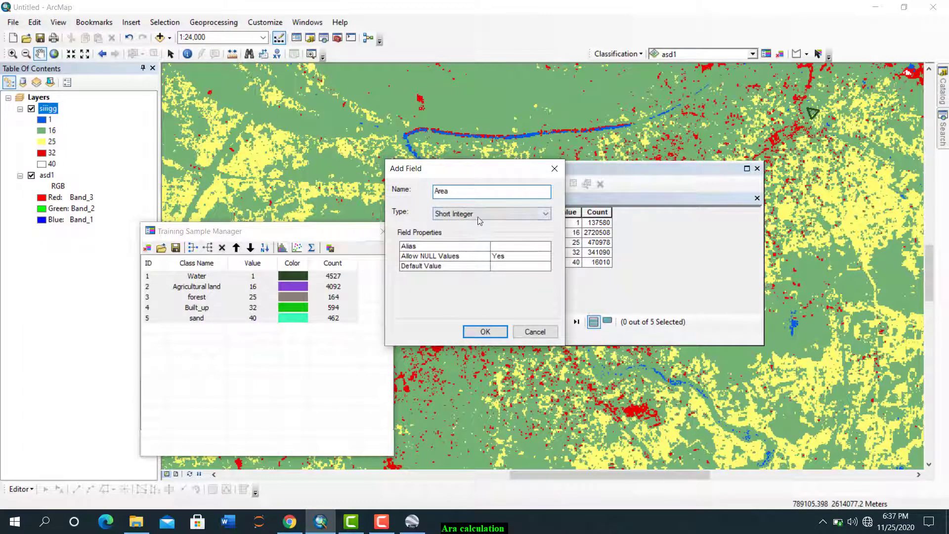
{"action": "left_click", "coordinate": [475, 218]}
{"action": "left_click", "coordinate": [465, 249]}
{"action": "left_click", "coordinate": [476, 332]}
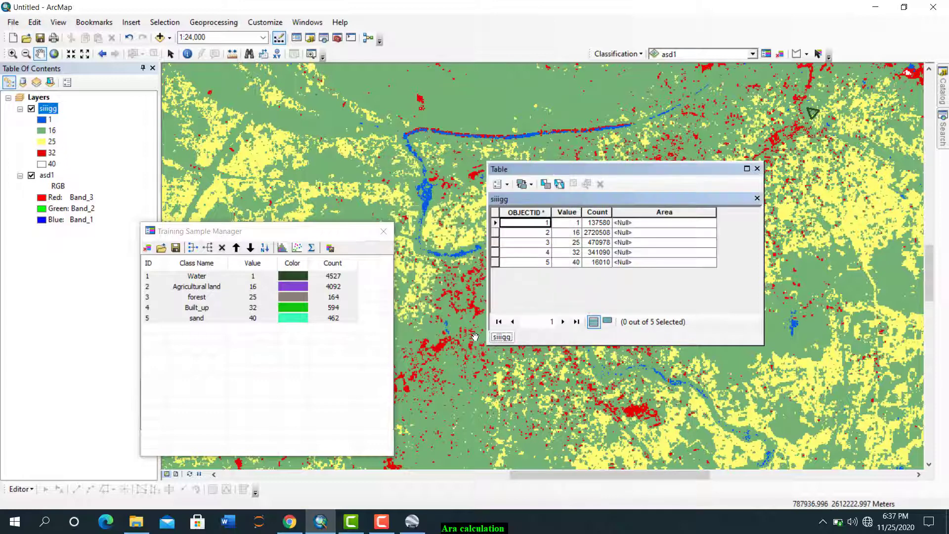
{"action": "left_click", "coordinate": [646, 213]}
{"action": "right_click", "coordinate": [647, 215]}
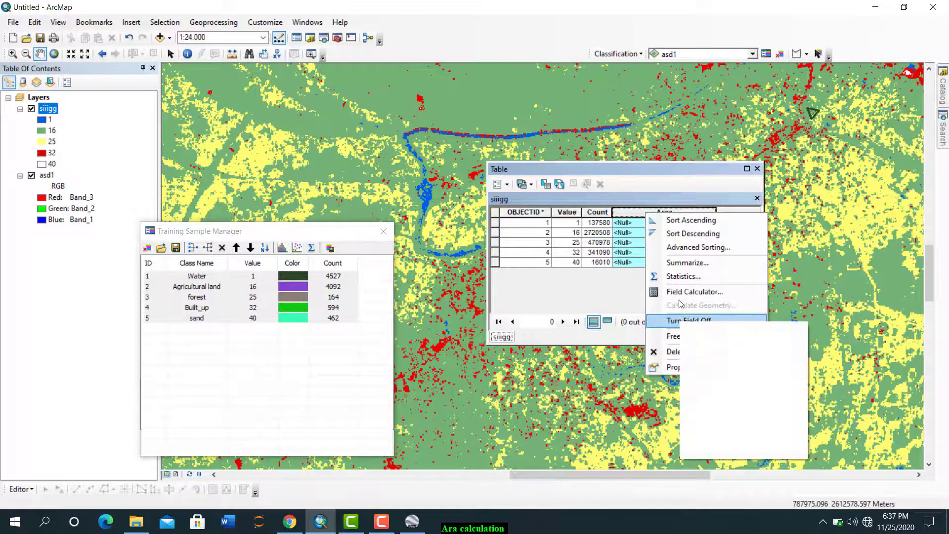
{"action": "left_click", "coordinate": [694, 292]}
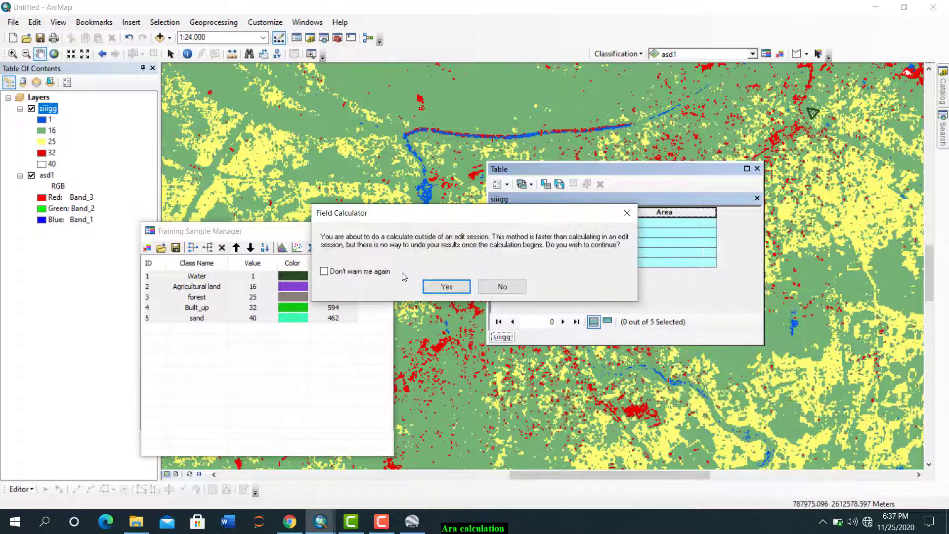
{"action": "left_click", "coordinate": [445, 286]}
{"action": "double_click", "coordinate": [352, 169]}
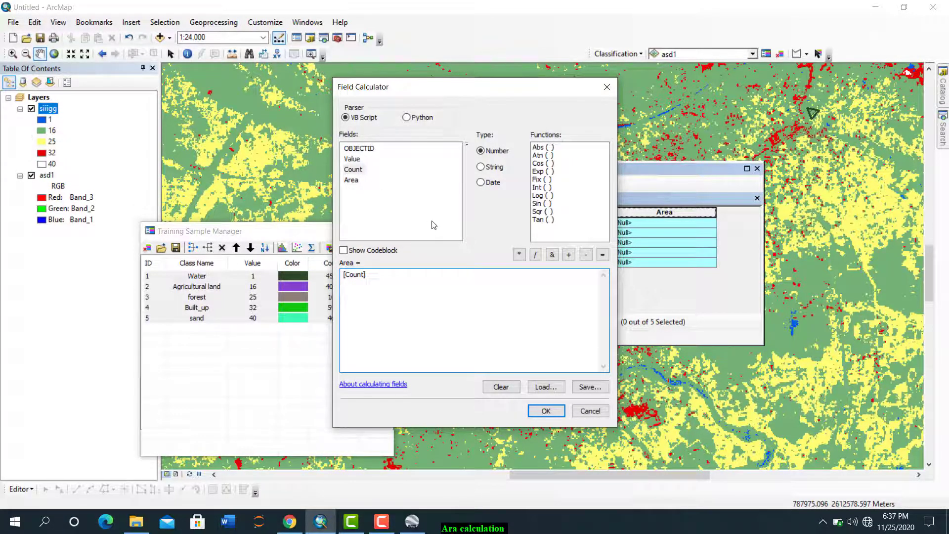
{"action": "right_click", "coordinate": [46, 109]}
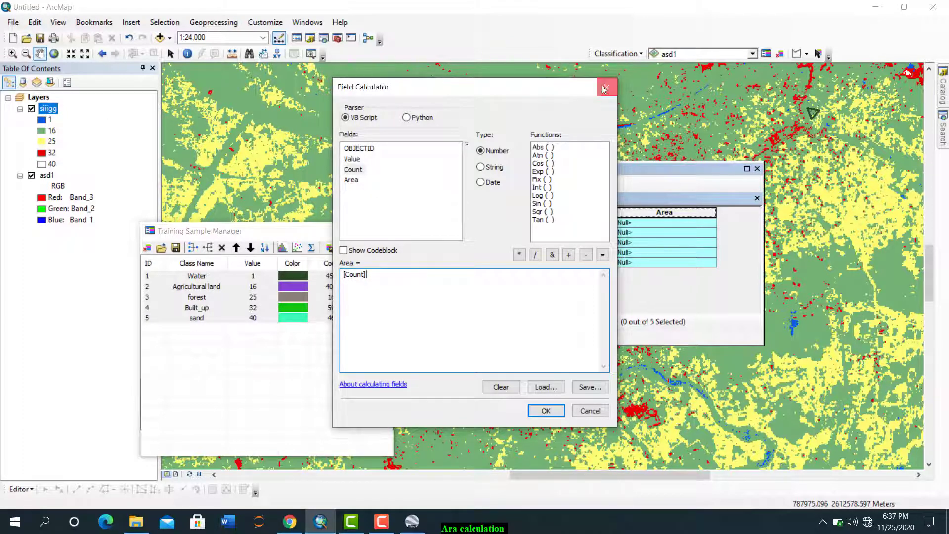
{"action": "left_click", "coordinate": [608, 88]}
Step: Look up the cell size in the siiigg layer's source properties and copy its Y value
{"action": "right_click", "coordinate": [35, 110]}
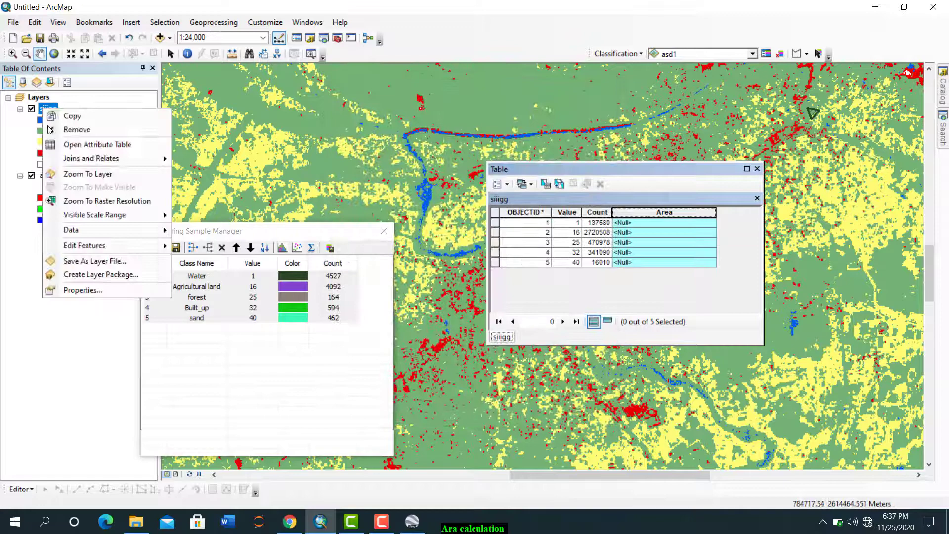
{"action": "left_click", "coordinate": [95, 275]}
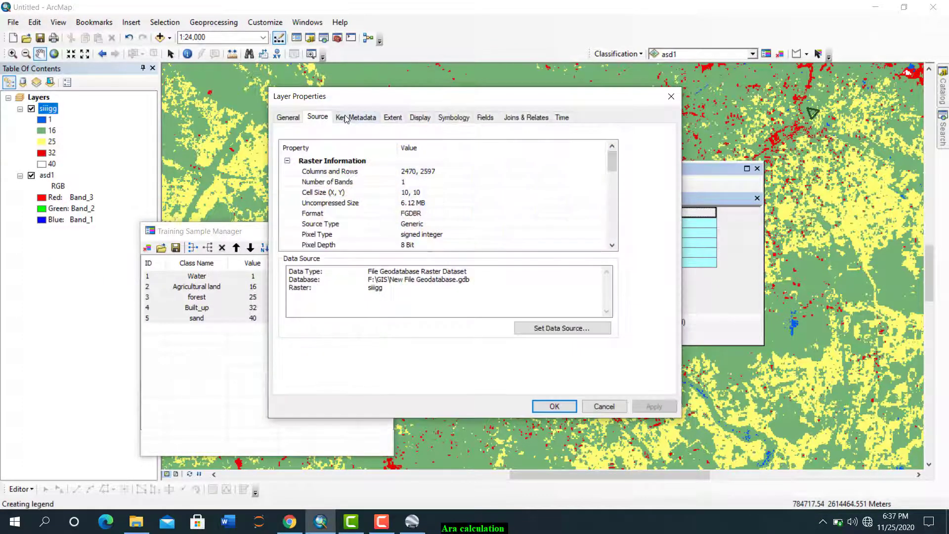
{"action": "left_click", "coordinate": [297, 119]}
{"action": "left_click", "coordinate": [317, 117]}
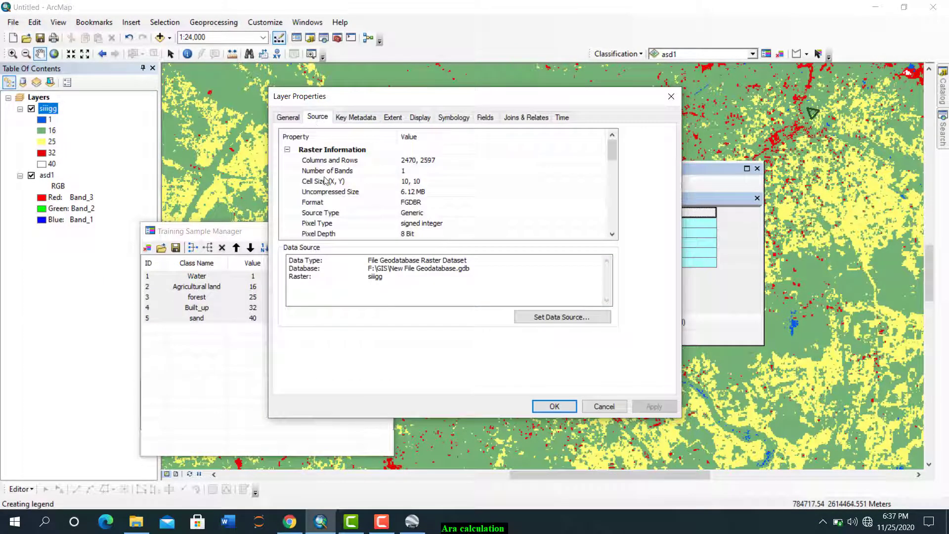
{"action": "left_click", "coordinate": [428, 181]}
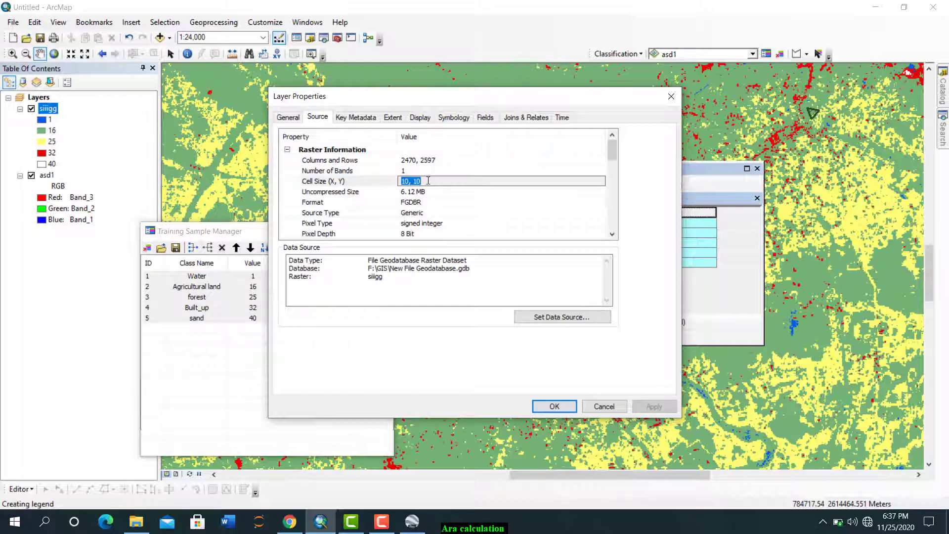
{"action": "left_click", "coordinate": [424, 182]}
{"action": "right_click", "coordinate": [416, 181]}
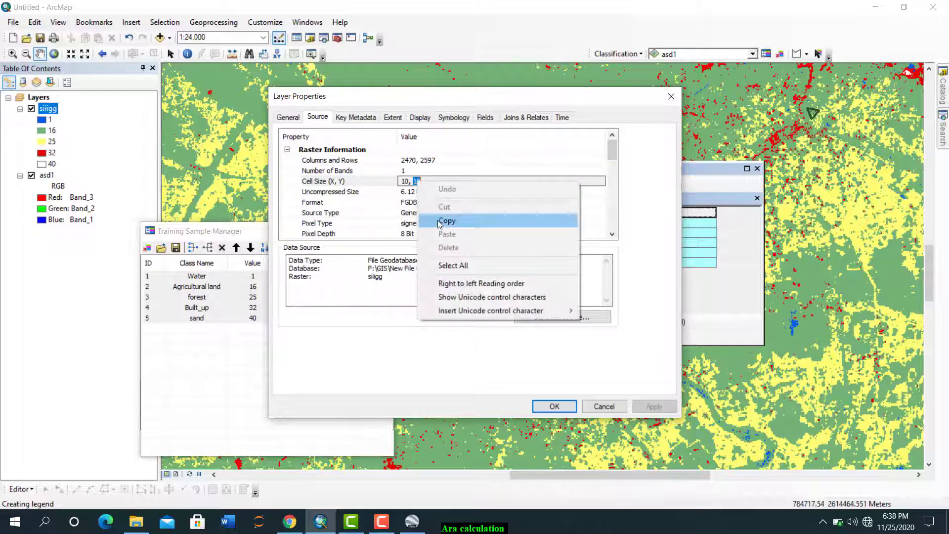
{"action": "left_click", "coordinate": [440, 219]}
{"action": "left_click", "coordinate": [553, 407]}
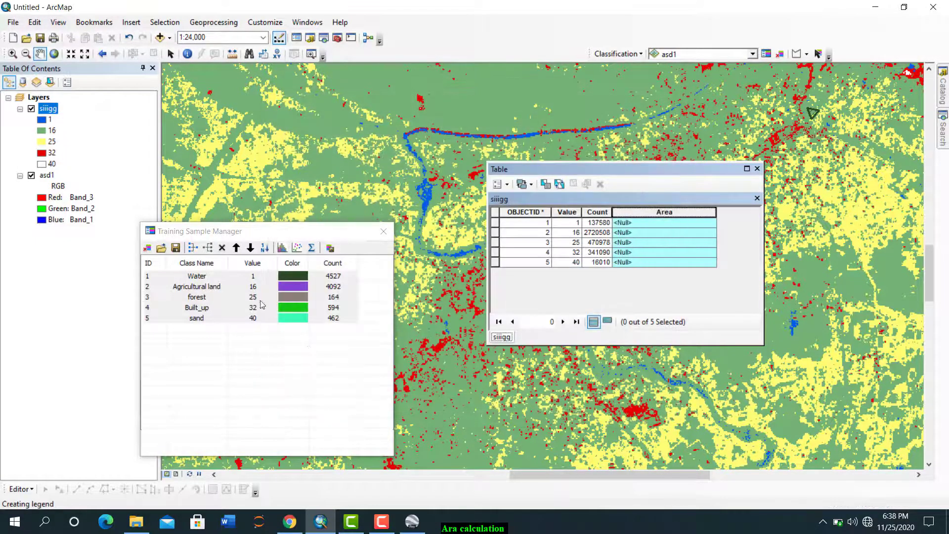
Step: Calculate the Area field of the siiigg table with the expression ([Count]*10*10)/1000000
{"action": "right_click", "coordinate": [640, 213]}
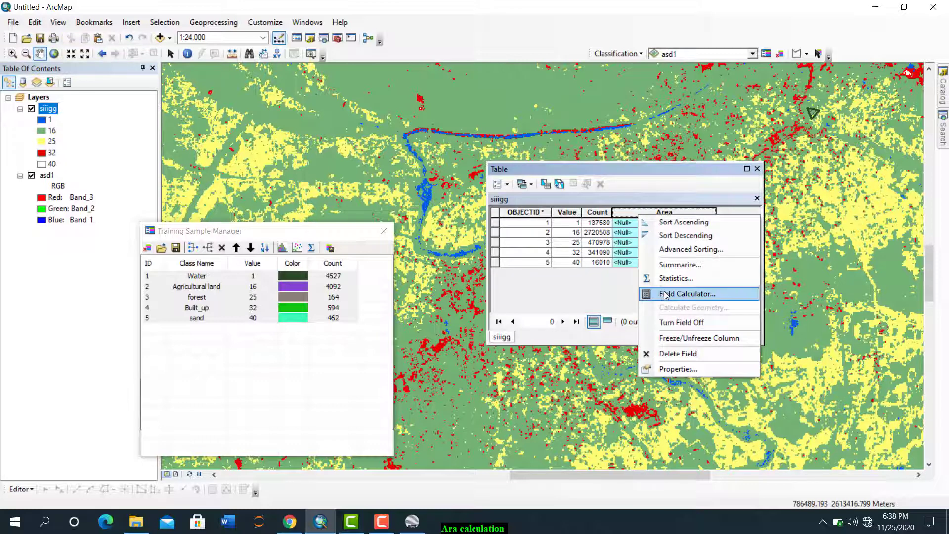
{"action": "left_click", "coordinate": [666, 294]}
{"action": "left_click", "coordinate": [447, 286]}
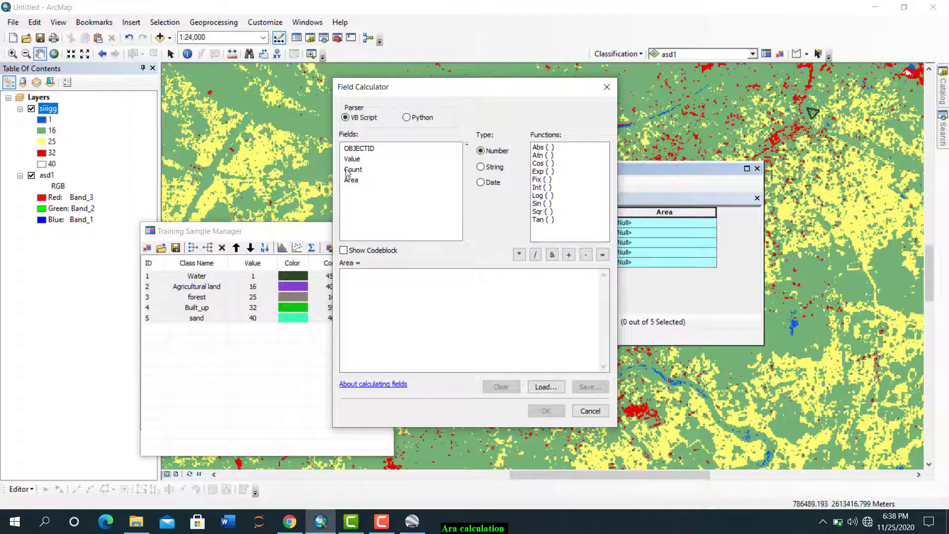
{"action": "double_click", "coordinate": [353, 169]}
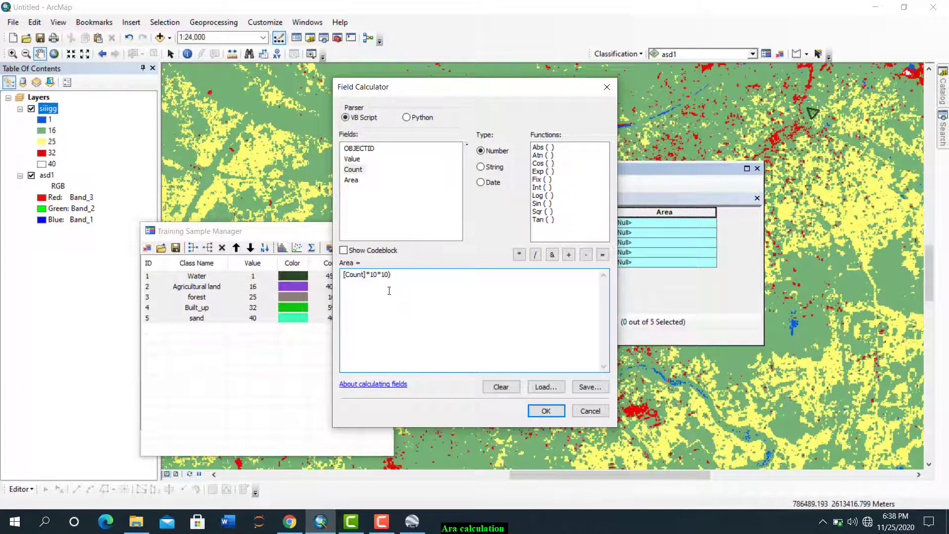
{"action": "type", "text": "("}
{"action": "type", "text": "/1000000"}
{"action": "left_click", "coordinate": [545, 411]}
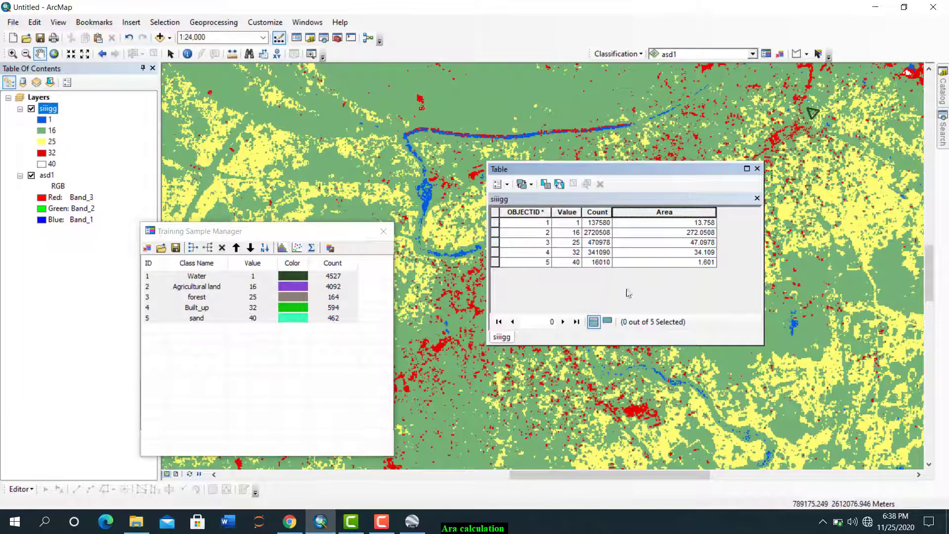
Step: Review the calculated Area value of each of the five classes against the Training Sample Manager
{"action": "left_click_drag", "start_coordinate": [658, 176], "coordinate": [603, 179]}
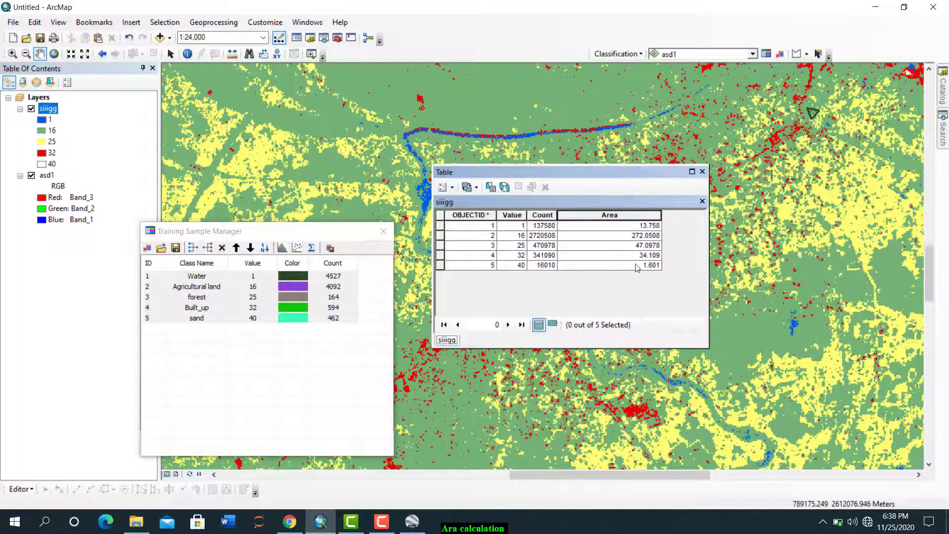
{"action": "left_click", "coordinate": [618, 226]}
{"action": "left_click", "coordinate": [620, 235]}
{"action": "left_click", "coordinate": [623, 245]}
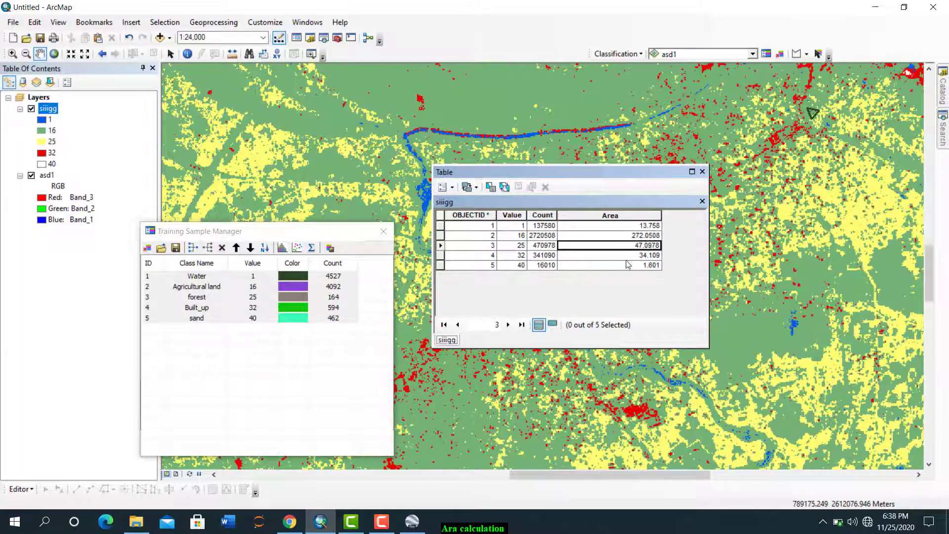
{"action": "left_click", "coordinate": [623, 256]}
{"action": "left_click", "coordinate": [624, 264]}
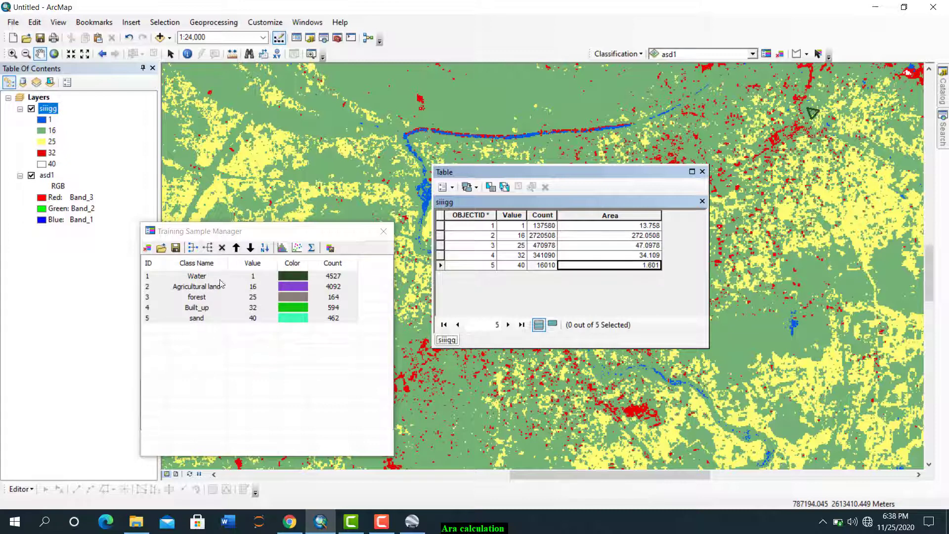
Step: Add a field named Feature with the Text data type to the siiigg attribute table
{"action": "left_click", "coordinate": [445, 187]}
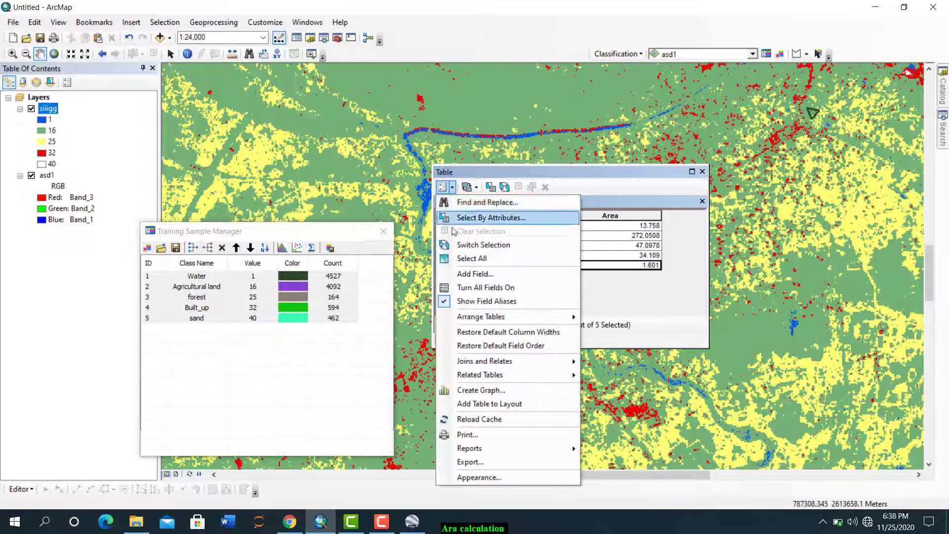
{"action": "left_click", "coordinate": [464, 273]}
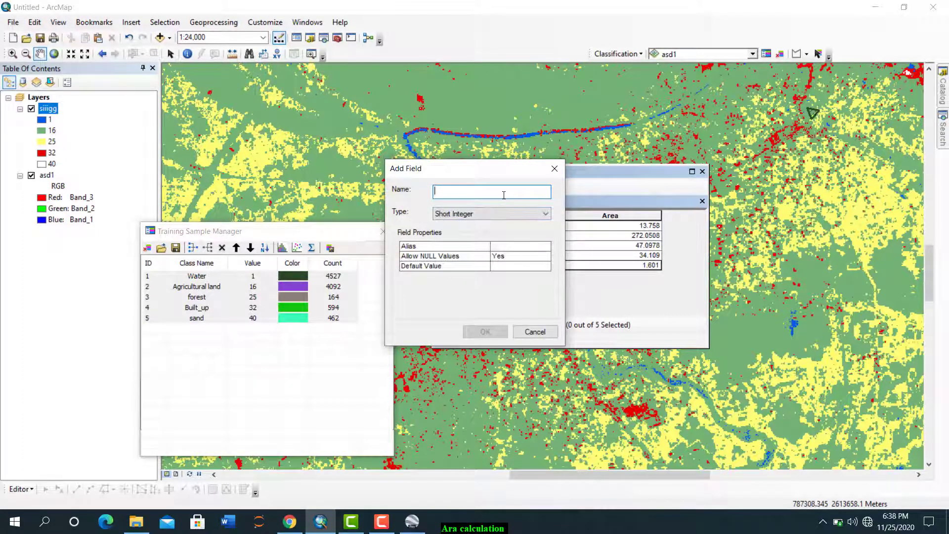
{"action": "type", "text": "Feature"}
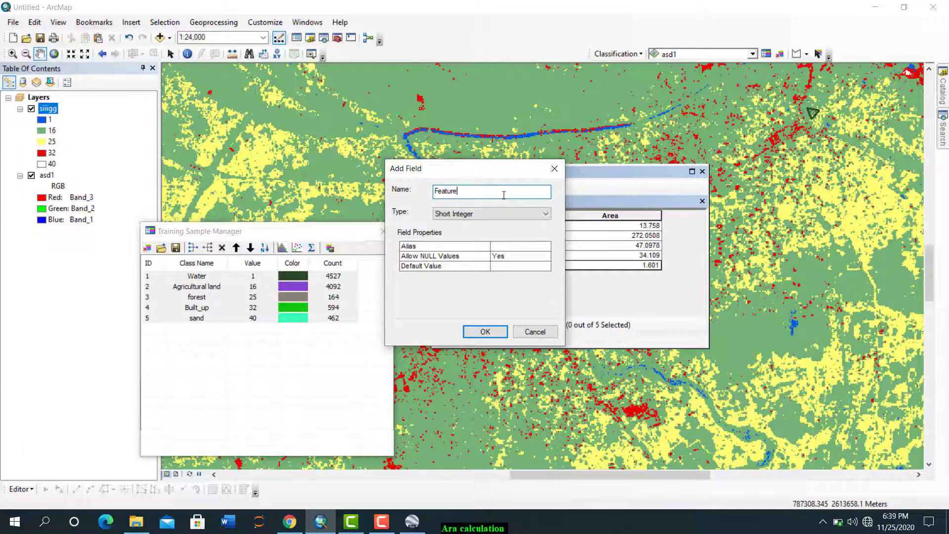
{"action": "left_click", "coordinate": [496, 214]}
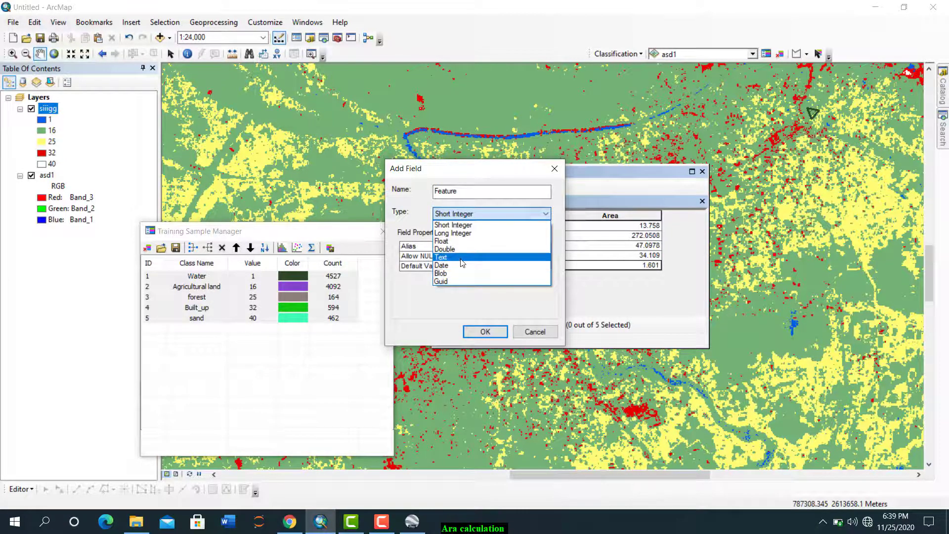
{"action": "left_click", "coordinate": [462, 257]}
{"action": "left_click", "coordinate": [483, 336]}
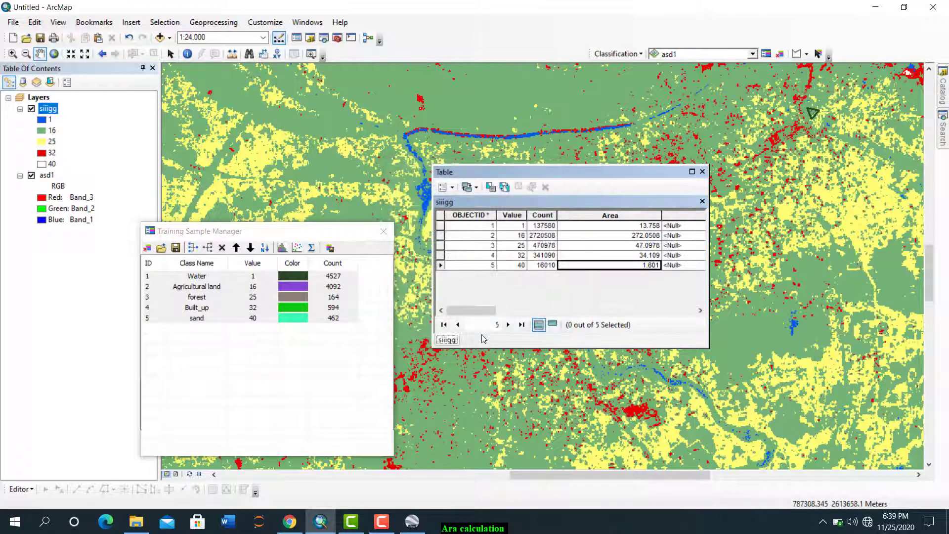
Step: Widen the attribute table to show the Feature field and start an editing session
{"action": "left_click_drag", "start_coordinate": [583, 172], "coordinate": [508, 141]}
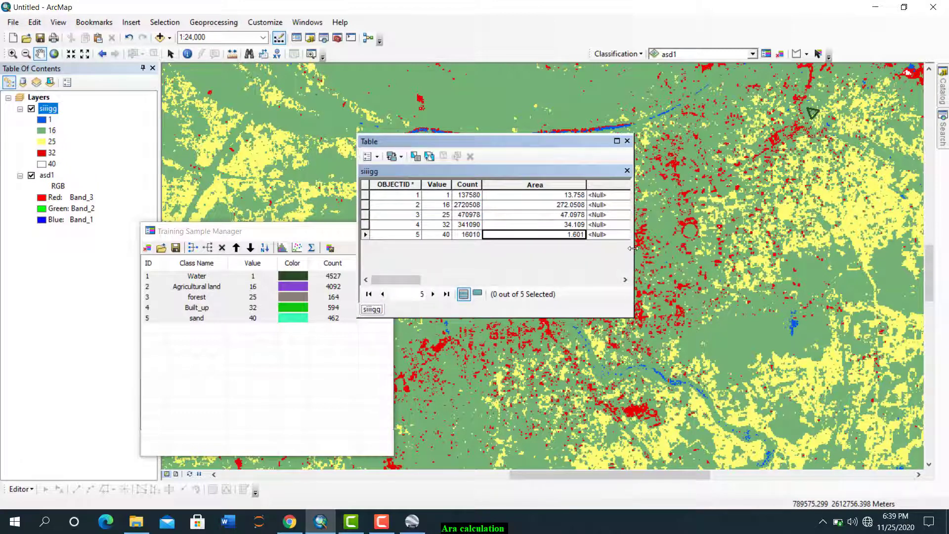
{"action": "left_click_drag", "start_coordinate": [633, 248], "coordinate": [712, 247]}
{"action": "left_click", "coordinate": [625, 197]}
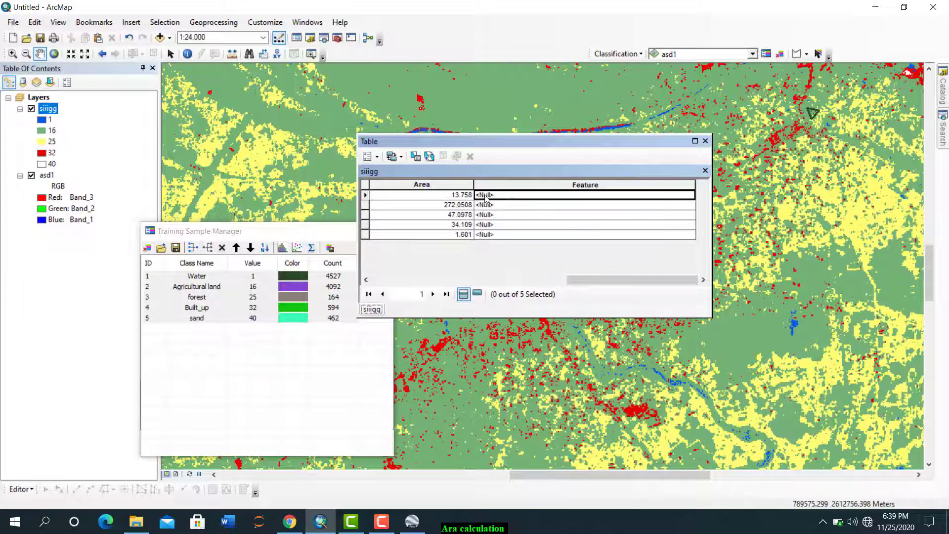
{"action": "left_click", "coordinate": [503, 205]}
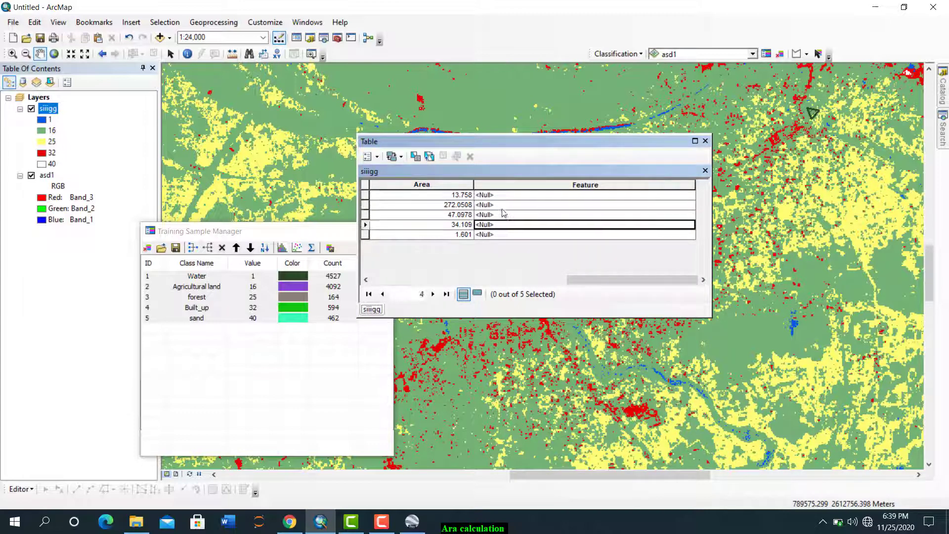
{"action": "left_click", "coordinate": [21, 488]}
{"action": "left_click", "coordinate": [47, 260]}
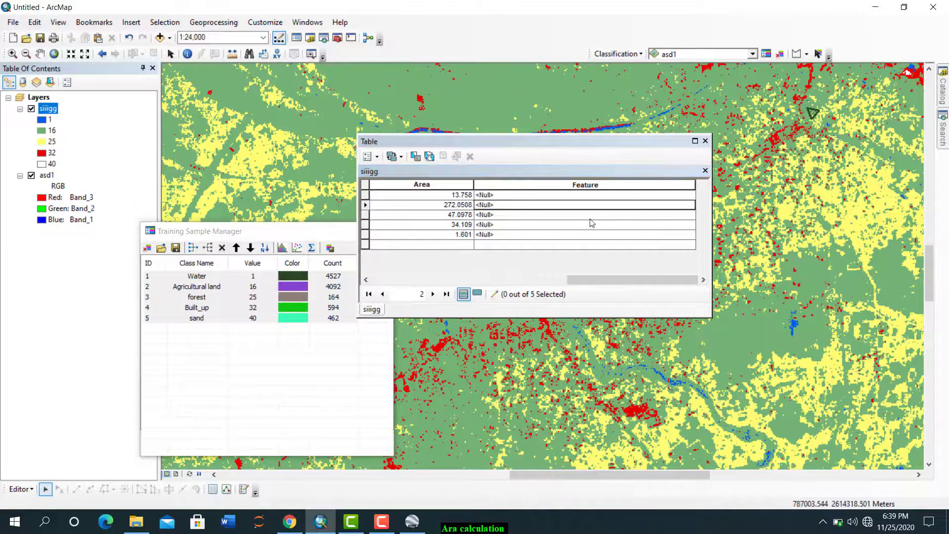
Step: Fill in the Feature field with Water, Agricultural, Forest, Builtup and Sand for values 1, 16, 25, 32 and 40
{"action": "left_click", "coordinate": [507, 193]}
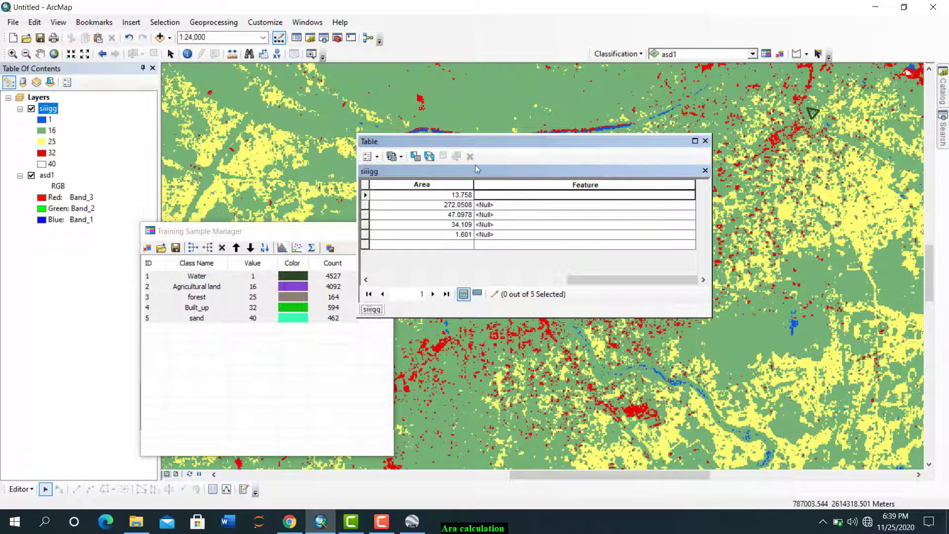
{"action": "left_click_drag", "start_coordinate": [503, 142], "coordinate": [602, 142]}
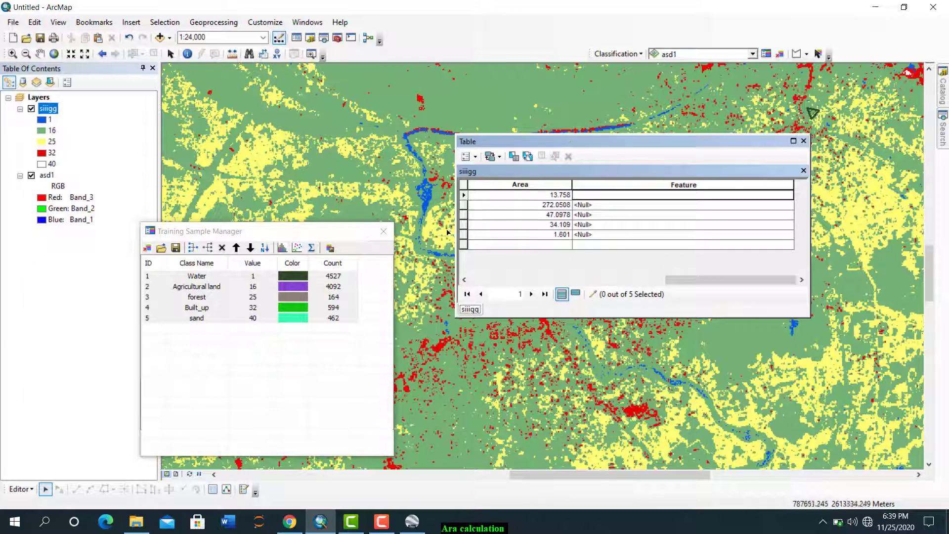
{"action": "left_click_drag", "start_coordinate": [455, 218], "coordinate": [402, 218]}
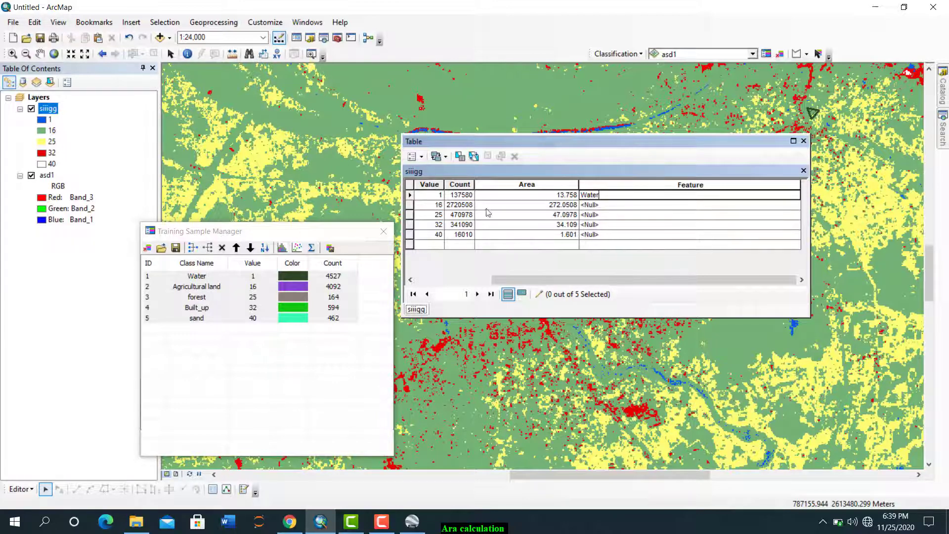
{"action": "left_click", "coordinate": [605, 203]}
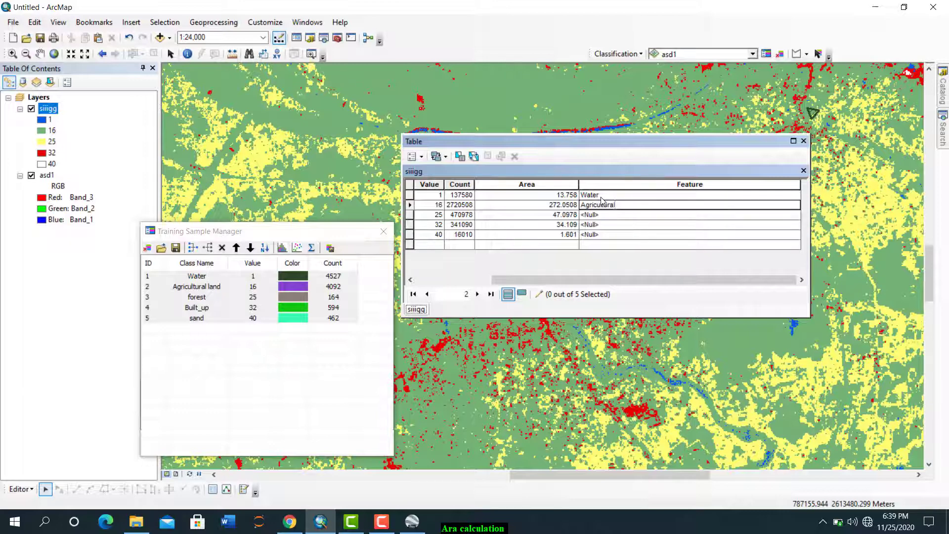
{"action": "left_click", "coordinate": [611, 215]}
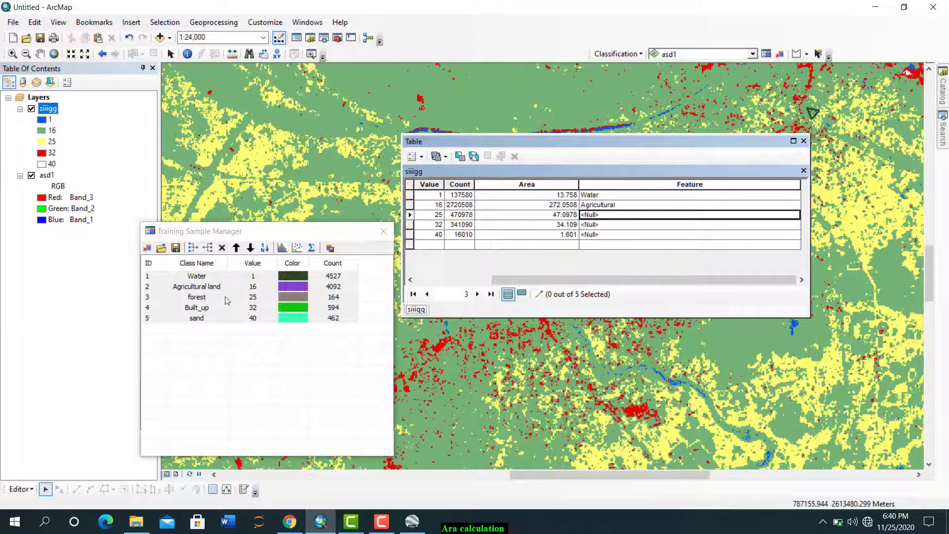
{"action": "left_click", "coordinate": [594, 214]}
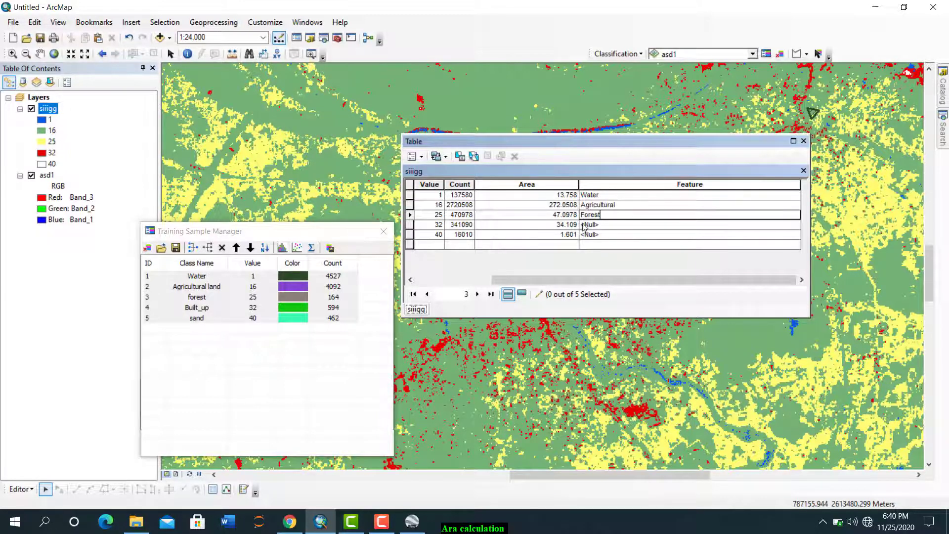
{"action": "key", "text": "Return"}
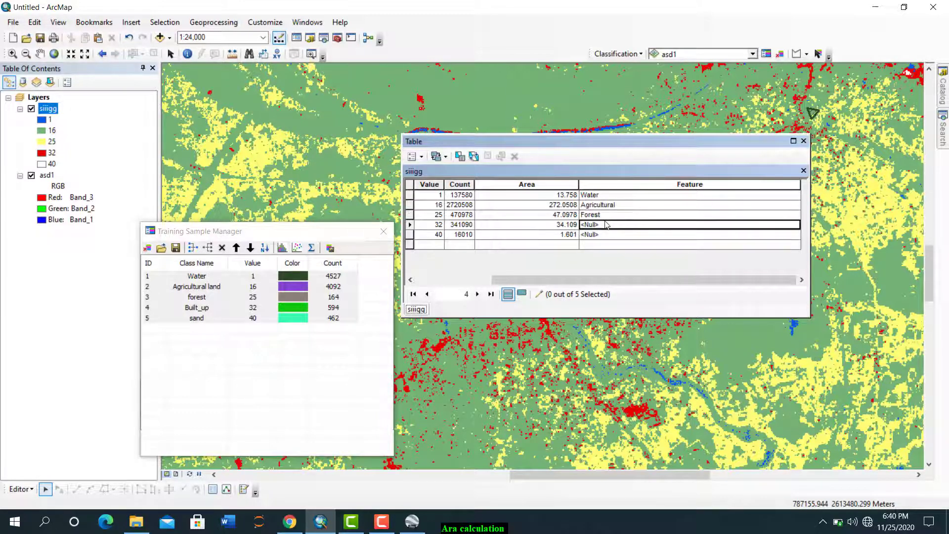
{"action": "left_click", "coordinate": [606, 223]}
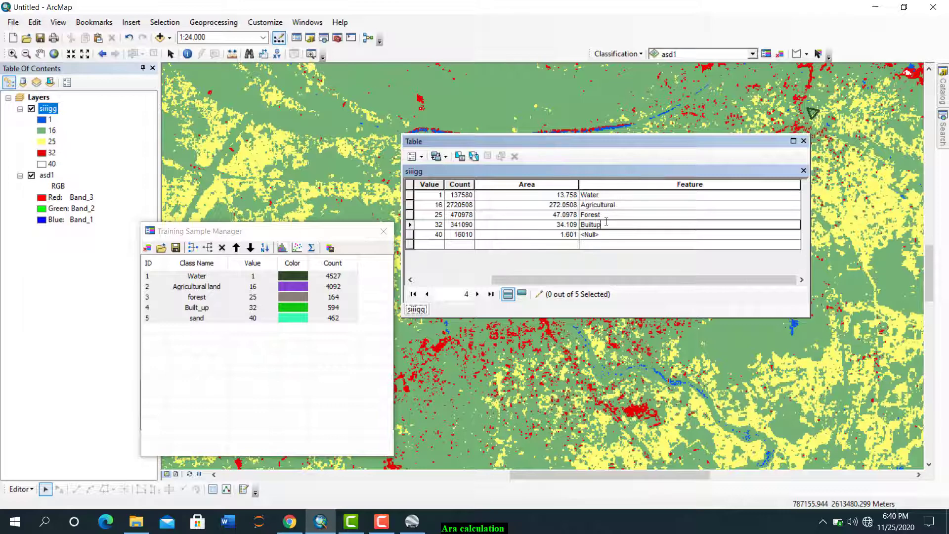
{"action": "left_click", "coordinate": [603, 233]}
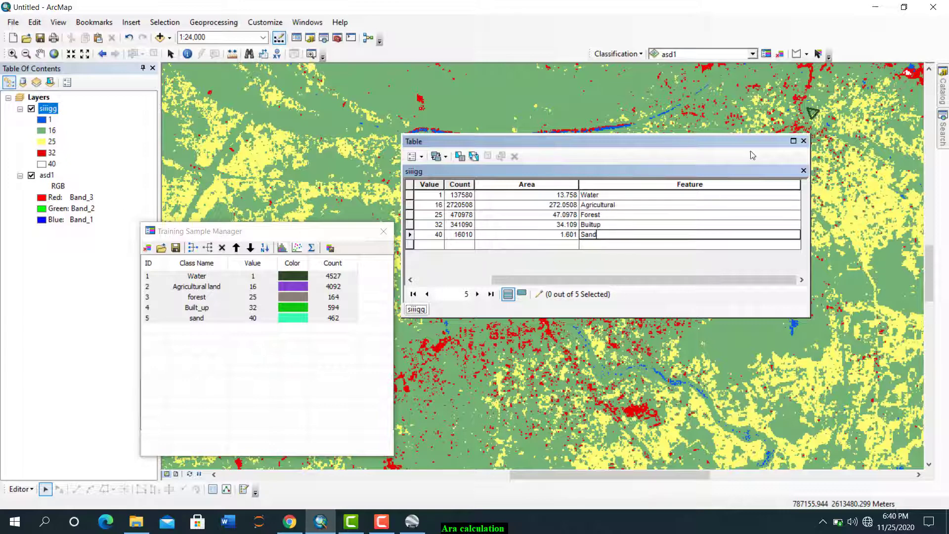
{"action": "key", "text": "Return"}
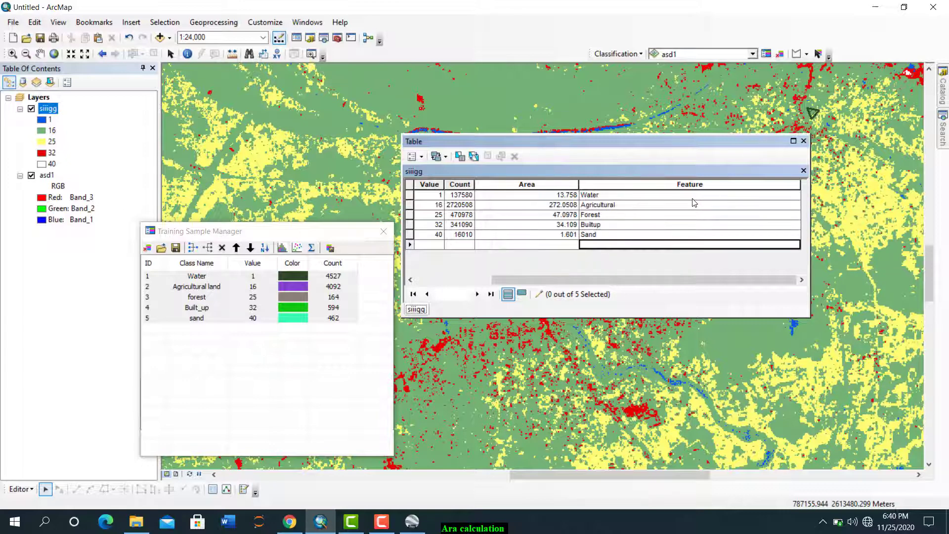
Step: Close the attribute table and the Training Sample Manager and show the classified map at full extent
{"action": "left_click", "coordinate": [803, 141]}
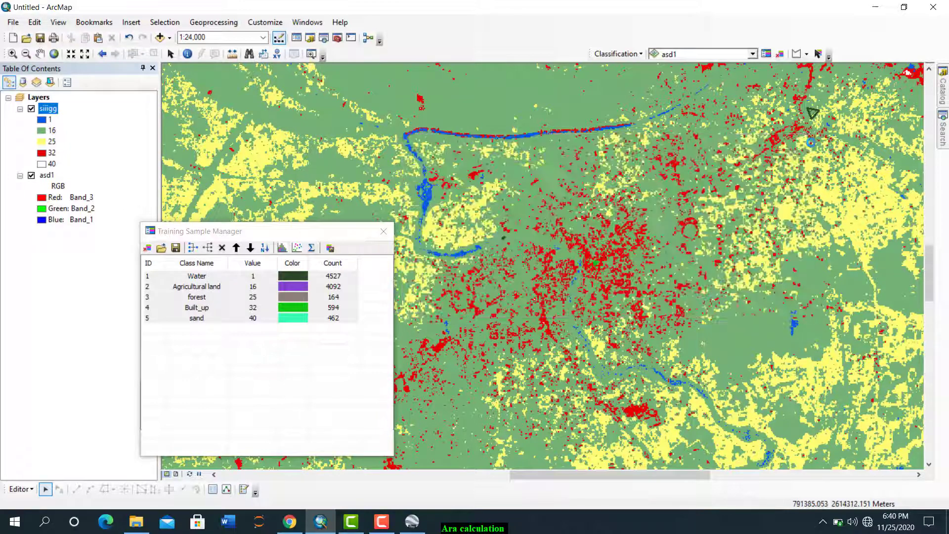
{"action": "left_click", "coordinate": [383, 236]}
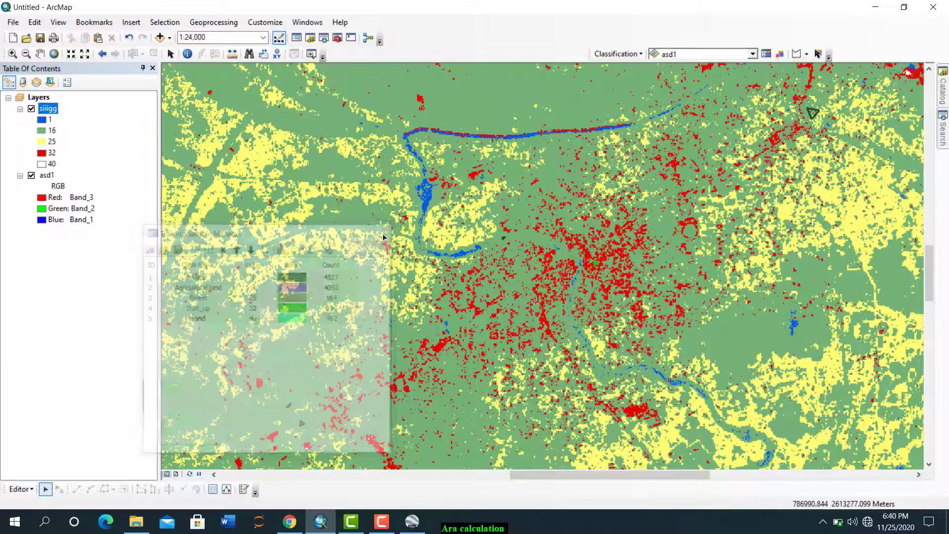
{"action": "left_click", "coordinate": [55, 54]}
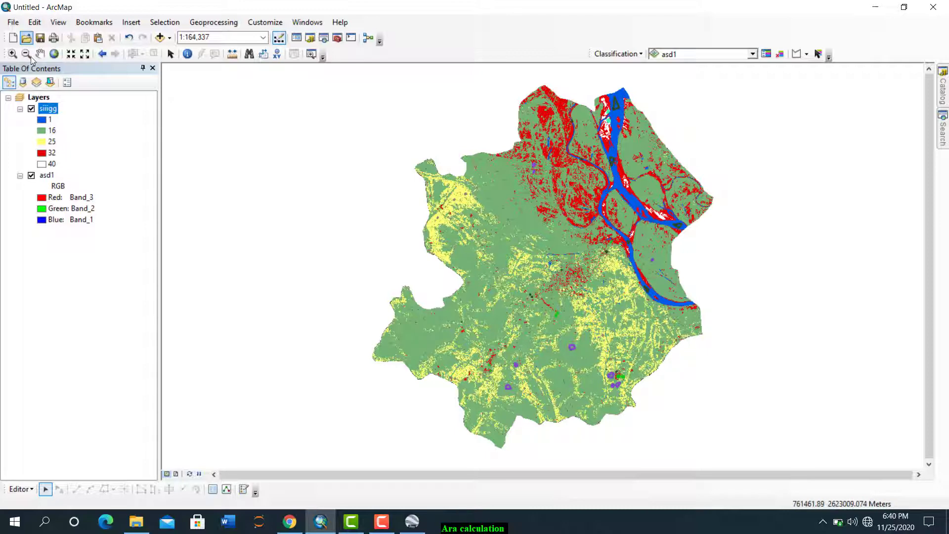
{"action": "left_click", "coordinate": [54, 53]}
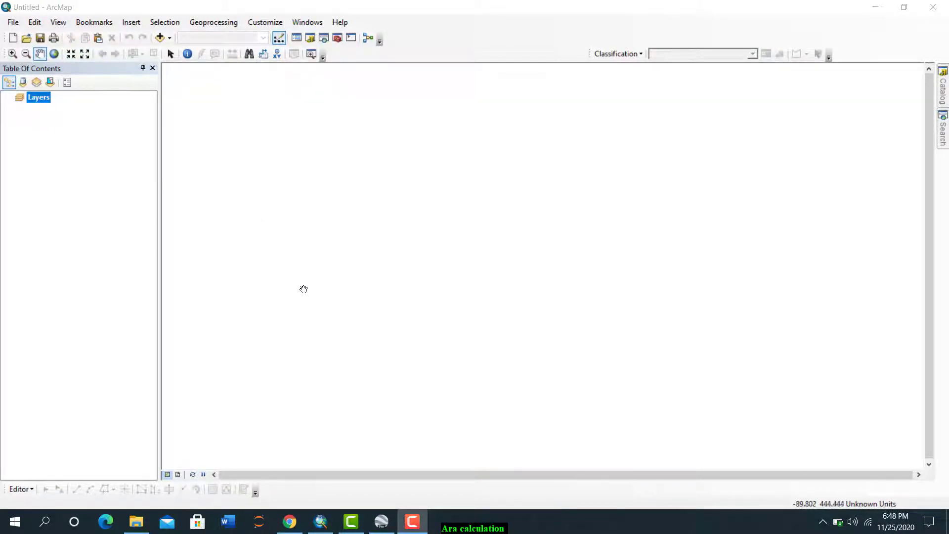
Step: Switch to Chrome and examine the bands, wavelengths and resolutions in the gisgeography.com table of Landsat 8 bands
{"action": "left_click", "coordinate": [289, 521]}
{"action": "scroll", "coordinate": [291, 371], "scroll_direction": "up", "scroll_amount": 10}
{"action": "scroll", "coordinate": [303, 366], "scroll_direction": "up", "scroll_amount": 8}
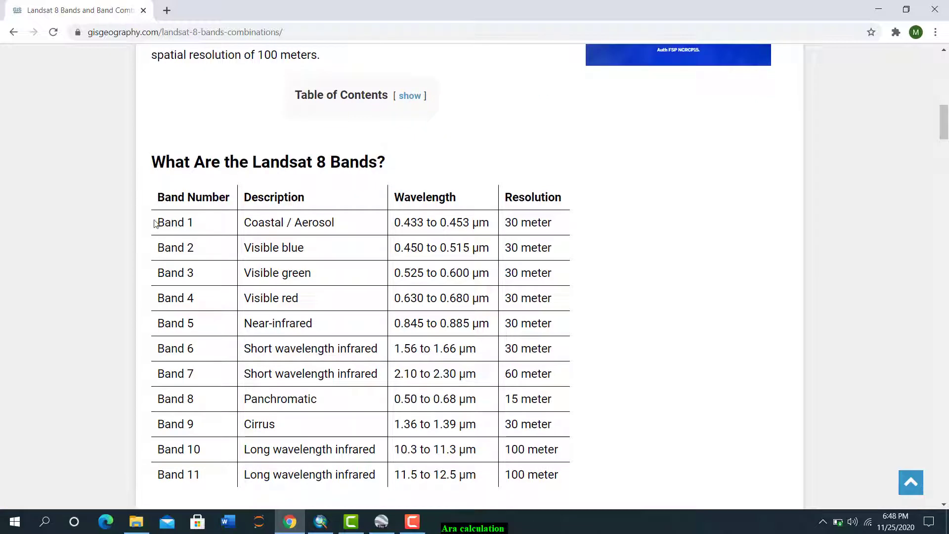
{"action": "left_click_drag", "start_coordinate": [156, 220], "coordinate": [549, 271]}
{"action": "left_click", "coordinate": [548, 273]}
{"action": "left_click_drag", "start_coordinate": [159, 225], "coordinate": [557, 377]}
{"action": "left_click", "coordinate": [600, 322]}
Step: Read about the Natural Color (4, 3, 2) and Color Infrared (5, 4, 3) band combinations on the Landsat 8 page
{"action": "scroll", "coordinate": [476, 324], "scroll_direction": "up", "scroll_amount": 3}
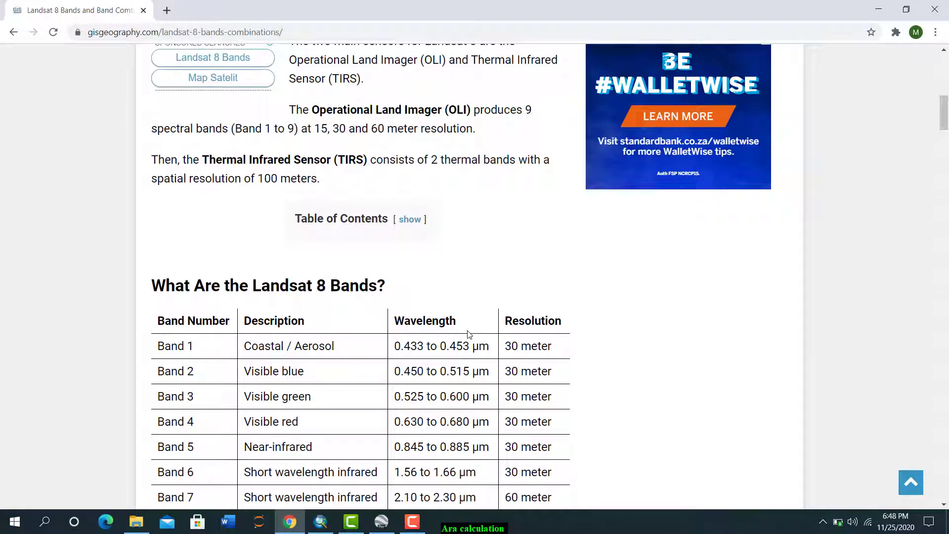
{"action": "scroll", "coordinate": [468, 334], "scroll_direction": "down", "scroll_amount": 20}
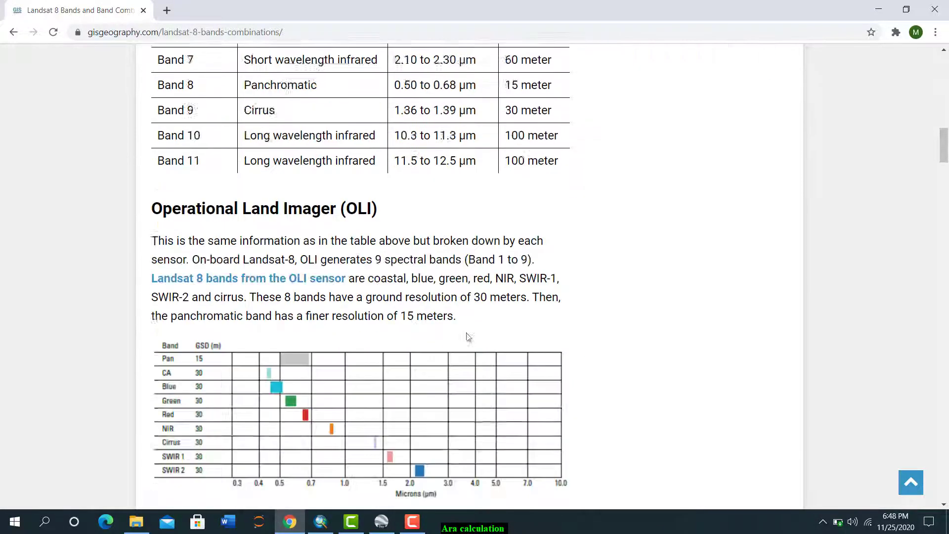
{"action": "scroll", "coordinate": [308, 374], "scroll_direction": "down", "scroll_amount": 5}
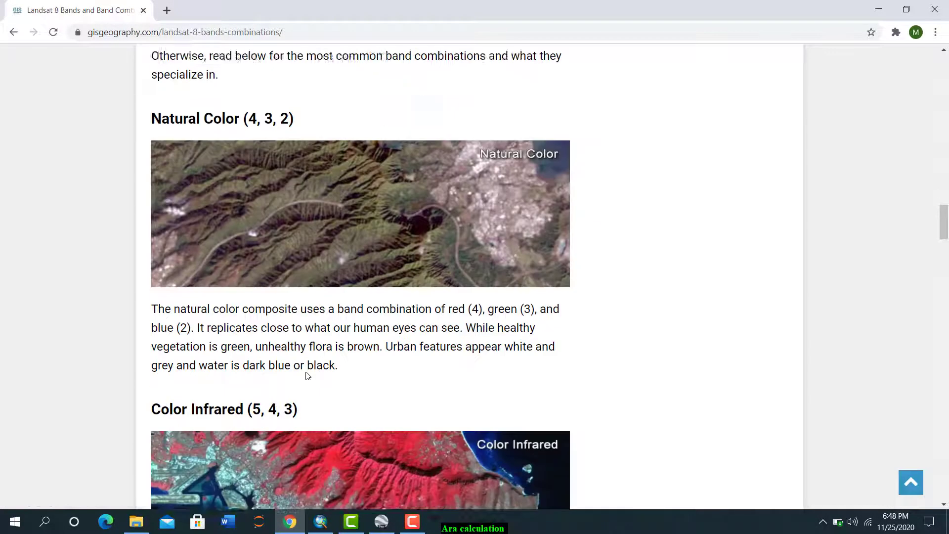
{"action": "scroll", "coordinate": [298, 226], "scroll_direction": "up", "scroll_amount": 2}
{"action": "left_click_drag", "start_coordinate": [305, 227], "coordinate": [245, 227]}
{"action": "scroll", "coordinate": [315, 327], "scroll_direction": "down", "scroll_amount": 6}
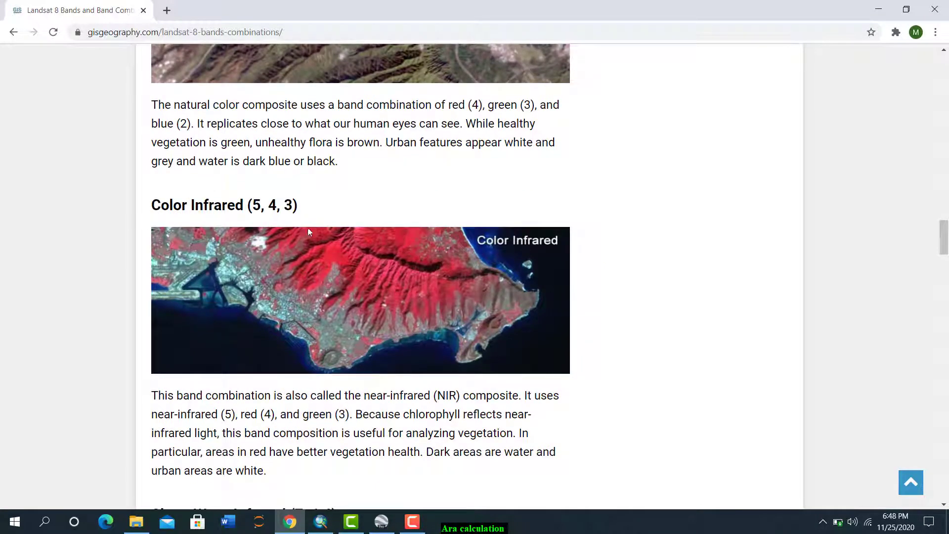
Step: Read about the Short-Wave Infrared (7, 6, 4), Agriculture (6, 5, 2) and remaining band combinations down to the Vegetation Index
{"action": "scroll", "coordinate": [316, 301], "scroll_direction": "down", "scroll_amount": 6}
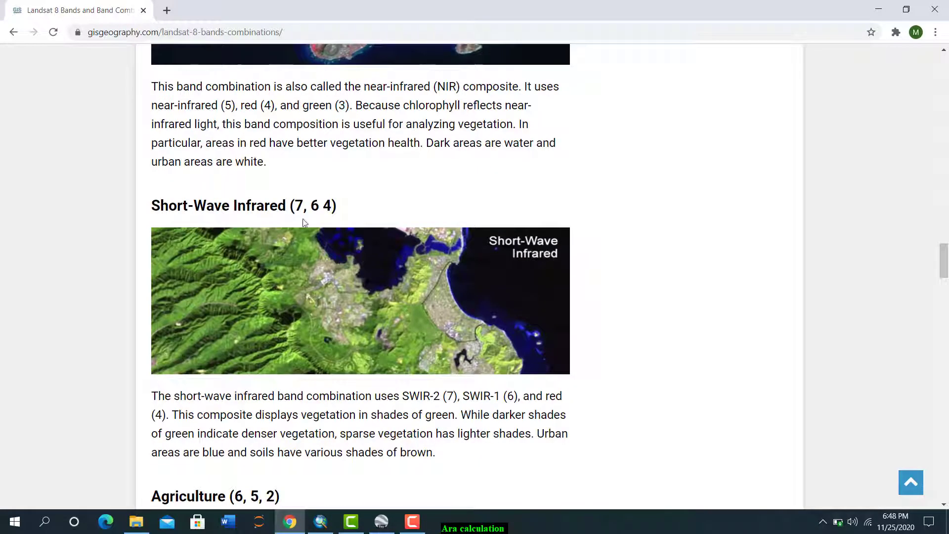
{"action": "scroll", "coordinate": [376, 295], "scroll_direction": "down", "scroll_amount": 6}
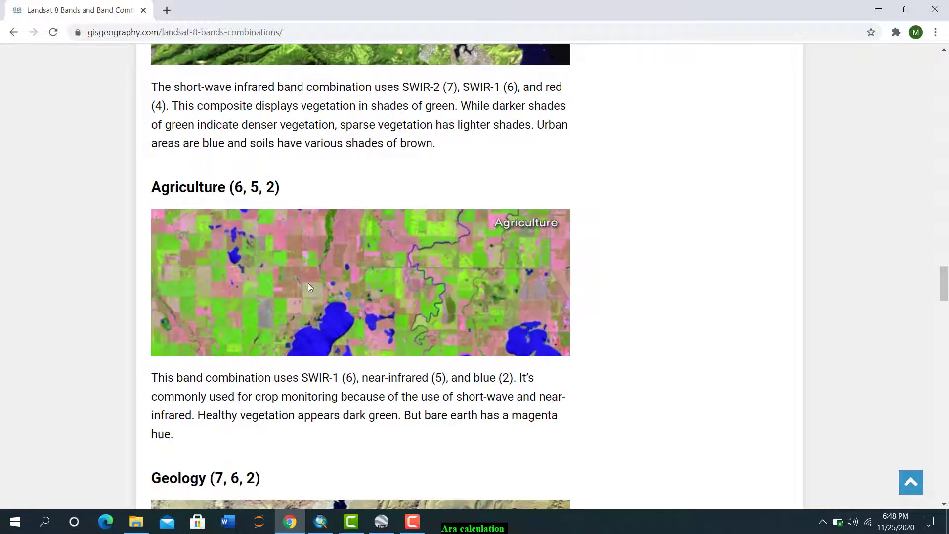
{"action": "left_click_drag", "start_coordinate": [291, 193], "coordinate": [218, 190]}
{"action": "scroll", "coordinate": [403, 361], "scroll_direction": "down", "scroll_amount": 20}
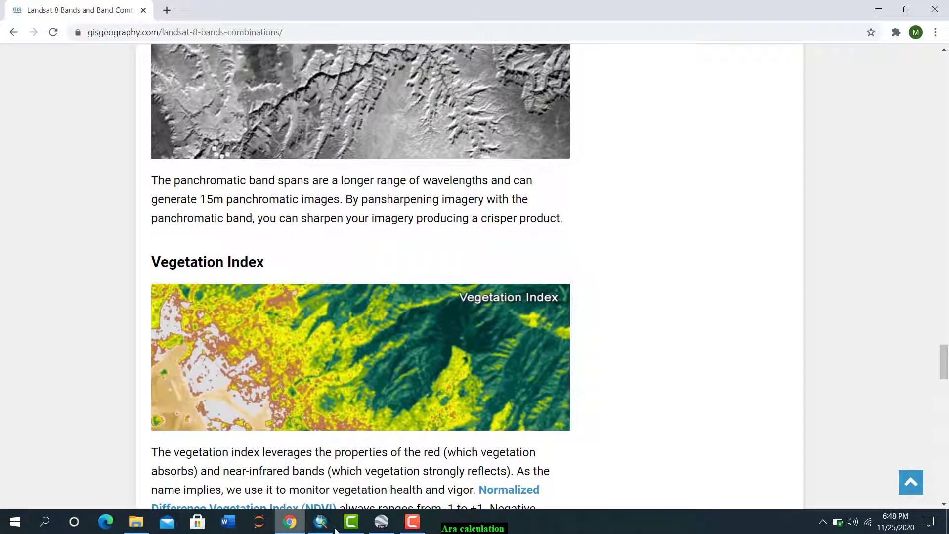
Step: Switch to ArcMap and add the l8comp raster from New File Geodatabase.gdb in F:\GIS to the map
{"action": "left_click", "coordinate": [321, 529]}
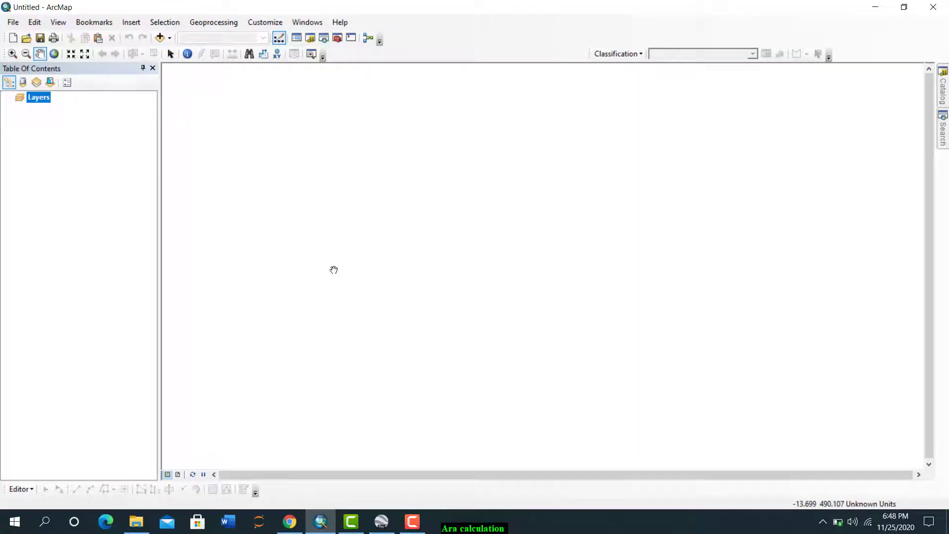
{"action": "left_click", "coordinate": [159, 37]}
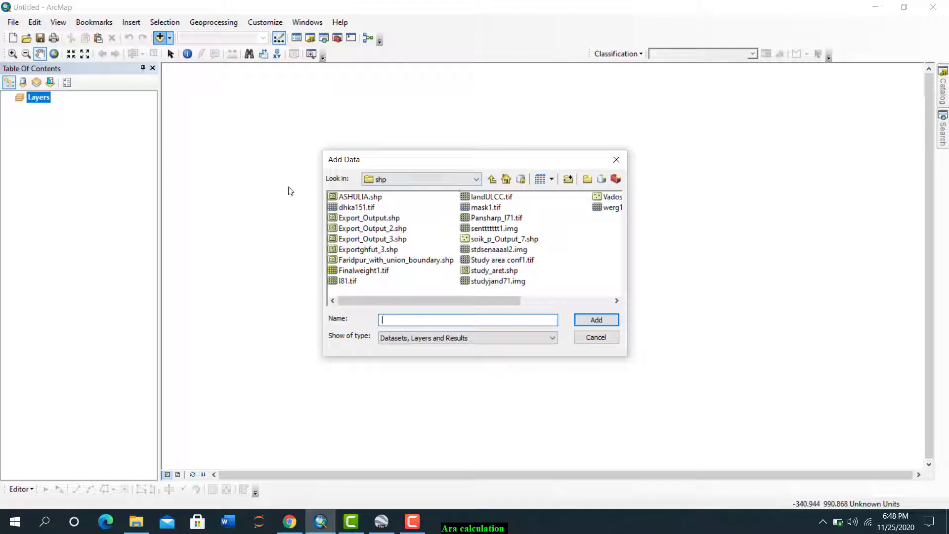
{"action": "left_click", "coordinate": [492, 180]}
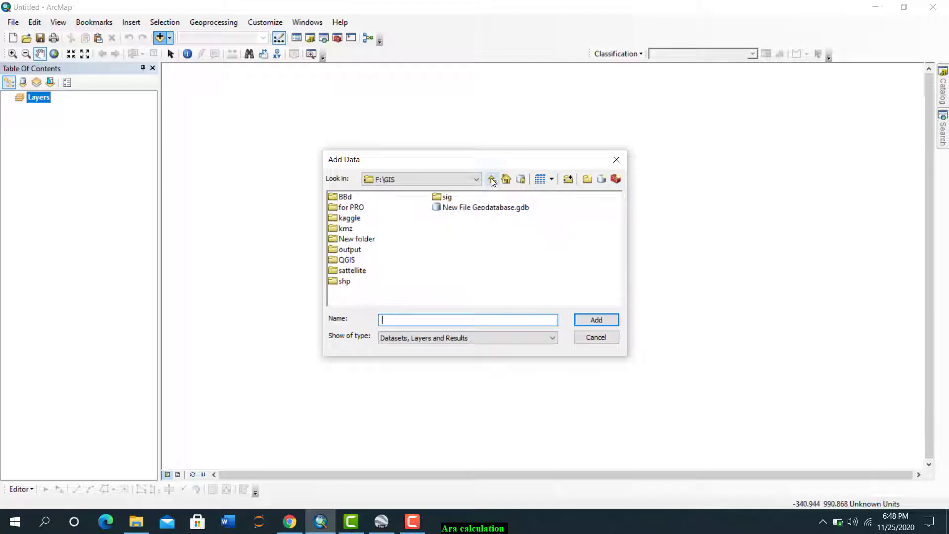
{"action": "double_click", "coordinate": [483, 207]}
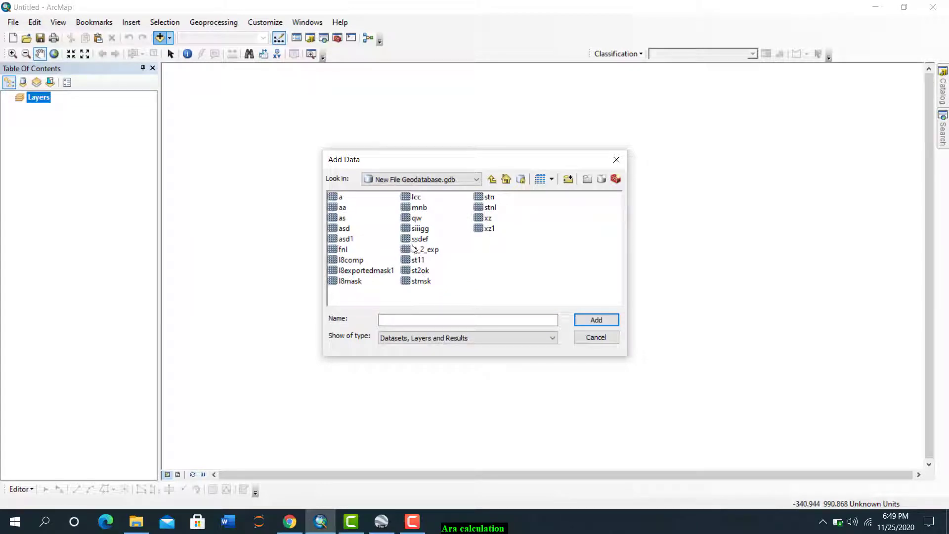
{"action": "left_click", "coordinate": [347, 260]}
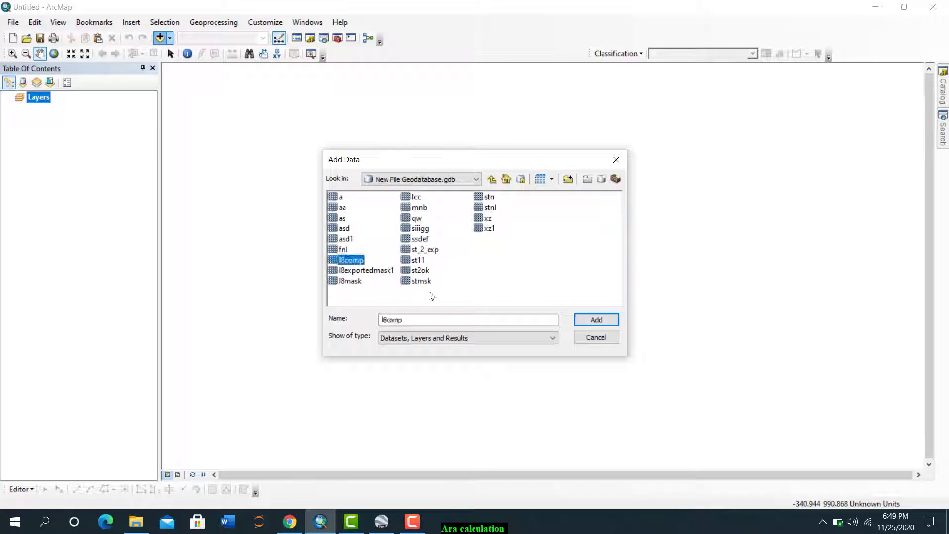
{"action": "left_click", "coordinate": [597, 320]}
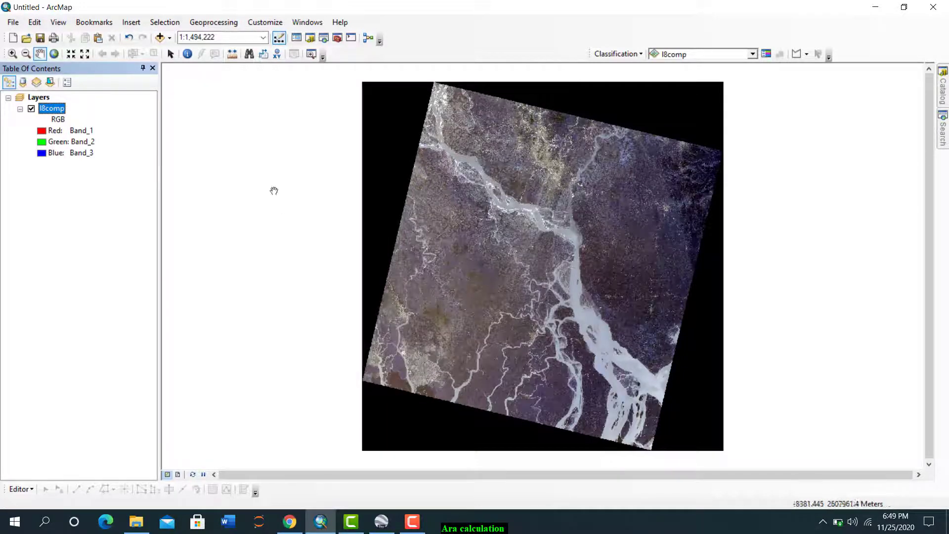
Step: Display l8comp in natural color by assigning Band_4 to red, Band_3 to green and Band_2 to blue
{"action": "left_click", "coordinate": [39, 130]}
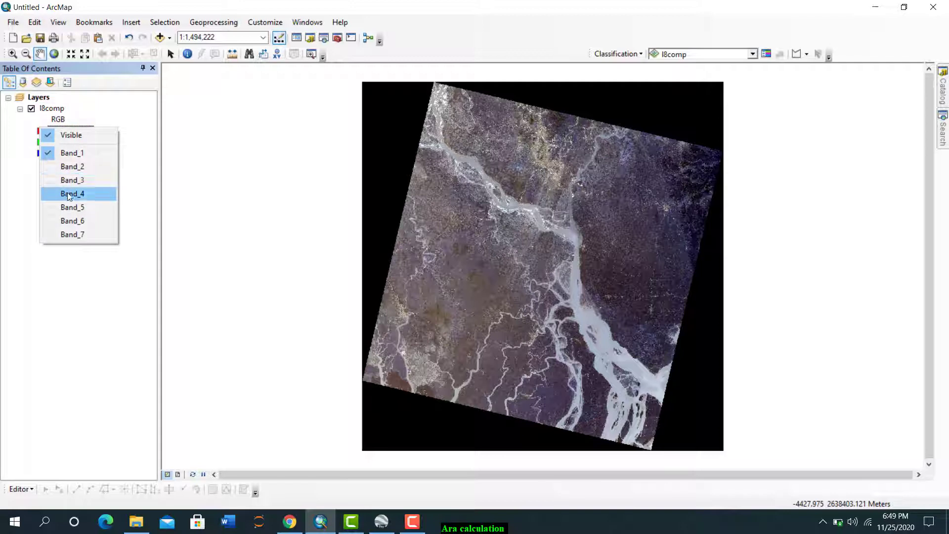
{"action": "left_click", "coordinate": [69, 193]}
{"action": "left_click", "coordinate": [56, 141]}
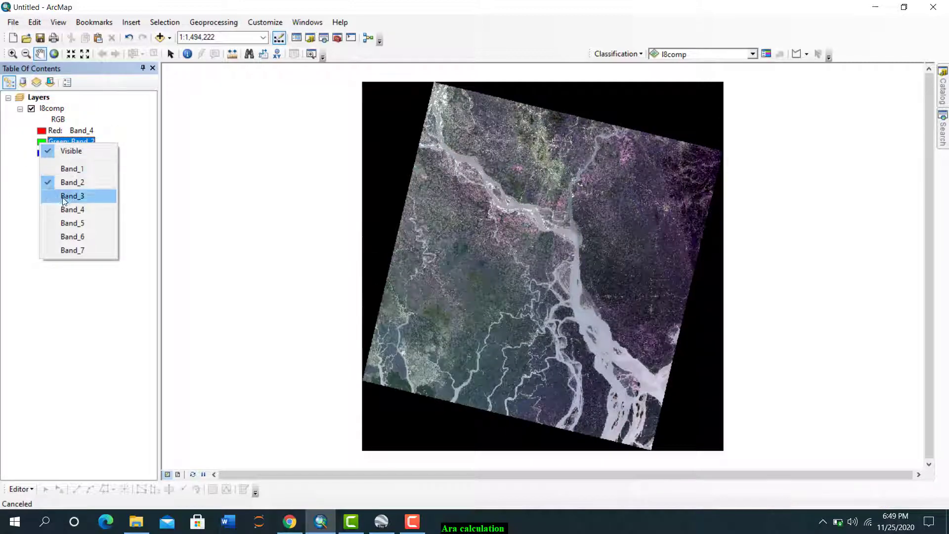
{"action": "left_click", "coordinate": [64, 196]}
{"action": "left_click", "coordinate": [42, 157]}
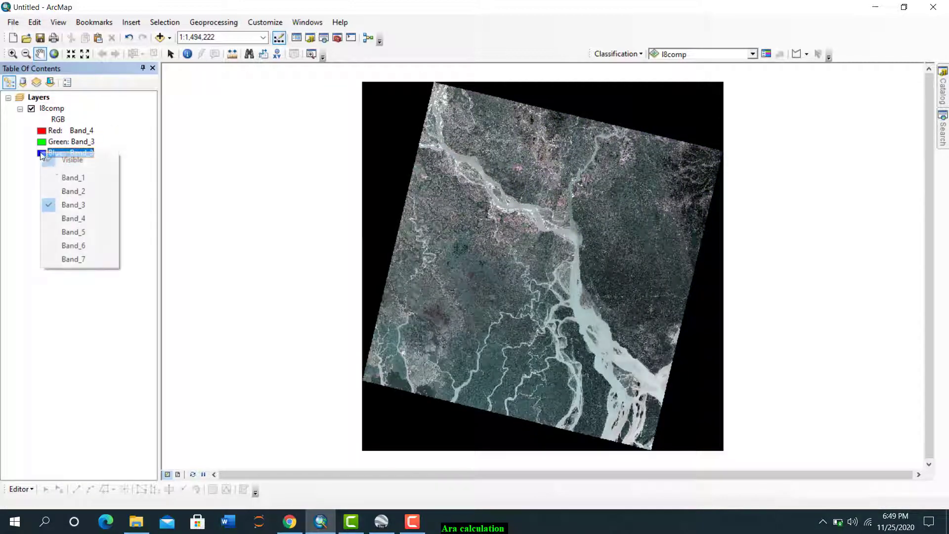
{"action": "left_click", "coordinate": [71, 189]}
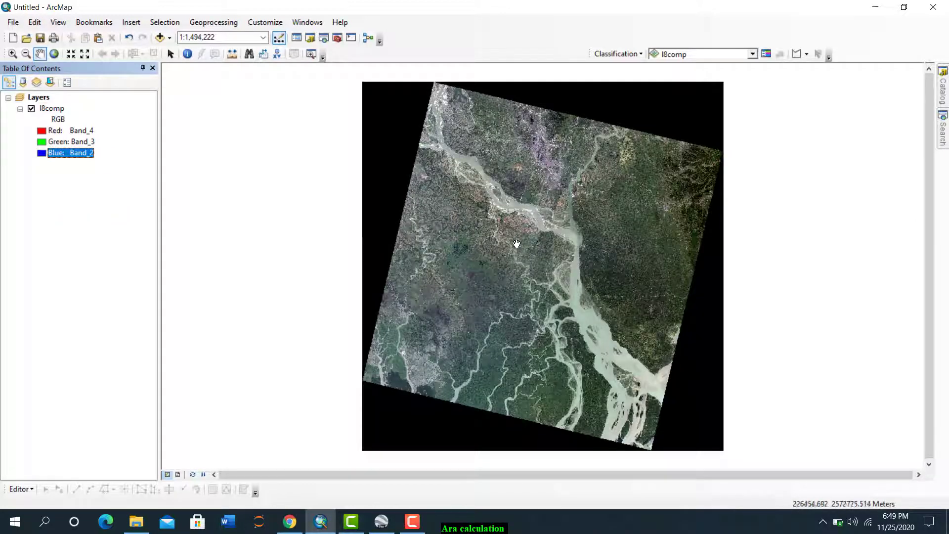
Step: Examine the city, rivers, airport and surrounding vegetation up close in the natural-color l8comp image
{"action": "left_click_drag", "start_coordinate": [427, 230], "coordinate": [406, 257]}
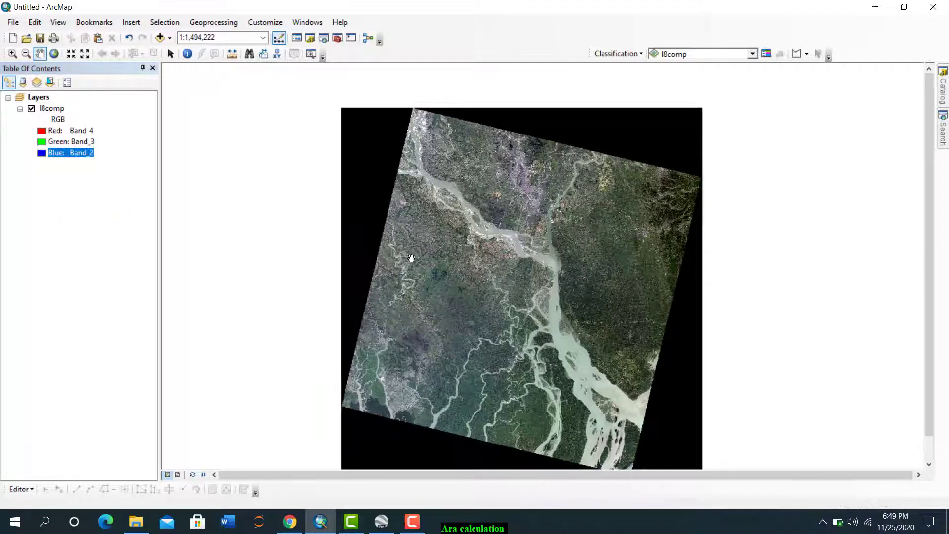
{"action": "left_click", "coordinate": [12, 53]}
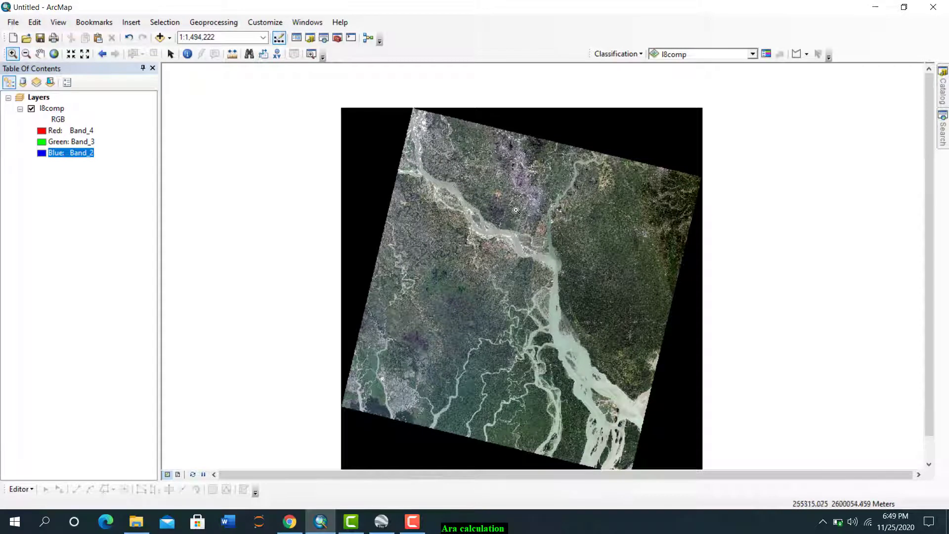
{"action": "left_click_drag", "start_coordinate": [551, 195], "coordinate": [593, 222]}
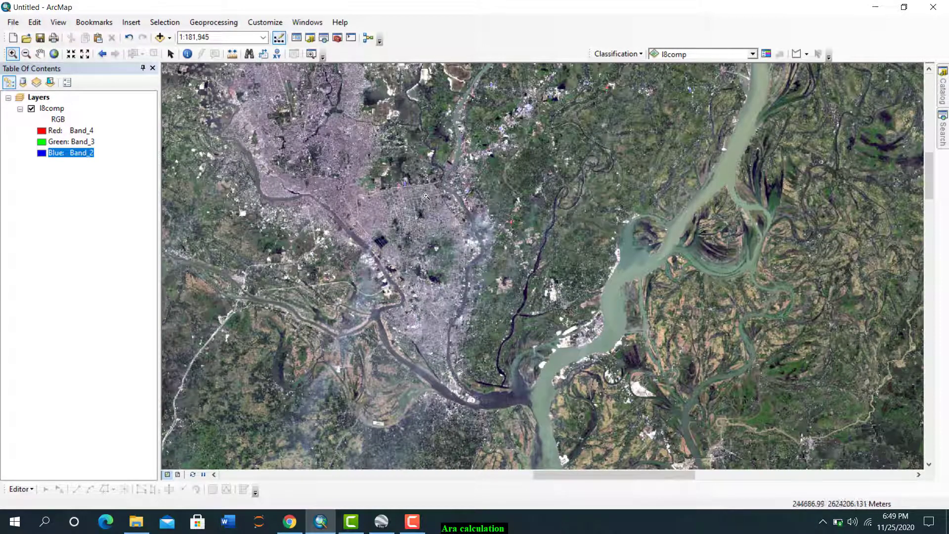
{"action": "scroll", "coordinate": [399, 218], "scroll_direction": "up", "scroll_amount": 1}
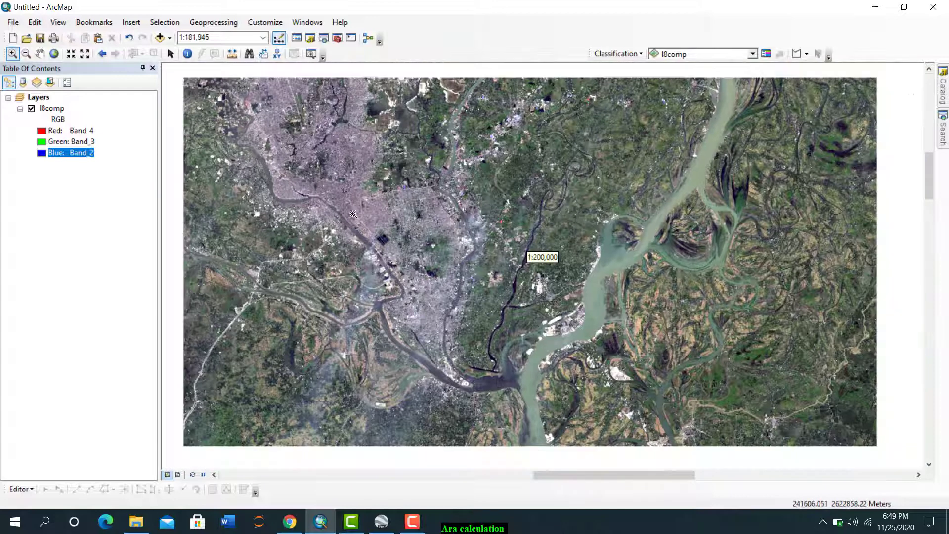
{"action": "scroll", "coordinate": [415, 243], "scroll_direction": "down", "scroll_amount": 3}
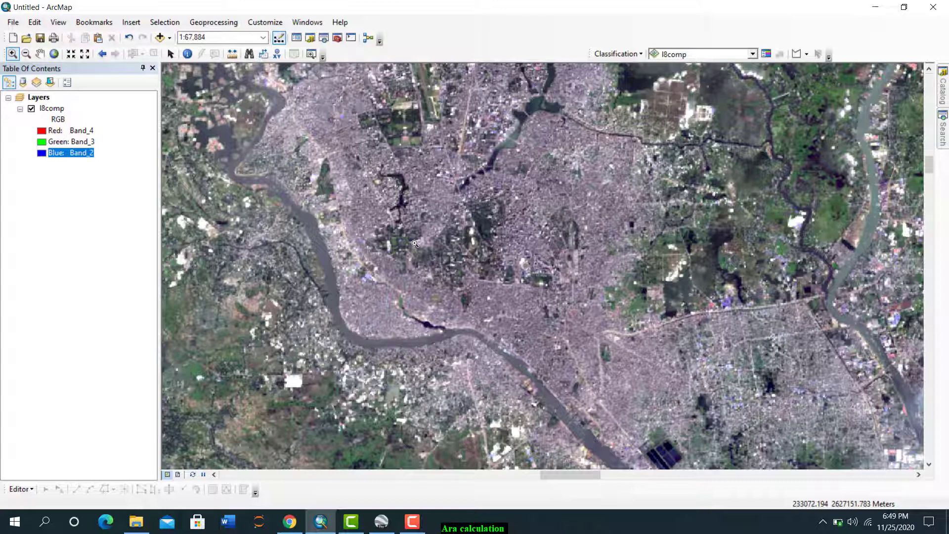
{"action": "left_click", "coordinate": [39, 53]}
{"action": "left_click_drag", "start_coordinate": [581, 196], "coordinate": [450, 271]}
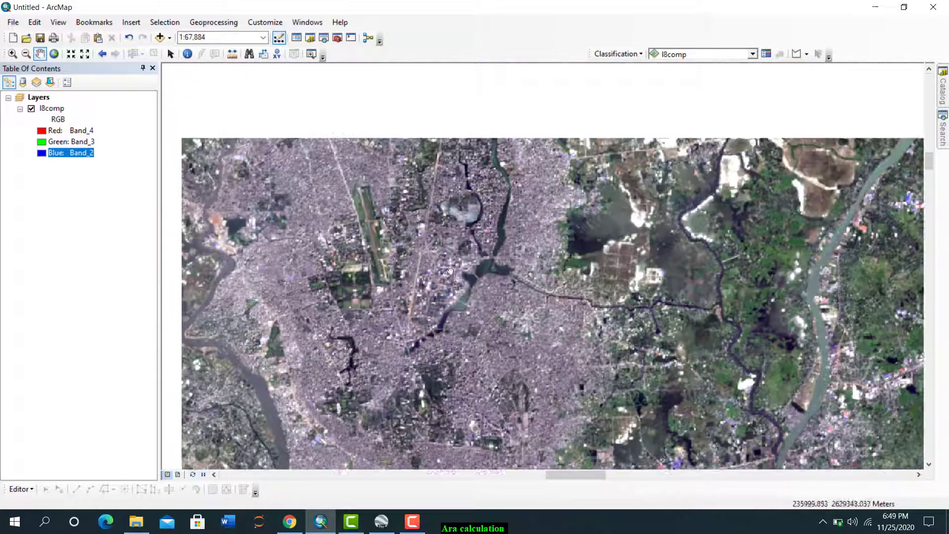
{"action": "left_click_drag", "start_coordinate": [481, 173], "coordinate": [366, 282]}
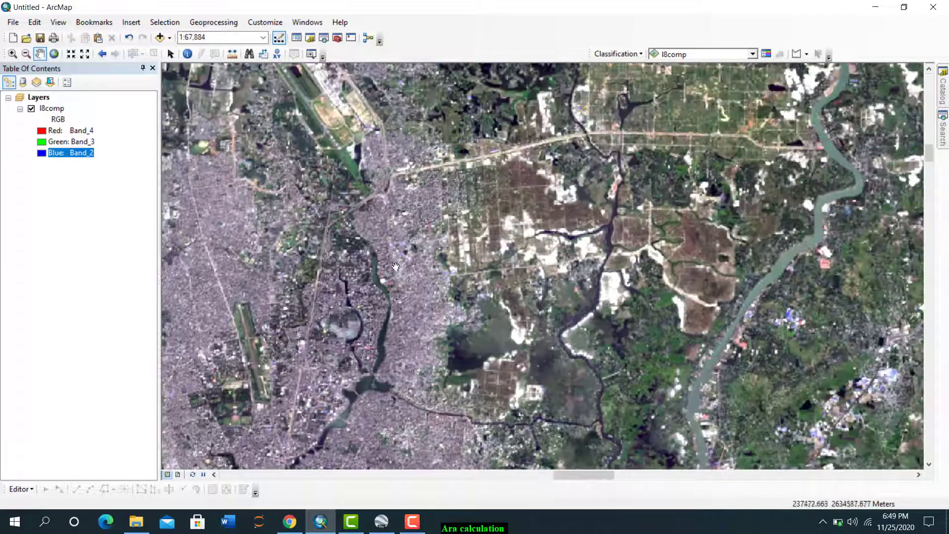
{"action": "left_click_drag", "start_coordinate": [328, 197], "coordinate": [468, 247]}
{"action": "left_click_drag", "start_coordinate": [311, 287], "coordinate": [423, 260]}
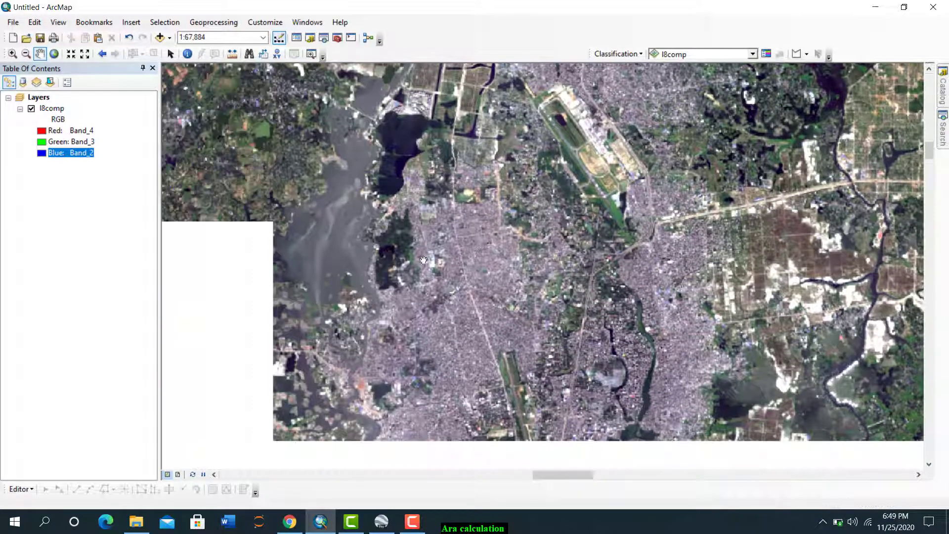
{"action": "left_click_drag", "start_coordinate": [338, 305], "coordinate": [539, 193]}
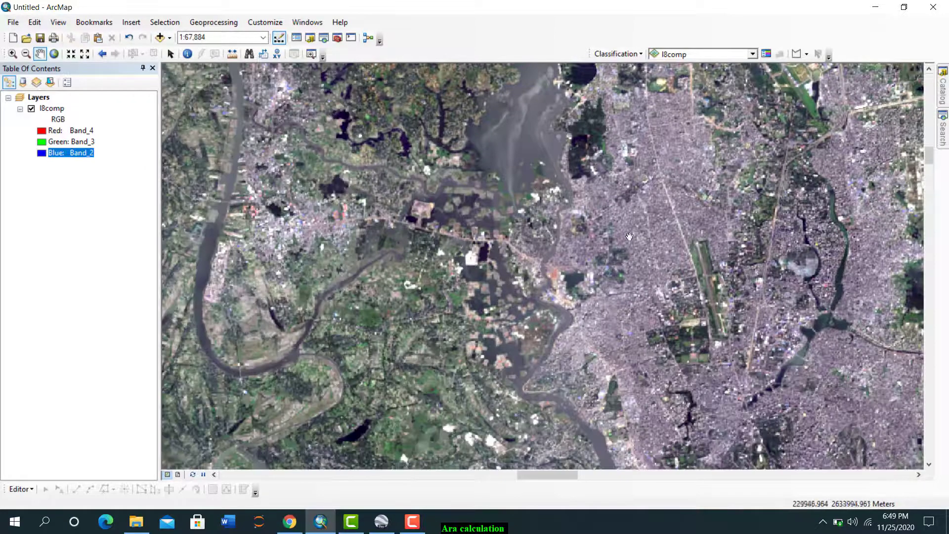
{"action": "left_click_drag", "start_coordinate": [629, 236], "coordinate": [436, 139]}
{"action": "left_click_drag", "start_coordinate": [640, 336], "coordinate": [456, 324]}
{"action": "left_click_drag", "start_coordinate": [610, 262], "coordinate": [453, 345]}
{"action": "left_click_drag", "start_coordinate": [553, 180], "coordinate": [620, 280]}
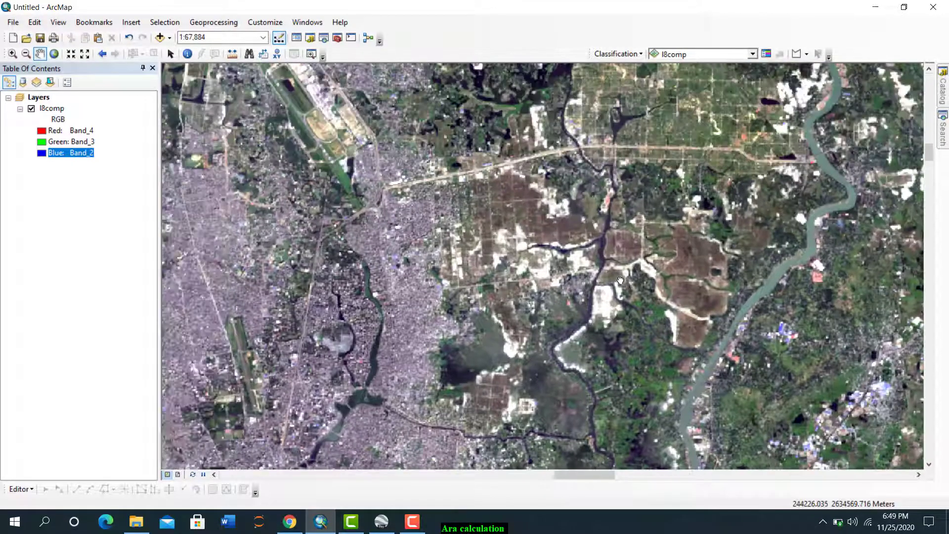
{"action": "left_click_drag", "start_coordinate": [576, 189], "coordinate": [579, 288]}
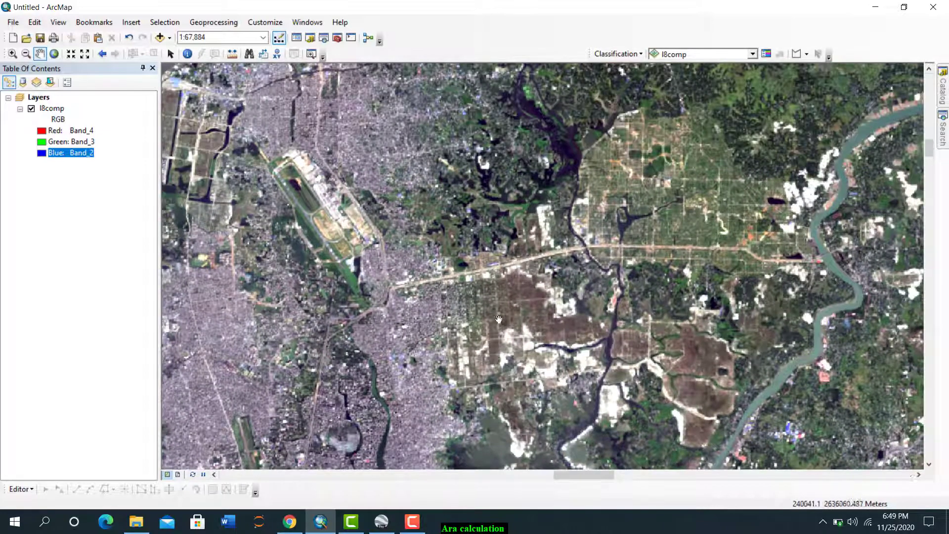
{"action": "left_click_drag", "start_coordinate": [499, 320], "coordinate": [720, 177]}
{"action": "left_click_drag", "start_coordinate": [483, 194], "coordinate": [231, 232]}
{"action": "left_click_drag", "start_coordinate": [384, 243], "coordinate": [465, 192]}
{"action": "left_click_drag", "start_coordinate": [334, 232], "coordinate": [636, 272]}
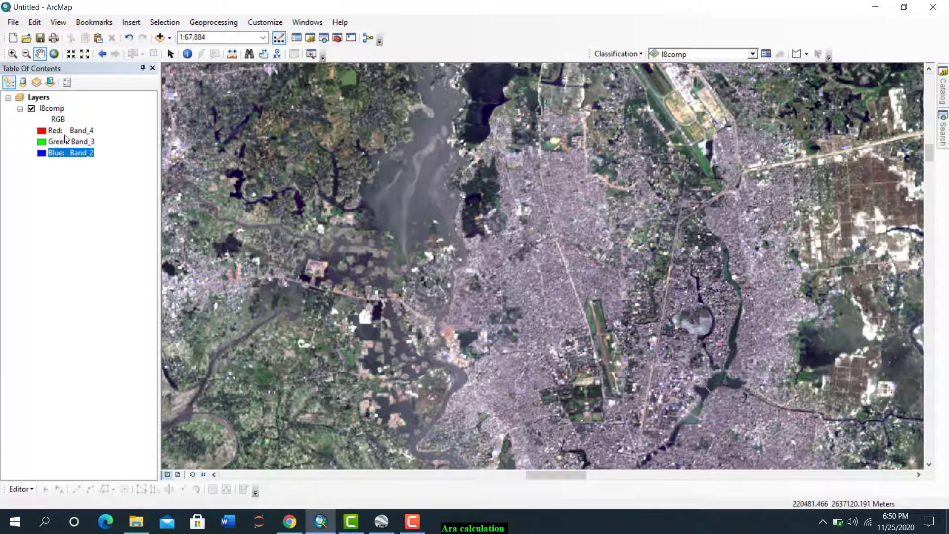
Step: Change the l8comp band combination to Band_7 for red, Band_5 for green and Band_3 for blue
{"action": "left_click", "coordinate": [49, 131]}
{"action": "left_click", "coordinate": [64, 234]}
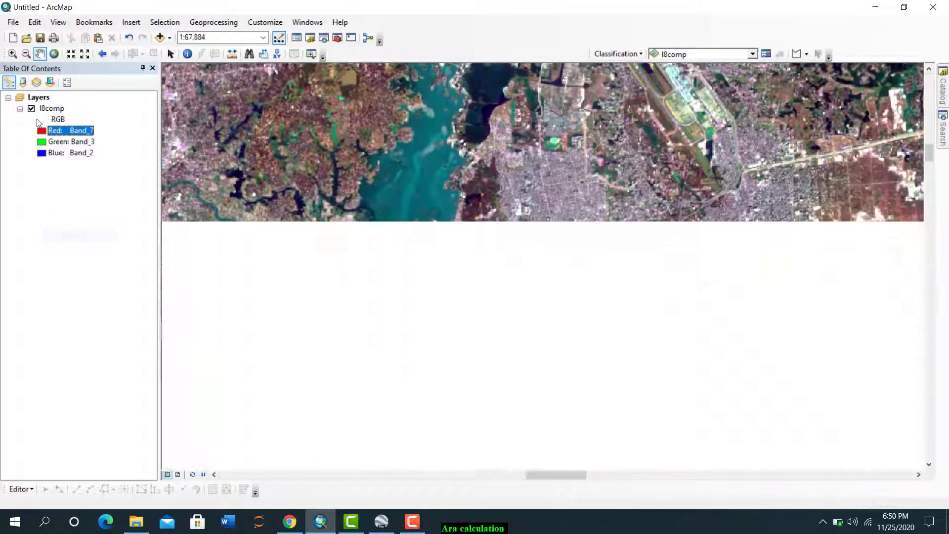
{"action": "left_click", "coordinate": [49, 142]}
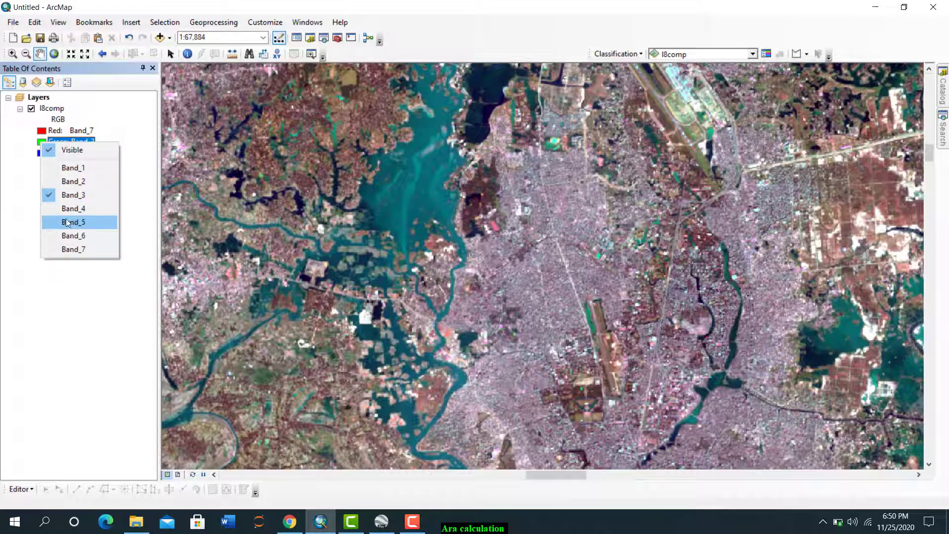
{"action": "left_click", "coordinate": [66, 222]}
{"action": "left_click", "coordinate": [50, 153]}
{"action": "left_click", "coordinate": [68, 206]}
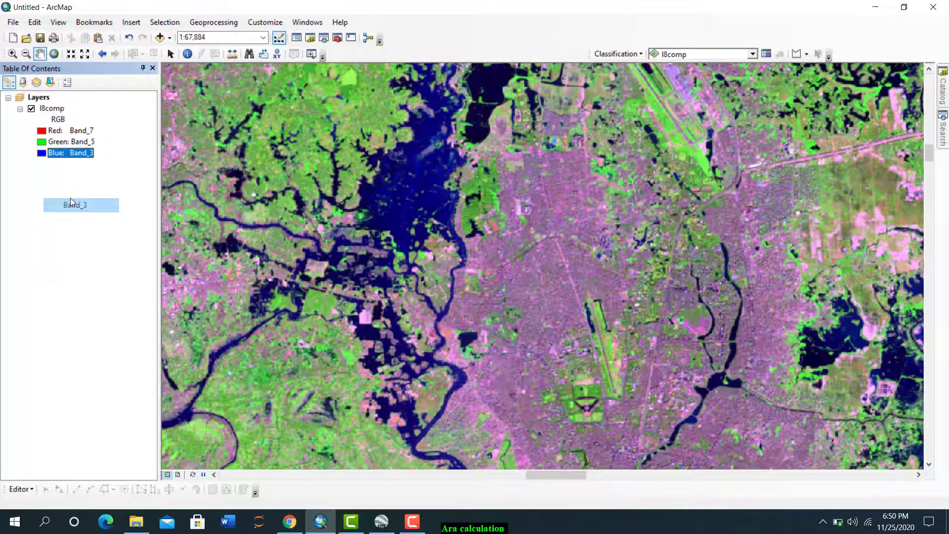
Step: Examine the built-up area, vegetation and rivers in the 7, 5, 3 composite, both up close and at full extent
{"action": "left_click_drag", "start_coordinate": [530, 312], "coordinate": [390, 247]}
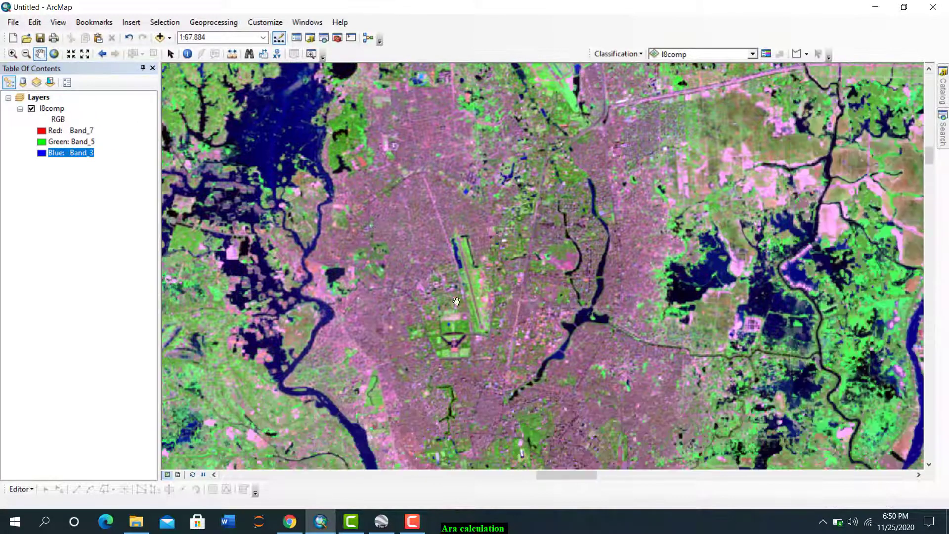
{"action": "left_click_drag", "start_coordinate": [487, 368], "coordinate": [422, 307]}
{"action": "left_click_drag", "start_coordinate": [595, 351], "coordinate": [548, 288]}
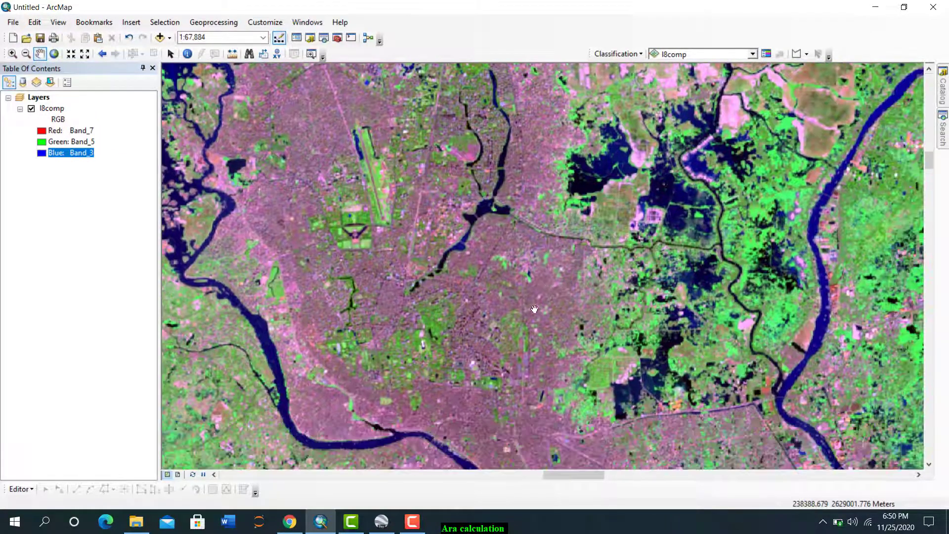
{"action": "left_click_drag", "start_coordinate": [502, 381], "coordinate": [427, 312]}
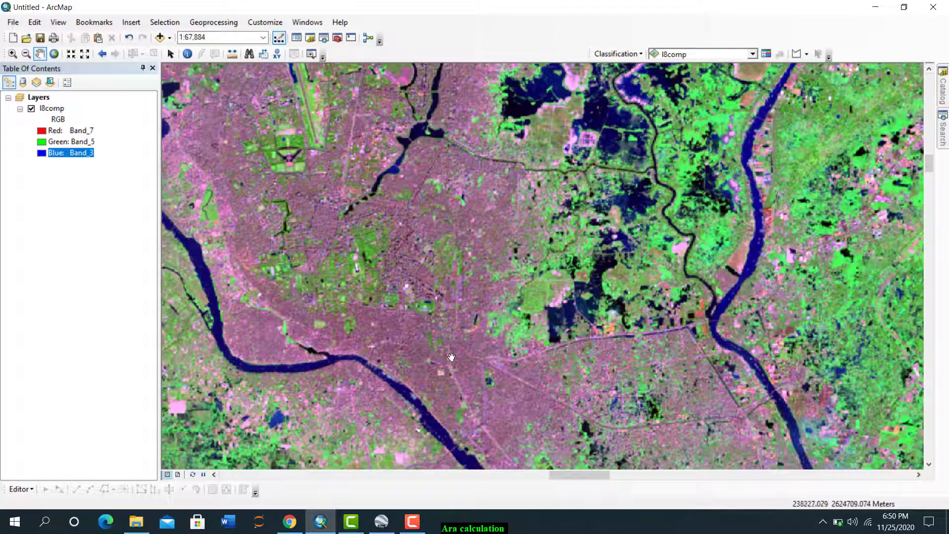
{"action": "left_click_drag", "start_coordinate": [403, 352], "coordinate": [497, 364]}
{"action": "left_click_drag", "start_coordinate": [398, 288], "coordinate": [505, 360]}
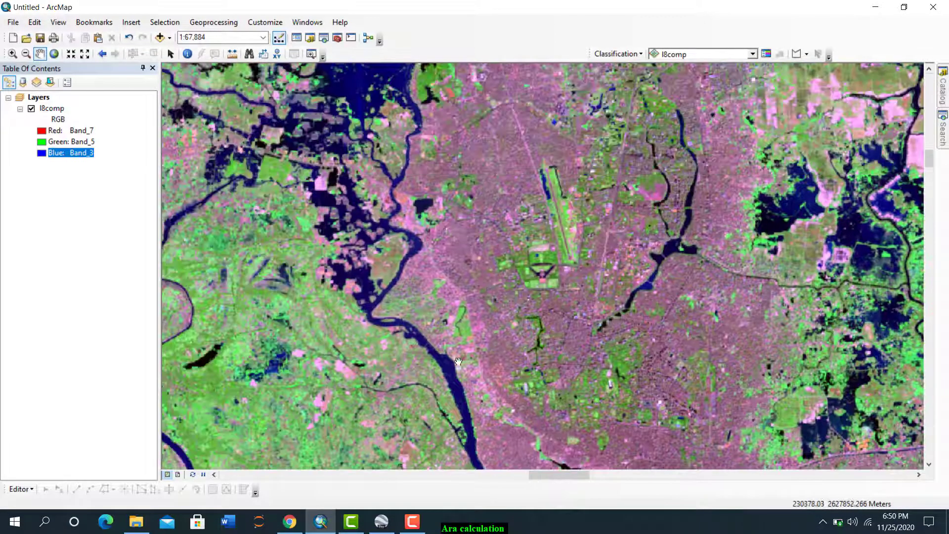
{"action": "left_click", "coordinate": [54, 54]}
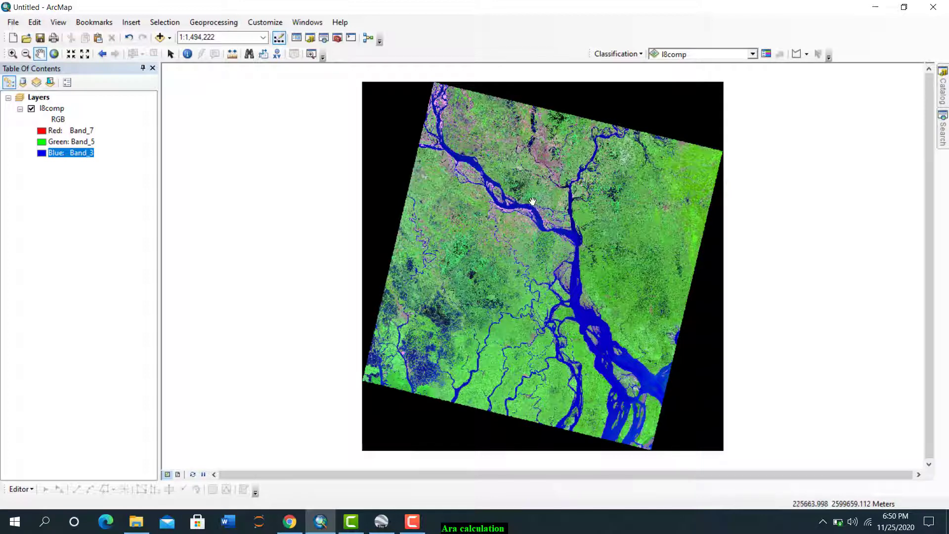
{"action": "left_click", "coordinate": [13, 54]}
{"action": "left_click", "coordinate": [610, 287]}
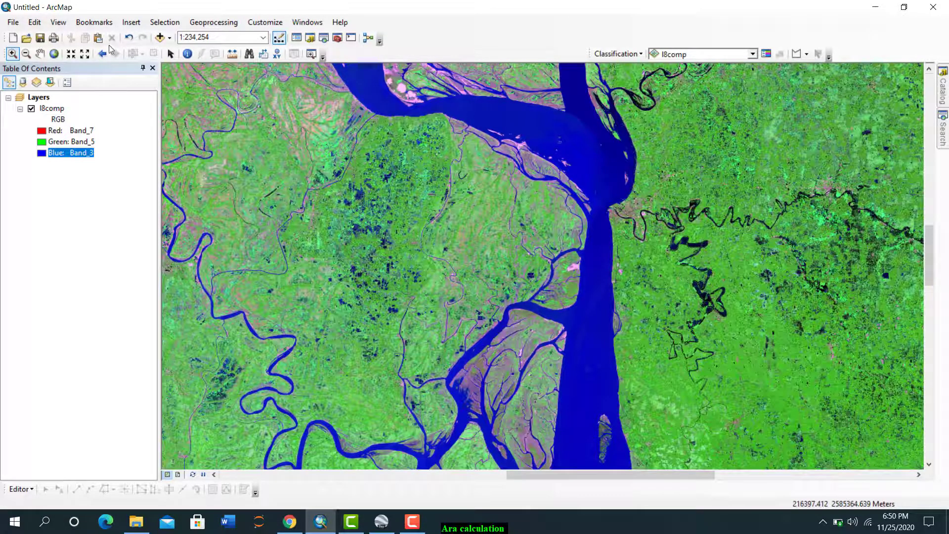
{"action": "left_click", "coordinate": [71, 53]}
Step: Add the study_aret boundary layer from the shp folder in F:\GIS to the map
{"action": "left_click", "coordinate": [159, 37]}
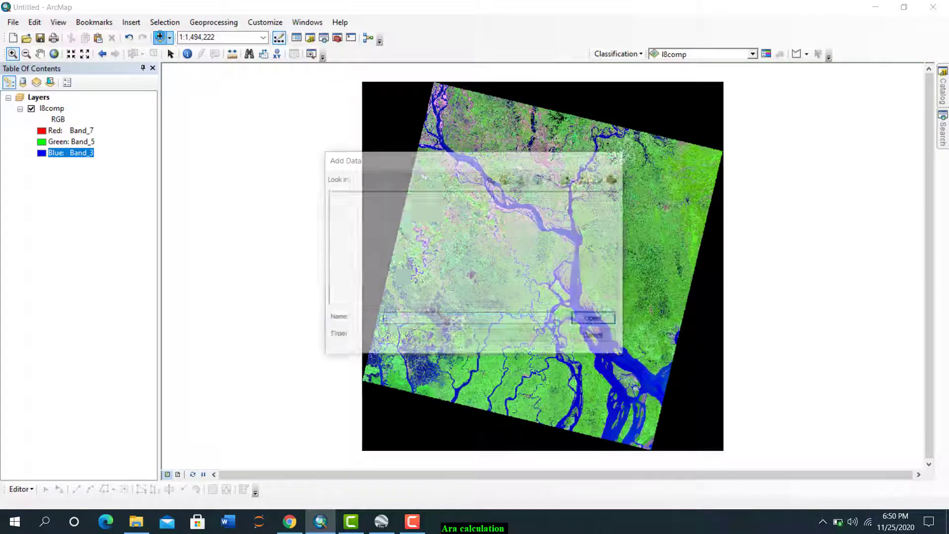
{"action": "left_click", "coordinate": [492, 179]}
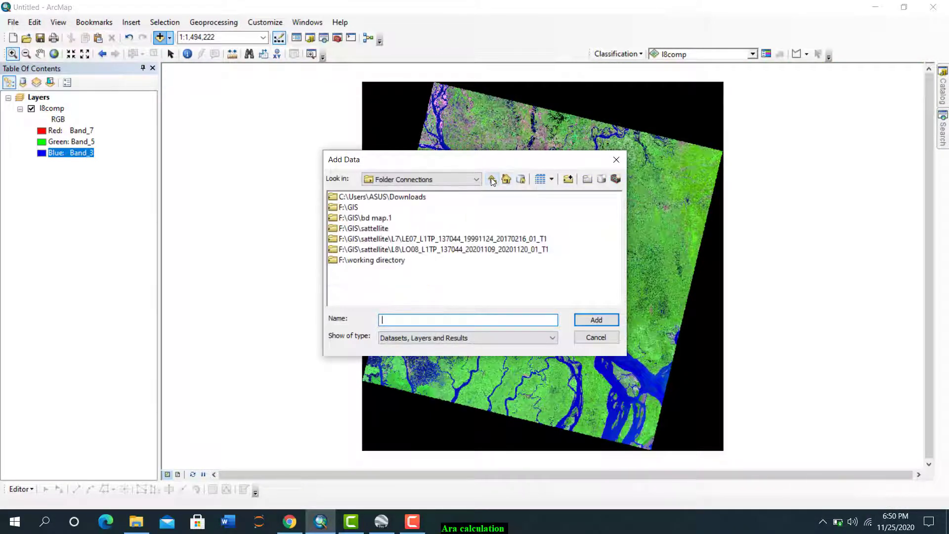
{"action": "double_click", "coordinate": [348, 208]}
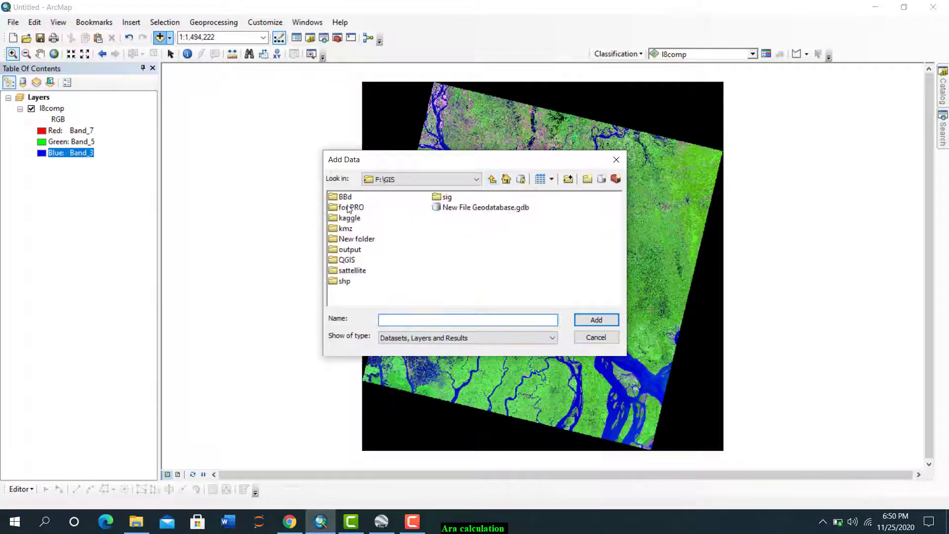
{"action": "double_click", "coordinate": [351, 281]}
{"action": "double_click", "coordinate": [494, 272]}
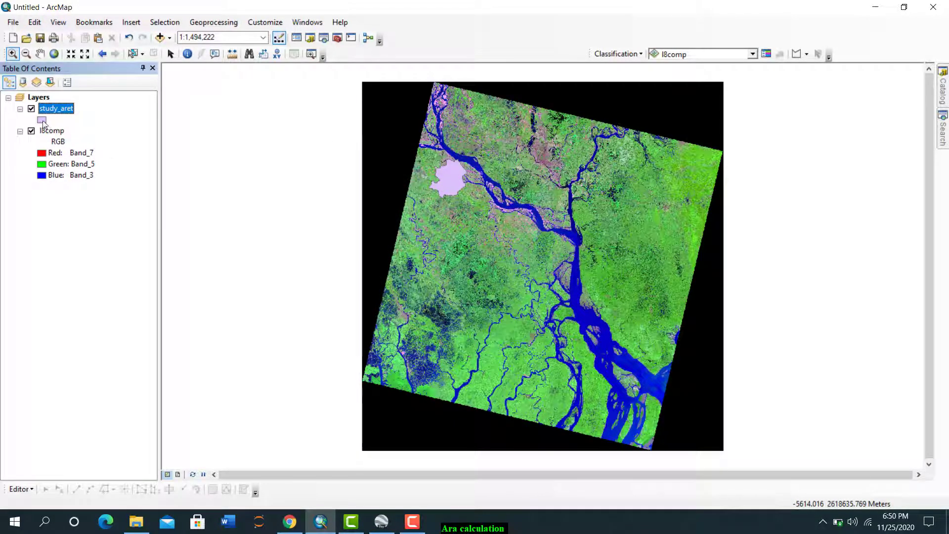
Step: Symbolize the study_aret polygon as Hollow with an outline width of 2
{"action": "left_click", "coordinate": [41, 120]}
{"action": "left_click", "coordinate": [353, 237]}
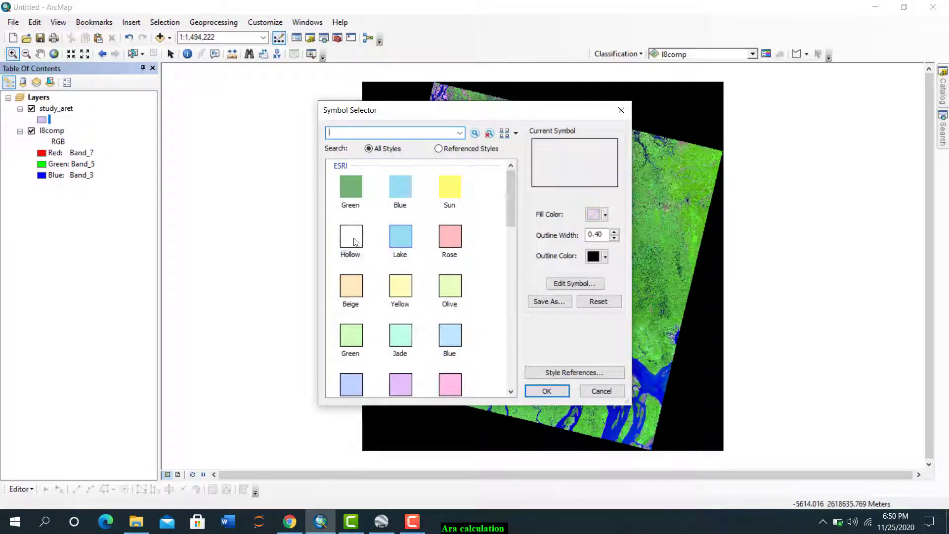
{"action": "left_click", "coordinate": [614, 232]}
{"action": "left_click", "coordinate": [614, 231]}
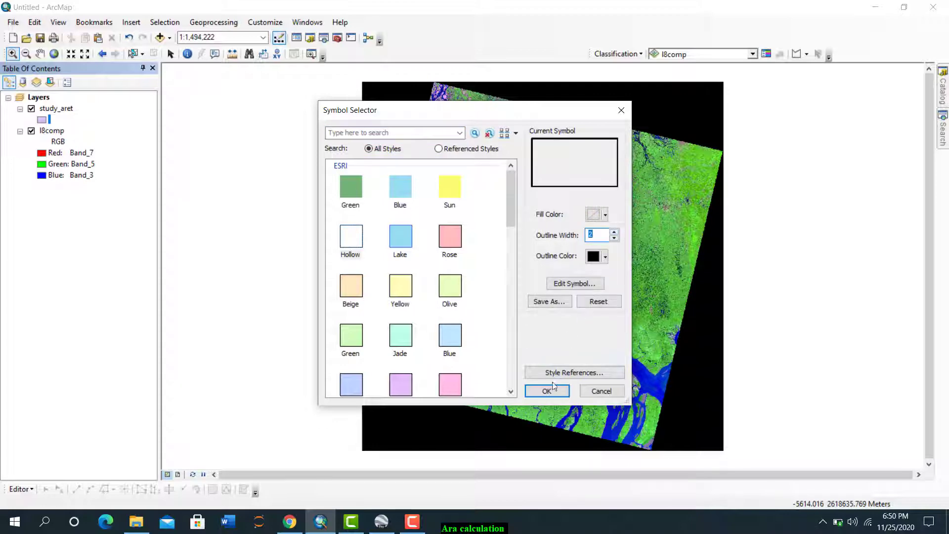
{"action": "left_click", "coordinate": [547, 391]}
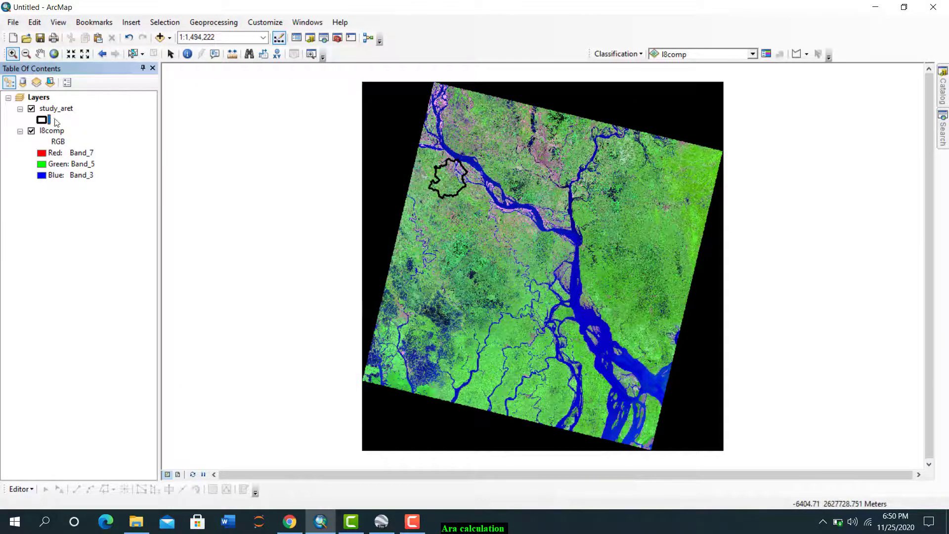
Step: Zoom to the study_aret layer and examine the built-up area along the river inside it at pixel level
{"action": "right_click", "coordinate": [56, 108]}
{"action": "left_click", "coordinate": [114, 171]}
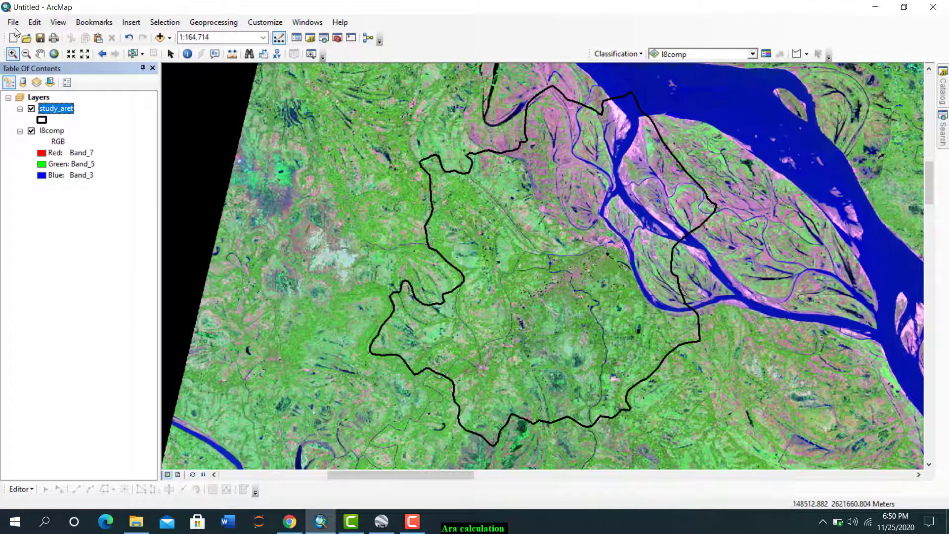
{"action": "left_click", "coordinate": [14, 54]}
{"action": "left_click_drag", "start_coordinate": [543, 258], "coordinate": [609, 307]}
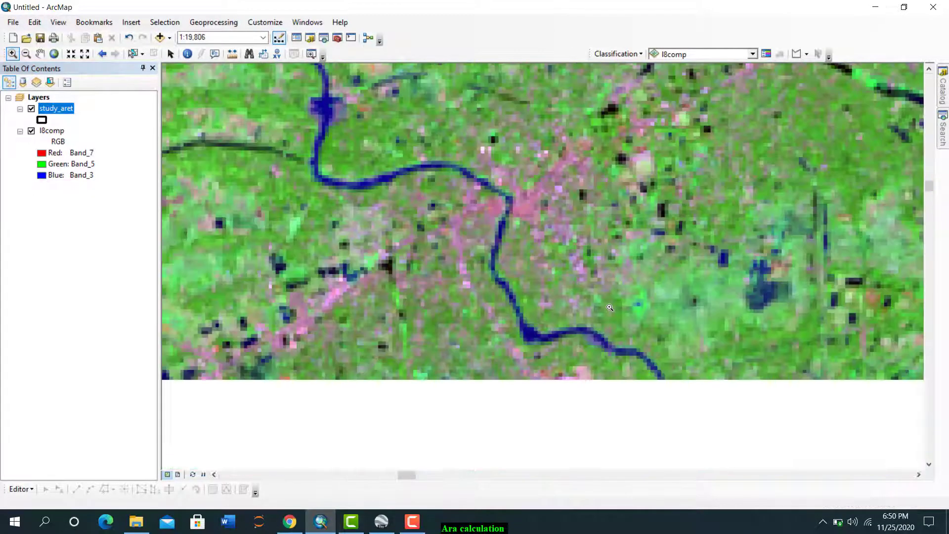
{"action": "scroll", "coordinate": [563, 214], "scroll_direction": "up", "scroll_amount": 1}
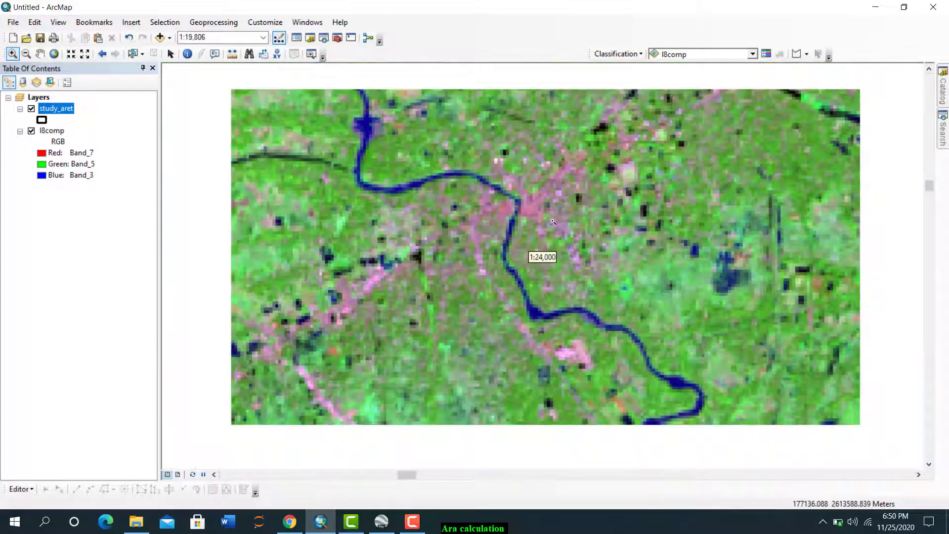
{"action": "left_click_drag", "start_coordinate": [446, 159], "coordinate": [615, 266]}
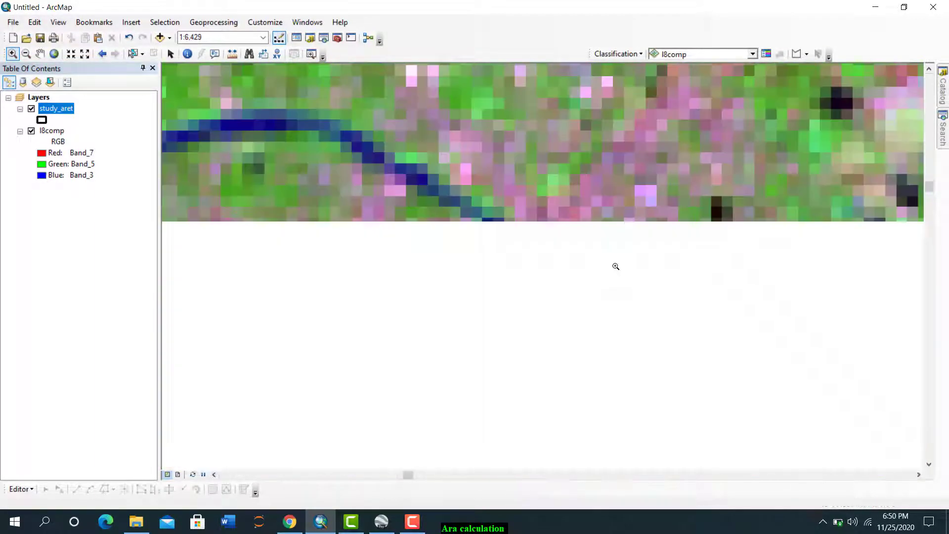
{"action": "scroll", "coordinate": [609, 242], "scroll_direction": "up", "scroll_amount": 3}
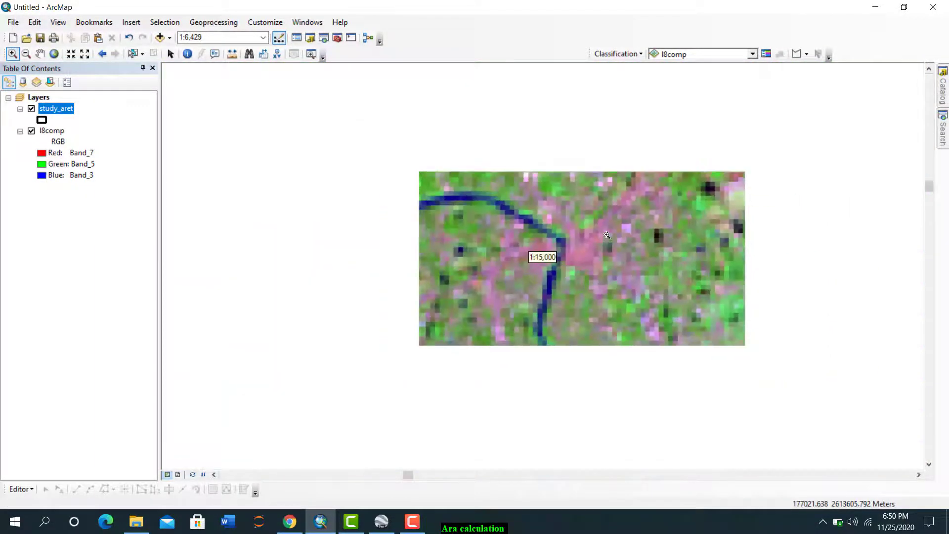
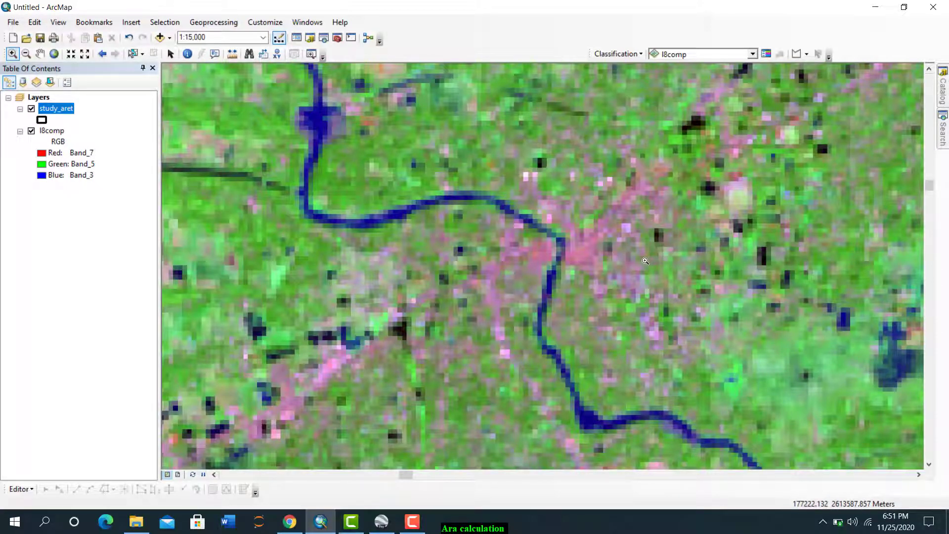
{"action": "scroll", "coordinate": [646, 260], "scroll_direction": "up", "scroll_amount": 2}
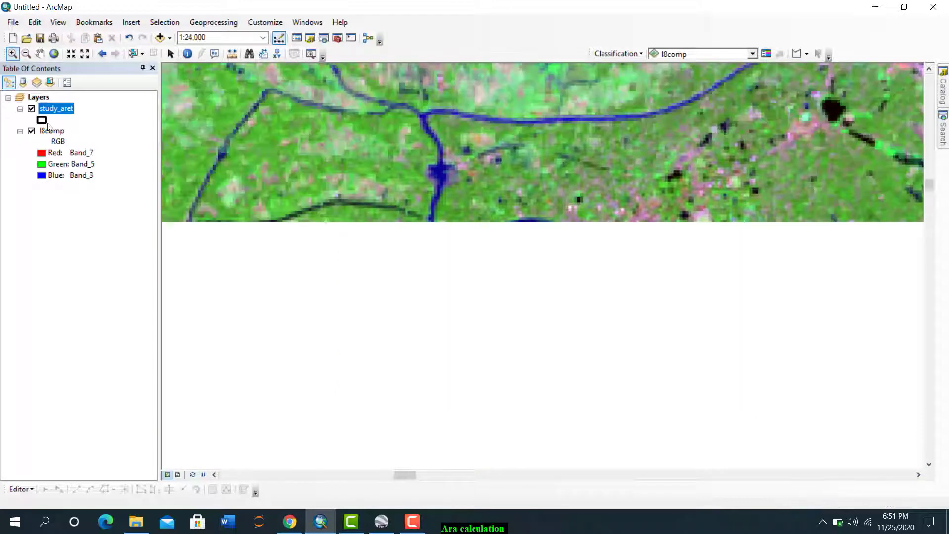
Step: Check the cell size of the l8comp raster in its source properties
{"action": "left_click", "coordinate": [49, 131], "text": "ctrl"}
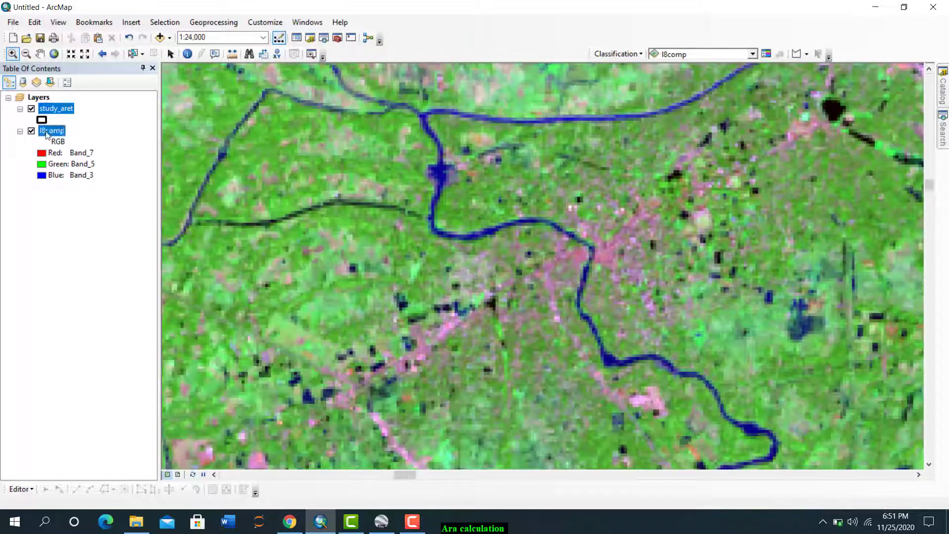
{"action": "right_click", "coordinate": [47, 133]}
{"action": "left_click", "coordinate": [86, 297]}
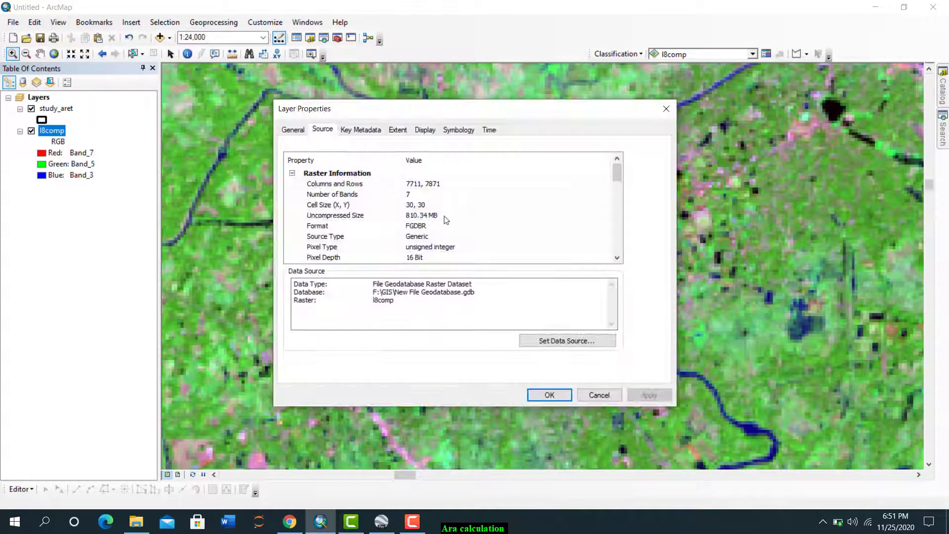
{"action": "left_click", "coordinate": [433, 205]}
{"action": "left_click", "coordinate": [434, 205]}
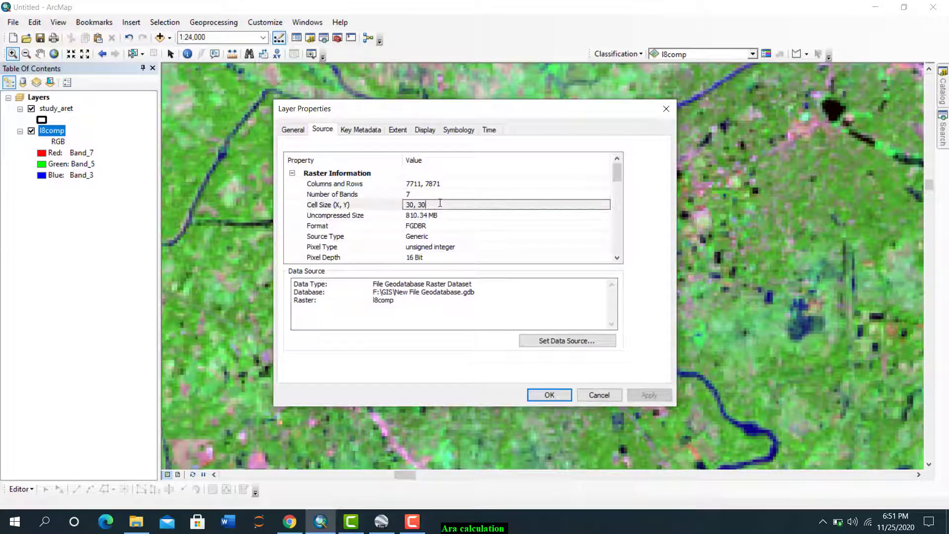
{"action": "left_click", "coordinate": [666, 109]}
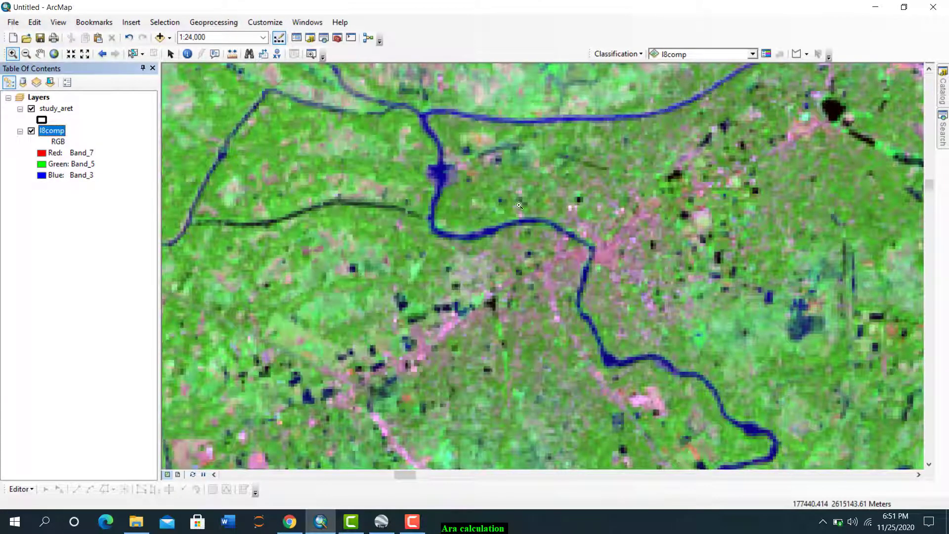
Step: Refresh the l8comp contrast stretch for the visible area by toggling DRA twice in Image Analysis
{"action": "scroll", "coordinate": [538, 254], "scroll_direction": "down", "scroll_amount": 1}
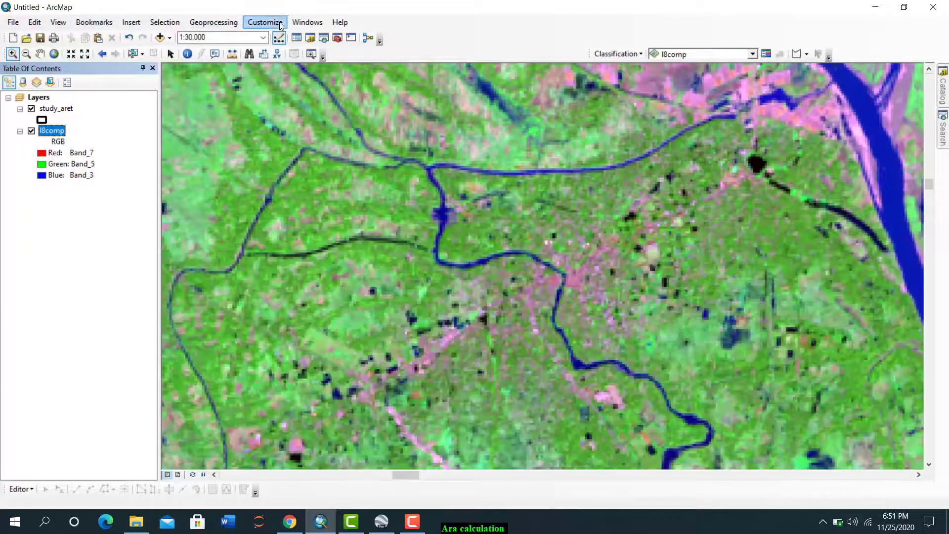
{"action": "left_click", "coordinate": [307, 22]}
{"action": "left_click", "coordinate": [322, 121]}
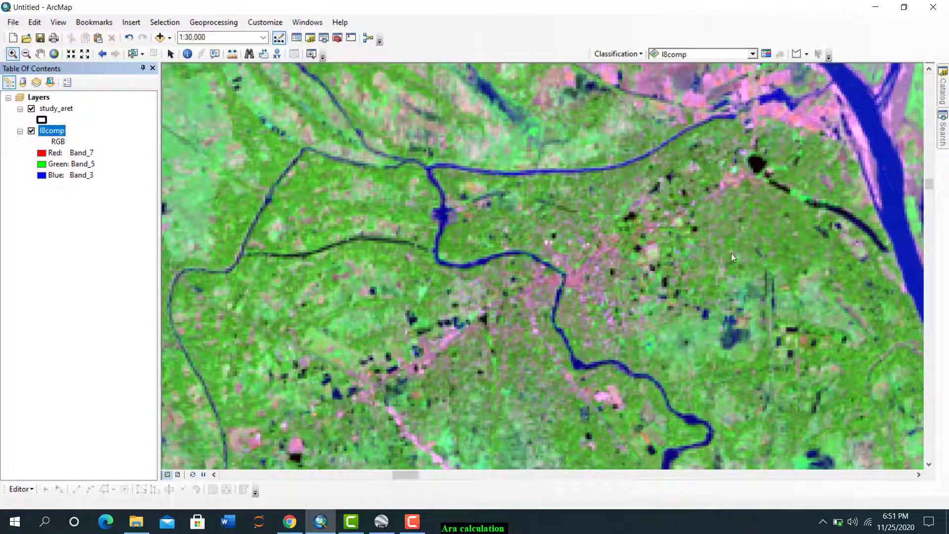
{"action": "left_click", "coordinate": [818, 119]}
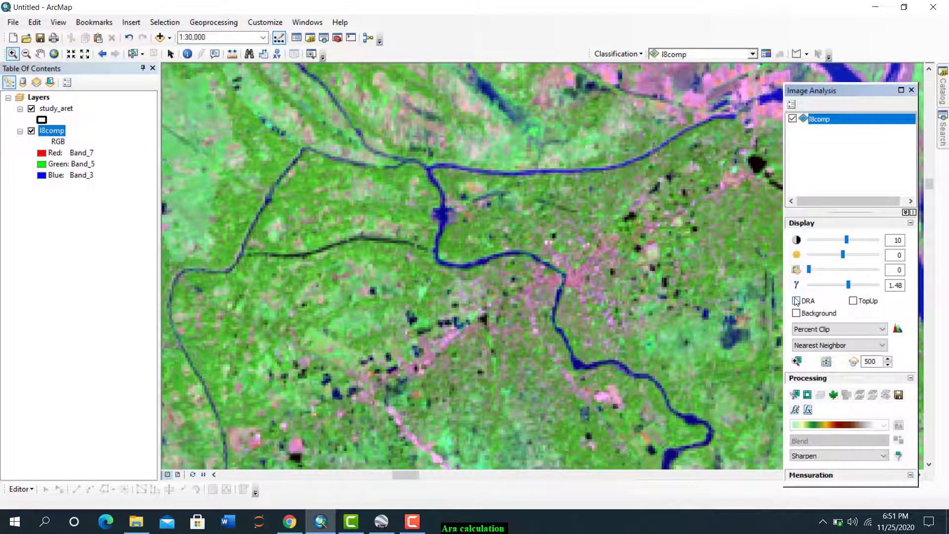
{"action": "left_click", "coordinate": [796, 301]}
{"action": "left_click", "coordinate": [796, 301]}
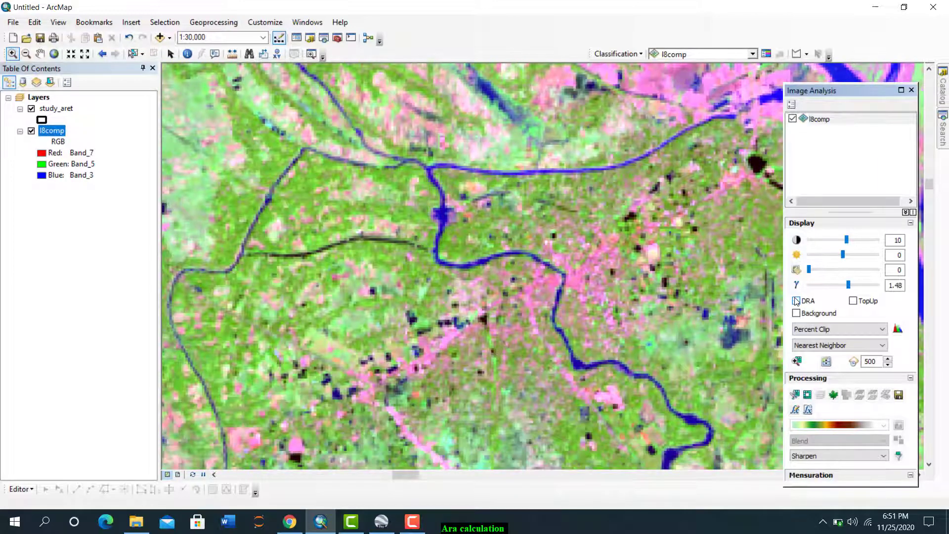
{"action": "left_click", "coordinate": [911, 90]}
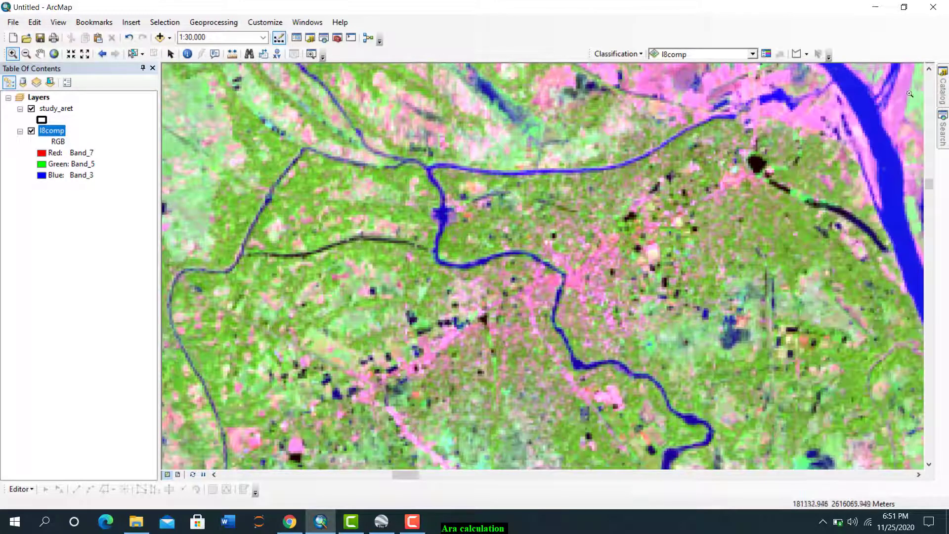
Step: Examine the town, river, linear strip and dark ponds in the 7, 5, 3 composite within the study area
{"action": "scroll", "coordinate": [534, 348], "scroll_direction": "up", "scroll_amount": 2}
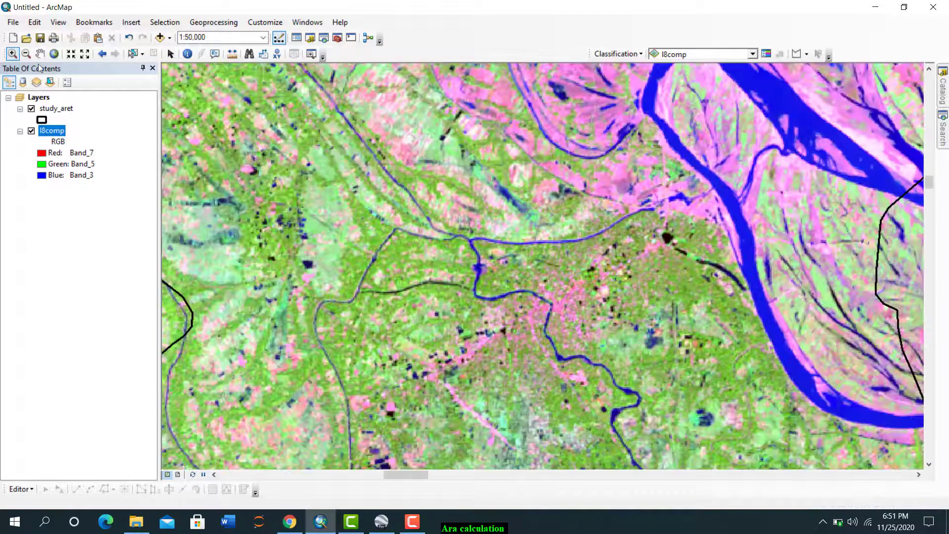
{"action": "left_click", "coordinate": [40, 53]}
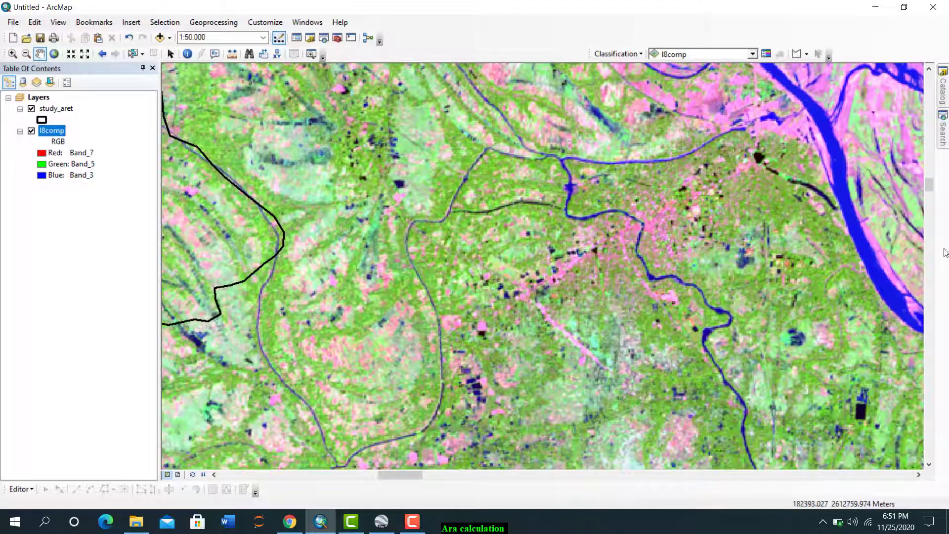
{"action": "left_click_drag", "start_coordinate": [617, 285], "coordinate": [247, 323]}
{"action": "left_click_drag", "start_coordinate": [283, 296], "coordinate": [454, 271]}
{"action": "scroll", "coordinate": [429, 251], "scroll_direction": "down", "scroll_amount": 2}
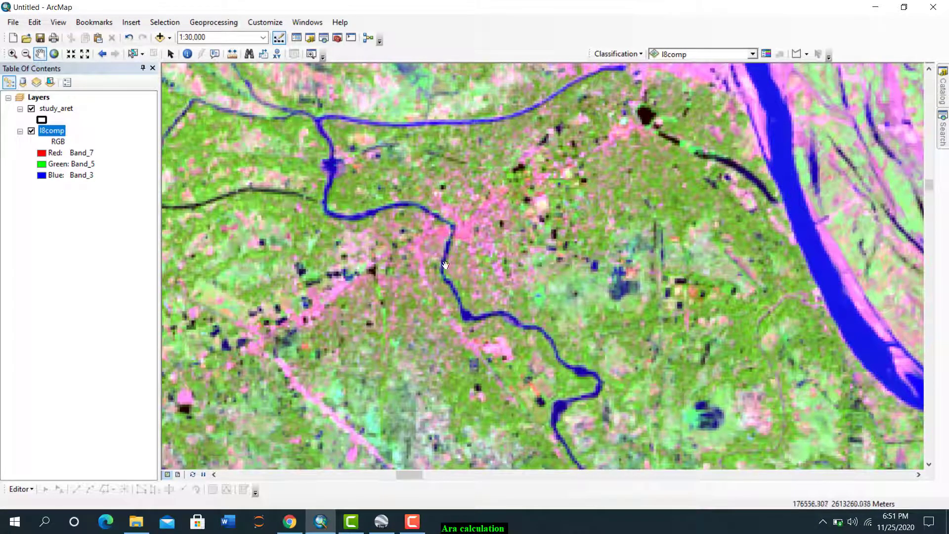
{"action": "left_click_drag", "start_coordinate": [405, 369], "coordinate": [534, 293]}
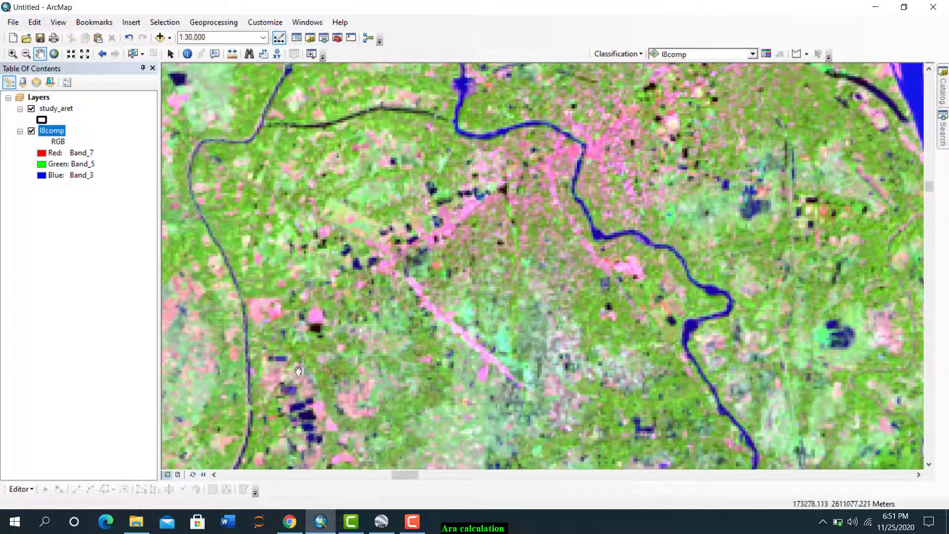
{"action": "left_click_drag", "start_coordinate": [299, 371], "coordinate": [410, 296]}
{"action": "scroll", "coordinate": [417, 373], "scroll_direction": "down", "scroll_amount": 1}
{"action": "scroll", "coordinate": [417, 373], "scroll_direction": "down", "scroll_amount": 1}
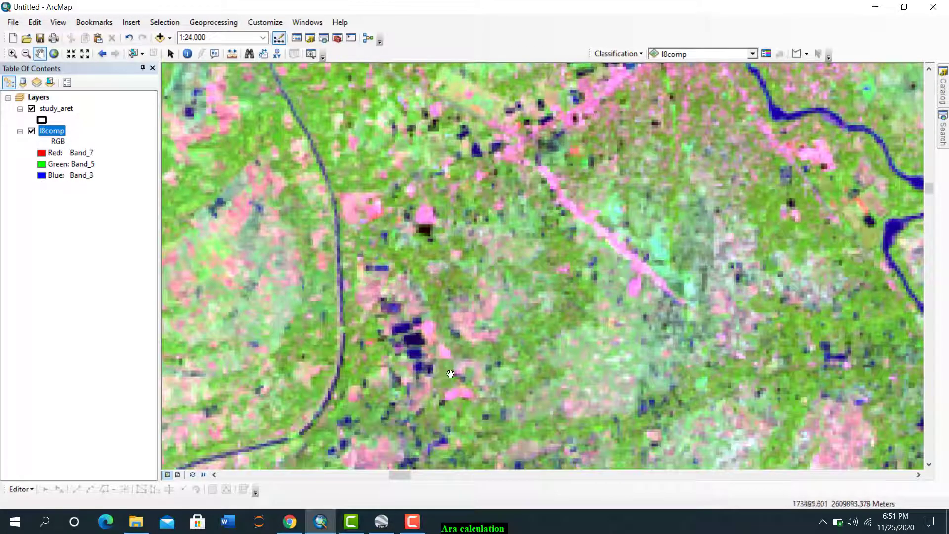
{"action": "left_click_drag", "start_coordinate": [450, 373], "coordinate": [461, 354]}
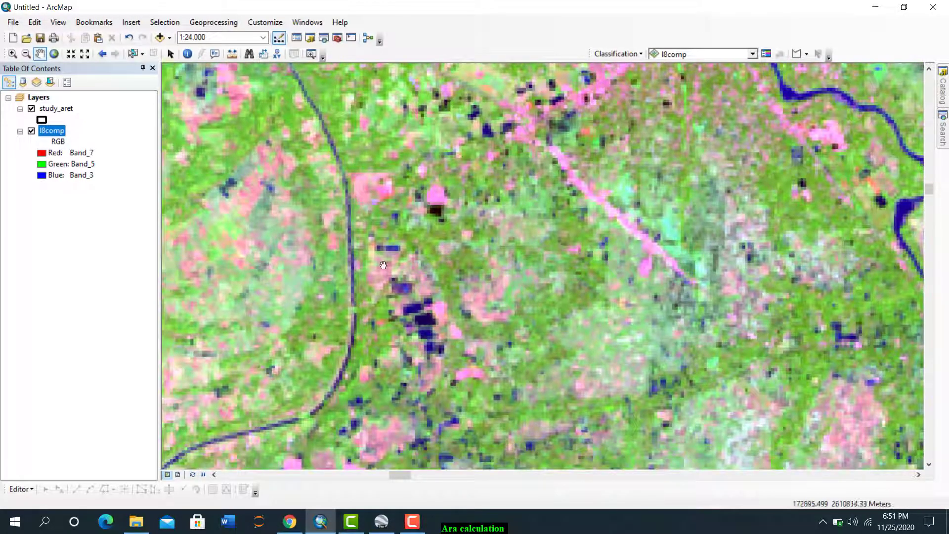
{"action": "scroll", "coordinate": [404, 326], "scroll_direction": "down", "scroll_amount": 3}
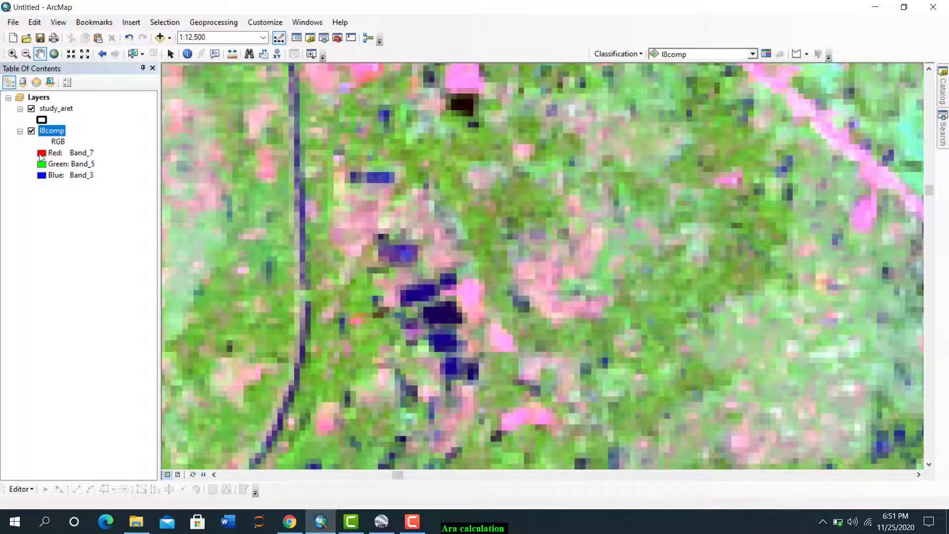
Step: Change the l8comp band combination to Band_5 for red, Band_4 for green and Band_3 for blue
{"action": "left_click", "coordinate": [41, 157]}
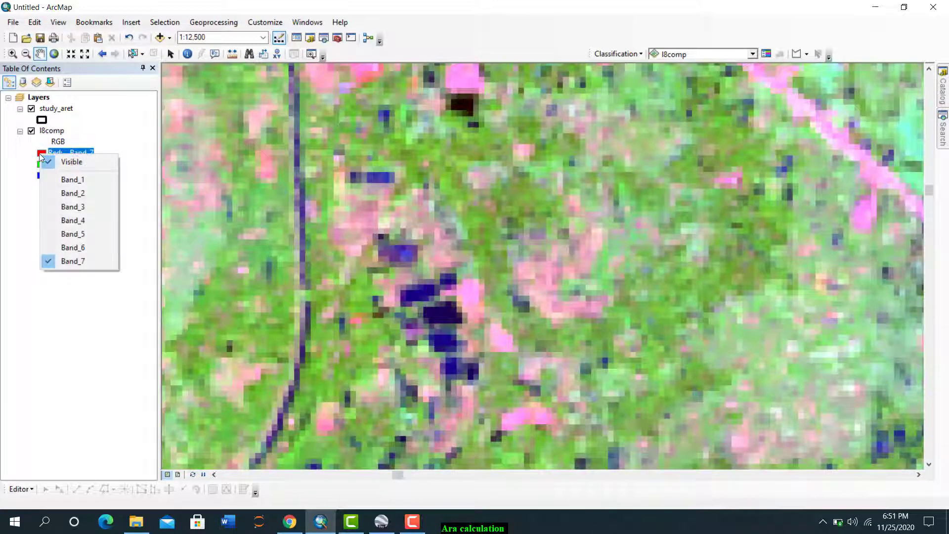
{"action": "left_click", "coordinate": [58, 232]}
{"action": "left_click", "coordinate": [46, 164]}
{"action": "left_click", "coordinate": [69, 232]}
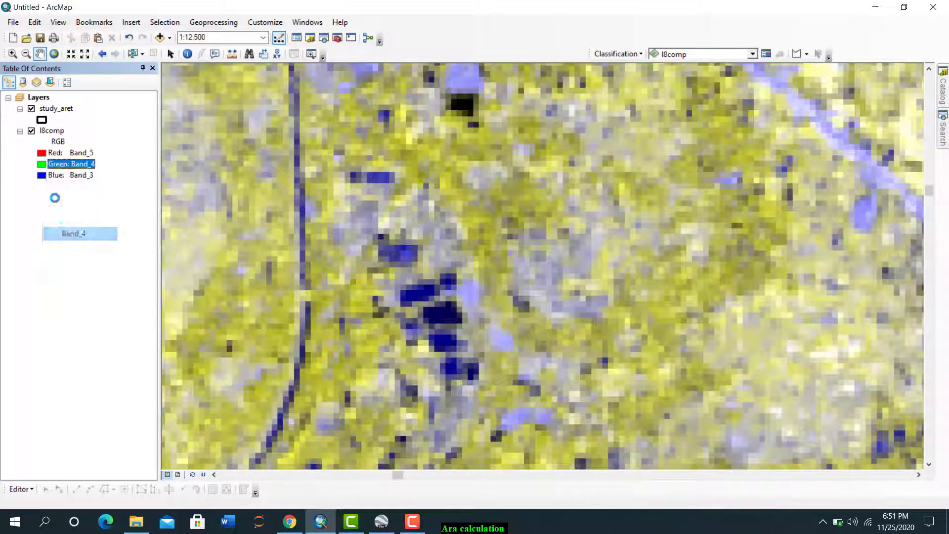
{"action": "left_click", "coordinate": [45, 175]}
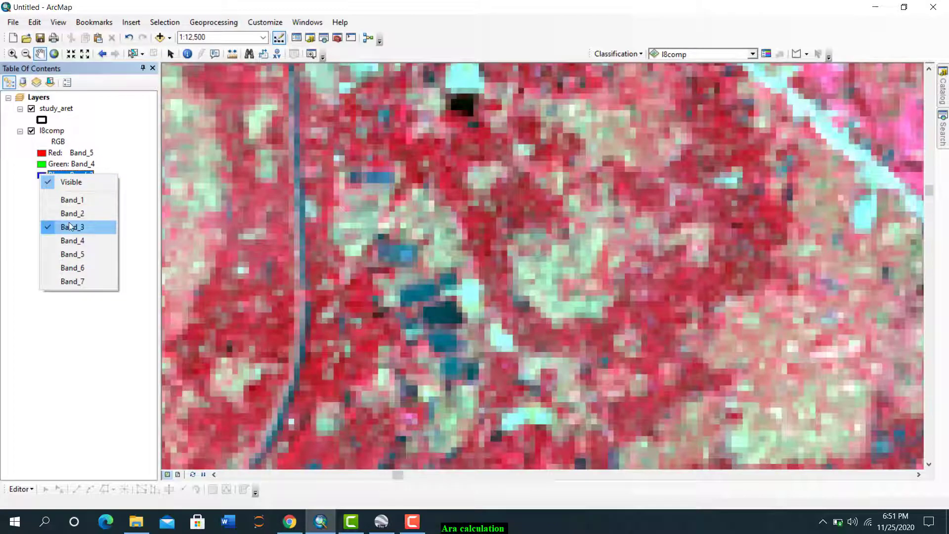
{"action": "left_click", "coordinate": [69, 227]}
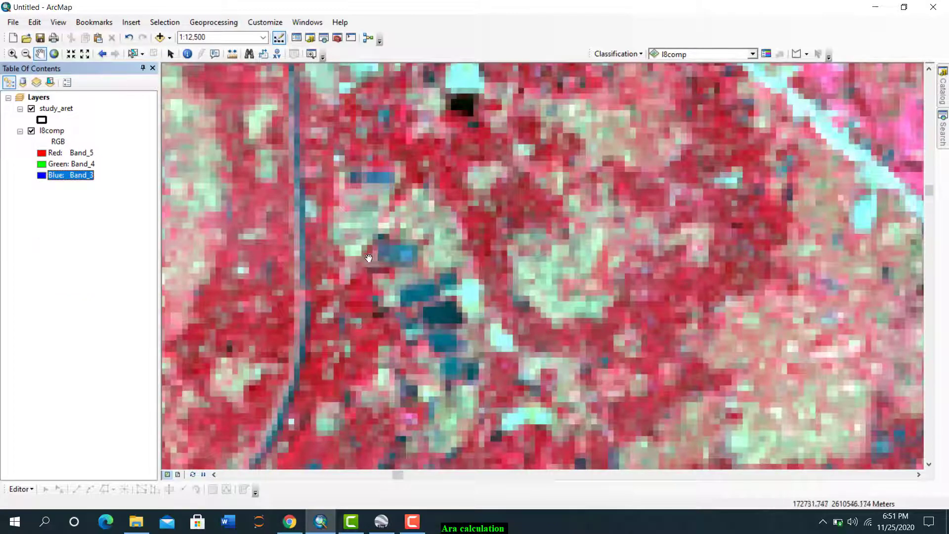
Step: Examine the red vegetation, pale fields, bright linear strip and pink patches in the 5, 4, 3 composite
{"action": "left_click_drag", "start_coordinate": [524, 205], "coordinate": [384, 296]}
{"action": "left_click_drag", "start_coordinate": [490, 228], "coordinate": [378, 304]}
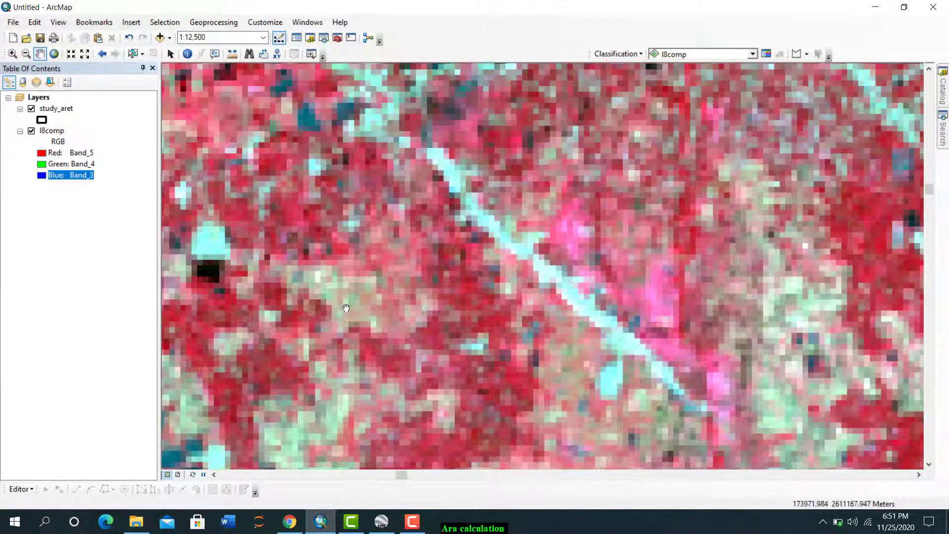
{"action": "left_click_drag", "start_coordinate": [569, 216], "coordinate": [377, 218]}
{"action": "left_click_drag", "start_coordinate": [531, 239], "coordinate": [391, 245]}
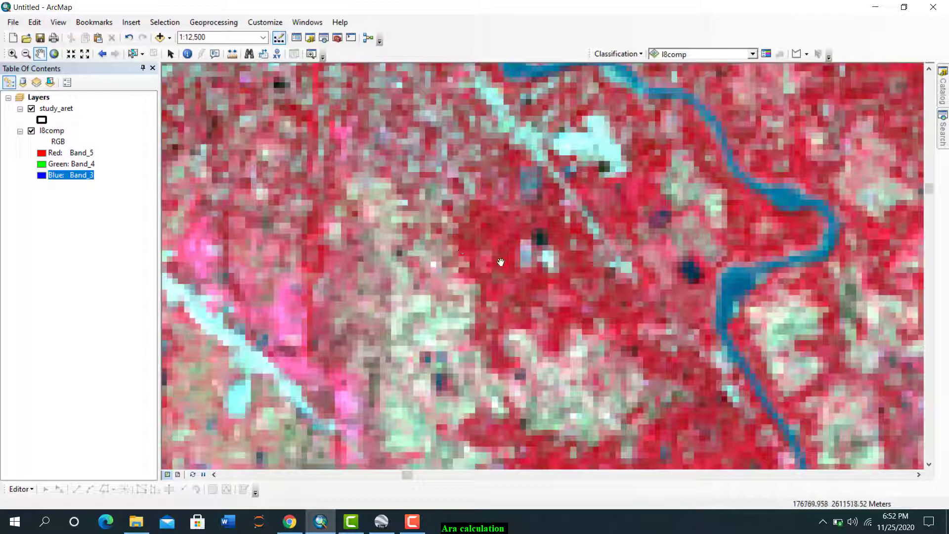
{"action": "scroll", "coordinate": [506, 257], "scroll_direction": "up", "scroll_amount": 4}
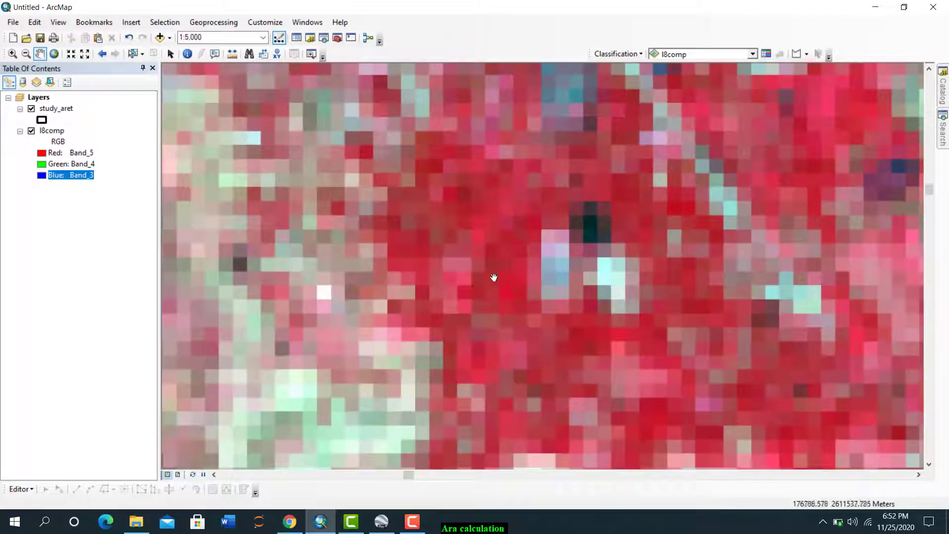
{"action": "scroll", "coordinate": [518, 249], "scroll_direction": "down", "scroll_amount": 3}
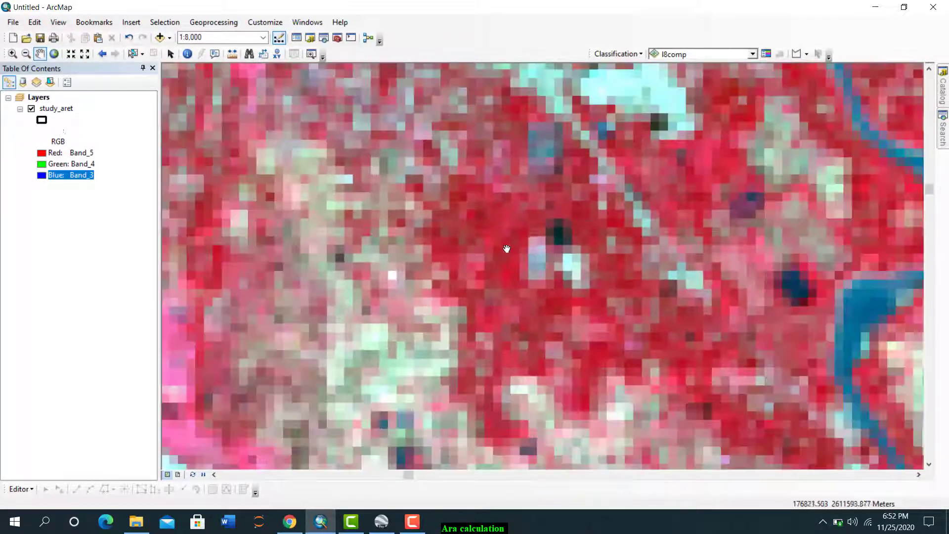
{"action": "scroll", "coordinate": [496, 245], "scroll_direction": "down", "scroll_amount": 2}
{"action": "left_click_drag", "start_coordinate": [380, 297], "coordinate": [501, 252]}
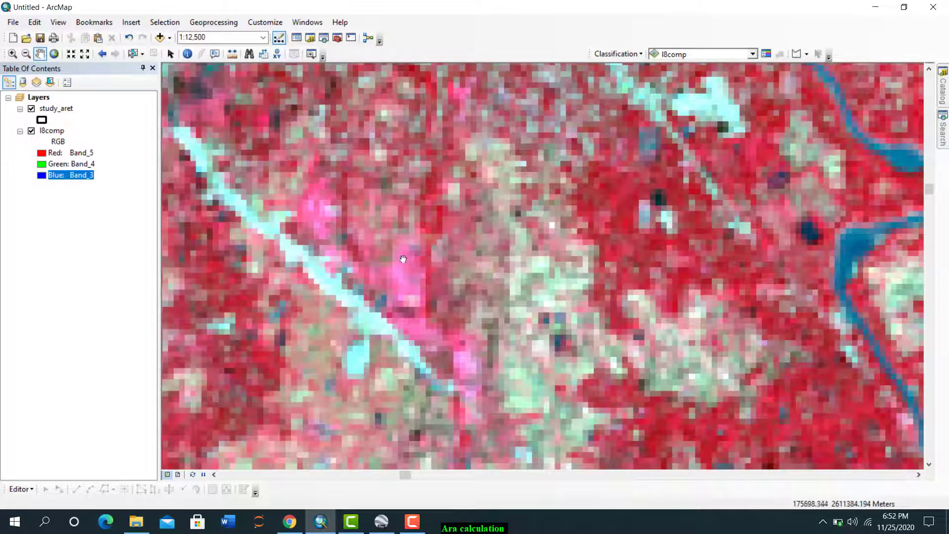
{"action": "left_click_drag", "start_coordinate": [404, 276], "coordinate": [471, 235]}
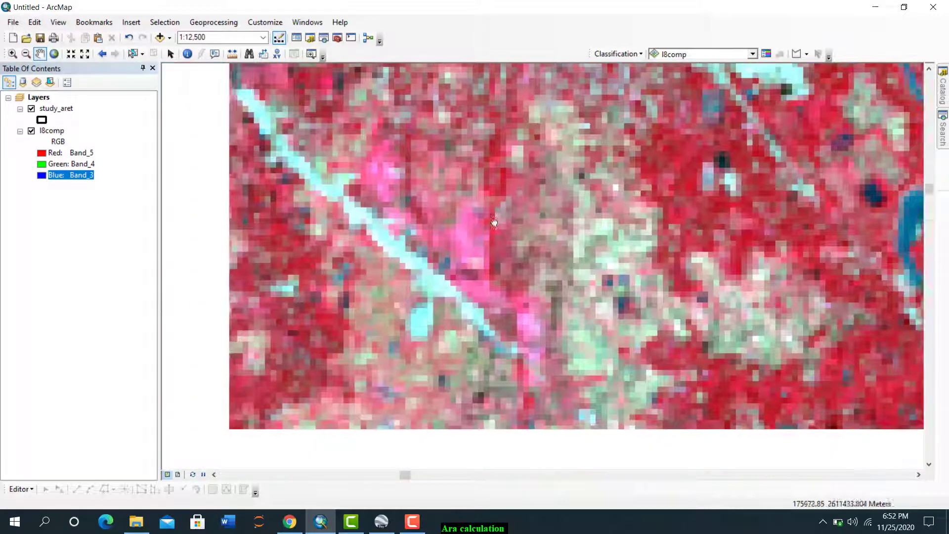
{"action": "left_click_drag", "start_coordinate": [414, 371], "coordinate": [494, 242]}
{"action": "scroll", "coordinate": [503, 254], "scroll_direction": "down", "scroll_amount": 2}
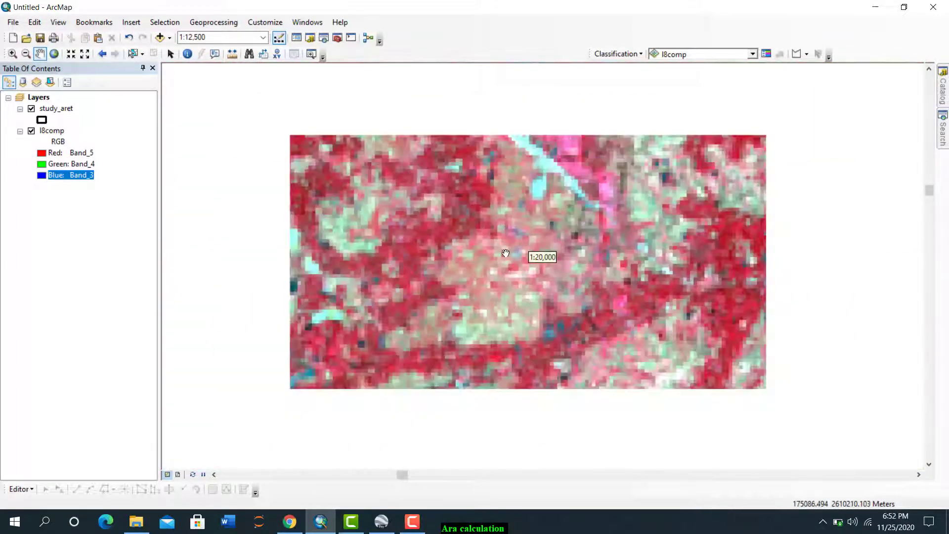
{"action": "scroll", "coordinate": [508, 252], "scroll_direction": "up", "scroll_amount": 3}
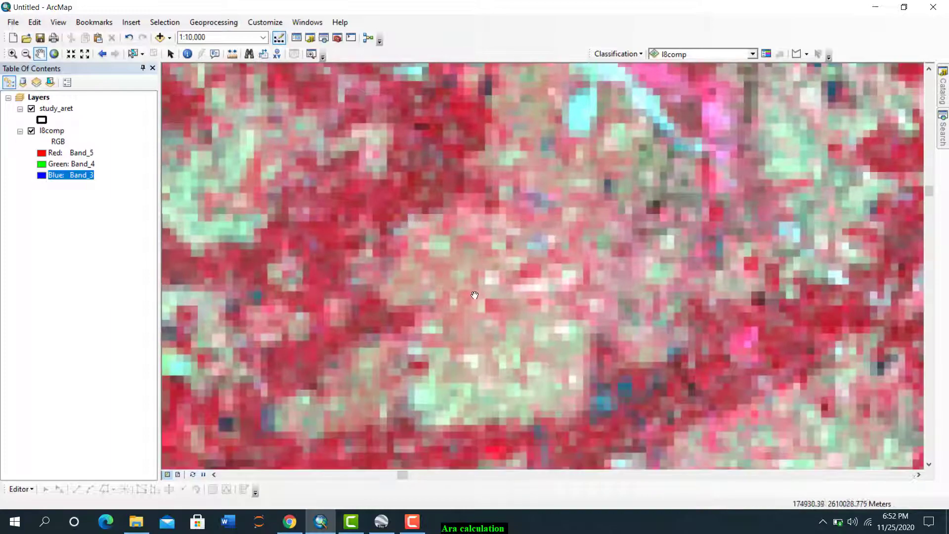
{"action": "scroll", "coordinate": [474, 297], "scroll_direction": "down", "scroll_amount": 4}
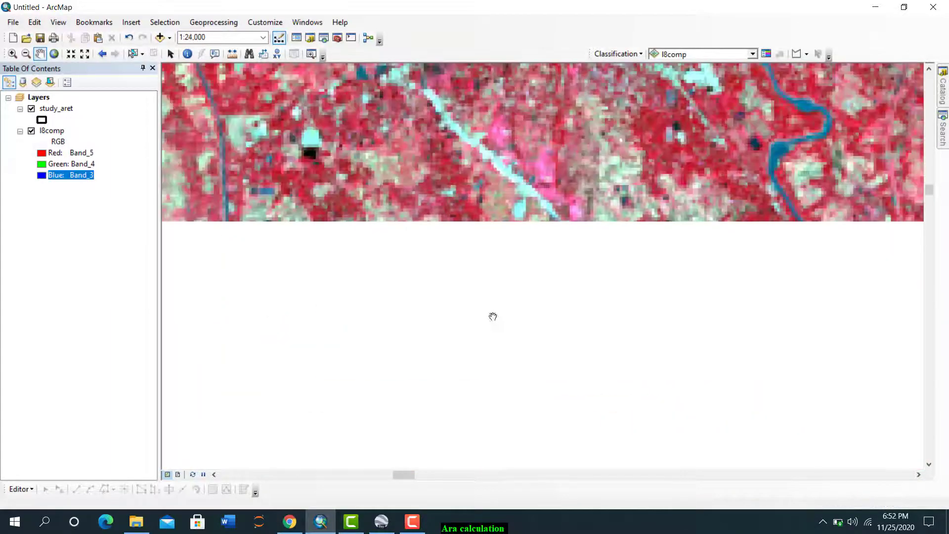
Step: Inspect the fields and the bright white and cyan site between the narrow river and the study area boundary
{"action": "left_click_drag", "start_coordinate": [492, 316], "coordinate": [560, 183]}
{"action": "left_click_drag", "start_coordinate": [676, 384], "coordinate": [537, 250]}
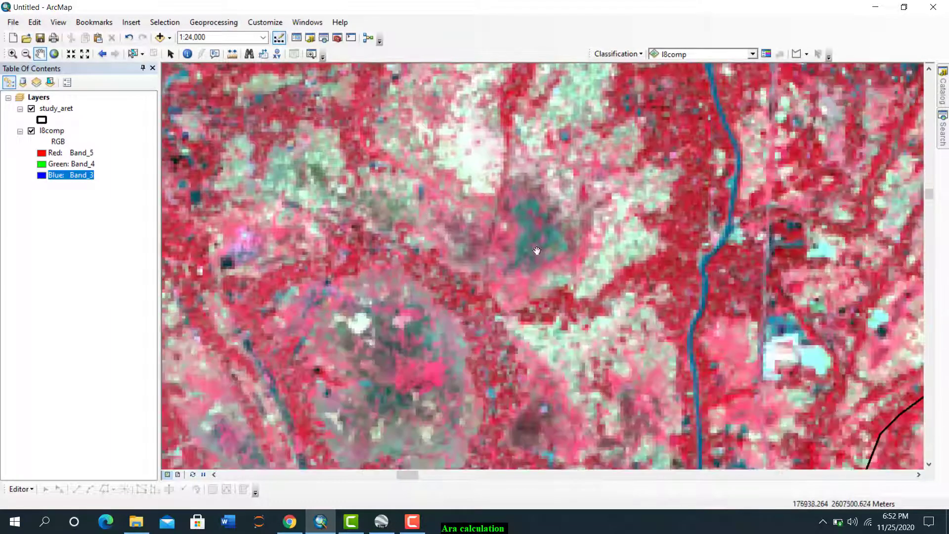
{"action": "left_click_drag", "start_coordinate": [606, 306], "coordinate": [441, 290]}
{"action": "scroll", "coordinate": [541, 308], "scroll_direction": "up", "scroll_amount": 2}
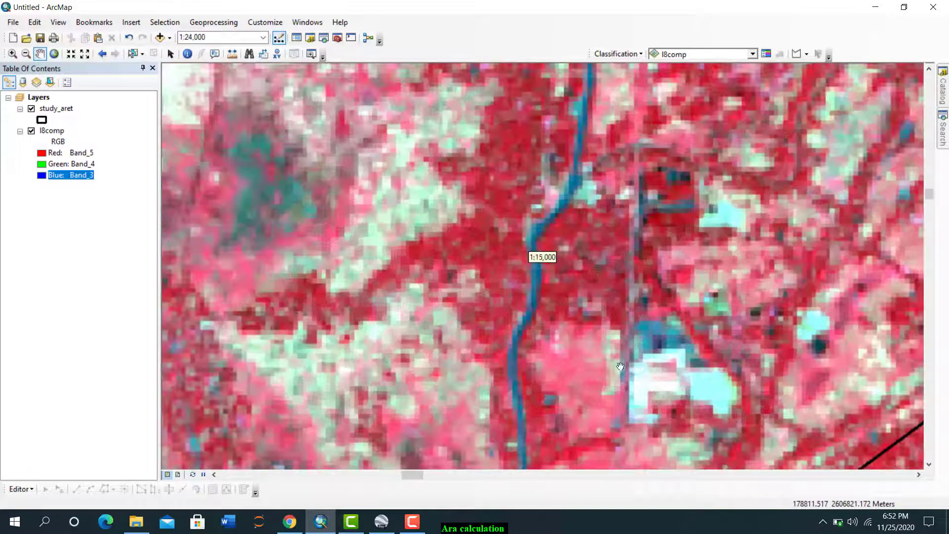
{"action": "left_click_drag", "start_coordinate": [642, 380], "coordinate": [515, 281]}
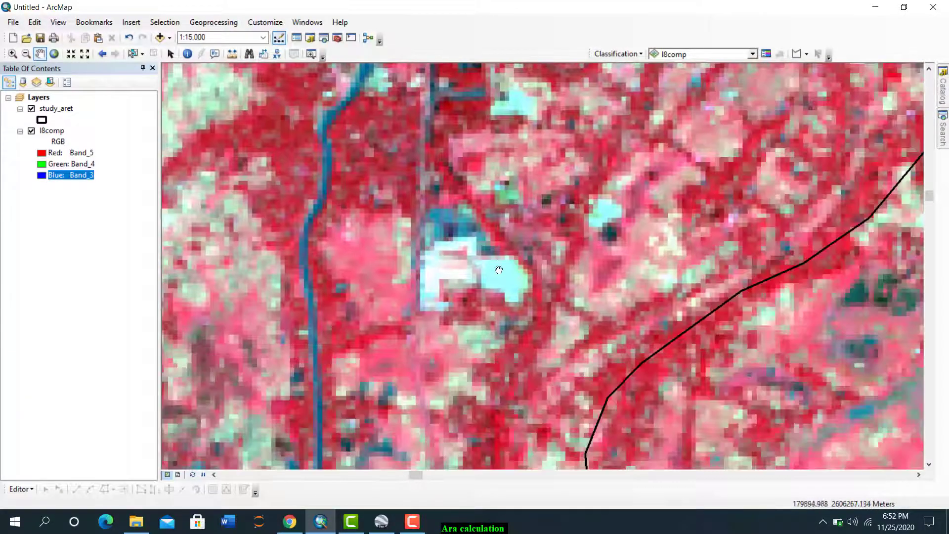
{"action": "scroll", "coordinate": [492, 280], "scroll_direction": "up", "scroll_amount": 2}
{"action": "scroll", "coordinate": [494, 277], "scroll_direction": "down", "scroll_amount": 3}
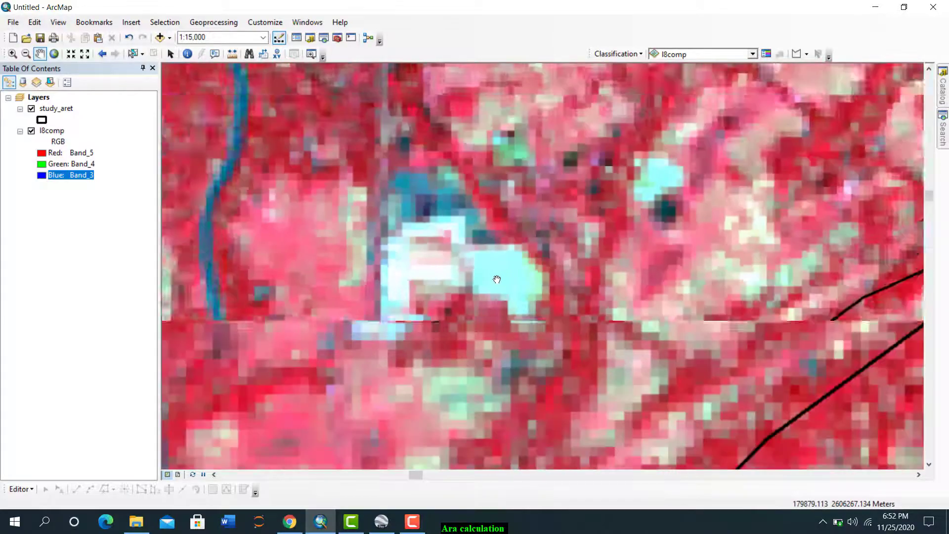
{"action": "scroll", "coordinate": [497, 279], "scroll_direction": "down", "scroll_amount": 2}
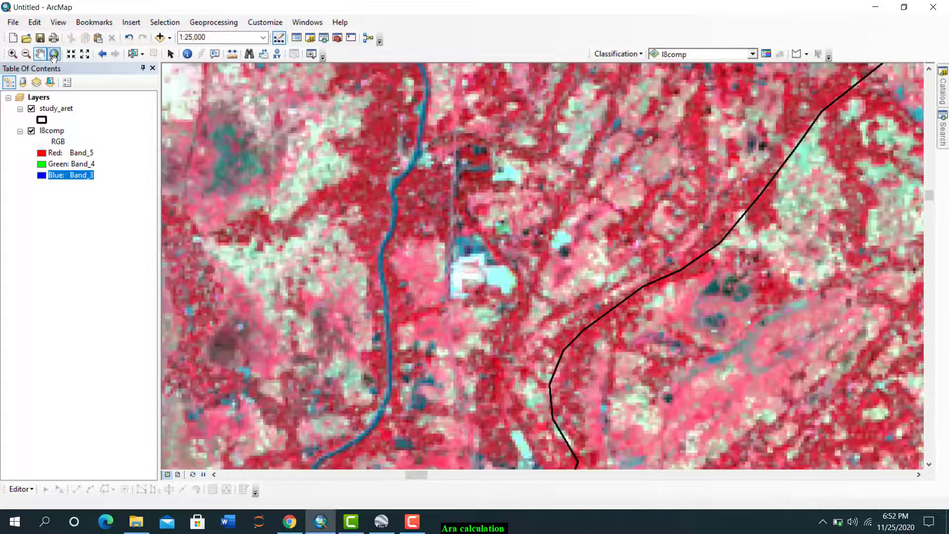
Step: Examine the dark ponds, the town and the wide cyan river in the northern study area
{"action": "left_click_drag", "start_coordinate": [508, 211], "coordinate": [446, 499]}
{"action": "left_click_drag", "start_coordinate": [470, 276], "coordinate": [434, 370]}
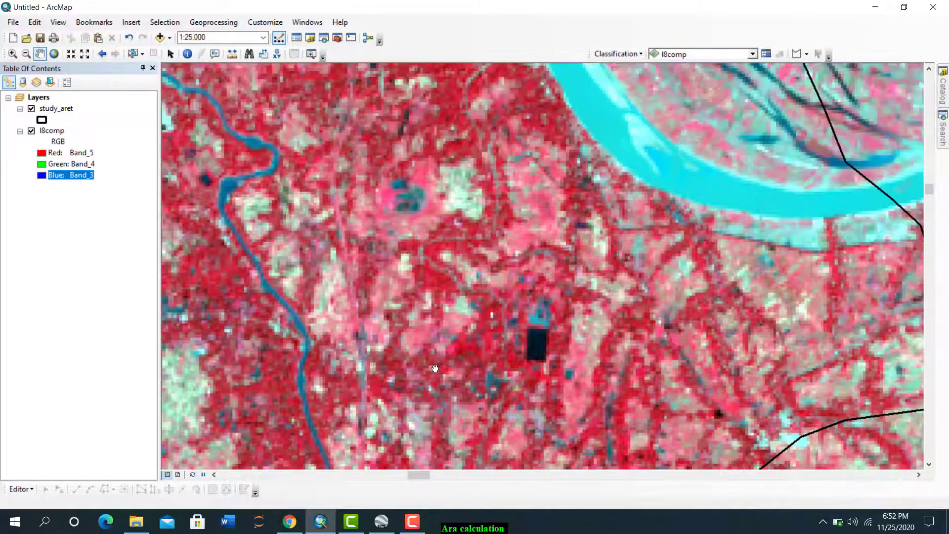
{"action": "scroll", "coordinate": [431, 369], "scroll_direction": "down", "scroll_amount": 1}
{"action": "scroll", "coordinate": [426, 368], "scroll_direction": "down", "scroll_amount": 1}
{"action": "left_click_drag", "start_coordinate": [429, 230], "coordinate": [573, 411]}
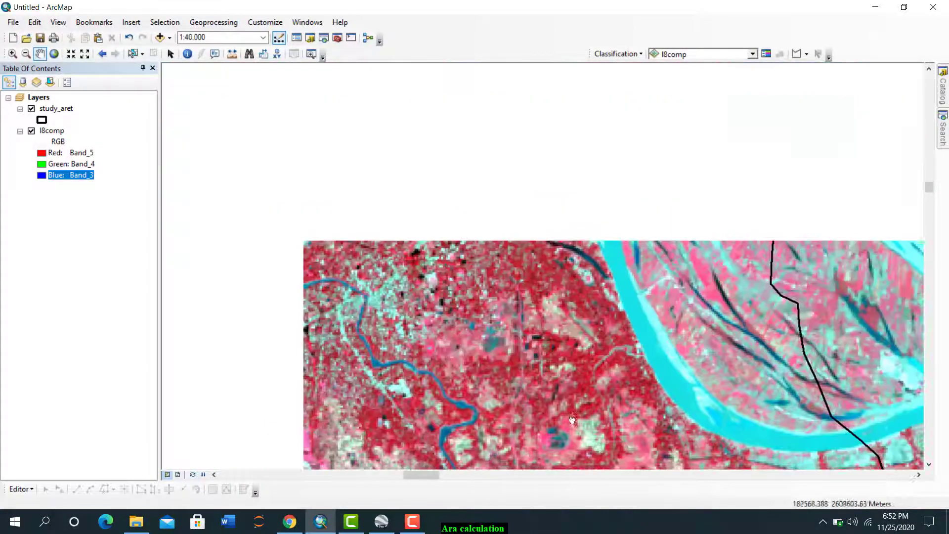
{"action": "left_click_drag", "start_coordinate": [460, 265], "coordinate": [569, 274]}
{"action": "scroll", "coordinate": [550, 335], "scroll_direction": "up", "scroll_amount": 2}
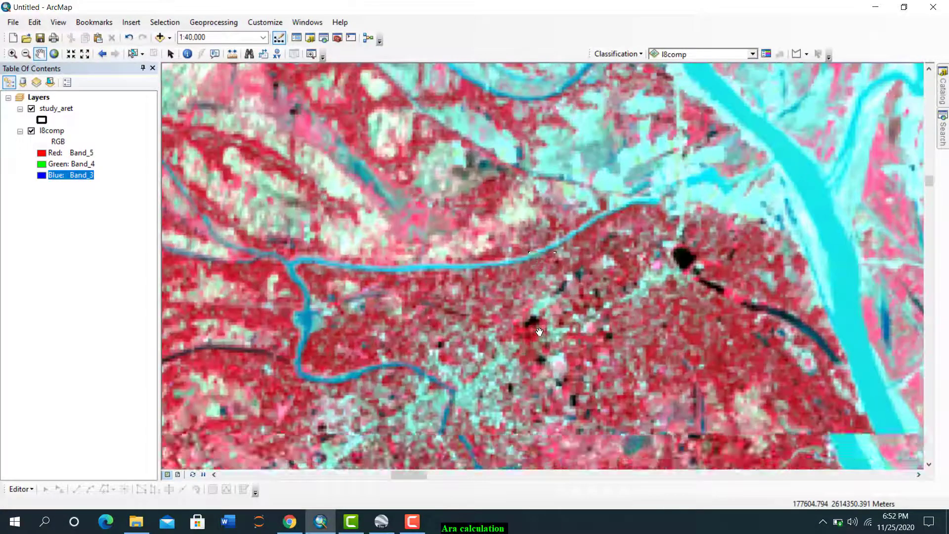
{"action": "left_click_drag", "start_coordinate": [568, 374], "coordinate": [520, 337]}
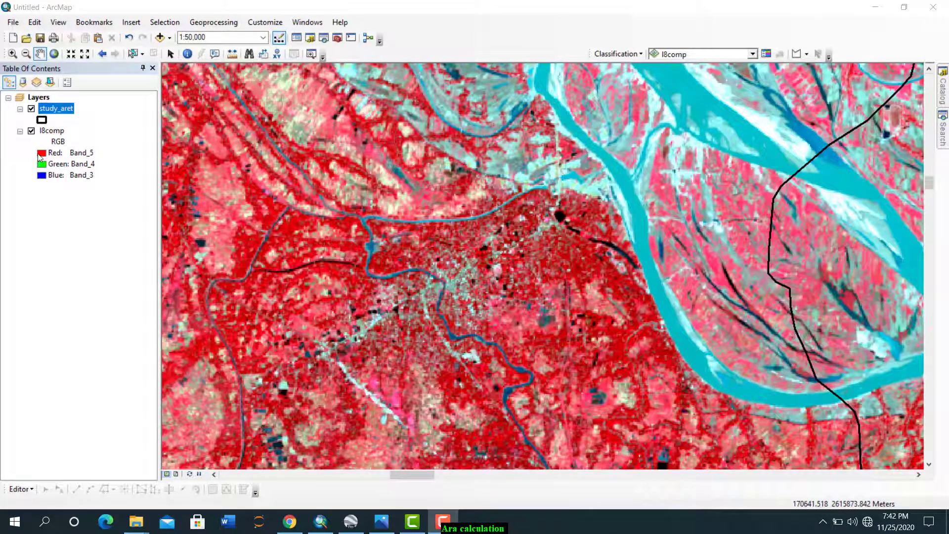
Step: Change the l8comp band combination to Band_4 for red, Band_3 for green and Band_2 for blue
{"action": "left_click", "coordinate": [39, 154]}
{"action": "left_click", "coordinate": [68, 221]}
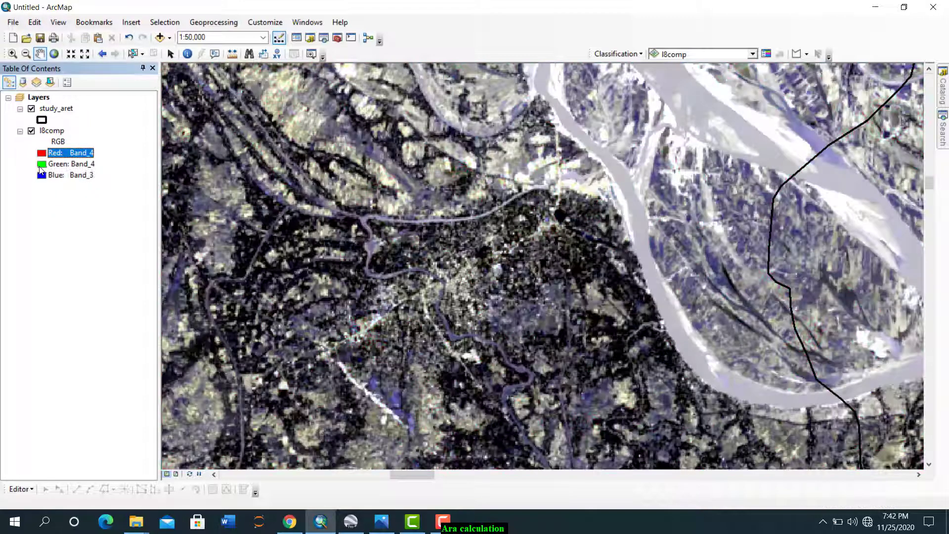
{"action": "left_click", "coordinate": [40, 164]}
{"action": "left_click", "coordinate": [67, 218]}
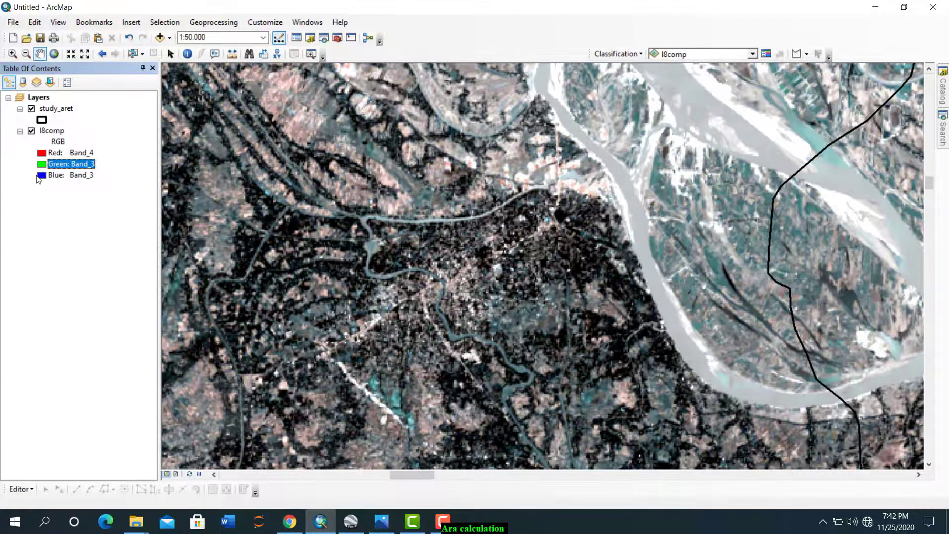
{"action": "left_click", "coordinate": [40, 176]}
{"action": "left_click", "coordinate": [68, 214]}
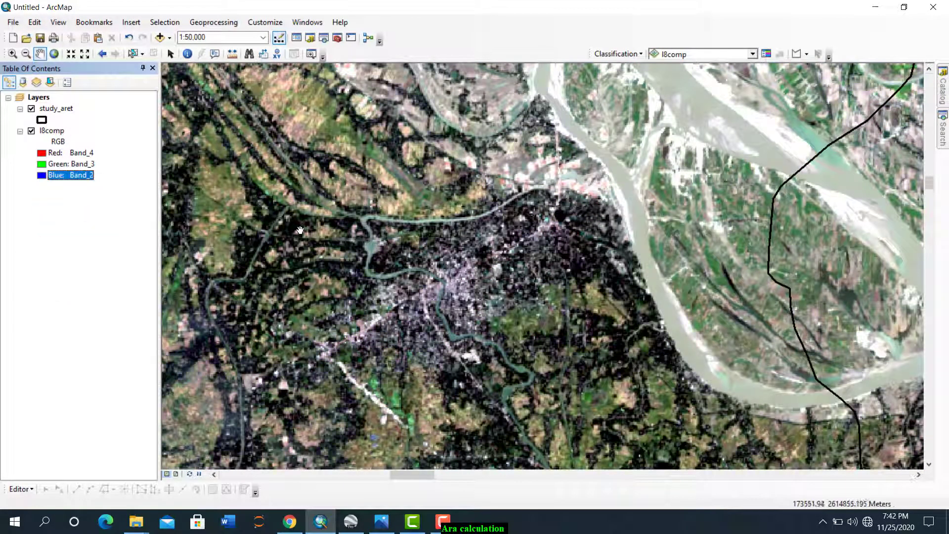
Step: Examine the river channels, white sandbars and dark riverbank patches along the northern study area boundary in the 4, 3, 2 composite
{"action": "scroll", "coordinate": [309, 255], "scroll_direction": "up", "scroll_amount": 1}
{"action": "left_click_drag", "start_coordinate": [507, 252], "coordinate": [382, 416]}
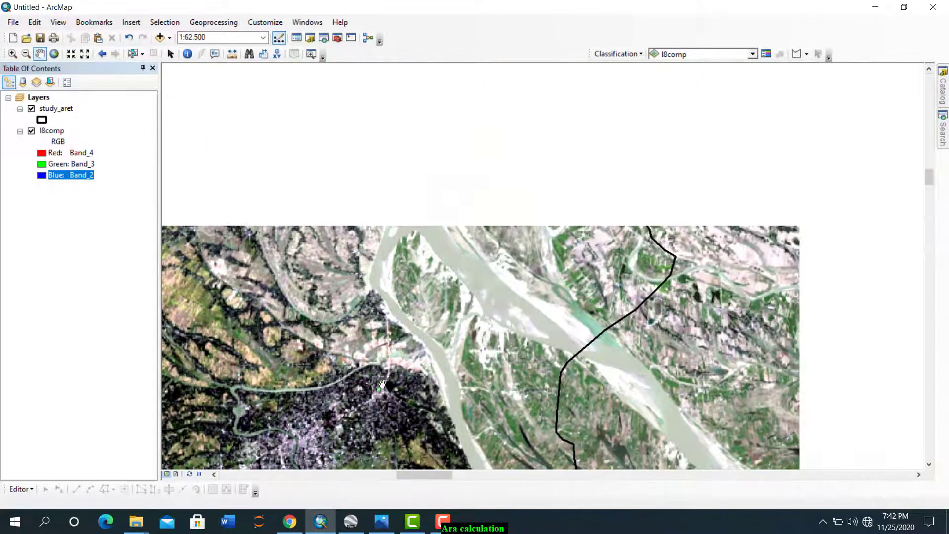
{"action": "left_click_drag", "start_coordinate": [552, 205], "coordinate": [496, 371]}
{"action": "left_click_drag", "start_coordinate": [438, 318], "coordinate": [601, 318]}
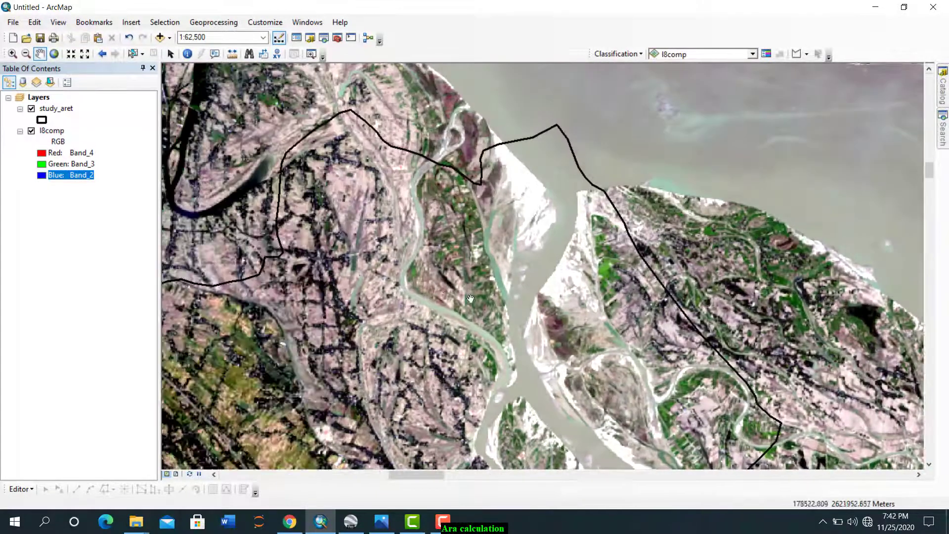
{"action": "left_click_drag", "start_coordinate": [446, 348], "coordinate": [331, 238]}
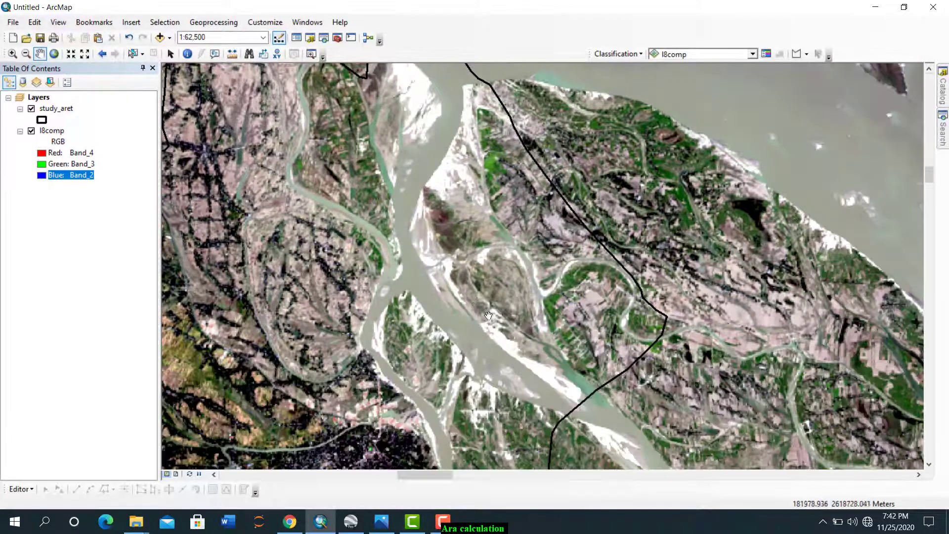
{"action": "scroll", "coordinate": [411, 218], "scroll_direction": "down", "scroll_amount": 4}
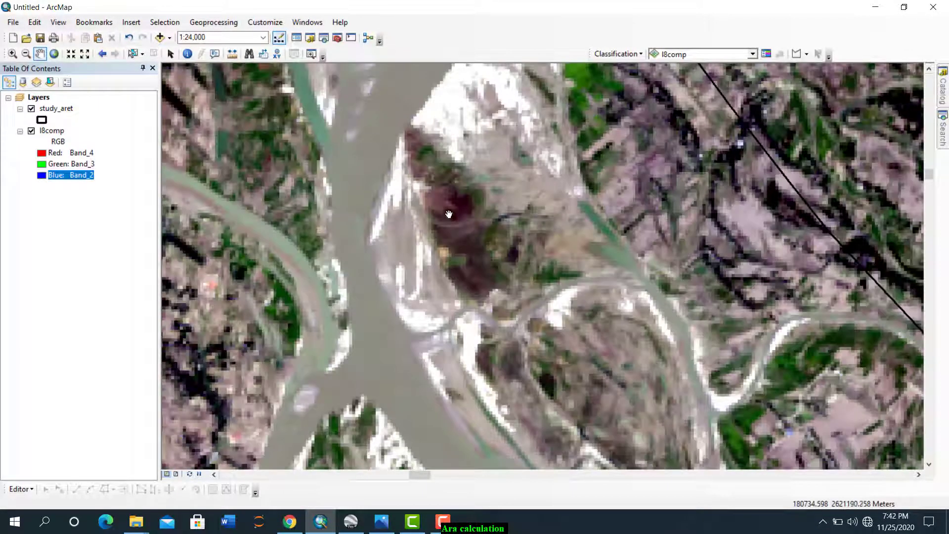
{"action": "left_click_drag", "start_coordinate": [448, 213], "coordinate": [466, 252]}
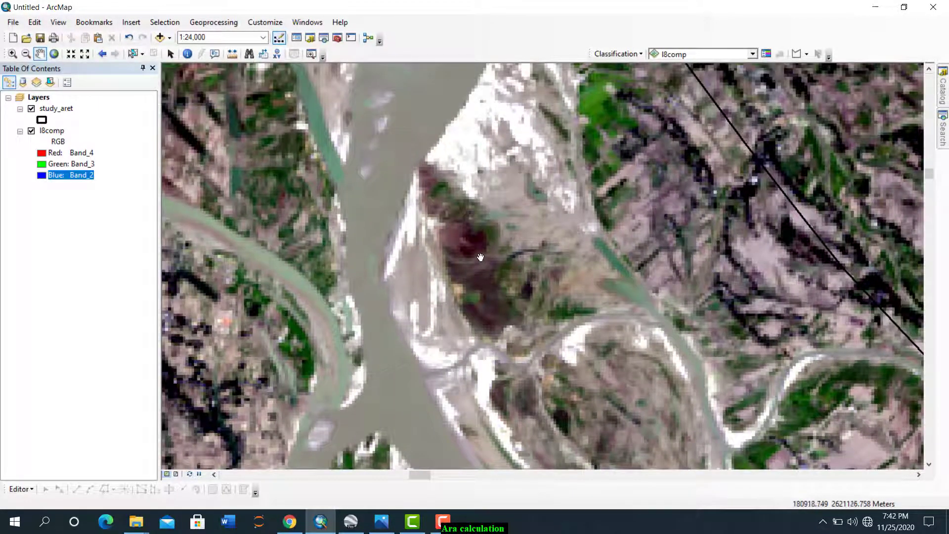
{"action": "scroll", "coordinate": [480, 257], "scroll_direction": "down", "scroll_amount": 2}
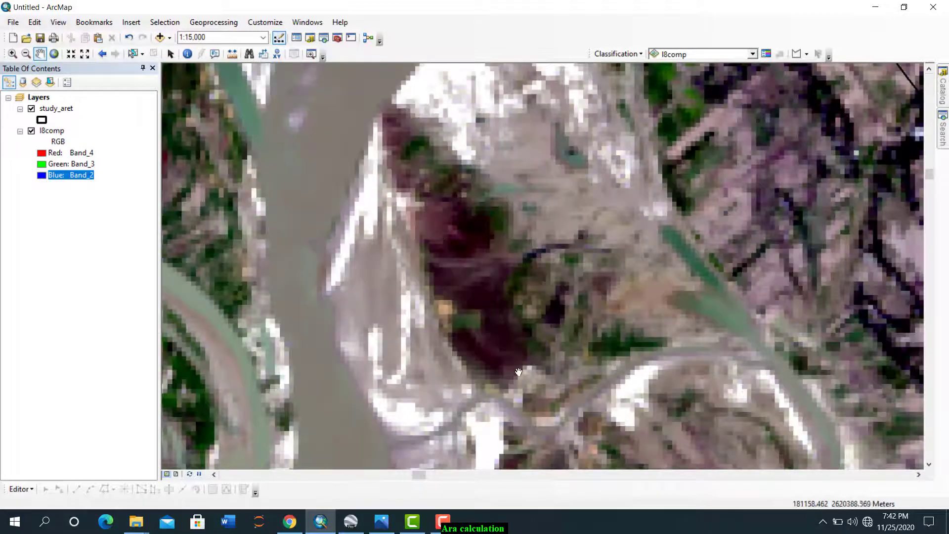
{"action": "scroll", "coordinate": [439, 240], "scroll_direction": "up", "scroll_amount": 5}
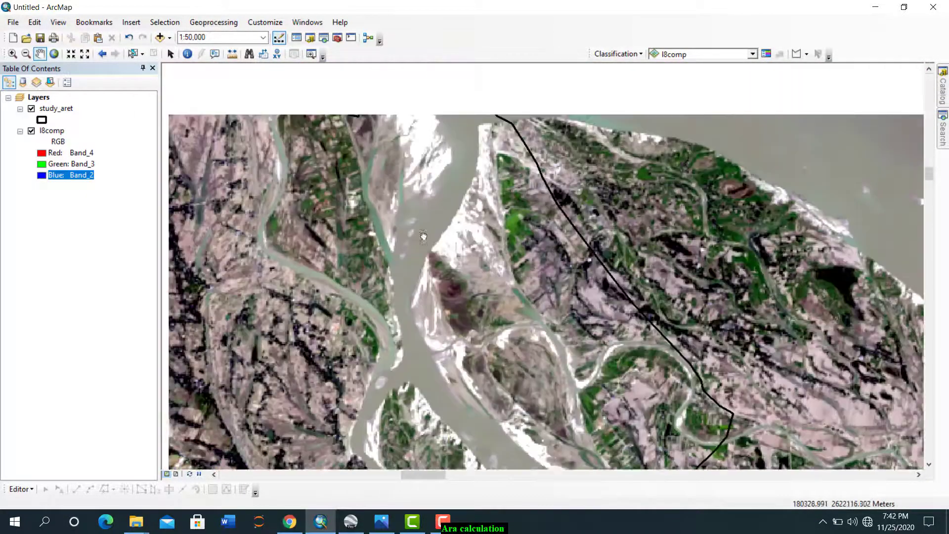
{"action": "left_click_drag", "start_coordinate": [423, 237], "coordinate": [419, 294]}
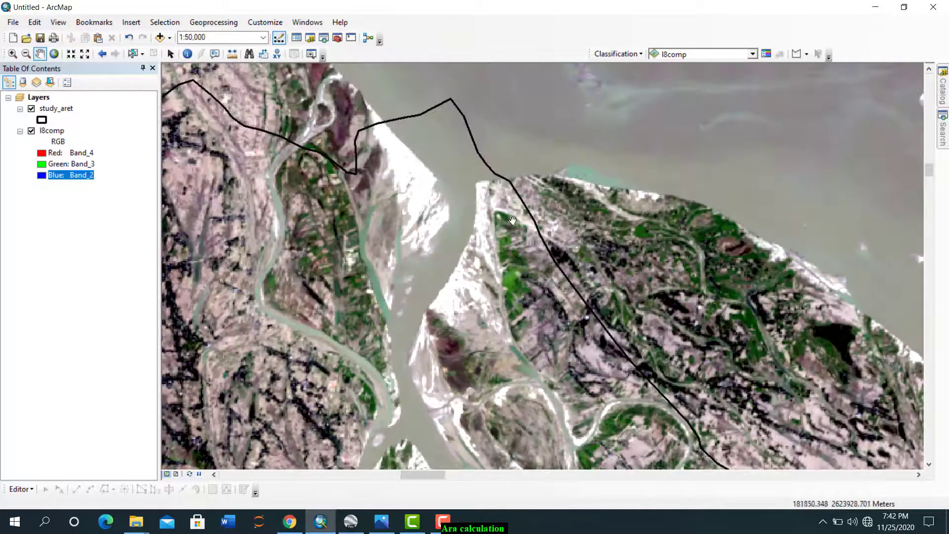
{"action": "left_click_drag", "start_coordinate": [287, 162], "coordinate": [340, 290]}
{"action": "scroll", "coordinate": [380, 250], "scroll_direction": "down", "scroll_amount": 1}
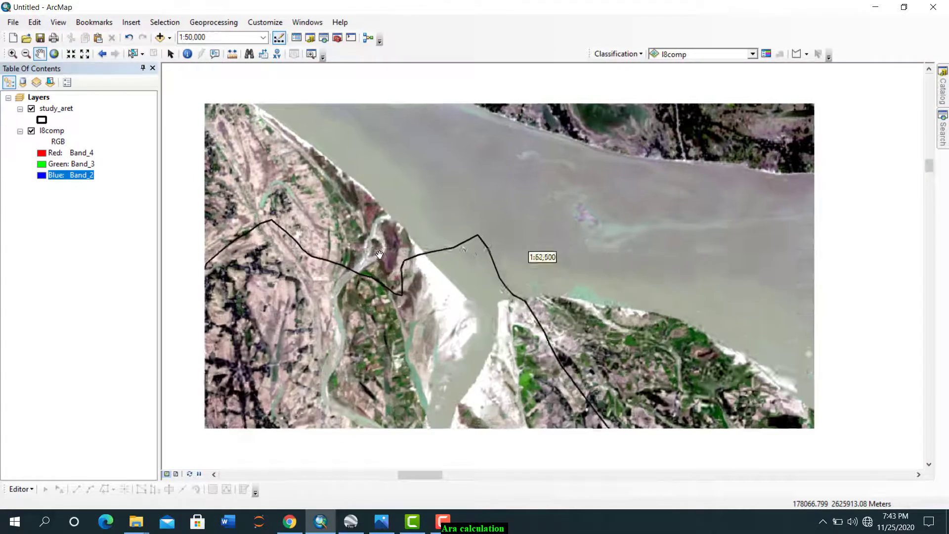
{"action": "scroll", "coordinate": [380, 255], "scroll_direction": "down", "scroll_amount": 2}
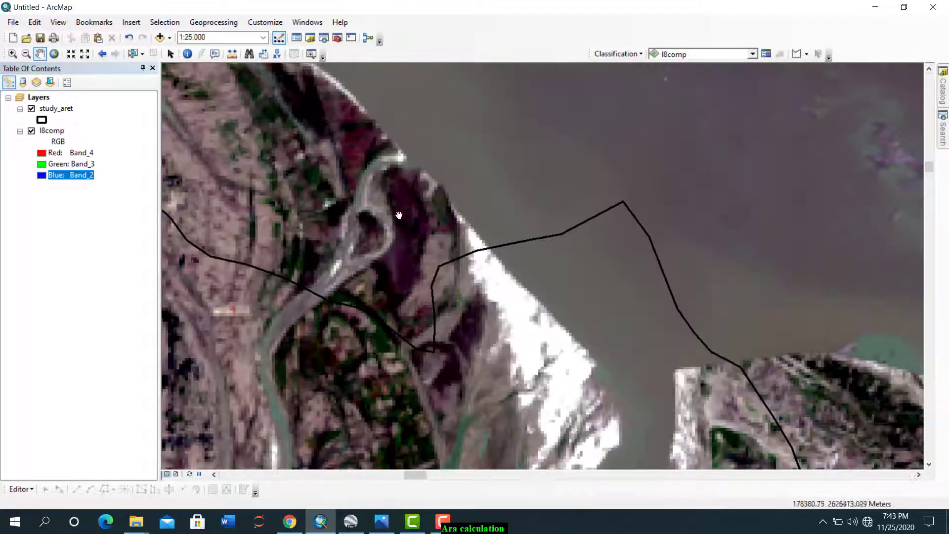
{"action": "scroll", "coordinate": [399, 280], "scroll_direction": "up", "scroll_amount": 3}
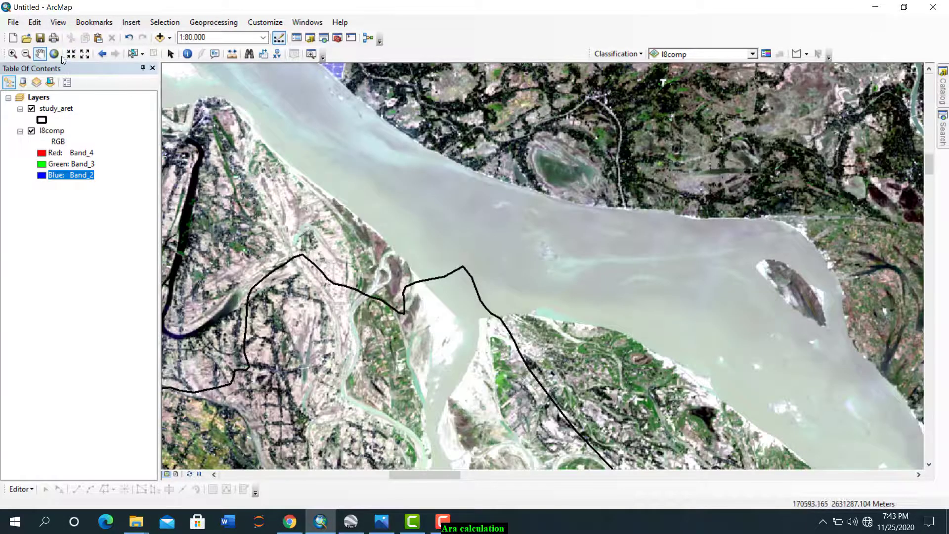
Step: Display the full l8comp scene and inspect the large built-up city among the rivers east of the study area
{"action": "left_click", "coordinate": [55, 55]}
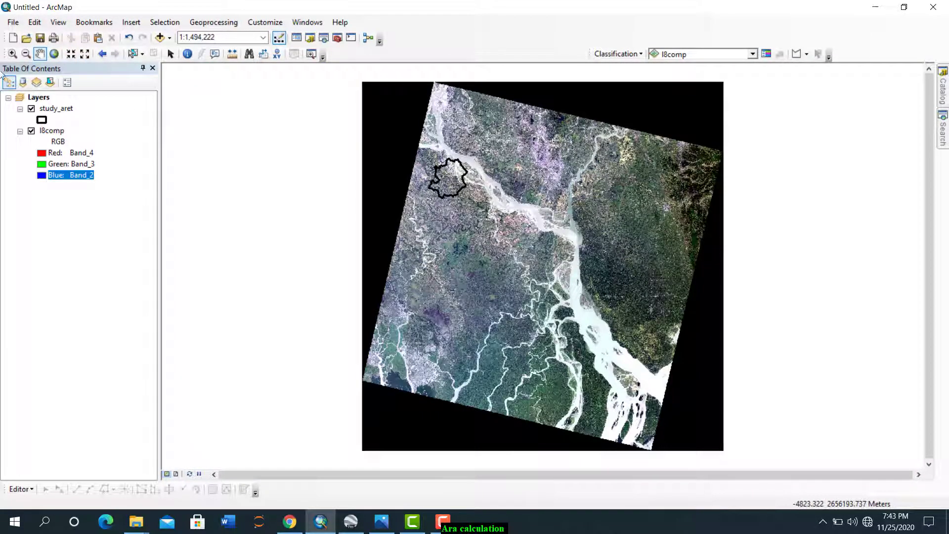
{"action": "left_click", "coordinate": [13, 52]}
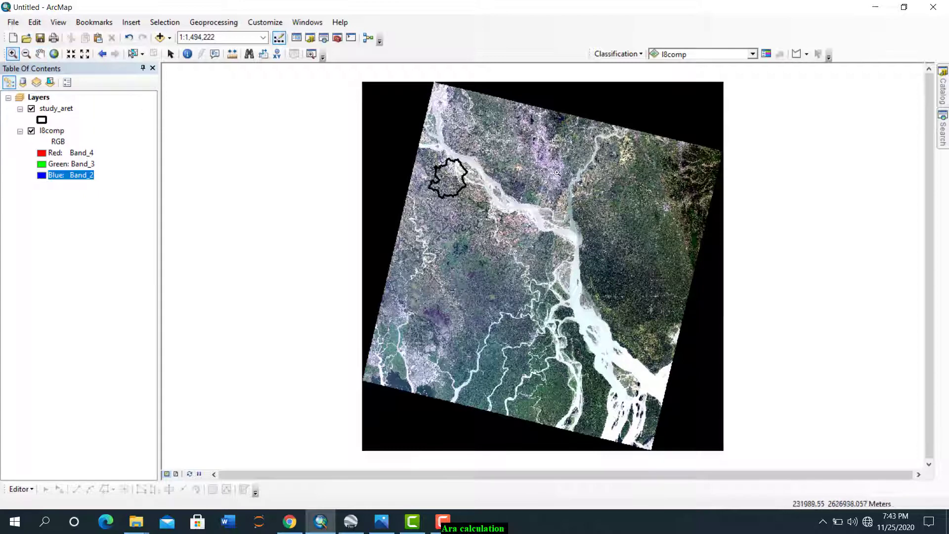
{"action": "left_click_drag", "start_coordinate": [534, 153], "coordinate": [586, 194]}
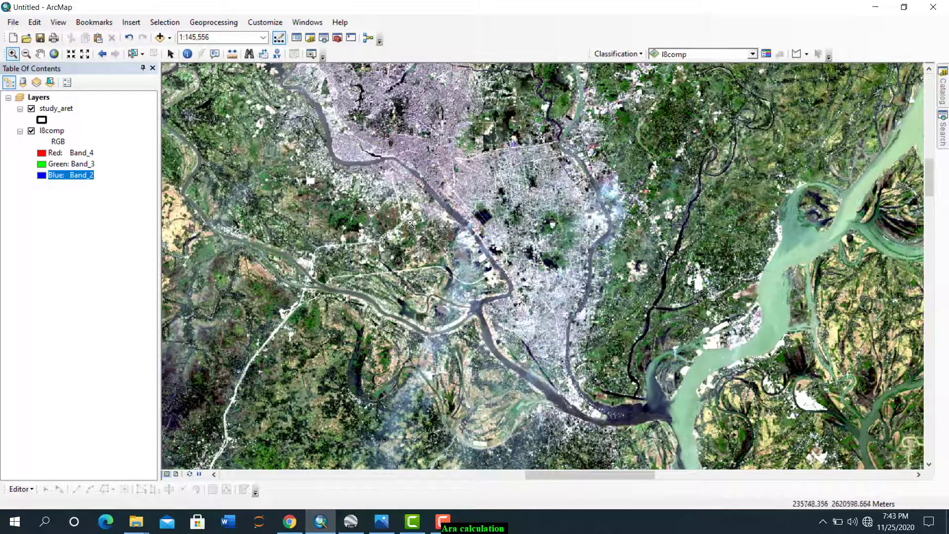
Step: Turn off dynamic range adjustment (DRA) for l8comp in Image Analysis while inspecting the dark red patch west of the city river
{"action": "left_click_drag", "start_coordinate": [410, 219], "coordinate": [563, 292]}
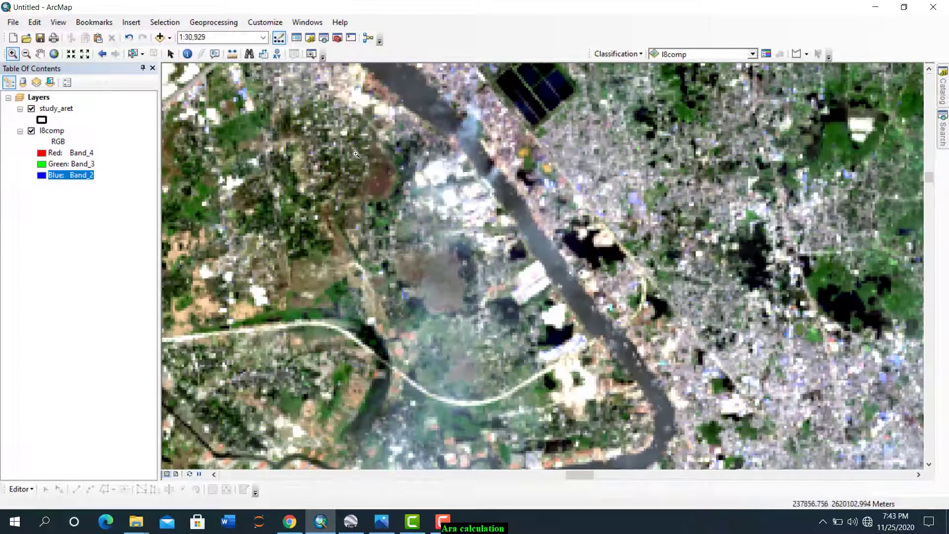
{"action": "left_click_drag", "start_coordinate": [380, 145], "coordinate": [443, 219]}
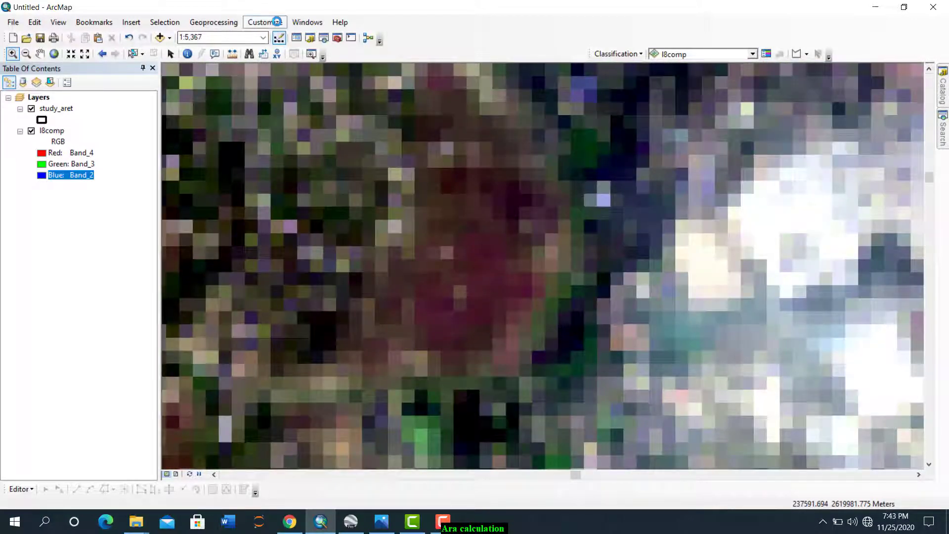
{"action": "left_click", "coordinate": [307, 23]}
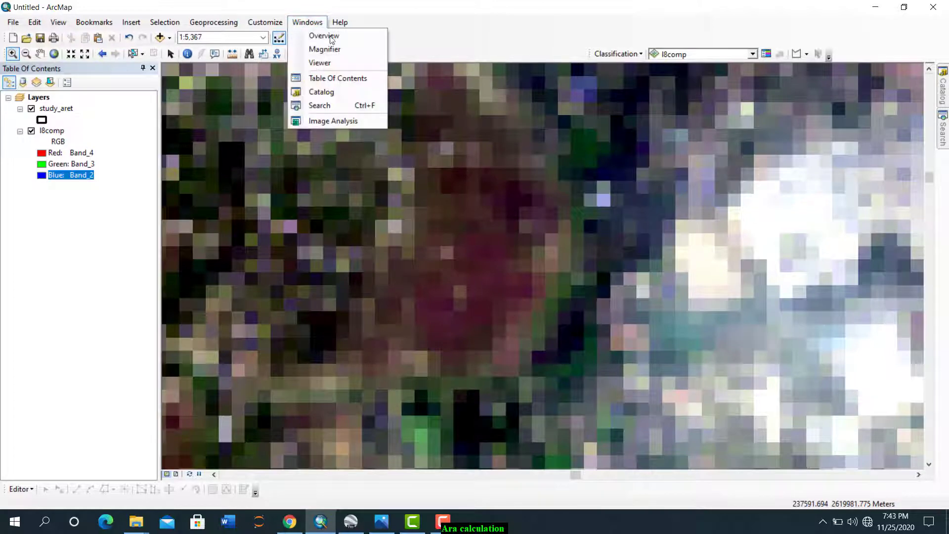
{"action": "left_click", "coordinate": [330, 121]}
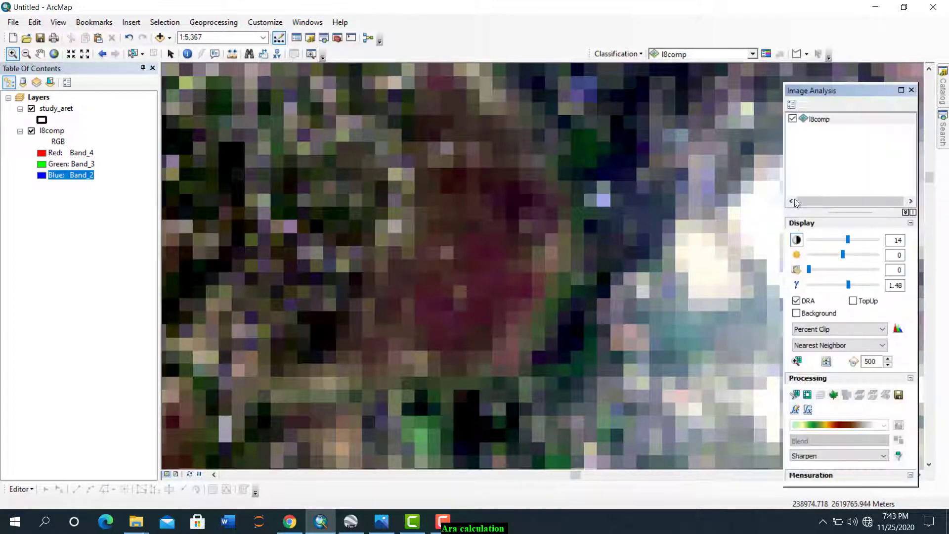
{"action": "left_click", "coordinate": [822, 122]}
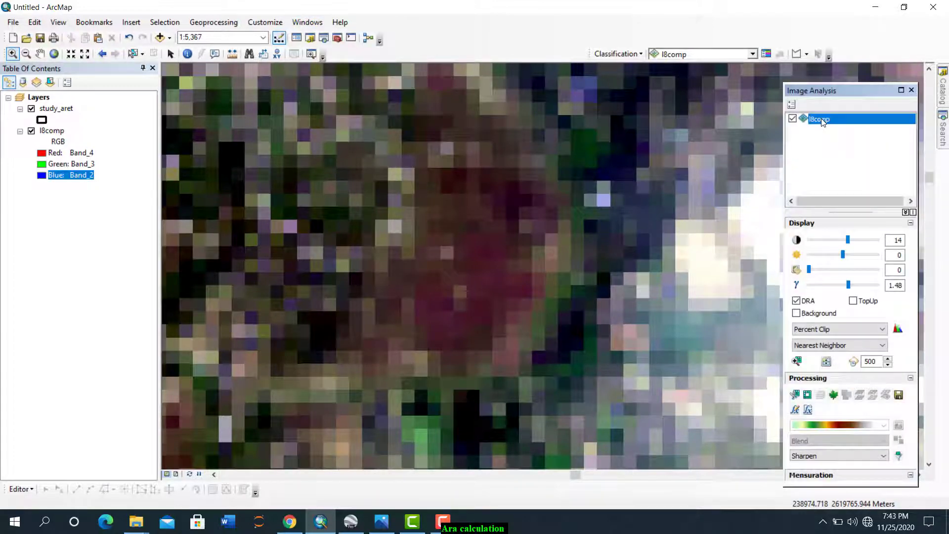
{"action": "left_click", "coordinate": [796, 301]}
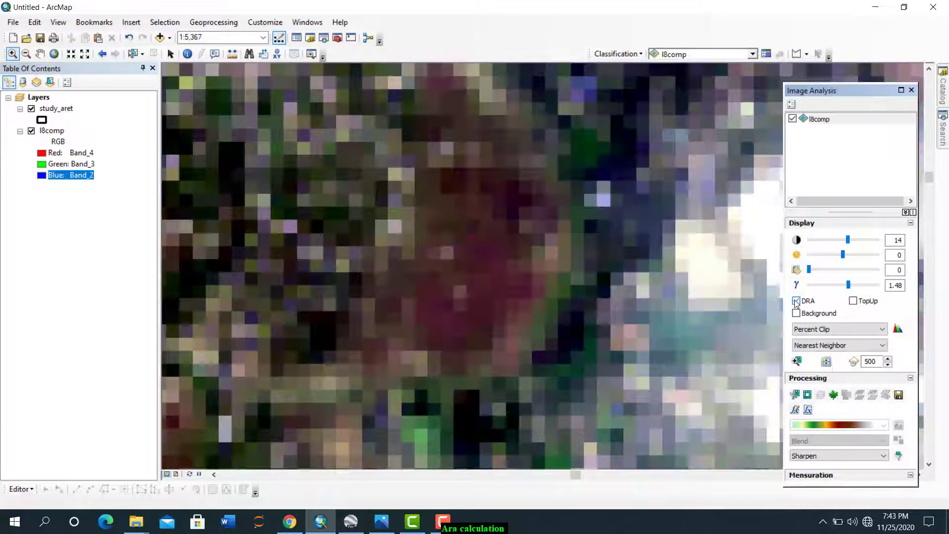
{"action": "scroll", "coordinate": [431, 345], "scroll_direction": "up", "scroll_amount": 5}
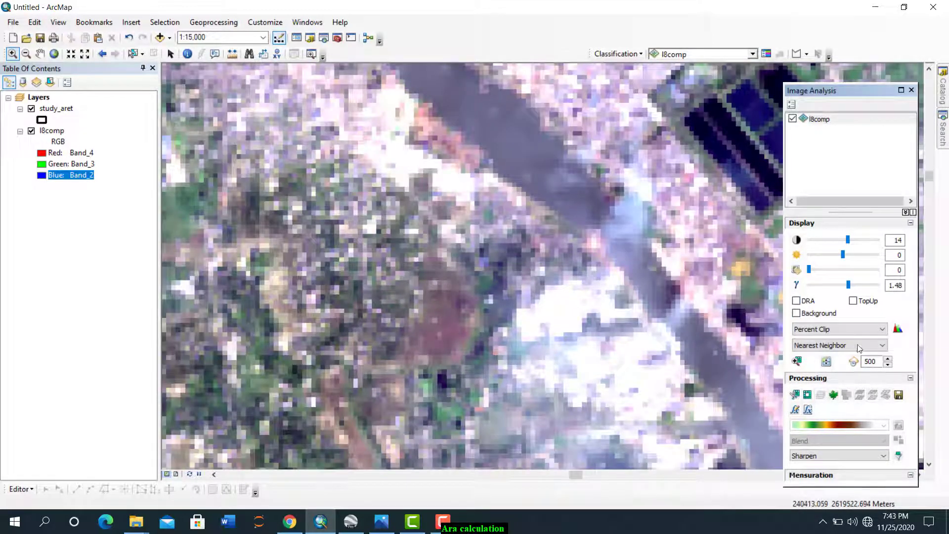
Step: Turn DRA back on for l8comp, compare the dark red patch with its surroundings, and close Image Analysis
{"action": "left_click", "coordinate": [796, 301]}
{"action": "scroll", "coordinate": [400, 340], "scroll_direction": "down", "scroll_amount": 2}
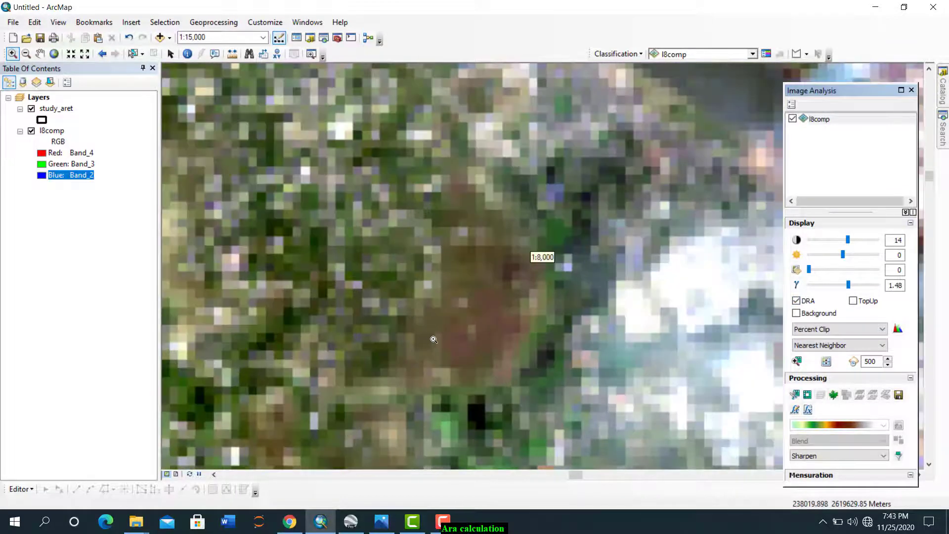
{"action": "scroll", "coordinate": [468, 284], "scroll_direction": "up", "scroll_amount": 4}
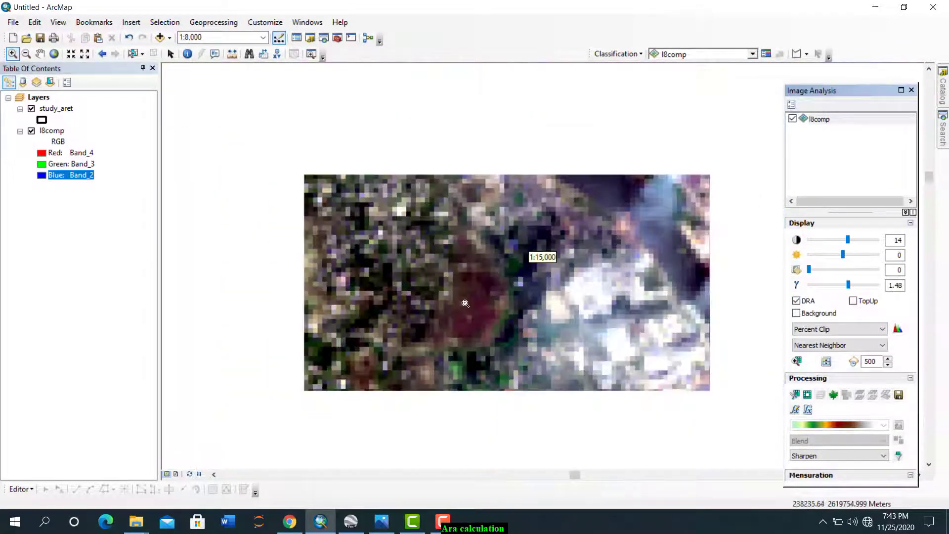
{"action": "scroll", "coordinate": [465, 304], "scroll_direction": "up", "scroll_amount": 1}
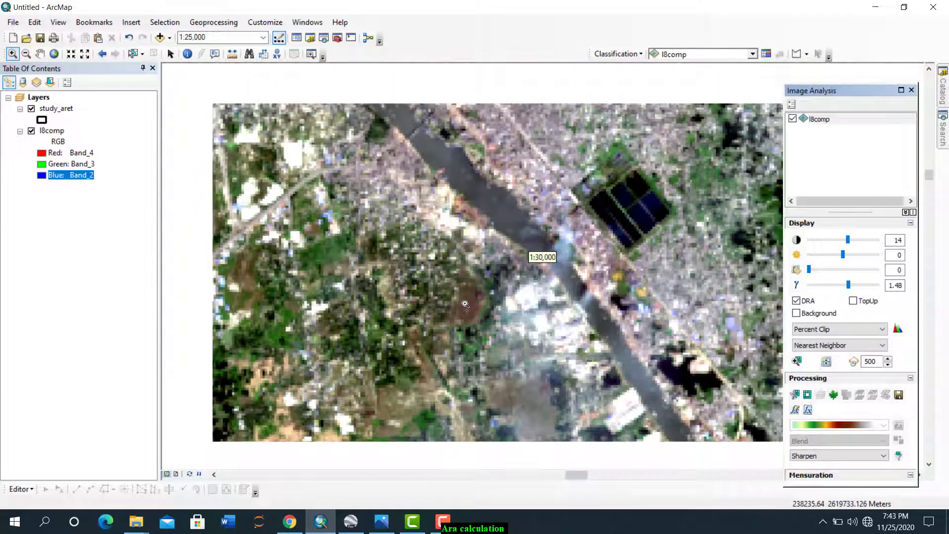
{"action": "left_click", "coordinate": [910, 90]}
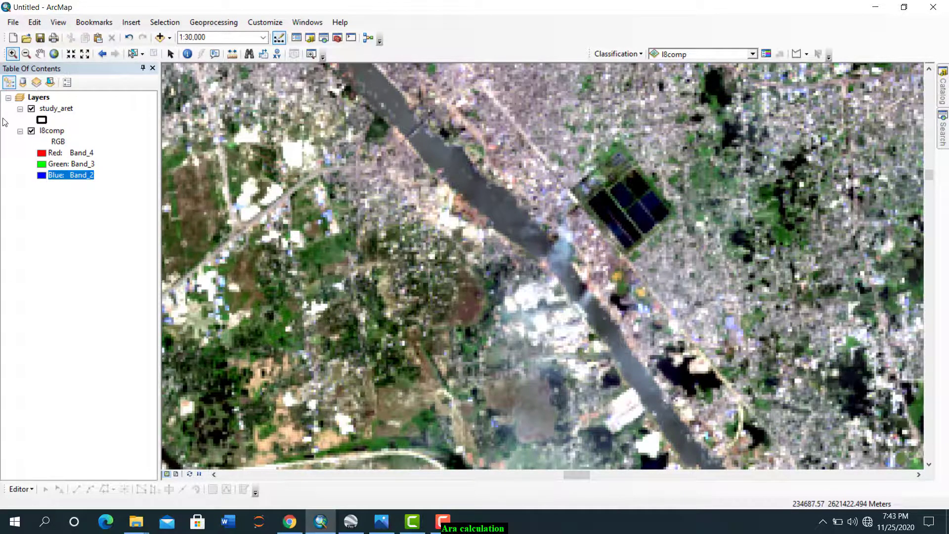
Step: Add the panchromatic band file LO08_L1TP_137044_20201109_20201120_01_T1_B8.TIF to the map
{"action": "left_click", "coordinate": [160, 38]}
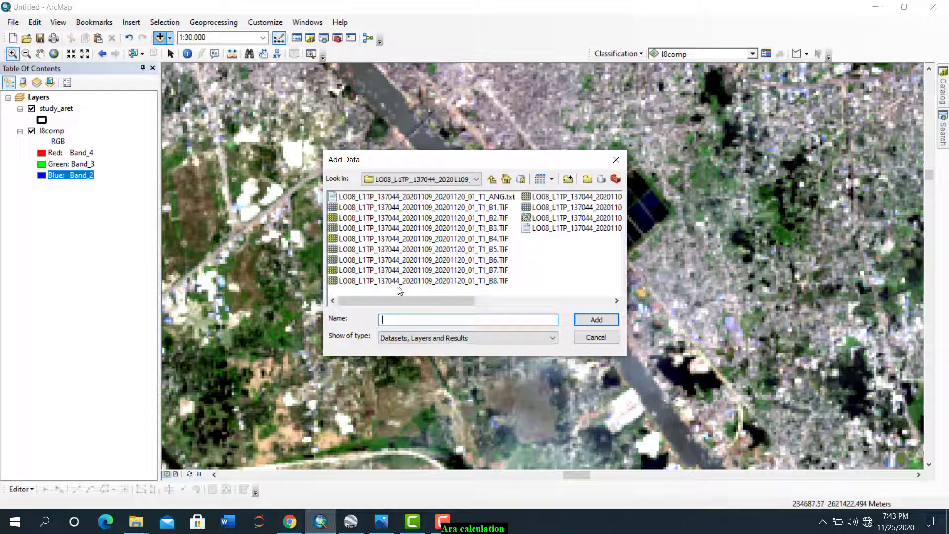
{"action": "left_click", "coordinate": [429, 280]}
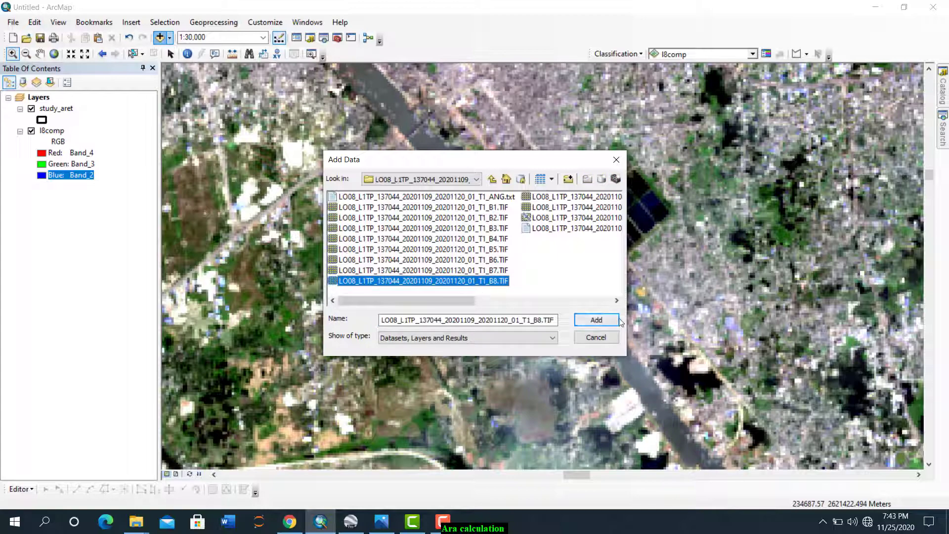
{"action": "left_click", "coordinate": [603, 319]}
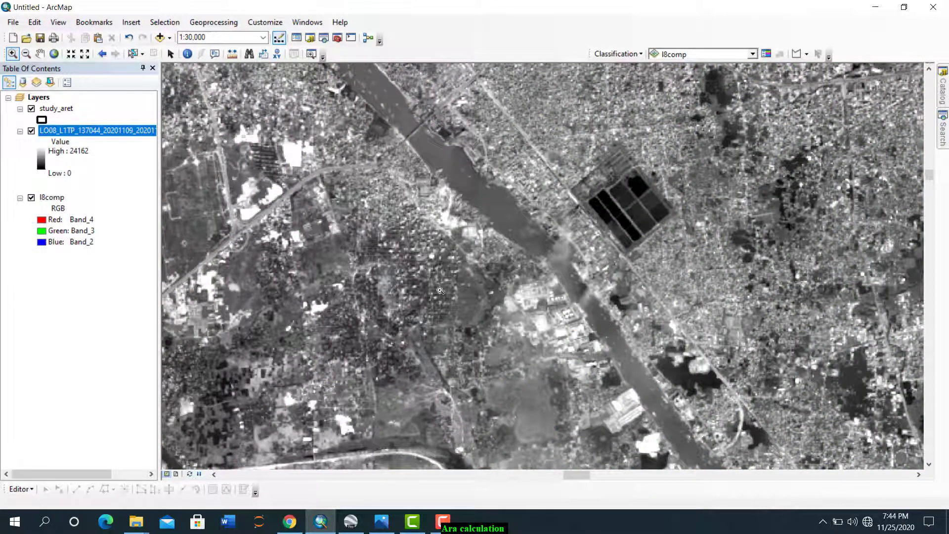
Step: Pan-sharpen l8comp with the panchromatic band 8 layer using Image Analysis
{"action": "left_click", "coordinate": [54, 54]}
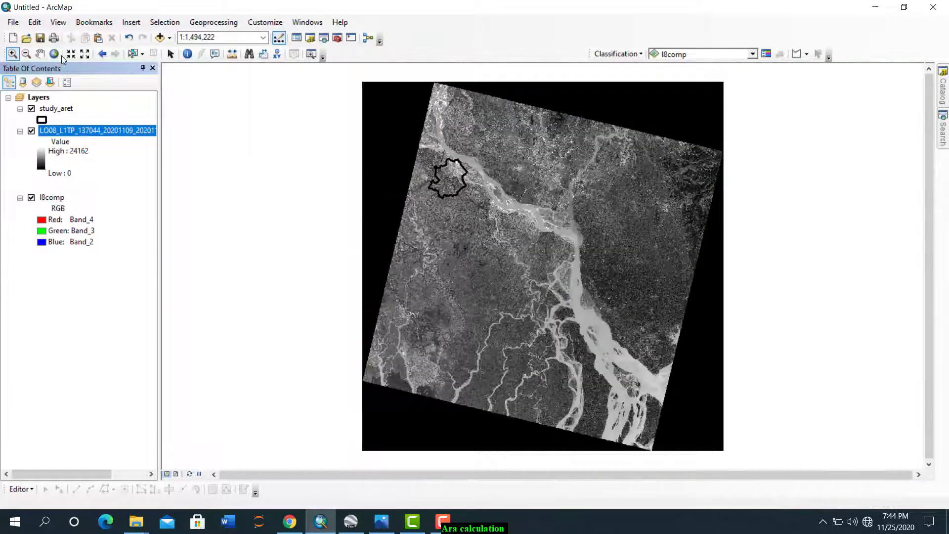
{"action": "left_click", "coordinate": [298, 22]}
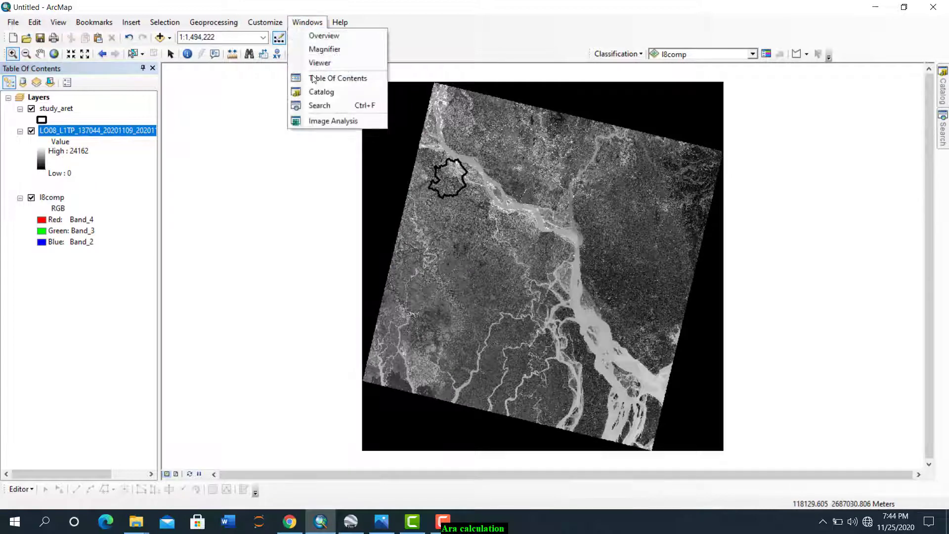
{"action": "left_click", "coordinate": [319, 121]}
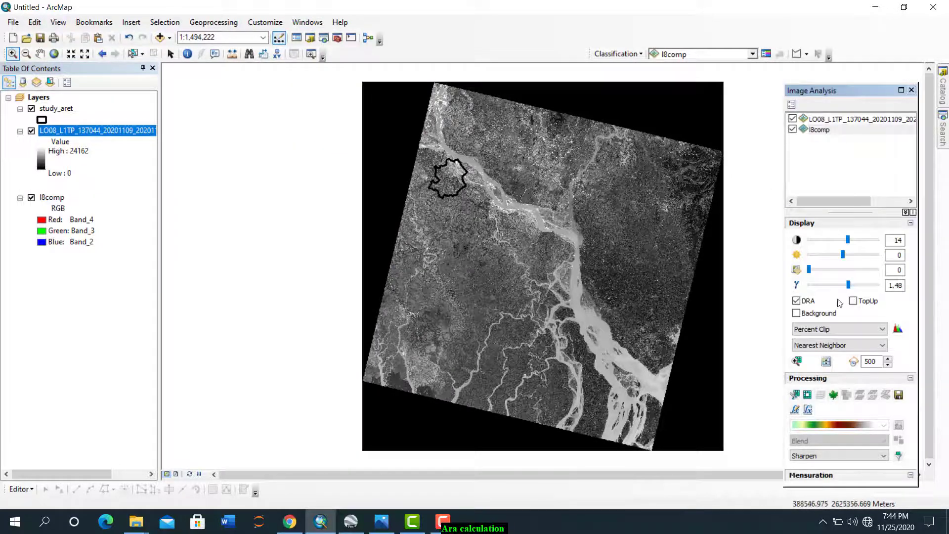
{"action": "left_click", "coordinate": [820, 121]}
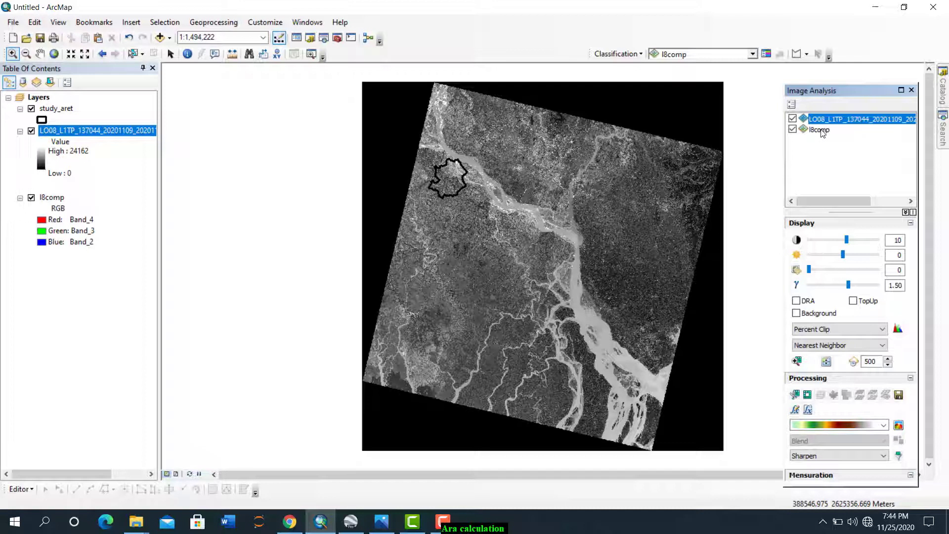
{"action": "left_click", "coordinate": [822, 130], "text": "ctrl"}
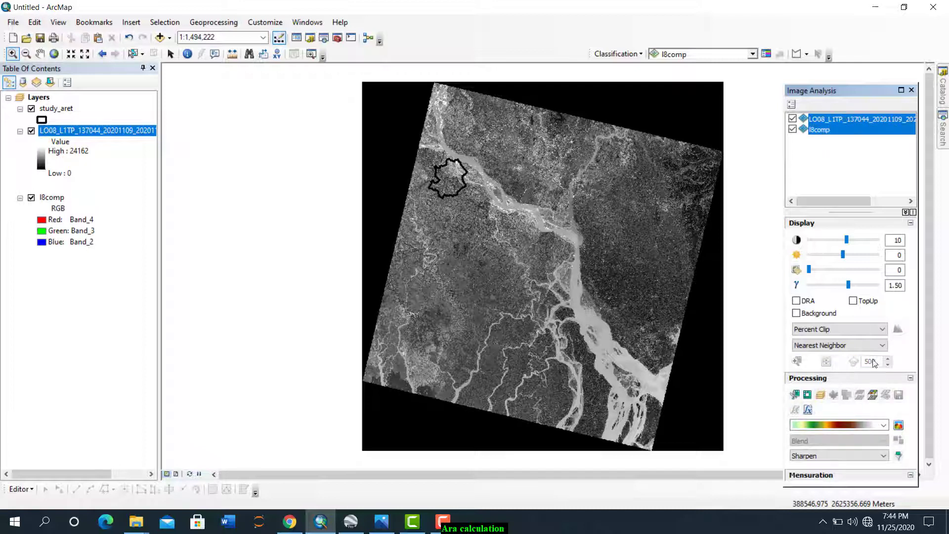
{"action": "left_click", "coordinate": [872, 395]}
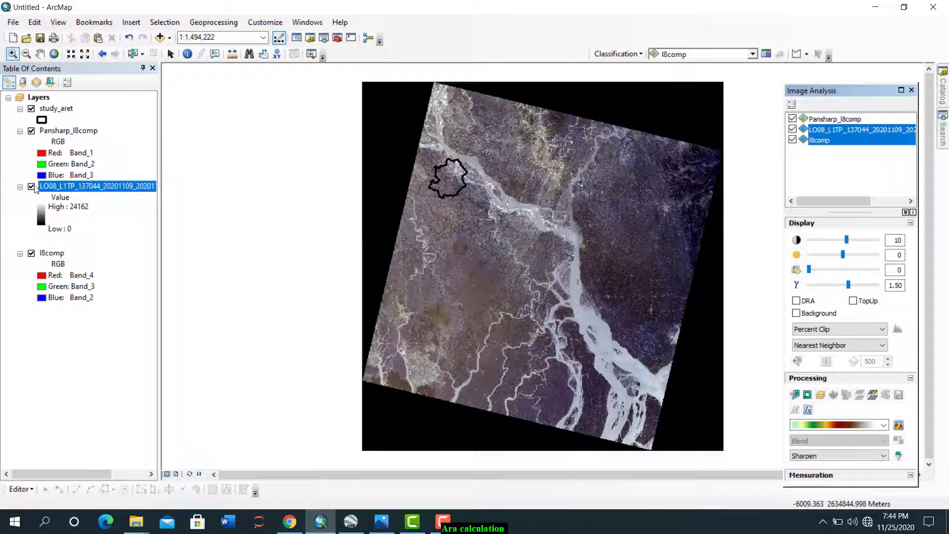
Step: Remove the panchromatic band 8 layer from the map and hide the study_aret and l8comp layers
{"action": "right_click", "coordinate": [49, 186]}
{"action": "left_click", "coordinate": [64, 200]}
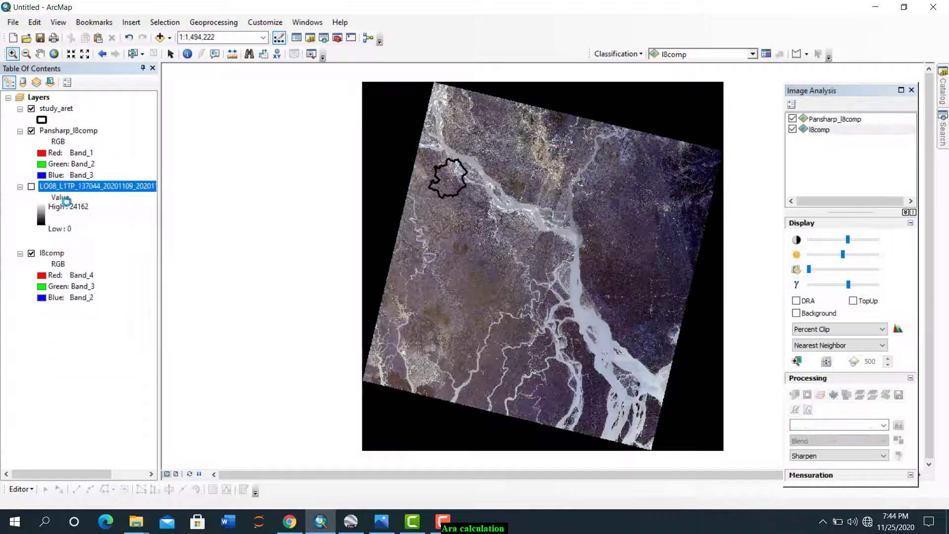
{"action": "left_click", "coordinate": [32, 108]}
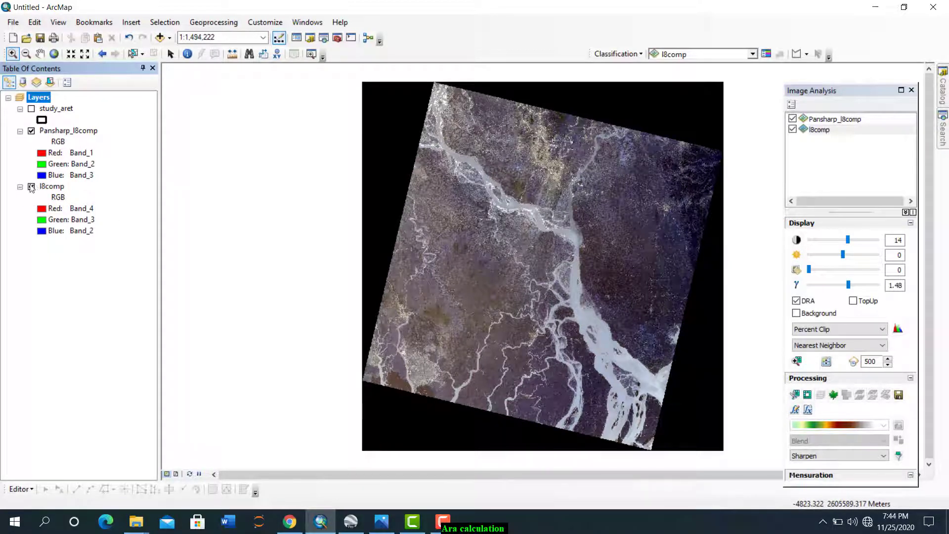
{"action": "left_click", "coordinate": [31, 187]}
Step: Set the Pansharp_l8comp band combination to Band_4 for red, Band_3 for green and Band_2 for blue
{"action": "left_click", "coordinate": [44, 153]}
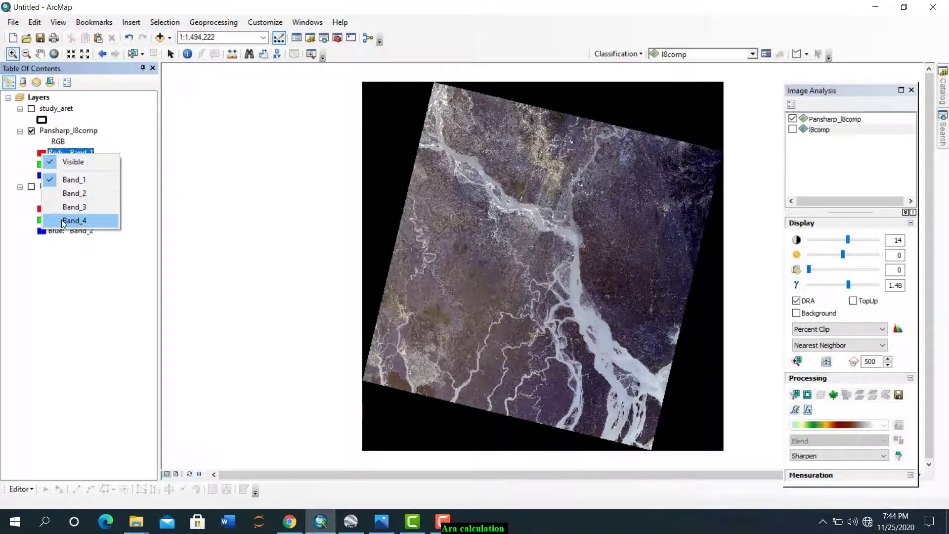
{"action": "left_click", "coordinate": [63, 220]}
{"action": "left_click", "coordinate": [69, 163]}
{"action": "left_click", "coordinate": [71, 217]}
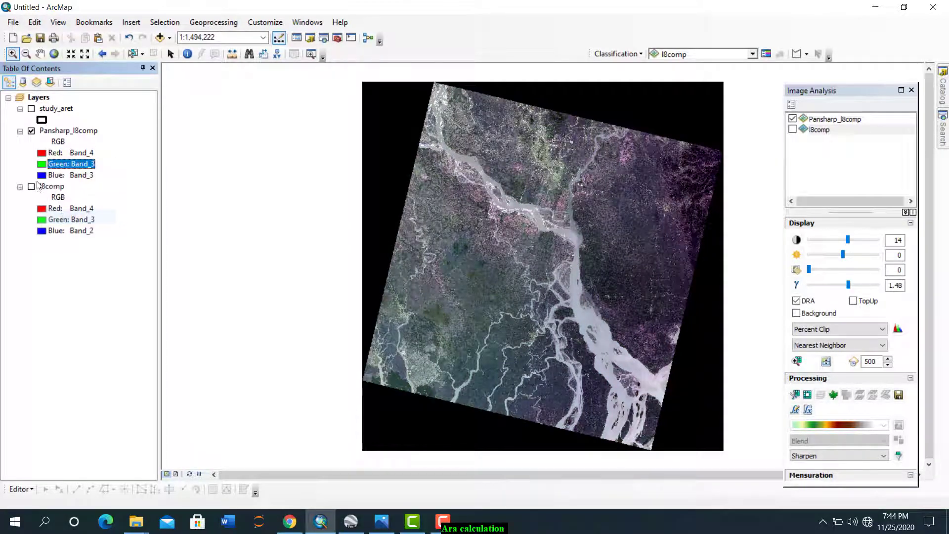
{"action": "left_click", "coordinate": [69, 175]}
{"action": "left_click", "coordinate": [65, 217]}
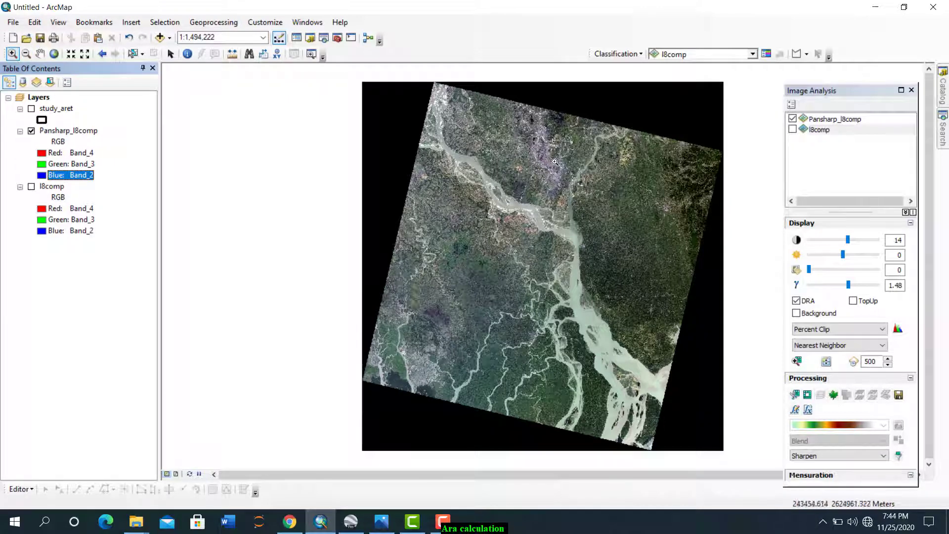
Step: Examine the bridge, riverbanks, roads and fields around the built-up city in the pan-sharpened image
{"action": "left_click_drag", "start_coordinate": [533, 153], "coordinate": [593, 194]}
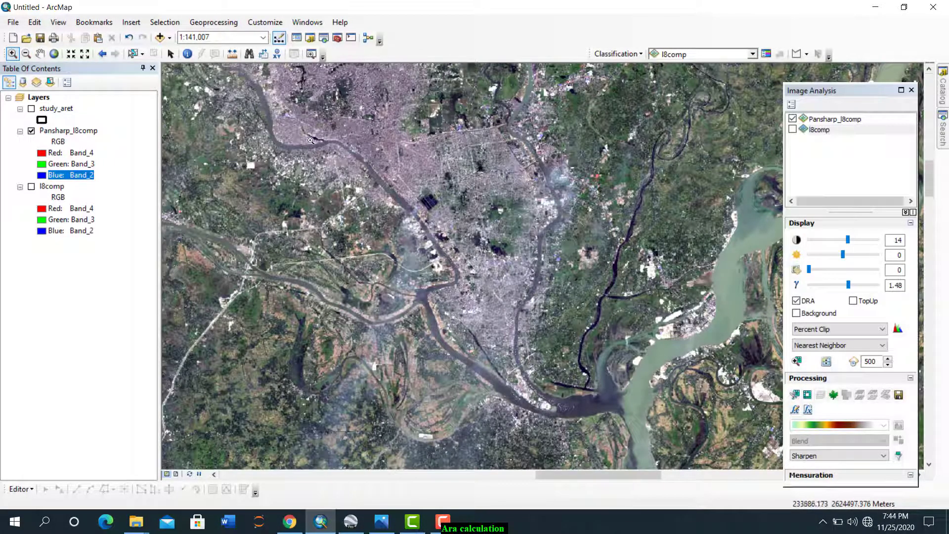
{"action": "left_click_drag", "start_coordinate": [346, 159], "coordinate": [452, 224]}
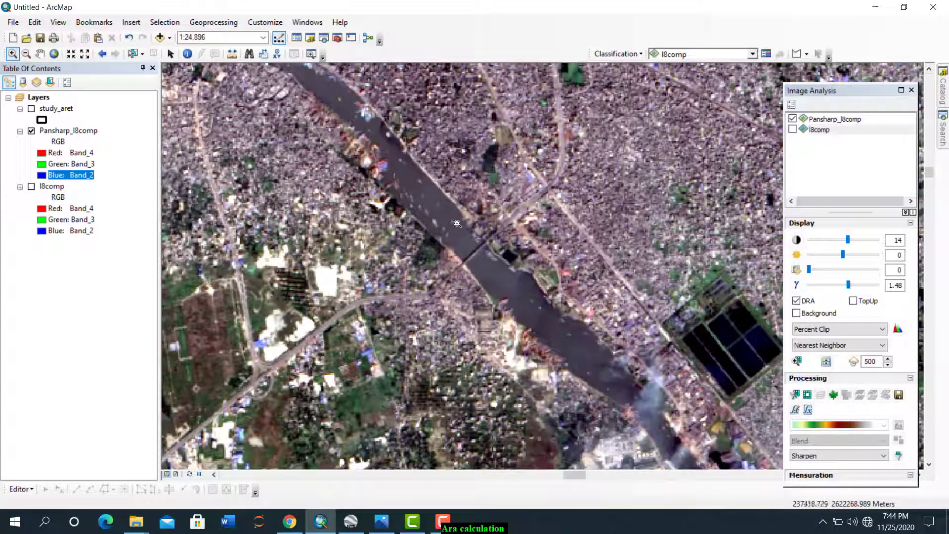
{"action": "left_click", "coordinate": [40, 54]}
{"action": "left_click_drag", "start_coordinate": [427, 289], "coordinate": [536, 241]}
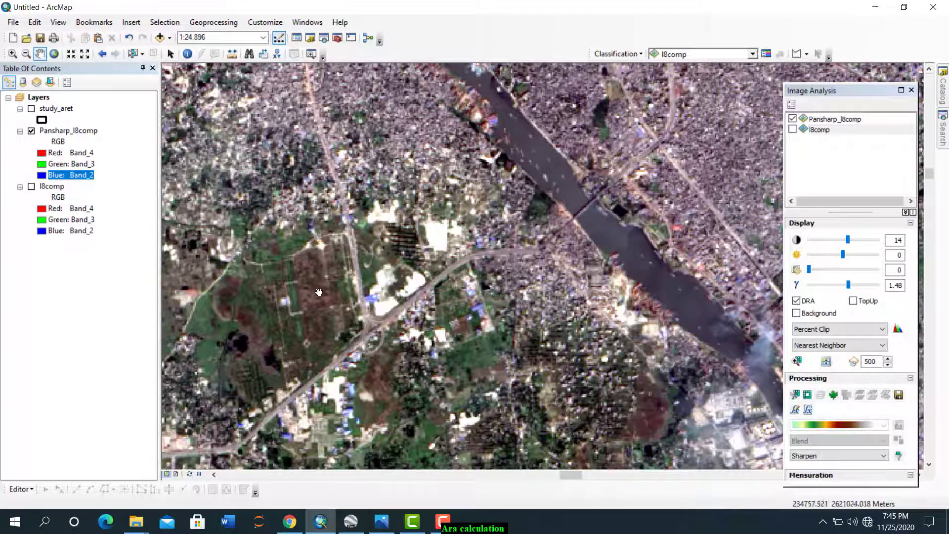
Step: Show the l8comp layer again and check the cell size of Pansharp_l8comp in its source properties
{"action": "left_click", "coordinate": [31, 187]}
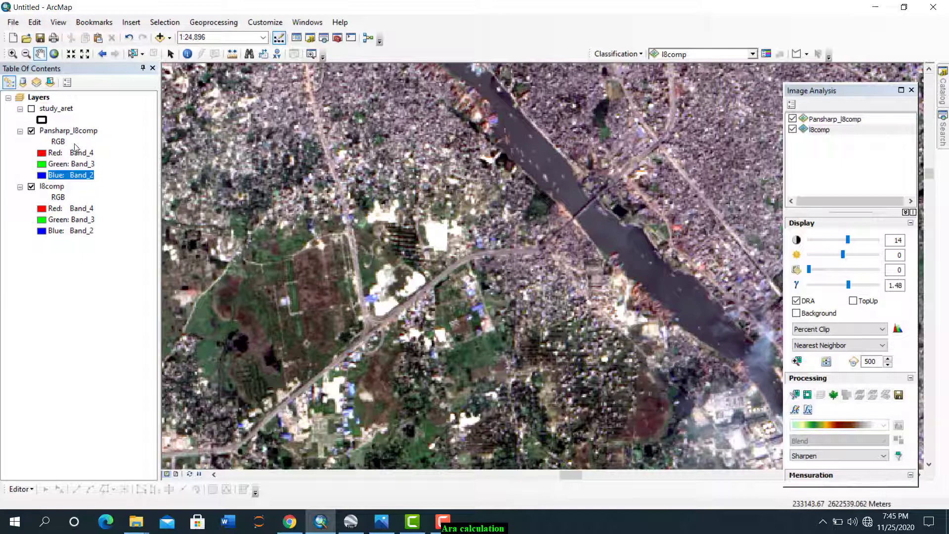
{"action": "right_click", "coordinate": [70, 128]}
{"action": "left_click", "coordinate": [116, 309]}
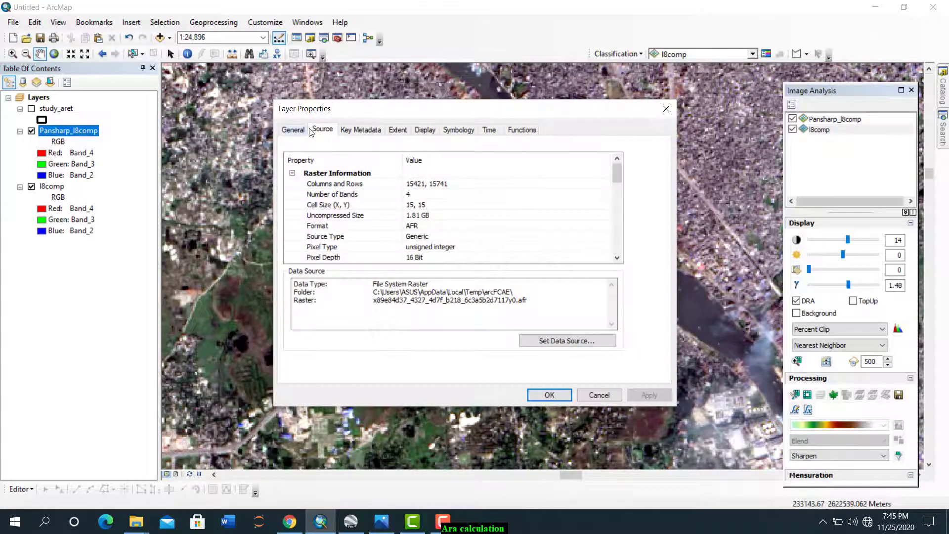
{"action": "left_click", "coordinate": [439, 205]}
{"action": "left_click", "coordinate": [443, 203]}
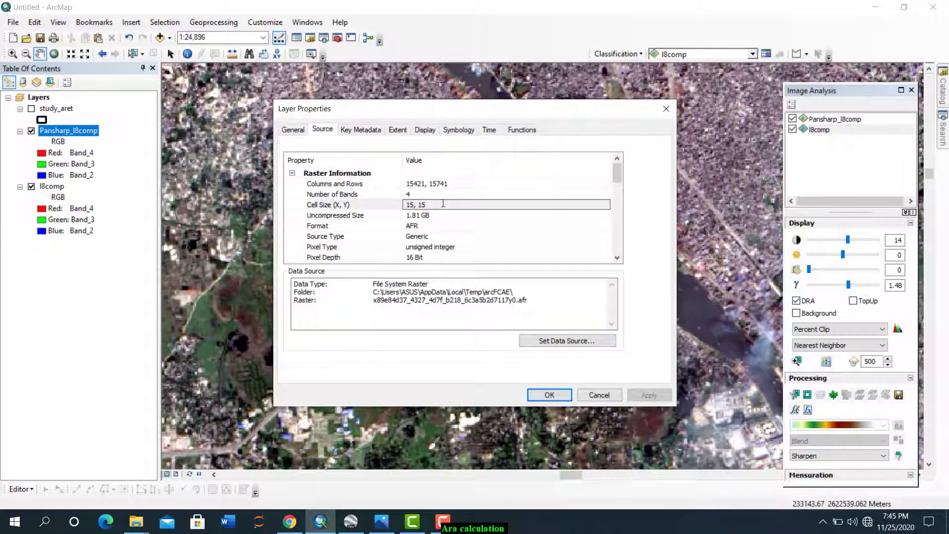
{"action": "left_click", "coordinate": [666, 109]}
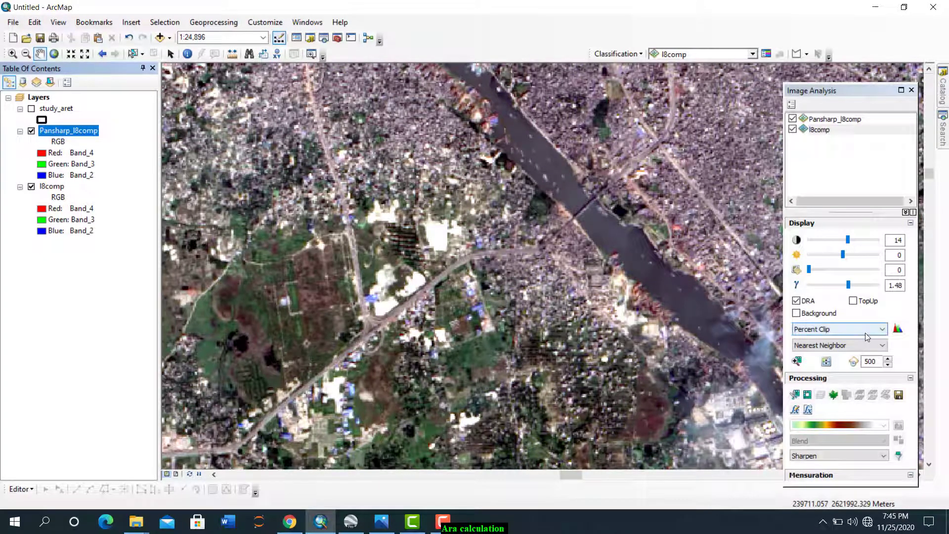
{"action": "left_click", "coordinate": [827, 362]}
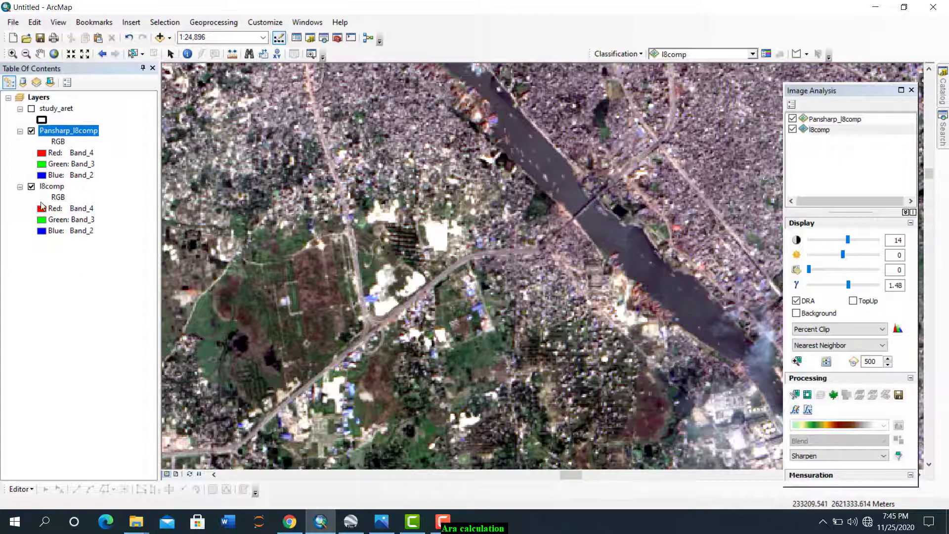
Step: Set the l8comp band combination to Band_5 for red, Band_4 for green and Band_3 for blue
{"action": "left_click", "coordinate": [43, 207]}
{"action": "left_click", "coordinate": [64, 289]}
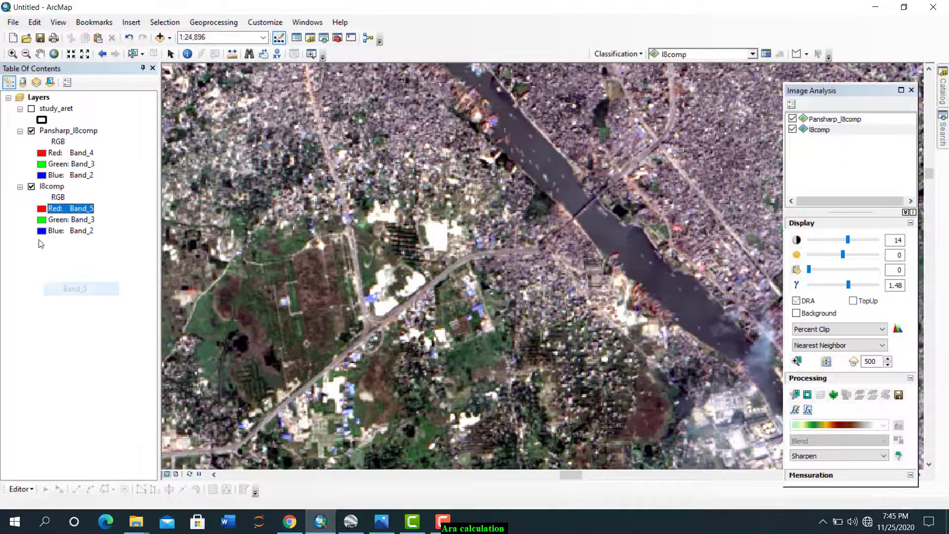
{"action": "left_click", "coordinate": [44, 219]}
{"action": "left_click", "coordinate": [65, 283]}
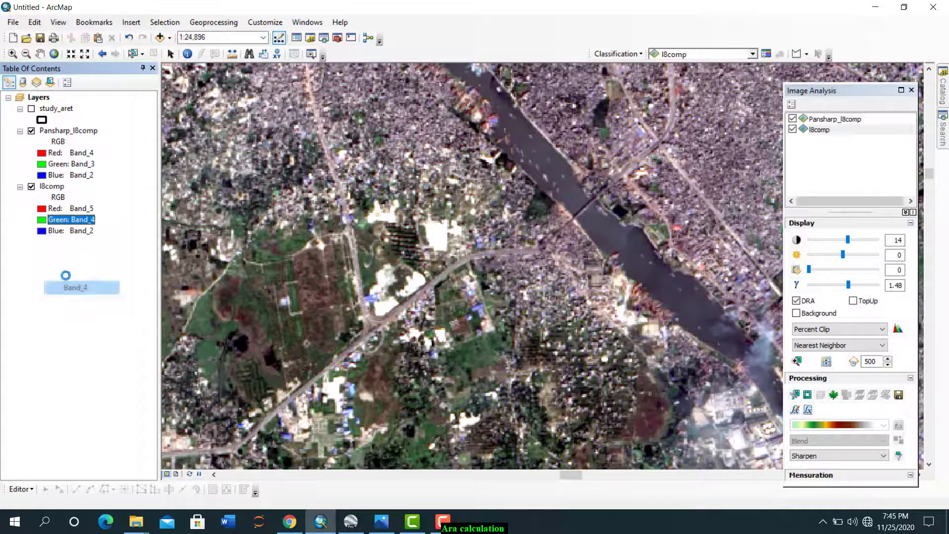
{"action": "left_click", "coordinate": [42, 230]}
{"action": "left_click", "coordinate": [65, 282]}
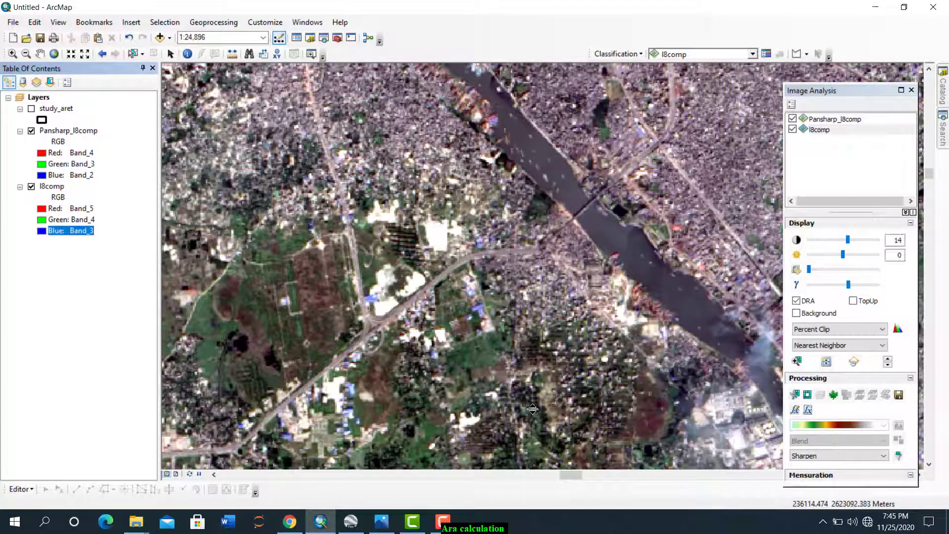
Step: Inspect the built-up area around the river in Pansharp_l8comp at raster resolution, and return to the full scene extent
{"action": "left_click", "coordinate": [825, 119]}
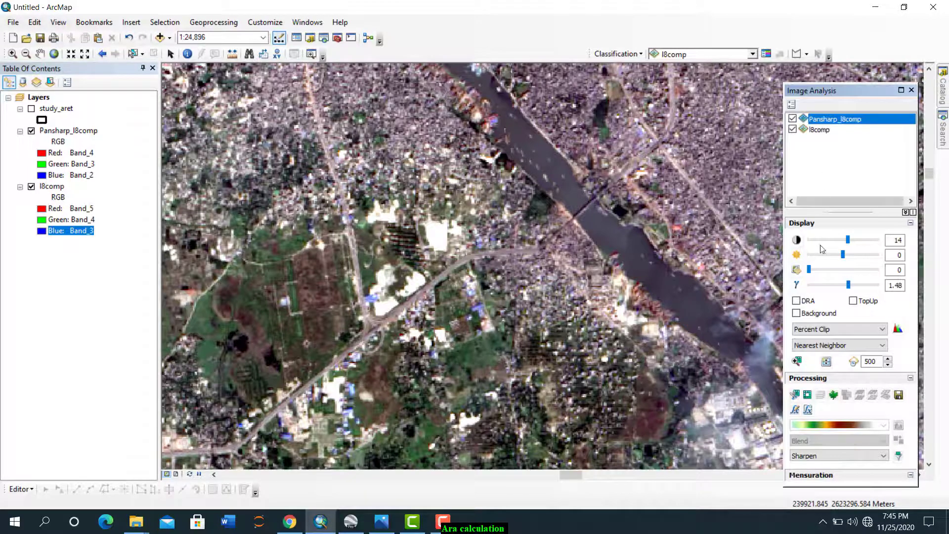
{"action": "left_click", "coordinate": [826, 361]}
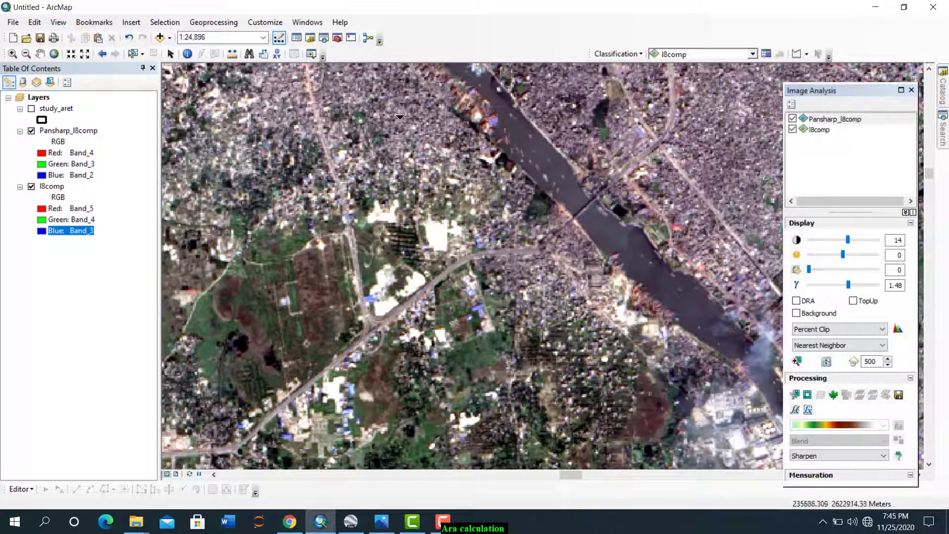
{"action": "left_click_drag", "start_coordinate": [388, 101], "coordinate": [427, 74]}
{"action": "left_click_drag", "start_coordinate": [423, 133], "coordinate": [402, 65]}
{"action": "left_click", "coordinate": [54, 53]}
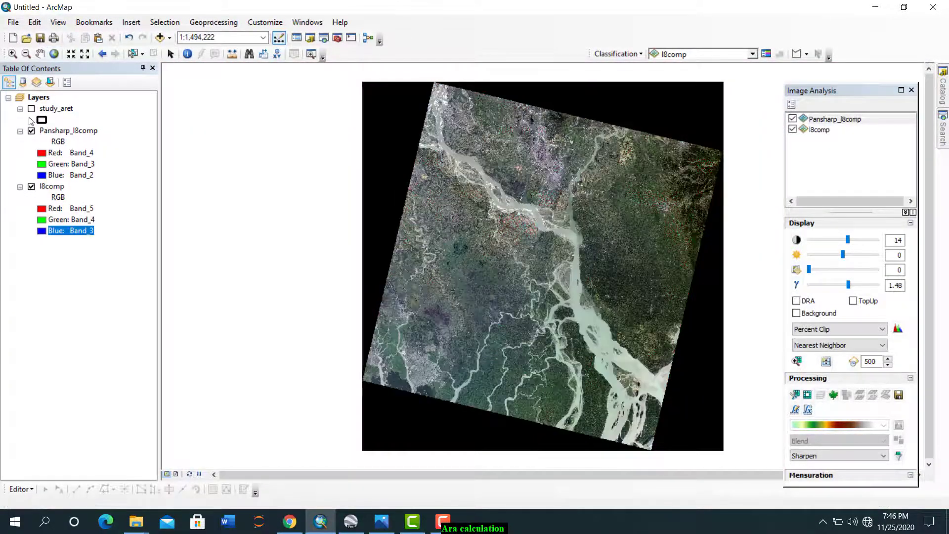
Step: Zoom to the study_aret extent, hide l8comp and examine the town along the winding river in the pan-sharpened image
{"action": "right_click", "coordinate": [44, 108]}
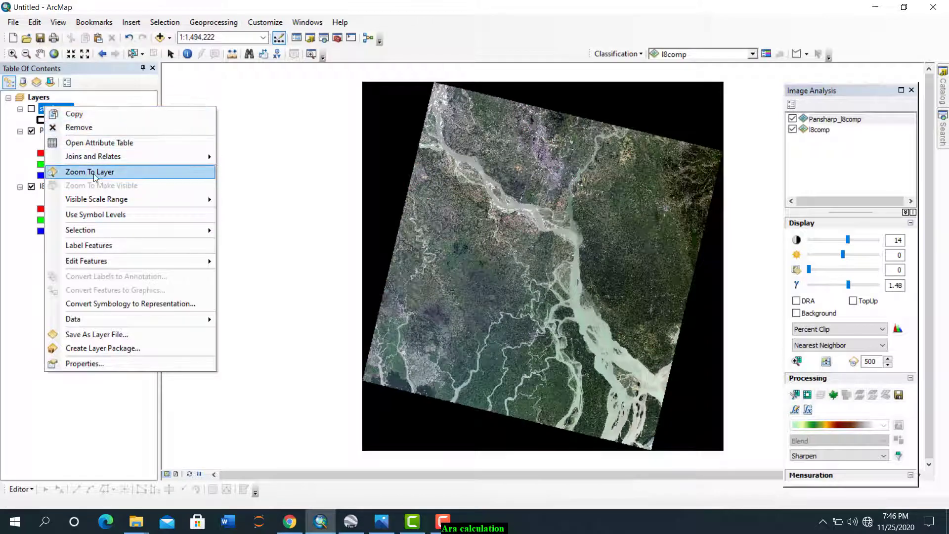
{"action": "left_click", "coordinate": [89, 172]}
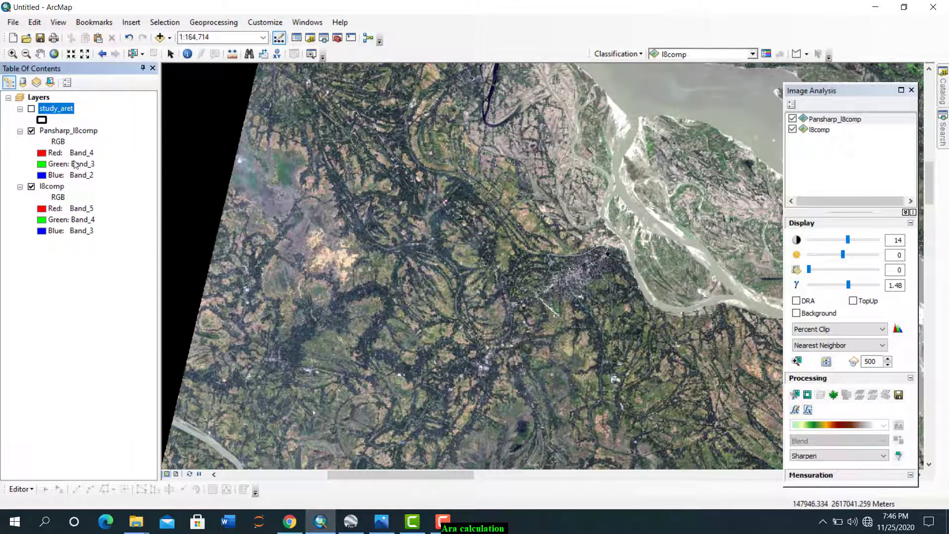
{"action": "left_click", "coordinate": [32, 187]}
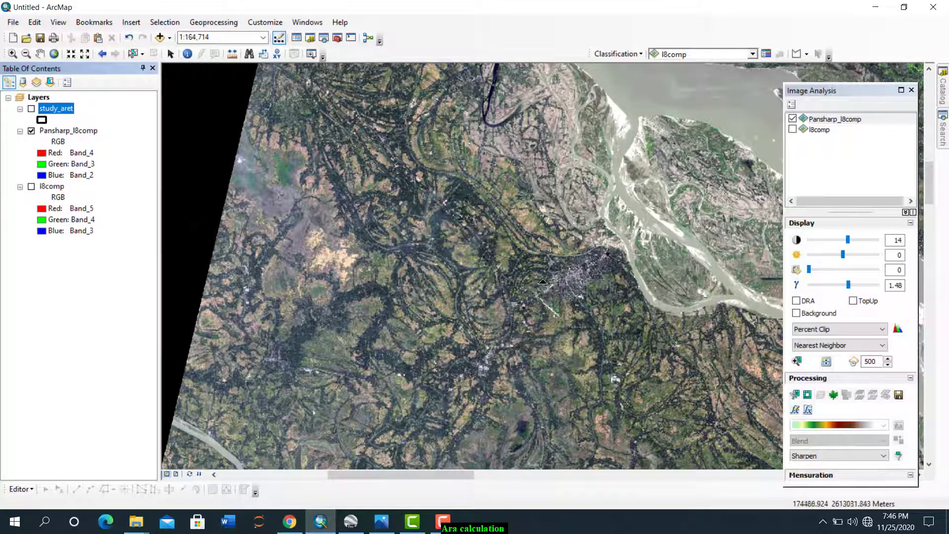
{"action": "scroll", "coordinate": [564, 285], "scroll_direction": "up", "scroll_amount": 1}
{"action": "scroll", "coordinate": [563, 284], "scroll_direction": "up", "scroll_amount": 3}
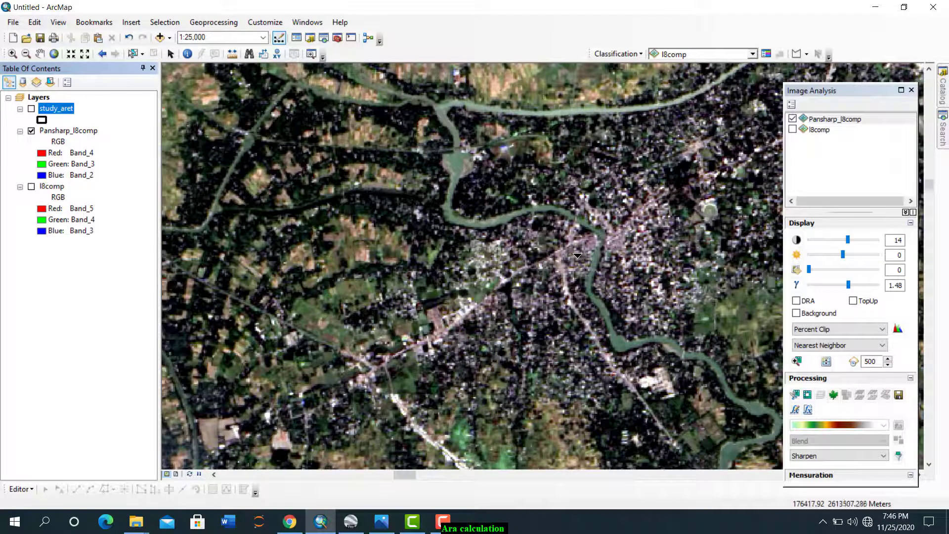
{"action": "scroll", "coordinate": [588, 250], "scroll_direction": "up", "scroll_amount": 1}
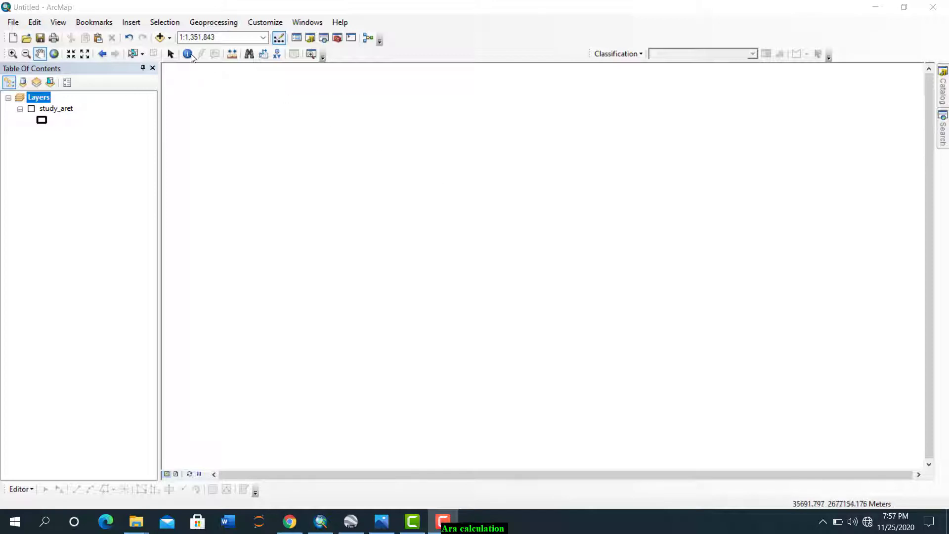
{"action": "left_click", "coordinate": [160, 37]}
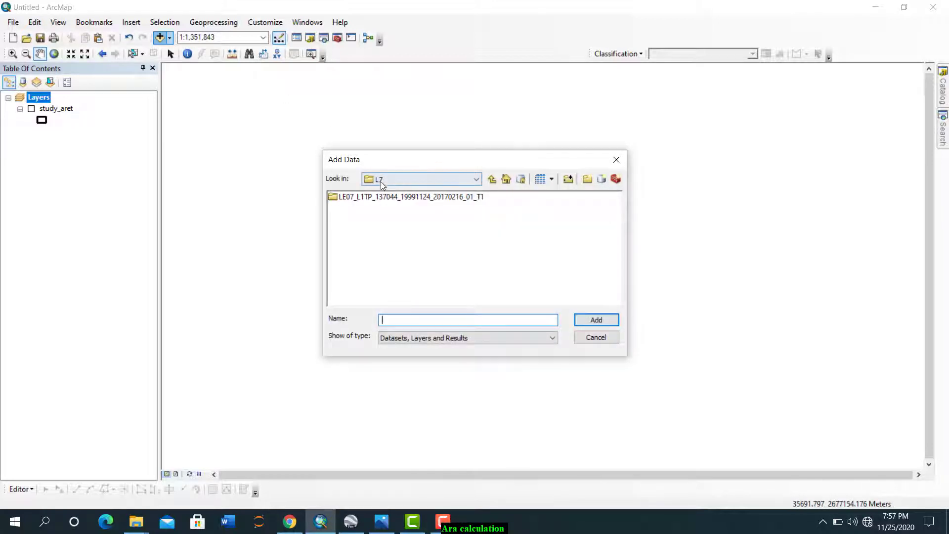
{"action": "double_click", "coordinate": [377, 196]}
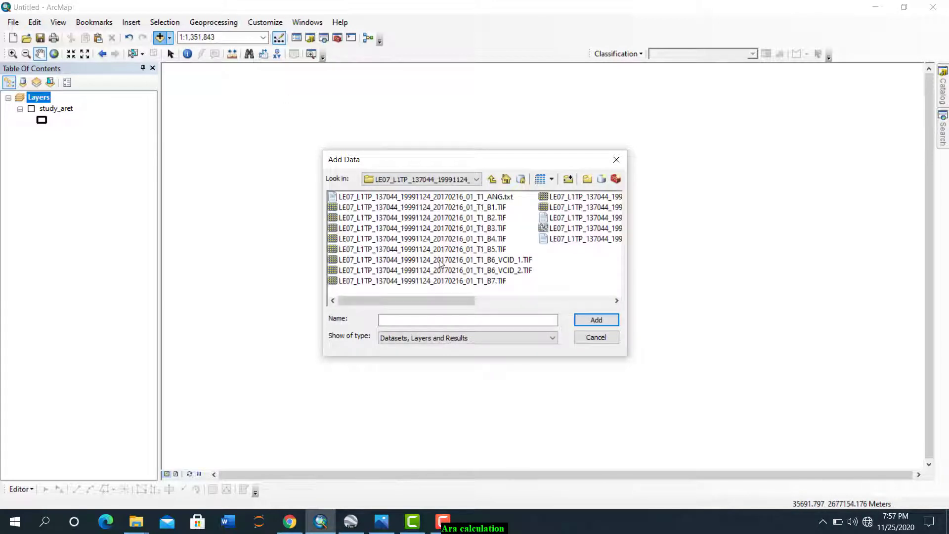
{"action": "left_click", "coordinate": [461, 210]}
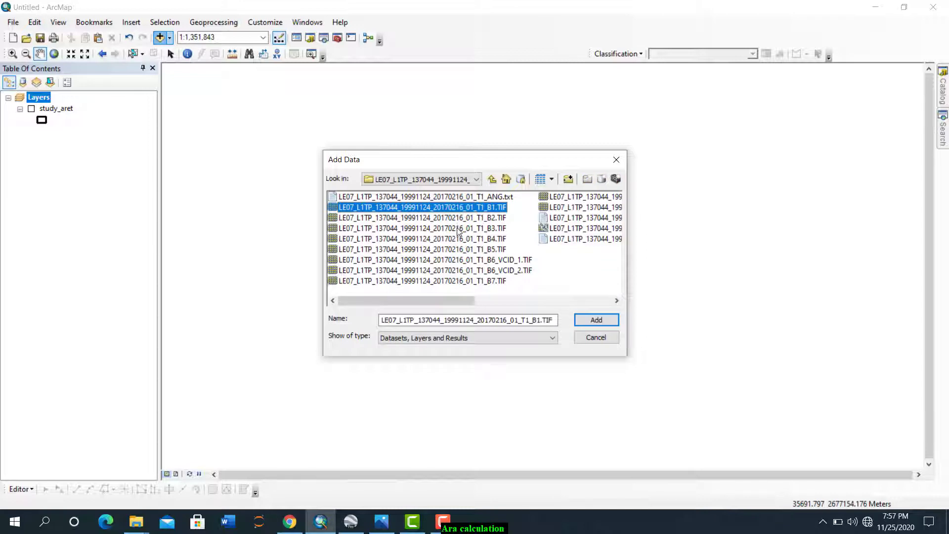
{"action": "left_click", "coordinate": [467, 219], "text": "ctrl"}
{"action": "left_click", "coordinate": [468, 229], "text": "ctrl"}
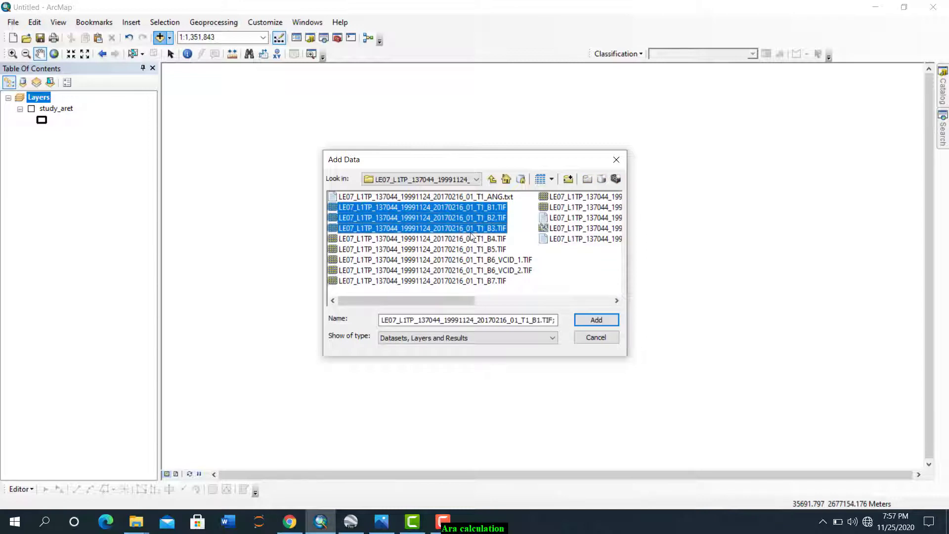
{"action": "left_click", "coordinate": [471, 242], "text": "ctrl"}
{"action": "left_click", "coordinate": [472, 244], "text": "ctrl"}
{"action": "left_click", "coordinate": [474, 242], "text": "ctrl"}
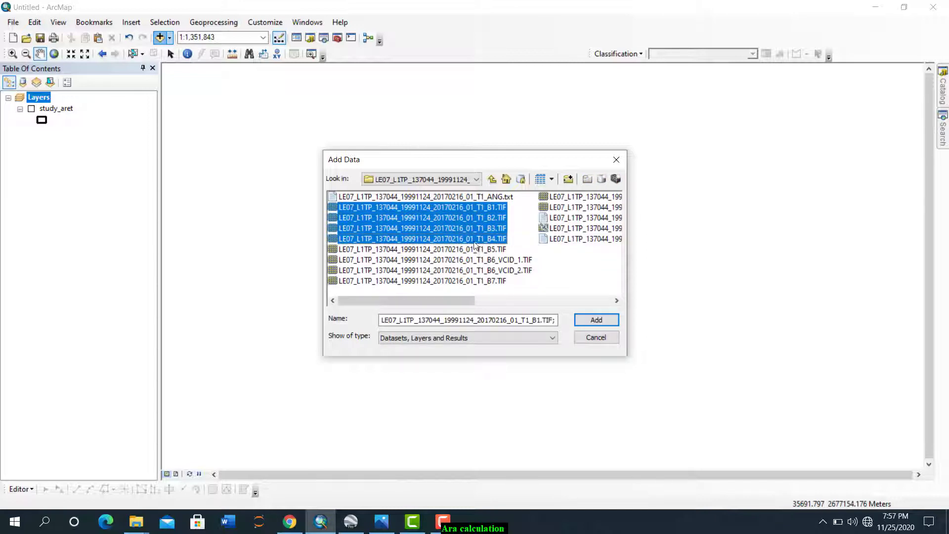
{"action": "left_click", "coordinate": [478, 250], "text": "ctrl"}
{"action": "left_click", "coordinate": [479, 260], "text": "ctrl"}
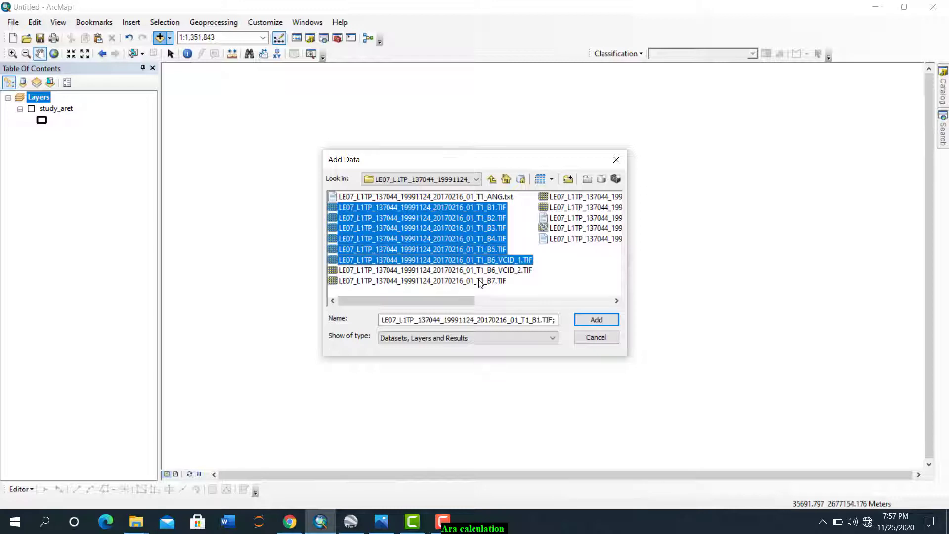
{"action": "left_click", "coordinate": [484, 280], "text": "ctrl"}
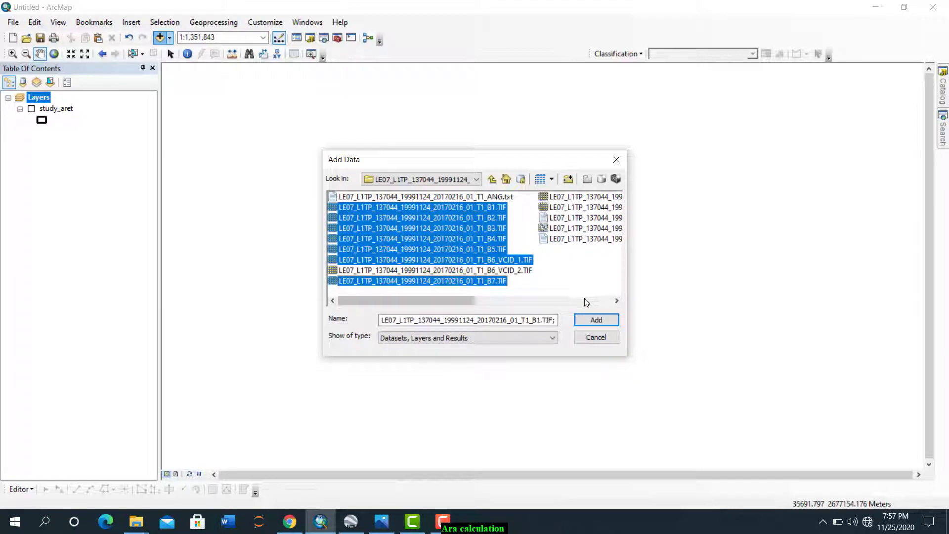
{"action": "left_click", "coordinate": [615, 159]}
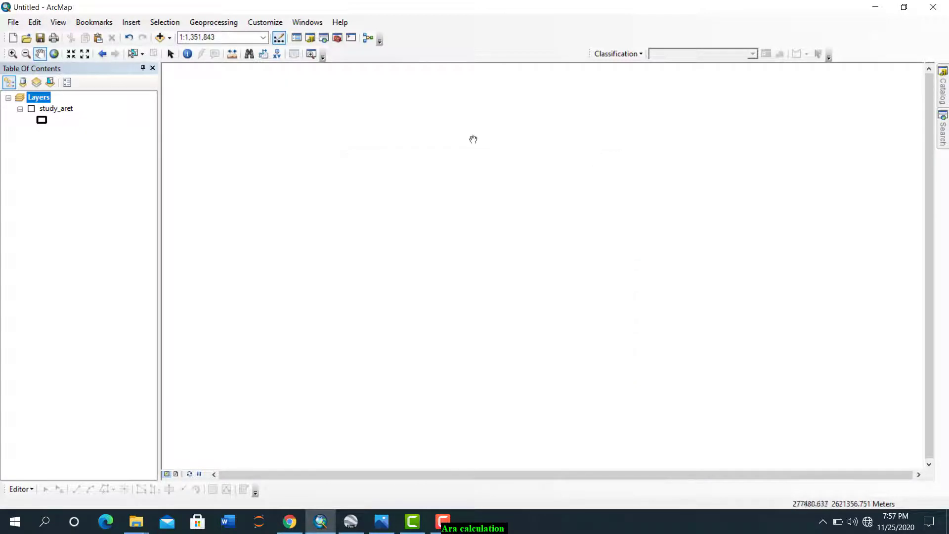
{"action": "left_click", "coordinate": [942, 131]}
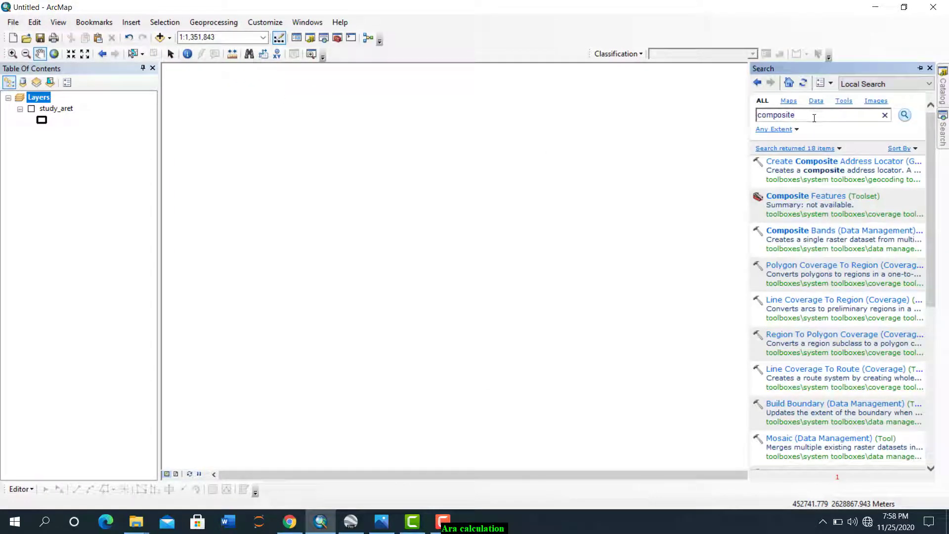
{"action": "left_click", "coordinate": [796, 230]}
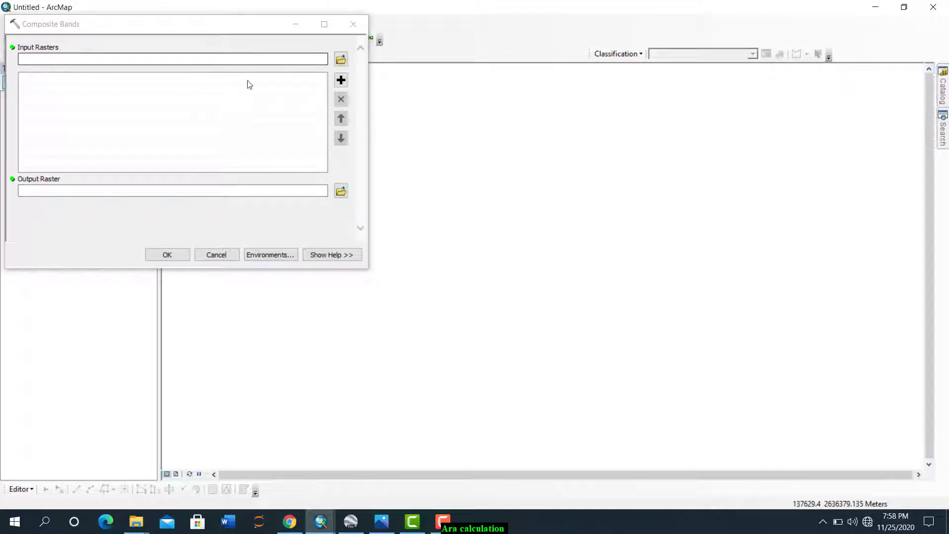
{"action": "left_click", "coordinate": [353, 26]}
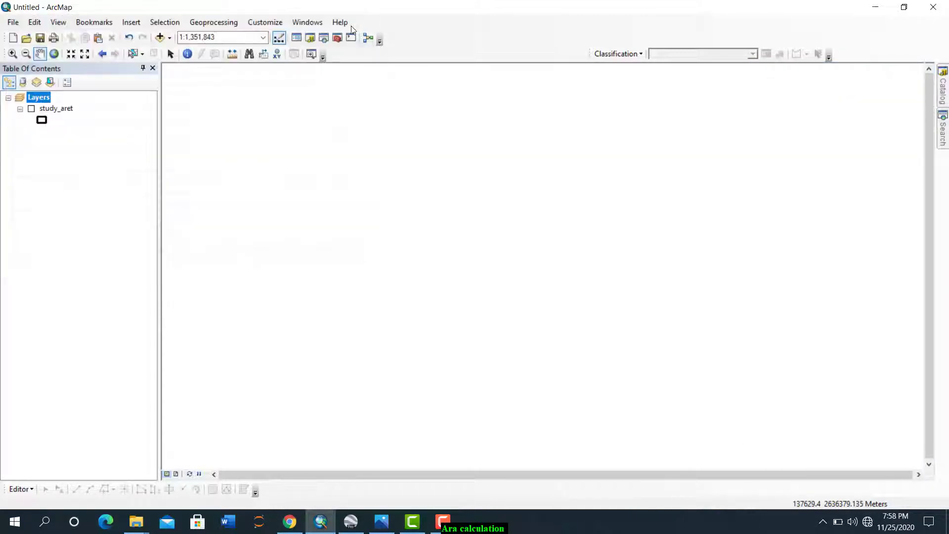
Step: Add the l7comp raster from New File Geodatabase.gdb to the map
{"action": "left_click", "coordinate": [159, 38]}
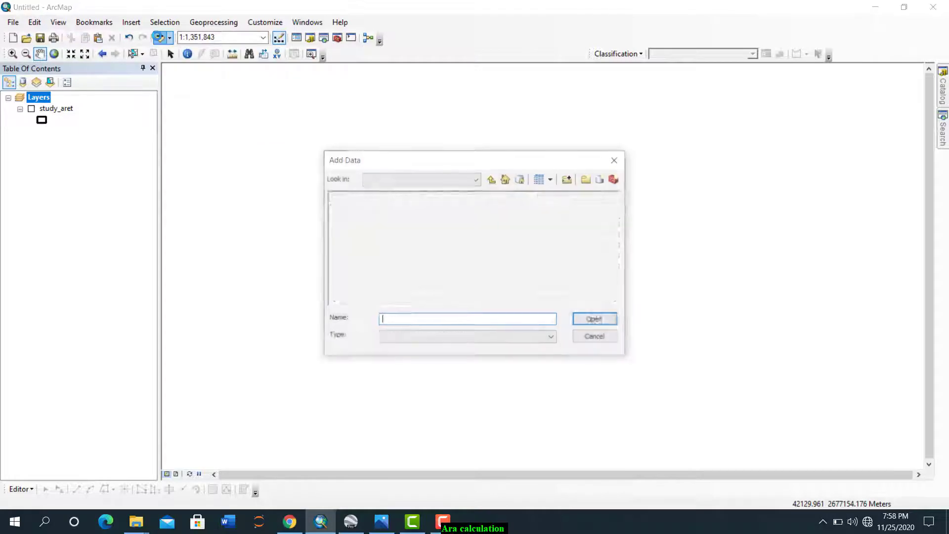
{"action": "left_click", "coordinate": [492, 179]}
{"action": "left_click", "coordinate": [492, 179]}
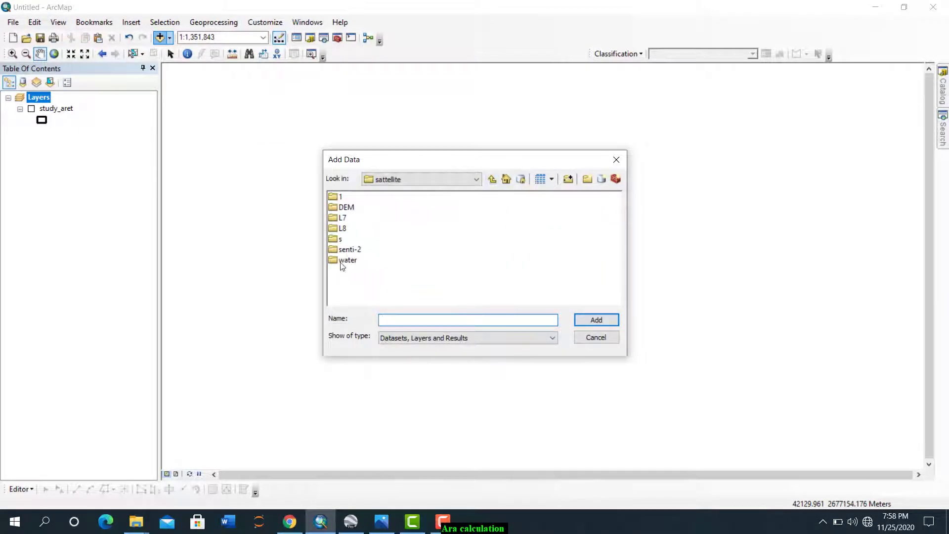
{"action": "left_click", "coordinate": [492, 180]}
{"action": "double_click", "coordinate": [458, 208]}
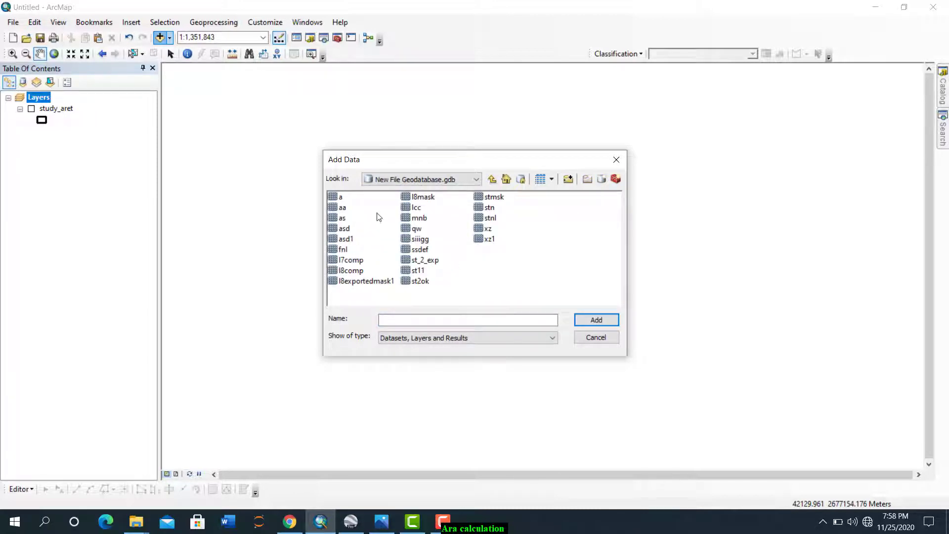
{"action": "double_click", "coordinate": [350, 260]}
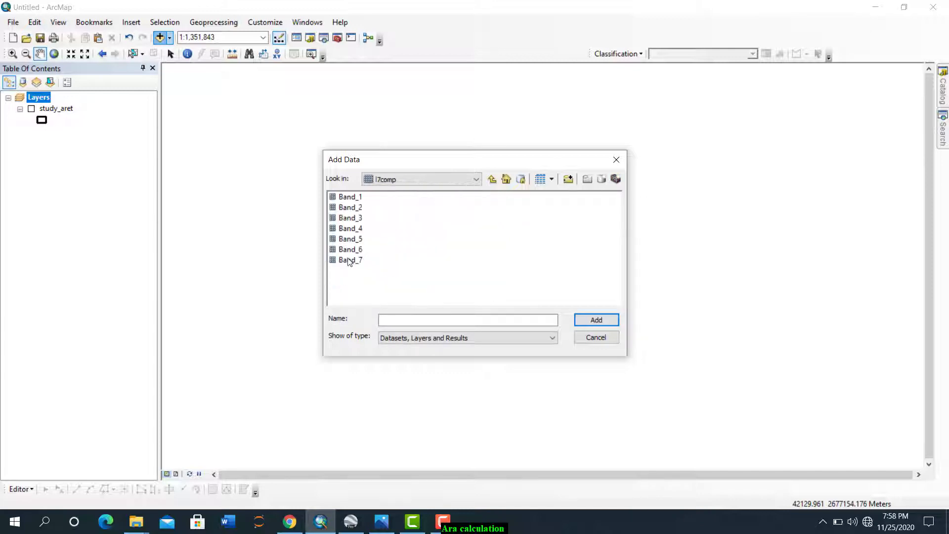
{"action": "left_click", "coordinate": [492, 179]}
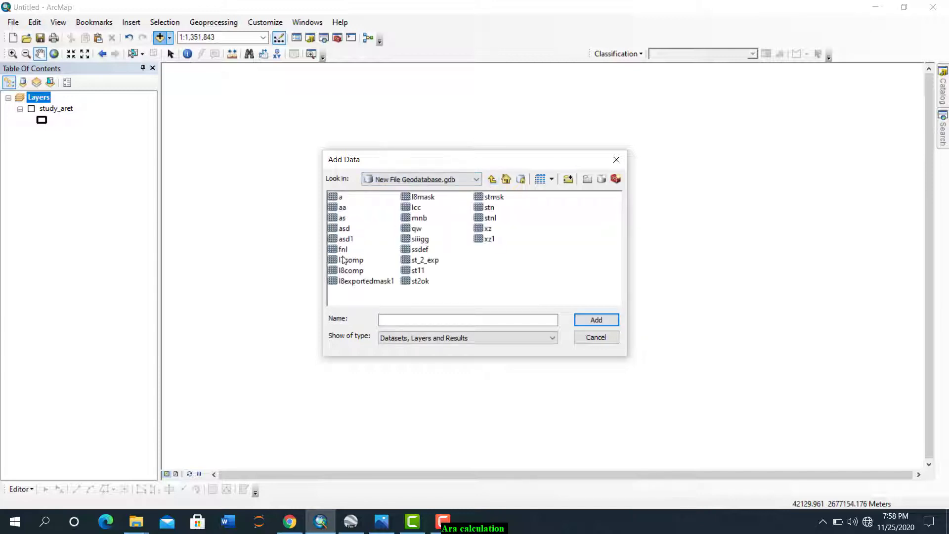
{"action": "left_click", "coordinate": [345, 260]}
{"action": "left_click", "coordinate": [596, 319]}
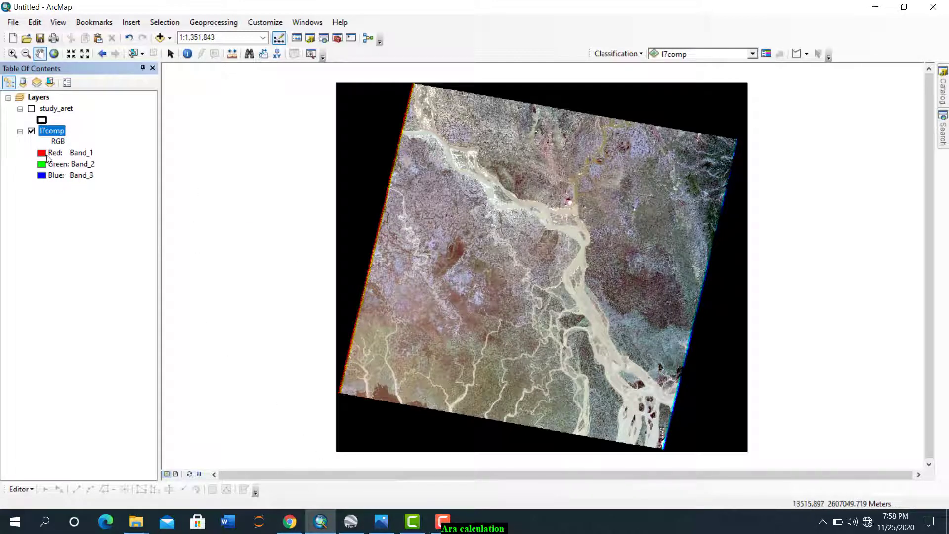
Step: Set the l7comp band combination to Band_3 for red, Band_2 for green and Band_1 for blue
{"action": "left_click", "coordinate": [57, 153]}
{"action": "left_click", "coordinate": [74, 218]}
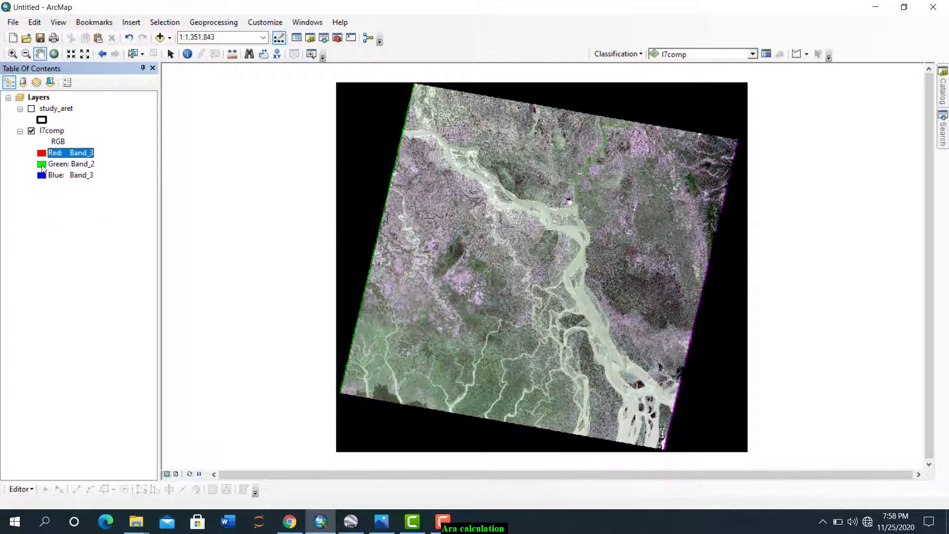
{"action": "left_click", "coordinate": [42, 168]}
{"action": "left_click", "coordinate": [66, 204]}
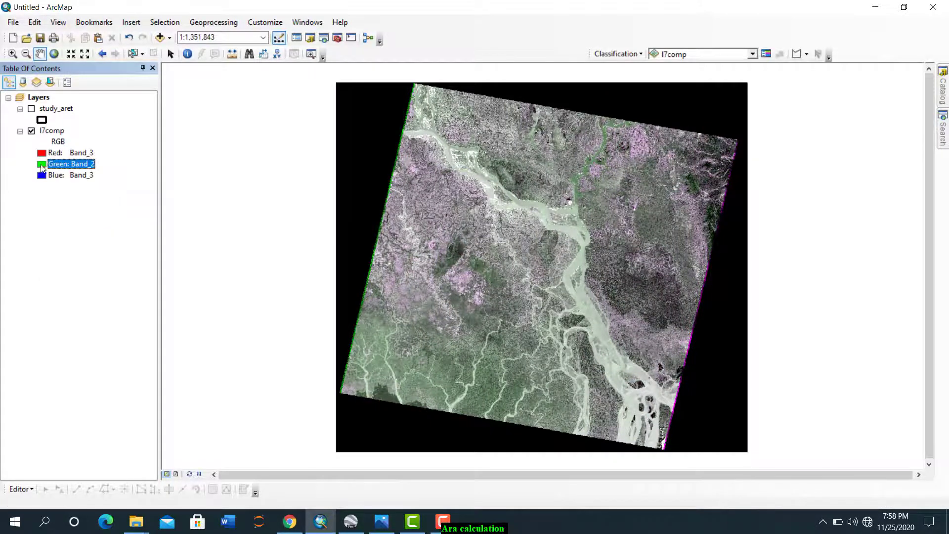
{"action": "left_click", "coordinate": [43, 177]}
{"action": "left_click", "coordinate": [66, 198]}
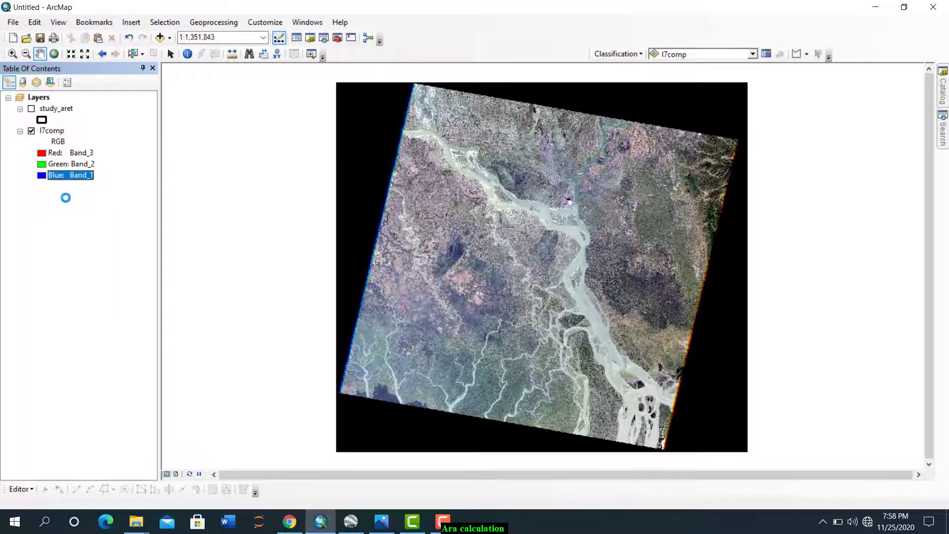
Step: Examine the rivers and the large built-up city north of the river confluence in the l7comp image
{"action": "left_click", "coordinate": [12, 54]}
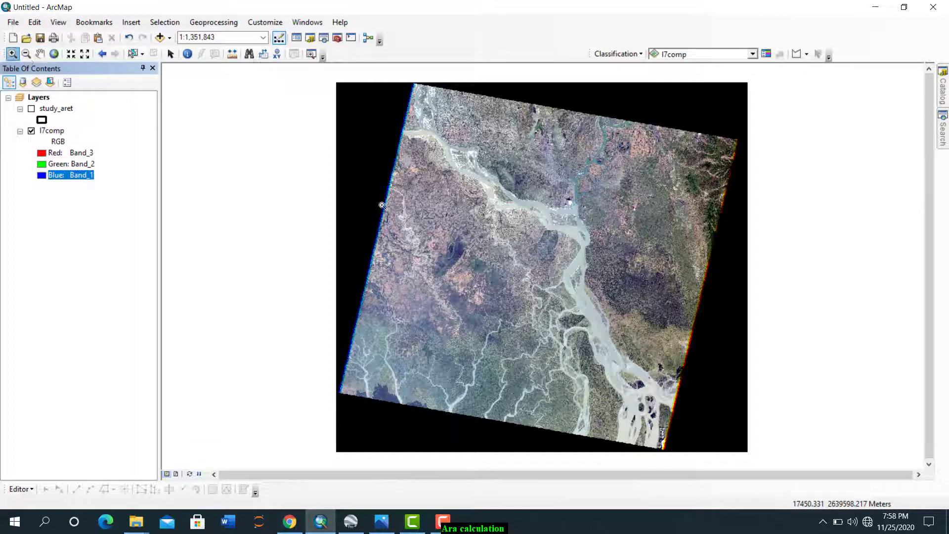
{"action": "left_click_drag", "start_coordinate": [538, 154], "coordinate": [573, 189]}
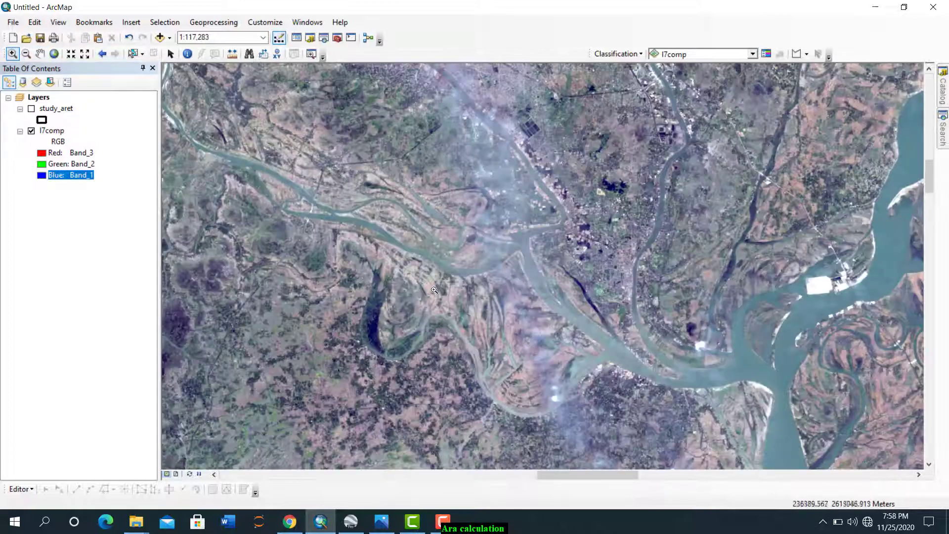
{"action": "left_click_drag", "start_coordinate": [457, 150], "coordinate": [389, 253]}
{"action": "left_click_drag", "start_coordinate": [389, 153], "coordinate": [448, 287]}
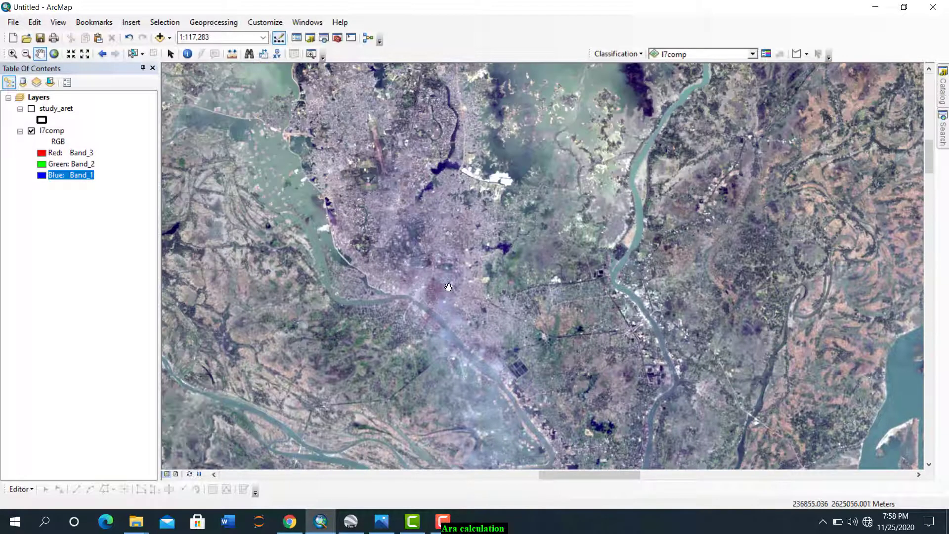
{"action": "scroll", "coordinate": [444, 271], "scroll_direction": "up", "scroll_amount": 2}
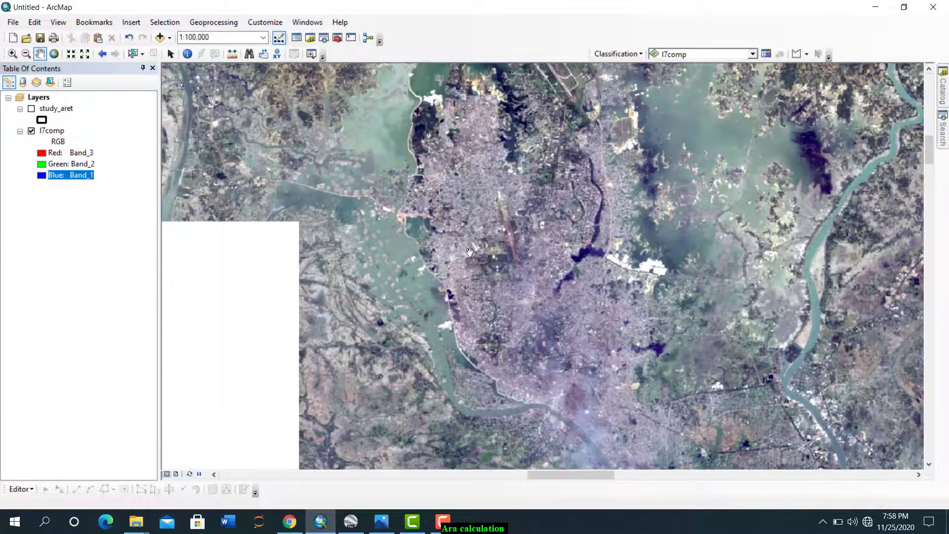
Step: Examine the city, airport, lakes and surrounding land in l7comp northward to the image's upper edge
{"action": "scroll", "coordinate": [469, 194], "scroll_direction": "up", "scroll_amount": 1}
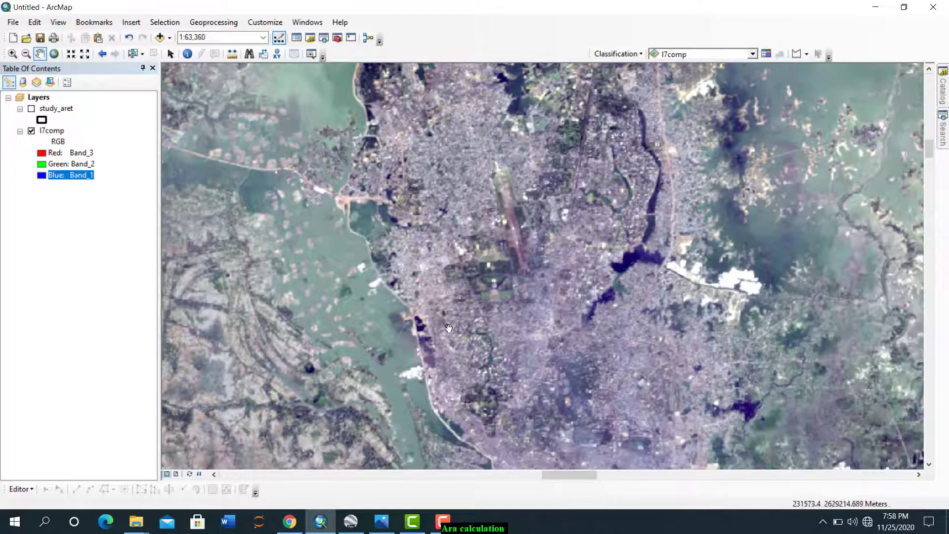
{"action": "scroll", "coordinate": [447, 326], "scroll_direction": "down", "scroll_amount": 1}
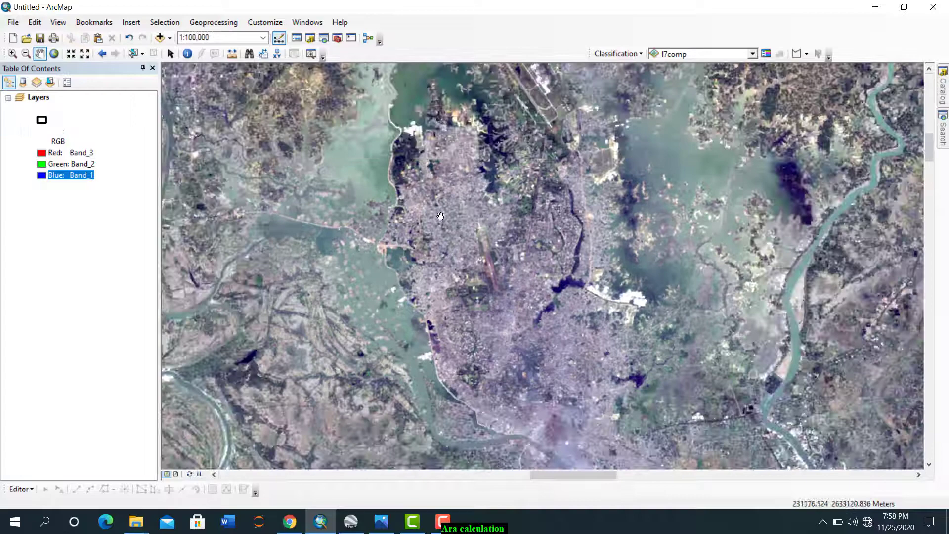
{"action": "left_click_drag", "start_coordinate": [440, 216], "coordinate": [454, 333]}
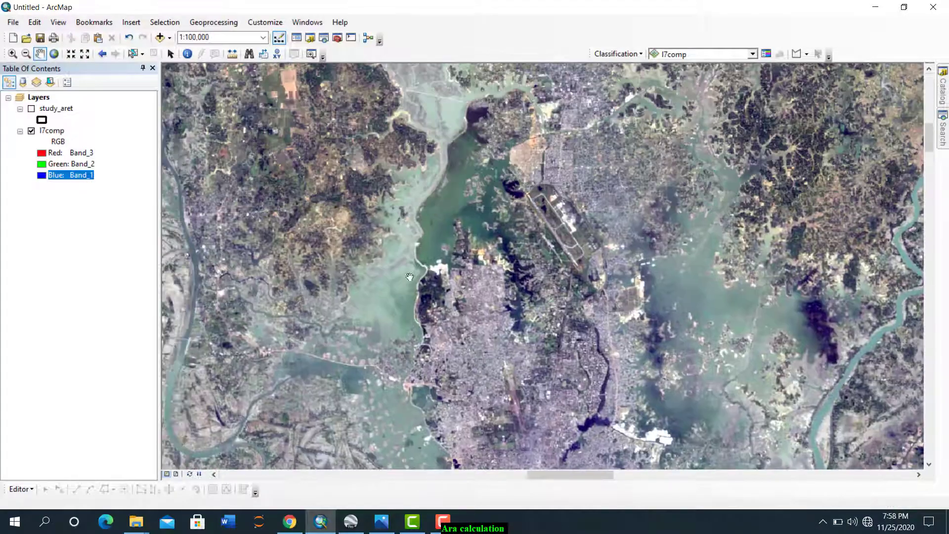
{"action": "left_click_drag", "start_coordinate": [413, 233], "coordinate": [475, 306]}
{"action": "left_click_drag", "start_coordinate": [534, 230], "coordinate": [455, 273]}
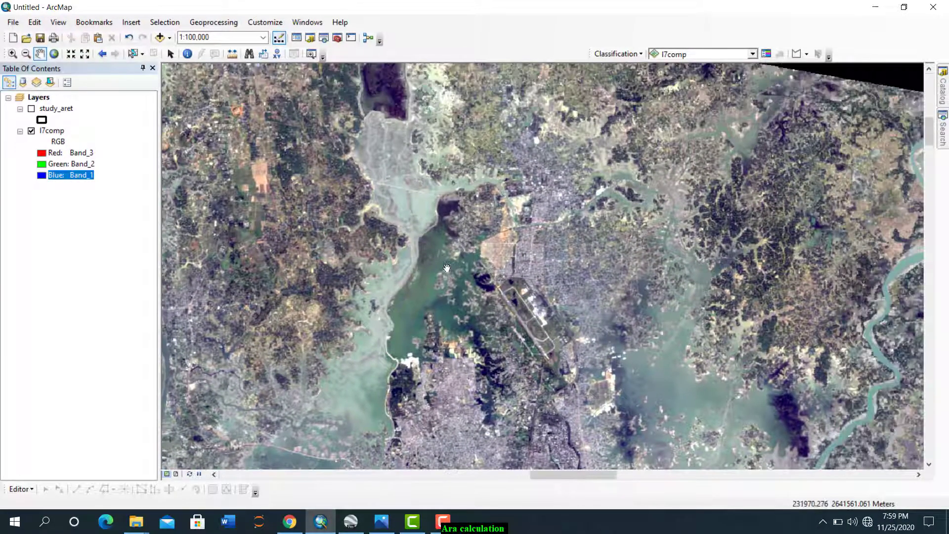
{"action": "left_click_drag", "start_coordinate": [359, 210], "coordinate": [437, 239]}
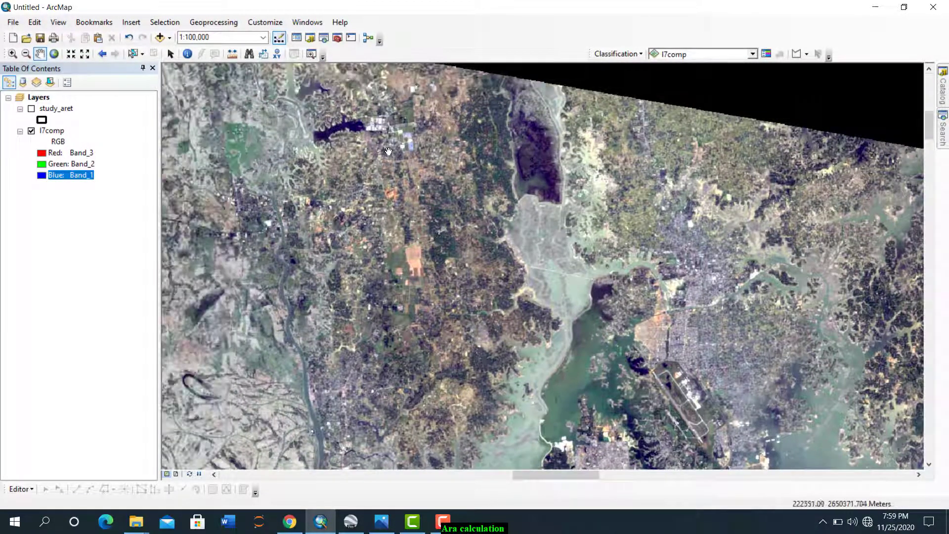
{"action": "left_click_drag", "start_coordinate": [364, 194], "coordinate": [332, 277]}
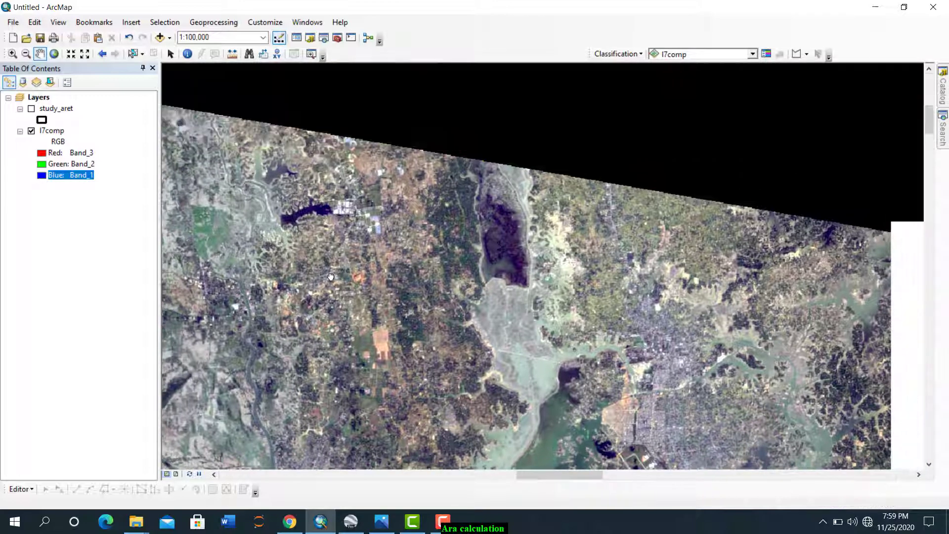
{"action": "left_click_drag", "start_coordinate": [443, 282], "coordinate": [434, 219]}
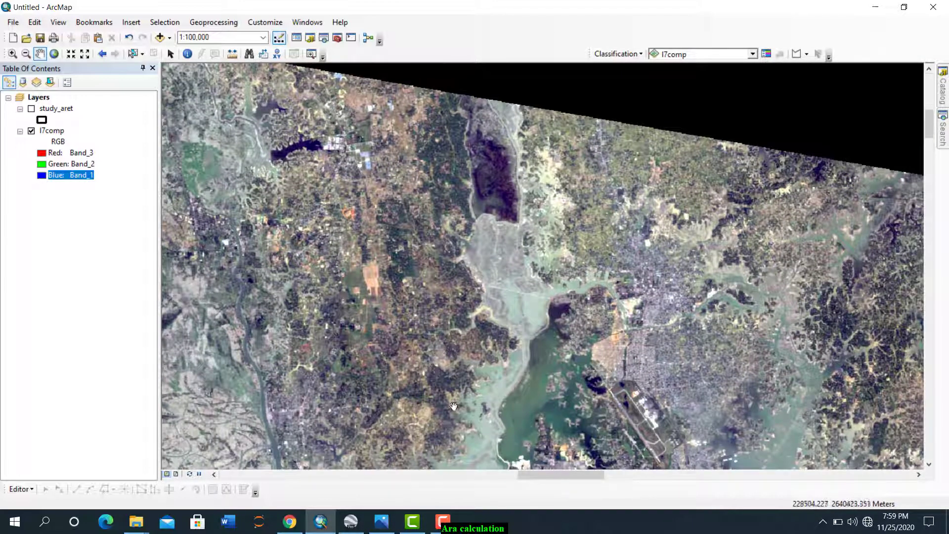
{"action": "left_click", "coordinate": [321, 522]}
{"action": "left_click", "coordinate": [320, 524]}
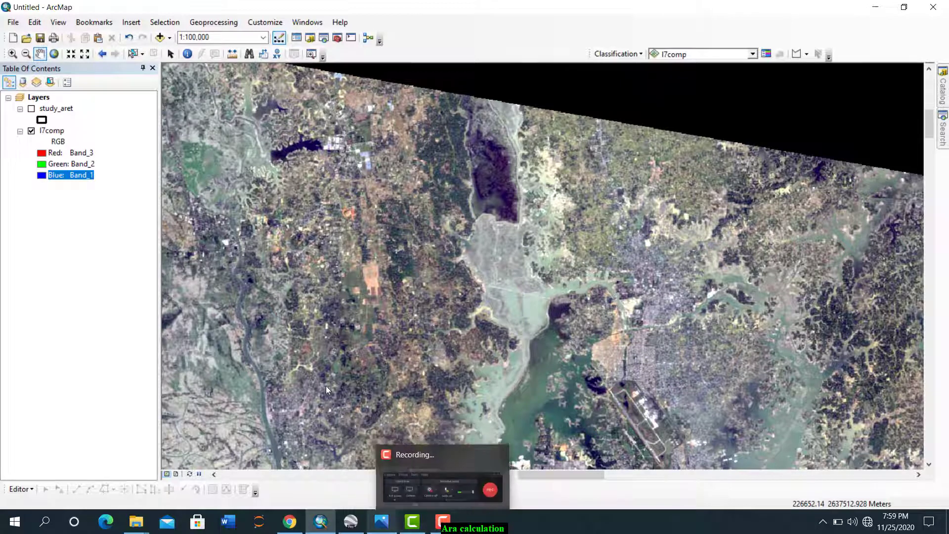
{"action": "left_click", "coordinate": [381, 522]}
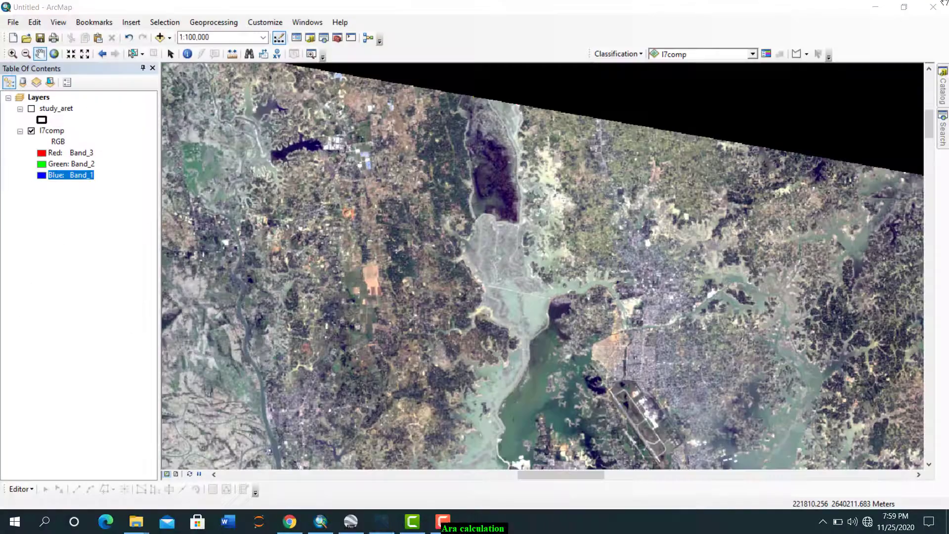
{"action": "scroll", "coordinate": [674, 237], "scroll_direction": "down", "scroll_amount": 1}
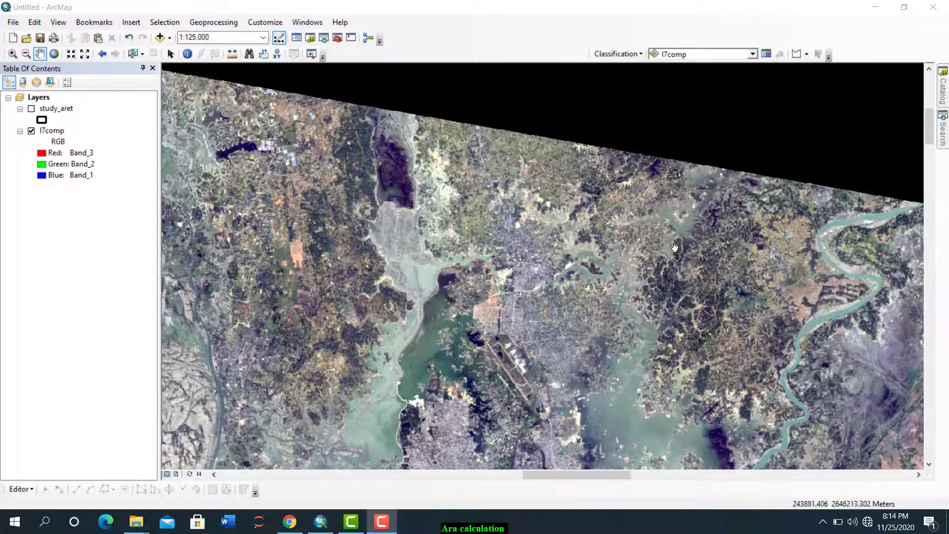
{"action": "left_click", "coordinate": [322, 526]}
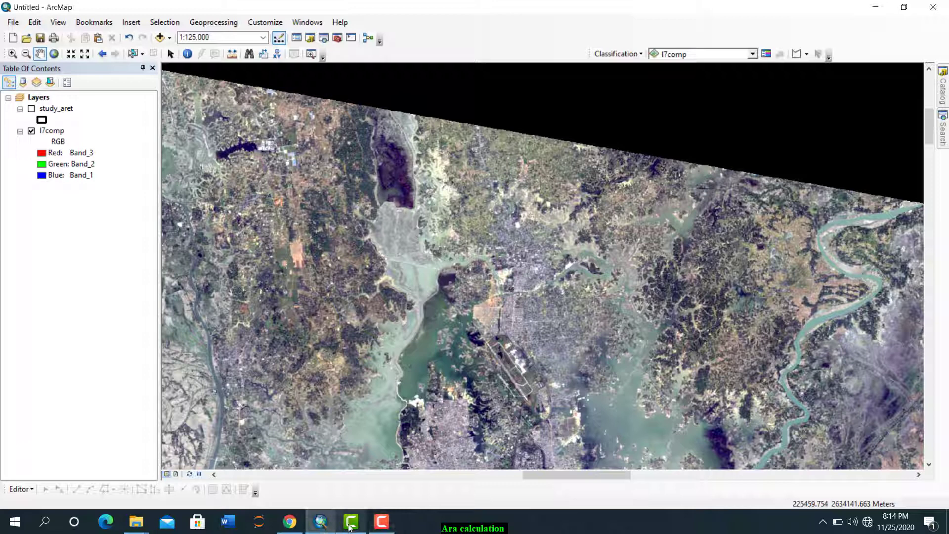
Step: Switch to Chrome and read the Landsat 7 band combinations in the USGS Common Landsat Band RGB Composites table
{"action": "left_click", "coordinate": [290, 521]}
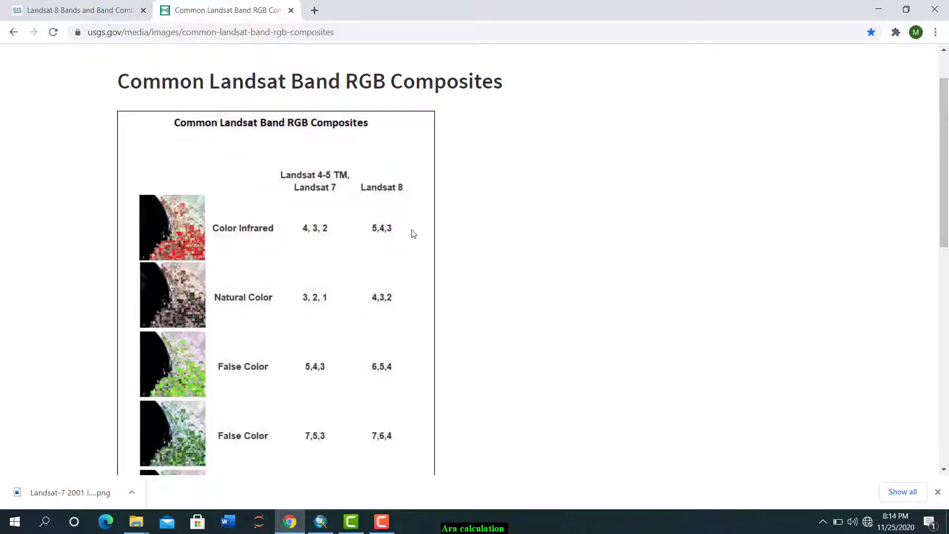
{"action": "left_click_drag", "start_coordinate": [412, 232], "coordinate": [438, 252]}
{"action": "scroll", "coordinate": [304, 277], "scroll_direction": "down", "scroll_amount": 3}
{"action": "scroll", "coordinate": [311, 290], "scroll_direction": "up", "scroll_amount": 3}
{"action": "scroll", "coordinate": [320, 289], "scroll_direction": "down", "scroll_amount": 3}
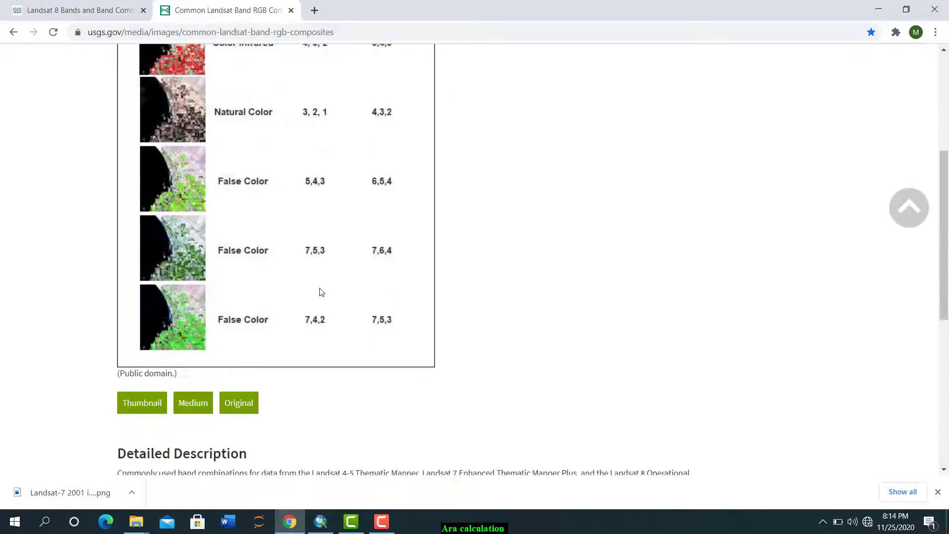
{"action": "scroll", "coordinate": [321, 292], "scroll_direction": "up", "scroll_amount": 3}
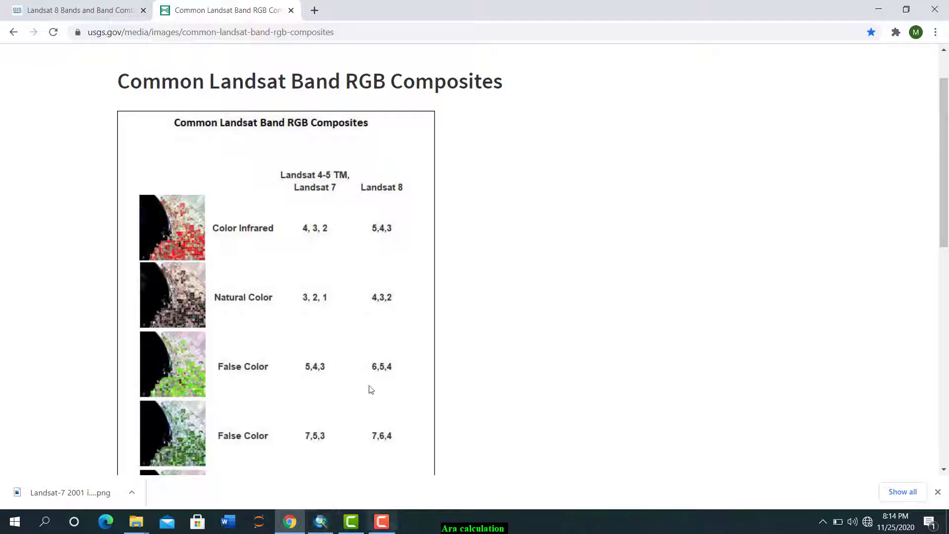
{"action": "mouse_move", "coordinate": [297, 530]}
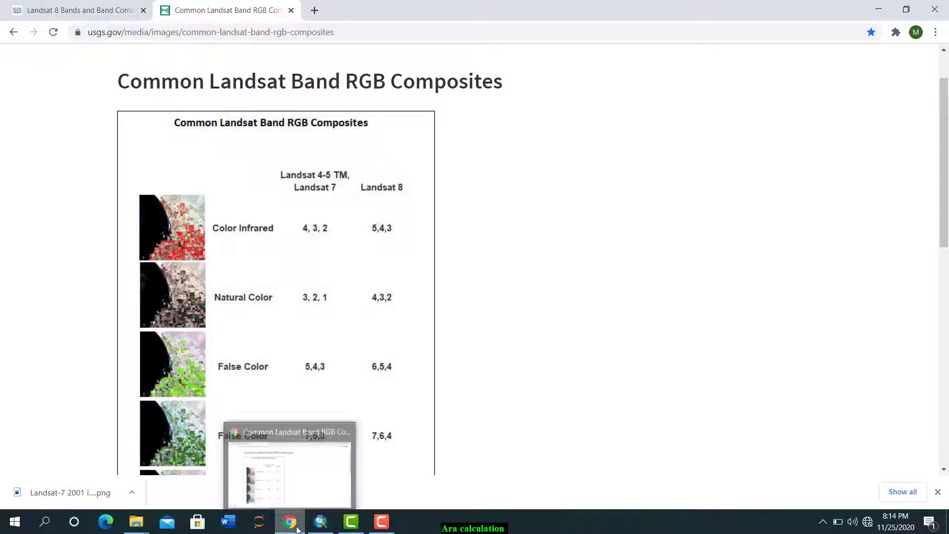
Step: Switch back to ArcMap, zoom to the study_aret layer and make its boundary visible
{"action": "left_click", "coordinate": [321, 521]}
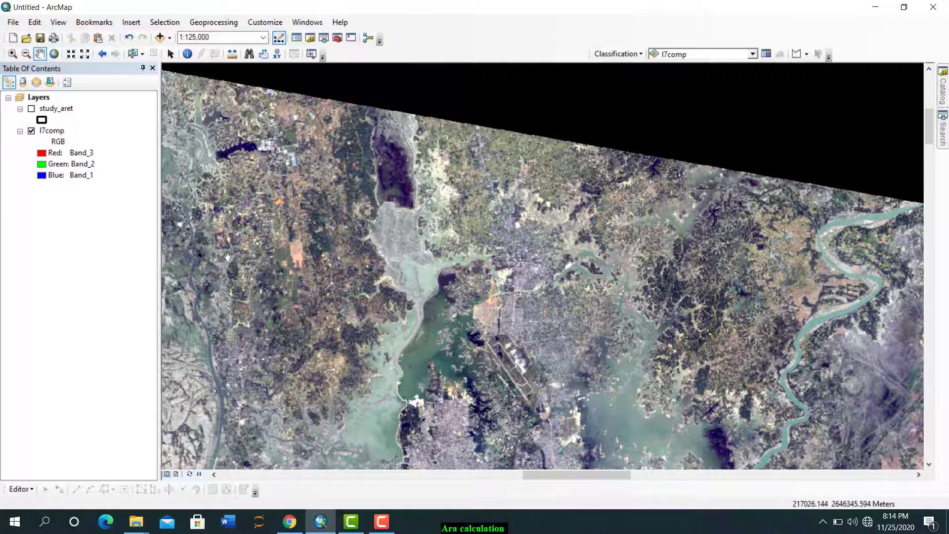
{"action": "right_click", "coordinate": [56, 108]}
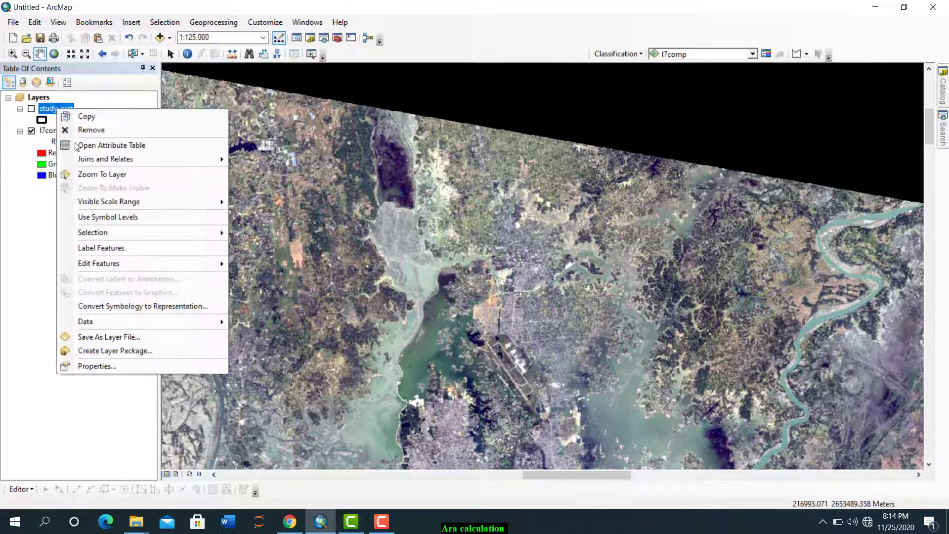
{"action": "left_click", "coordinate": [102, 174]}
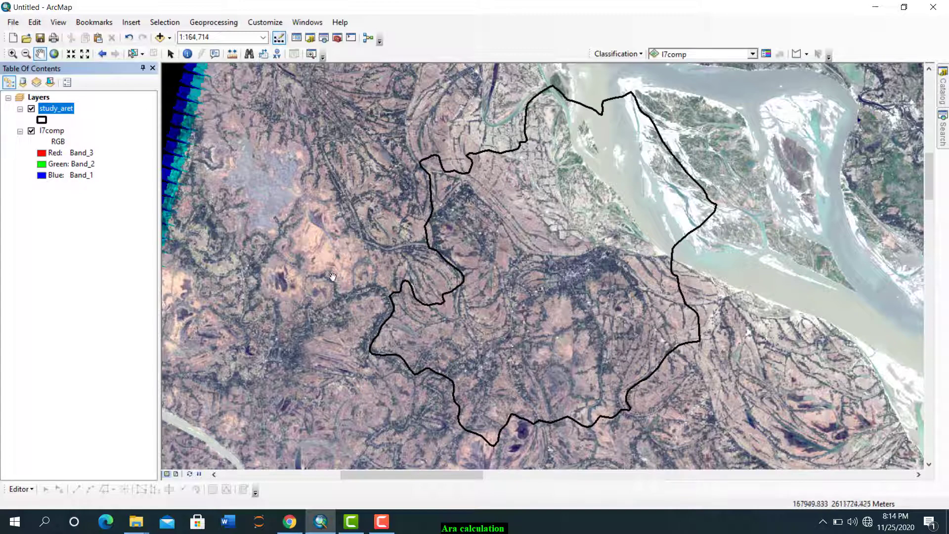
Step: Set the l7comp band combination to Band_4 for red, Band_3 for green and Band_2 for blue
{"action": "left_click", "coordinate": [50, 153]}
{"action": "left_click", "coordinate": [66, 233]}
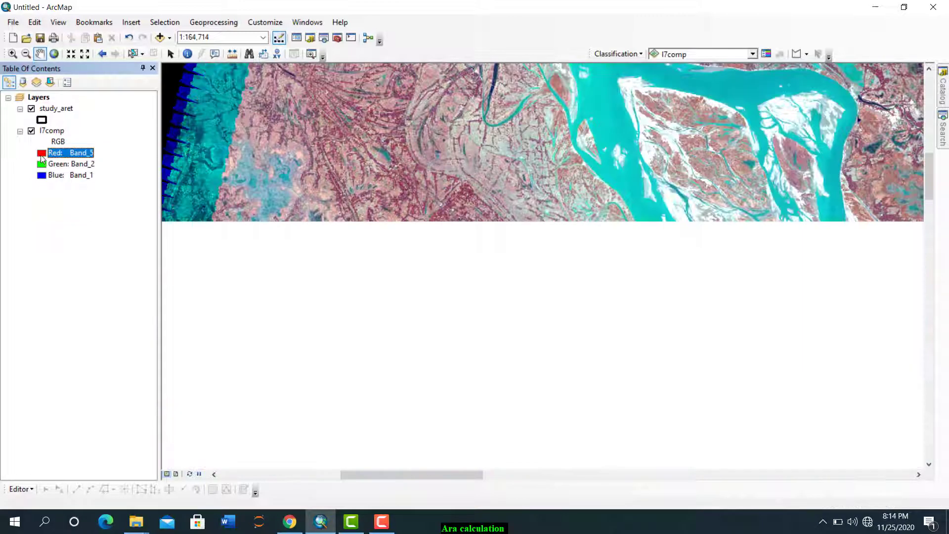
{"action": "left_click", "coordinate": [69, 152]}
{"action": "left_click", "coordinate": [65, 224]}
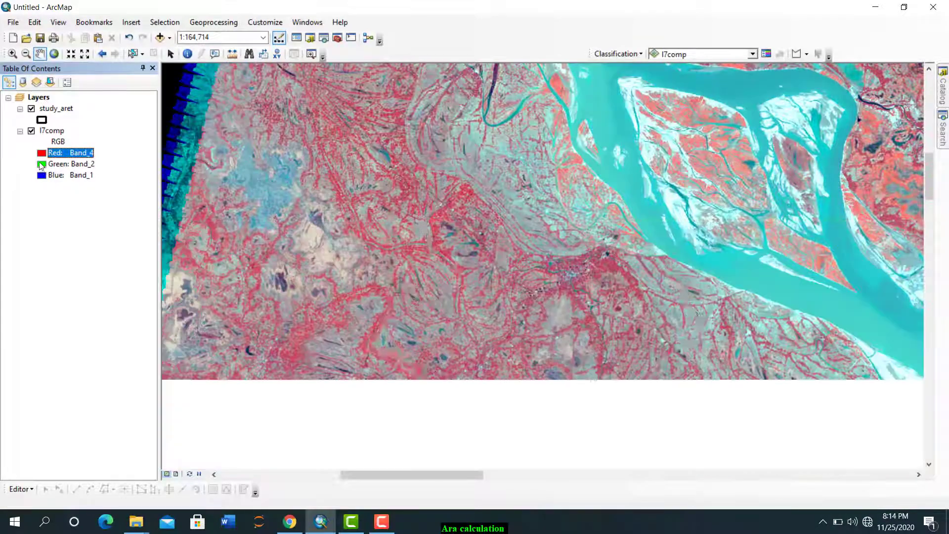
{"action": "left_click", "coordinate": [69, 164]}
{"action": "left_click", "coordinate": [66, 214]}
{"action": "left_click", "coordinate": [69, 175]}
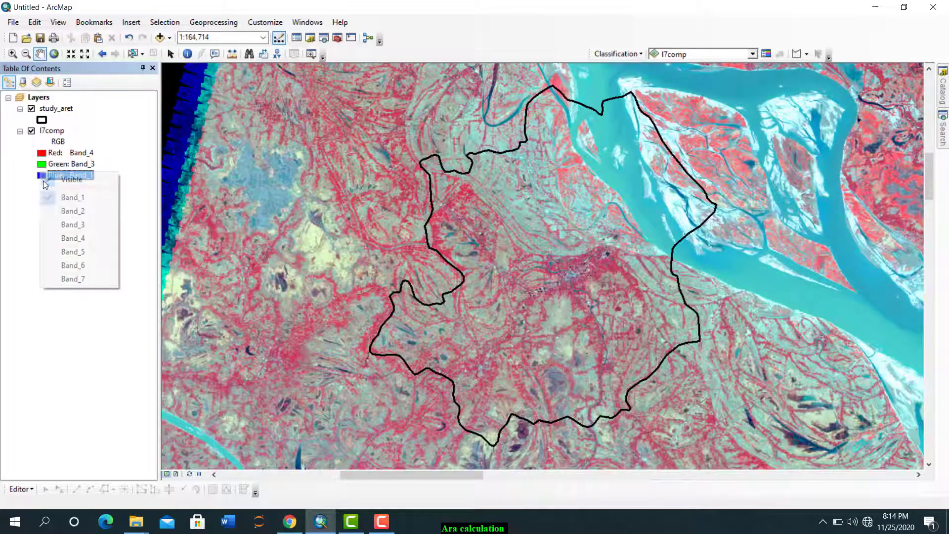
{"action": "left_click", "coordinate": [64, 210]}
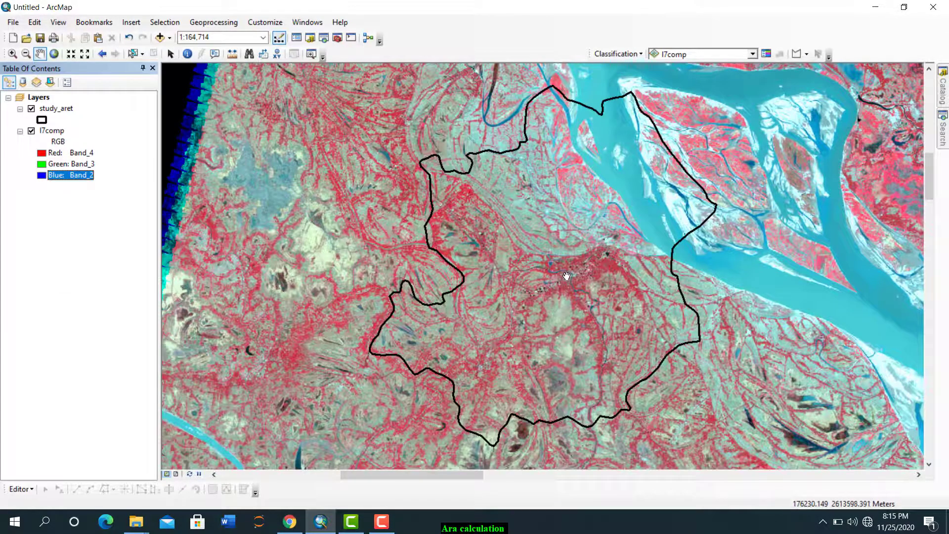
Step: Examine the town, winding river and open fields inside study_aret in the color infrared l7comp image
{"action": "scroll", "coordinate": [605, 290], "scroll_direction": "up", "scroll_amount": 5}
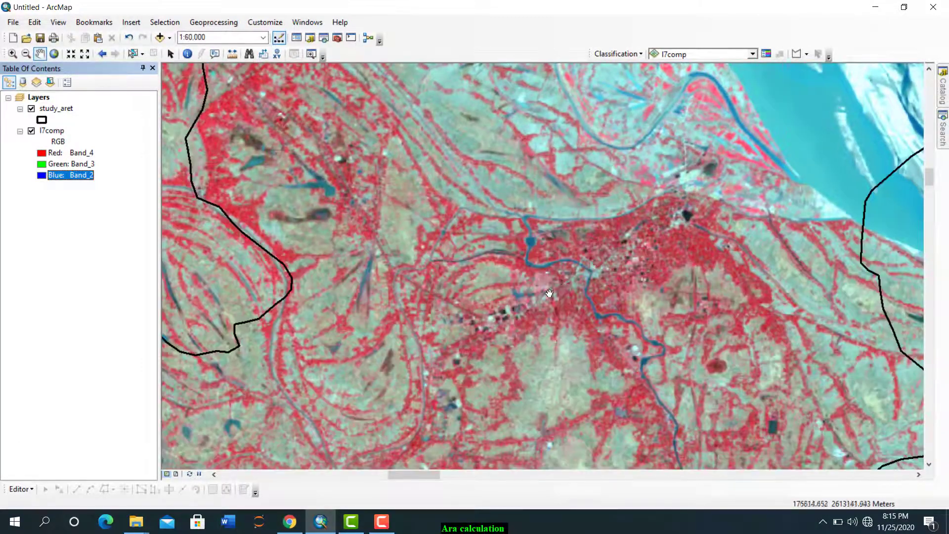
{"action": "left_click_drag", "start_coordinate": [566, 288], "coordinate": [495, 417]}
{"action": "scroll", "coordinate": [526, 399], "scroll_direction": "up", "scroll_amount": 2}
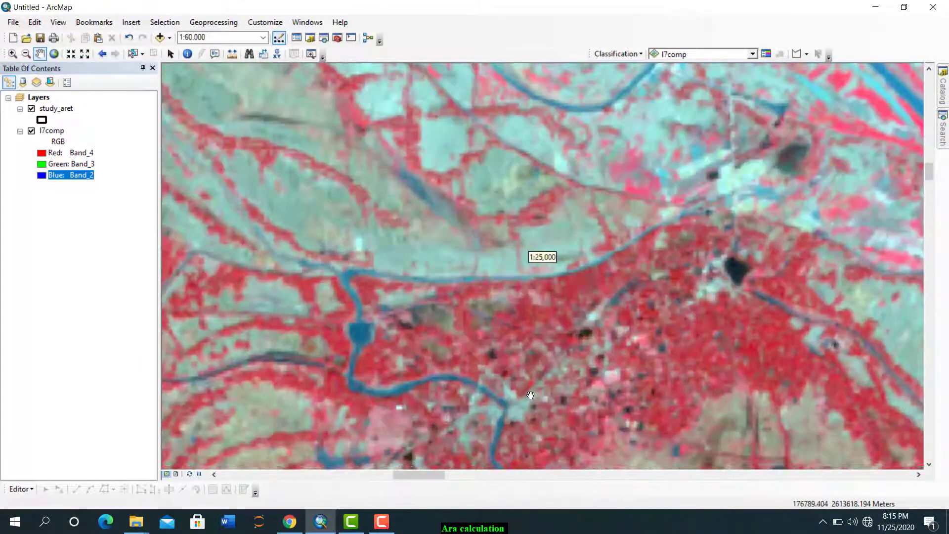
{"action": "left_click_drag", "start_coordinate": [526, 400], "coordinate": [594, 295]}
{"action": "scroll", "coordinate": [594, 294], "scroll_direction": "up", "scroll_amount": 2}
{"action": "scroll", "coordinate": [593, 295], "scroll_direction": "up", "scroll_amount": 1}
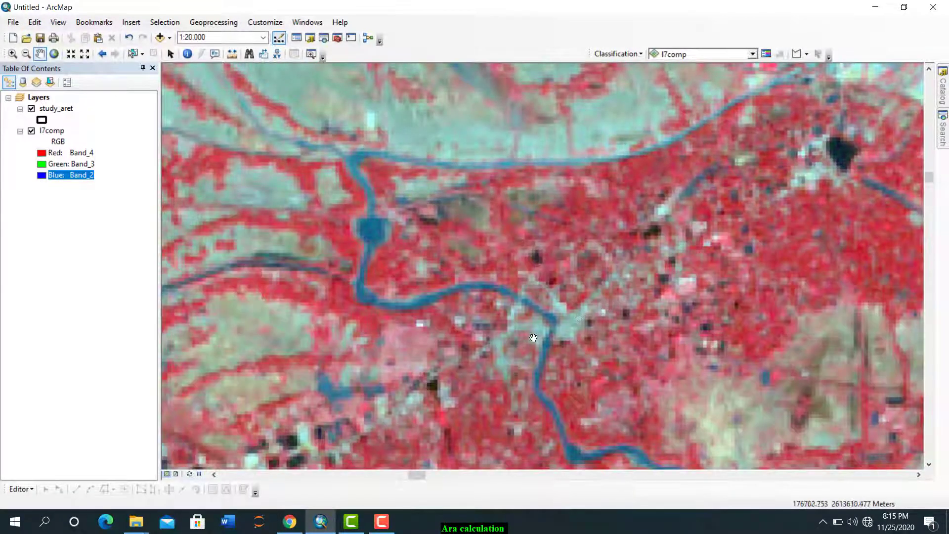
{"action": "left_click_drag", "start_coordinate": [493, 340], "coordinate": [618, 271]}
{"action": "mouse_move", "coordinate": [551, 366]}
{"action": "left_mouse_down"}
{"action": "mouse_move", "coordinate": [590, 268]}
{"action": "mouse_move", "coordinate": [538, 285]}
{"action": "left_mouse_up"}
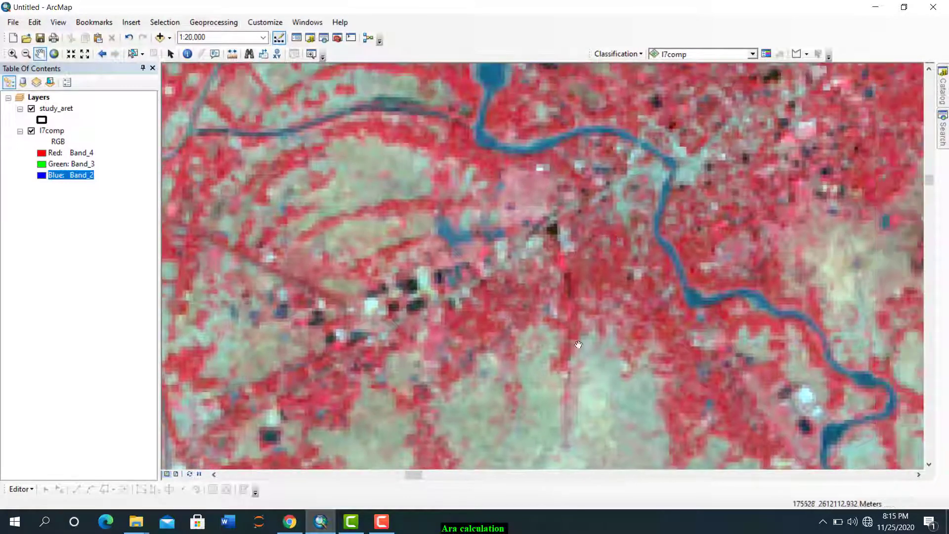
{"action": "left_click_drag", "start_coordinate": [579, 344], "coordinate": [506, 275]}
{"action": "left_click_drag", "start_coordinate": [562, 292], "coordinate": [603, 193]}
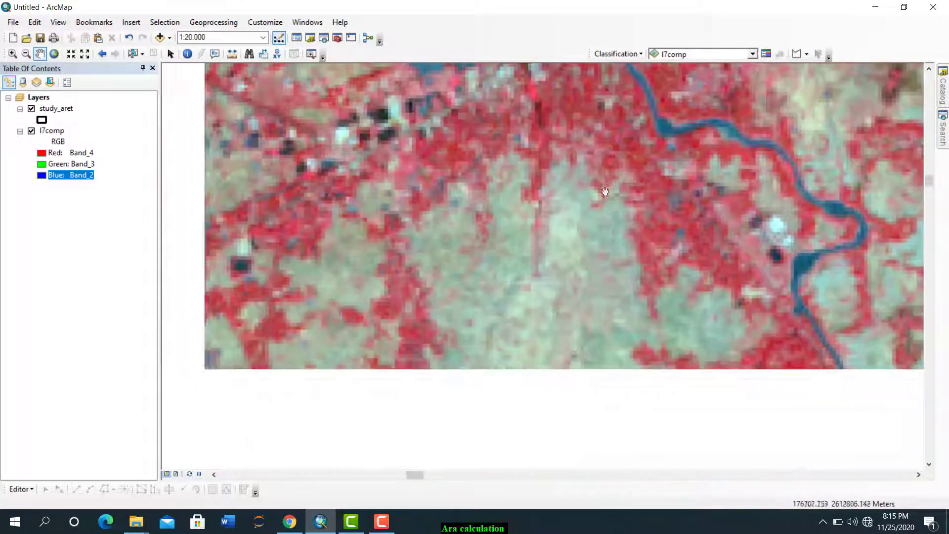
{"action": "scroll", "coordinate": [581, 283], "scroll_direction": "up", "scroll_amount": 1}
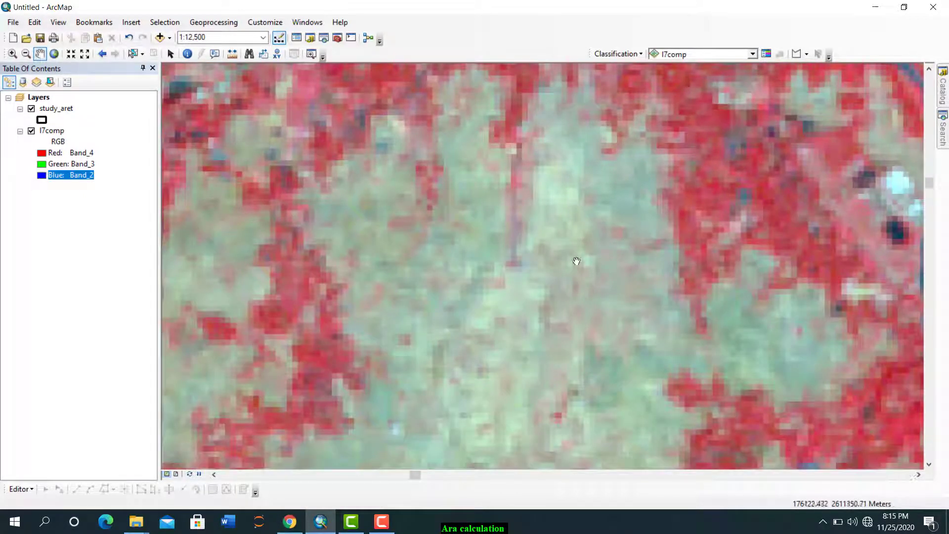
{"action": "left_click_drag", "start_coordinate": [554, 294], "coordinate": [597, 298]}
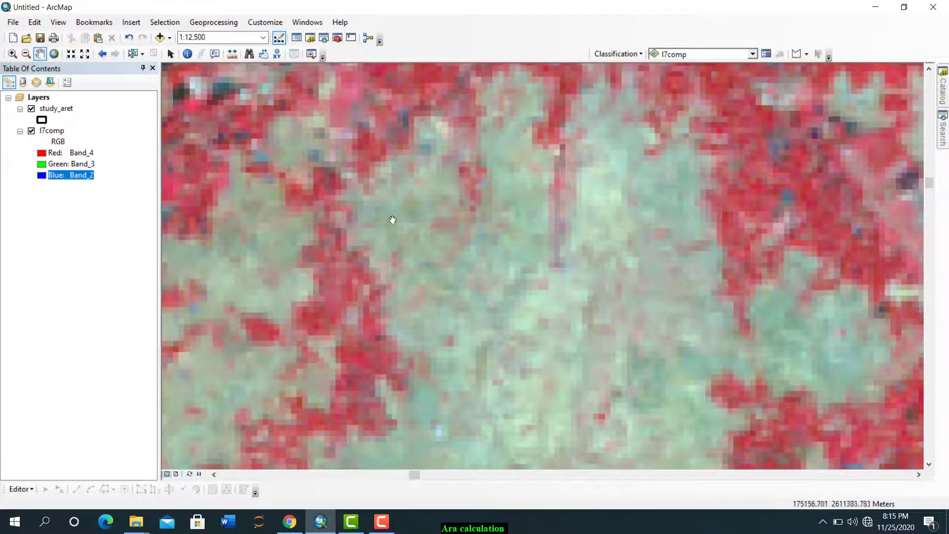
Step: Set the l7comp band combination to Band_7 for red, Band_4 for green and Band_2 for blue
{"action": "left_click", "coordinate": [74, 152]}
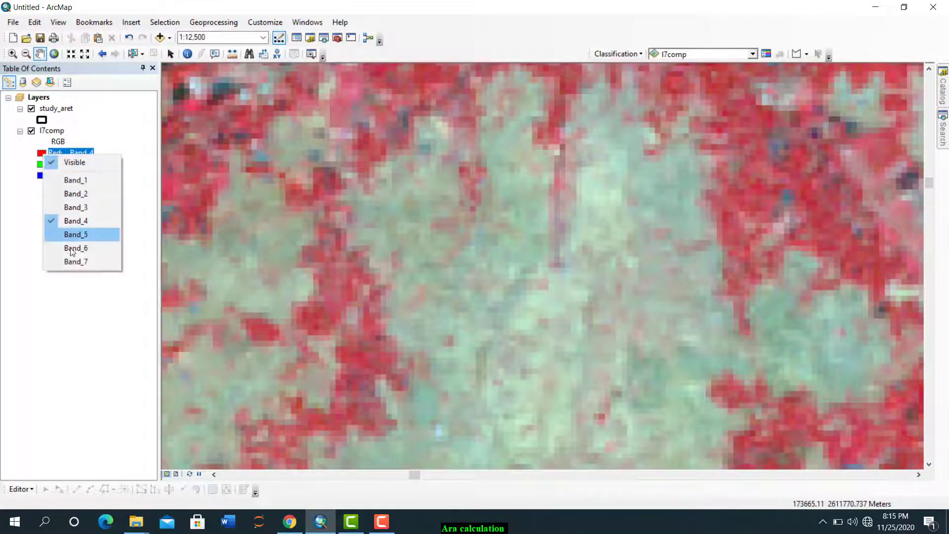
{"action": "left_click", "coordinate": [69, 260]}
{"action": "left_click", "coordinate": [39, 165]}
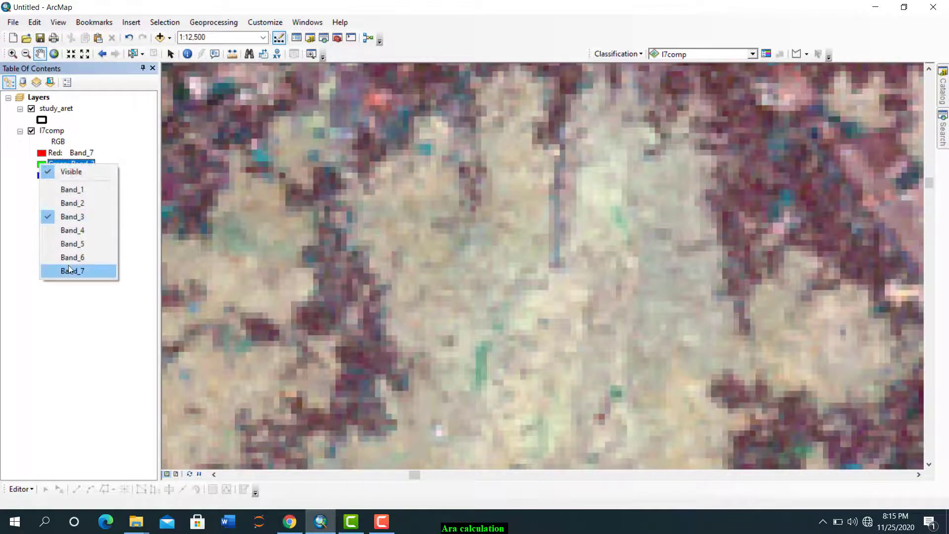
{"action": "left_click", "coordinate": [73, 230]}
{"action": "left_click", "coordinate": [42, 176]}
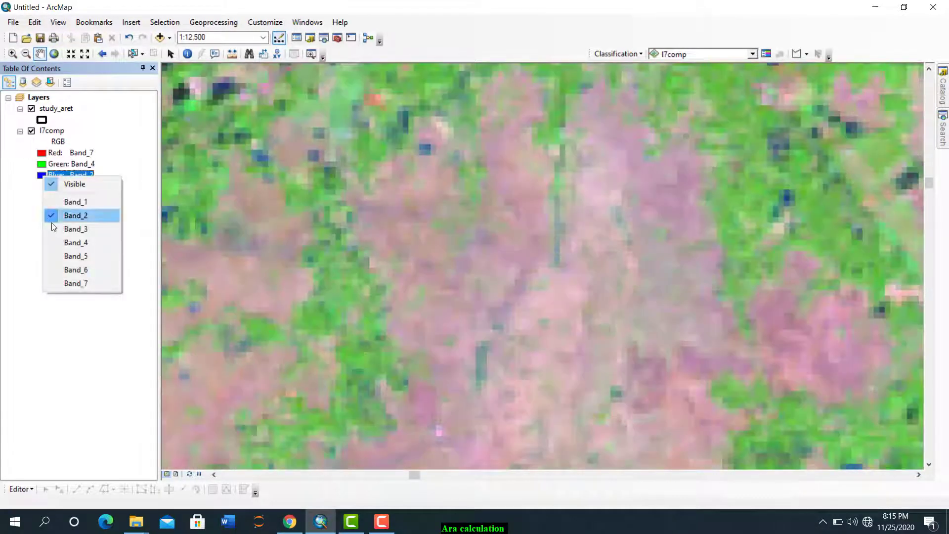
{"action": "left_click", "coordinate": [66, 214]}
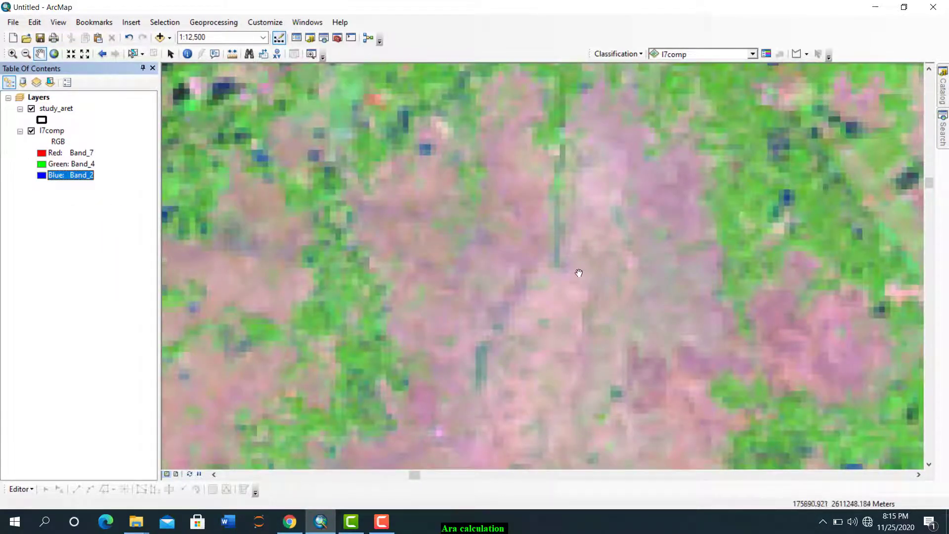
Step: Examine the vegetation, bare fields, water and town along the winding river in the 7, 4, 2 false color image
{"action": "scroll", "coordinate": [440, 242], "scroll_direction": "up", "scroll_amount": 2}
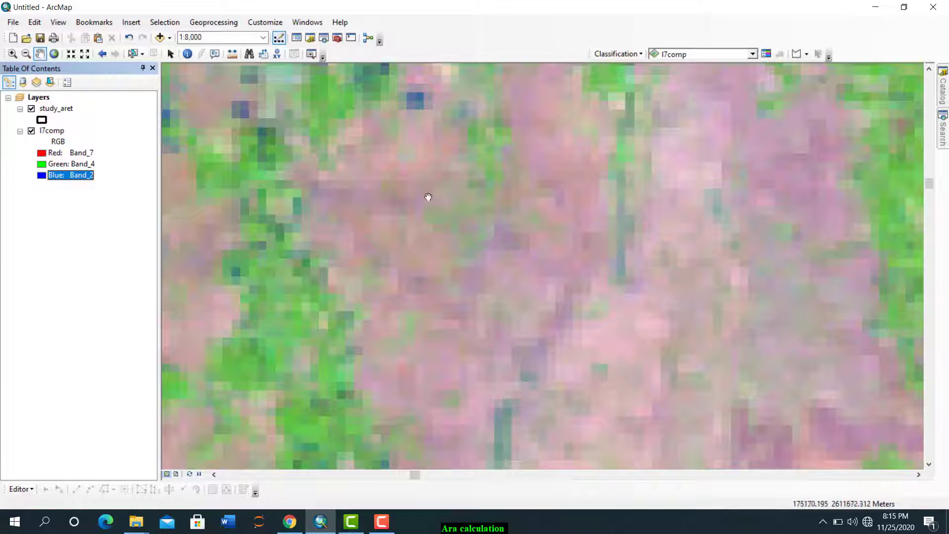
{"action": "scroll", "coordinate": [477, 199], "scroll_direction": "down", "scroll_amount": 4}
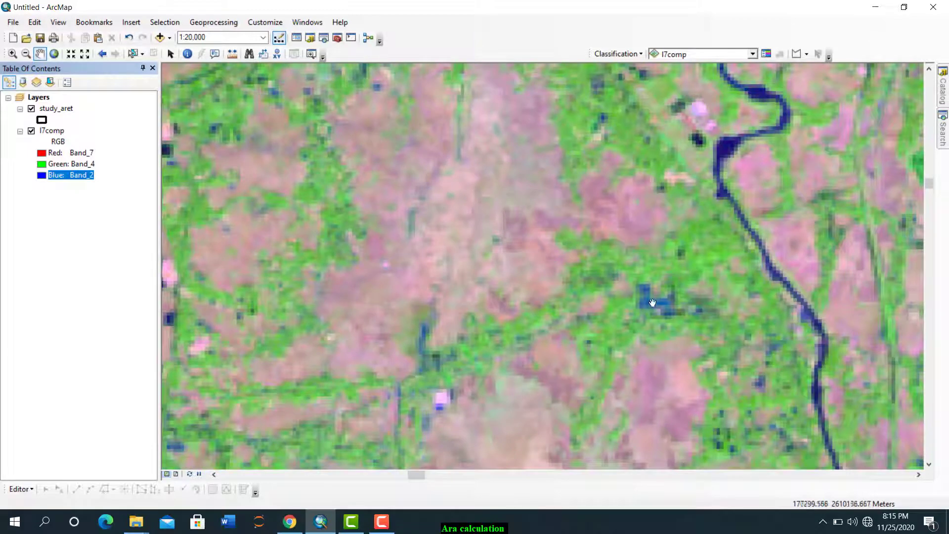
{"action": "left_click_drag", "start_coordinate": [522, 464], "coordinate": [567, 282]}
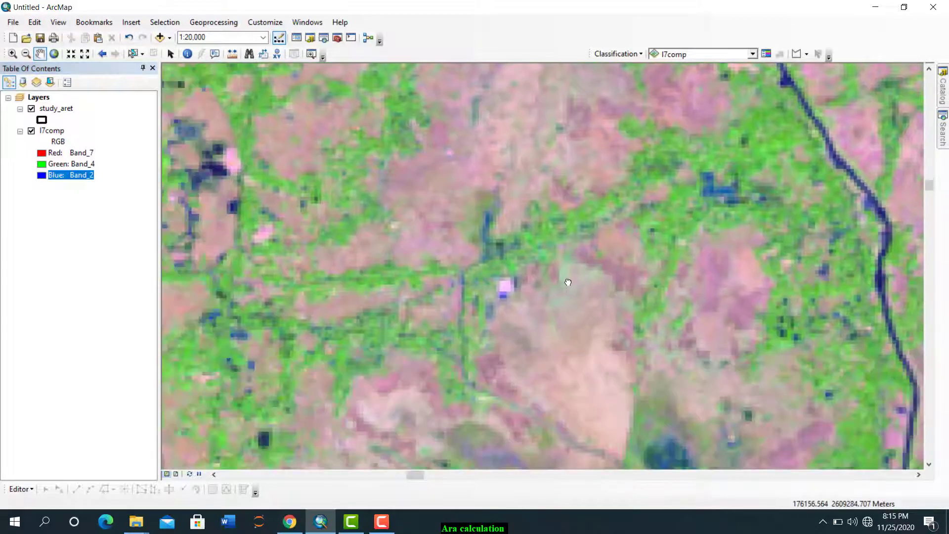
{"action": "left_click_drag", "start_coordinate": [521, 205], "coordinate": [502, 340]}
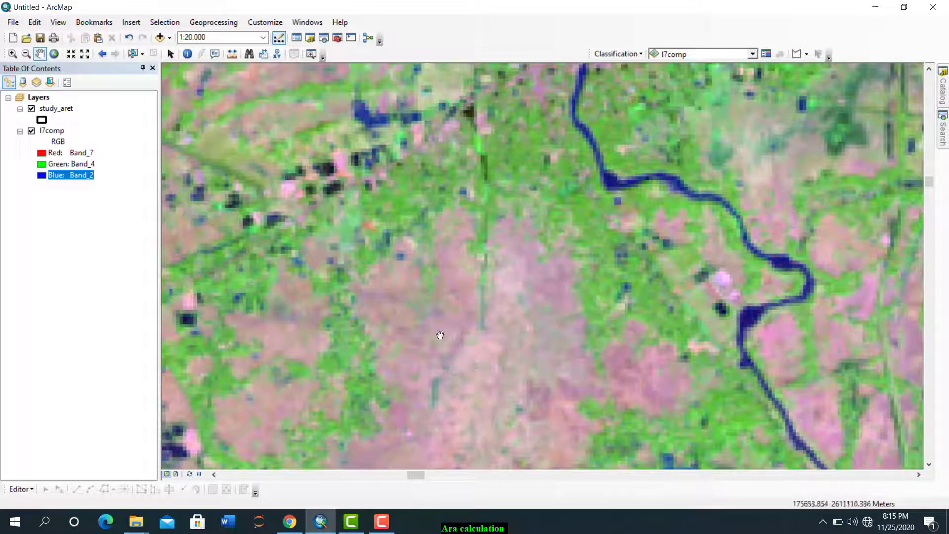
{"action": "left_click_drag", "start_coordinate": [438, 196], "coordinate": [427, 337]}
{"action": "scroll", "coordinate": [427, 336], "scroll_direction": "up", "scroll_amount": 1}
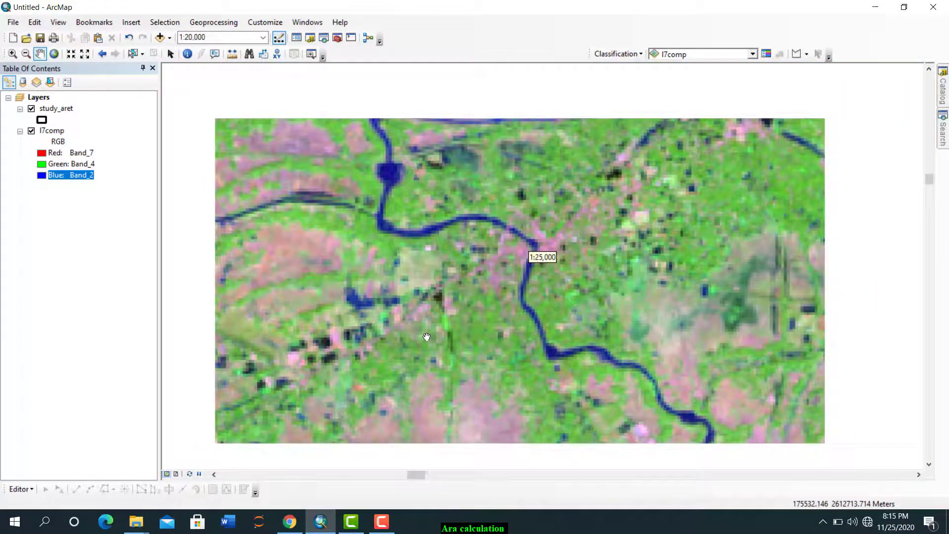
Step: Look over the Training Sample Manager for l7comp and close it
{"action": "left_click", "coordinate": [765, 54]}
{"action": "left_click_drag", "start_coordinate": [490, 190], "coordinate": [381, 184]}
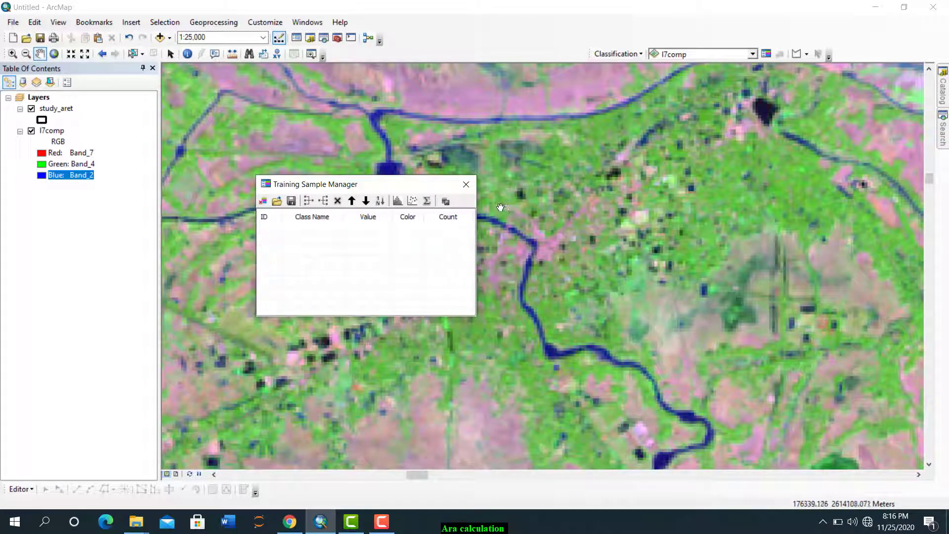
{"action": "left_click", "coordinate": [465, 185]}
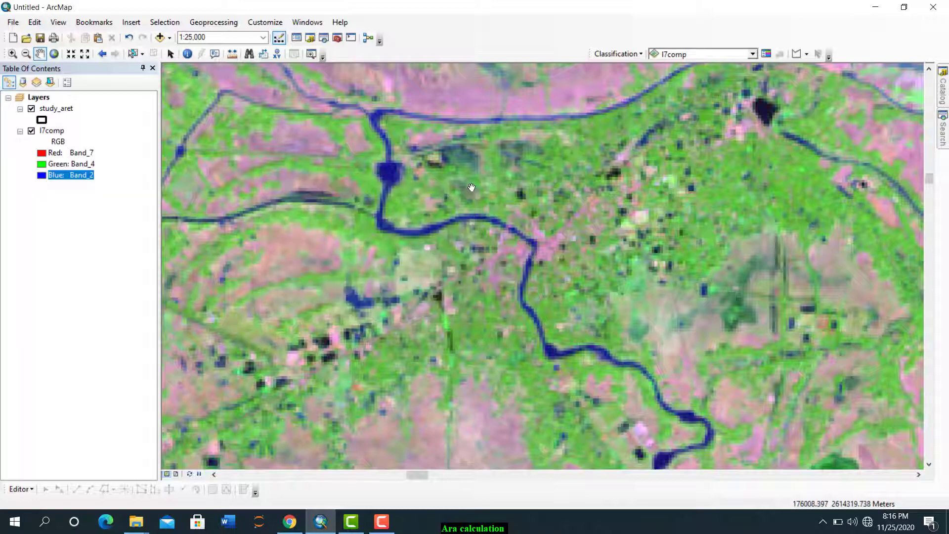